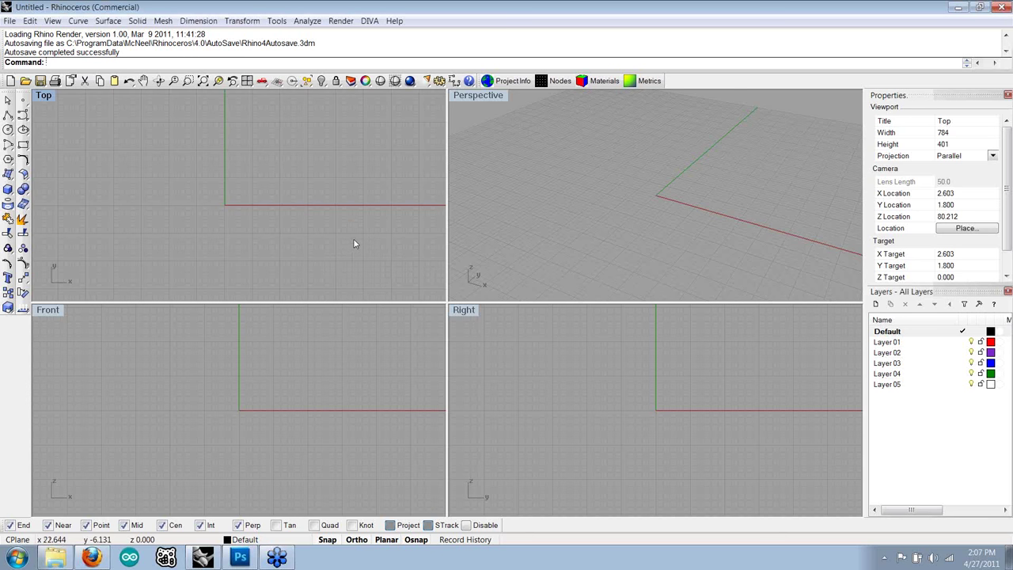
- Launch Grasshopper from Rhino, then narrow its window and reposition it over the viewports
text(Grasshopper)
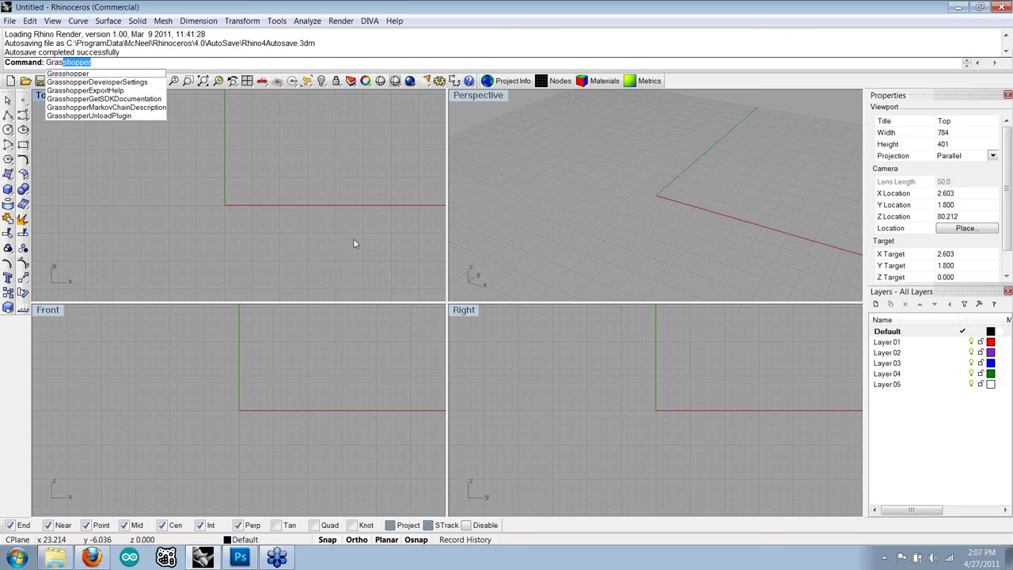
key(Return)
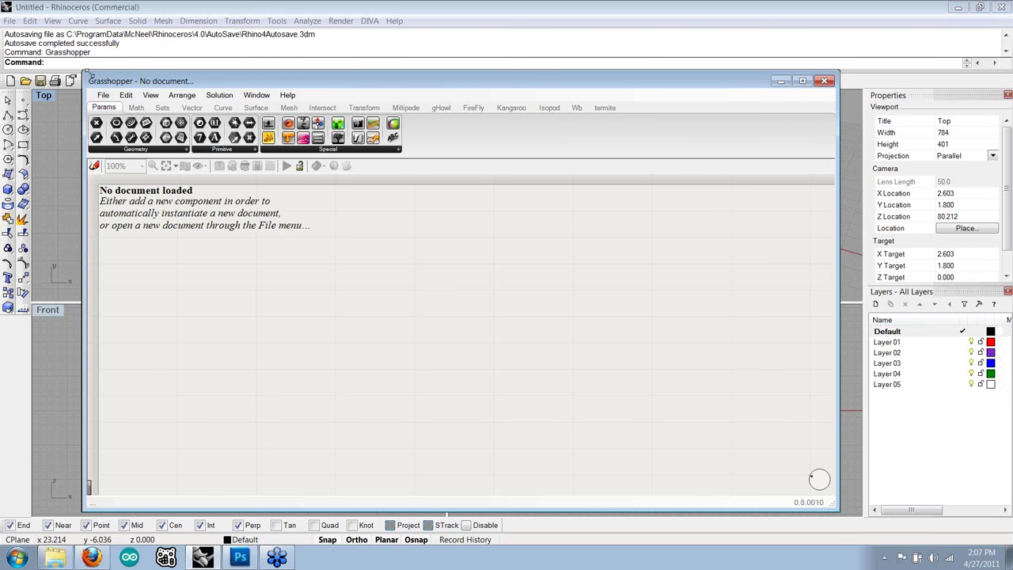
drag(87, 74, 274, 52)
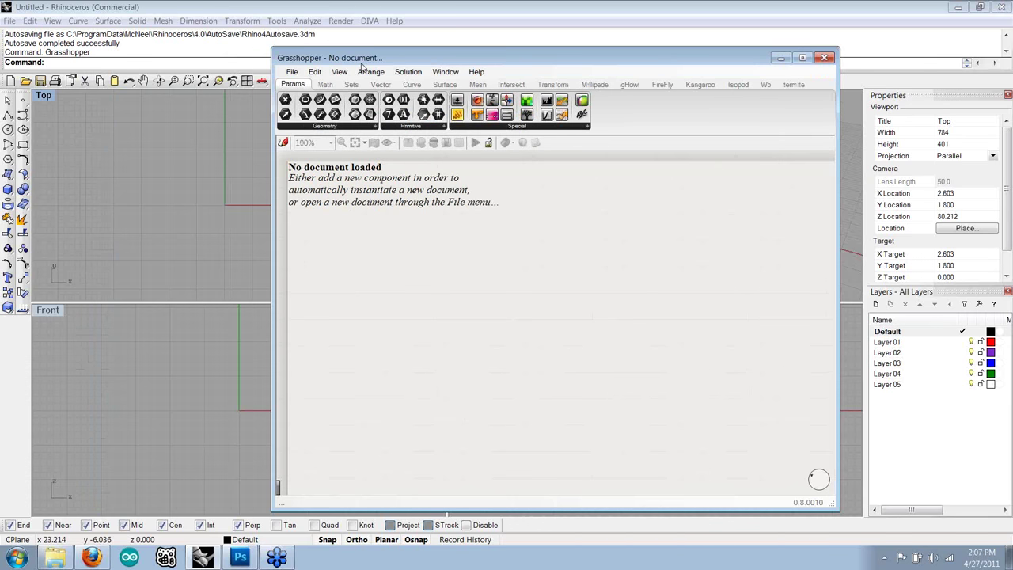
mouse_move(362, 65)
mouse_down()
mouse_move(258, 47)
mouse_move(245, 66)
mouse_move(356, 64)
mouse_up()
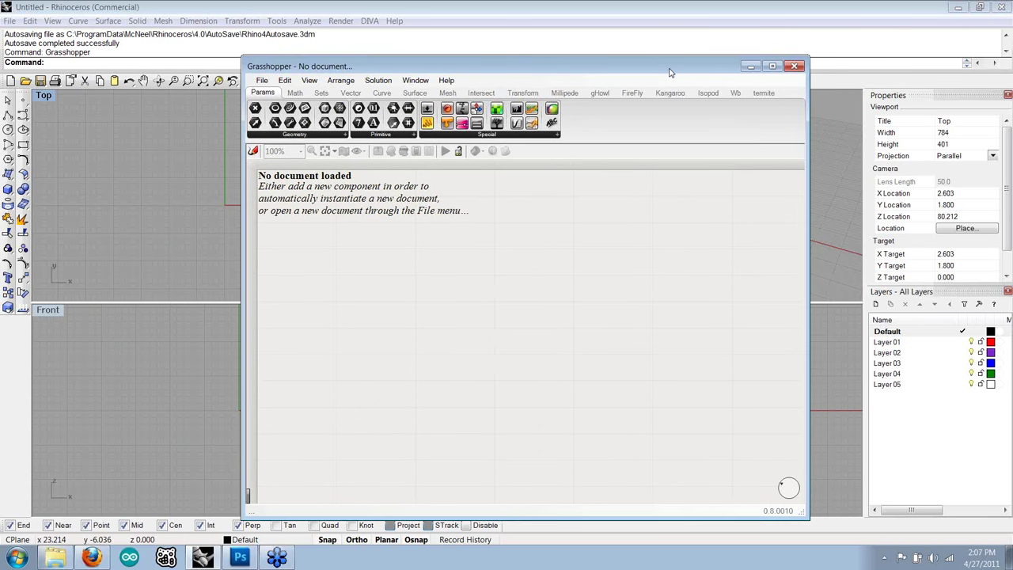
- Collapse the Grasshopper window to its title bar, move it around and expand it again
double_click(687, 66)
drag(687, 66, 665, 177)
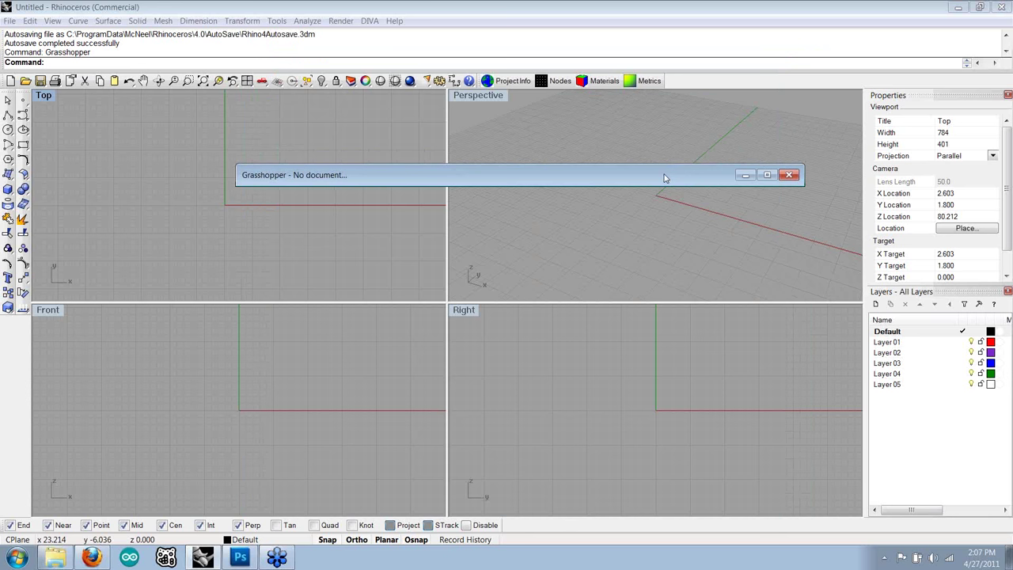
double_click(665, 177)
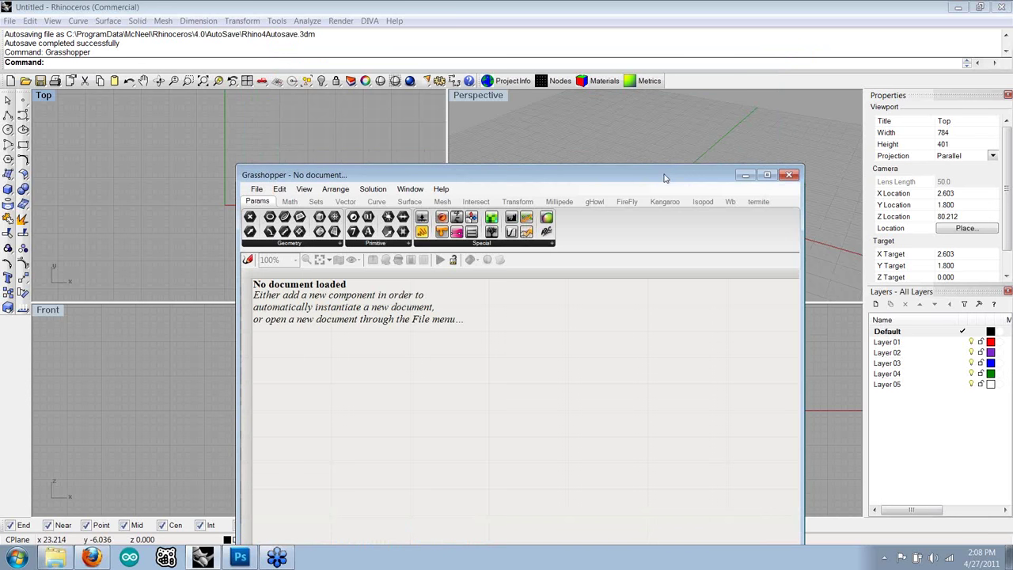
drag(665, 178, 679, 75)
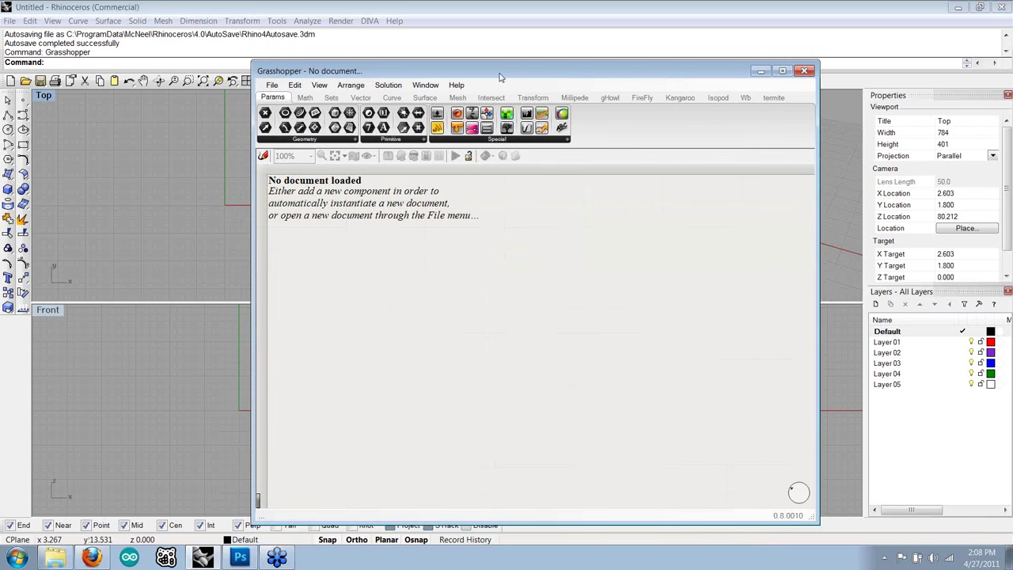
double_click(499, 73)
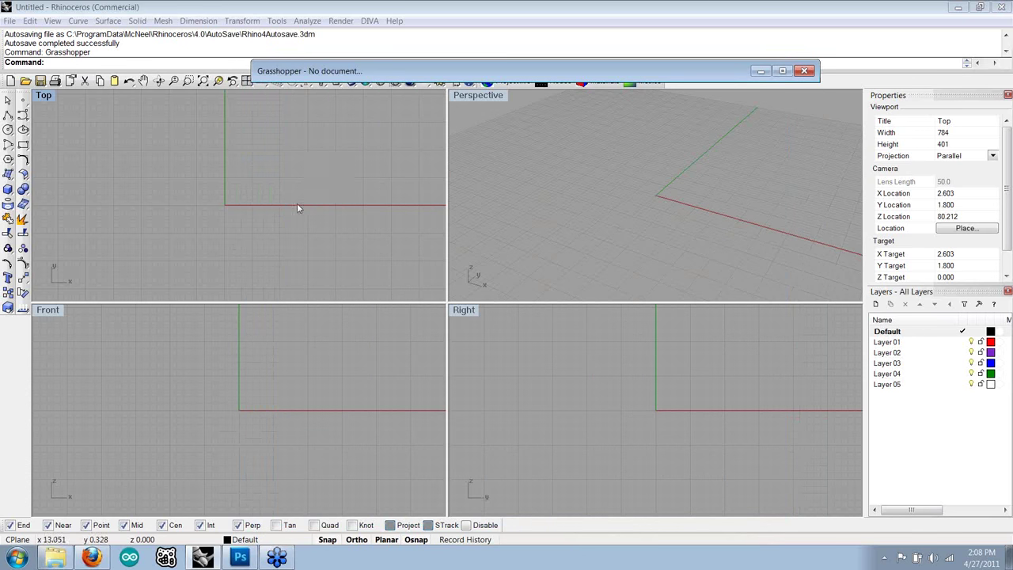
double_click(522, 73)
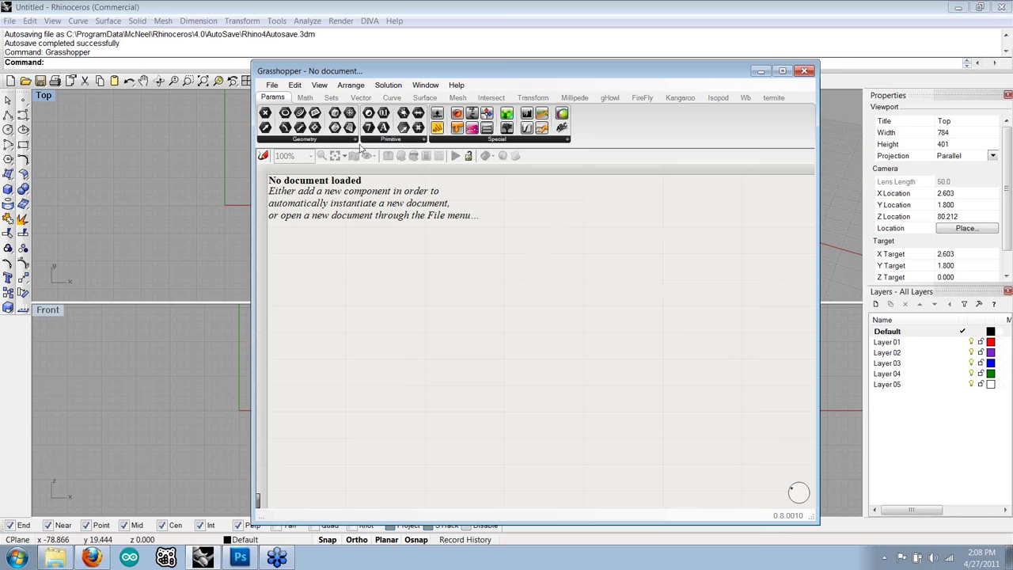
- Create a new blank Grasshopper document
click(273, 87)
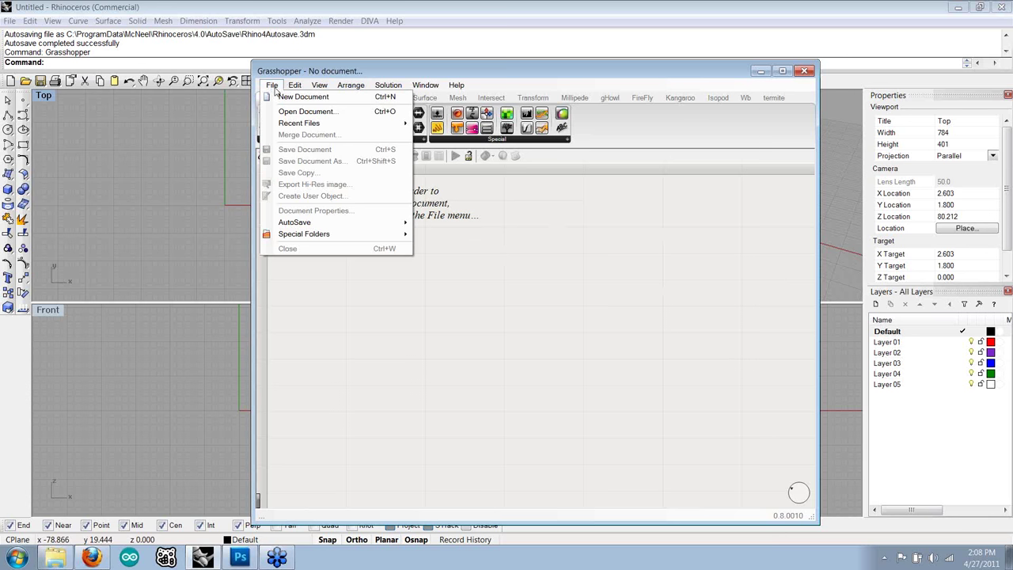
click(568, 276)
click(270, 86)
click(302, 97)
- Look at the file type offered when saving the Grasshopper definition under a new name, and cancel without saving
click(271, 84)
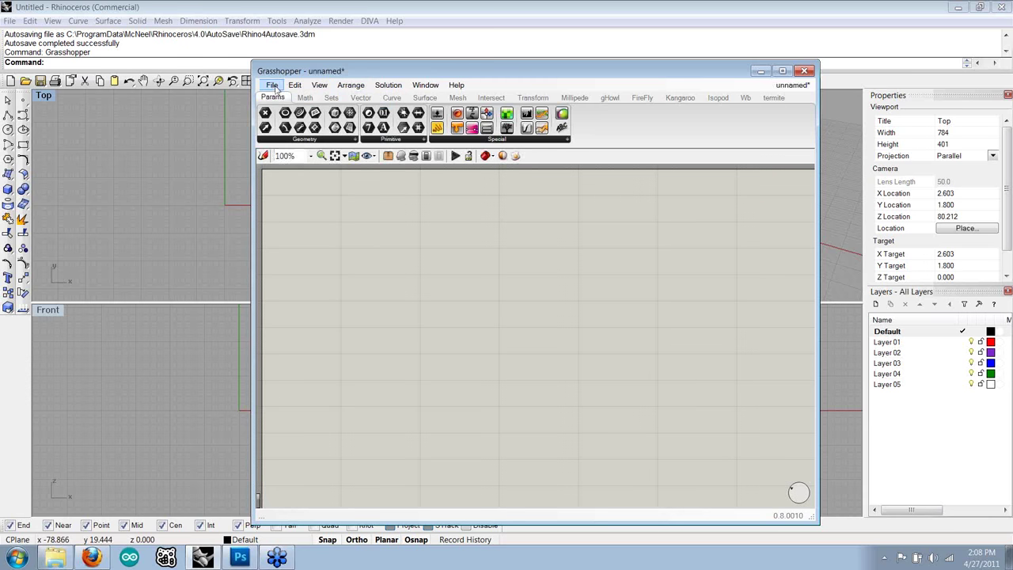
click(294, 162)
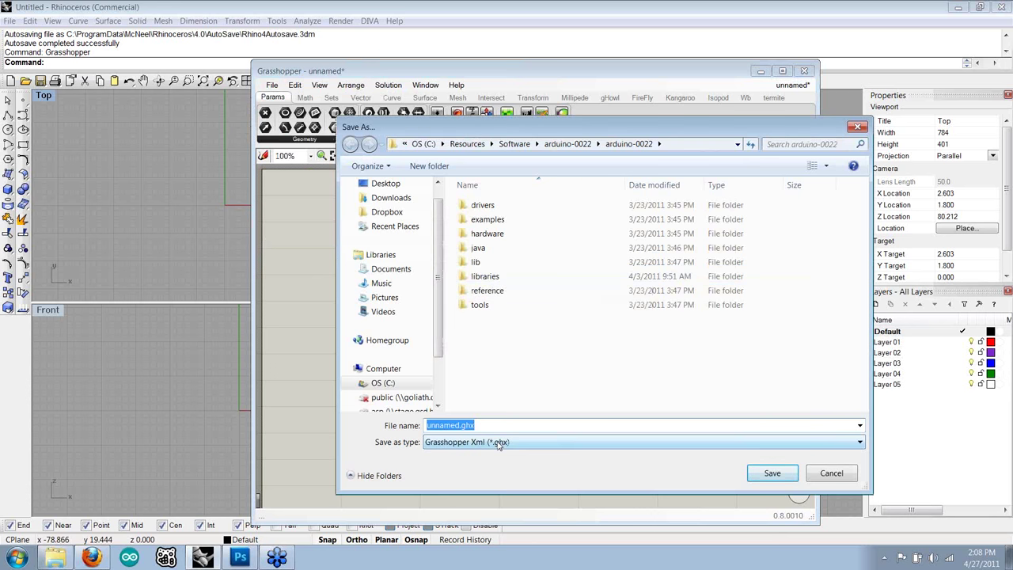
drag(530, 127, 464, 95)
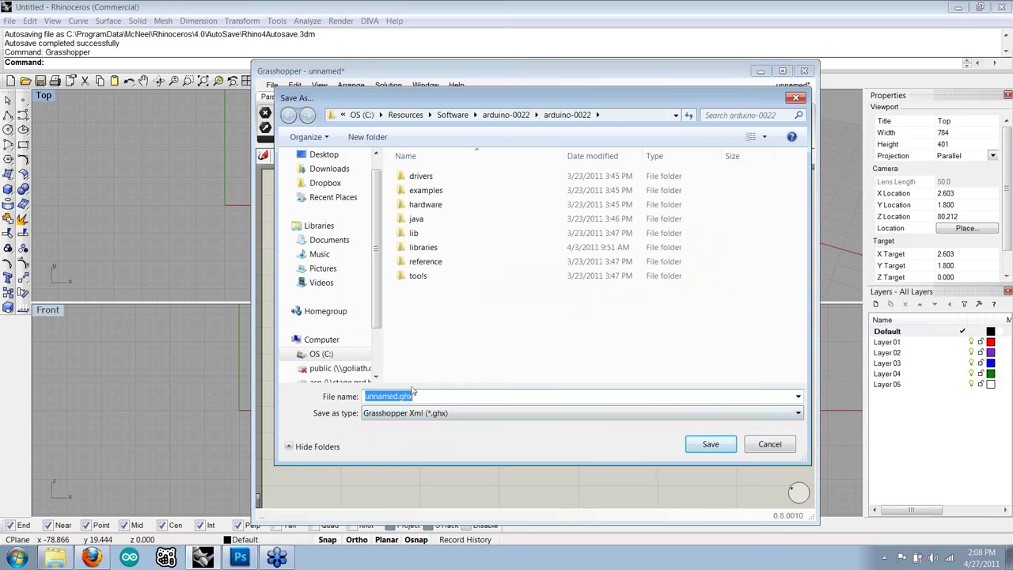
click(767, 444)
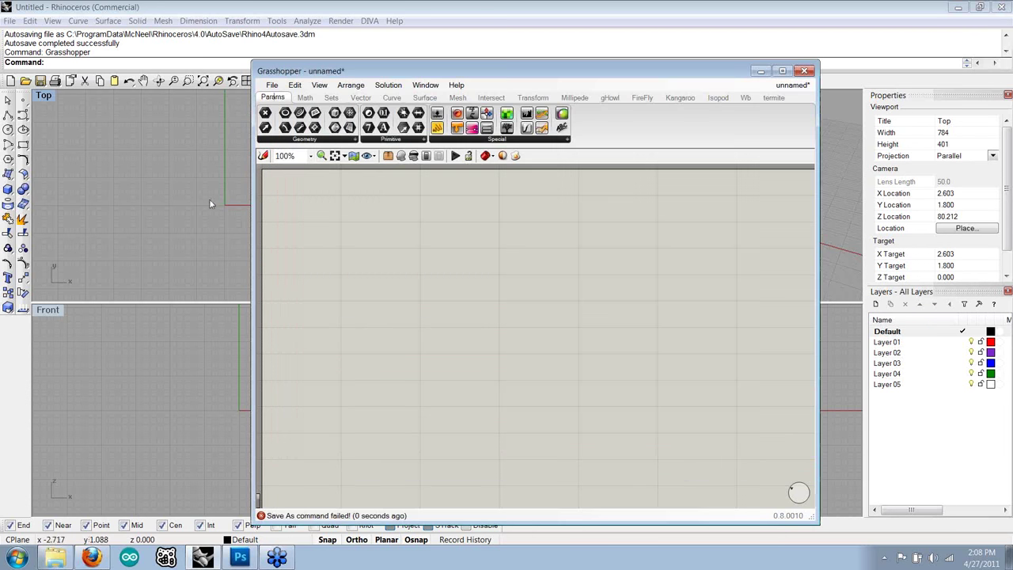
- Look at the file type offered when saving the Rhino model under a new name, and cancel without saving
click(209, 204)
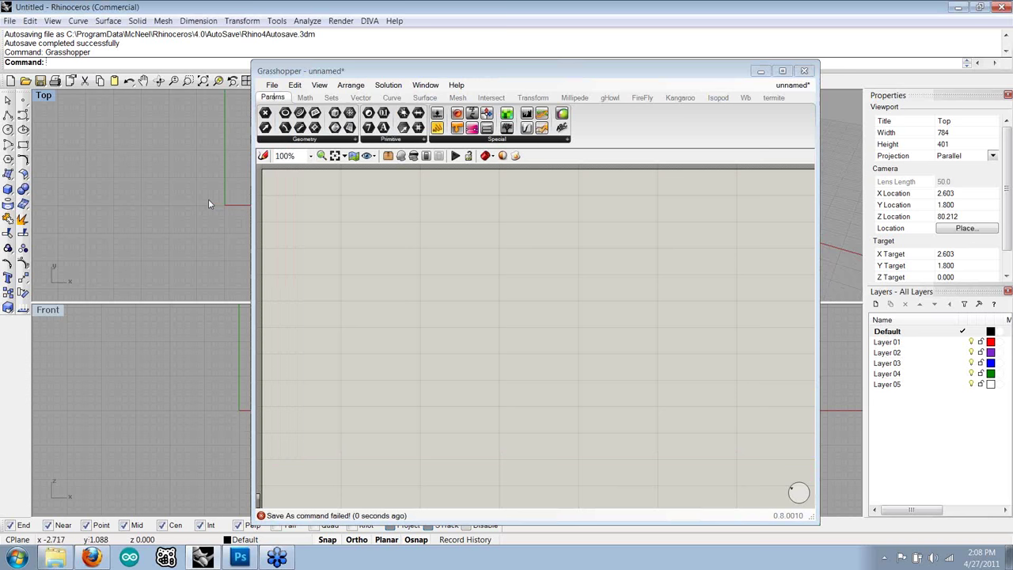
click(9, 20)
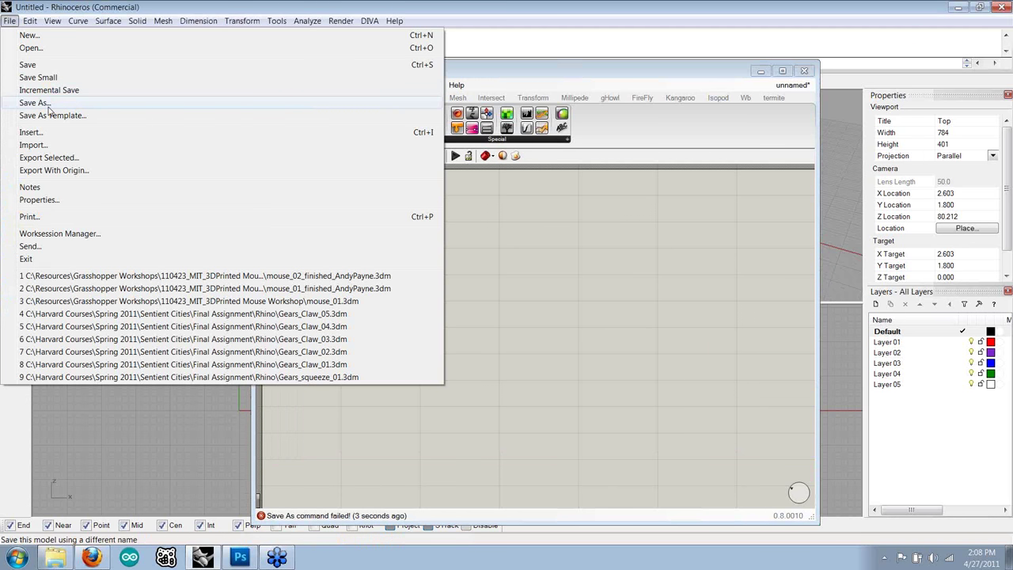
click(35, 103)
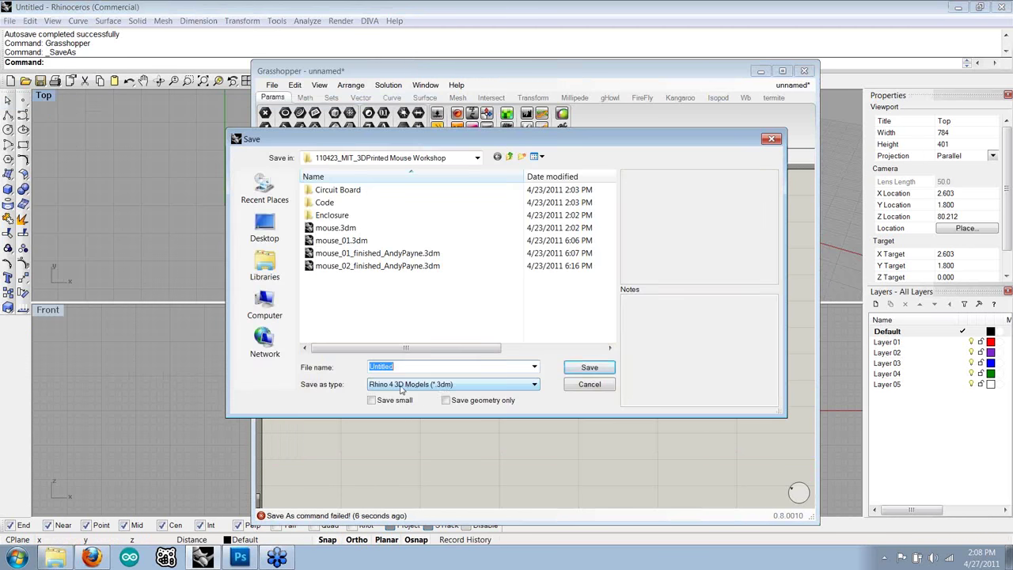
click(576, 386)
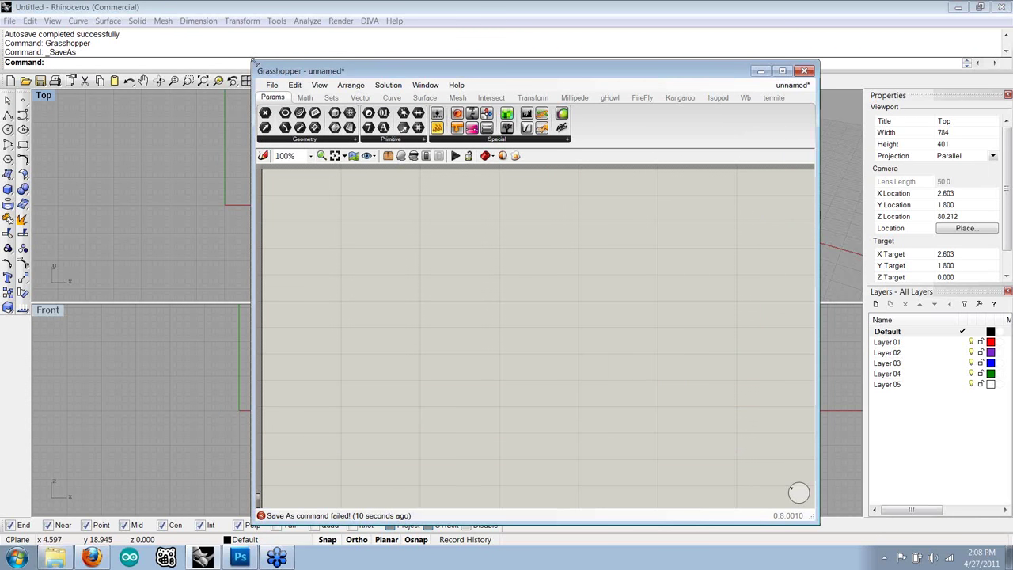
- Shrink the Grasshopper window and reposition it so the Rhino viewports remain accessible beside it
drag(253, 62, 398, 100)
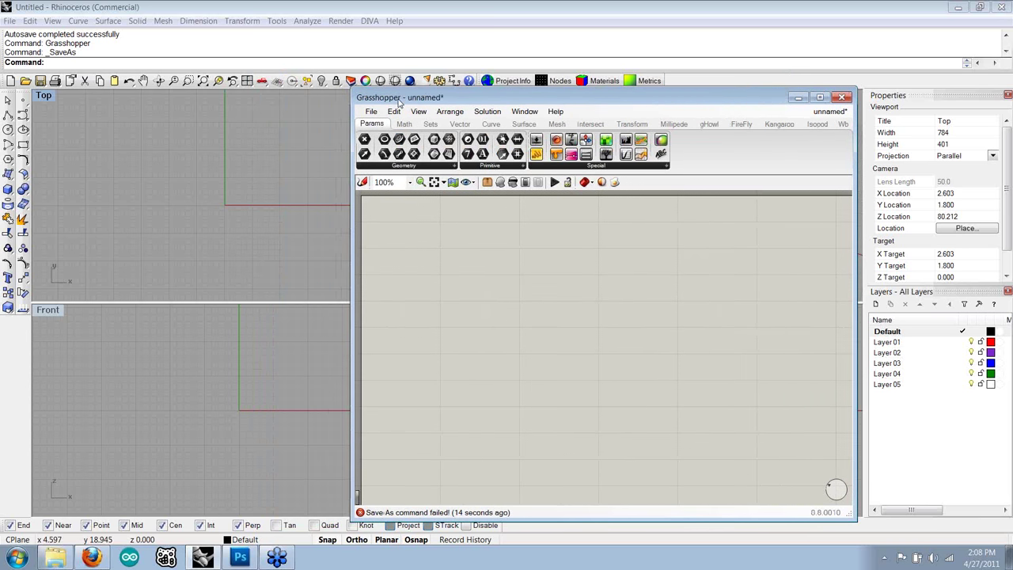
click(228, 179)
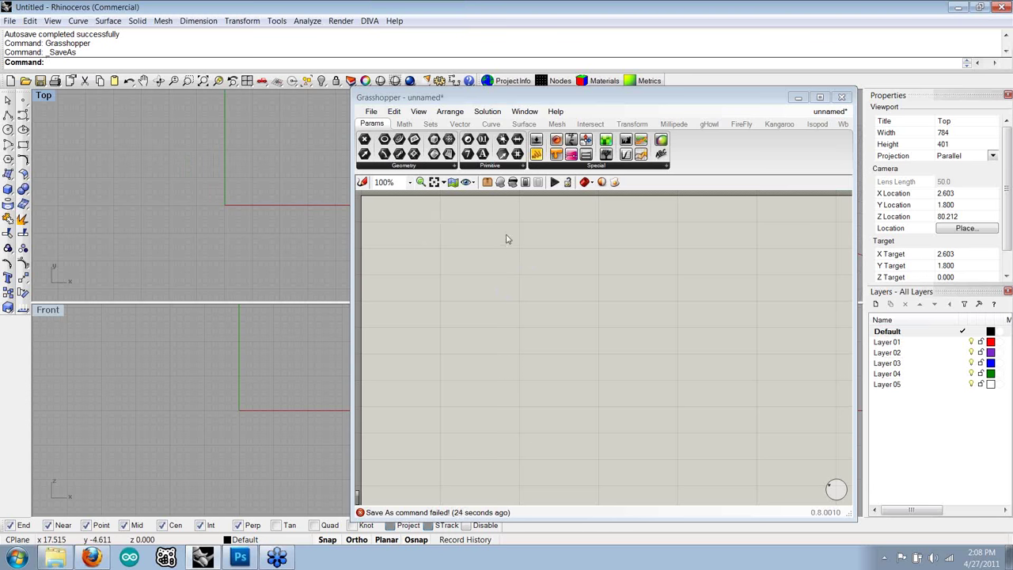
click(520, 102)
drag(520, 101, 460, 95)
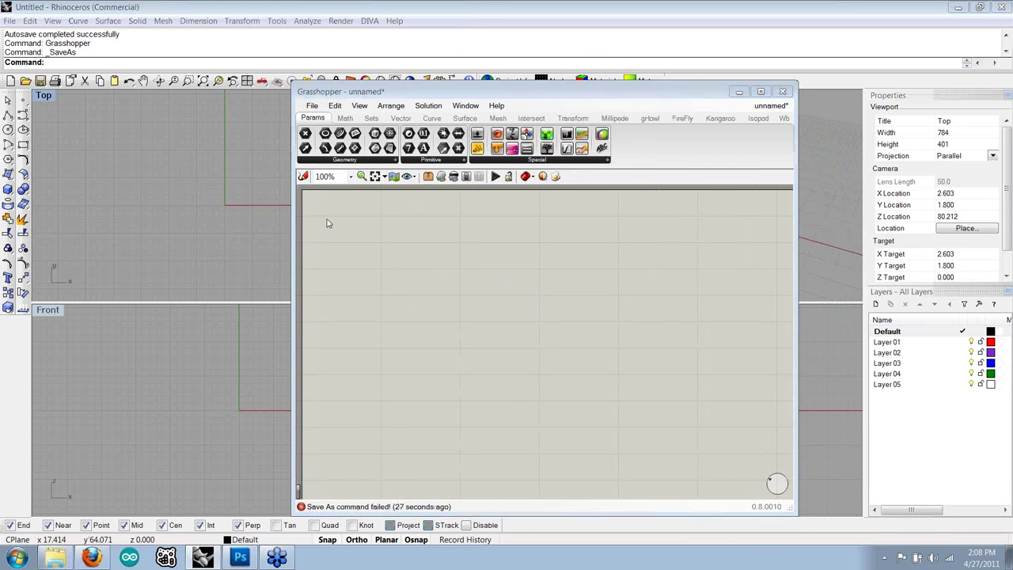
click(882, 150)
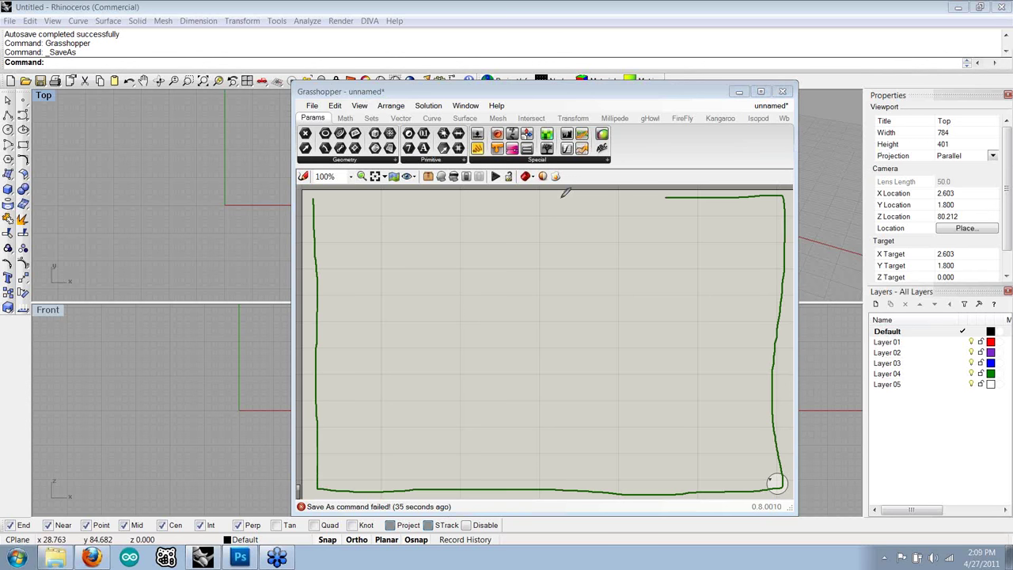
drag(563, 192, 661, 197)
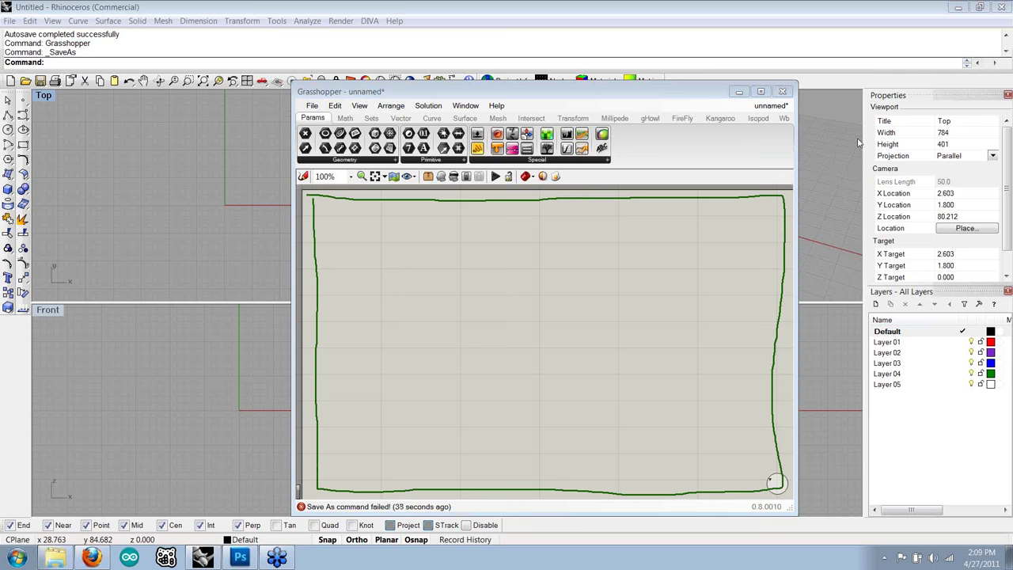
click(888, 187)
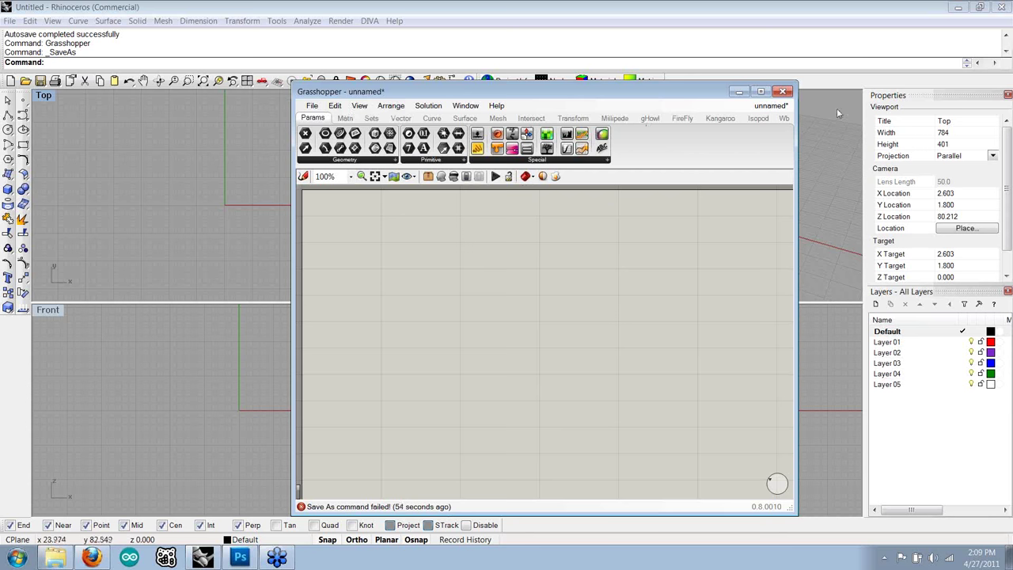
- Look through the Math, Sets, Vector, Curve, Surface and Mesh component categories
click(344, 118)
click(371, 118)
click(401, 118)
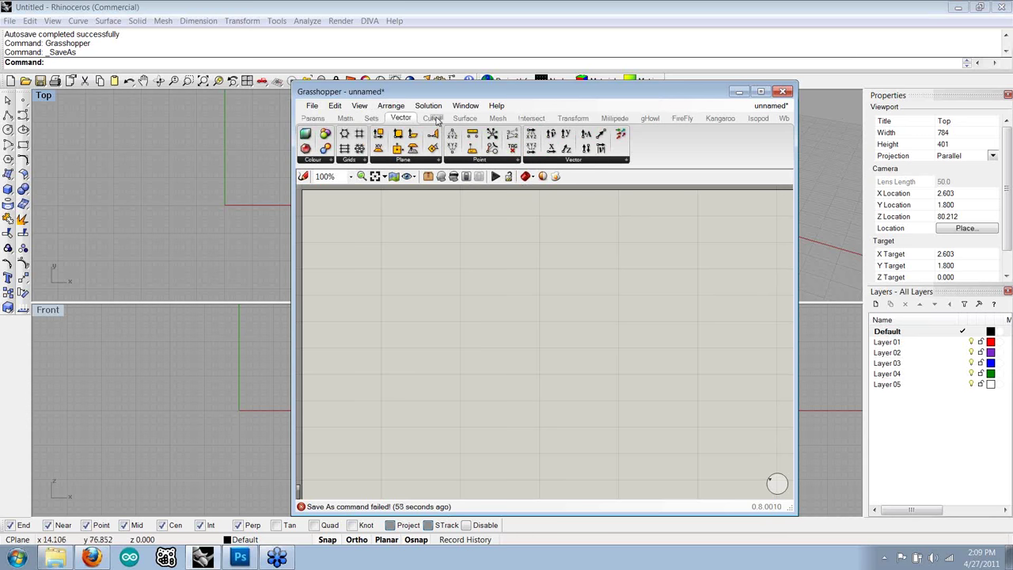
click(433, 118)
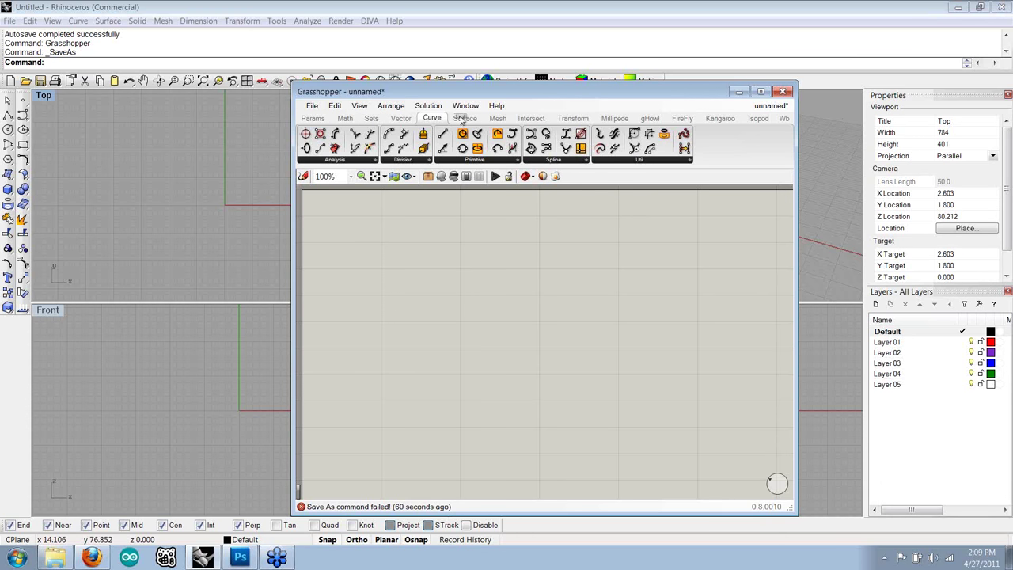
click(465, 118)
click(498, 118)
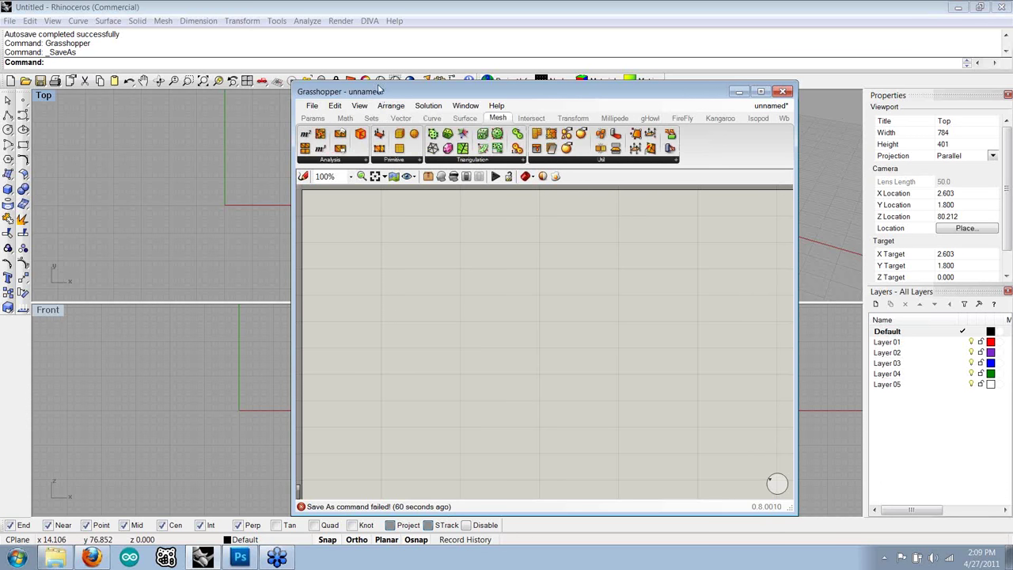
- Make the Grasshopper window taller and view the full list of Primitive components in the Curve category
drag(377, 85, 377, 37)
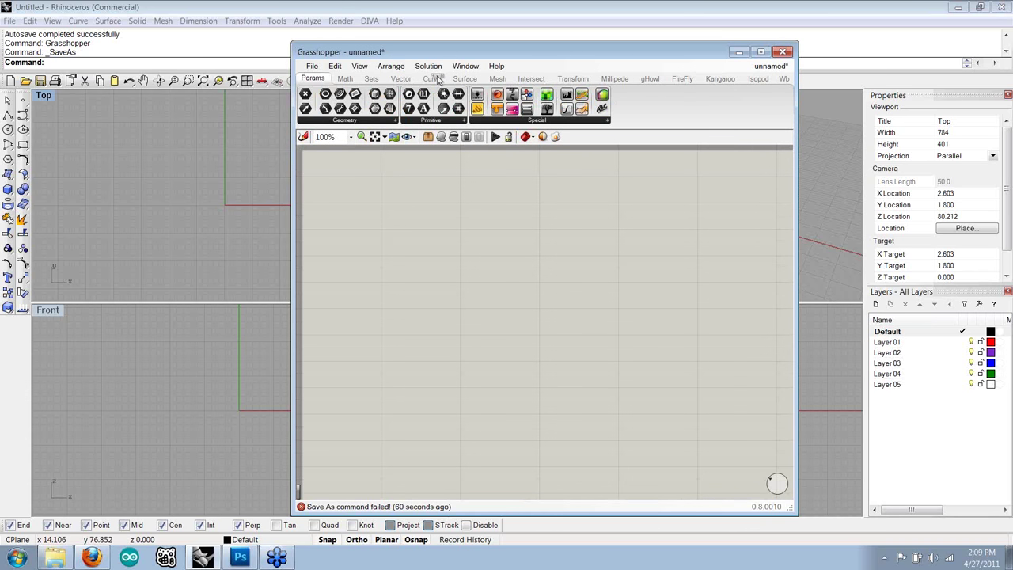
click(435, 79)
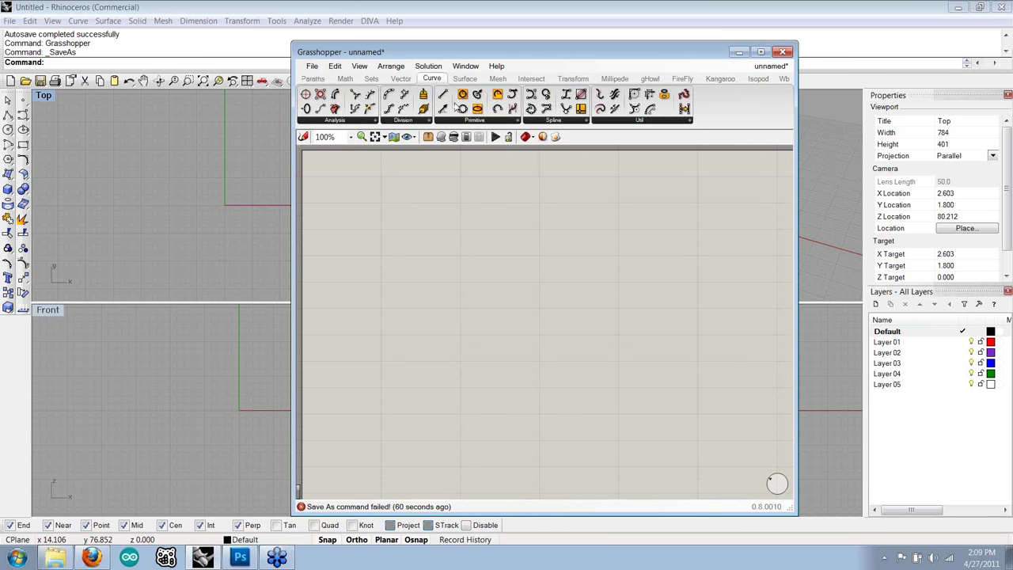
click(463, 120)
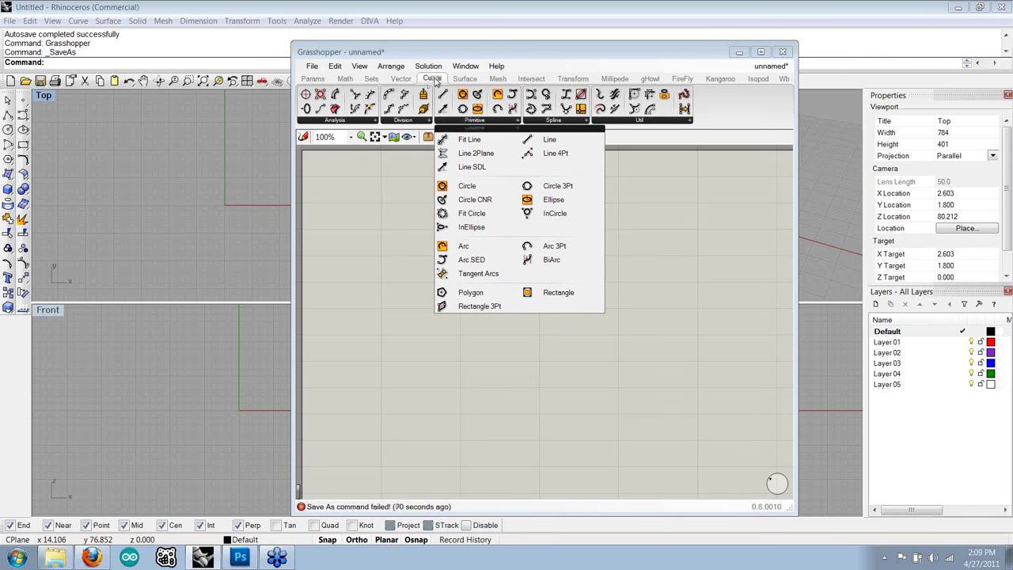
click(465, 79)
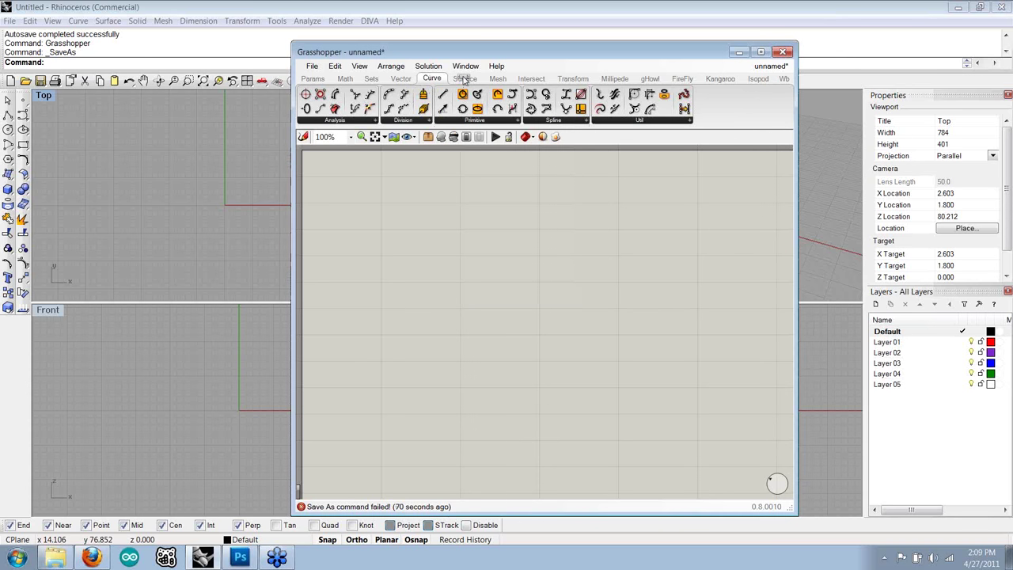
click(467, 79)
- Place a Circle component from the Curve primitives near the middle of the canvas
click(431, 79)
click(368, 120)
mouse_move(475, 120)
click(490, 122)
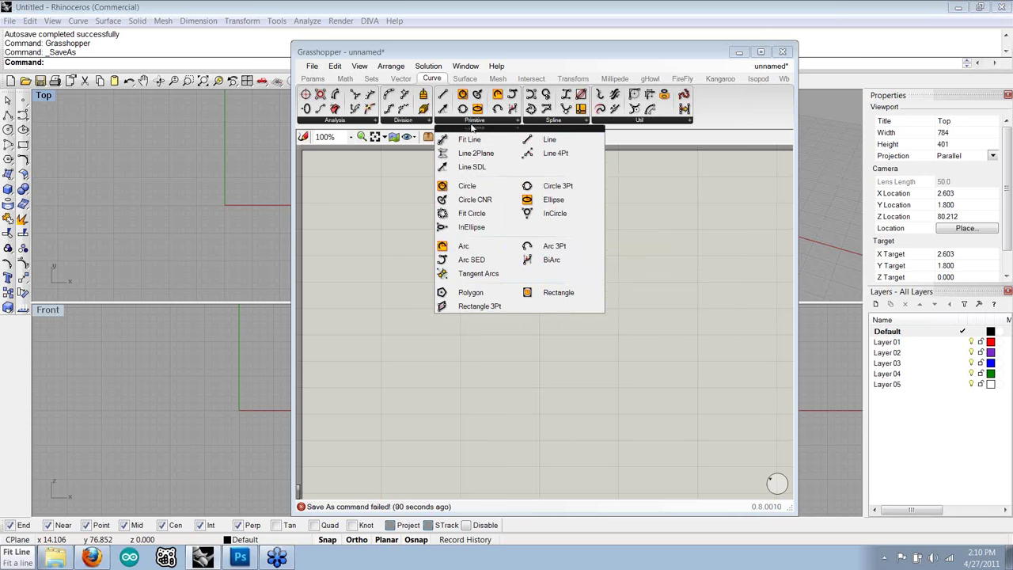
click(468, 186)
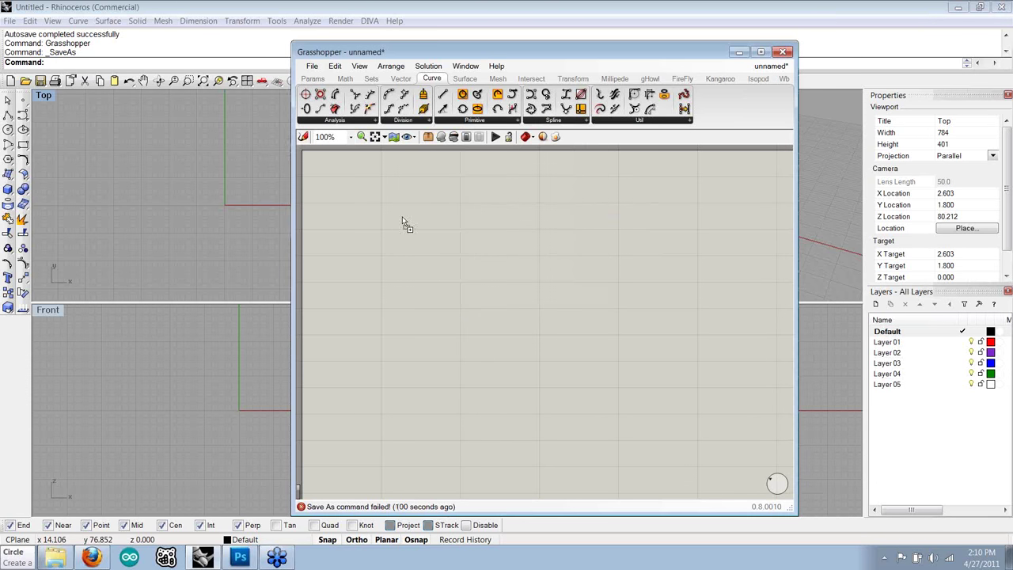
click(542, 272)
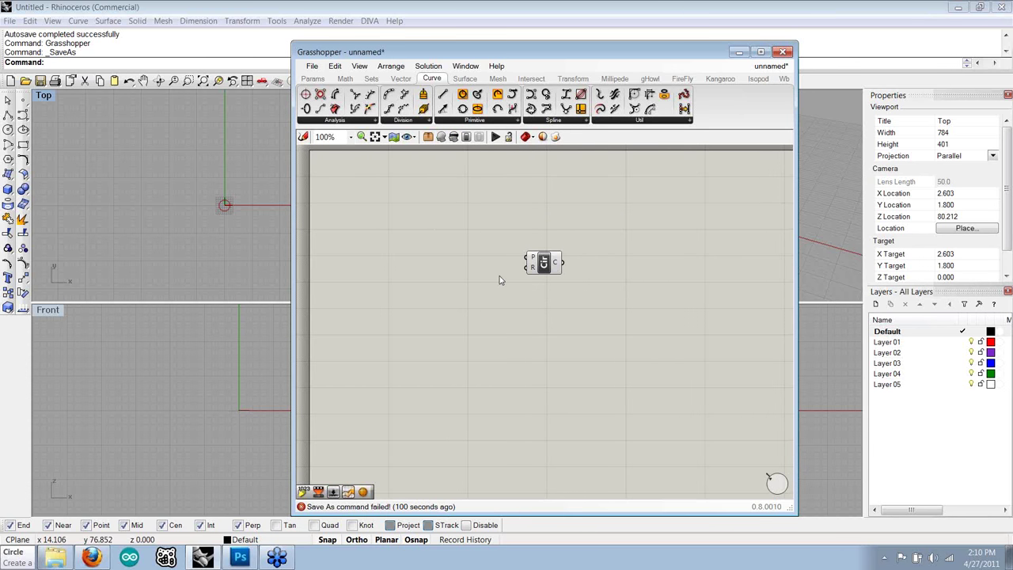
scroll(500, 279, up, 2)
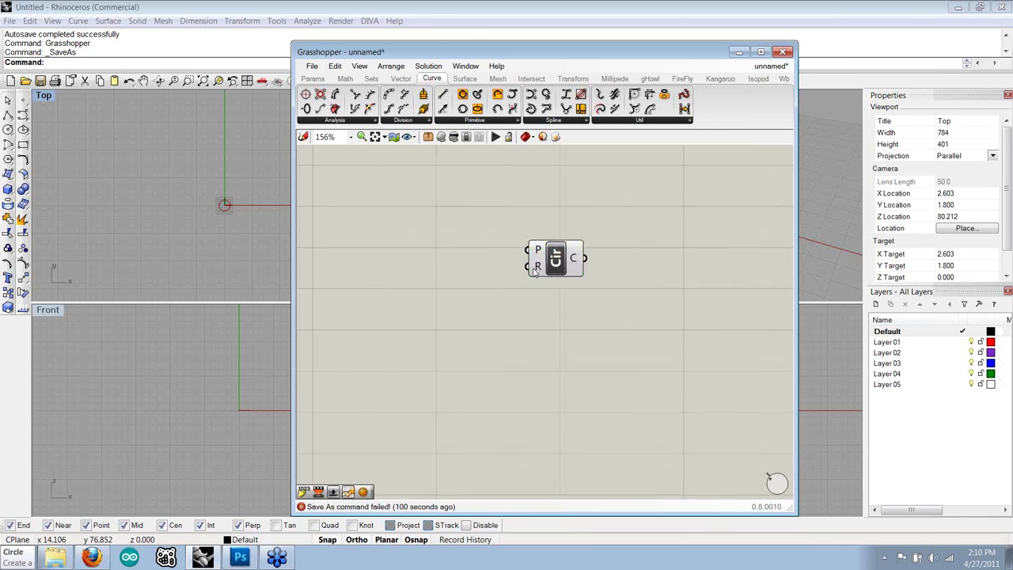
- Examine the circle preview in Rhino's Top viewport and the descriptions of the Circle component's inputs
click(467, 240)
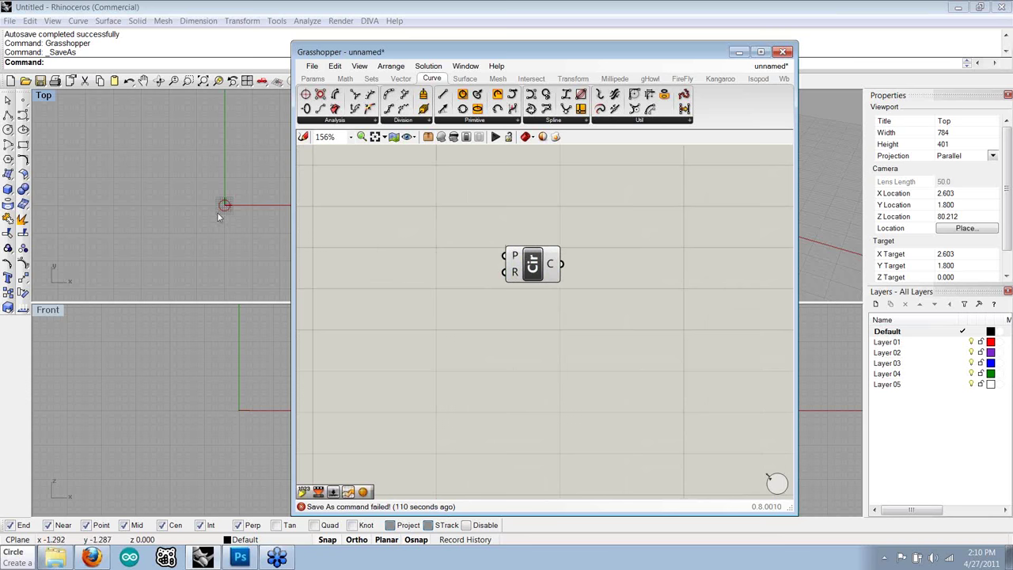
right_drag(218, 213, 167, 209)
scroll(201, 206, up, 8)
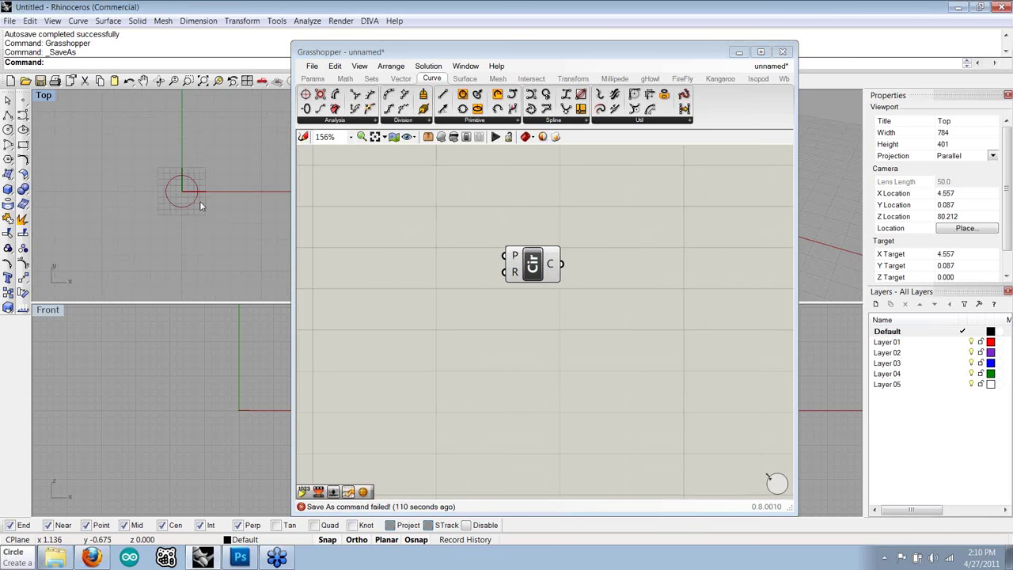
scroll(201, 206, up, 2)
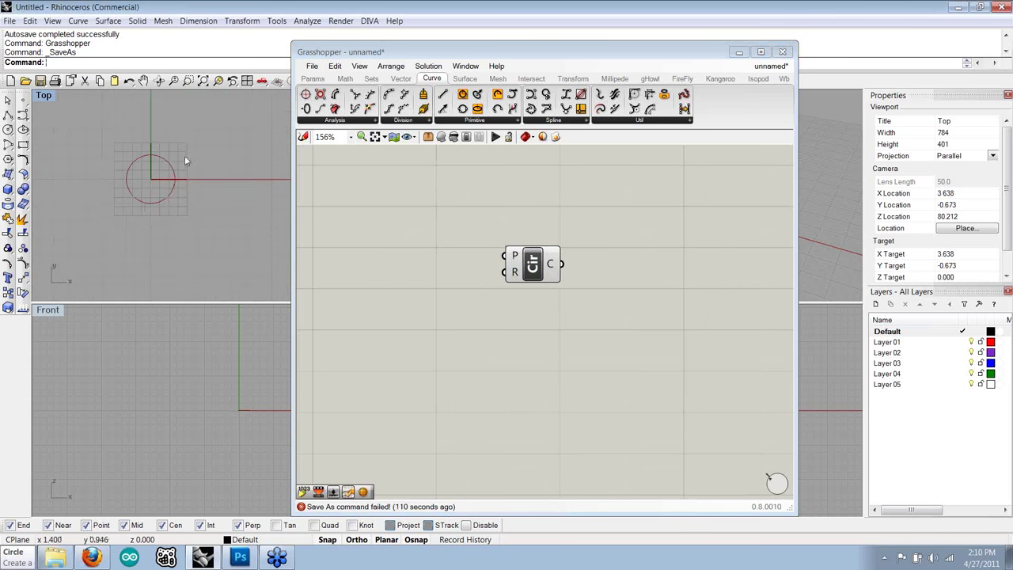
right_drag(140, 163, 151, 171)
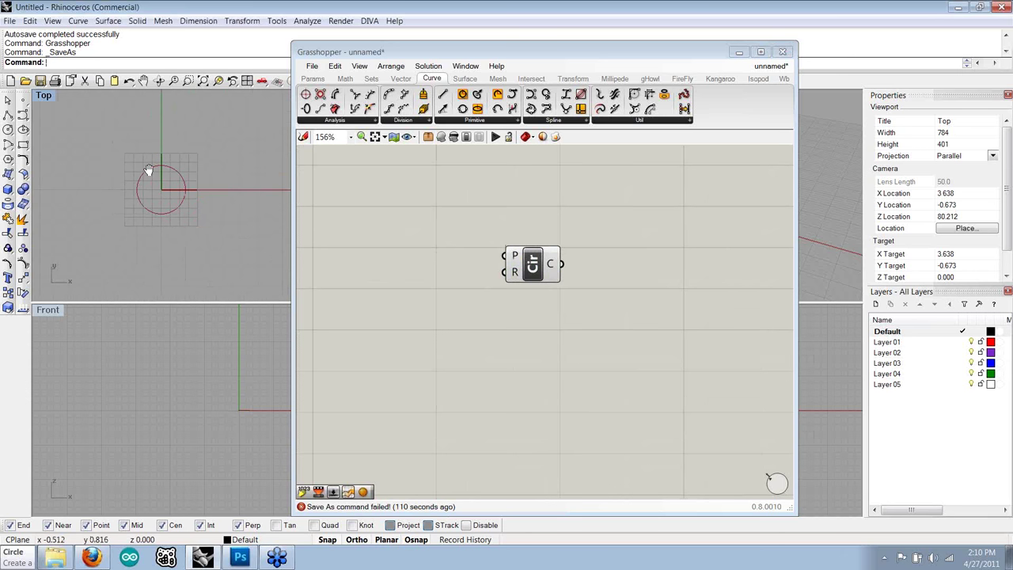
drag(518, 257, 528, 257)
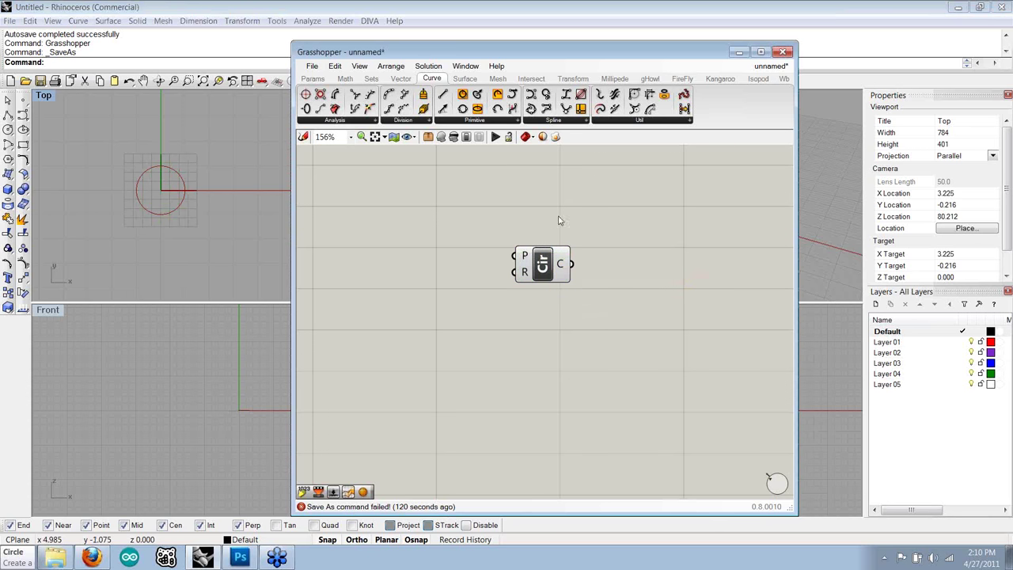
mouse_move(527, 257)
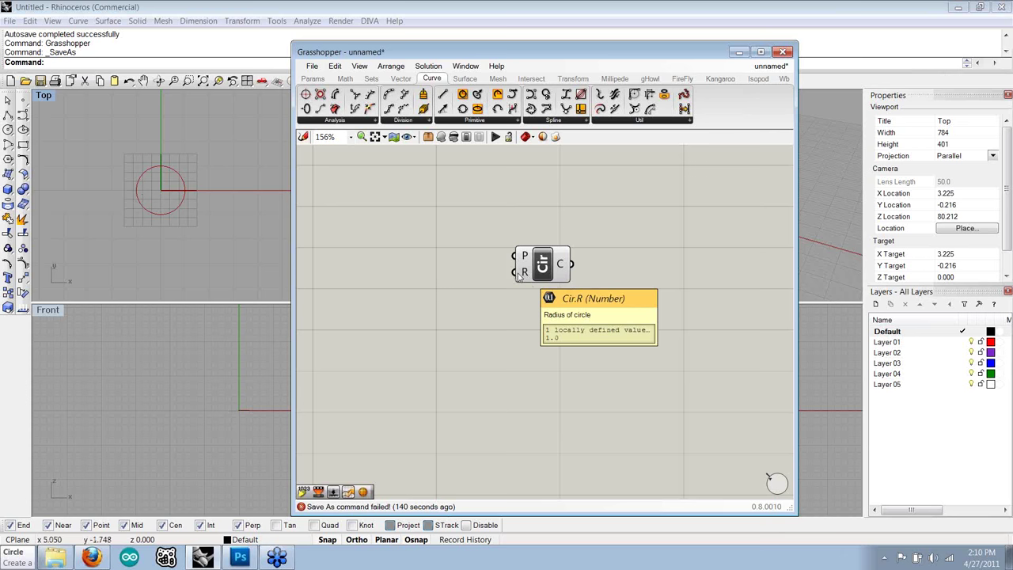
- Place a Number Slider component beside the Circle component's inputs and set its value to 0.378
click(314, 78)
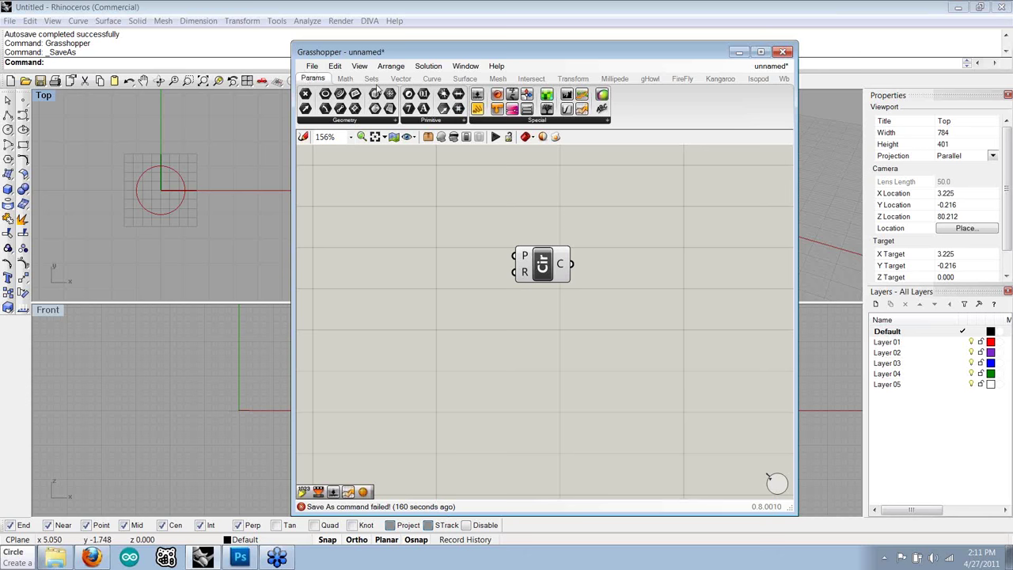
click(480, 120)
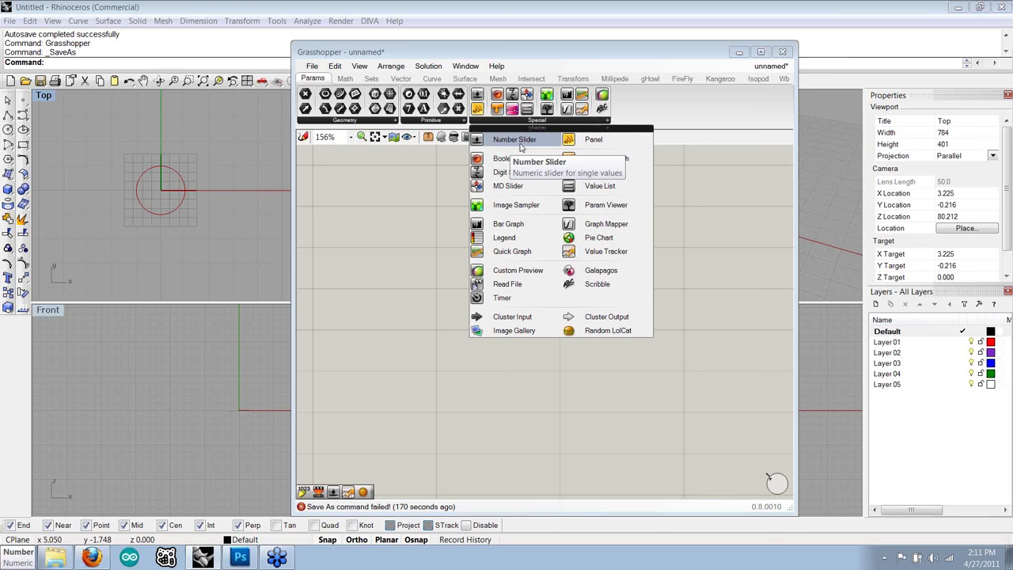
drag(521, 147, 375, 276)
click(394, 321)
right_drag(406, 318, 437, 325)
drag(400, 278, 444, 282)
click(452, 323)
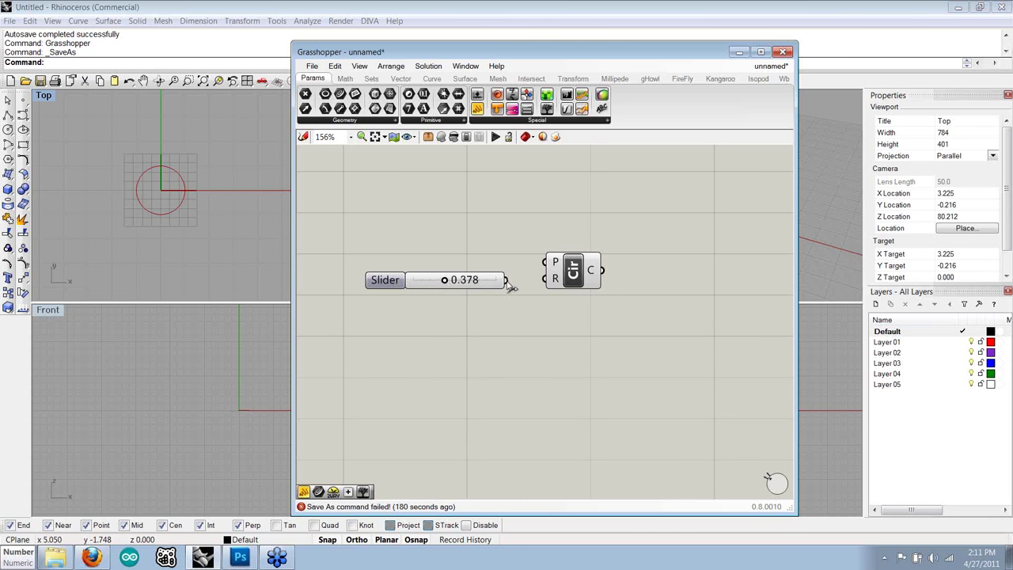
- Connect the slider's output to the Circle component's R (radius) input and adjust the slider to 0.768
drag(507, 281, 535, 321)
drag(507, 281, 546, 279)
drag(447, 284, 477, 289)
drag(391, 284, 402, 283)
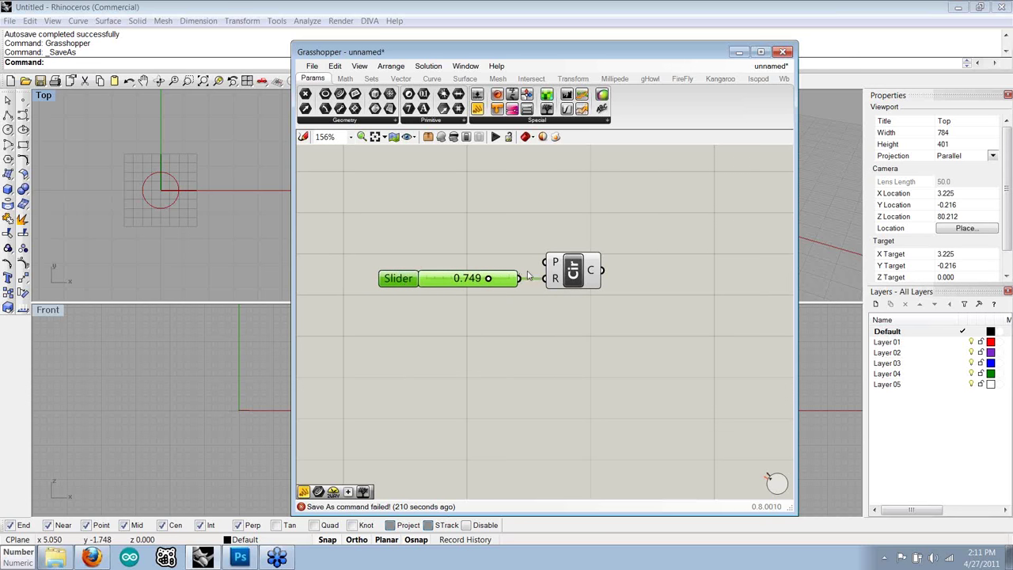
drag(527, 275, 556, 280)
right_drag(458, 280, 425, 281)
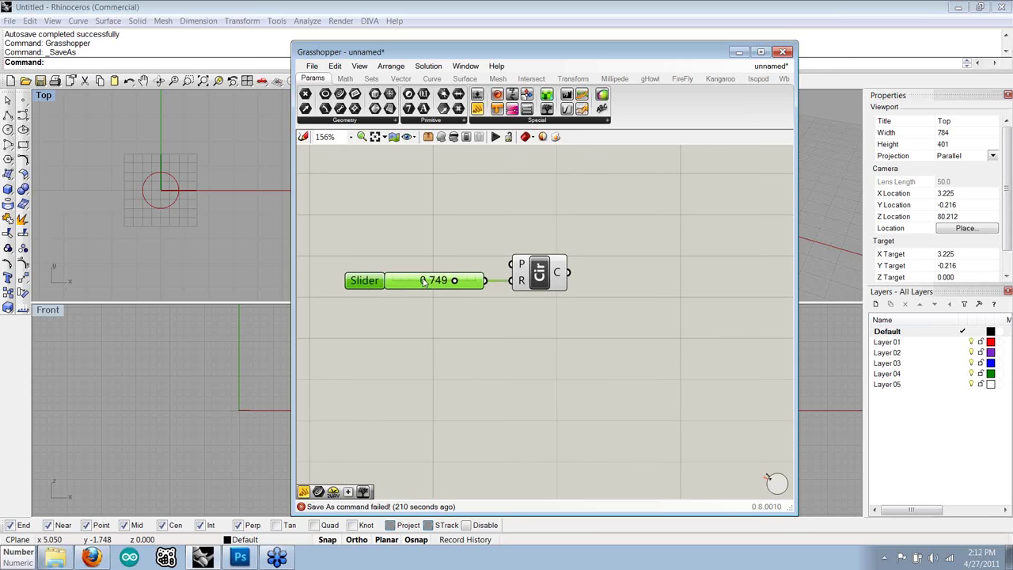
click(420, 322)
drag(456, 283, 458, 283)
double_click(383, 283)
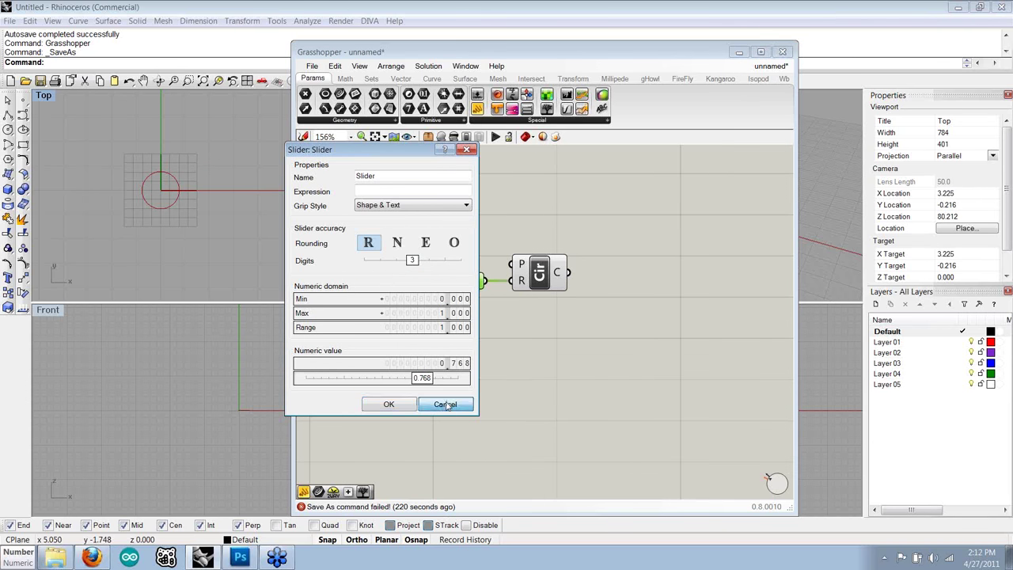
click(445, 405)
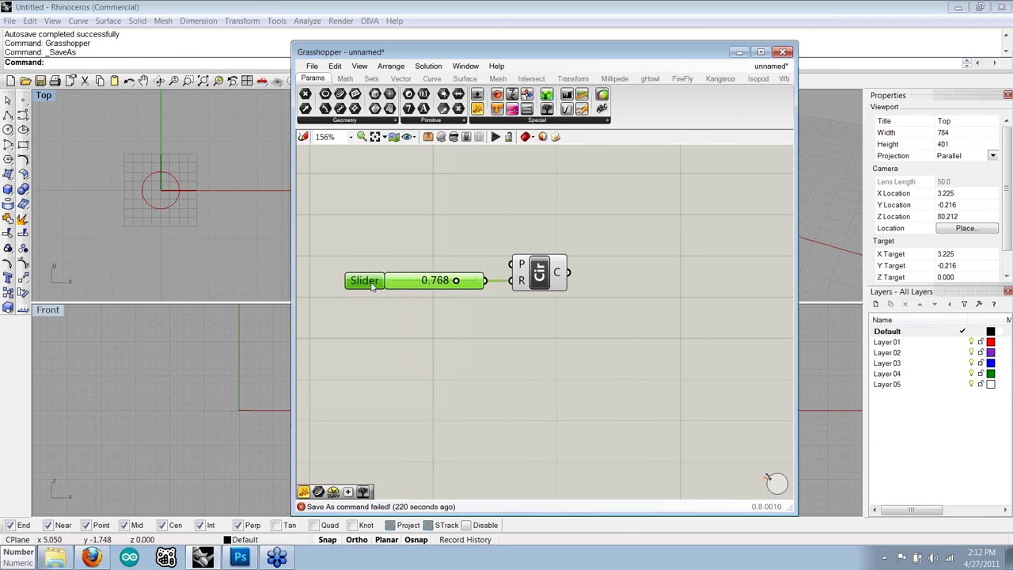
click(413, 257)
double_click(424, 287)
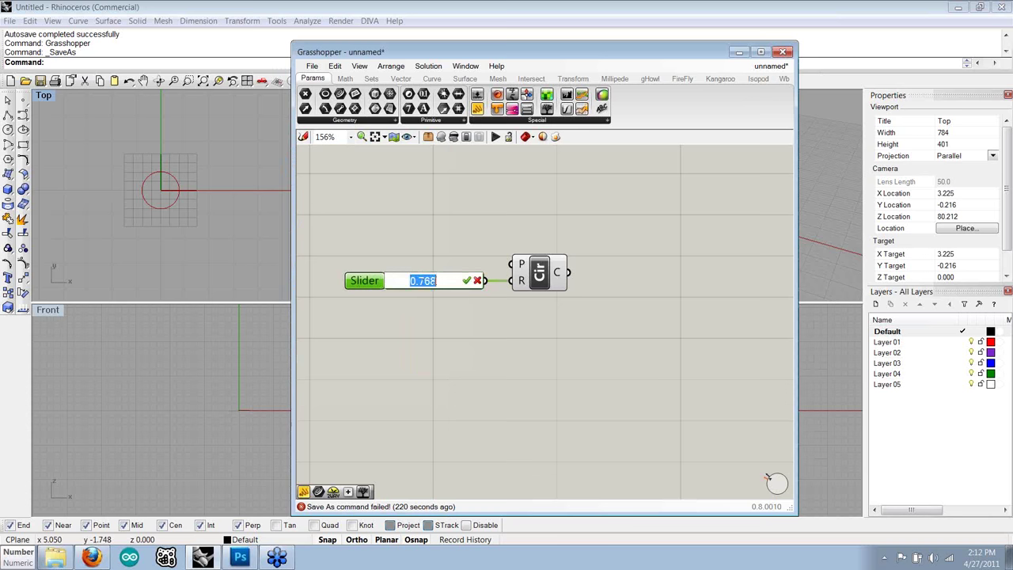
click(477, 281)
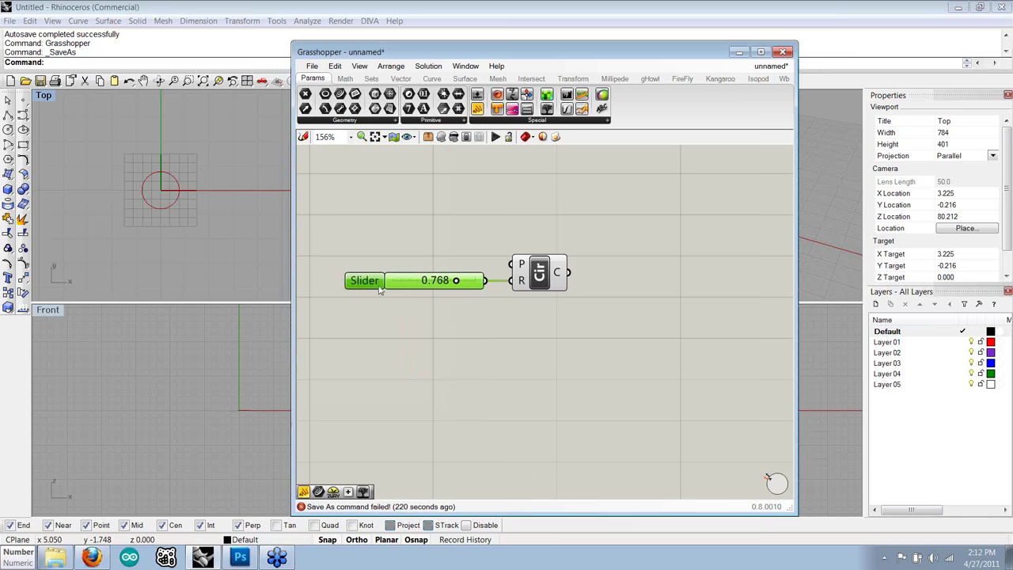
- In the slider's settings, try the integer, even and odd rounding modes, ending on floating-point rounding (R)
double_click(369, 286)
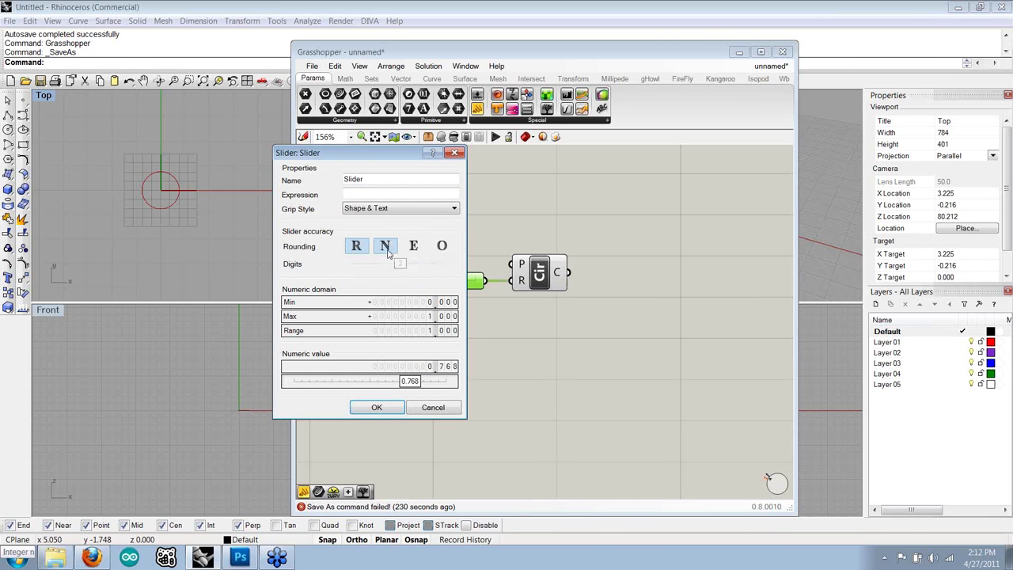
click(387, 248)
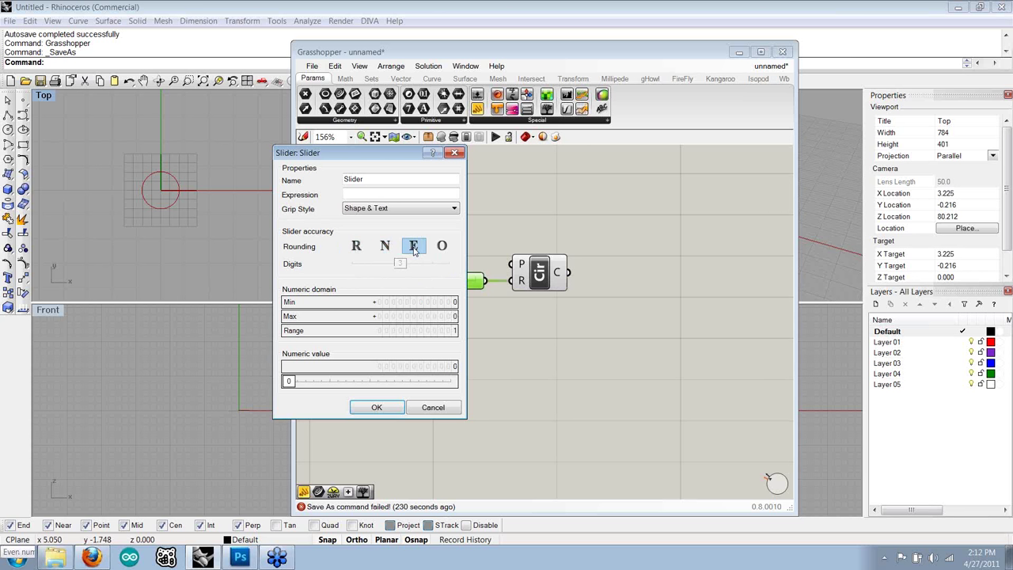
click(442, 246)
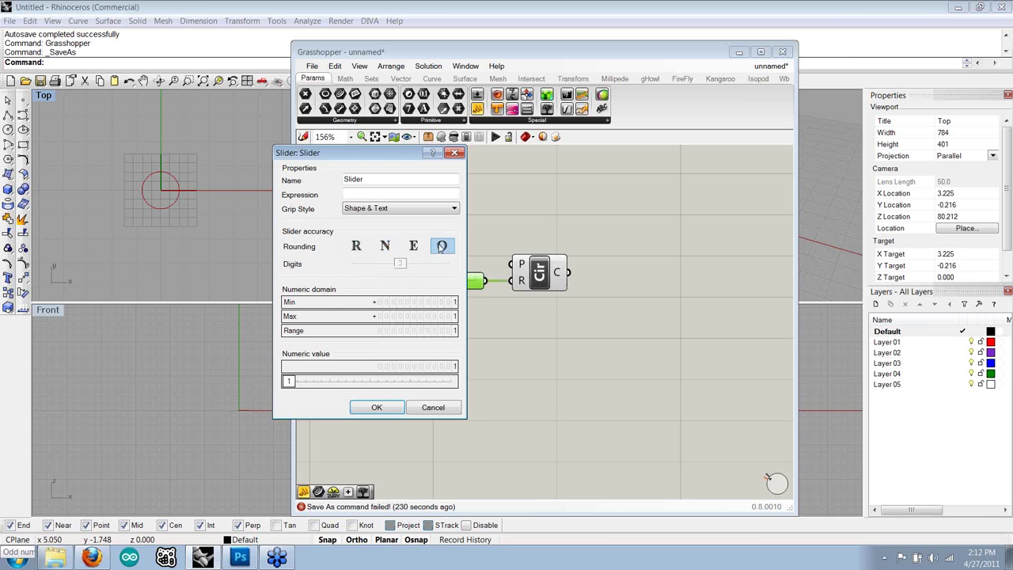
click(364, 250)
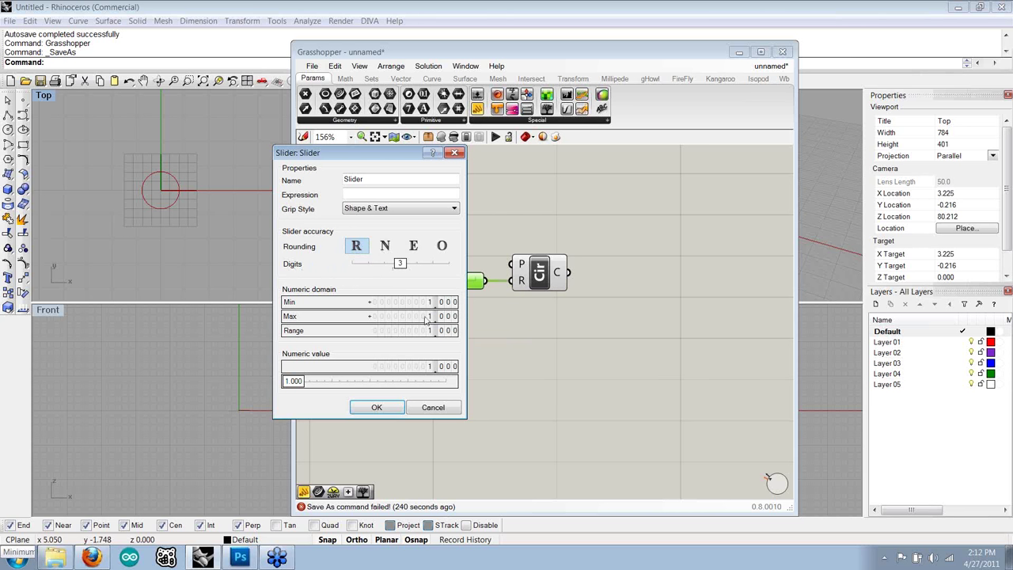
- Set the slider's numeric domain to a minimum of 0 and a maximum of 10, and apply the settings
double_click(422, 303)
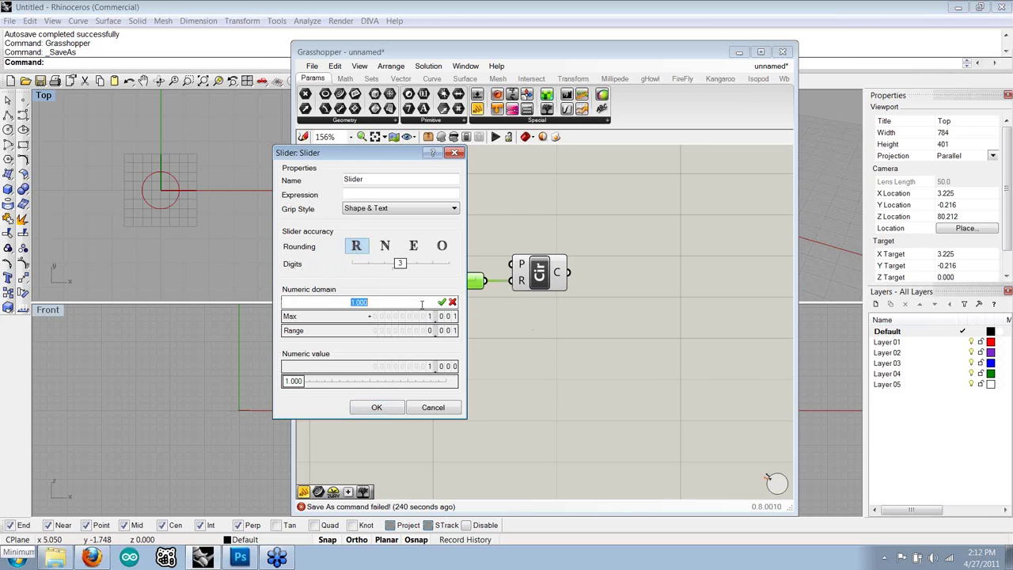
text(0)
click(441, 302)
double_click(422, 318)
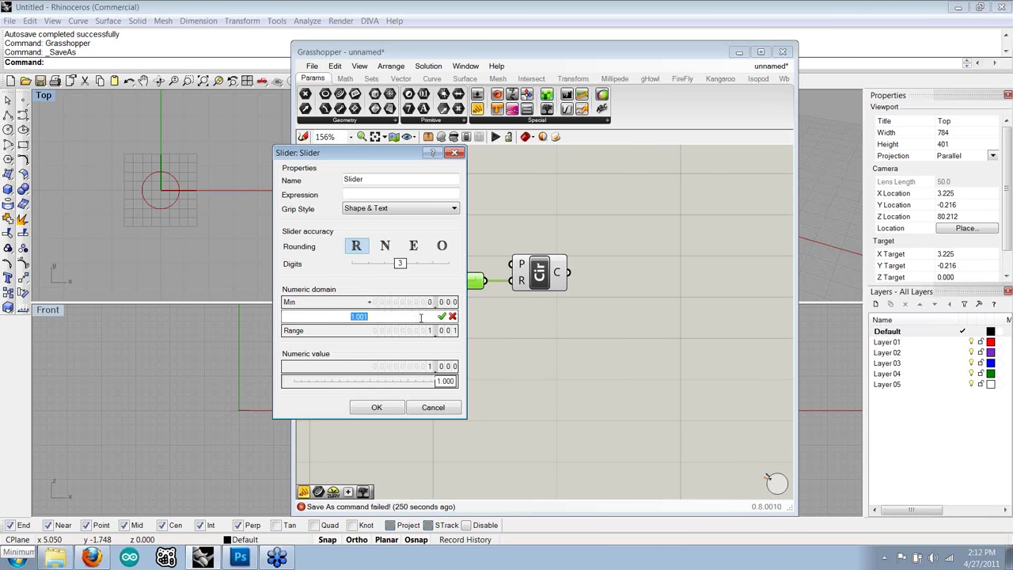
text(10)
click(442, 316)
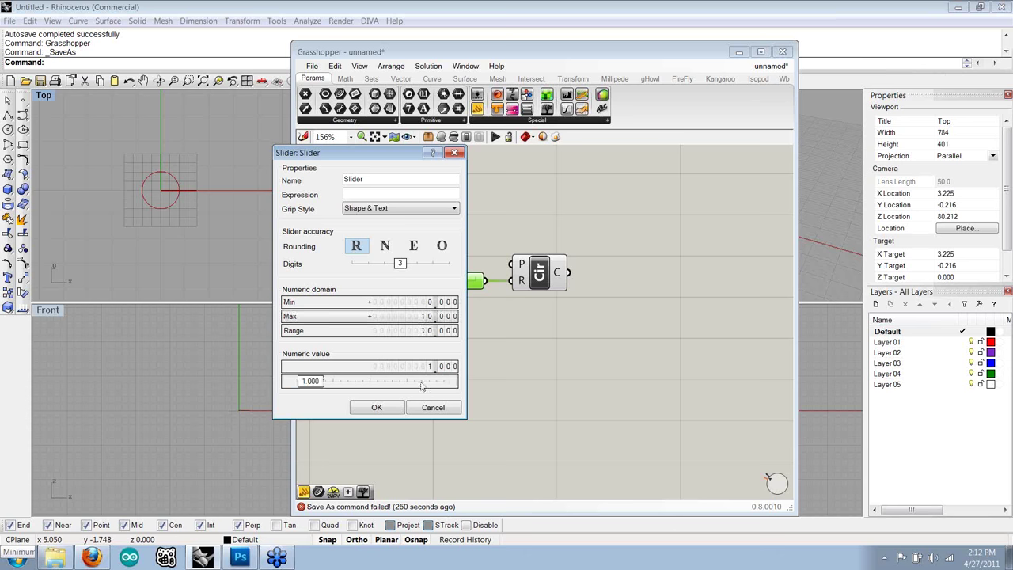
click(391, 408)
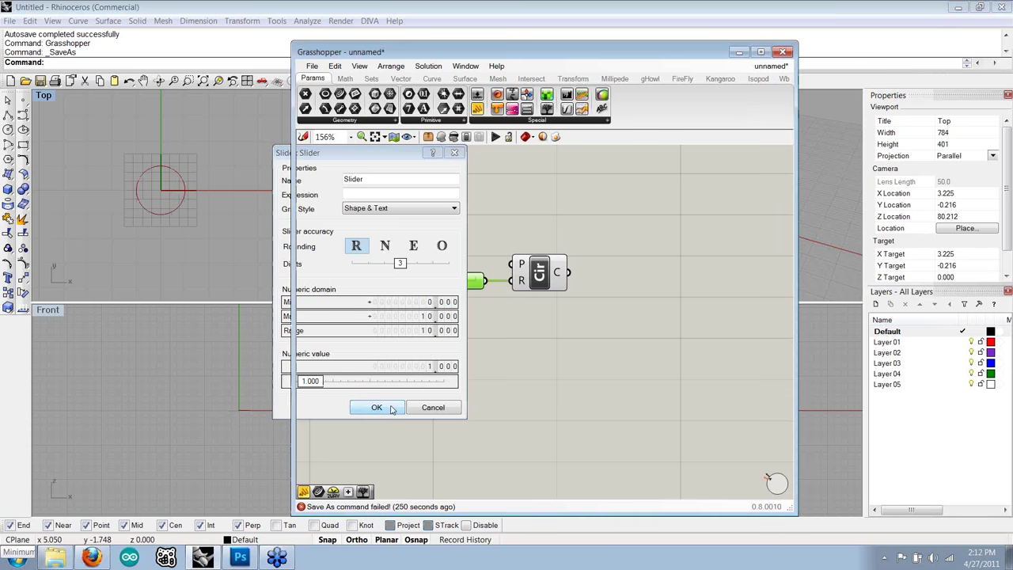
- Set the radius slider to 3.624 and reposition the slider and Circle component with a wider gap between them
drag(400, 284, 423, 283)
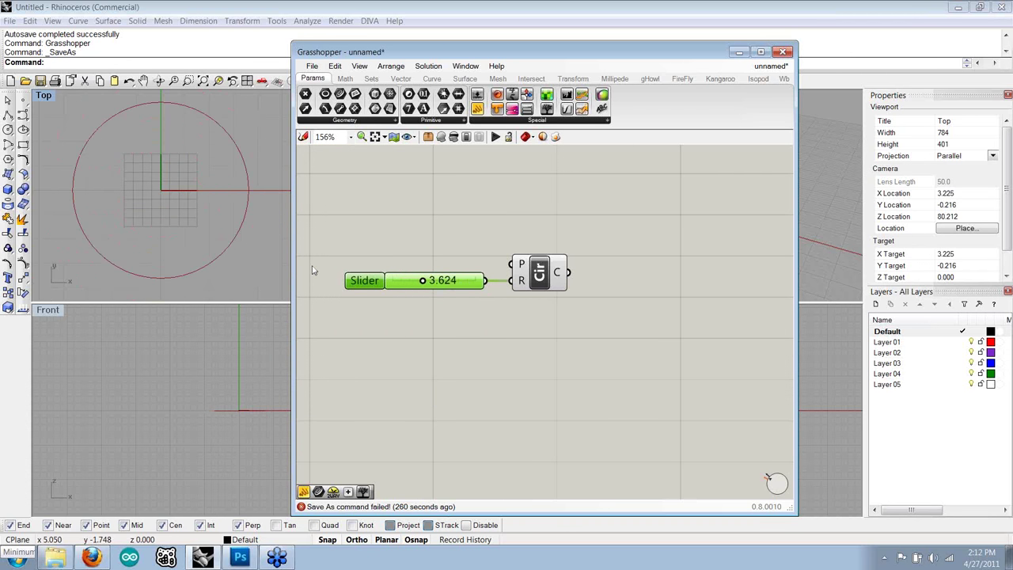
mouse_move(207, 204)
right_down()
mouse_move(164, 200)
mouse_move(192, 207)
right_up()
scroll(164, 200, down, 8)
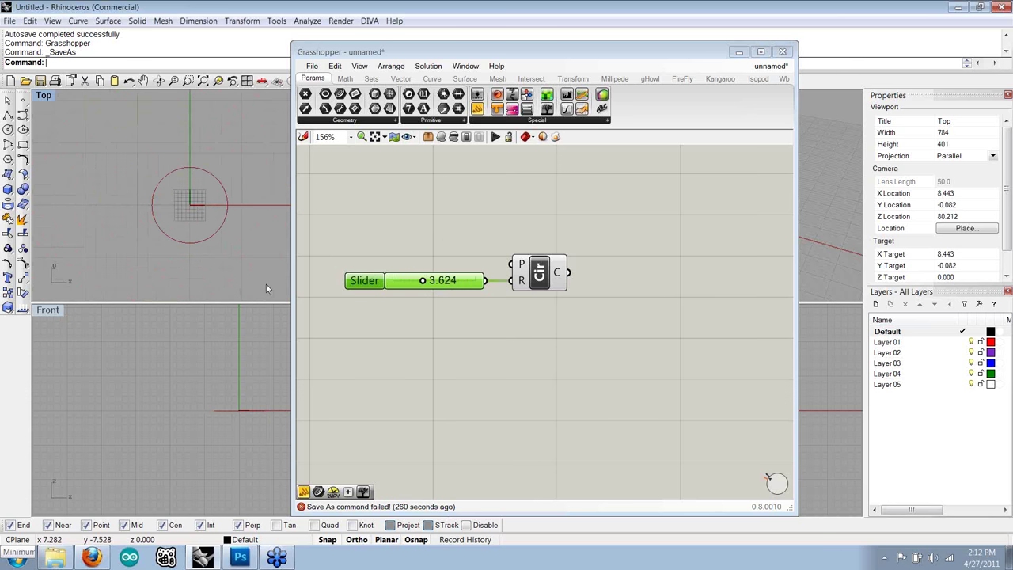
drag(364, 280, 372, 282)
click(441, 323)
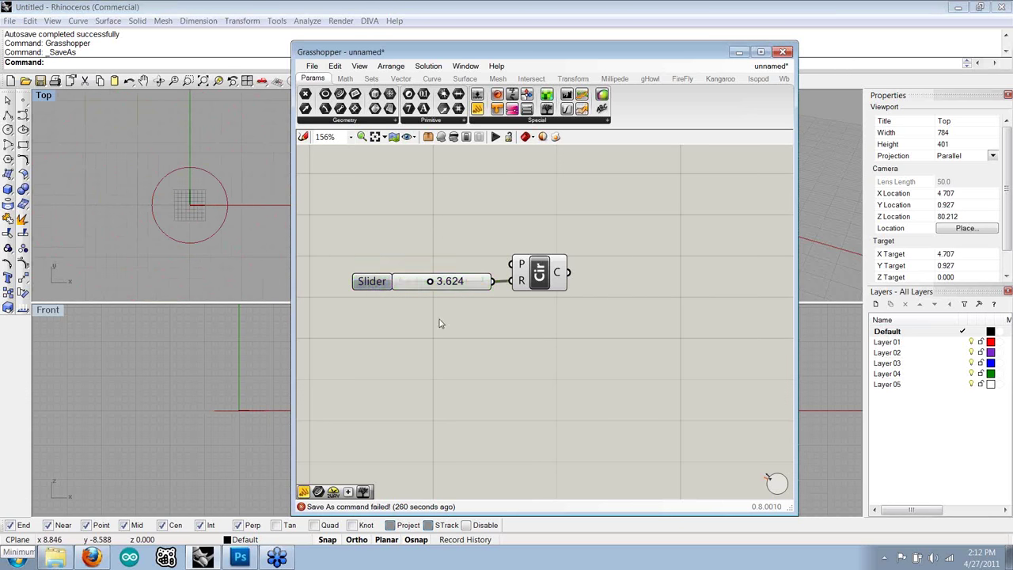
drag(532, 286, 549, 287)
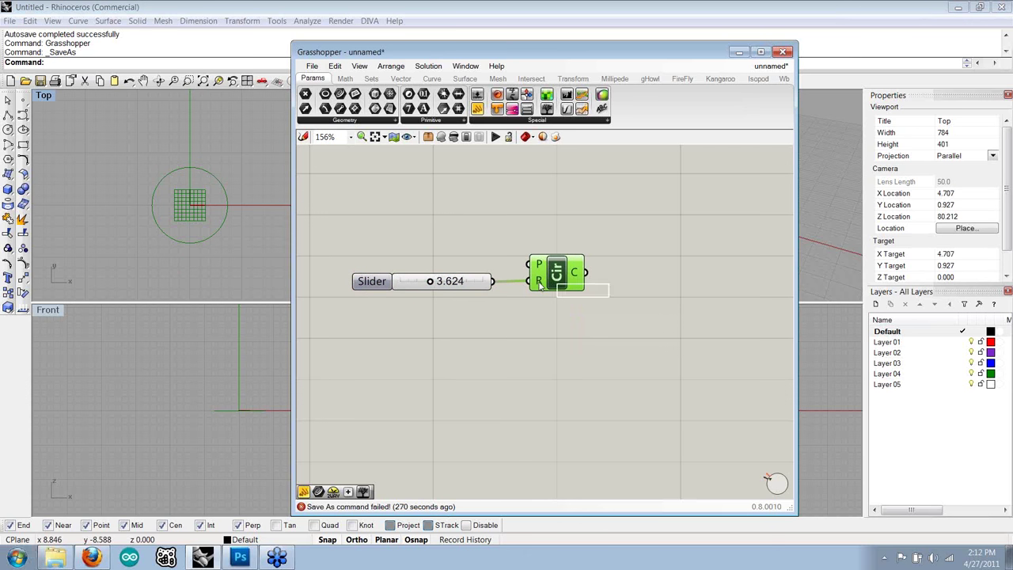
- Check the disconnect options of the Circle's R input, then remove the wire between it and the slider
right_click(538, 287)
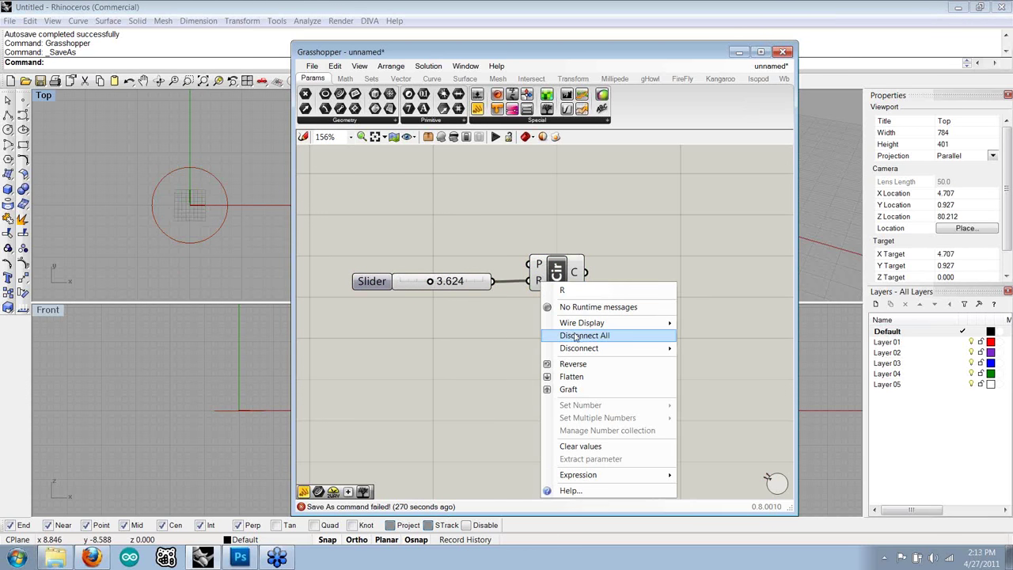
mouse_move(584, 352)
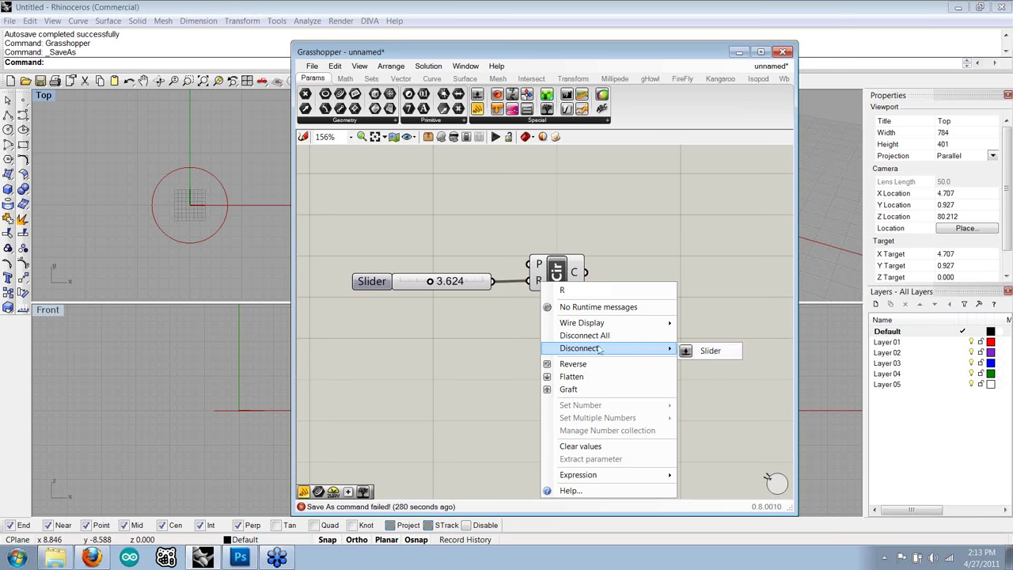
click(447, 350)
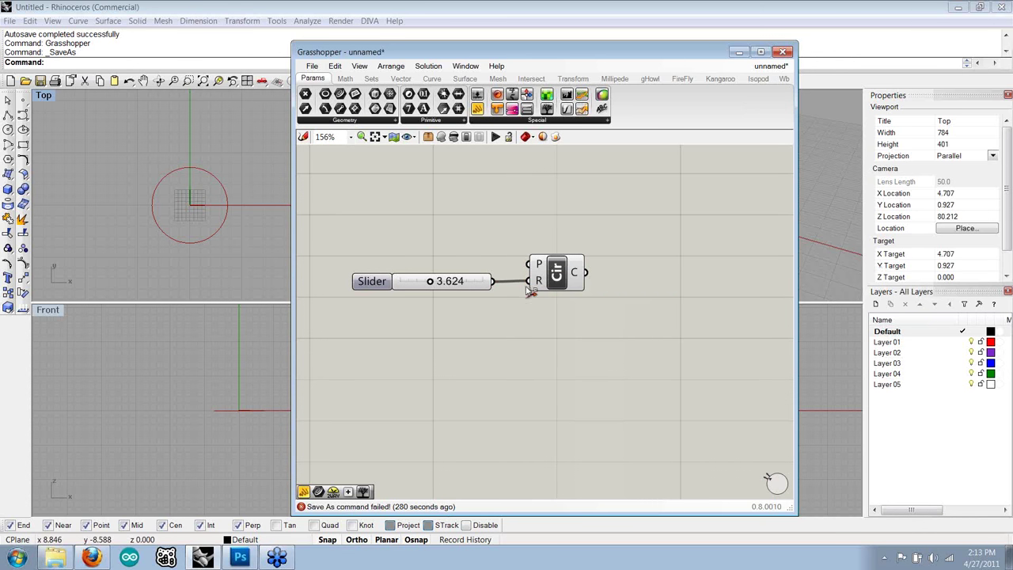
drag(528, 284, 492, 282)
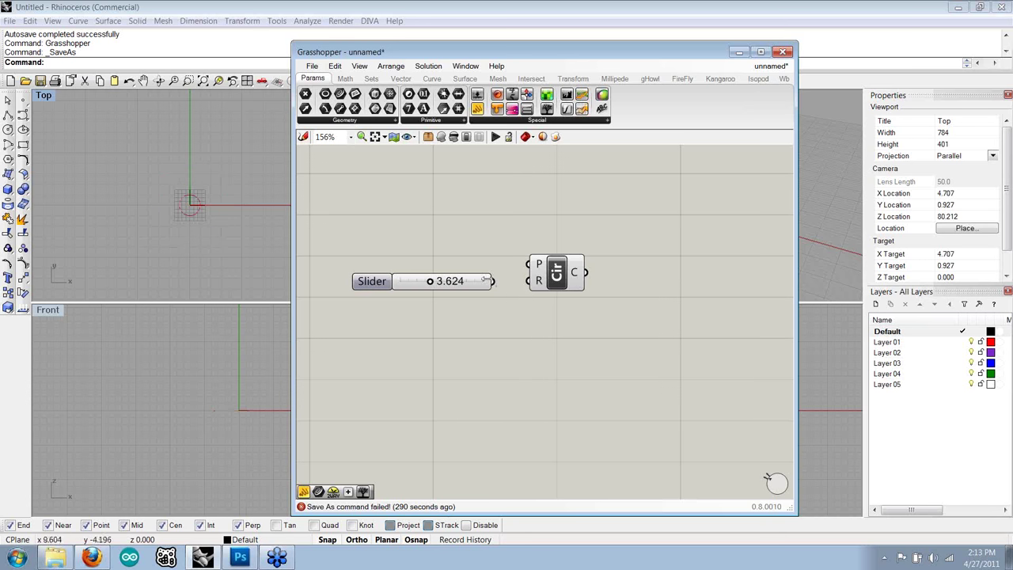
drag(543, 280, 546, 278)
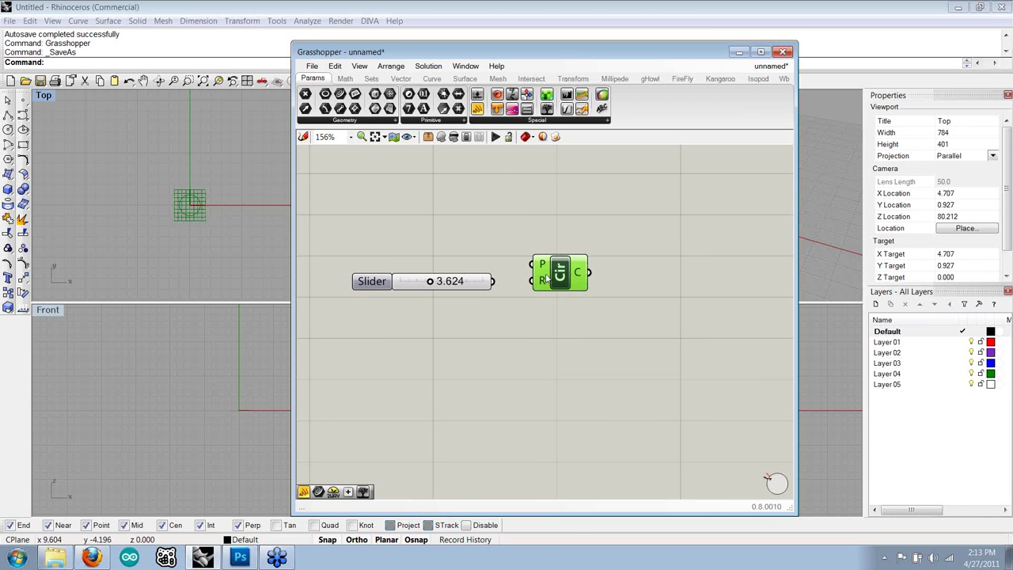
click(505, 333)
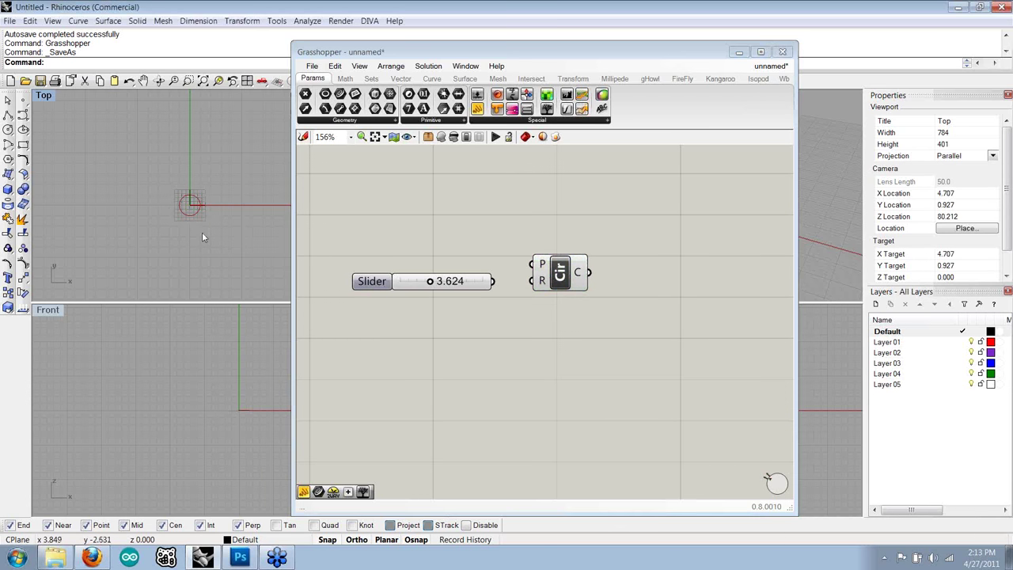
right_drag(202, 232, 183, 222)
right_drag(656, 268, 598, 280)
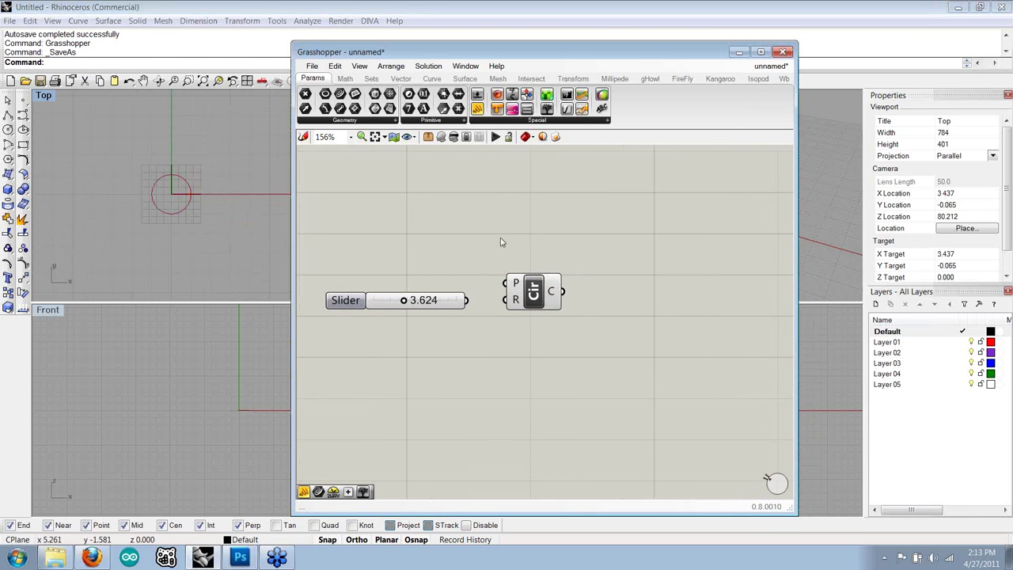
right_drag(507, 238, 531, 235)
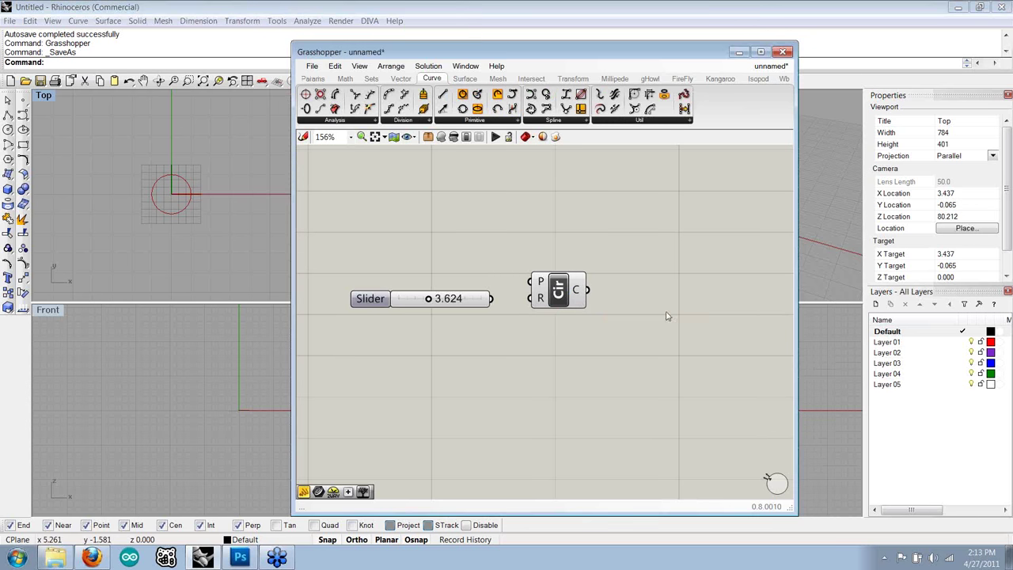
- Add a second Circle component to the canvas through a keyword search for "circle", then delete it
double_click(533, 381)
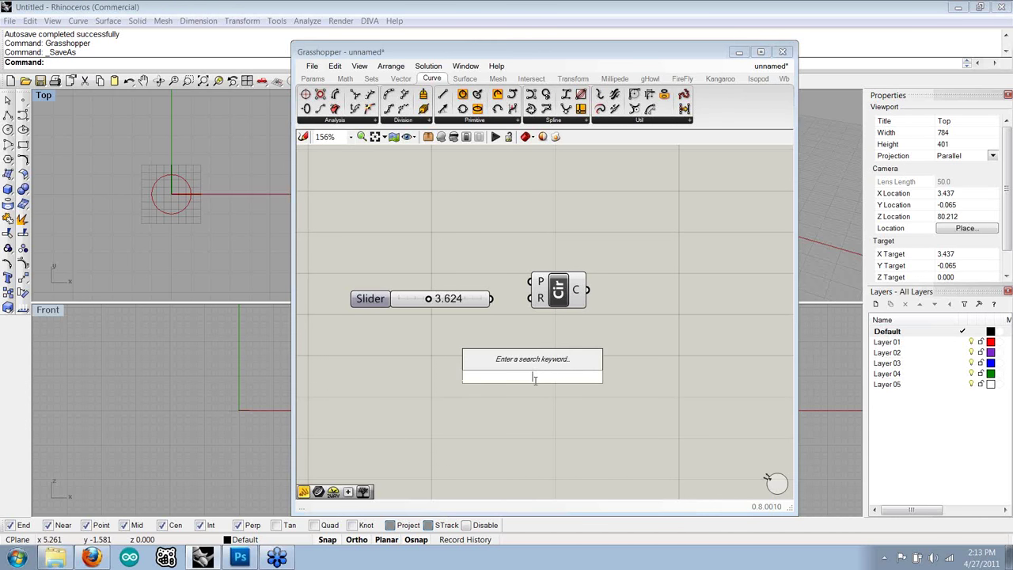
text(circle)
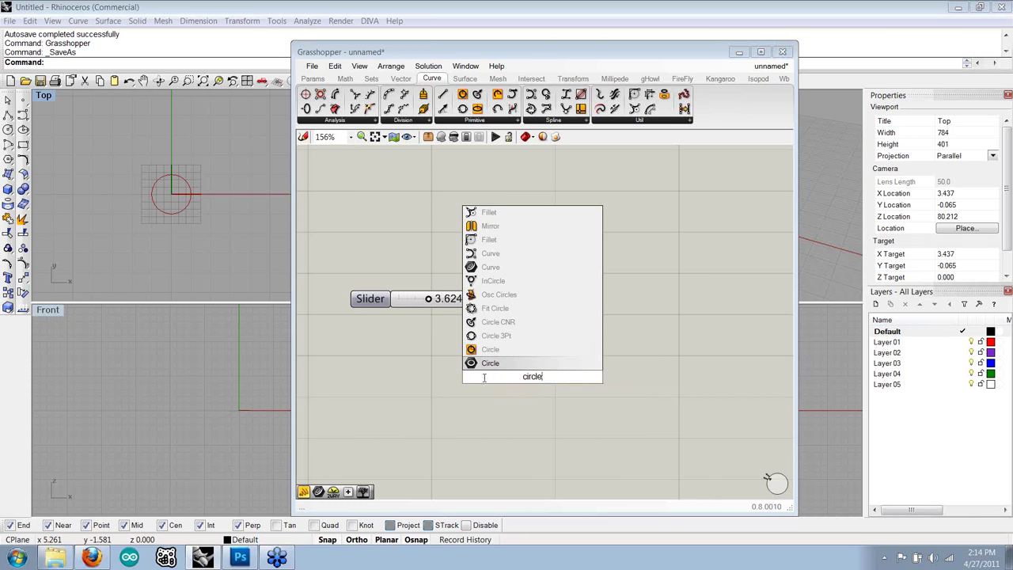
click(491, 363)
drag(507, 372, 554, 400)
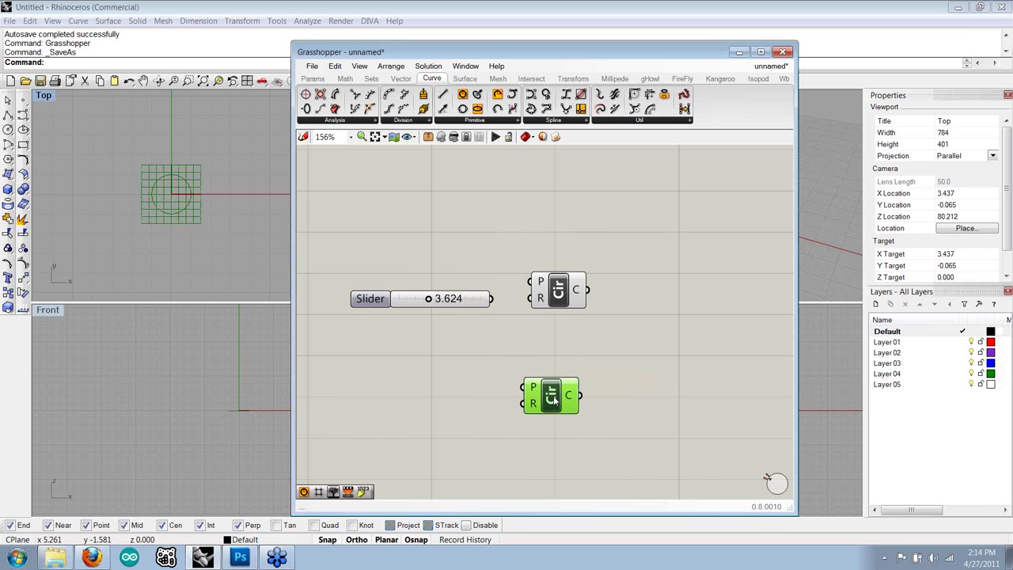
key(Delete)
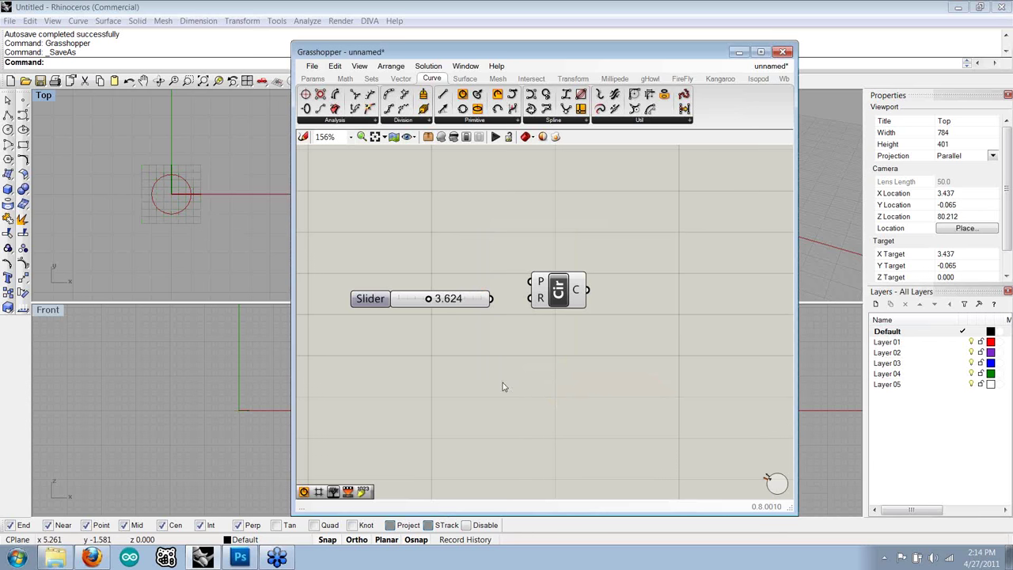
- Connect the number slider to the Circle's R input and set the slider to 2.856
right_drag(511, 383, 550, 377)
mouse_move(539, 287)
right_down()
mouse_move(473, 309)
mouse_move(504, 289)
mouse_move(546, 300)
right_up()
right_drag(509, 250, 517, 258)
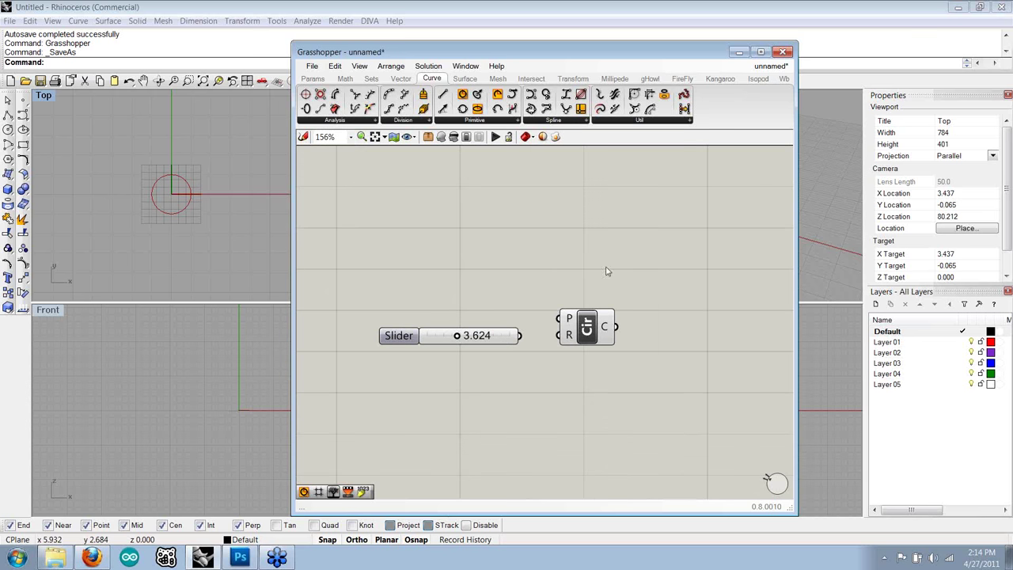
right_drag(600, 266, 601, 273)
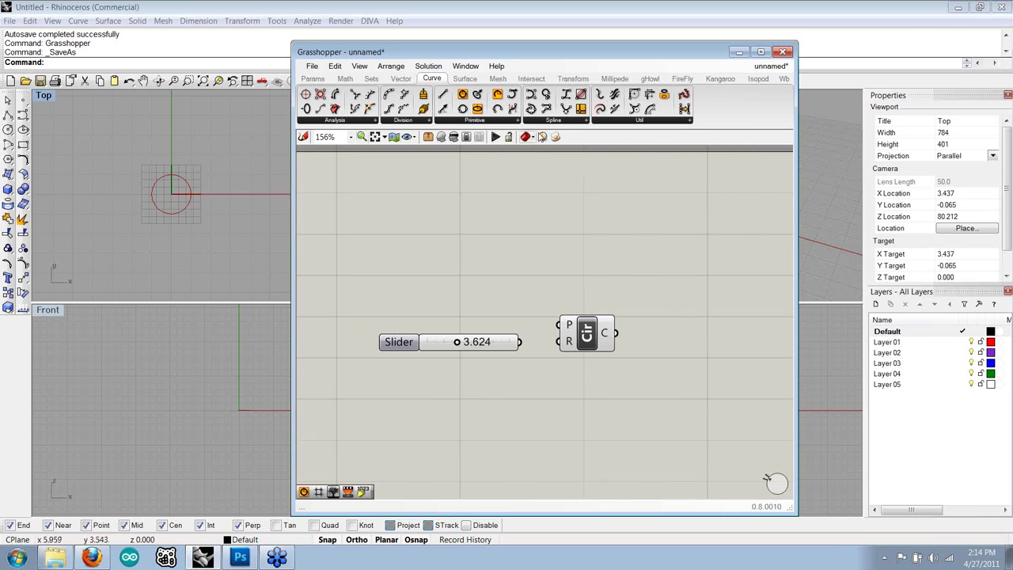
right_drag(483, 233, 497, 227)
drag(534, 335, 574, 335)
drag(470, 335, 466, 335)
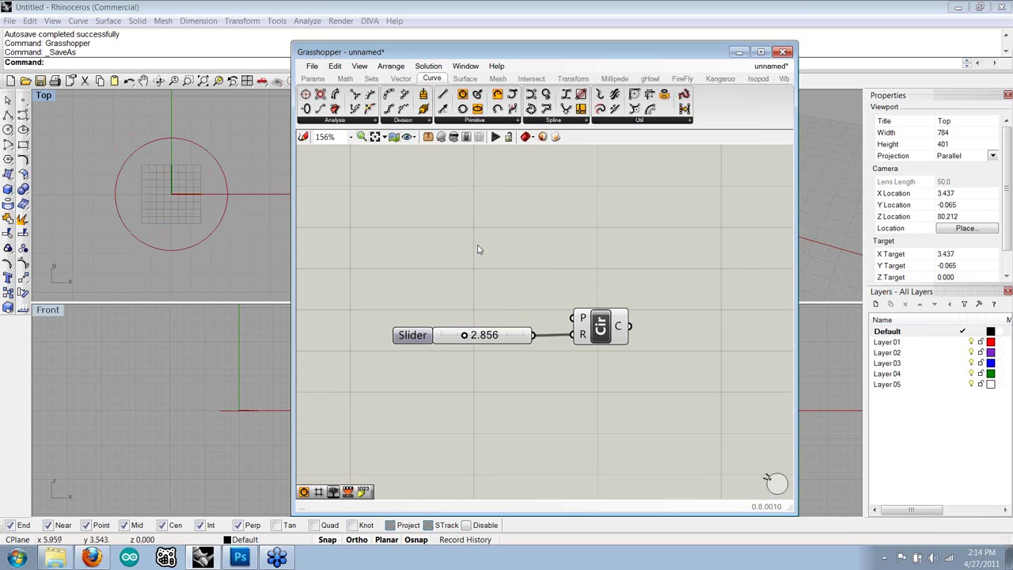
- Shift the Circle component slightly away from the slider
right_drag(489, 251, 503, 258)
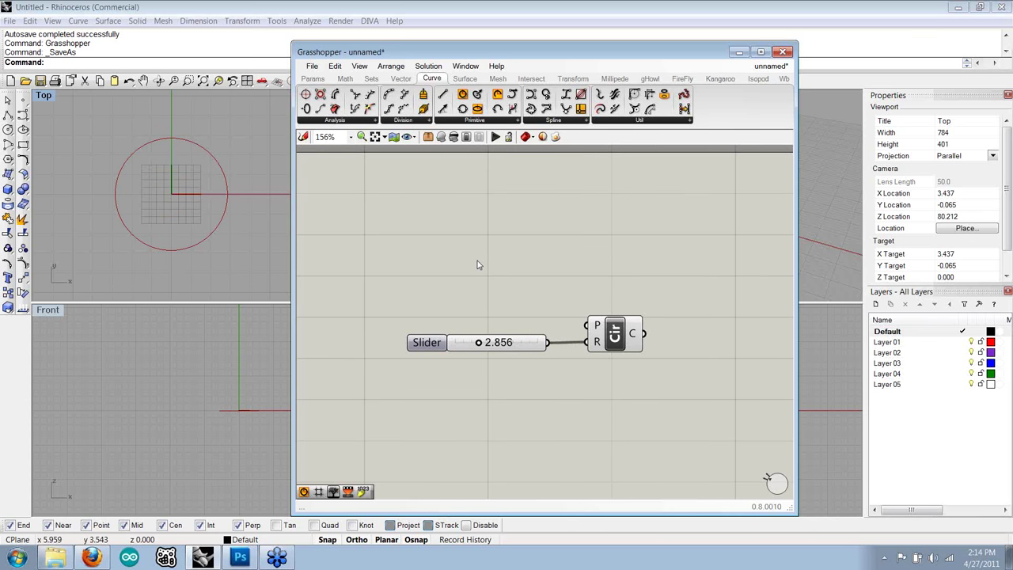
click(443, 139)
click(441, 139)
drag(616, 335, 622, 337)
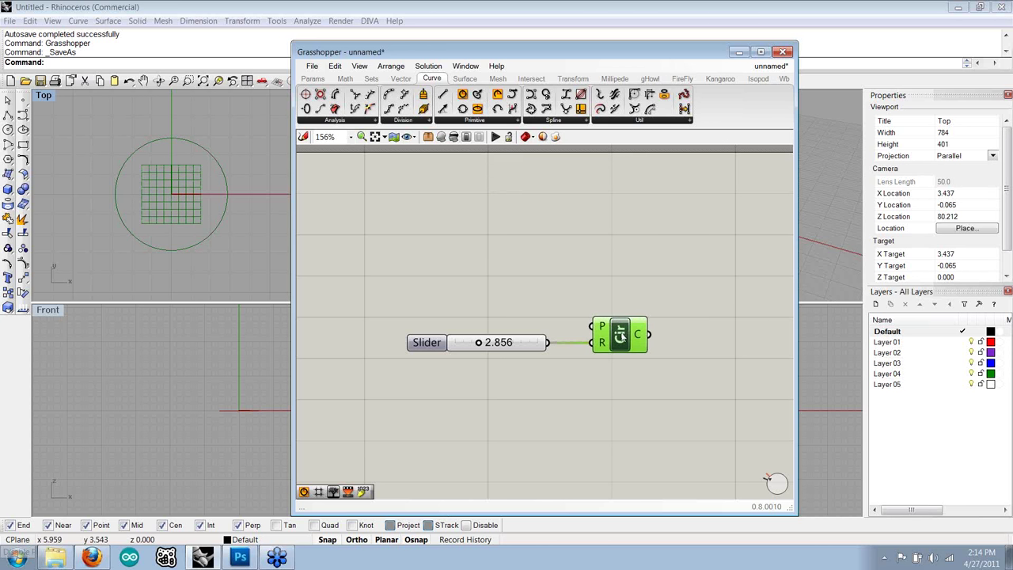
click(611, 299)
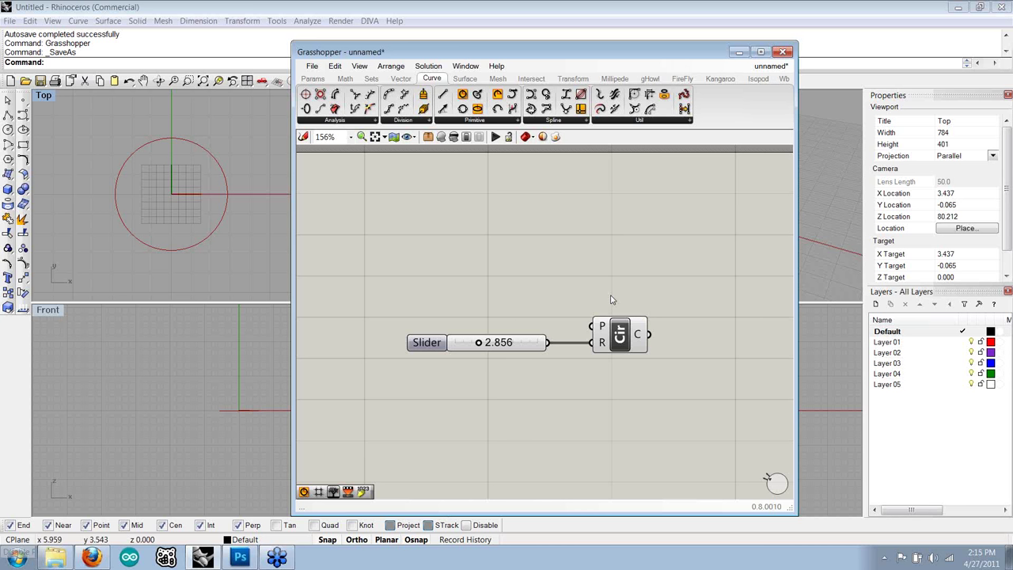
- Turn off the Circle component's preview and check the Top viewport
right_drag(590, 271, 556, 271)
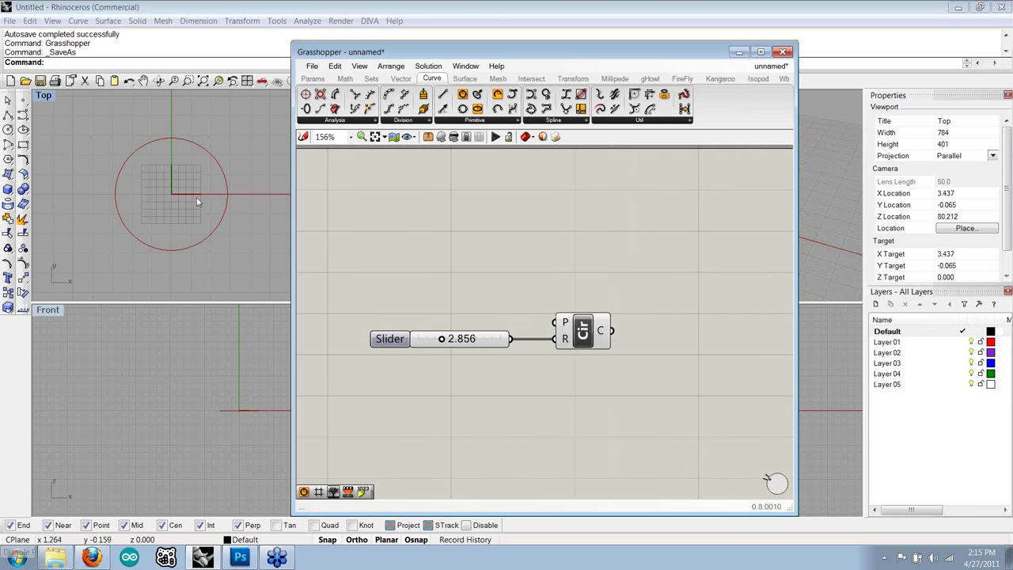
right_drag(198, 202, 170, 202)
click(583, 331)
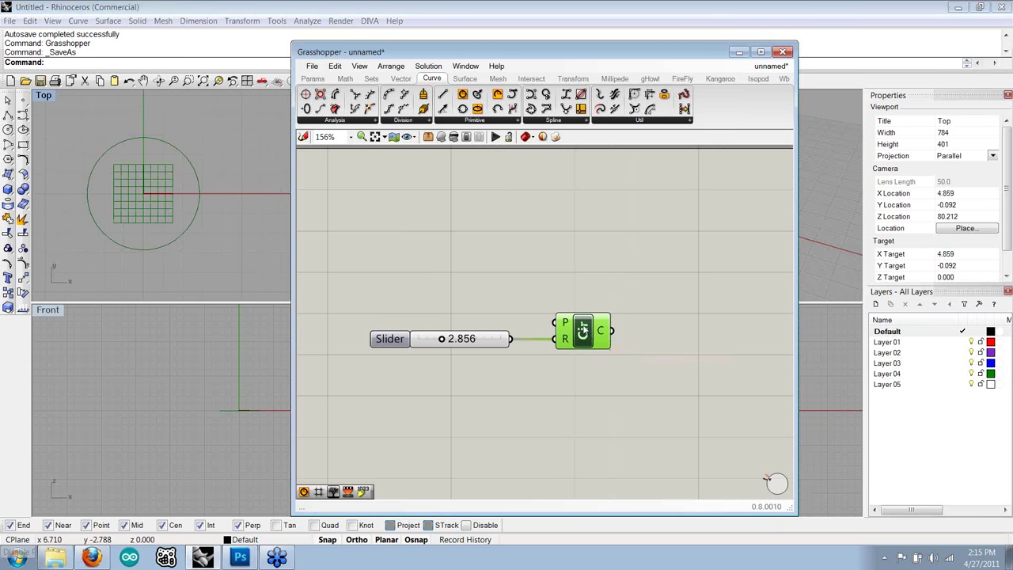
right_click(583, 331)
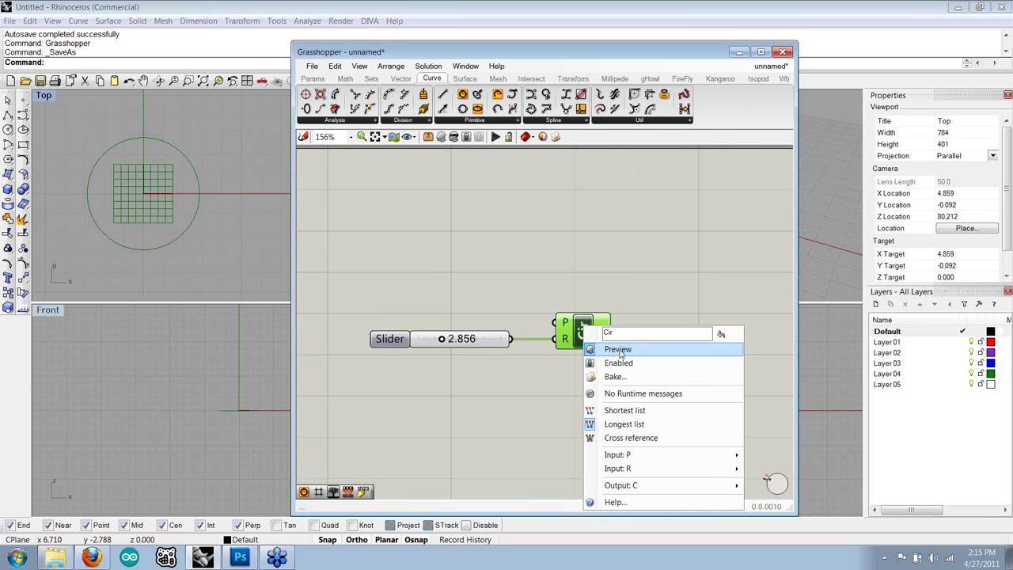
click(600, 357)
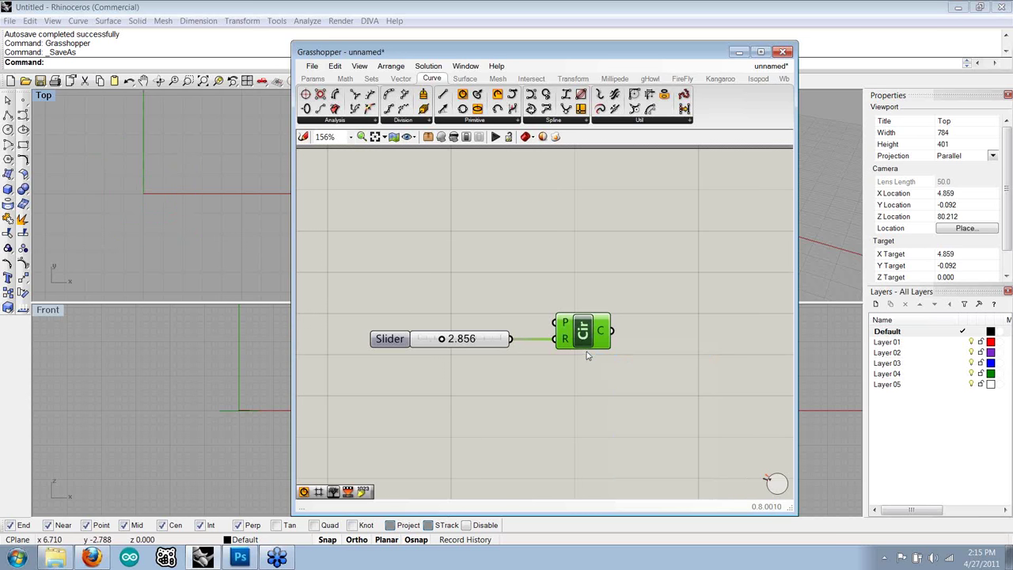
click(136, 176)
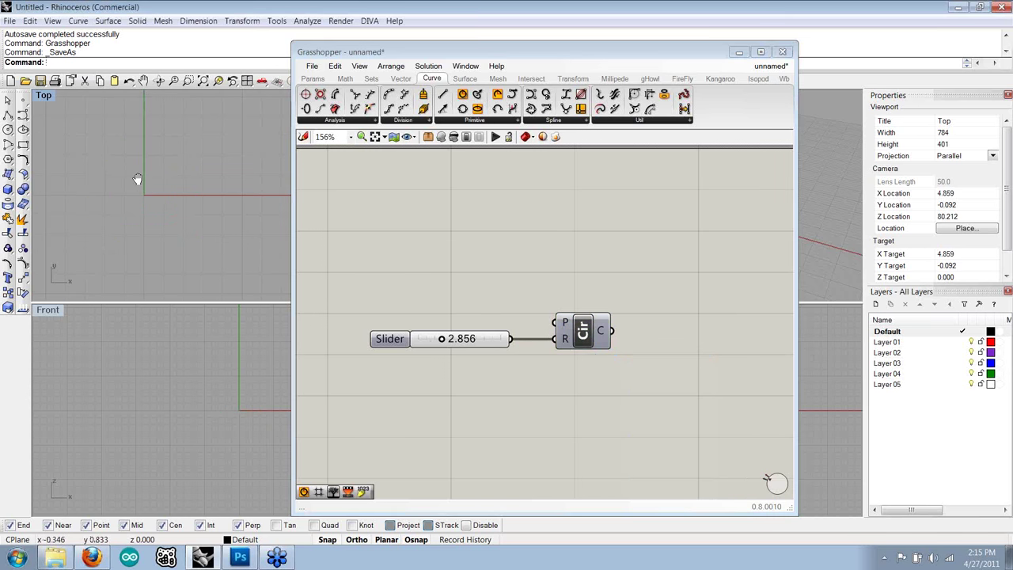
scroll(166, 207, down, 4)
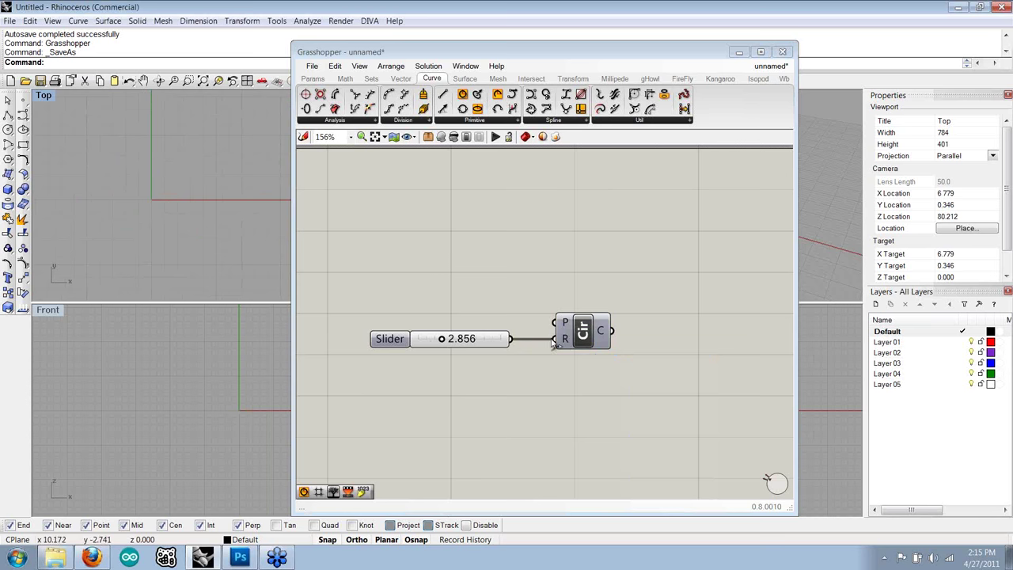
- Inspect the Circle's C output and turn the component's preview back on
mouse_move(600, 334)
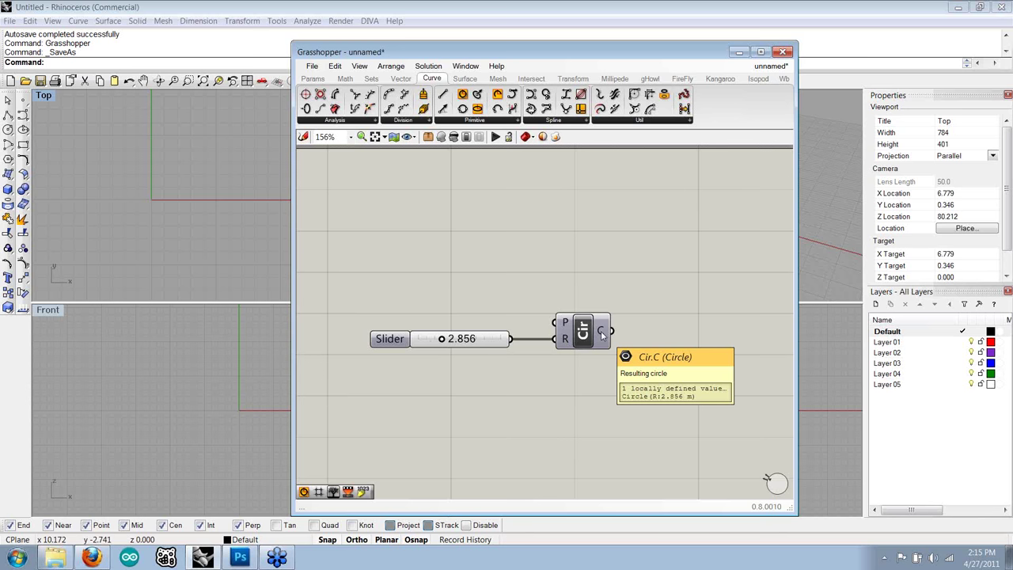
right_click(582, 330)
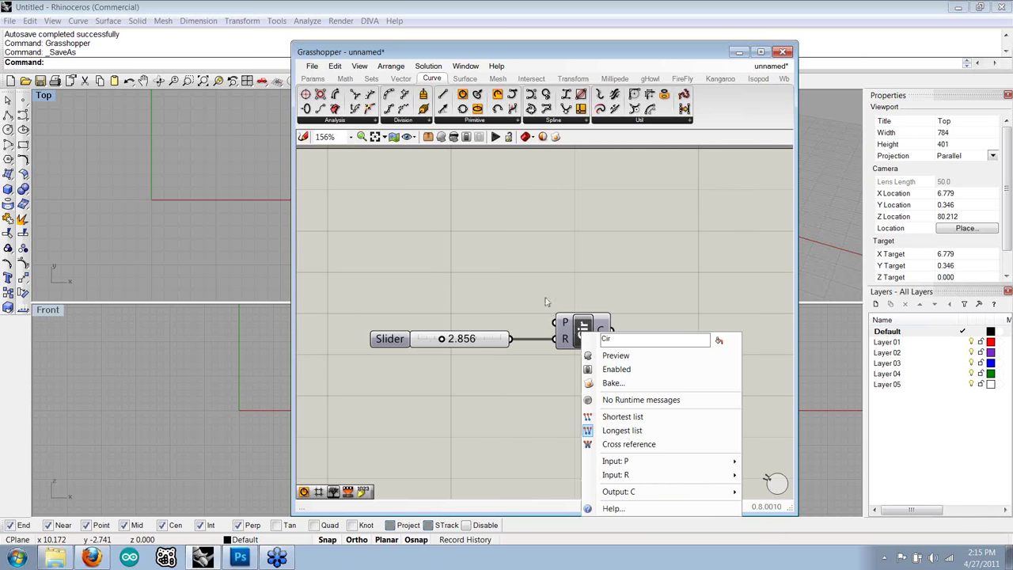
click(548, 299)
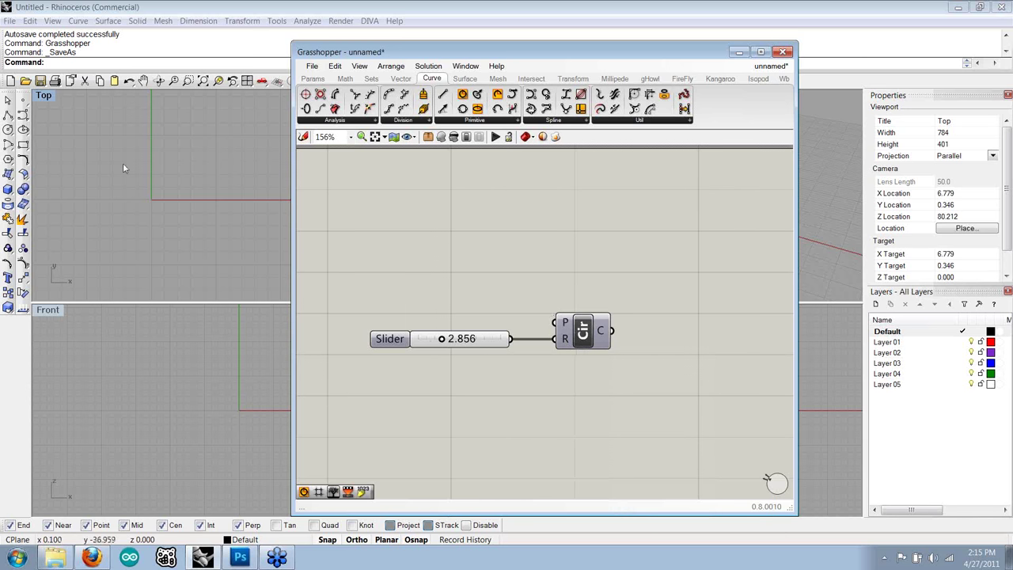
right_click(584, 332)
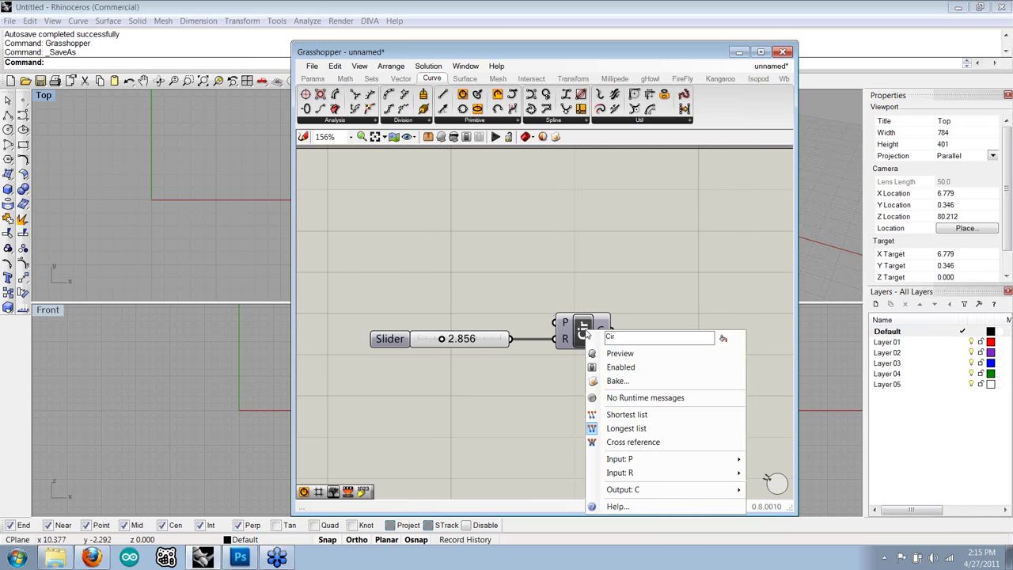
click(622, 354)
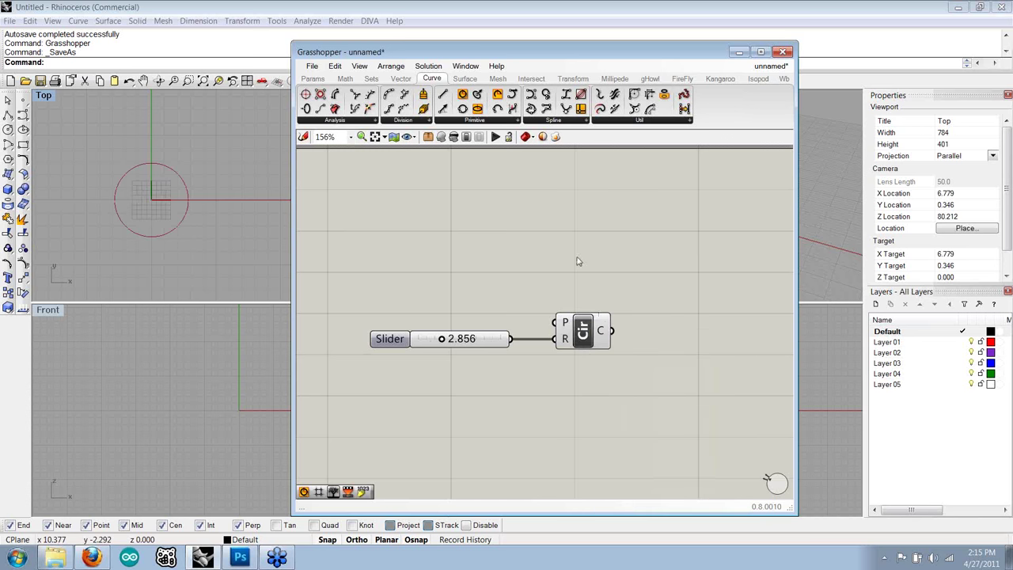
click(595, 339)
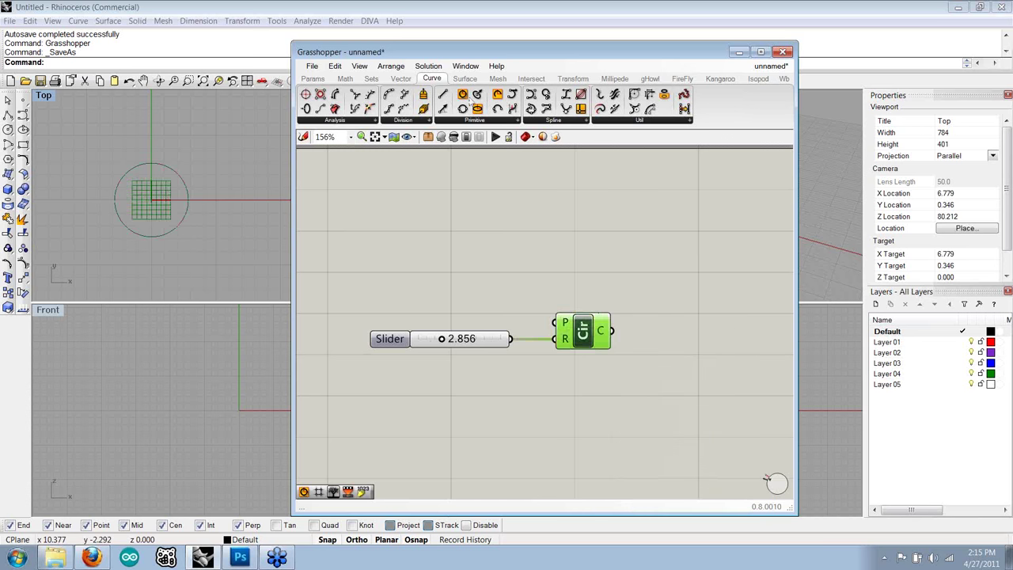
click(593, 291)
- Duplicate the connected slider and Circle component directly below the originals
drag(683, 416, 452, 307)
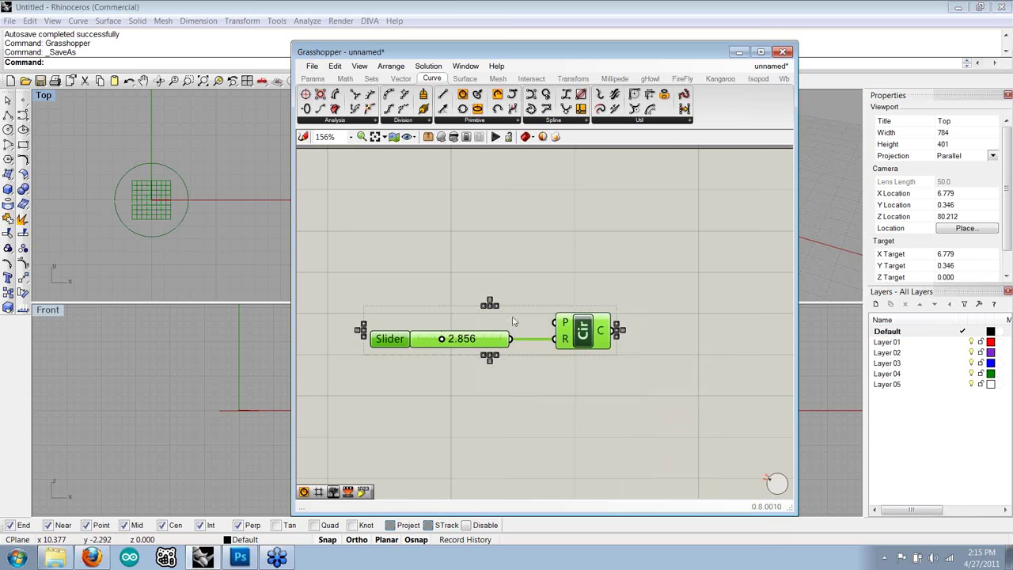
alt+drag(583, 331, 586, 378)
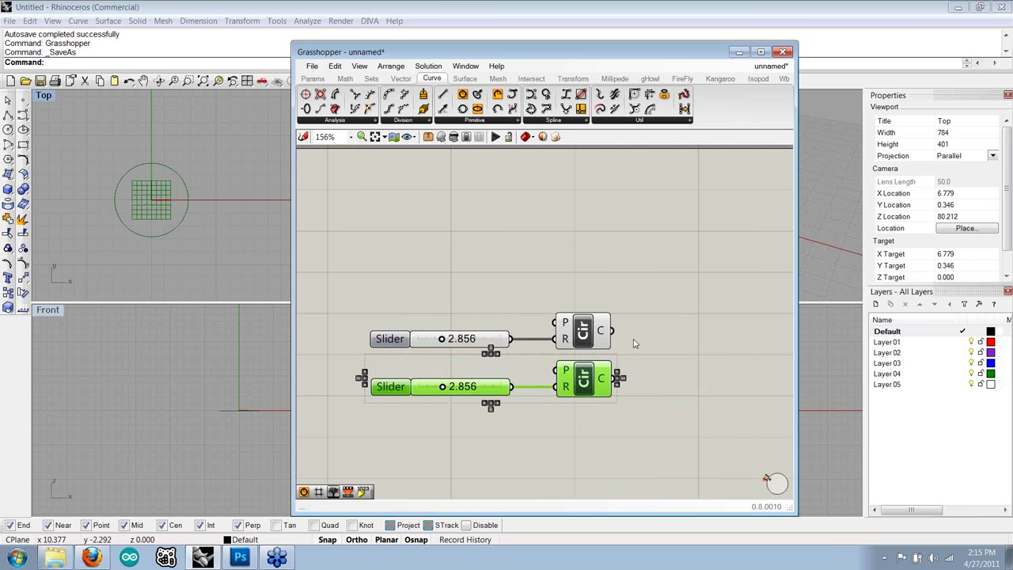
click(652, 351)
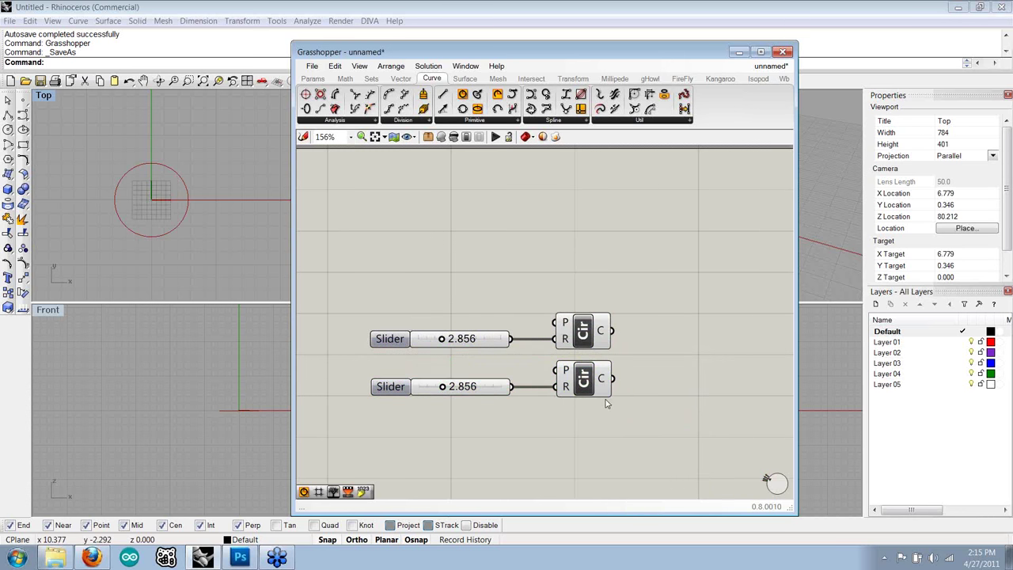
- Disable the preview of both Circle components together, then delete the duplicated slider and Circle
drag(616, 416, 555, 286)
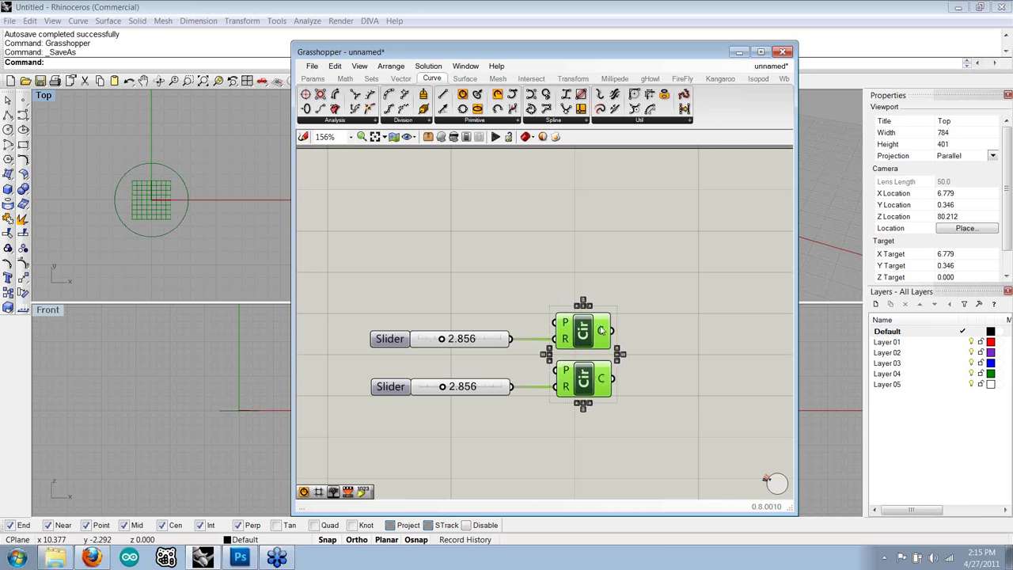
click(454, 137)
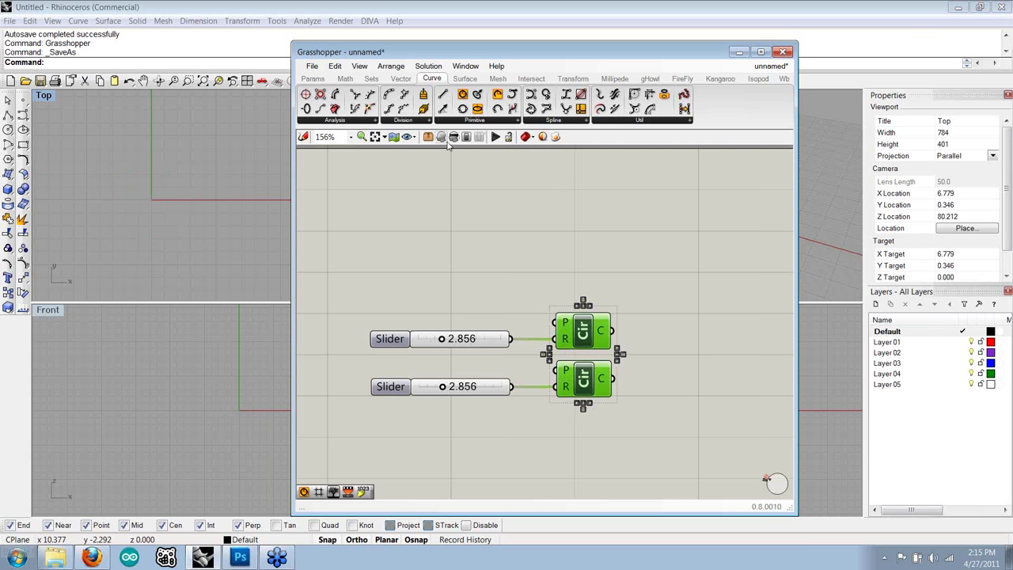
drag(641, 430, 434, 379)
key(Delete)
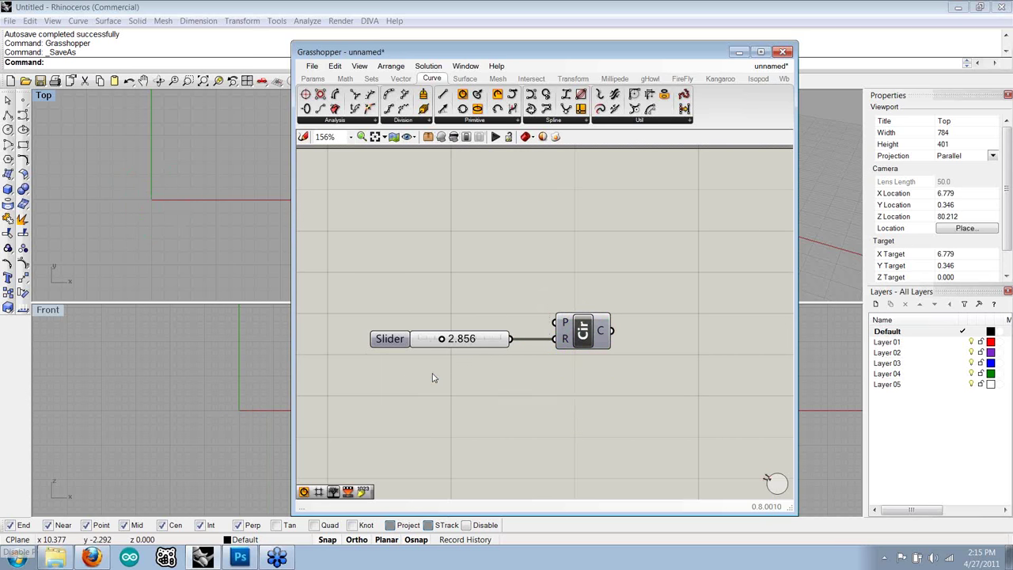
- Enable the preview of the remaining Circle component again
click(585, 335)
right_click(586, 334)
click(613, 354)
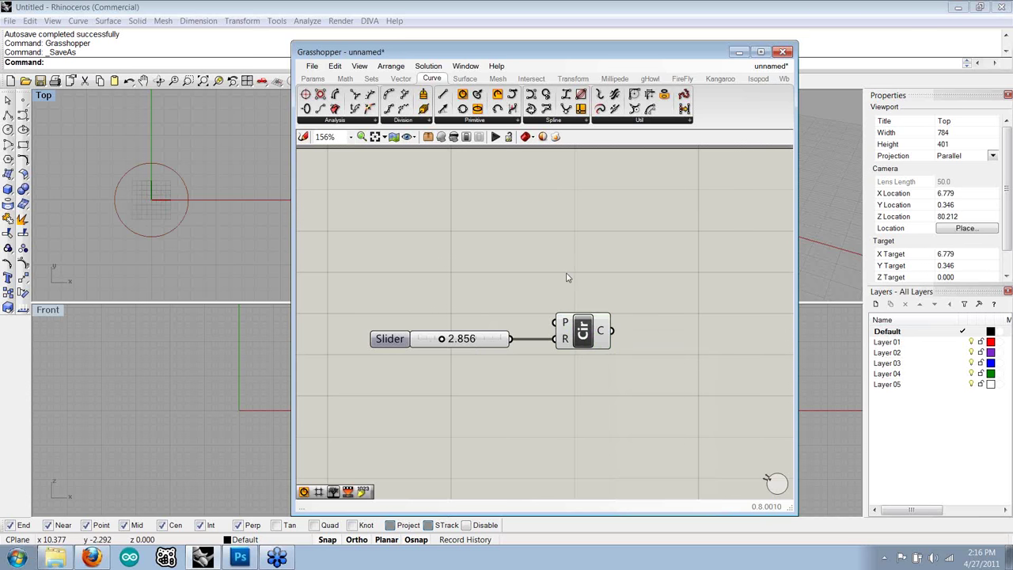
- Try to select the previewed circle in the Top viewport with a selection window around it
right_drag(175, 226, 197, 229)
drag(249, 267, 91, 135)
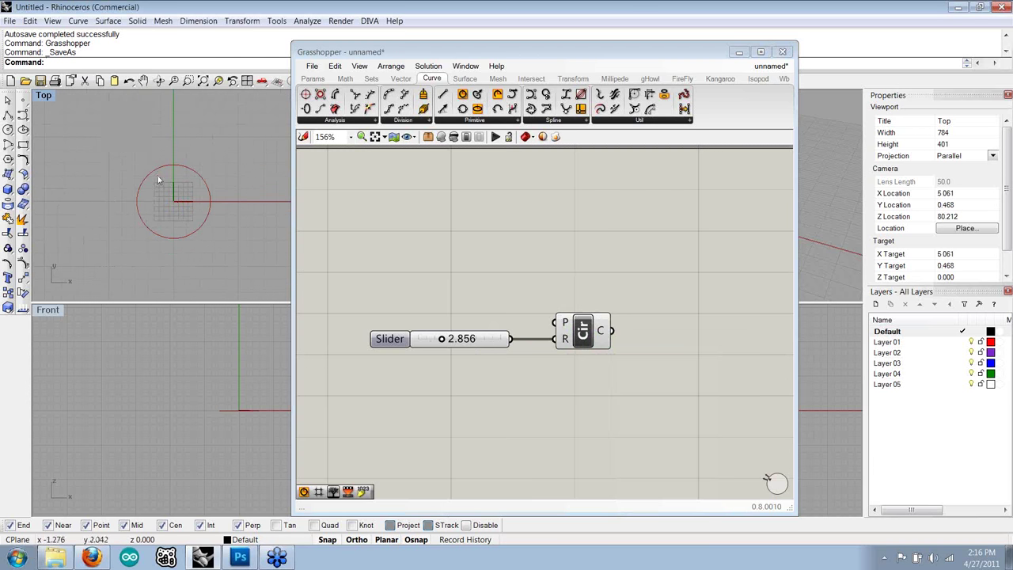
mouse_move(207, 207)
right_down()
mouse_move(183, 185)
mouse_move(201, 192)
right_up()
scroll(188, 186, up, 2)
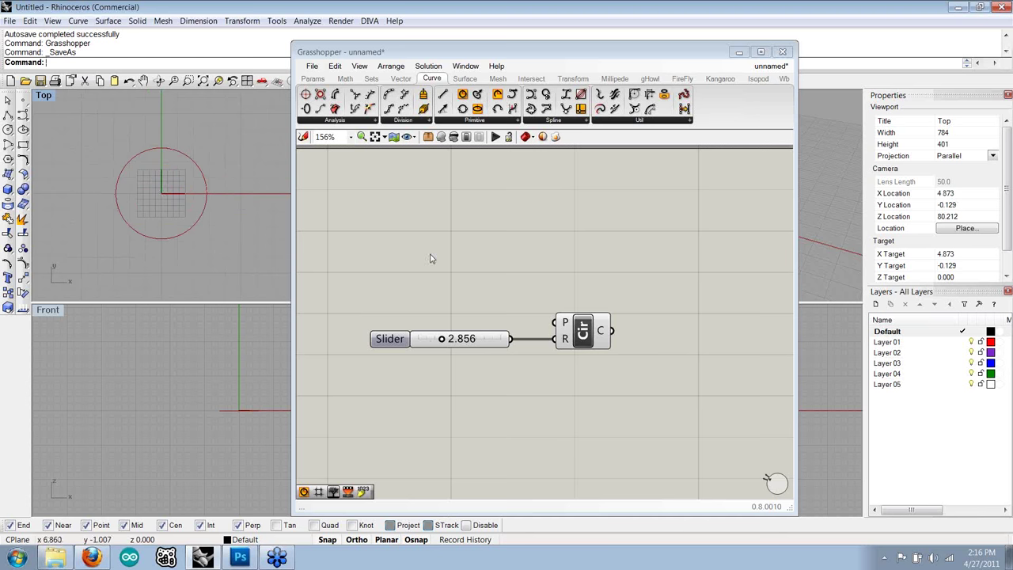
- Set the radius slider to 3.624 and move the Grasshopper window aside to uncover more of the Top viewport
mouse_move(444, 339)
mouse_down()
mouse_move(467, 339)
mouse_move(448, 339)
mouse_up()
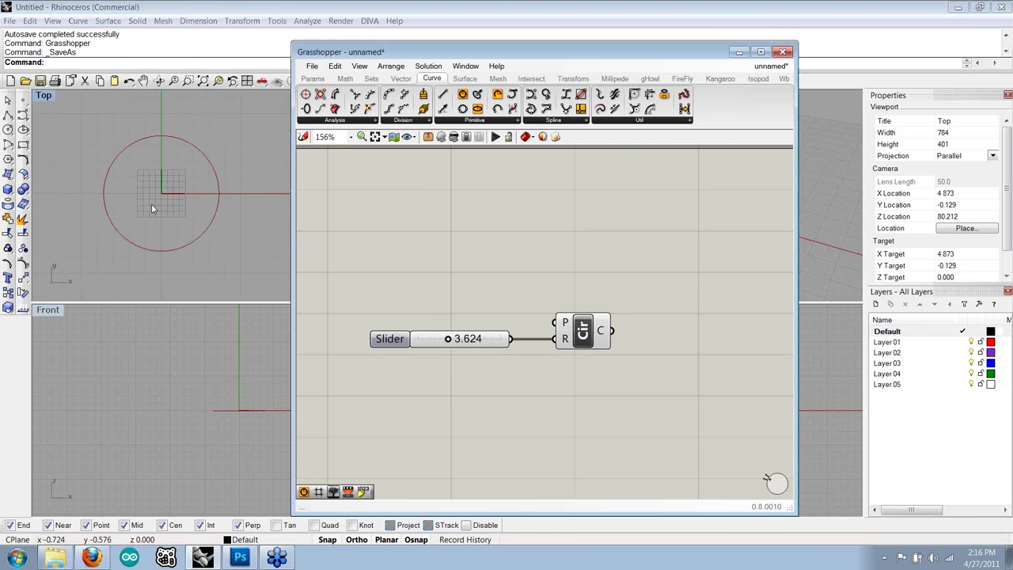
right_drag(163, 212, 155, 214)
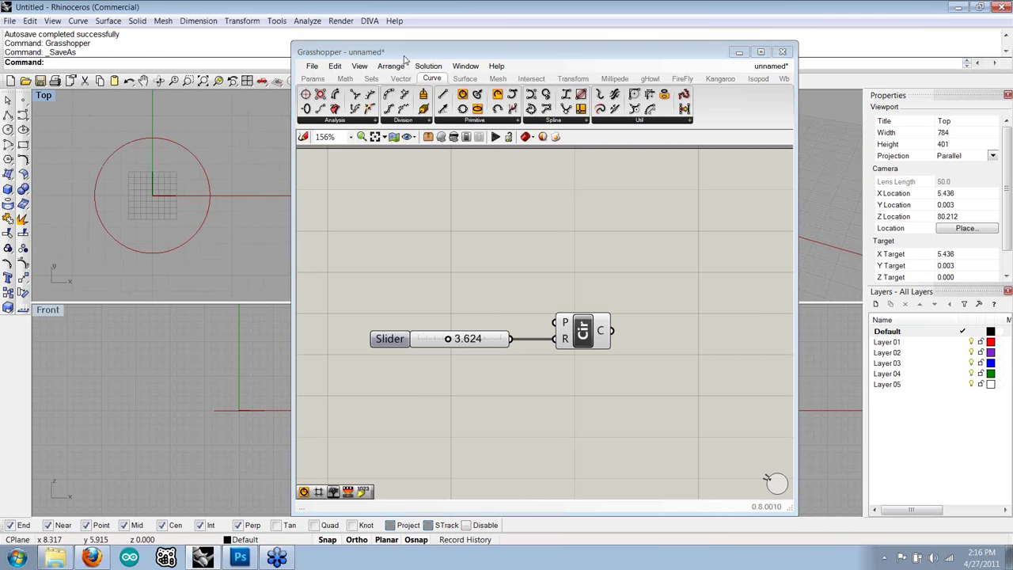
drag(404, 57, 439, 56)
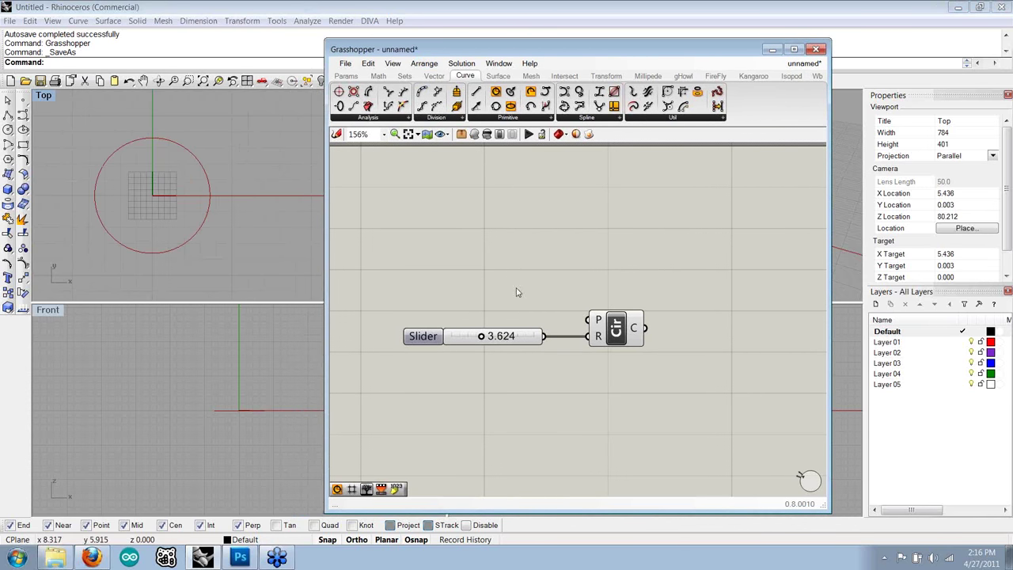
- Select, deselect and reselect the Circle component to examine how its preview is highlighted in the Top viewport
right_drag(170, 205, 205, 195)
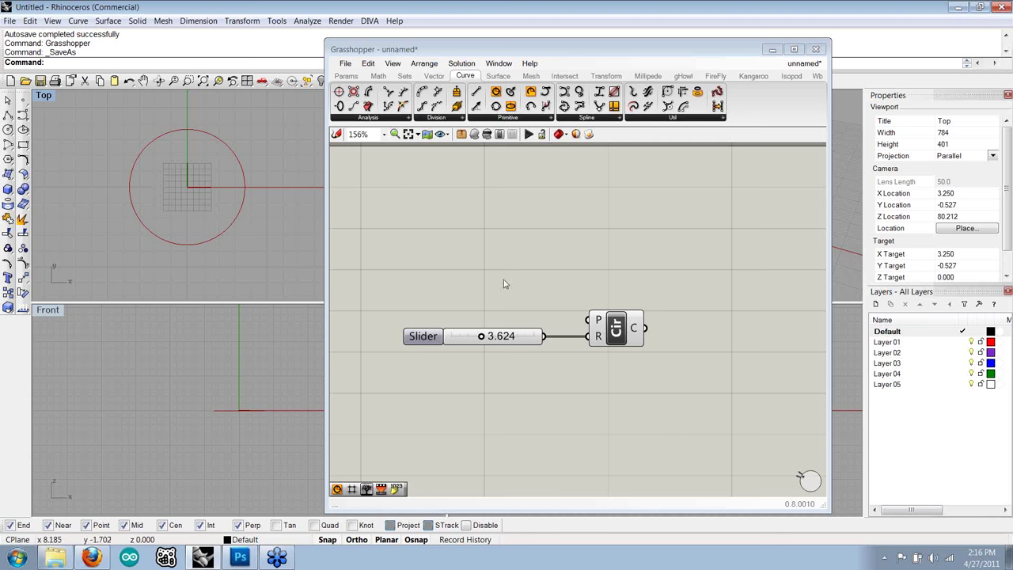
click(621, 326)
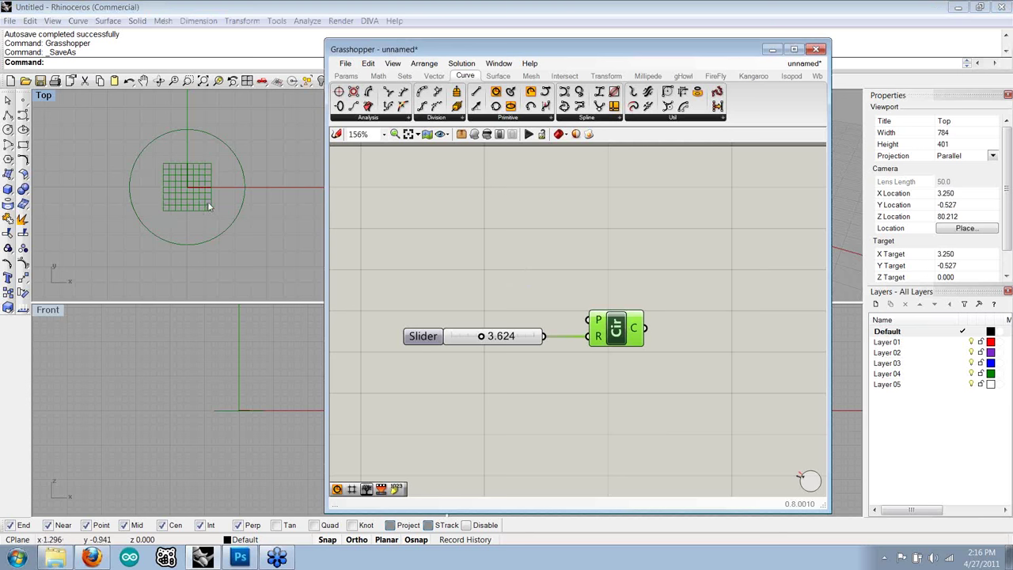
mouse_move(226, 203)
right_down()
mouse_move(213, 211)
mouse_move(220, 216)
right_up()
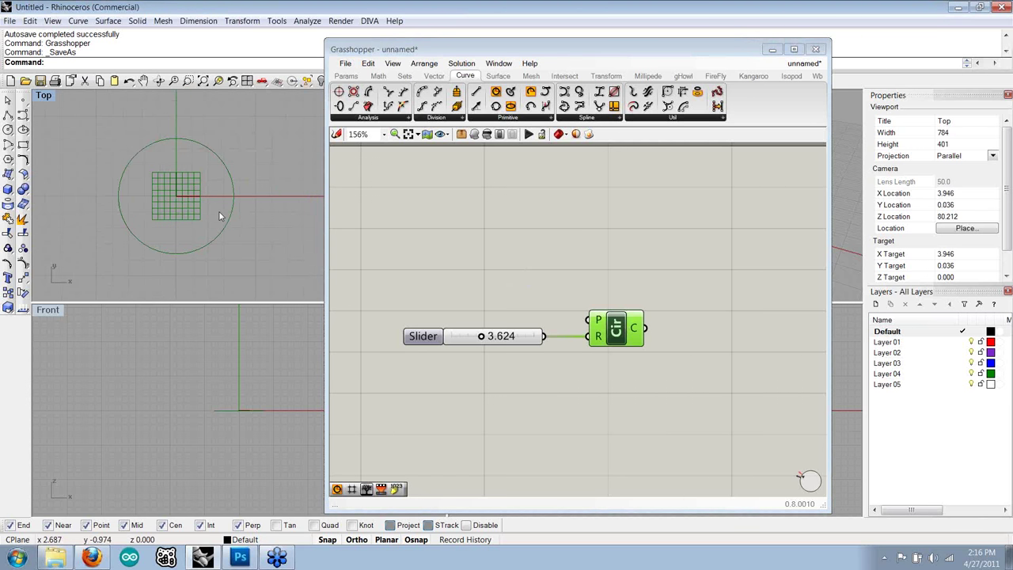
click(523, 277)
click(616, 331)
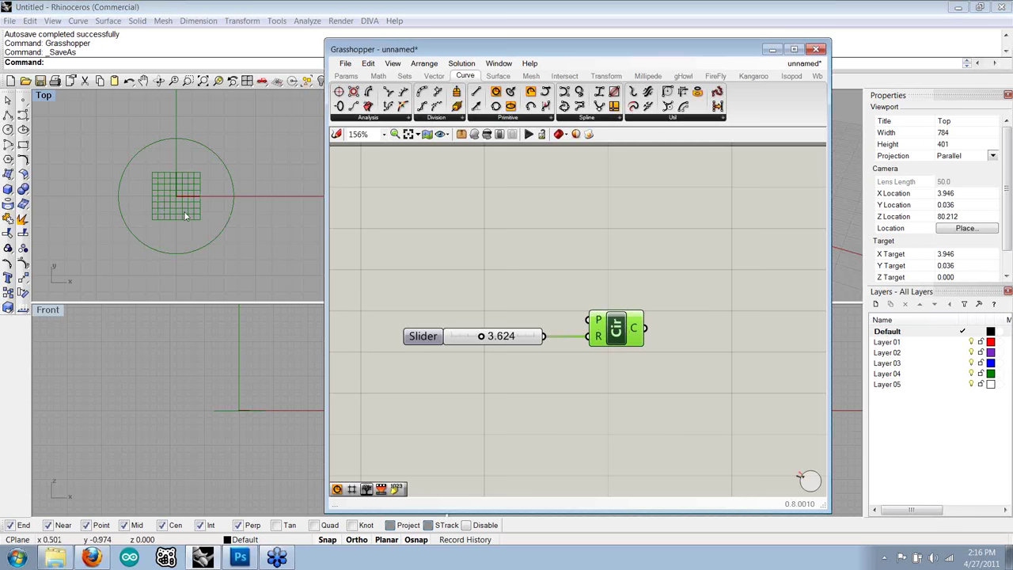
right_drag(185, 174, 178, 170)
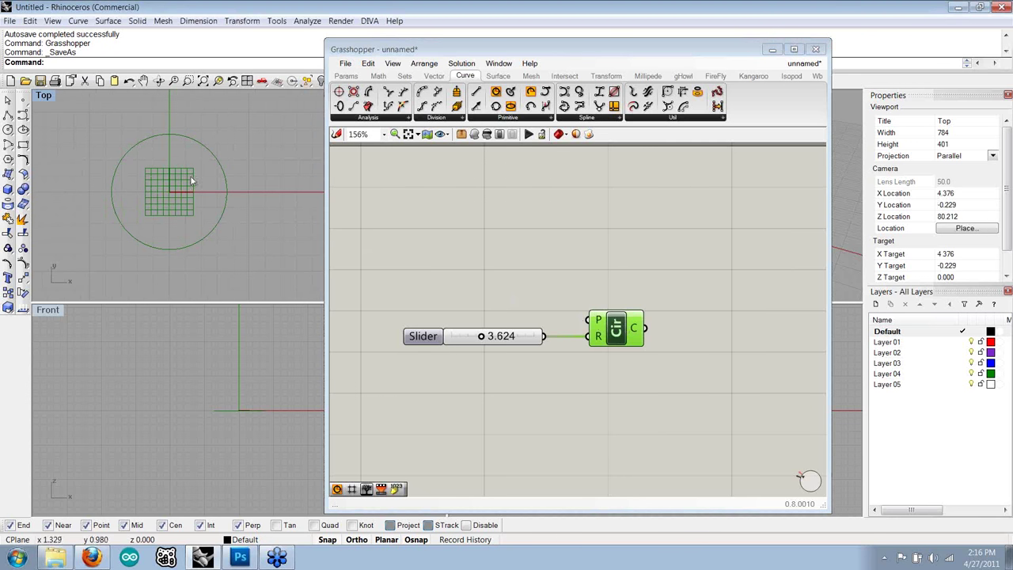
click(554, 295)
click(625, 324)
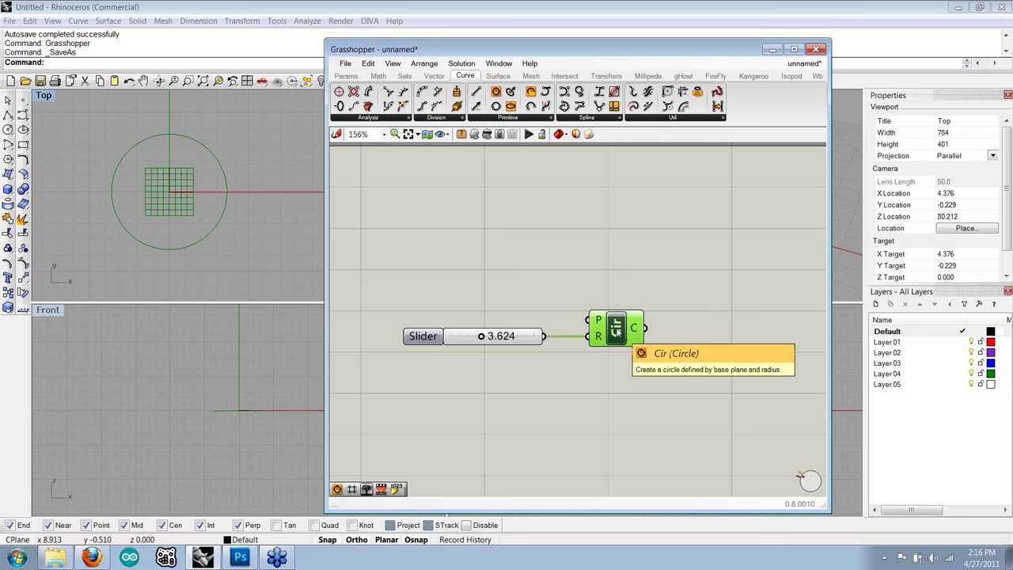
- Bake the Circle component's geometry into the Rhino document
right_click(617, 329)
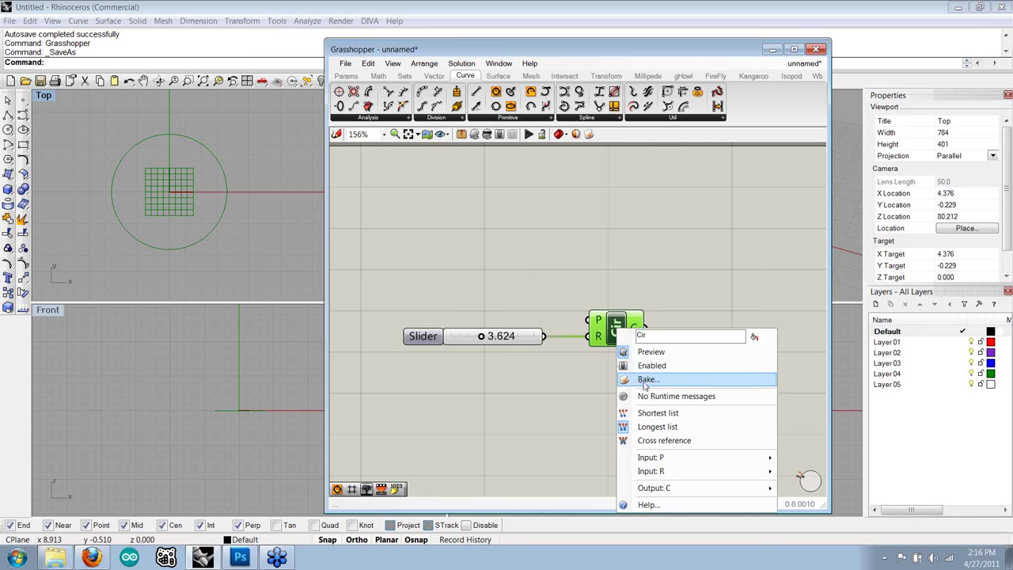
click(616, 227)
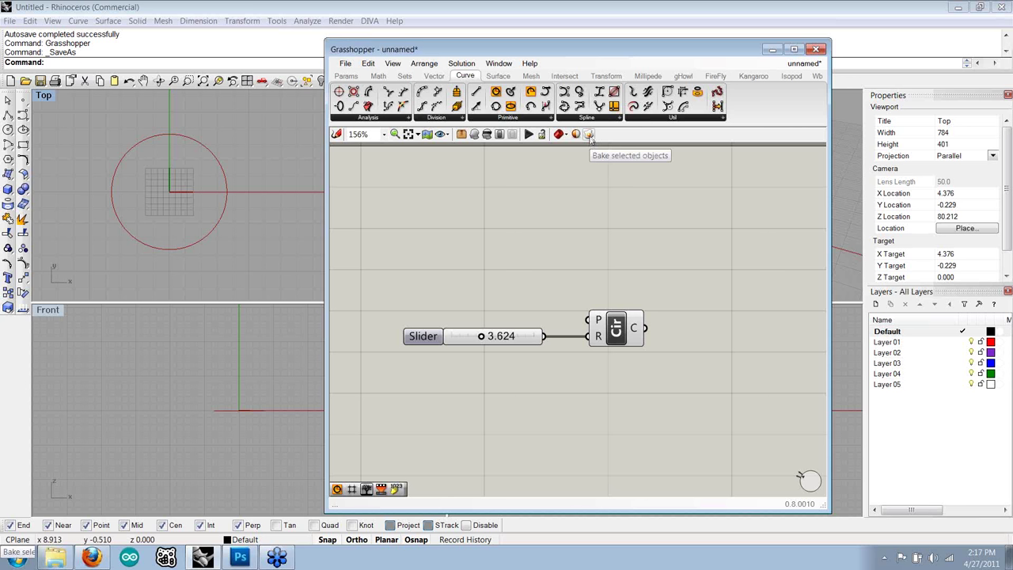
click(622, 334)
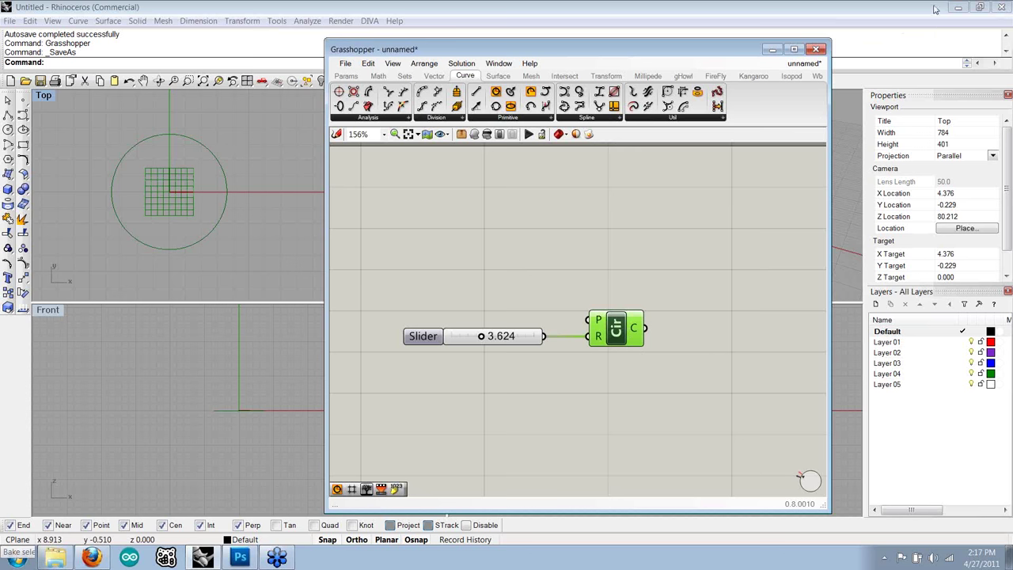
drag(934, 8, 793, 204)
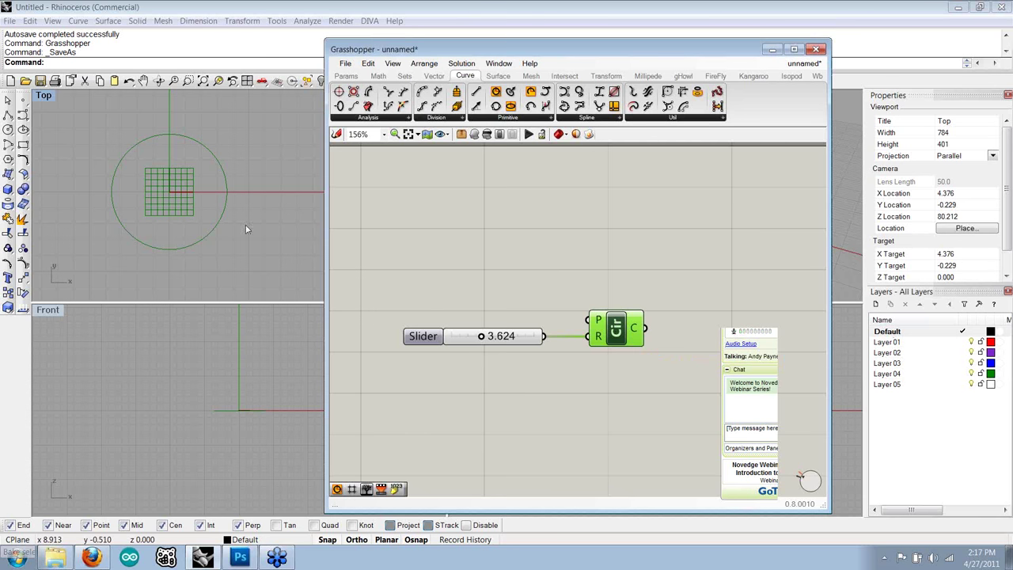
- Select the baked circle in the Top viewport and move it along the positive X axis, away from the Grasshopper preview
click(222, 220)
click(221, 213)
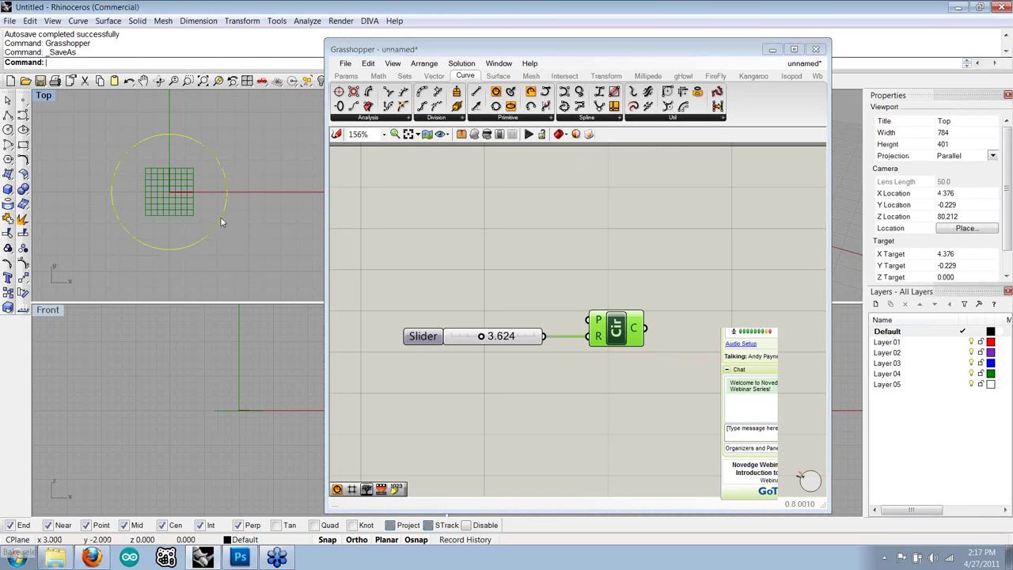
click(235, 236)
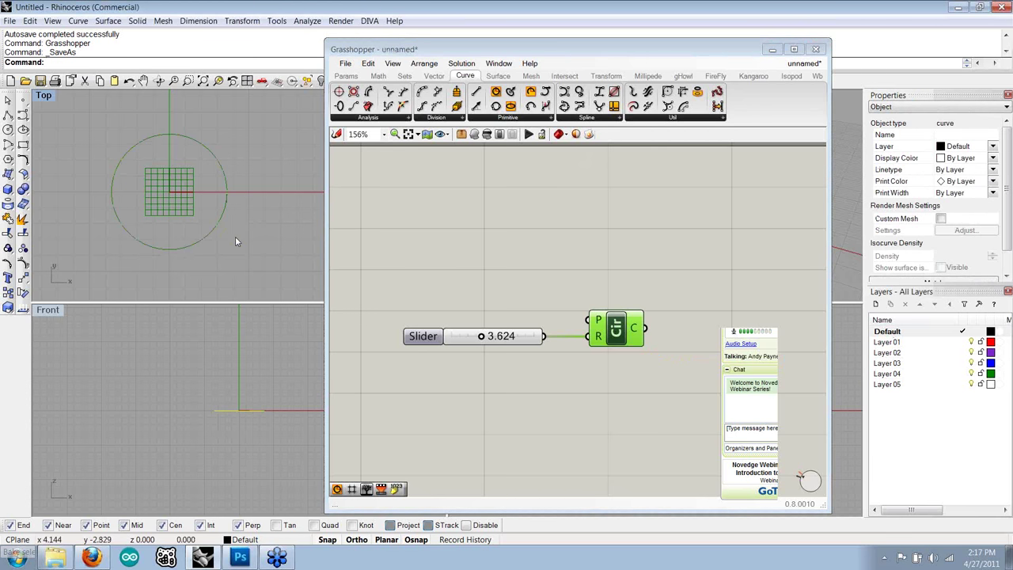
drag(235, 217, 254, 203)
click(254, 196)
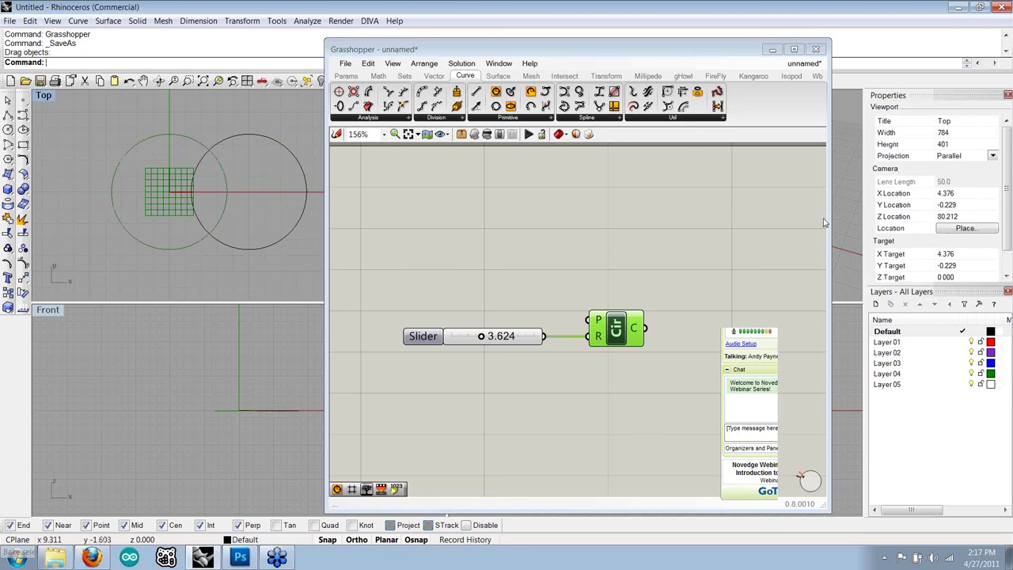
- Try a radius slider value of 2.216 against the baked circle, deselect that circle and set the slider to 4.712
click(252, 248)
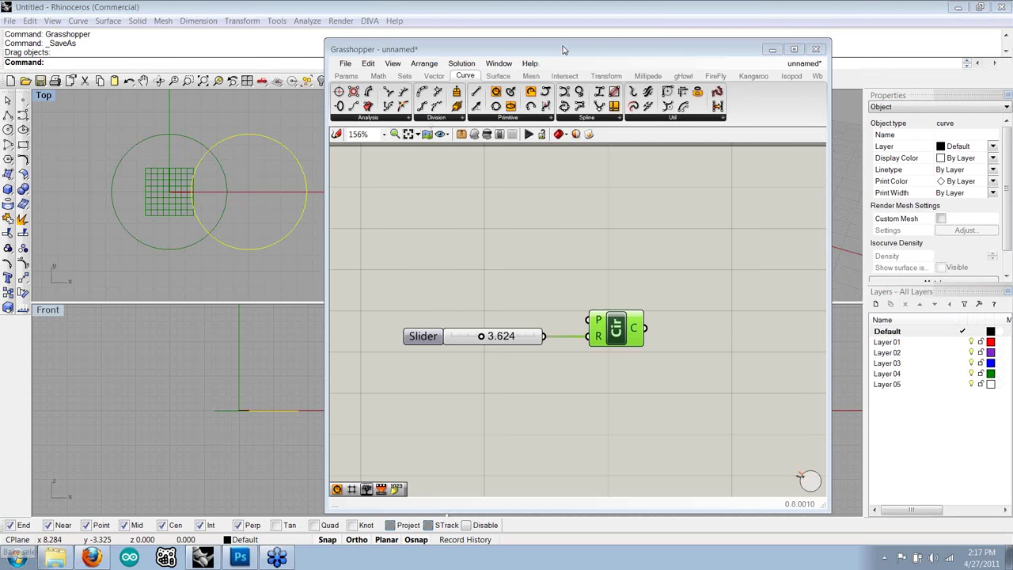
drag(566, 51, 617, 46)
scroll(256, 206, down, 3)
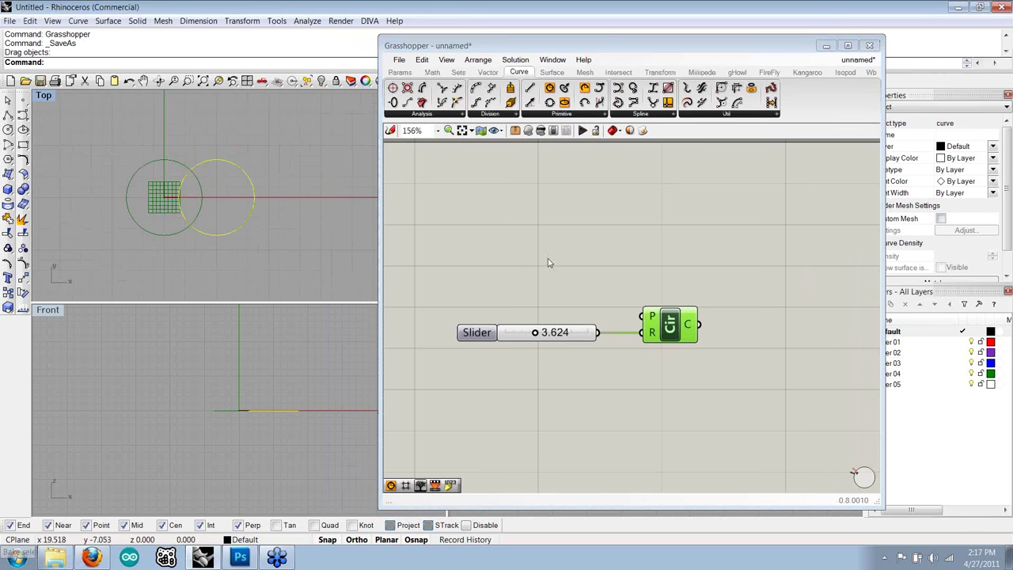
drag(535, 332, 522, 333)
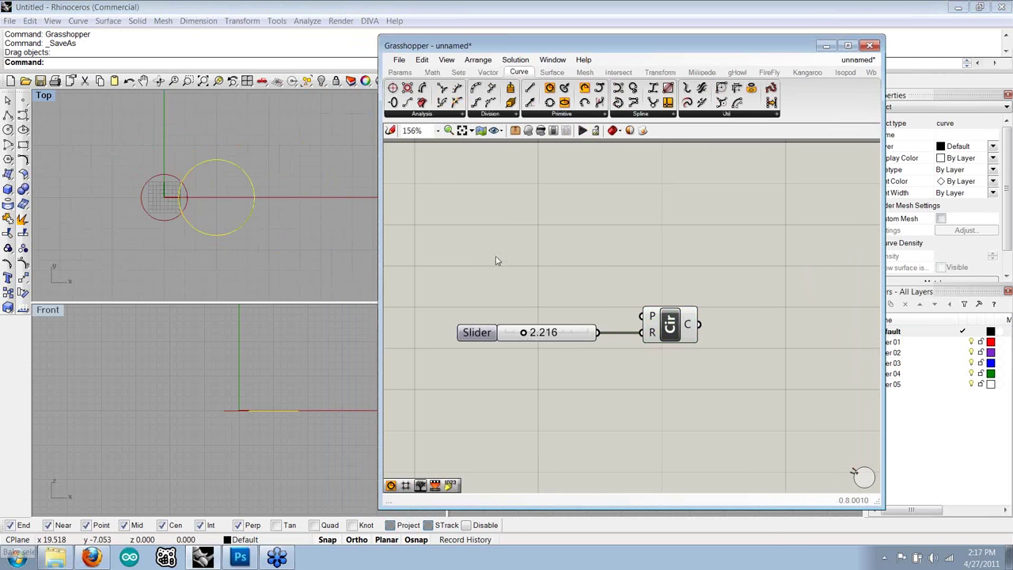
click(255, 206)
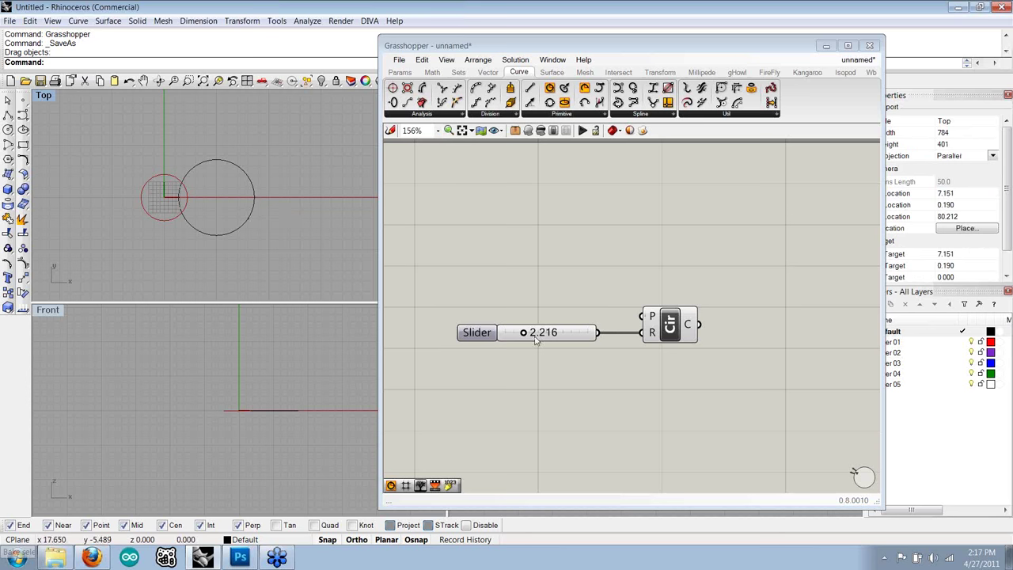
drag(520, 334, 543, 334)
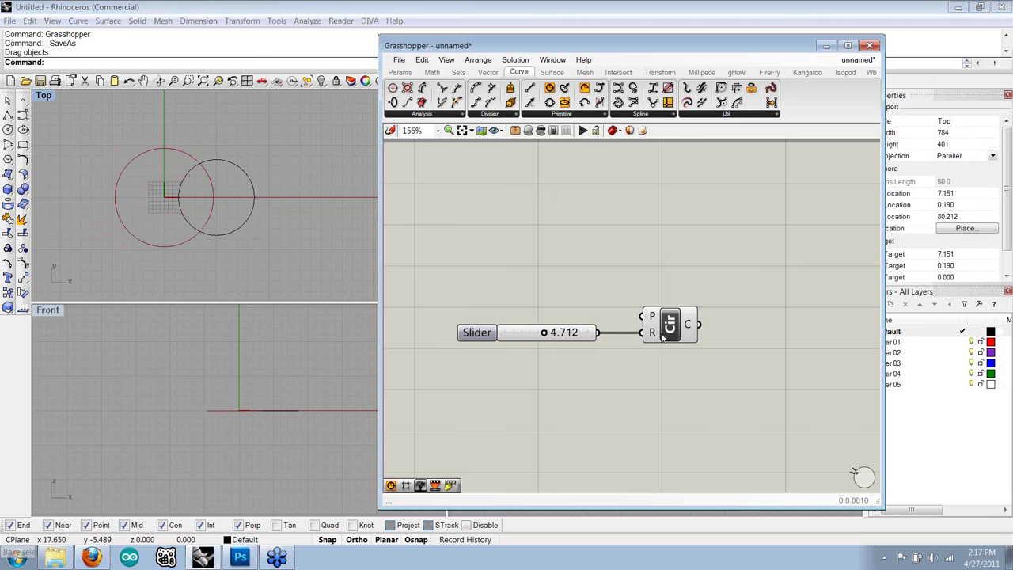
- Highlight the Circle component's preview and compare it with the baked circle in the Top viewport
click(667, 338)
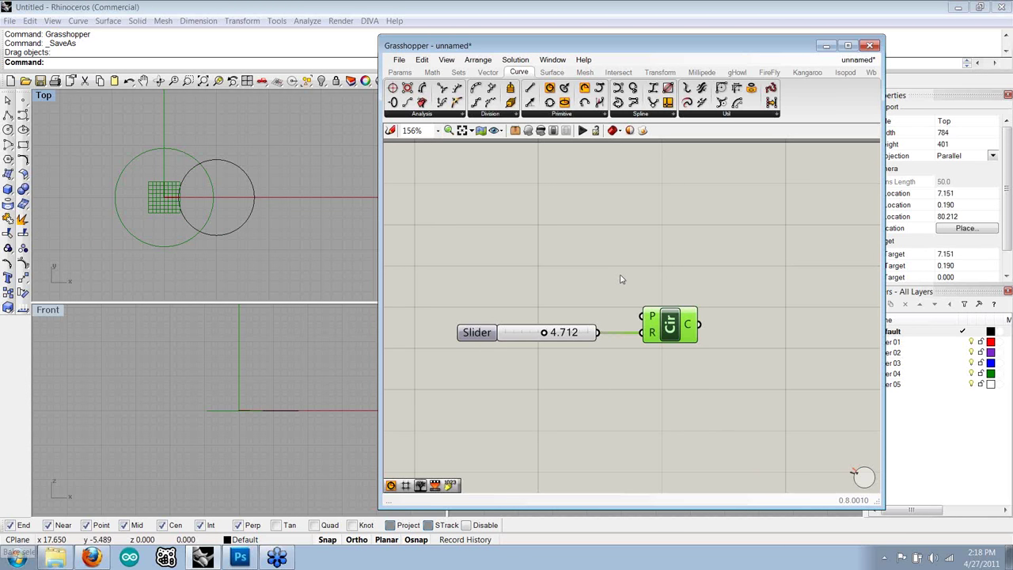
right_drag(234, 221, 241, 232)
scroll(246, 261, up, 2)
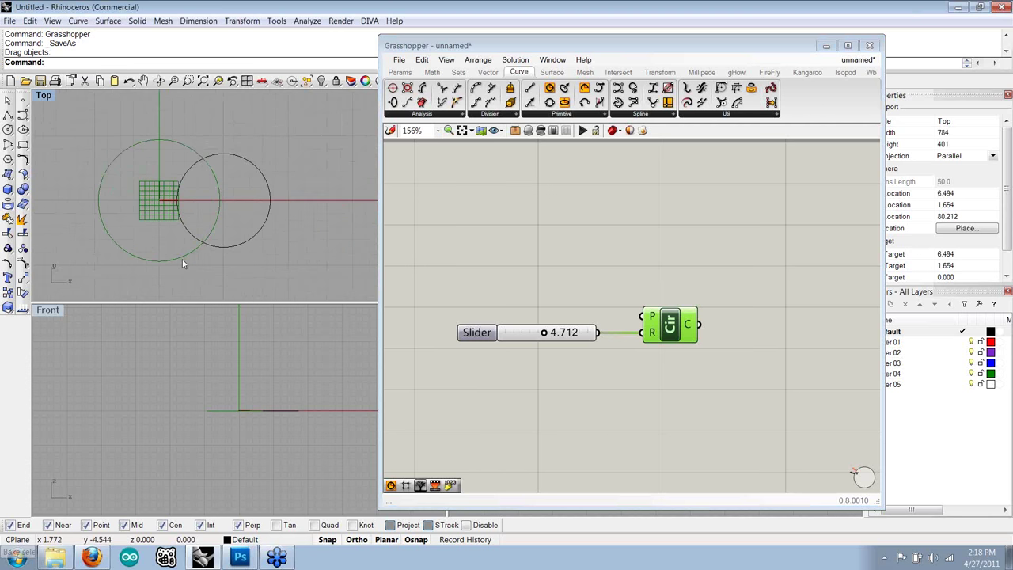
scroll(182, 258, up, 2)
right_drag(197, 188, 180, 205)
scroll(190, 204, down, 1)
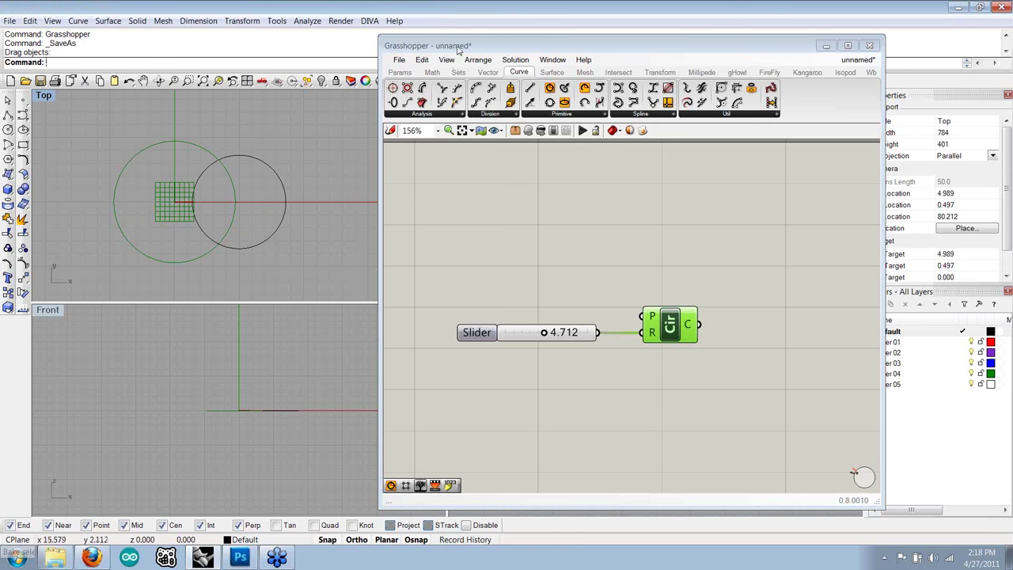
- Move the Grasshopper window clear of the Properties panel and delete the baked circle from the Top viewport
drag(457, 50, 441, 42)
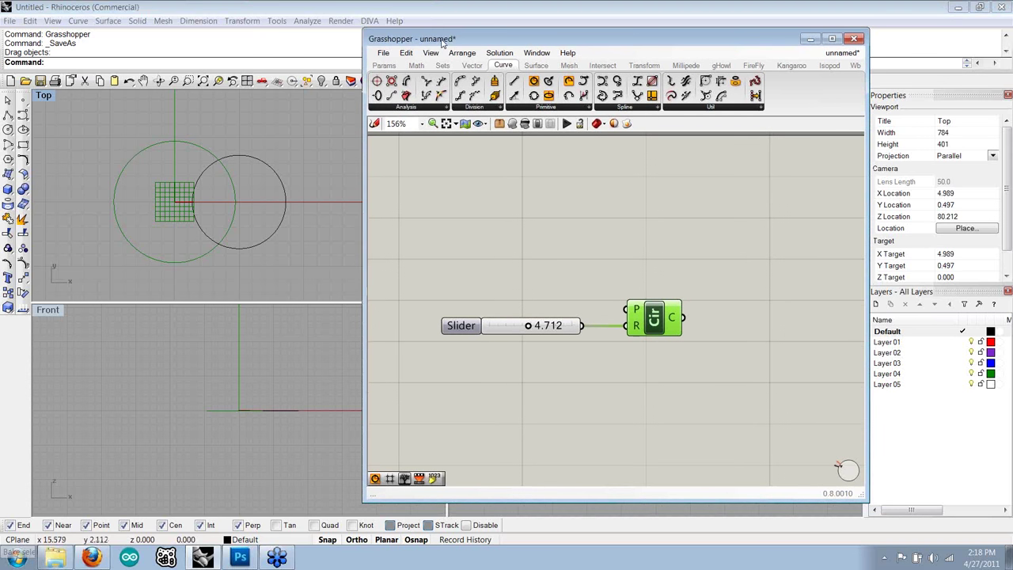
click(287, 217)
key(Delete)
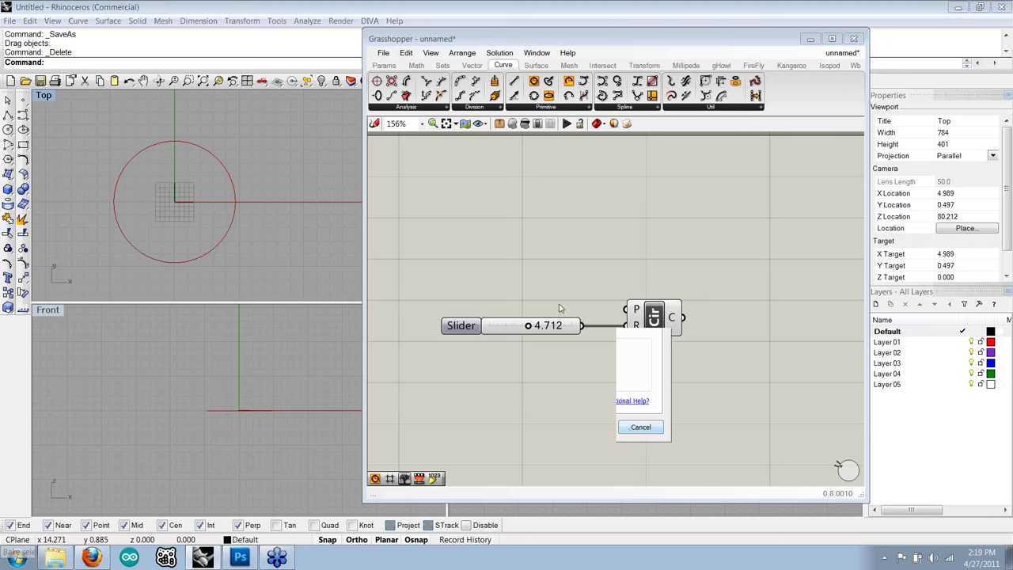
click(641, 429)
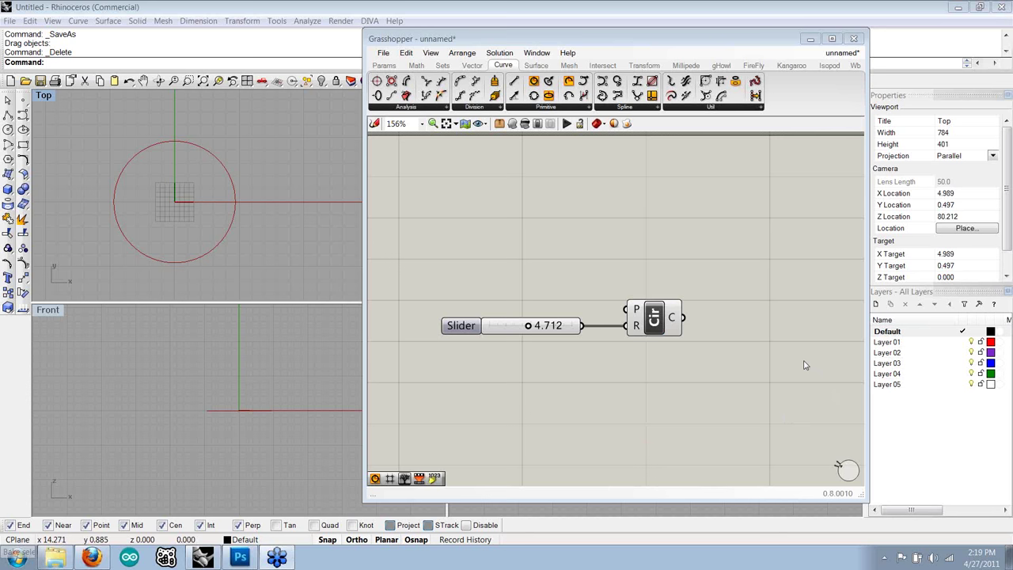
click(729, 305)
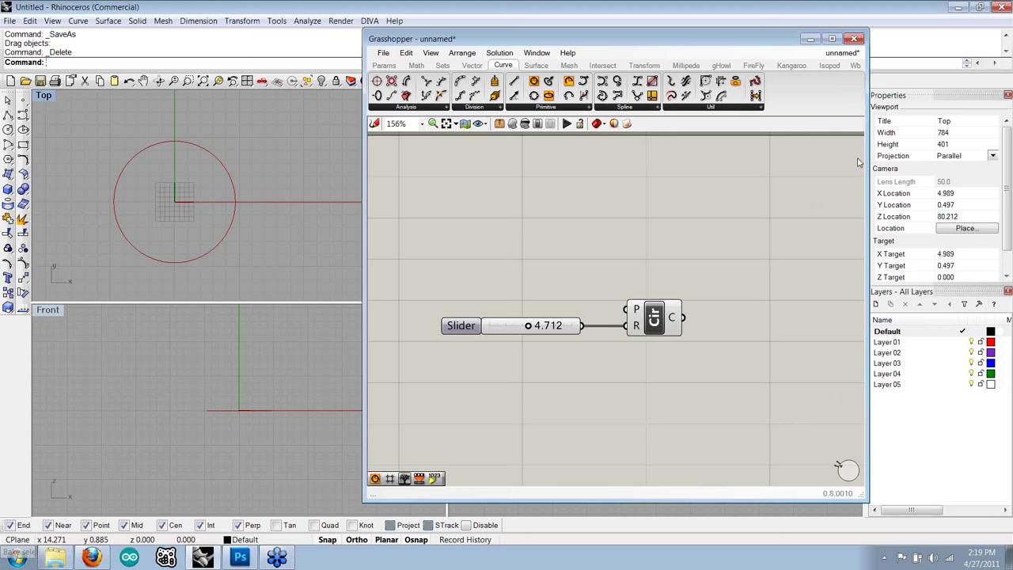
mouse_move(607, 276)
right_down()
mouse_move(641, 278)
mouse_move(625, 284)
right_up()
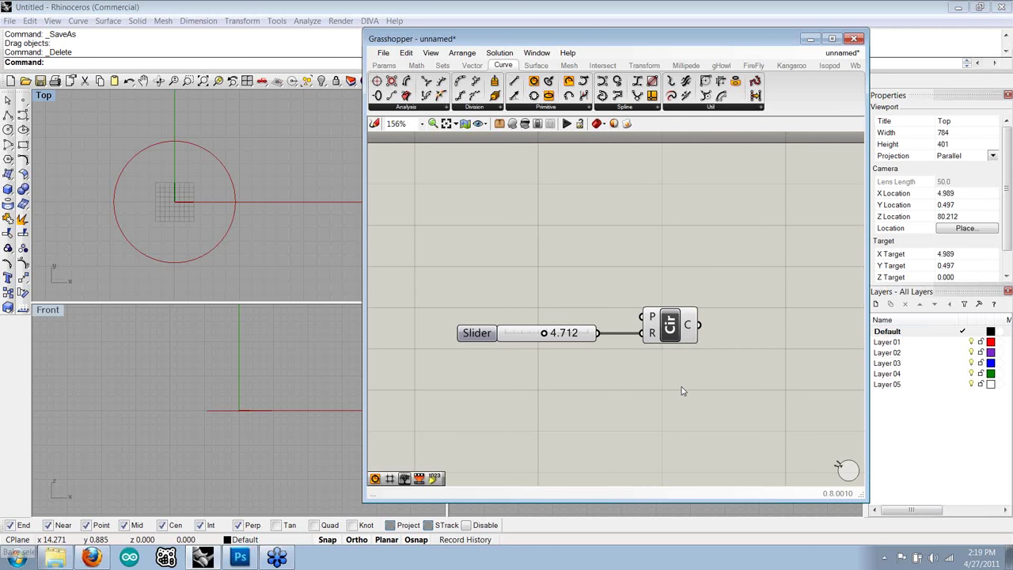
click(669, 327)
click(662, 283)
click(667, 333)
right_click(669, 325)
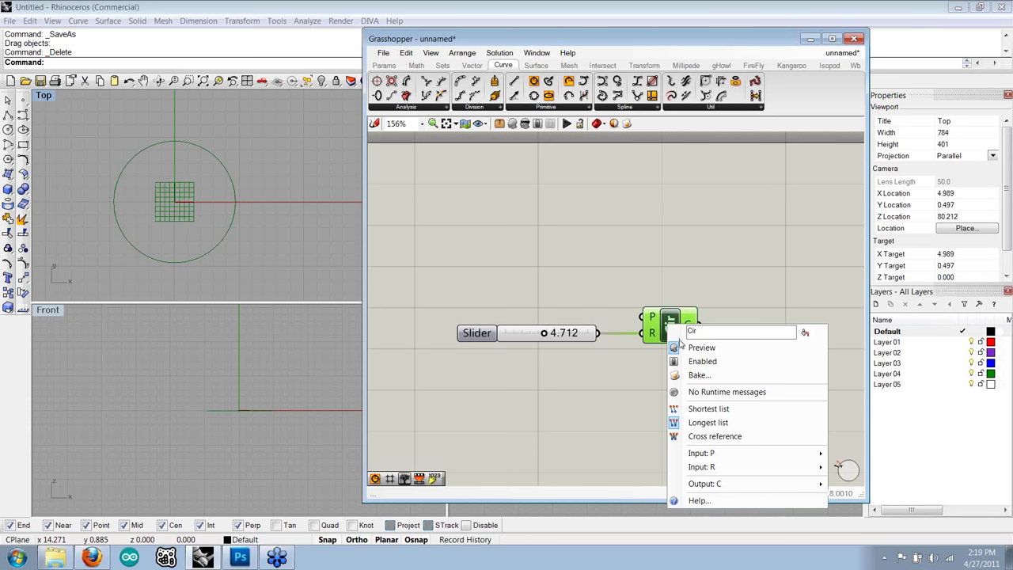
click(693, 240)
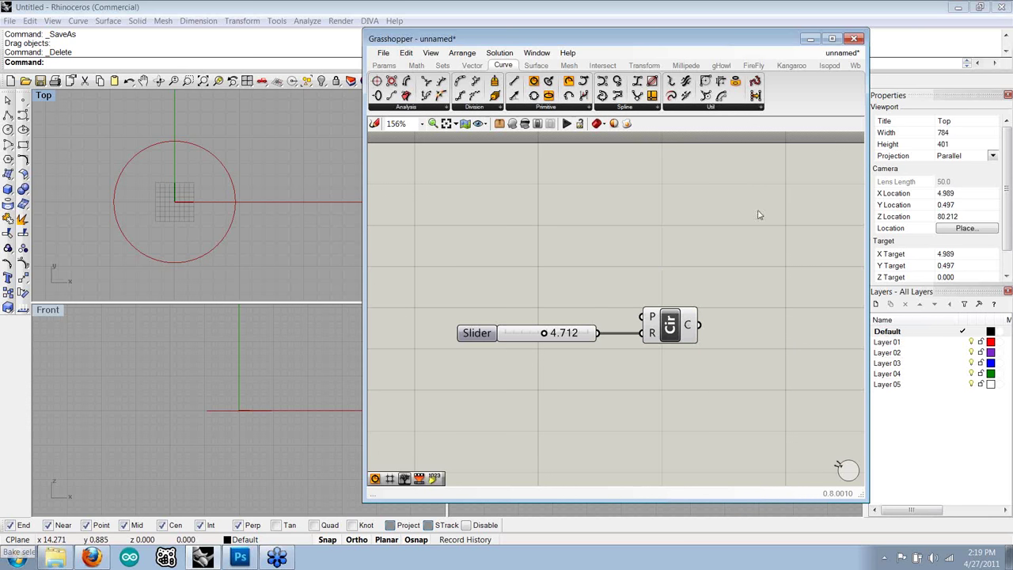
- Open the bake attributes for the Circle component and choose Layer 03 as the target layer
click(677, 324)
right_click(678, 327)
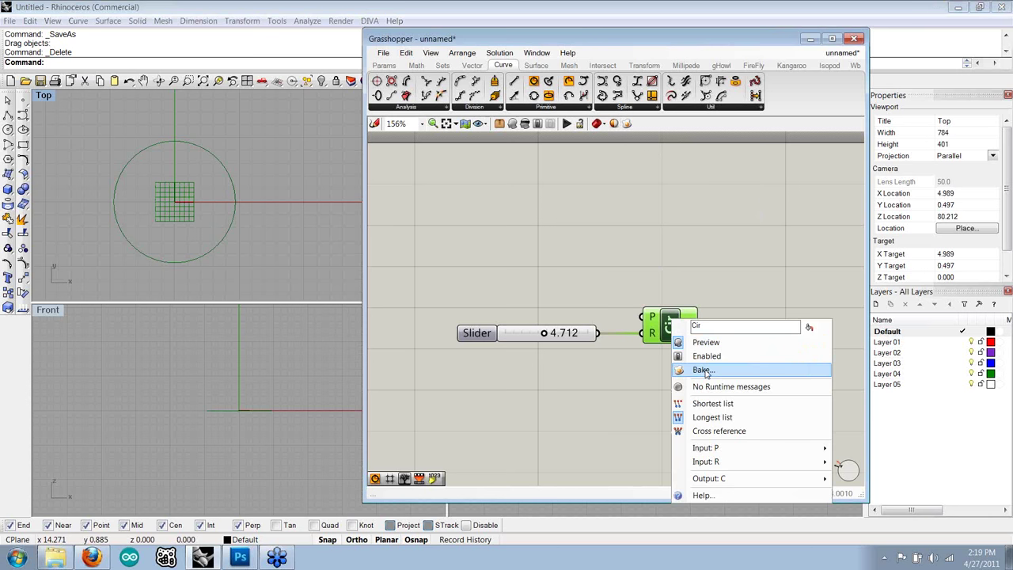
click(702, 369)
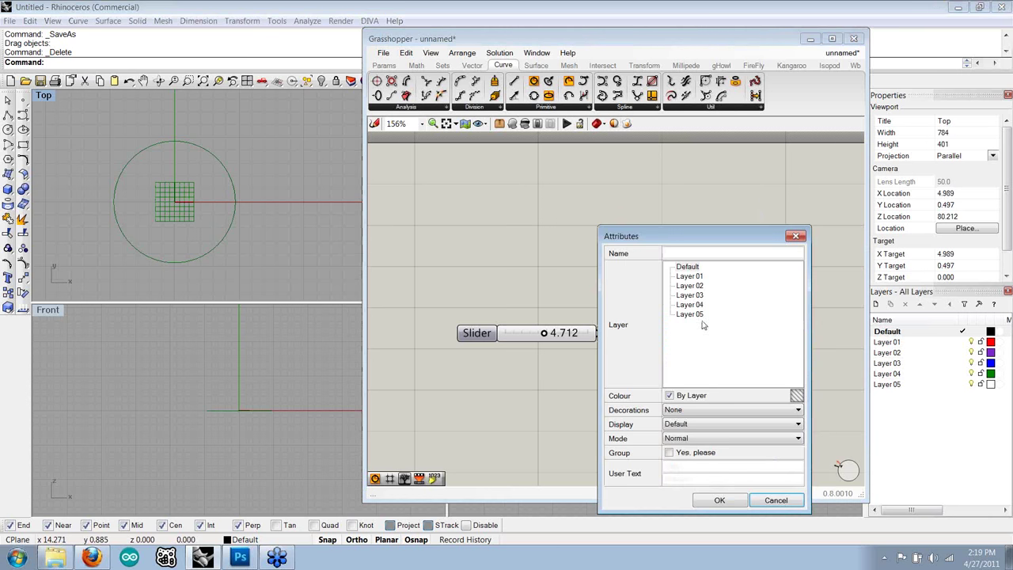
drag(701, 243, 506, 191)
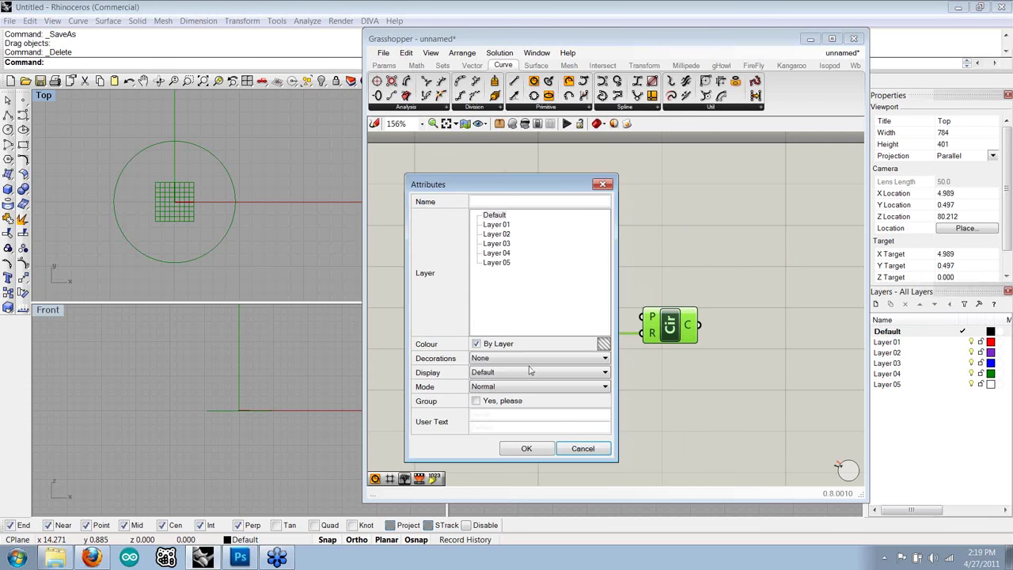
click(499, 224)
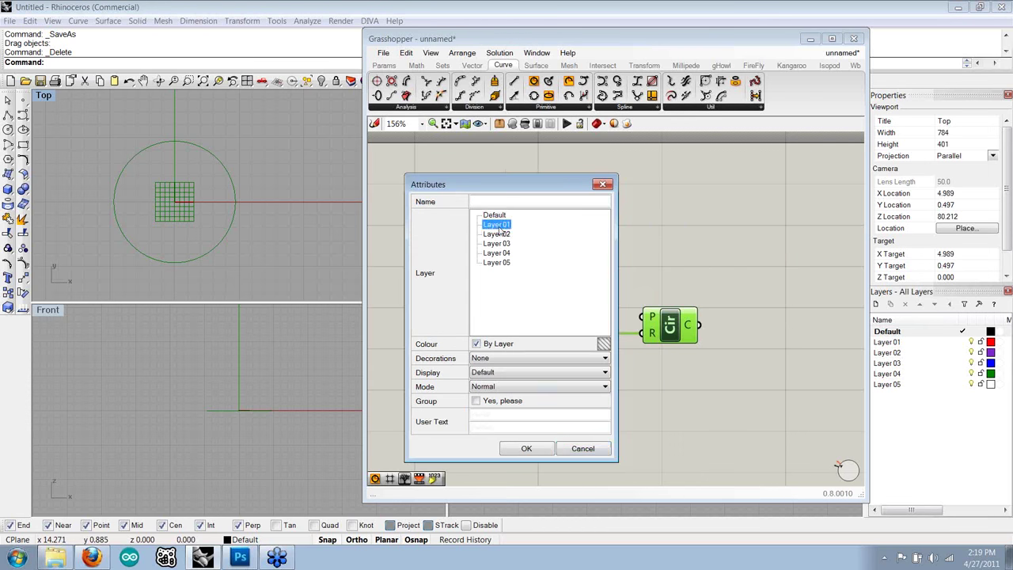
click(493, 244)
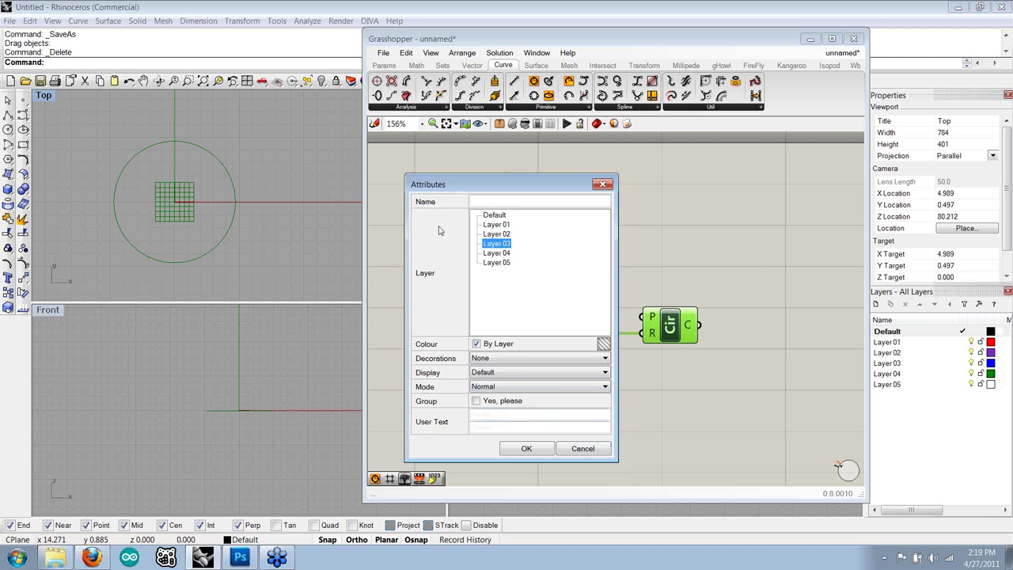
- Review the Display and Mode options in the bake attributes and cancel the bake
click(514, 373)
click(509, 383)
click(509, 388)
click(508, 397)
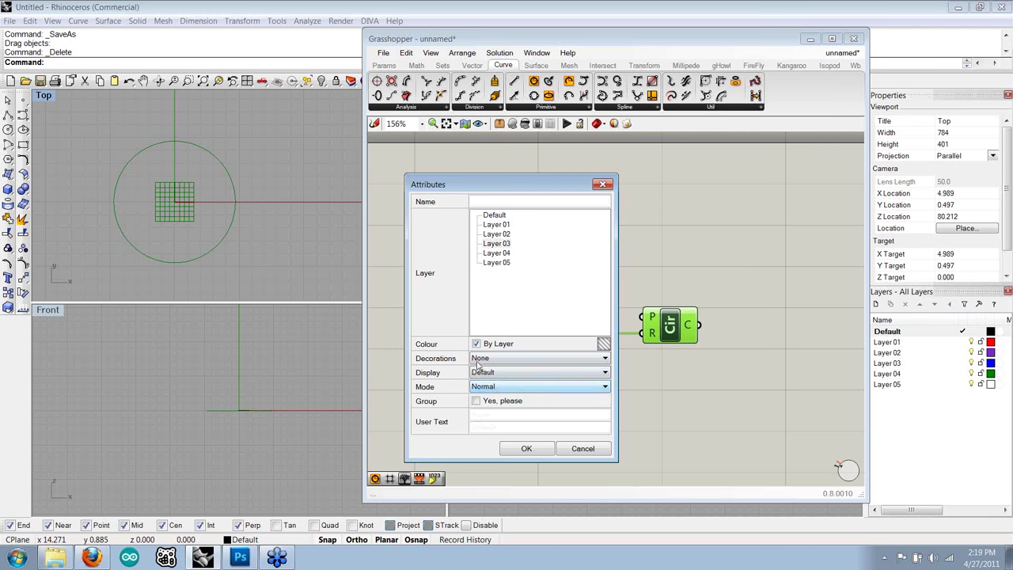
click(491, 244)
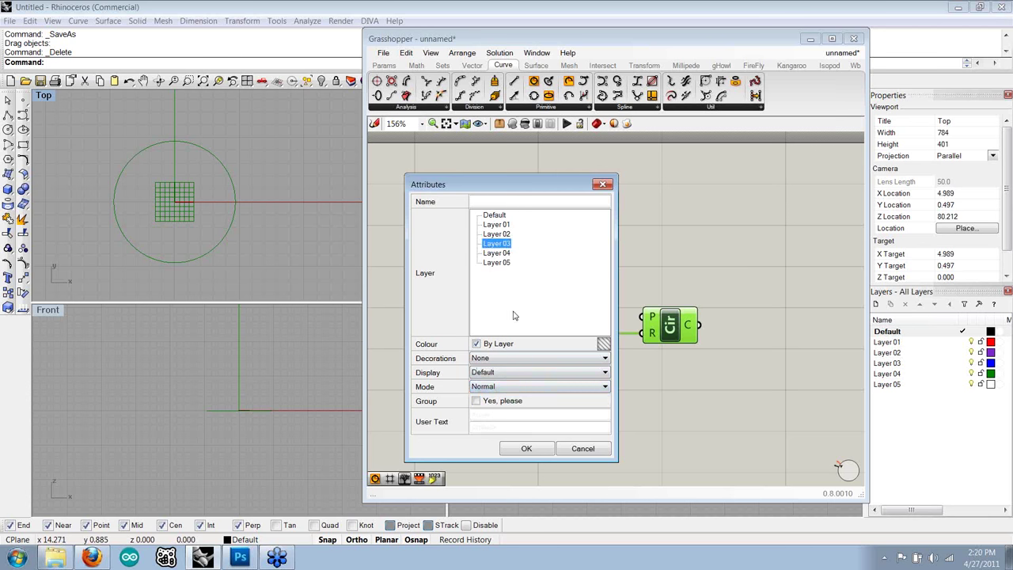
click(567, 450)
click(583, 449)
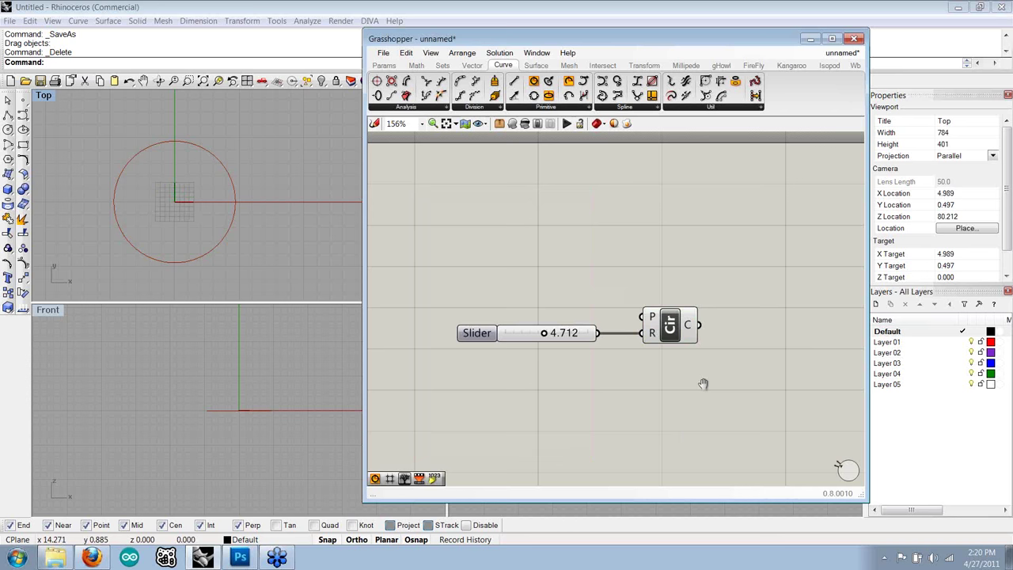
right_drag(703, 385, 667, 385)
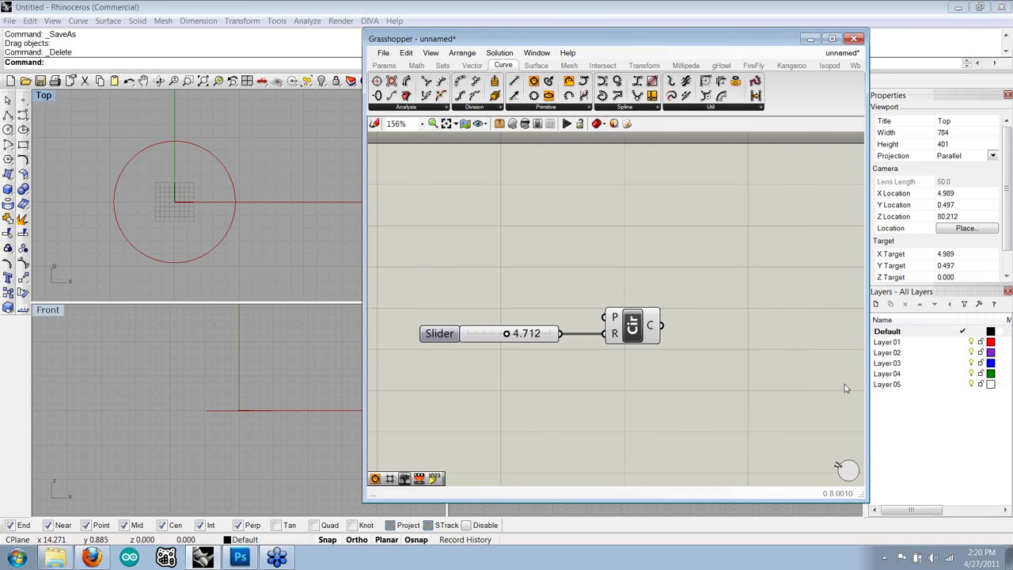
- Narrow the Grasshopper window slightly and move the Circle component a little closer to the slider
mouse_move(866, 390)
mouse_down()
mouse_move(847, 391)
mouse_move(858, 394)
mouse_up()
click(625, 326)
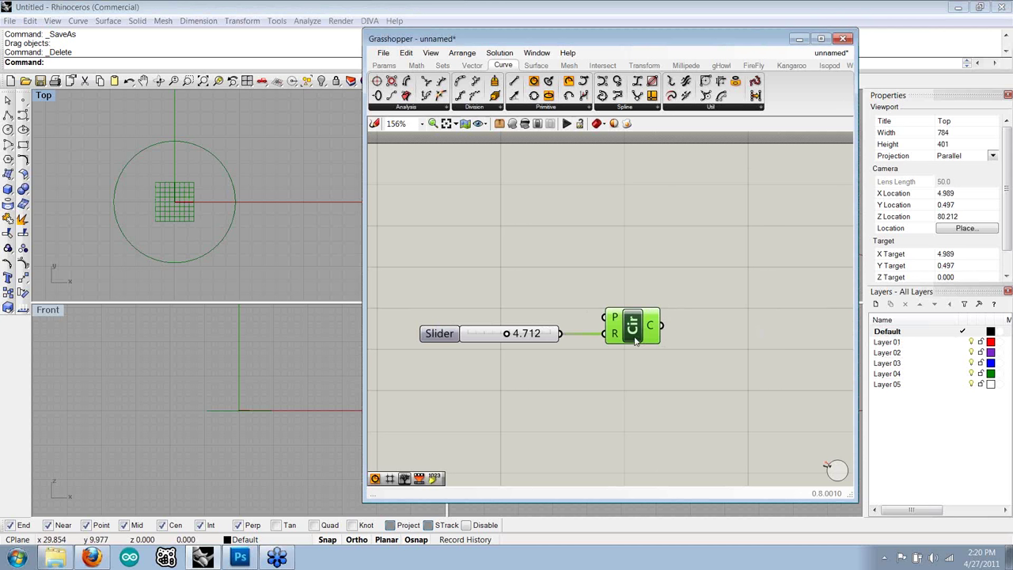
click(638, 384)
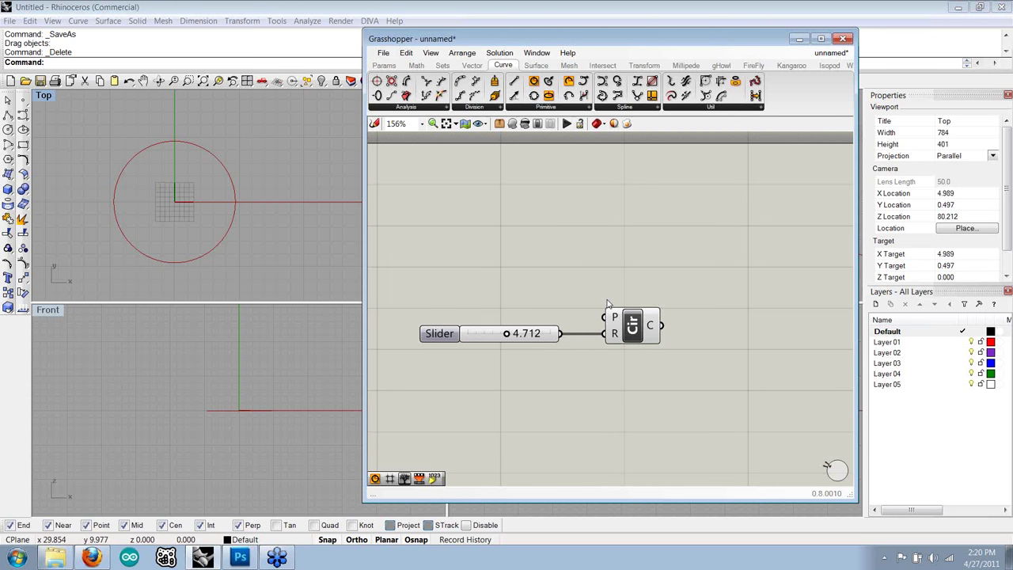
right_drag(573, 289, 605, 284)
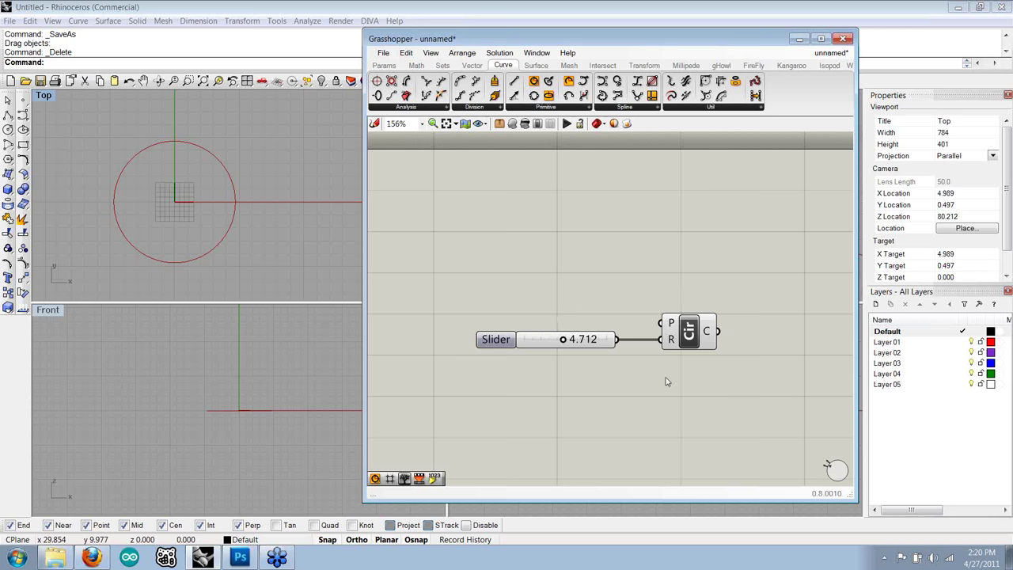
right_drag(661, 376, 657, 384)
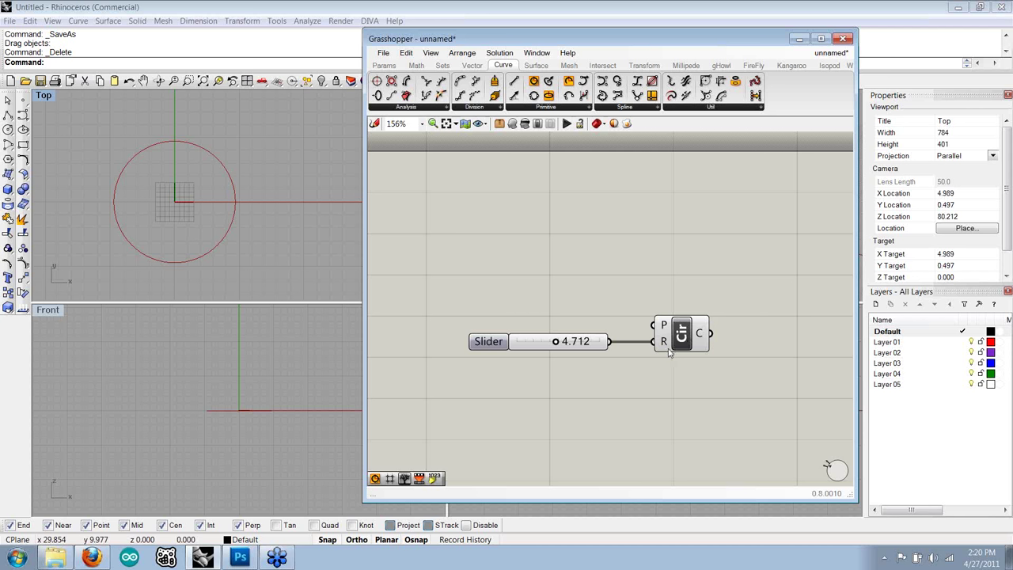
drag(681, 333, 666, 335)
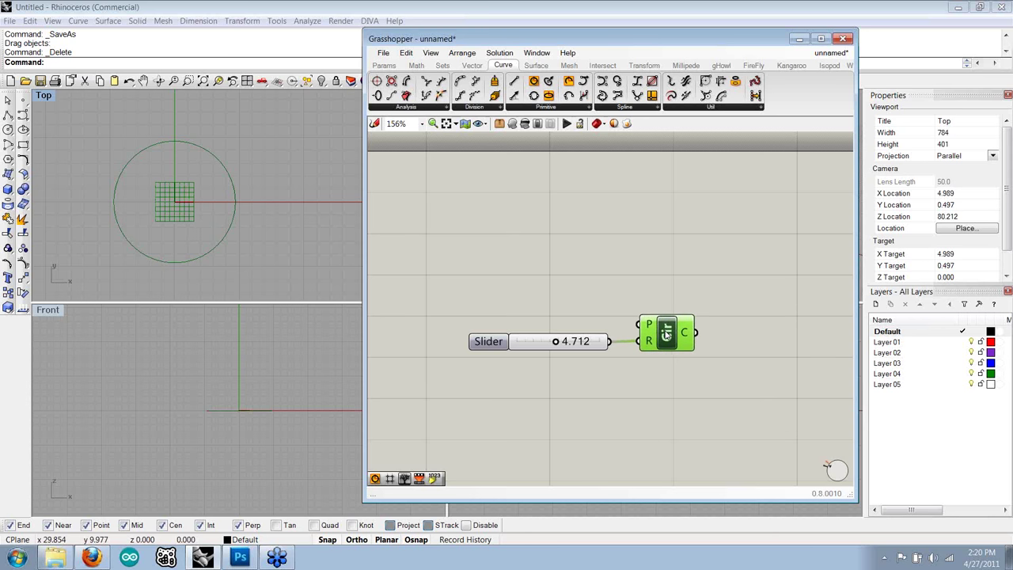
click(646, 304)
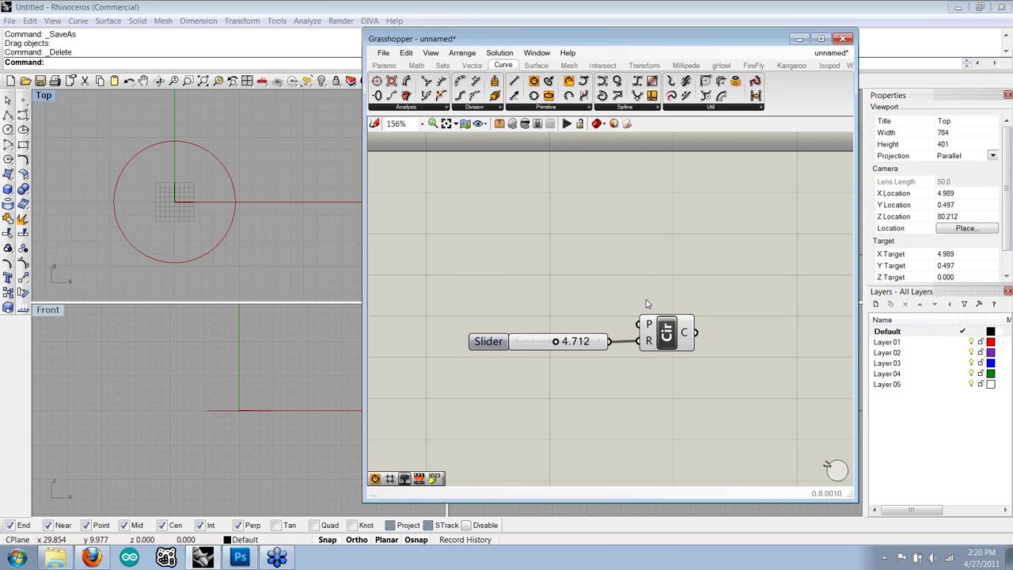
click(386, 66)
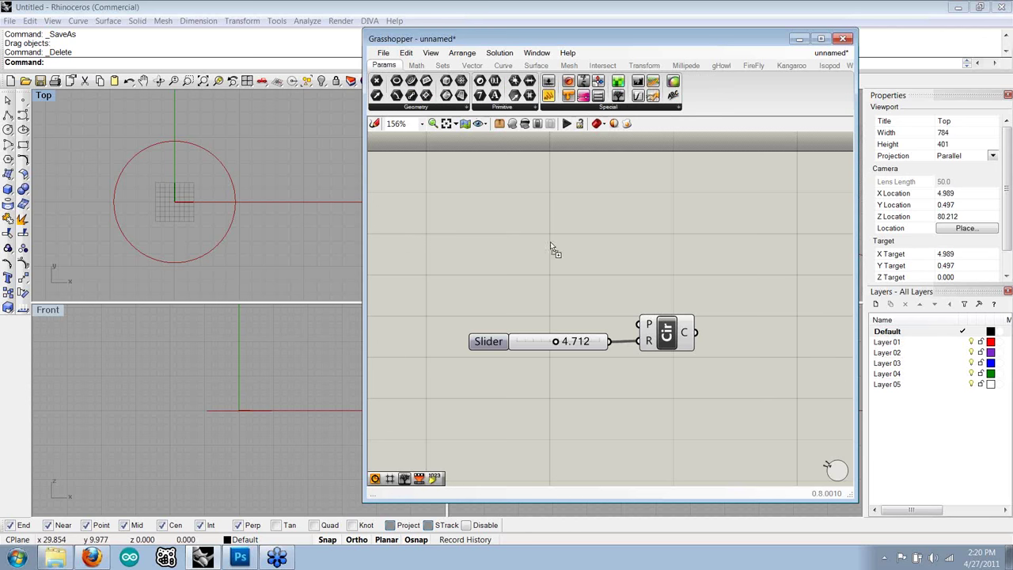
drag(550, 242, 550, 242)
double_click(516, 247)
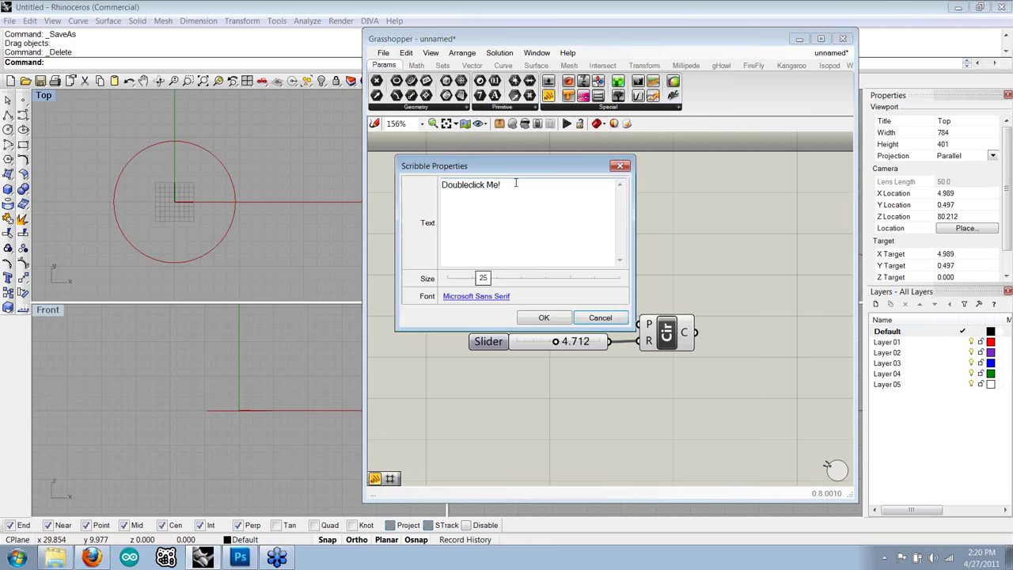
text(www.grasshopper)
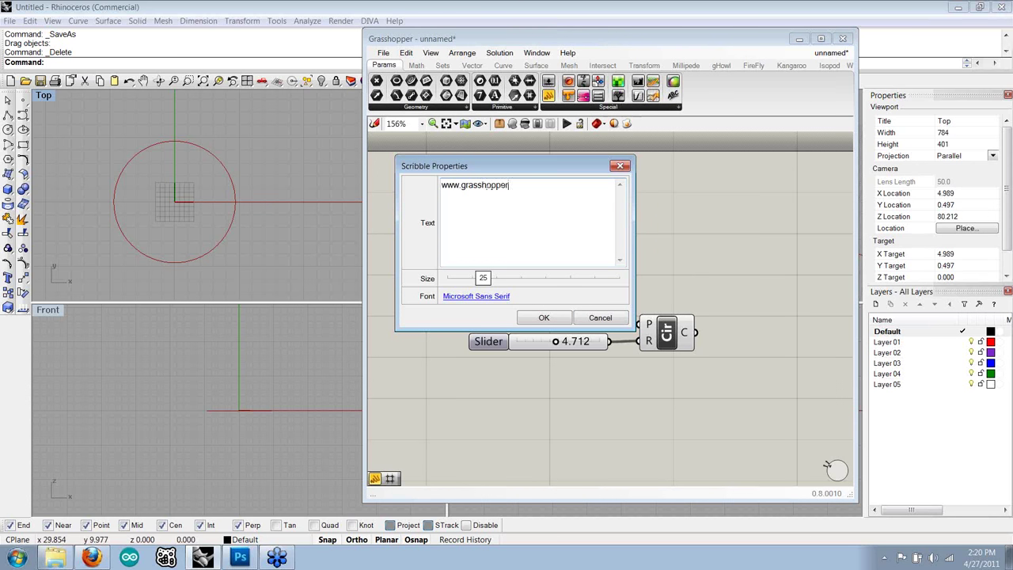
text(3d.com)
click(536, 319)
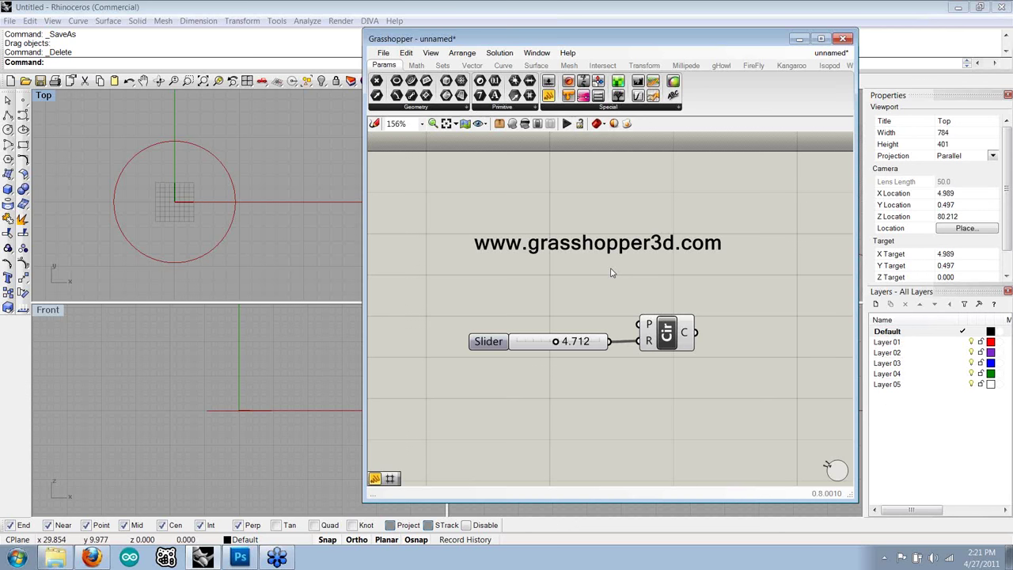
- Nudge the Circle component toward the slider and place an empty Panel just beyond its C output
drag(667, 335, 665, 337)
click(654, 302)
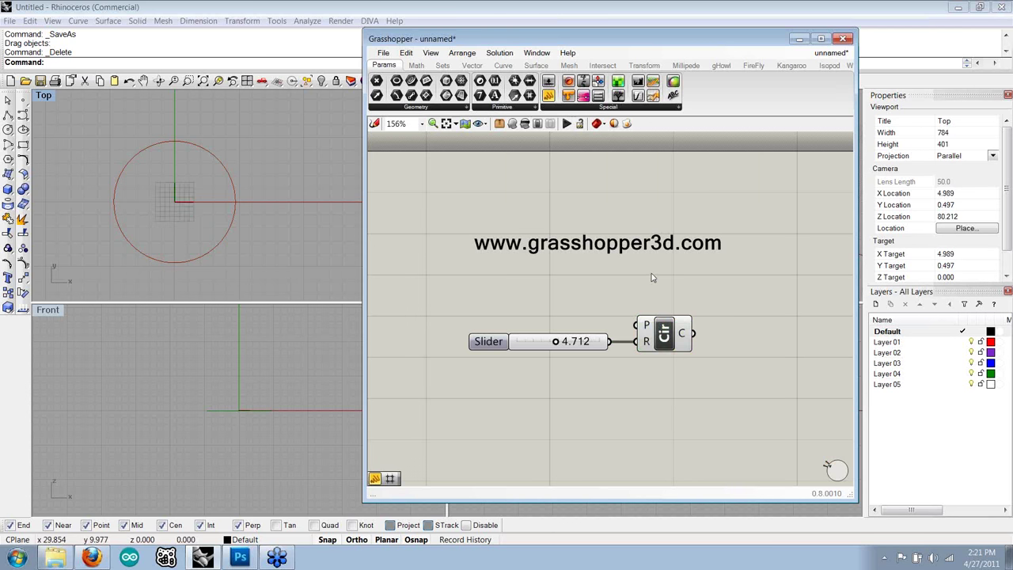
right_drag(652, 277, 614, 285)
click(726, 333)
drag(702, 339, 722, 333)
click(724, 291)
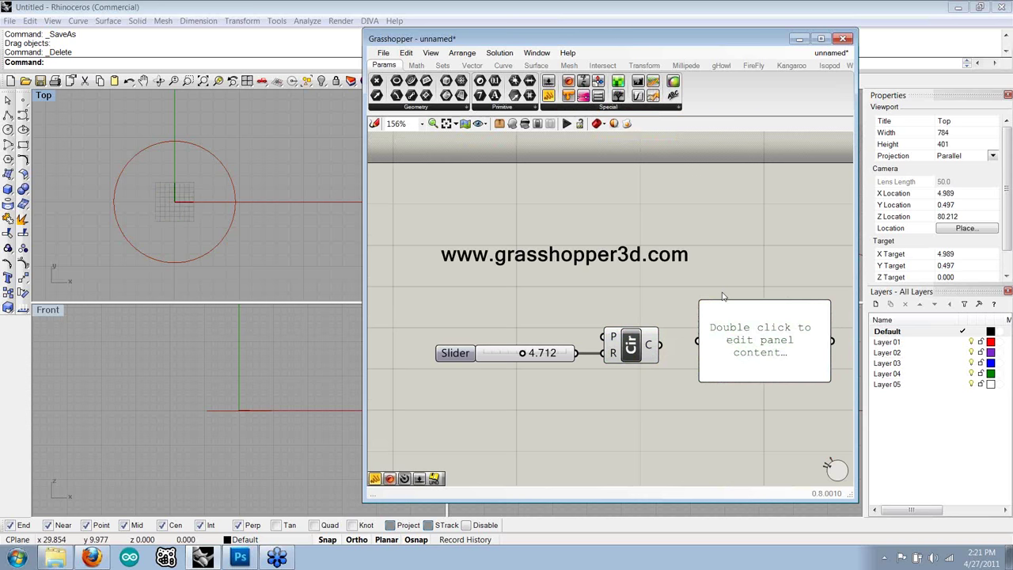
right_drag(722, 296, 700, 287)
drag(703, 311, 683, 314)
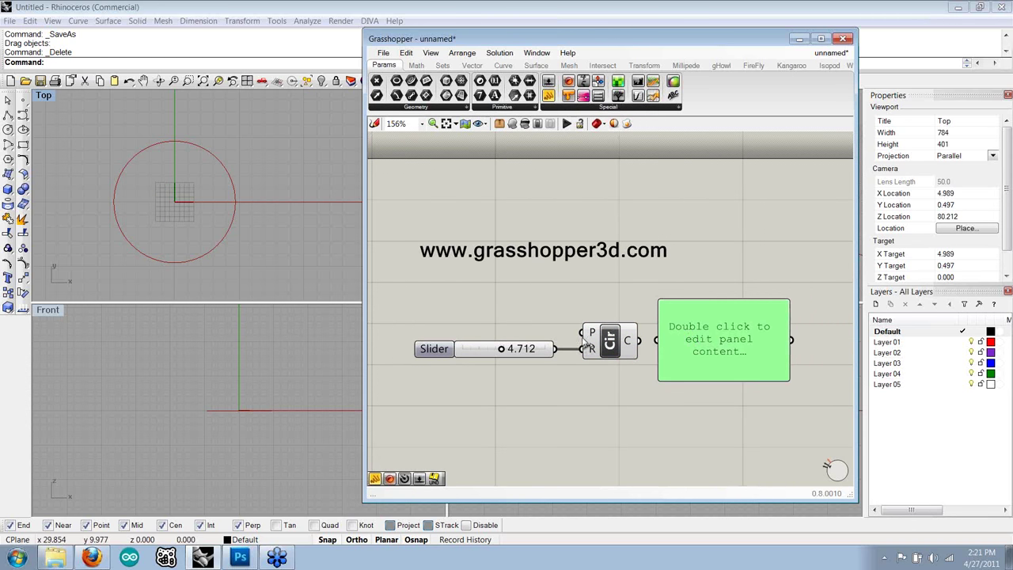
- Highlight the Circle component's preview and look over the Document Preview Settings
click(605, 343)
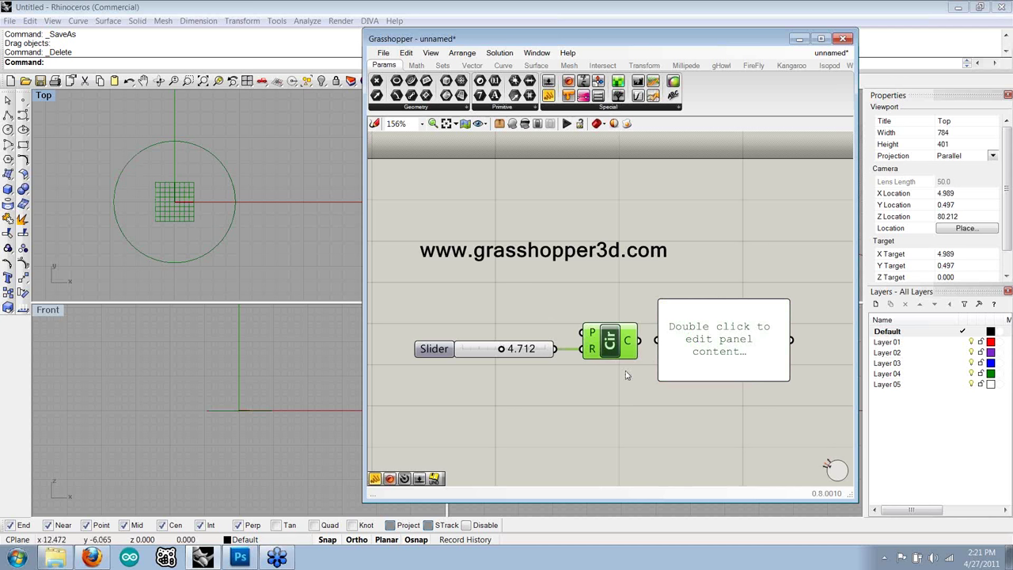
click(665, 404)
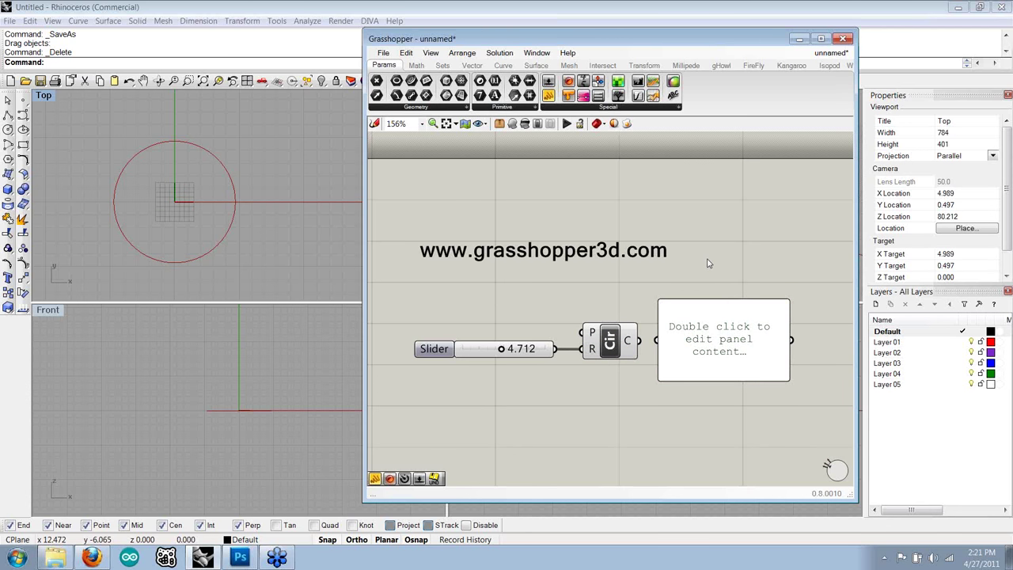
click(614, 125)
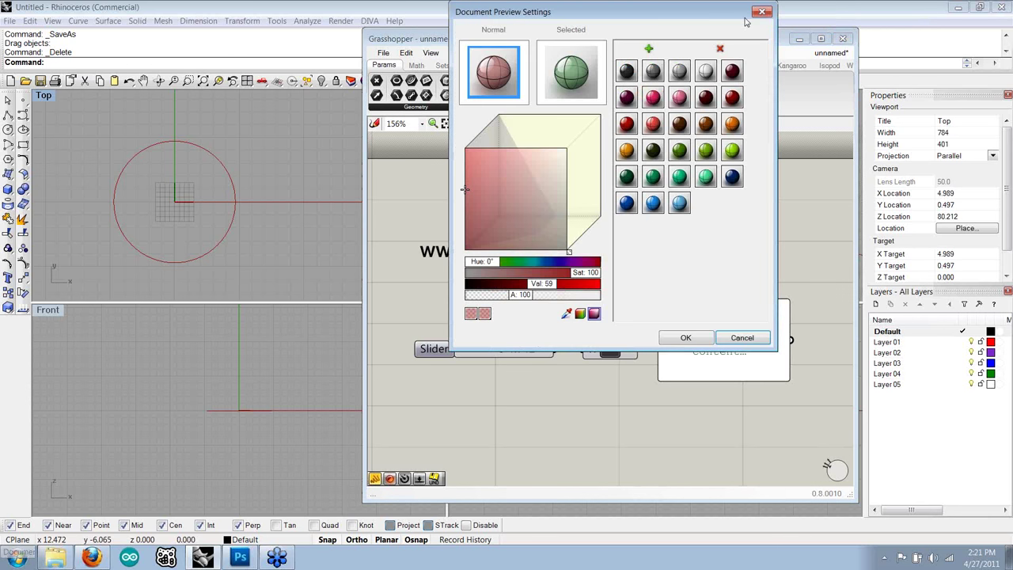
click(760, 12)
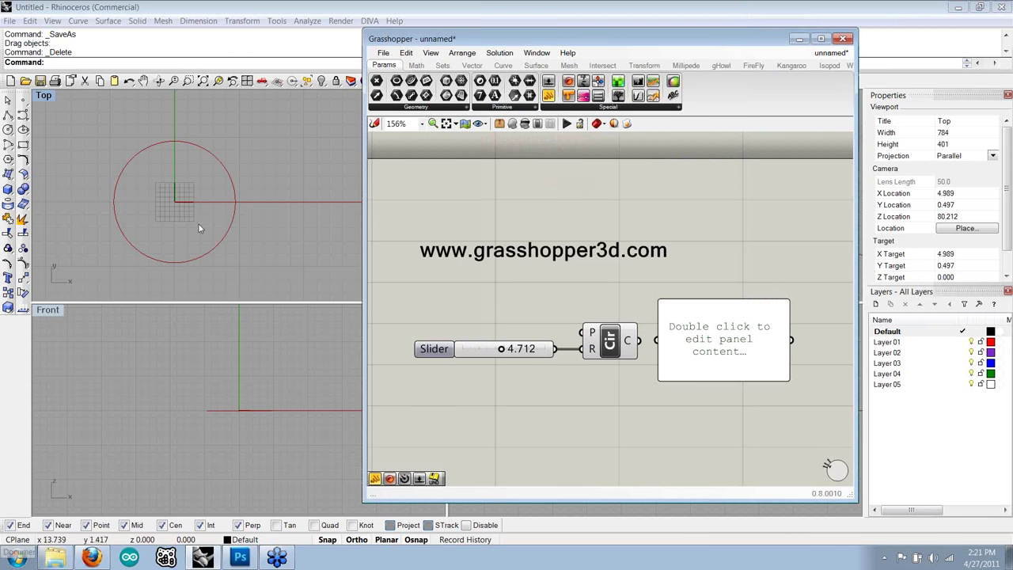
- Set the document preview colours to orange for normal geometry and bright pink for selected geometry
click(616, 125)
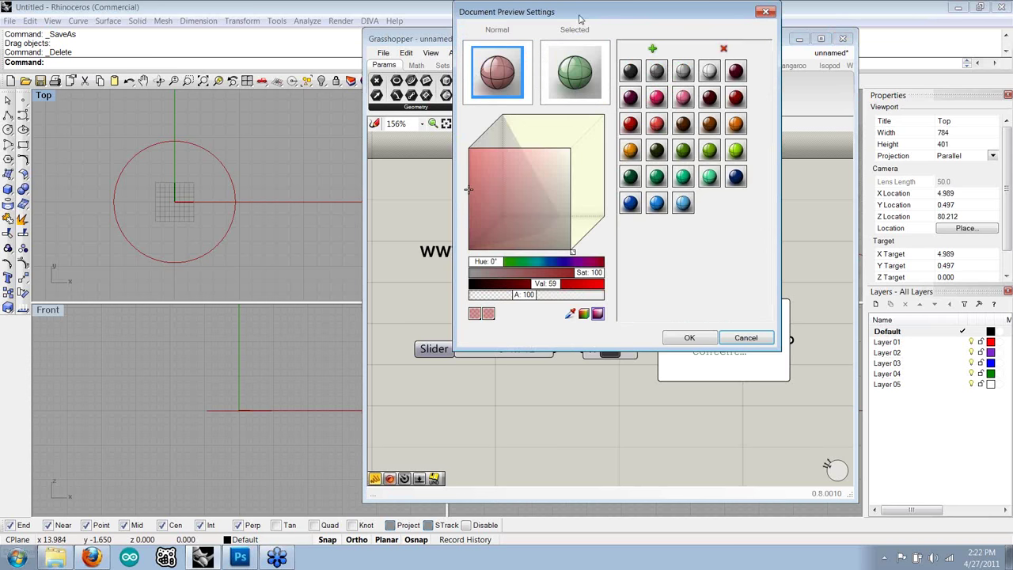
drag(580, 18, 604, 144)
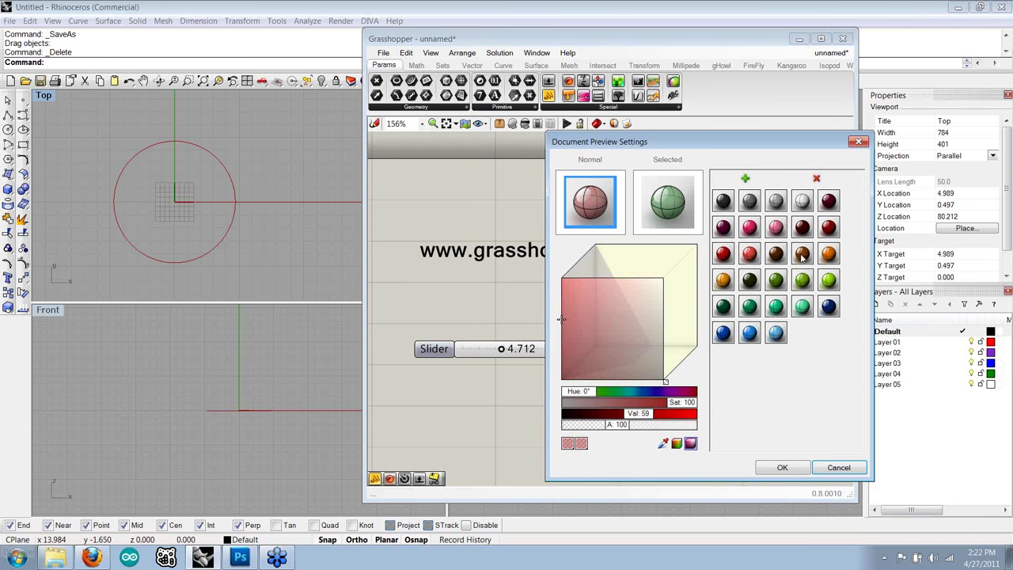
drag(828, 260, 590, 202)
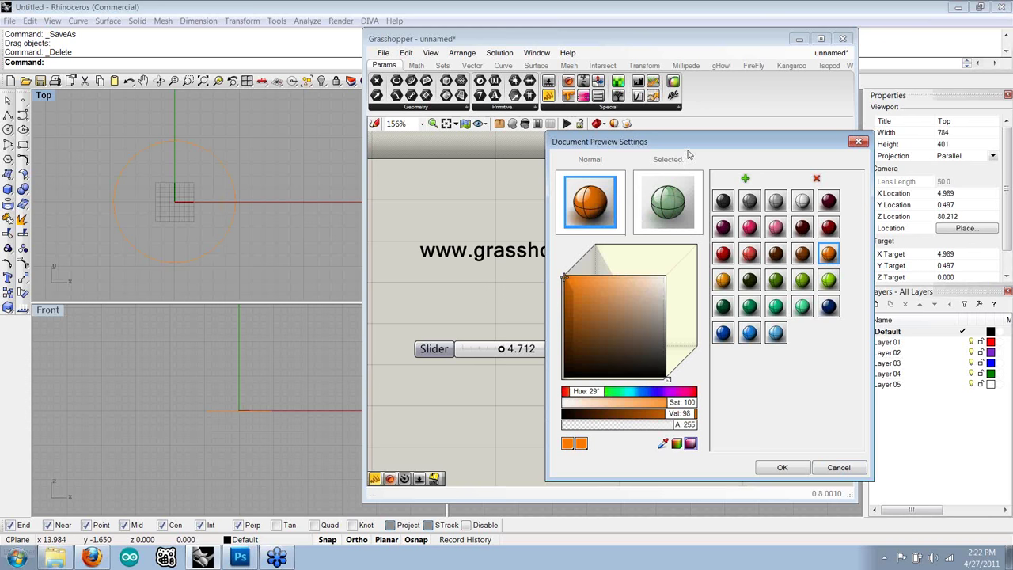
drag(722, 143, 562, 148)
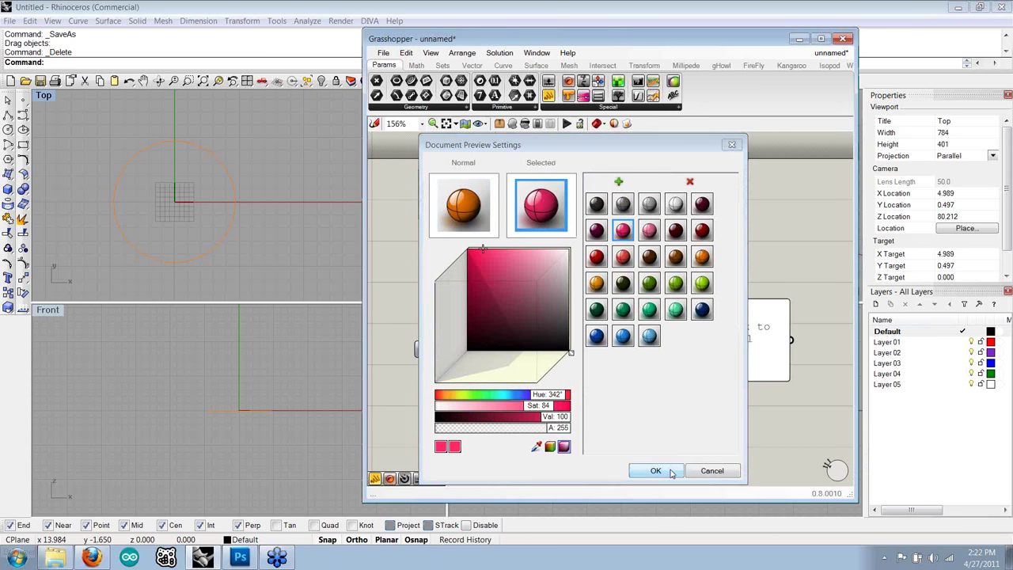
click(656, 471)
- Compare the circle's normal and selected preview colours in the Top viewport
right_drag(193, 175, 205, 155)
scroll(217, 163, up, 2)
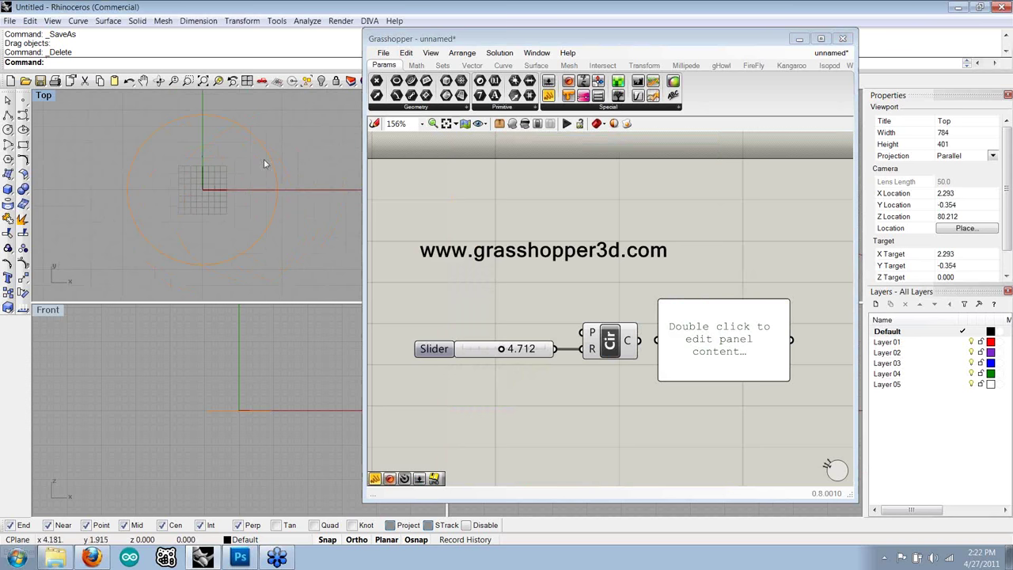
click(599, 342)
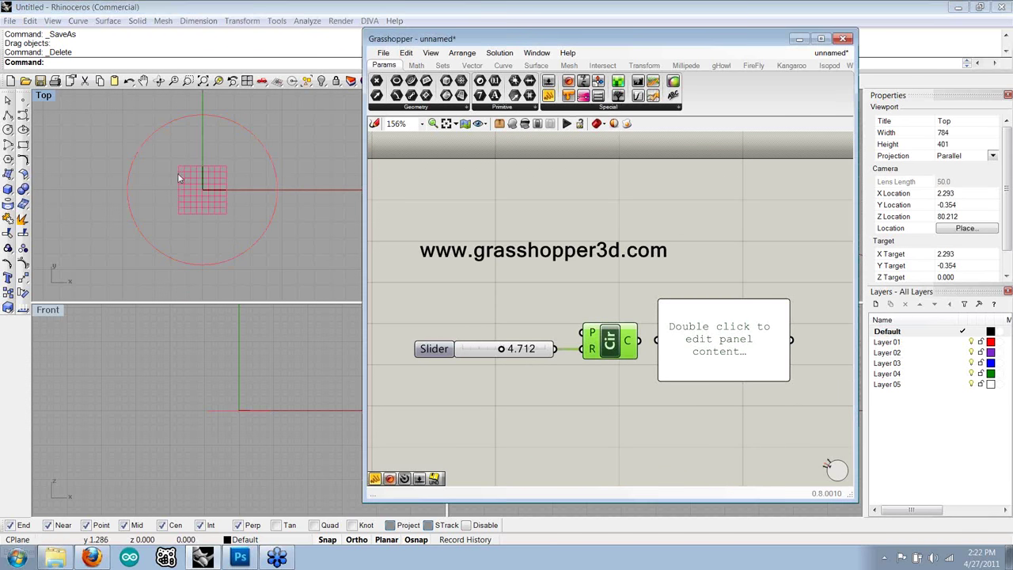
click(537, 194)
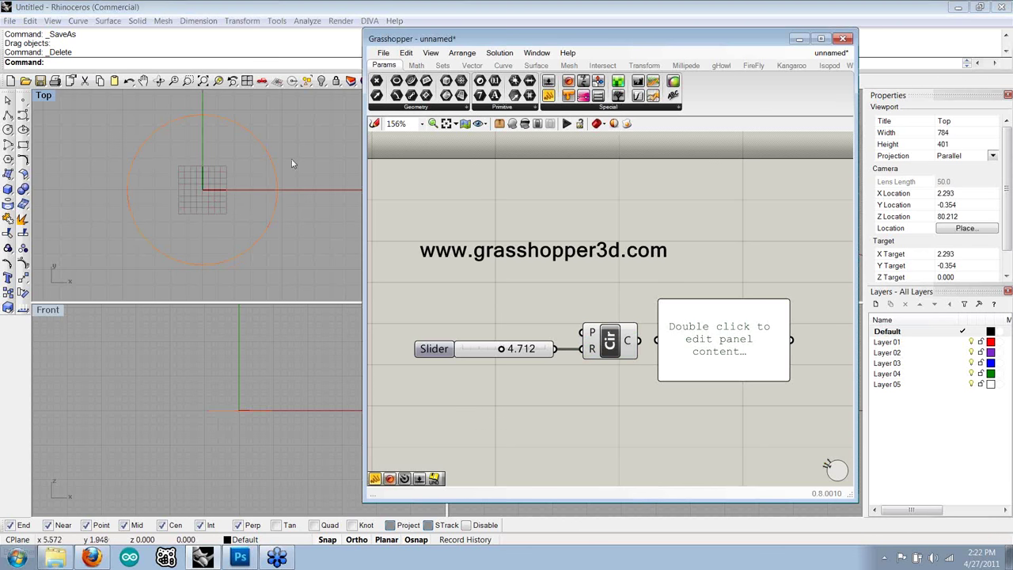
- Add a Custom Preview component below the panel, with the Circle's C output feeding G and a Colour Swatch feeding S
right_drag(619, 303, 621, 301)
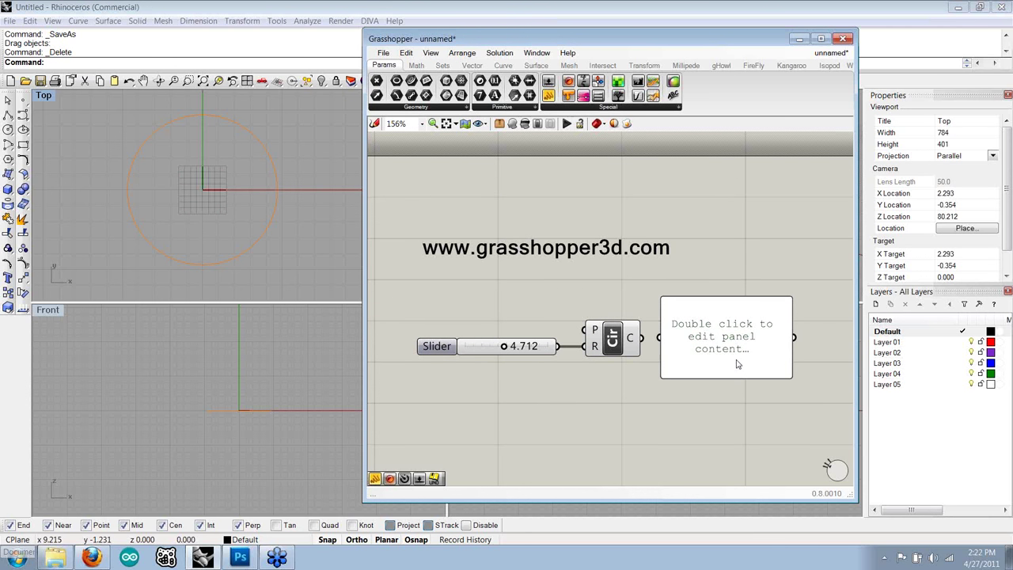
right_drag(618, 298, 606, 301)
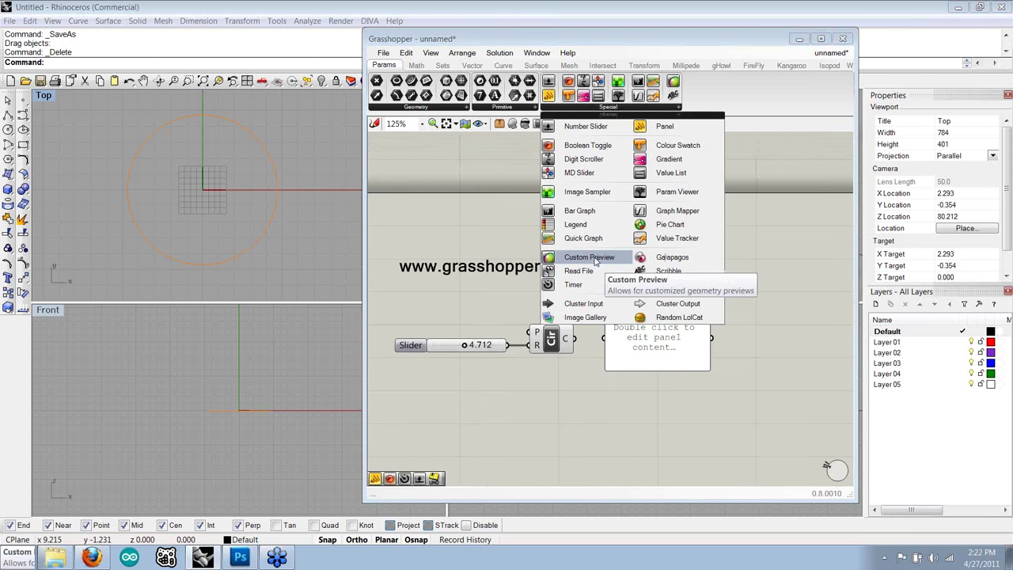
click(594, 257)
click(620, 343)
drag(619, 346, 615, 409)
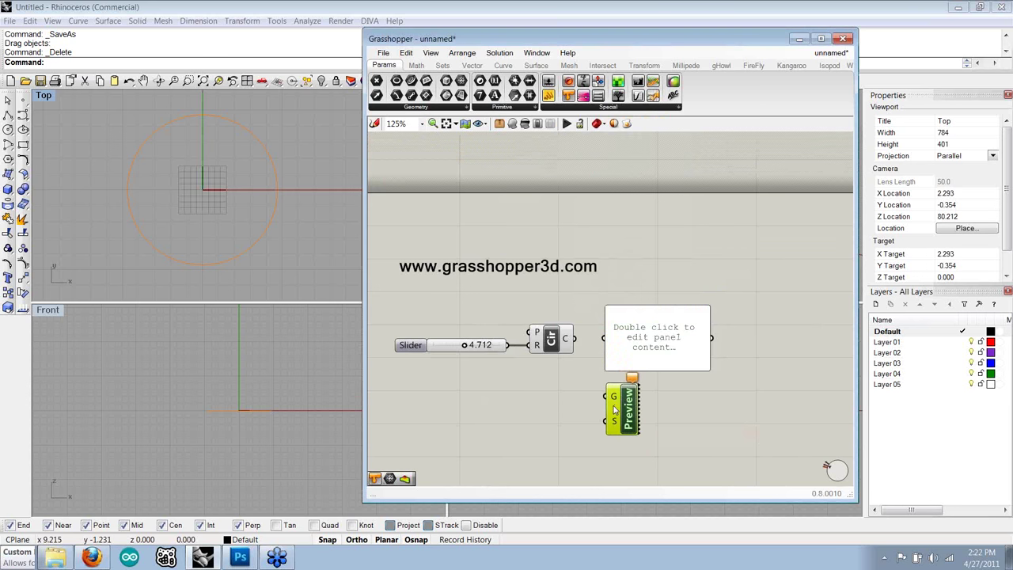
drag(576, 339, 611, 397)
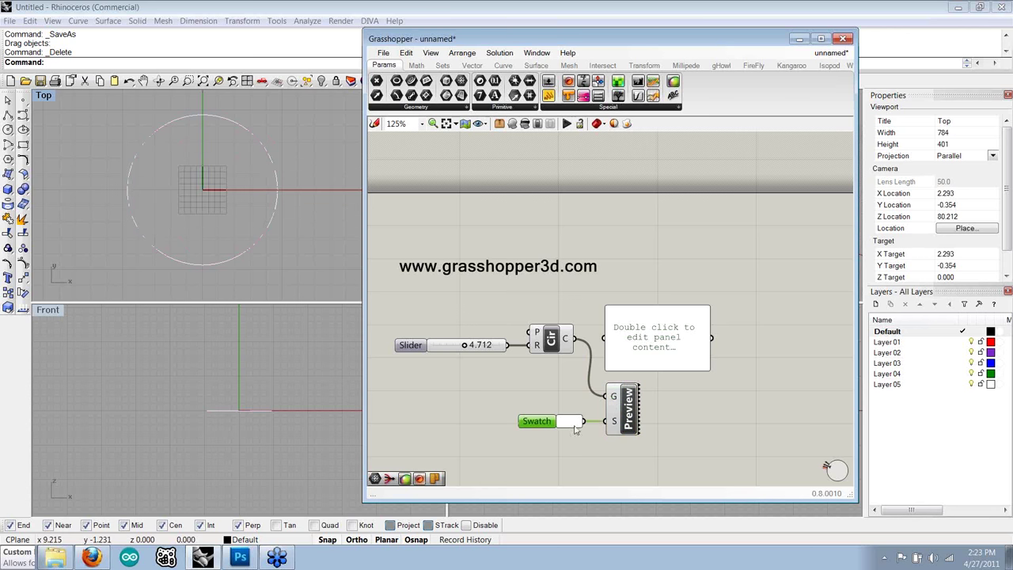
- Set the swatch colour to black and check the Custom Preview component's highlighted geometry
right_click(576, 423)
drag(615, 393, 596, 338)
drag(628, 382, 583, 430)
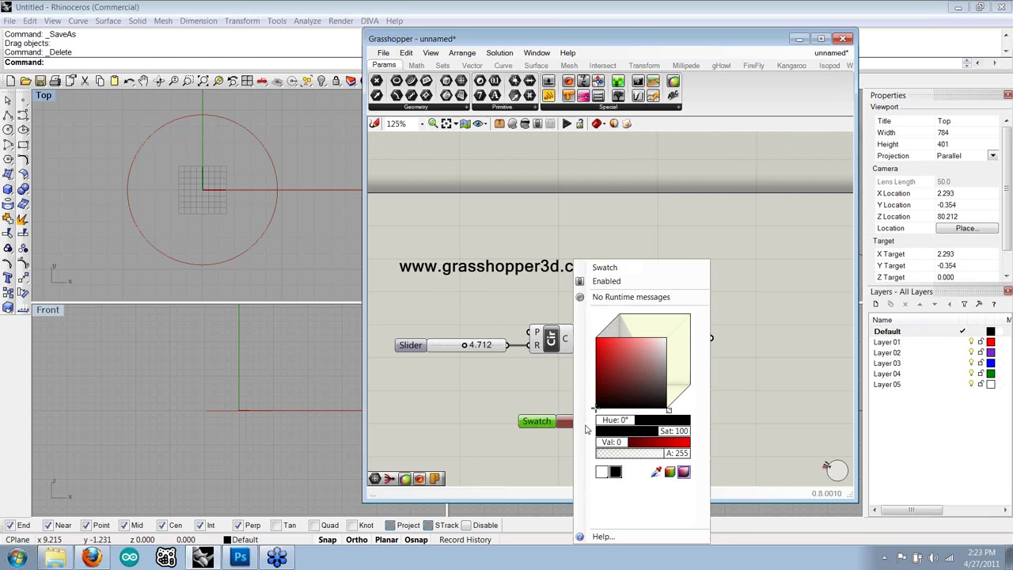
click(509, 473)
click(626, 410)
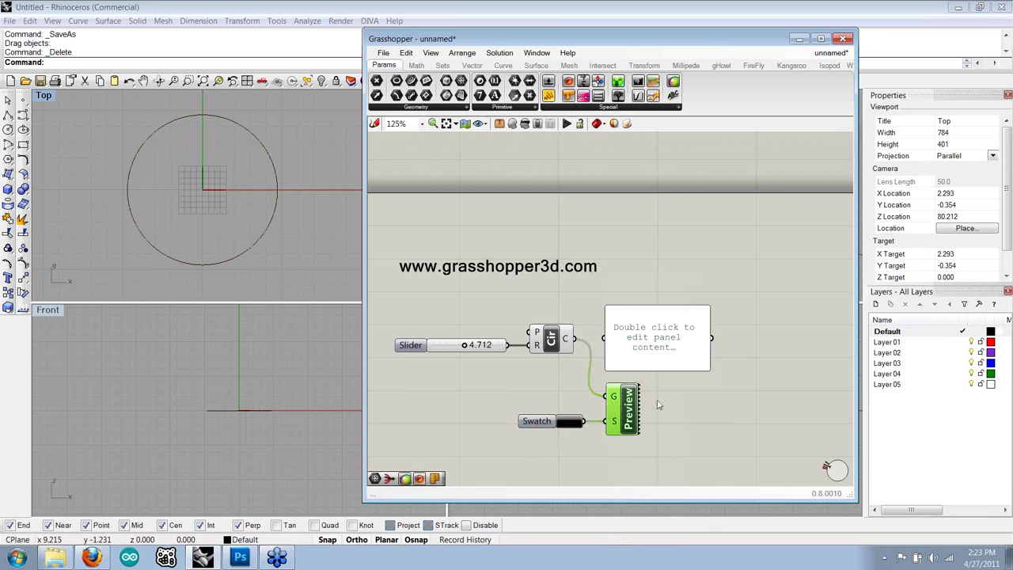
click(554, 300)
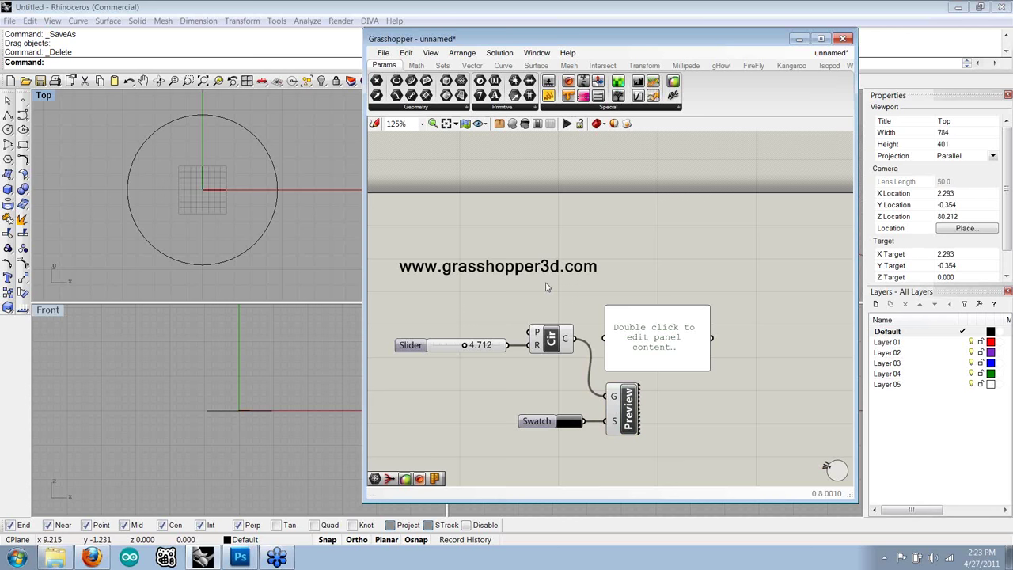
- Move the panel farther above the Custom Preview component, and open its notes editor and cancel it
right_drag(545, 288, 579, 276)
drag(687, 326, 690, 309)
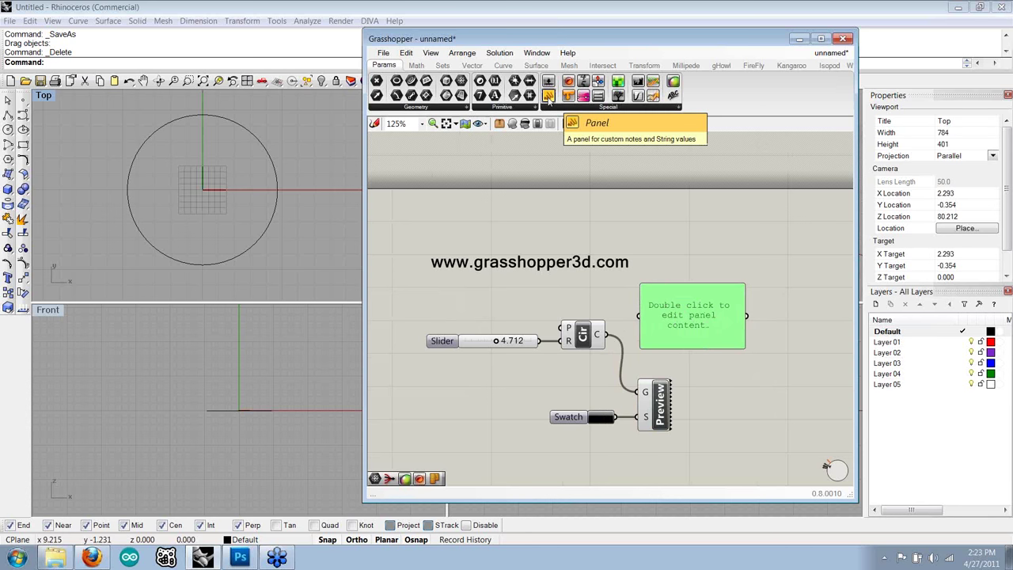
double_click(688, 323)
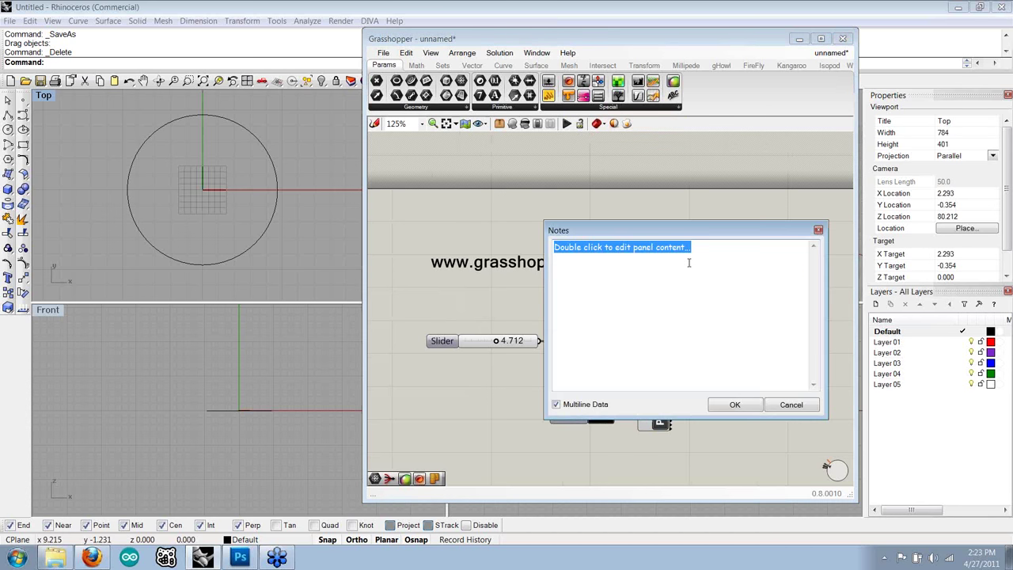
click(790, 404)
- Change the panel's font to Sans Serif
right_click(717, 319)
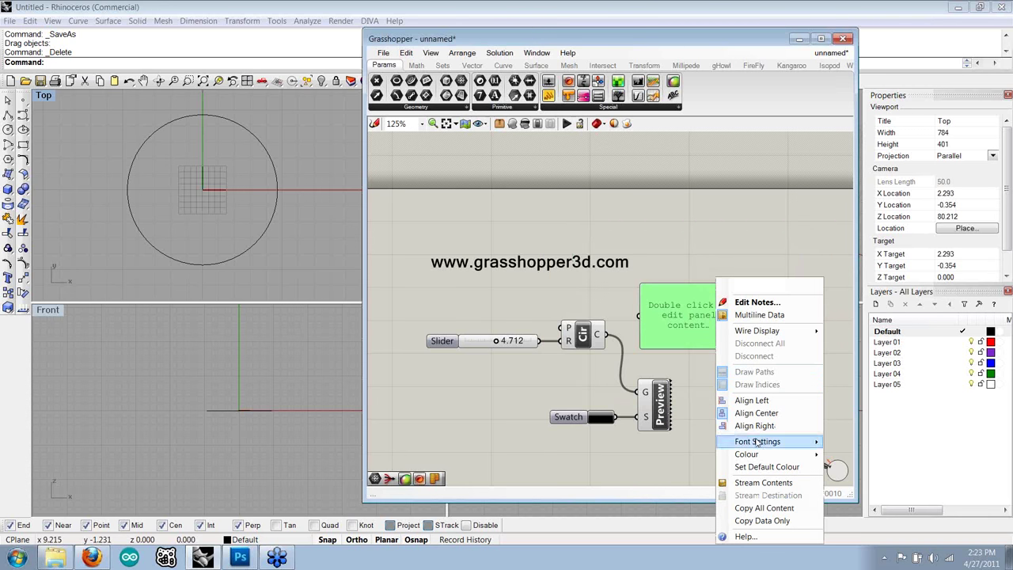
mouse_move(757, 440)
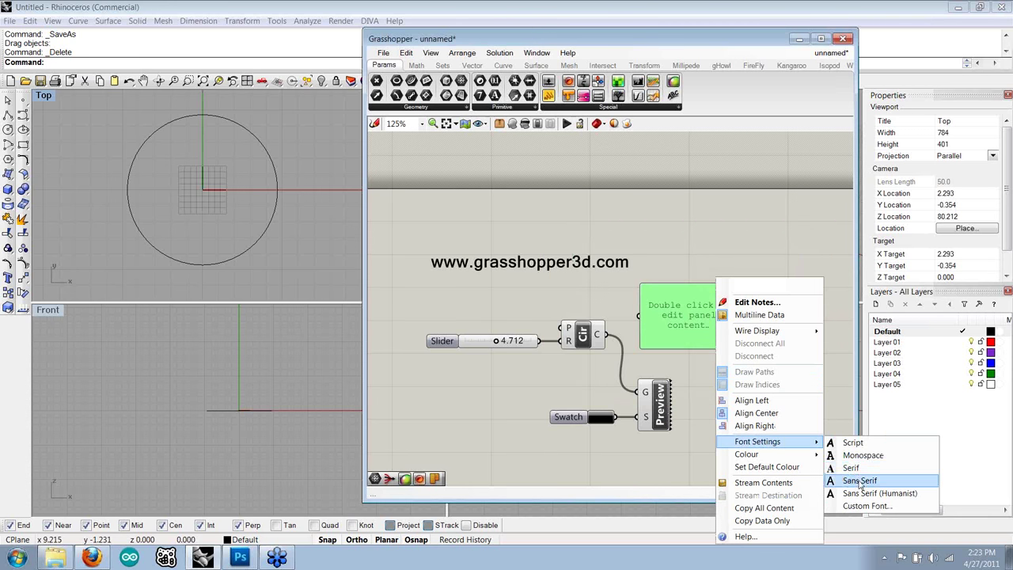
click(860, 481)
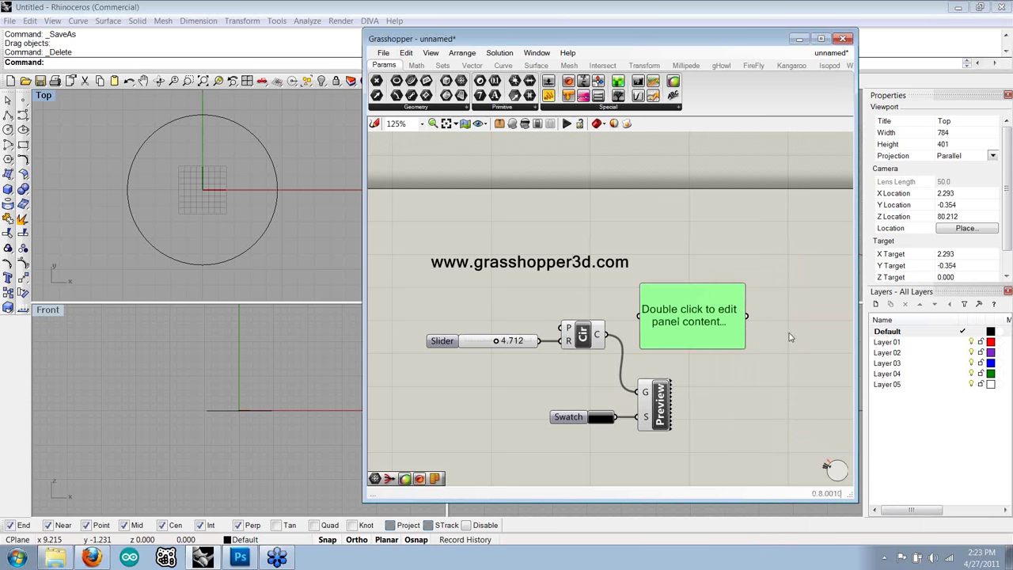
right_click(701, 335)
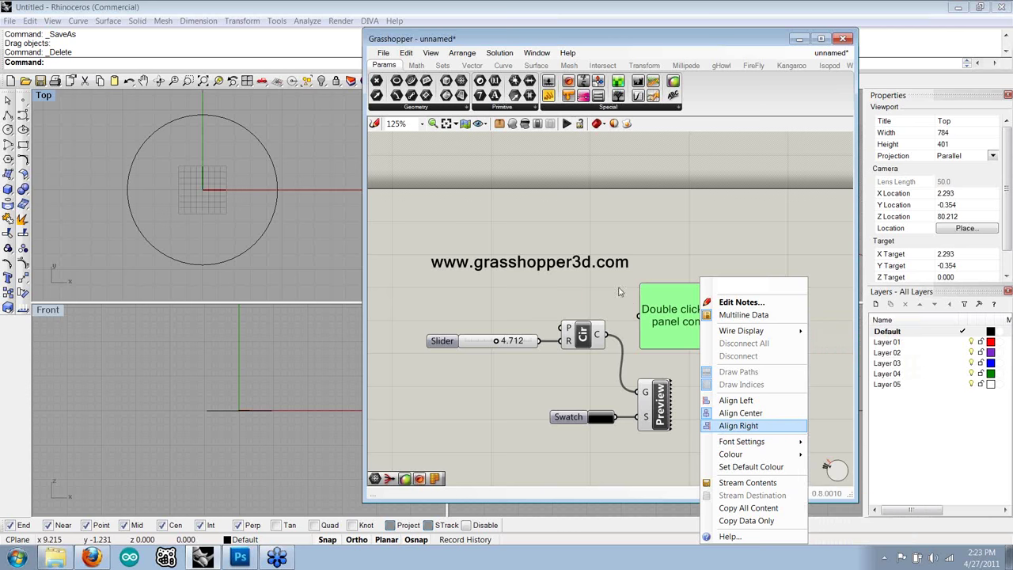
click(664, 264)
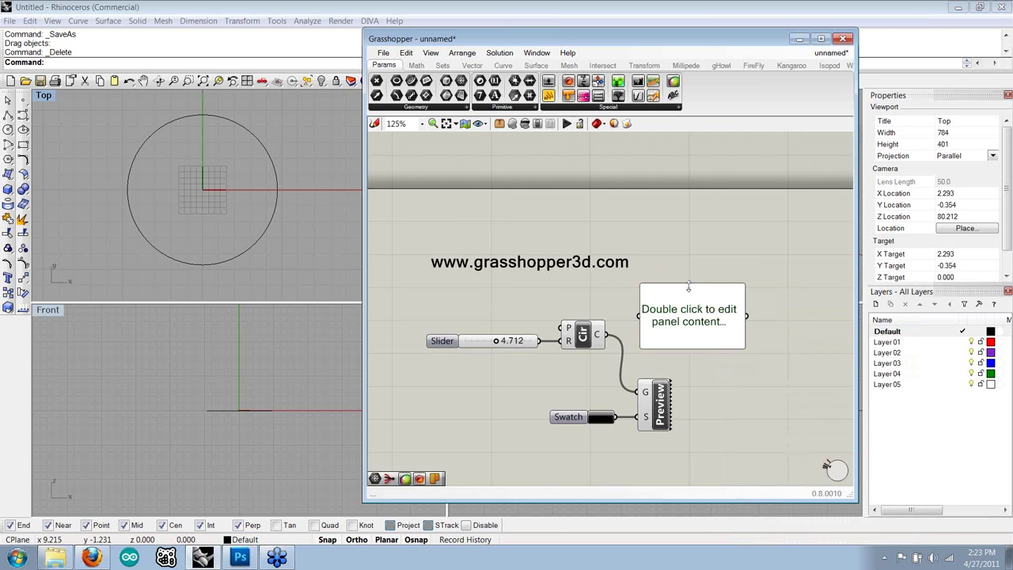
click(680, 297)
click(684, 246)
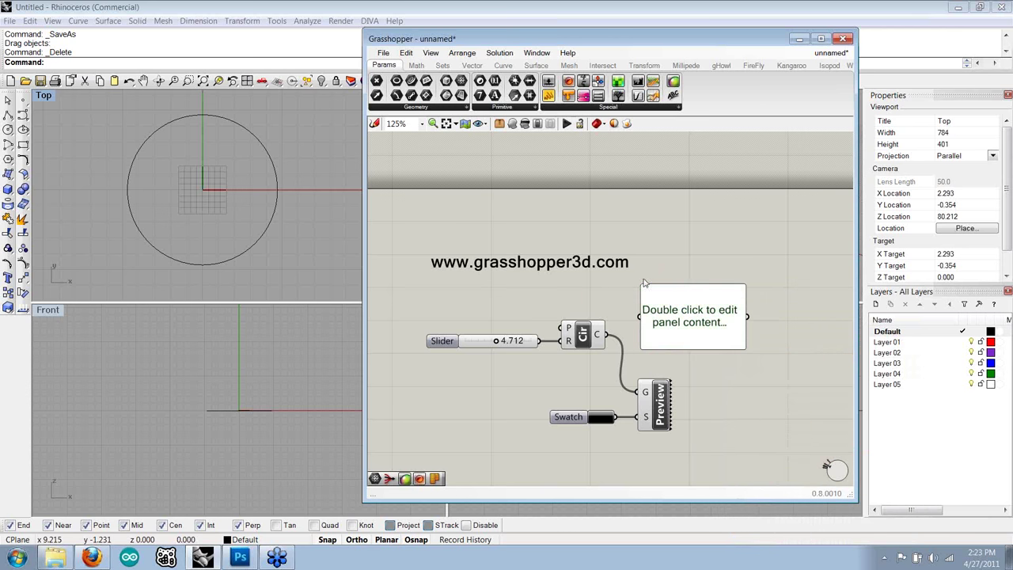
mouse_move(646, 320)
right_down()
mouse_move(636, 319)
mouse_move(650, 311)
right_up()
right_drag(593, 329, 591, 315)
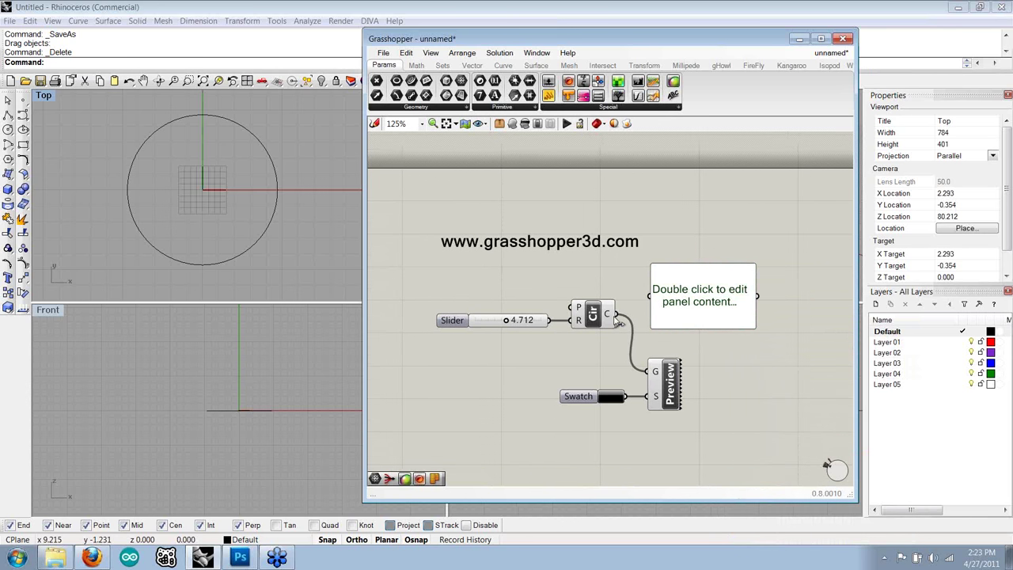
drag(703, 296, 743, 250)
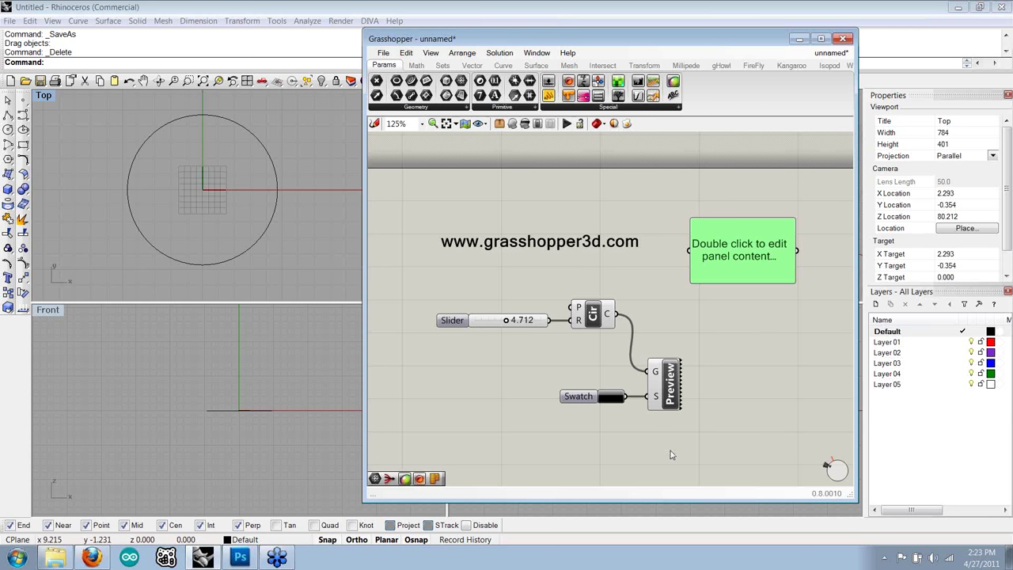
- Group the Slider, Circle, Colour Swatch and Custom Preview components together
drag(705, 440, 440, 298)
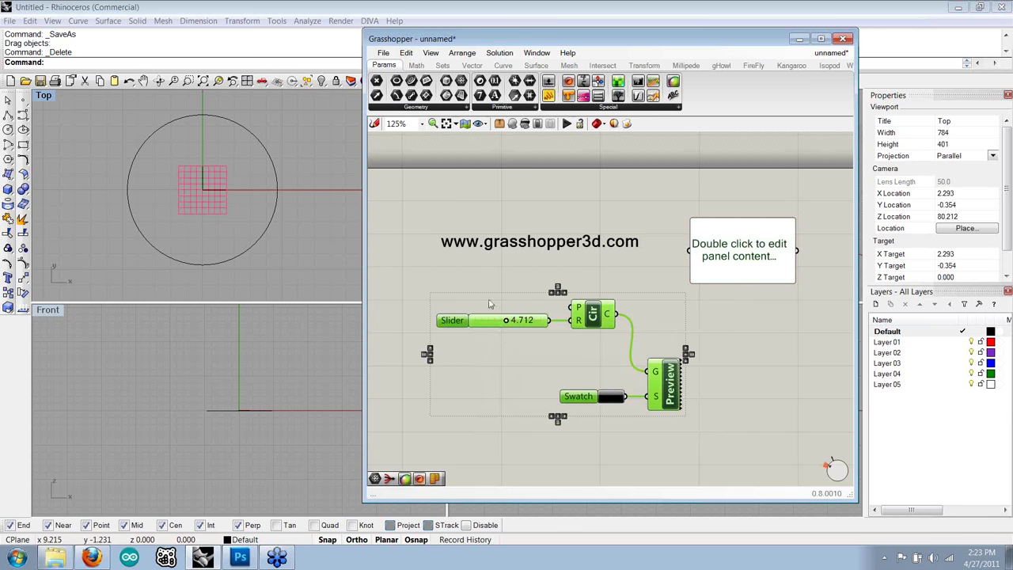
click(479, 269)
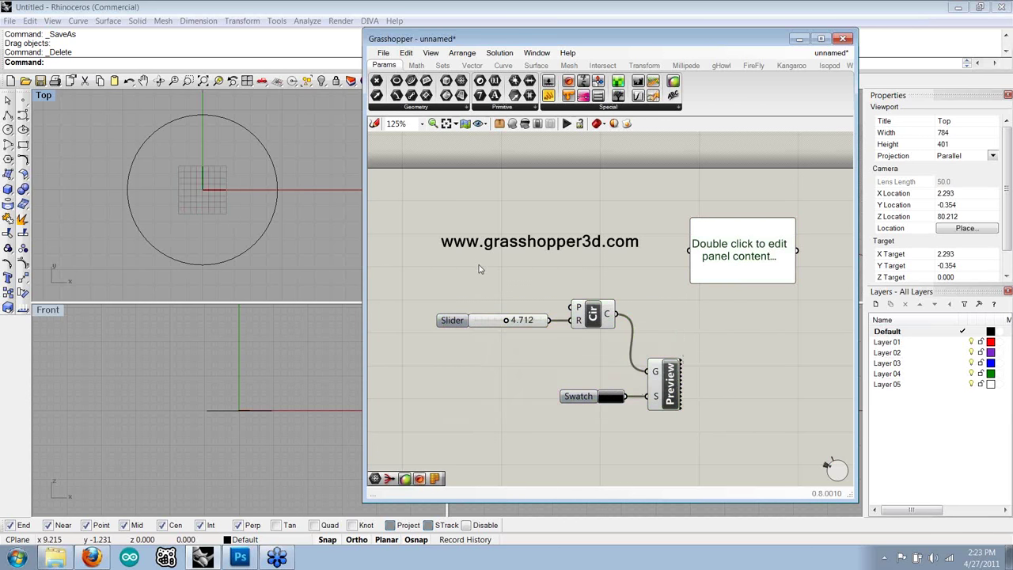
drag(714, 427, 455, 285)
key(ctrl+g)
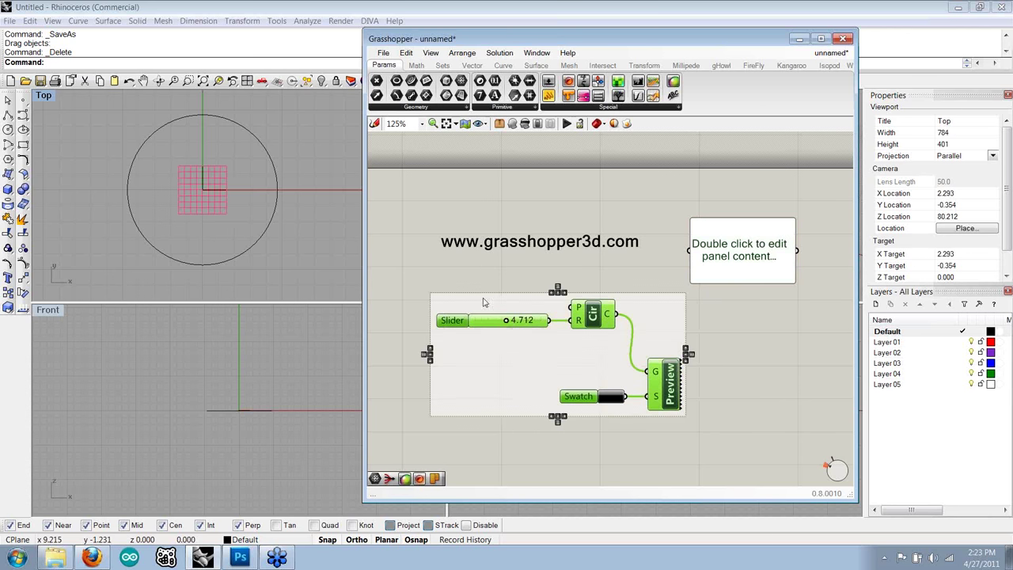
click(467, 277)
- Set the group's colour to red with alpha 150, and reposition the group slightly lower below the scribble
mouse_move(512, 367)
mouse_down()
mouse_move(550, 376)
mouse_move(526, 357)
mouse_up()
right_click(505, 363)
mouse_move(562, 447)
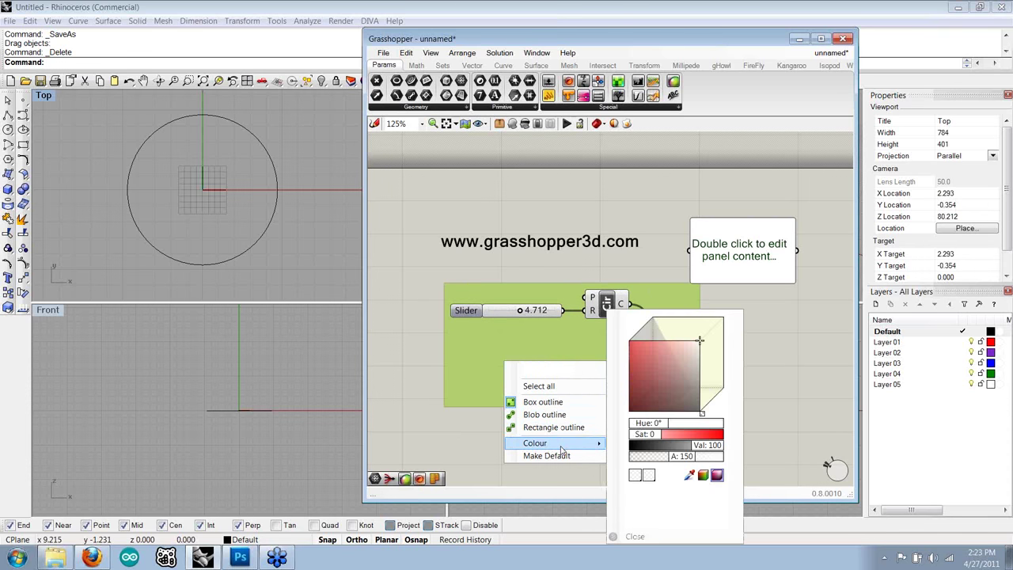
click(415, 268)
drag(524, 361, 516, 383)
click(772, 325)
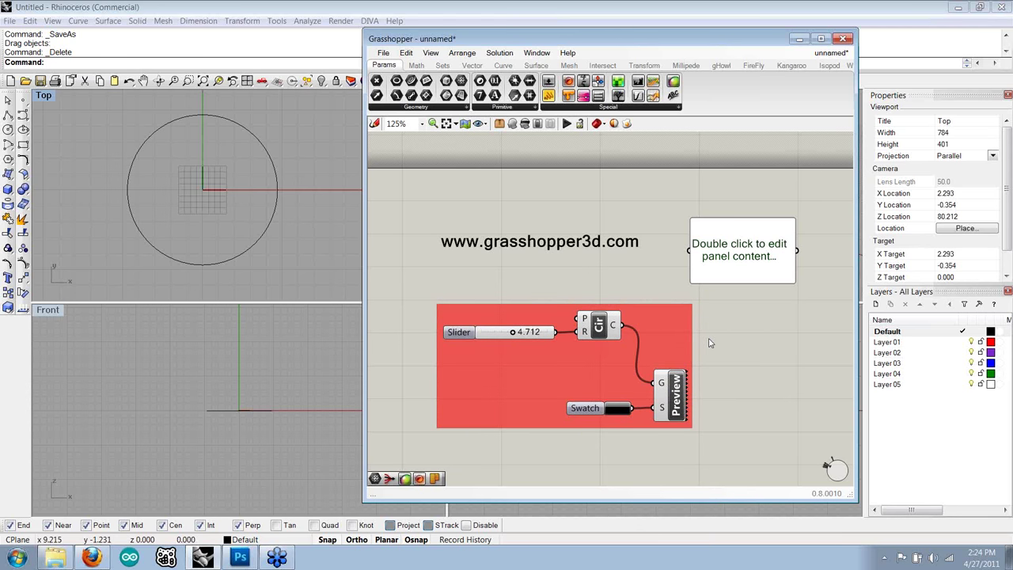
drag(467, 333, 469, 334)
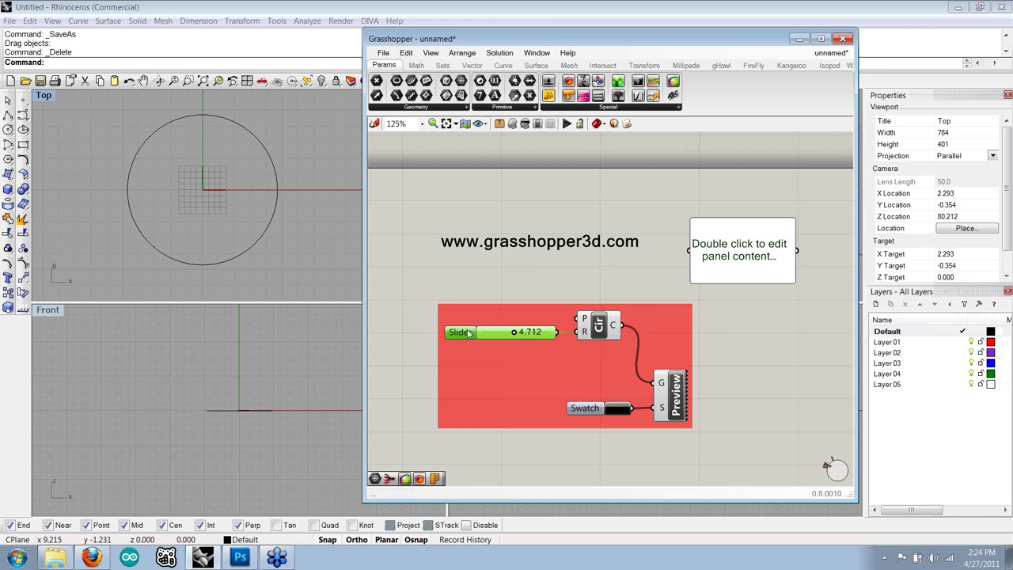
click(488, 279)
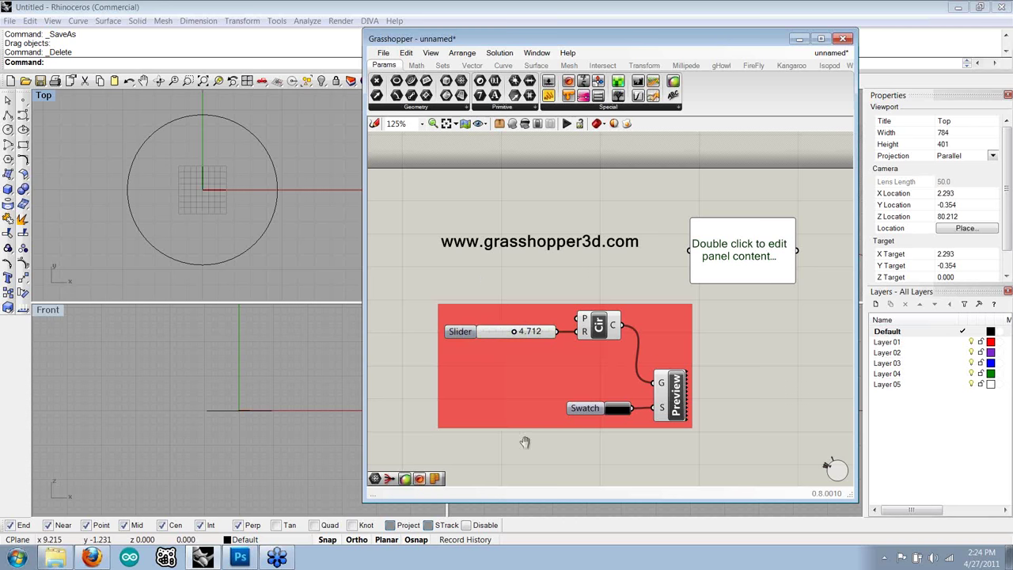
- Move the panel down so that it sits beside the red group
right_drag(525, 441, 523, 437)
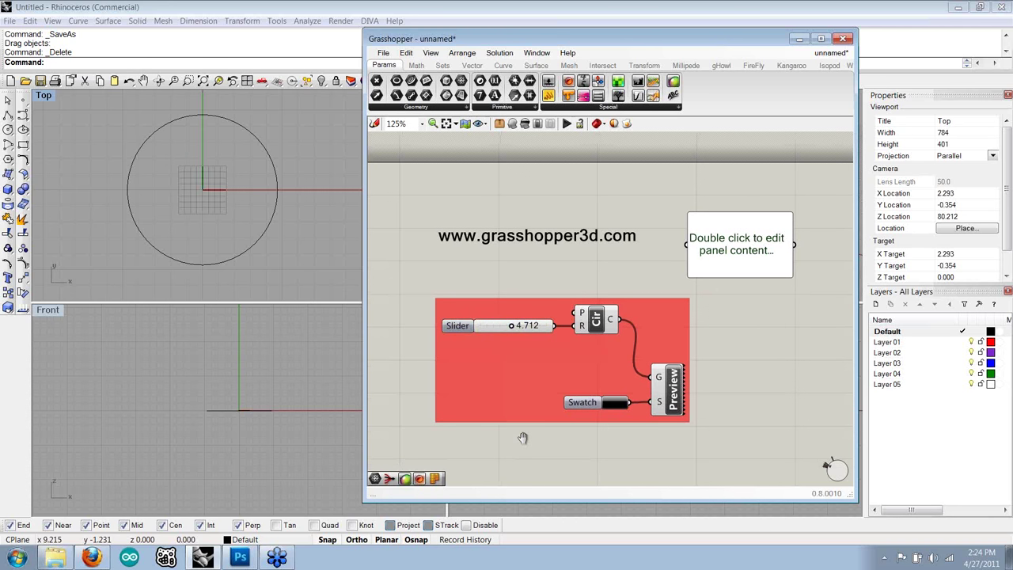
scroll(538, 359, up, 2)
scroll(538, 360, down, 1)
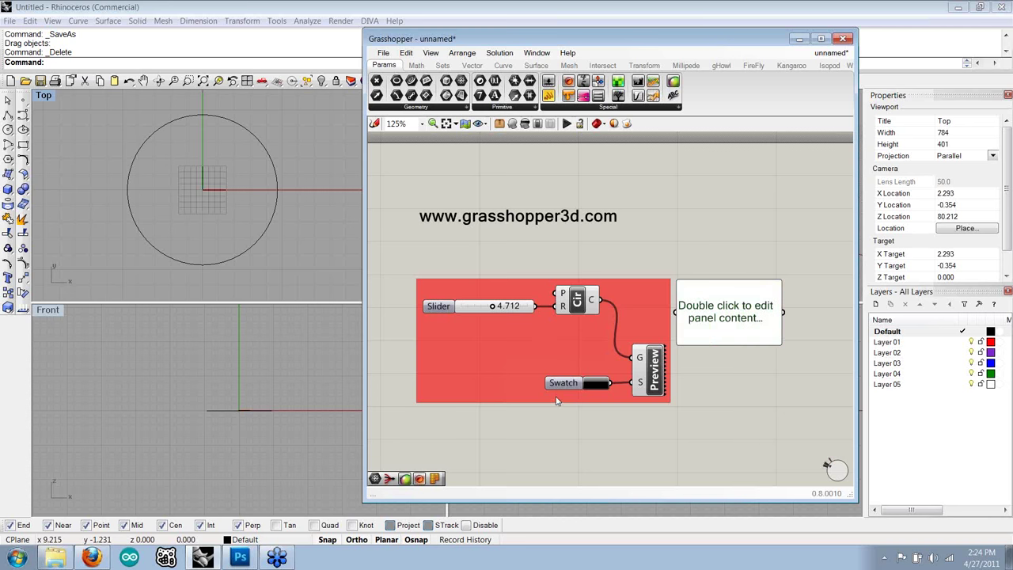
right_drag(556, 401, 560, 397)
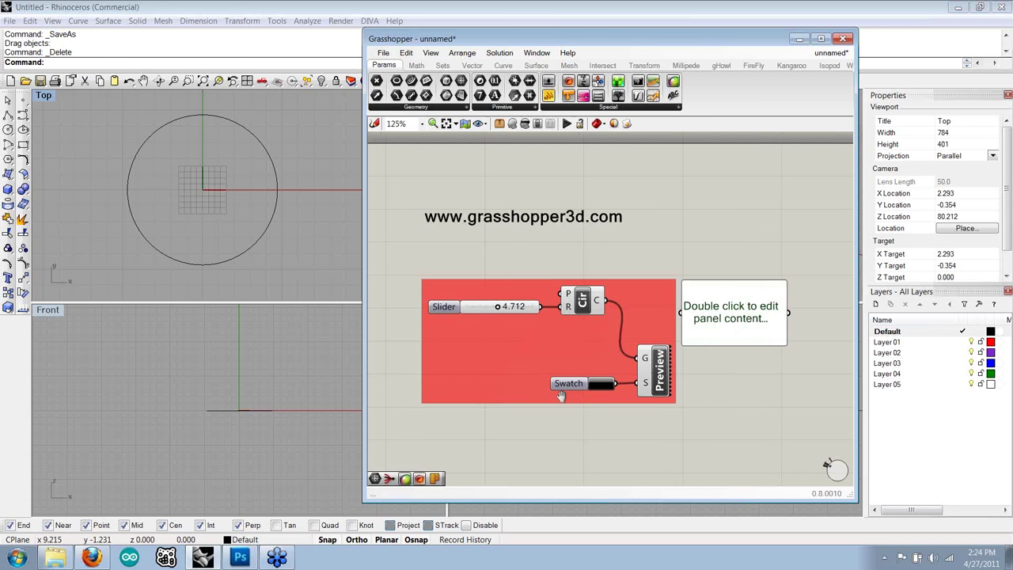
scroll(562, 407, up, 1)
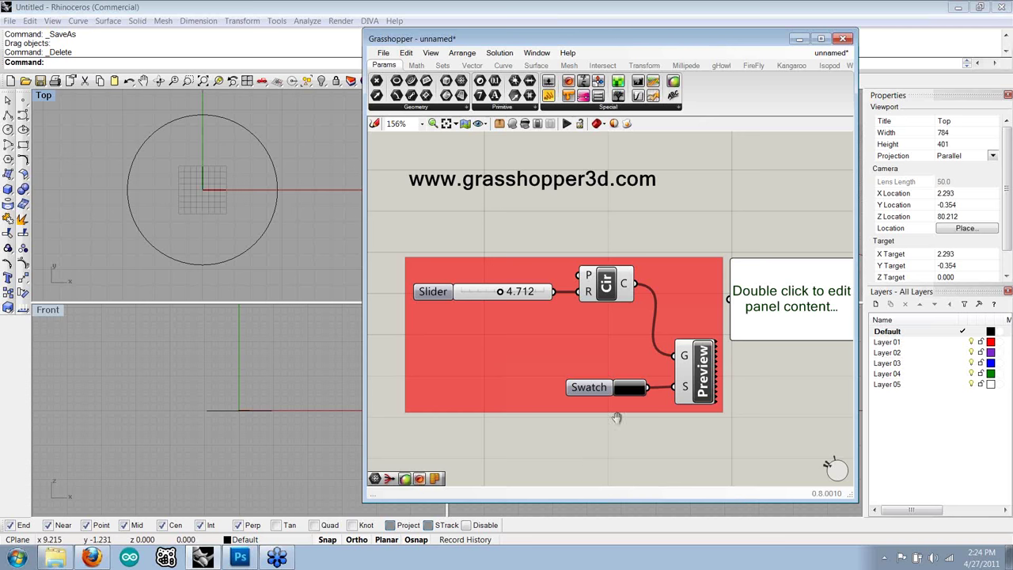
right_drag(616, 418, 604, 418)
scroll(617, 418, down, 1)
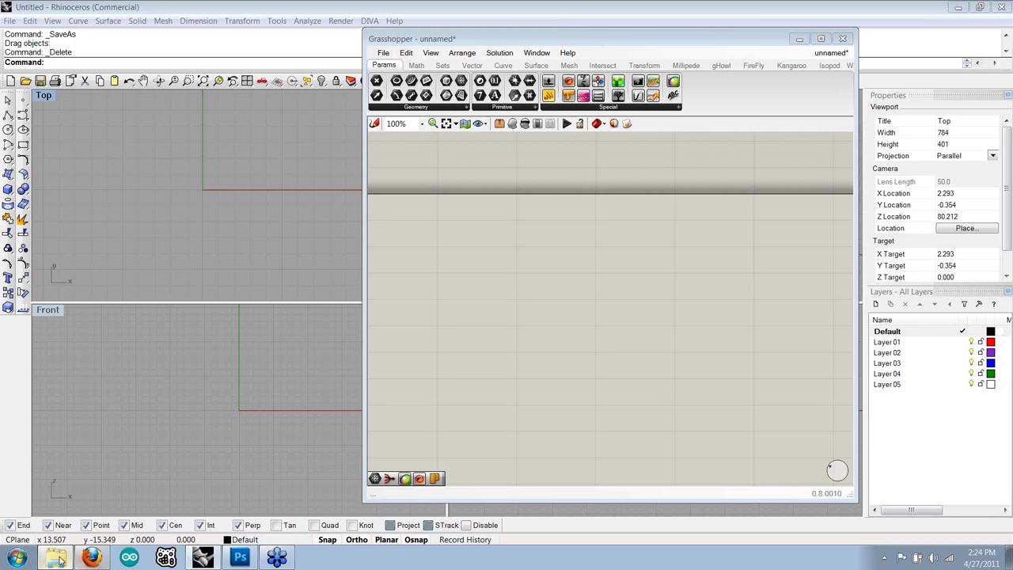
- Open 00_Truss_Step6.jpg from the Tutorial Diagrams folder, review the truss diagrams through 01_Truss_Step6.jpg, and return to the Grasshopper canvas
click(57, 558)
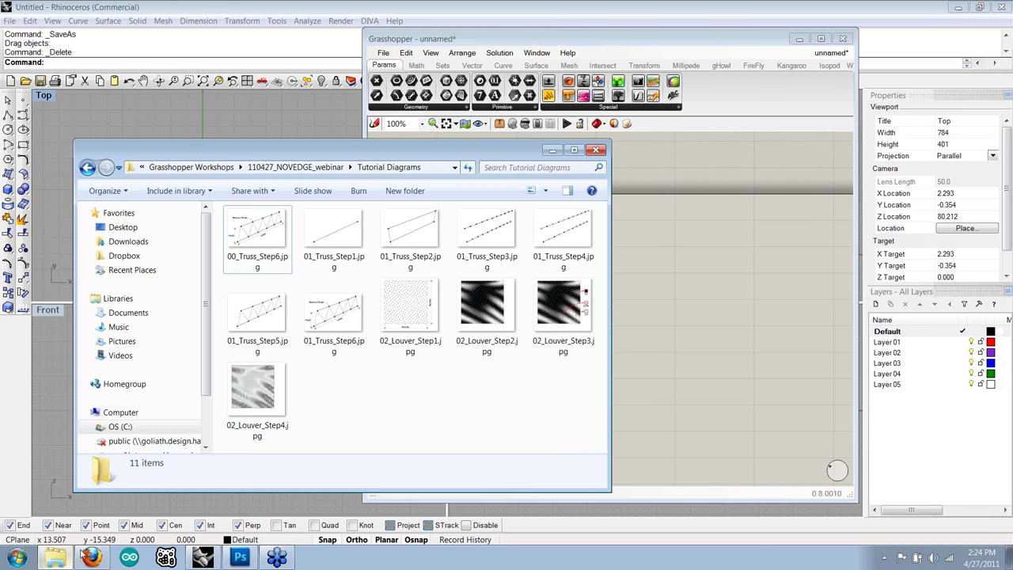
click(266, 239)
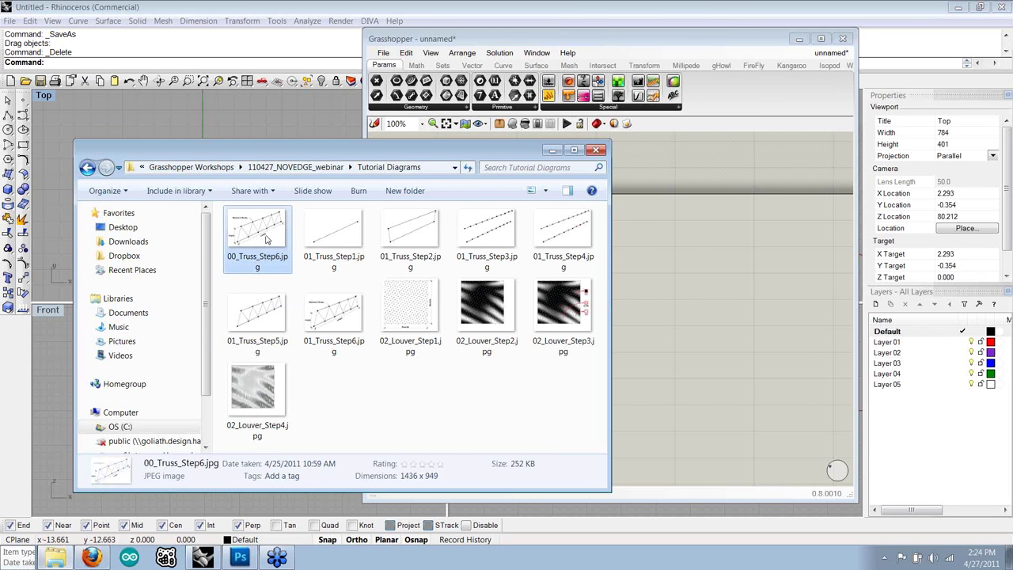
double_click(267, 239)
click(489, 481)
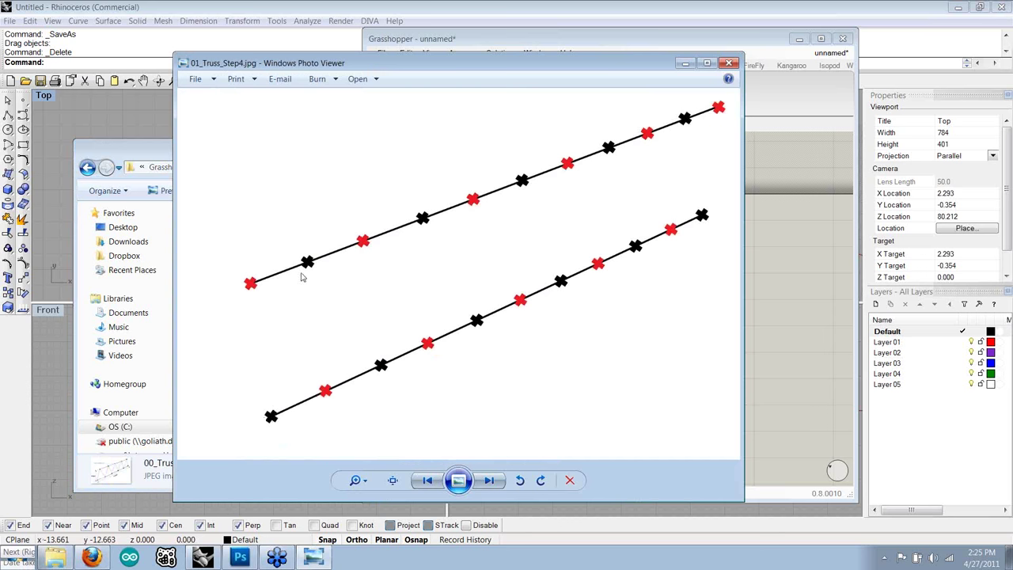
click(490, 481)
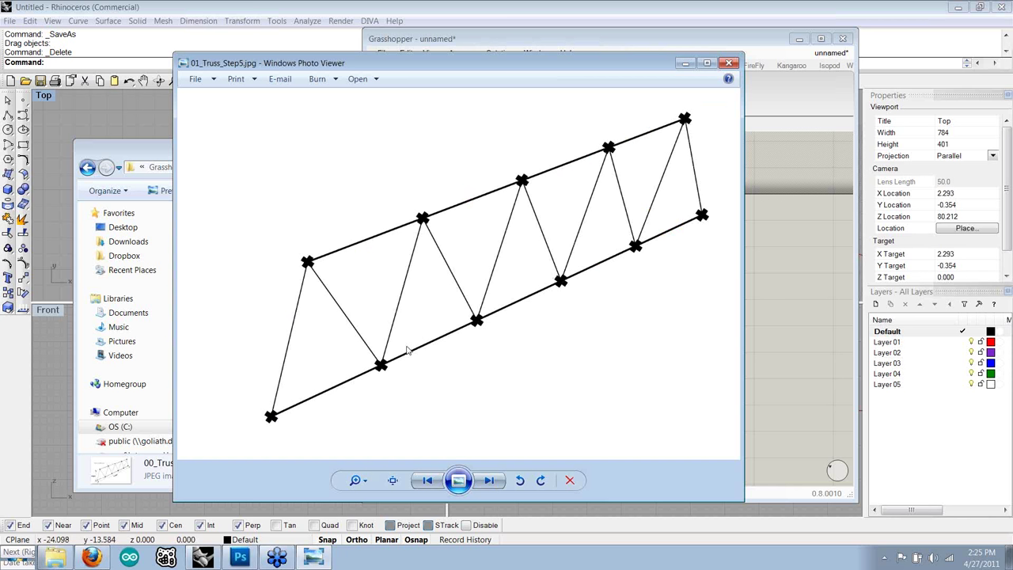
click(490, 481)
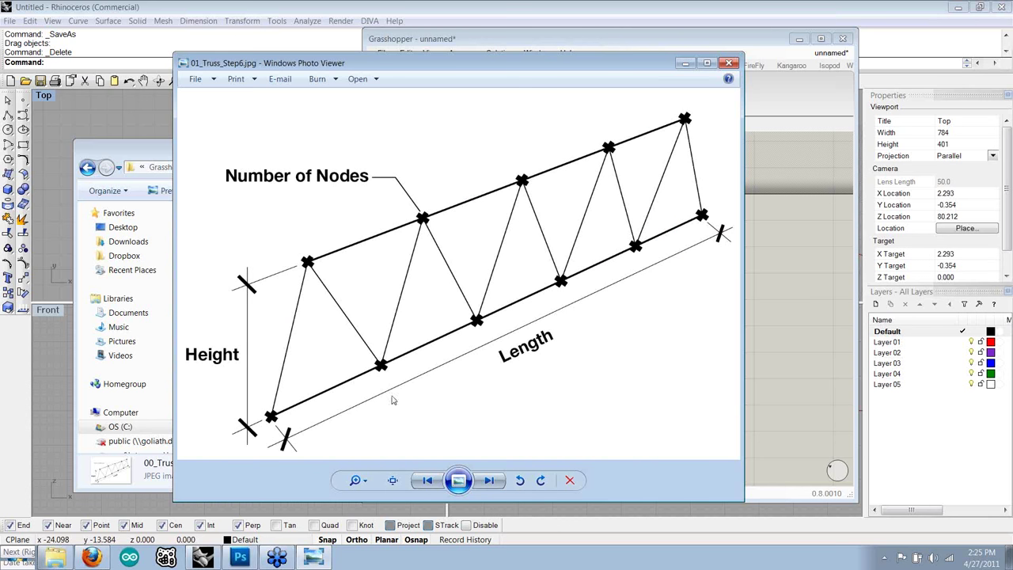
click(685, 66)
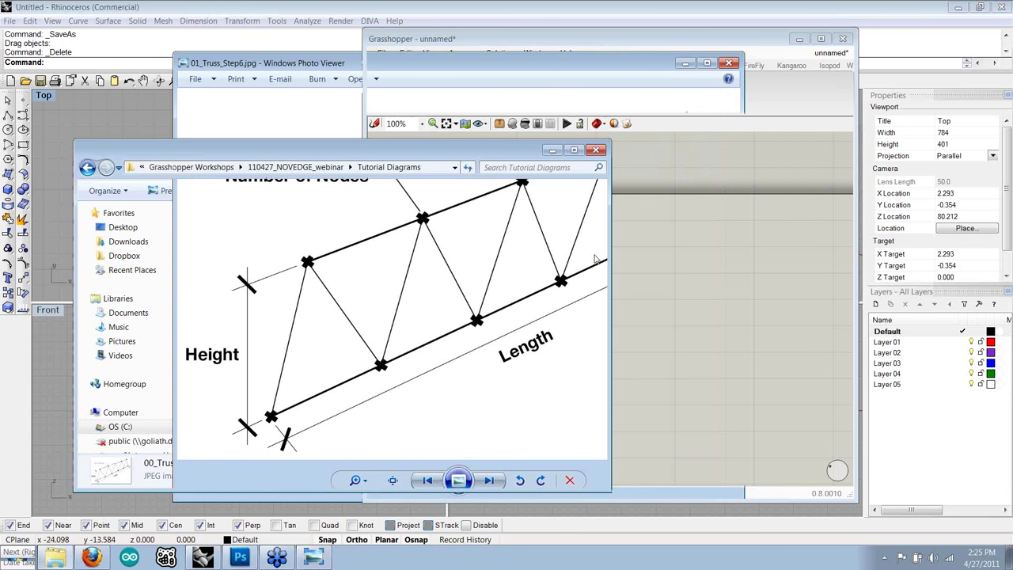
click(633, 286)
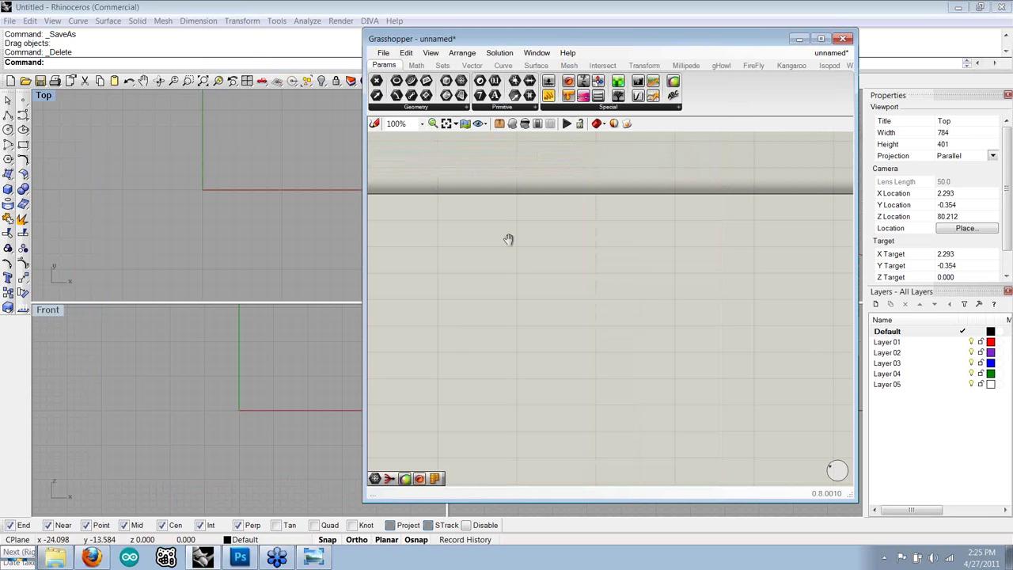
- Move the Grasshopper window aside to uncover more of Rhino's Top viewport
right_drag(508, 239, 514, 241)
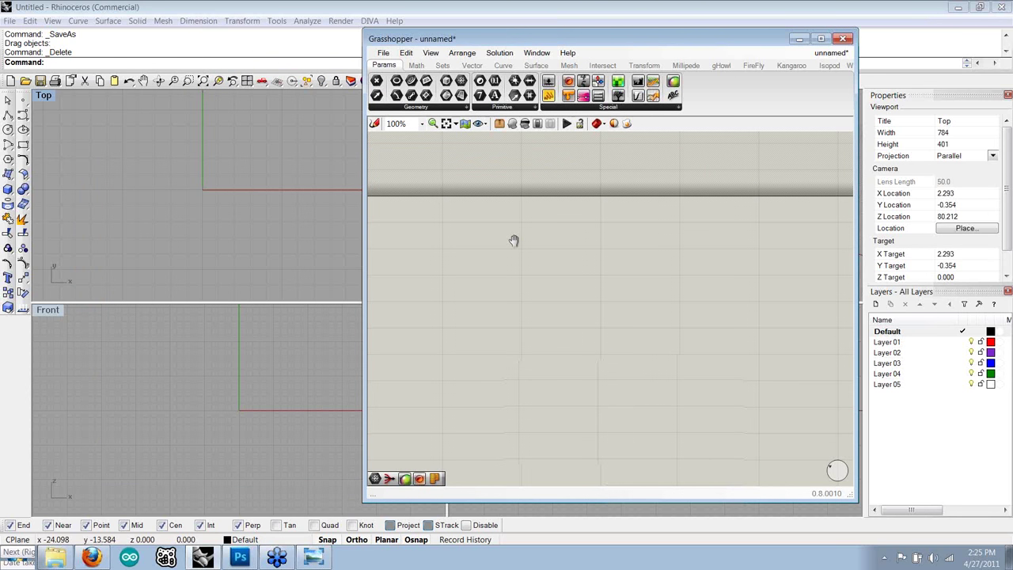
scroll(581, 242, down, 2)
right_drag(580, 242, 566, 241)
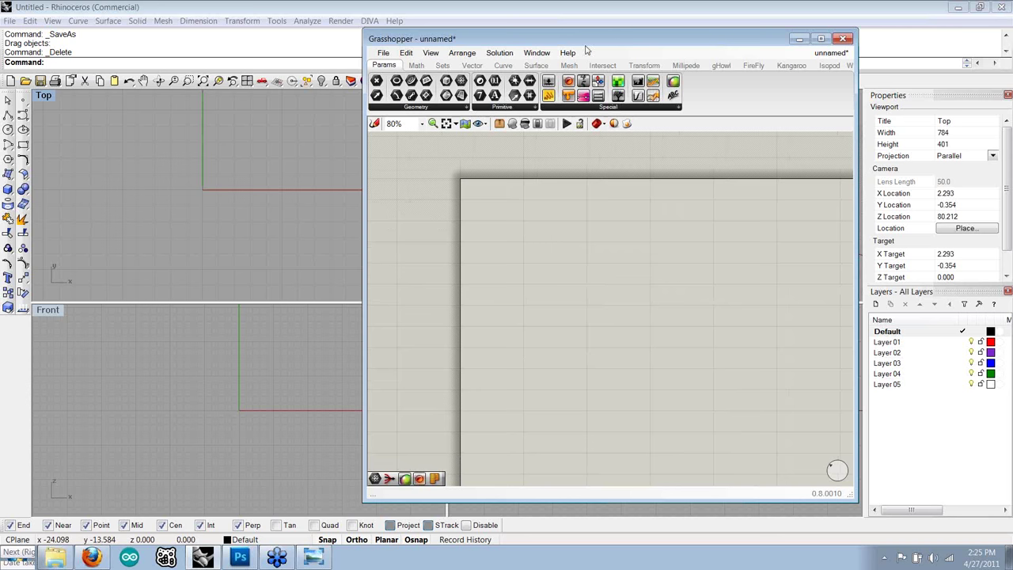
drag(603, 42, 684, 89)
right_drag(317, 143, 310, 154)
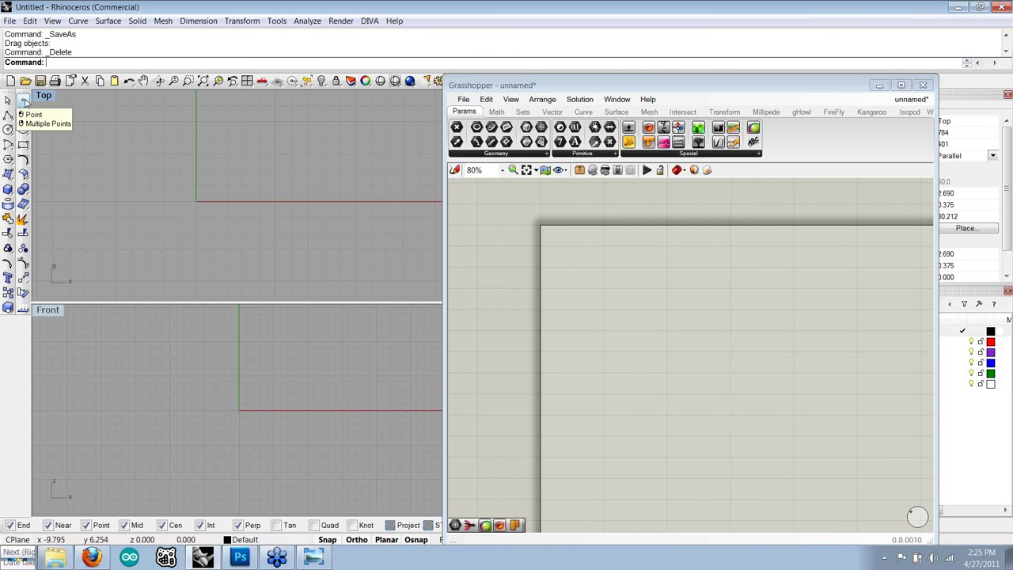
- Place two Rhino points in the Top viewport, one at 1,2 and one farther up and right, and move the Grasshopper window back
click(24, 100)
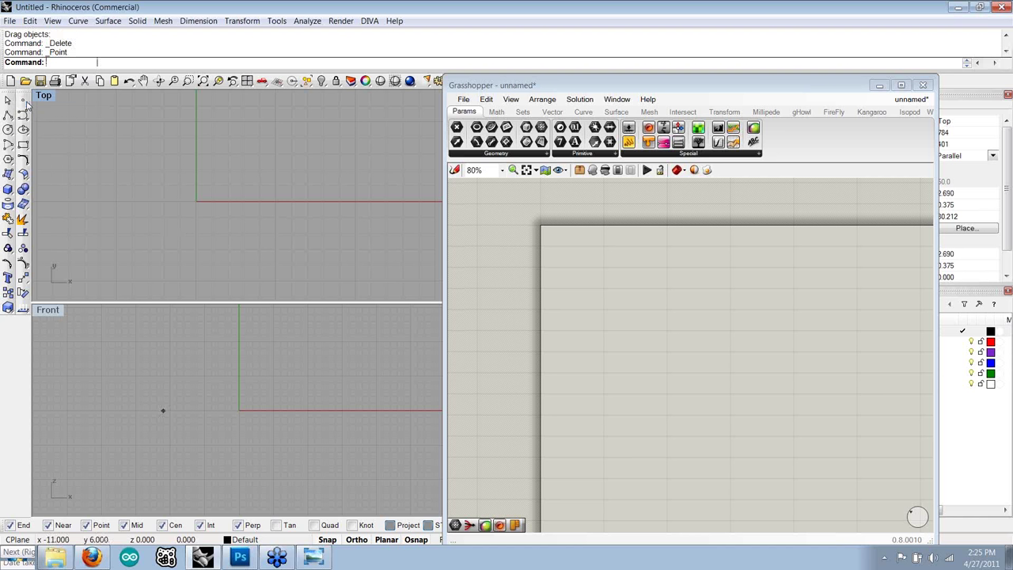
click(217, 172)
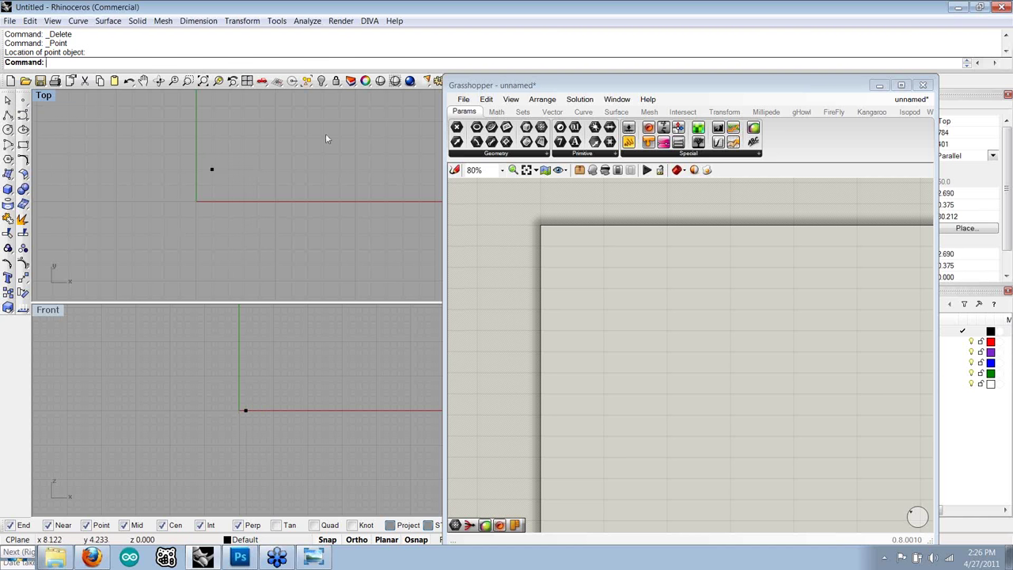
key(Return)
click(353, 121)
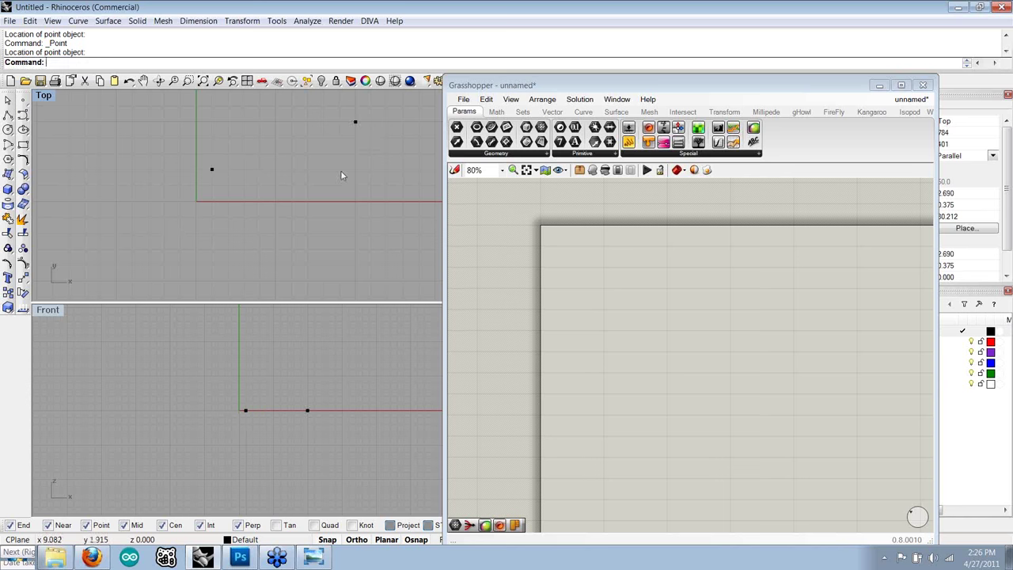
right_drag(335, 176, 231, 219)
click(610, 88)
drag(609, 88, 514, 76)
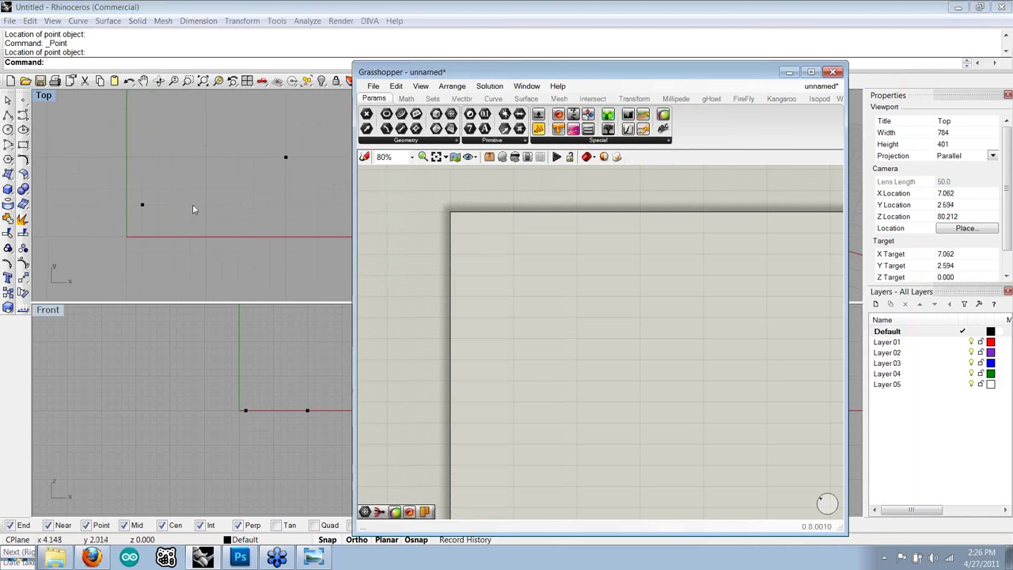
- Try dragging the Rhino point nearest the origin, returning it to 1,2, and deselect it
right_drag(192, 204, 169, 211)
click(119, 211)
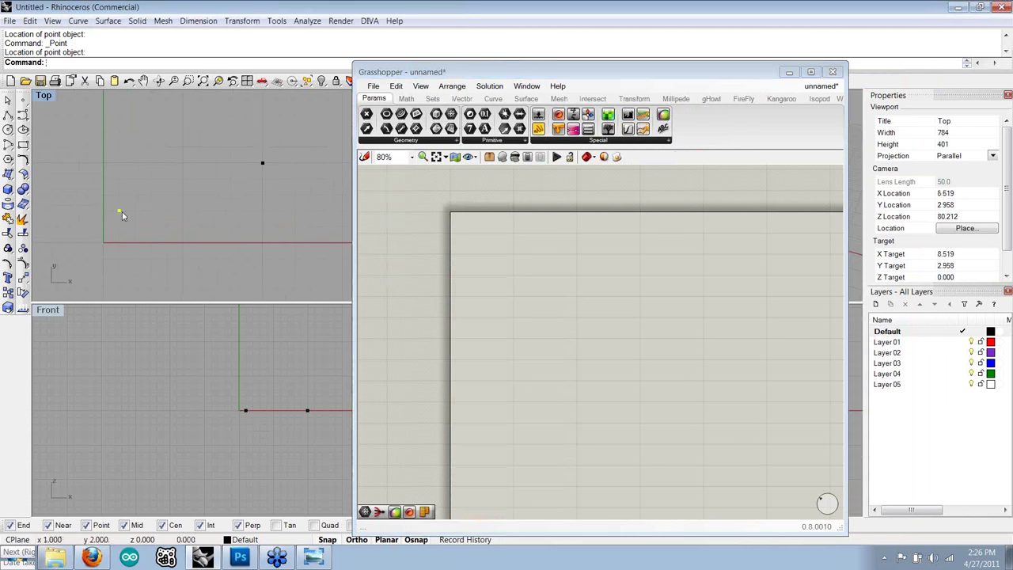
mouse_move(122, 211)
mouse_down()
mouse_move(131, 170)
mouse_move(122, 226)
mouse_move(119, 210)
mouse_up()
click(169, 224)
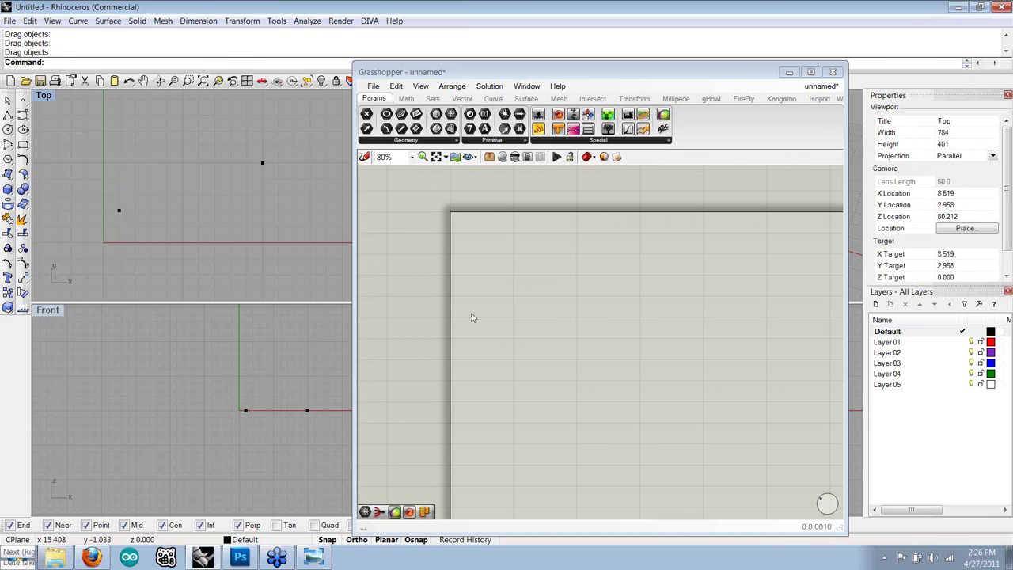
- Frame the two Rhino points more closely in the Top viewport
click(472, 317)
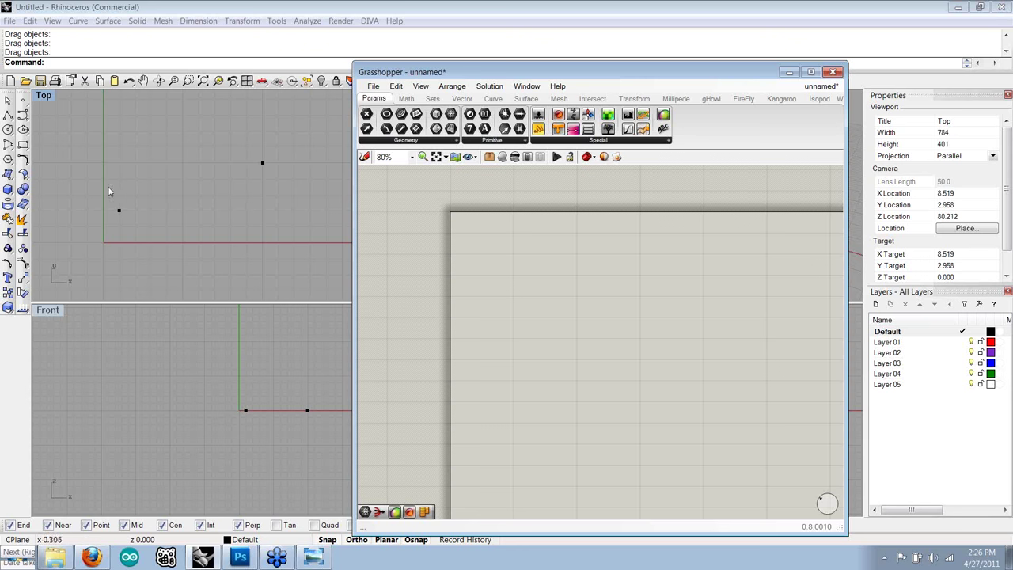
right_drag(108, 192, 107, 215)
scroll(147, 244, up, 2)
right_drag(172, 233, 172, 220)
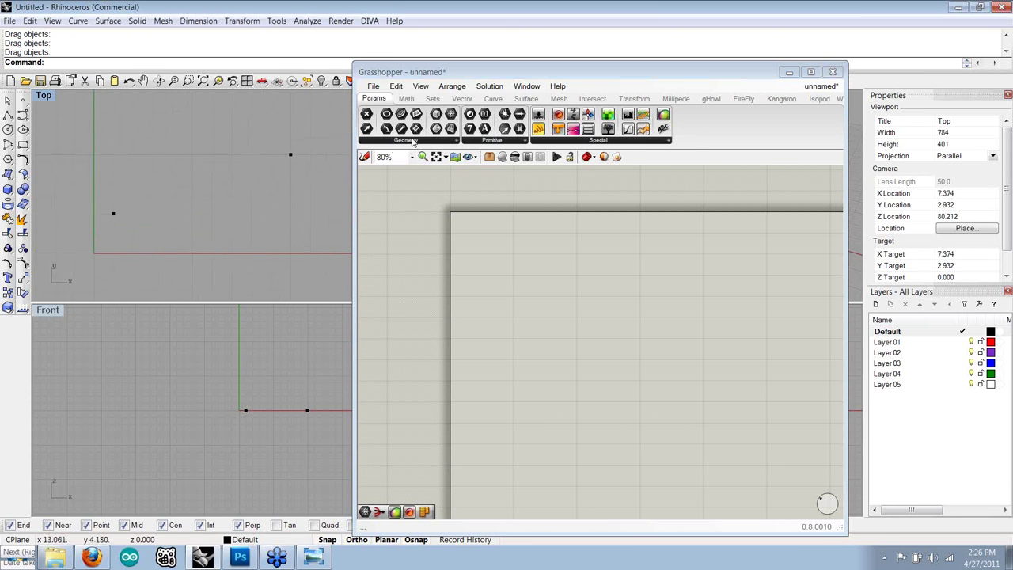
- Browse the primitive parameter types and add a geometry Point parameter near the upper-left corner of the Grasshopper canvas
click(498, 141)
click(501, 142)
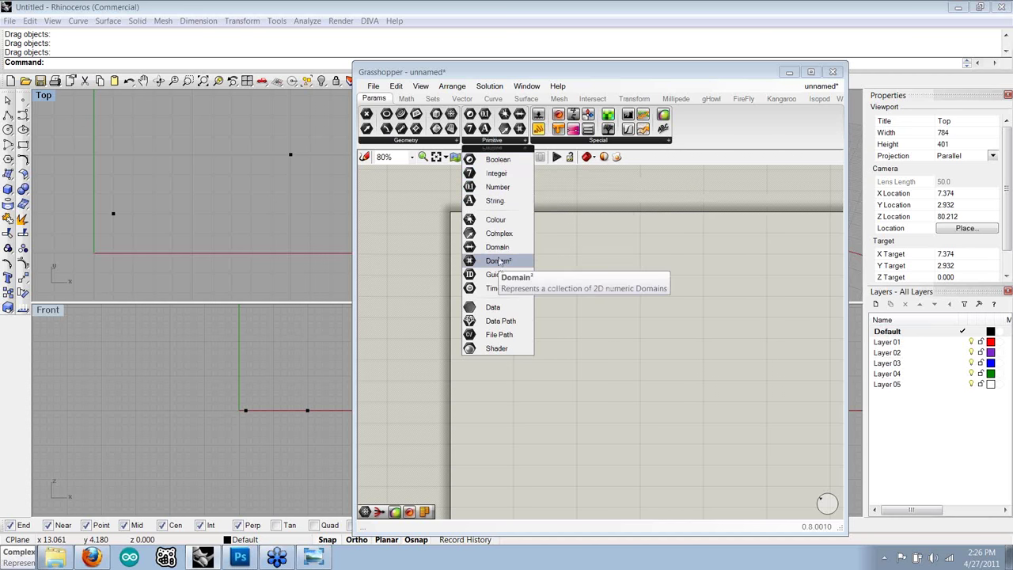
click(437, 141)
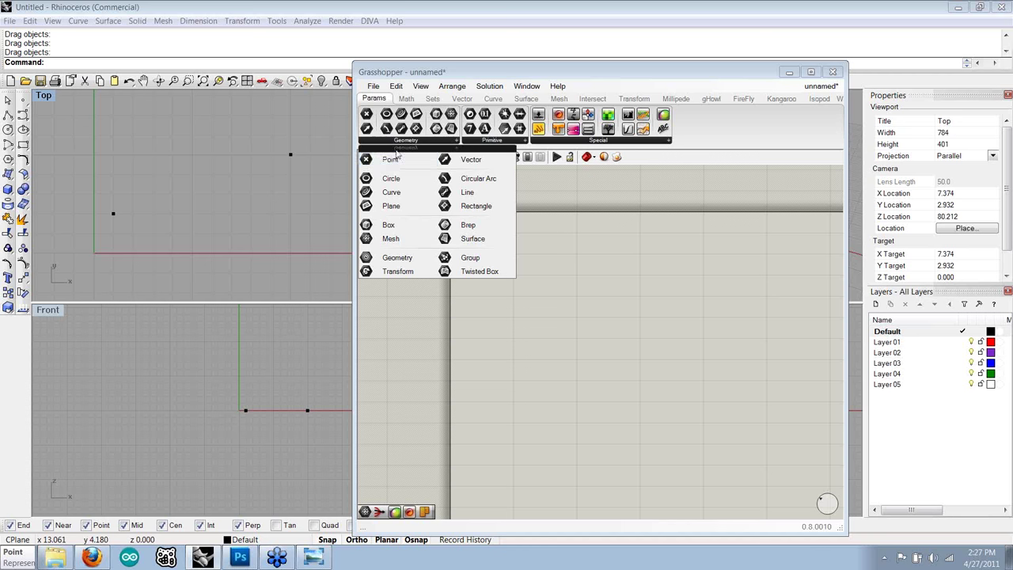
drag(396, 155, 517, 293)
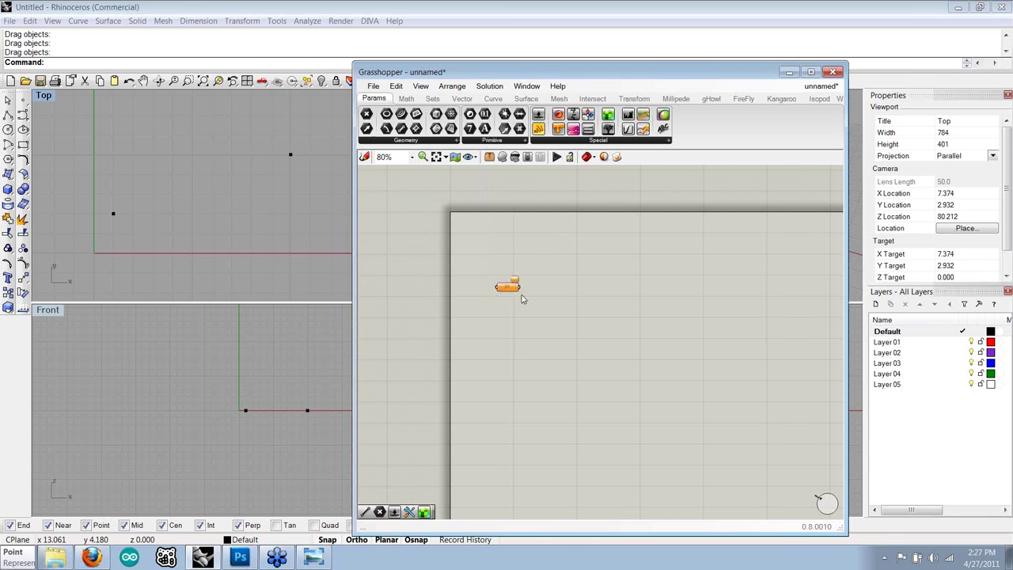
scroll(520, 295, up, 3)
click(519, 283)
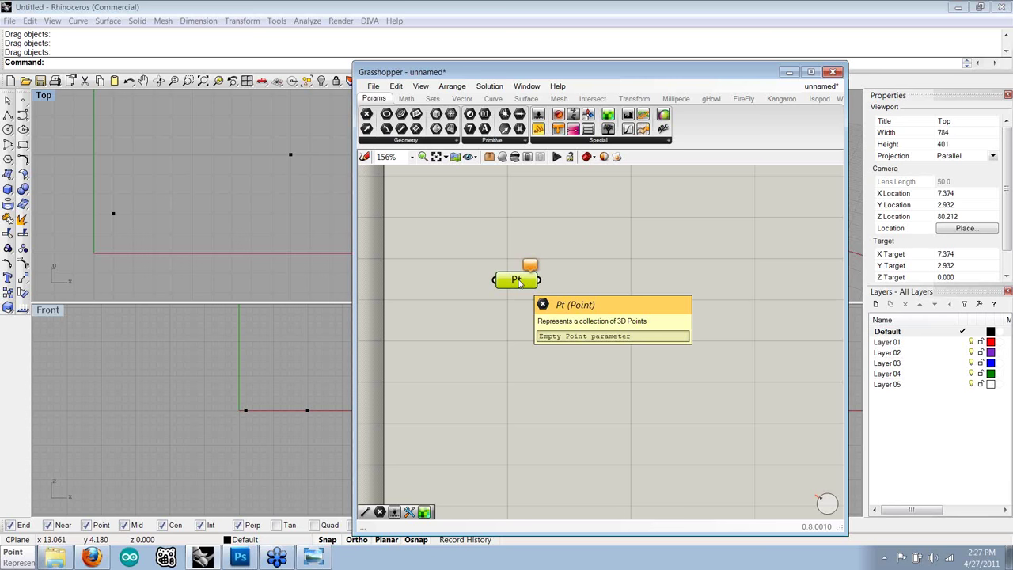
drag(517, 284, 531, 282)
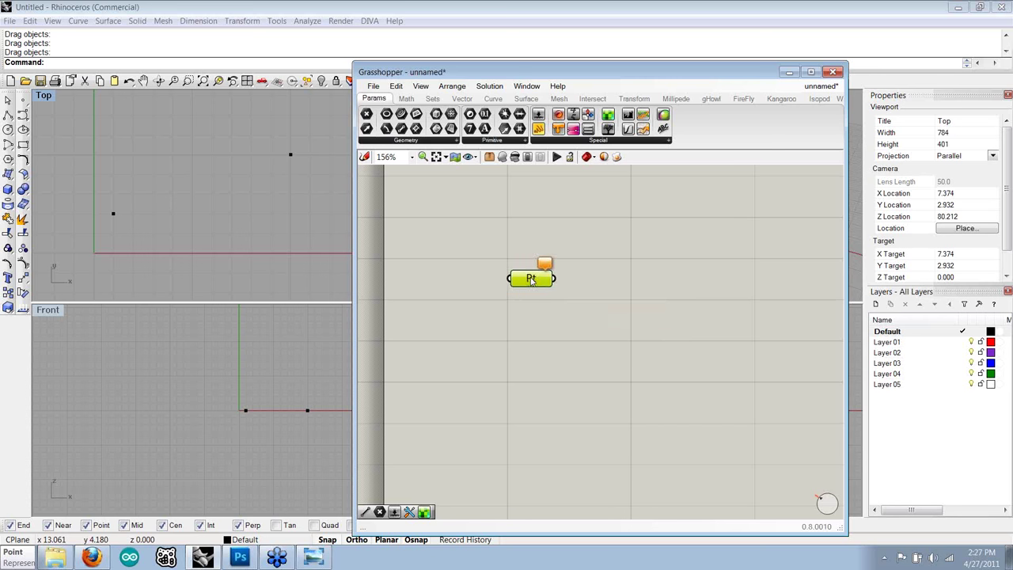
- Set the Point parameter to reference one Rhino point, using type Point and the point nearest the origin
right_click(531, 279)
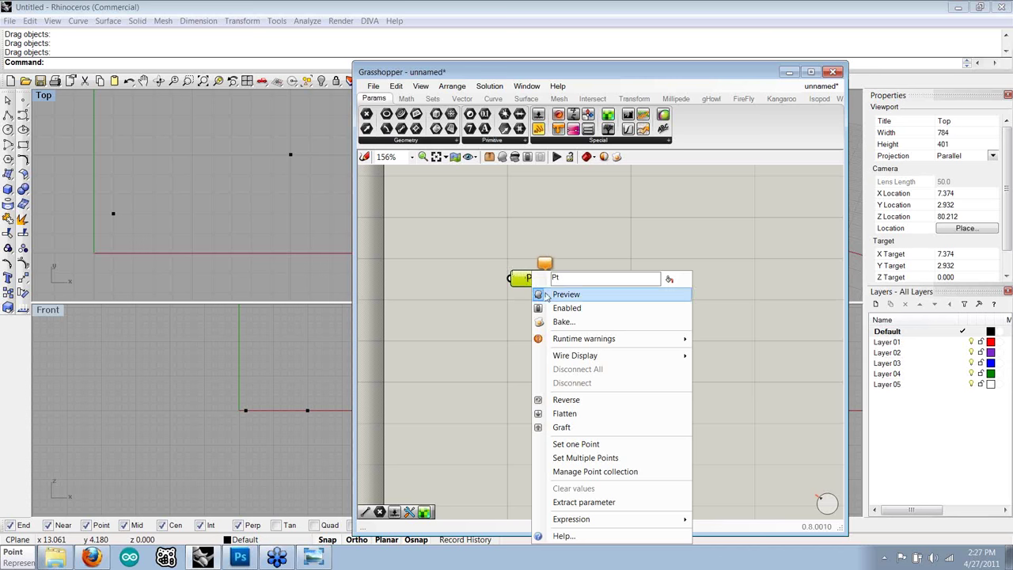
click(575, 445)
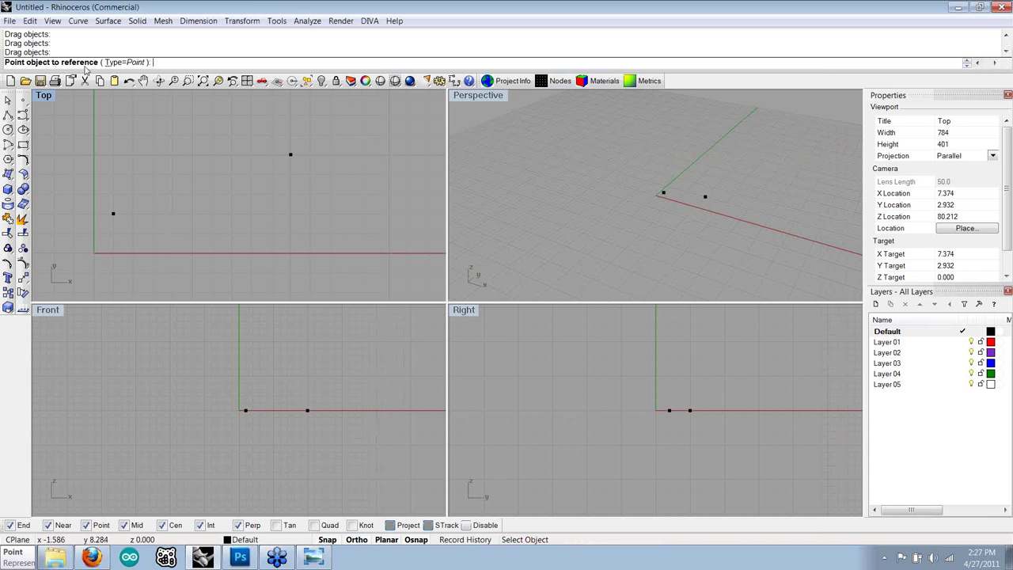
click(137, 65)
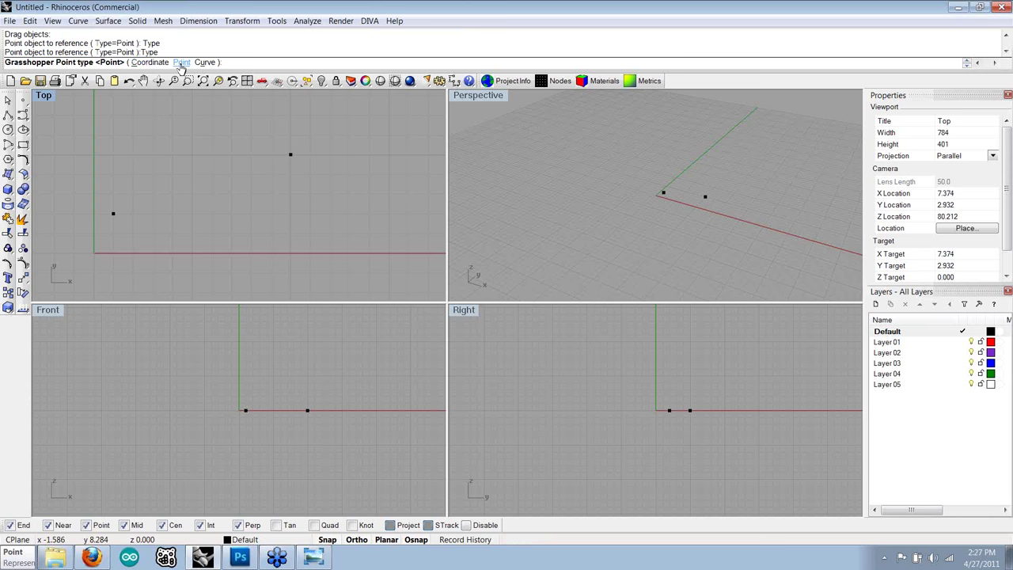
click(178, 64)
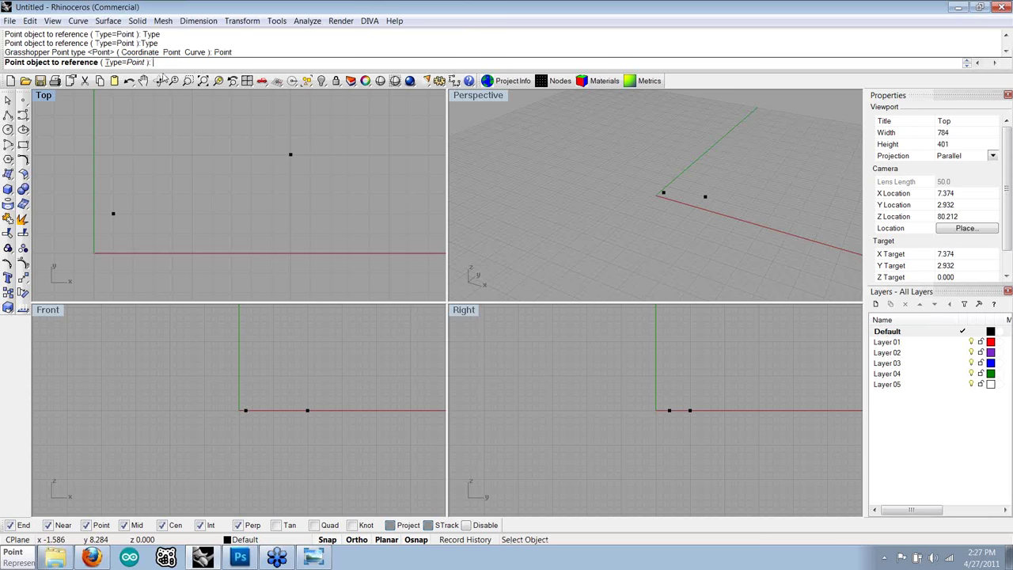
click(113, 210)
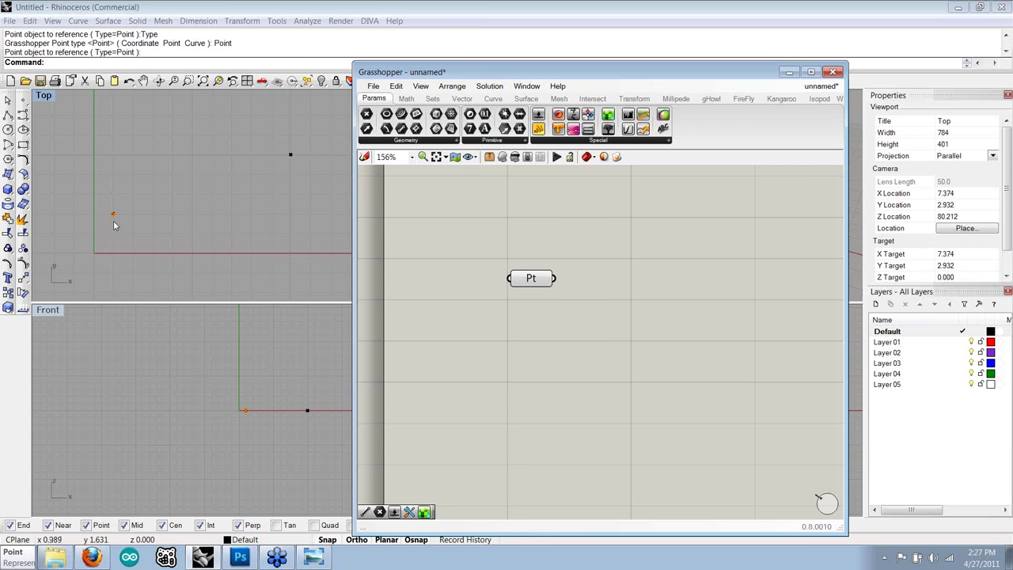
- Change the document preview colours to red for normal geometry and green for selected geometry
scroll(113, 225, up, 1)
scroll(188, 241, down, 1)
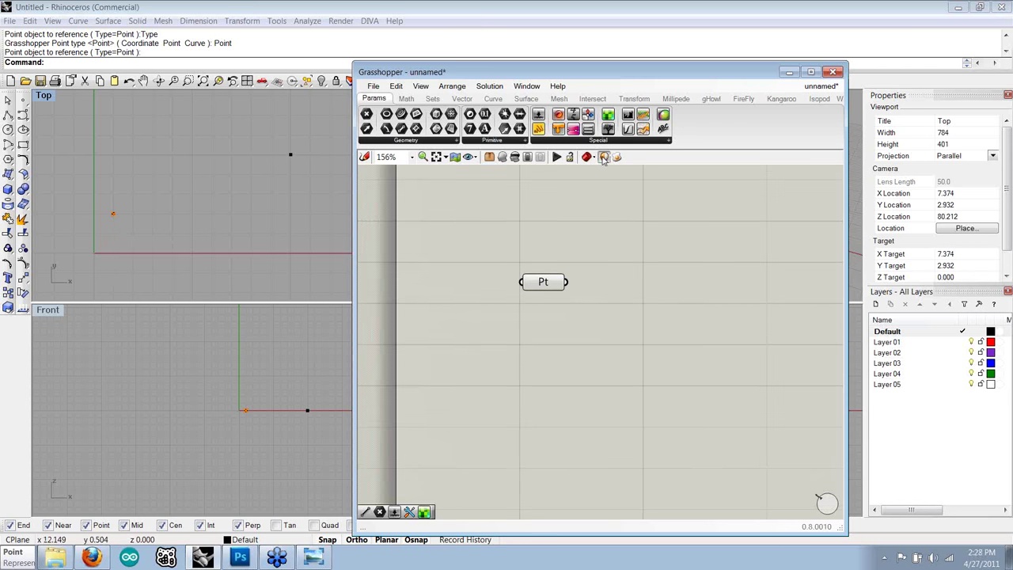
click(604, 156)
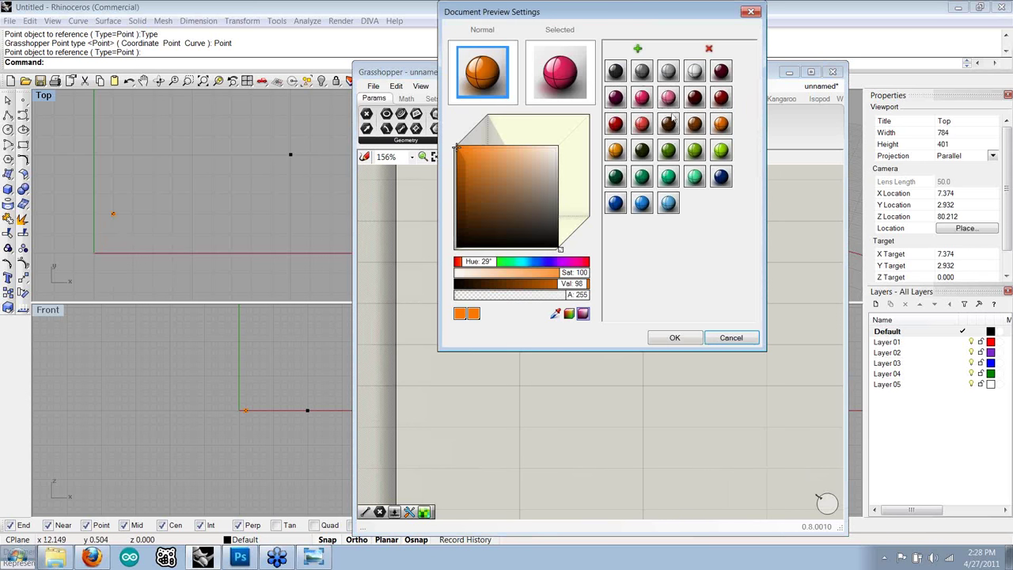
drag(615, 124, 484, 79)
drag(695, 149, 560, 75)
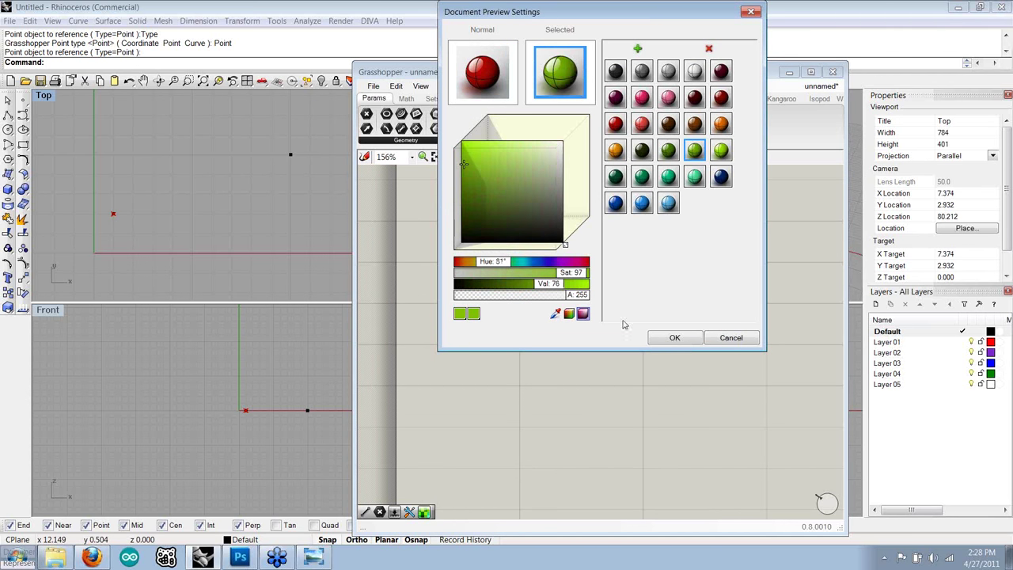
click(661, 339)
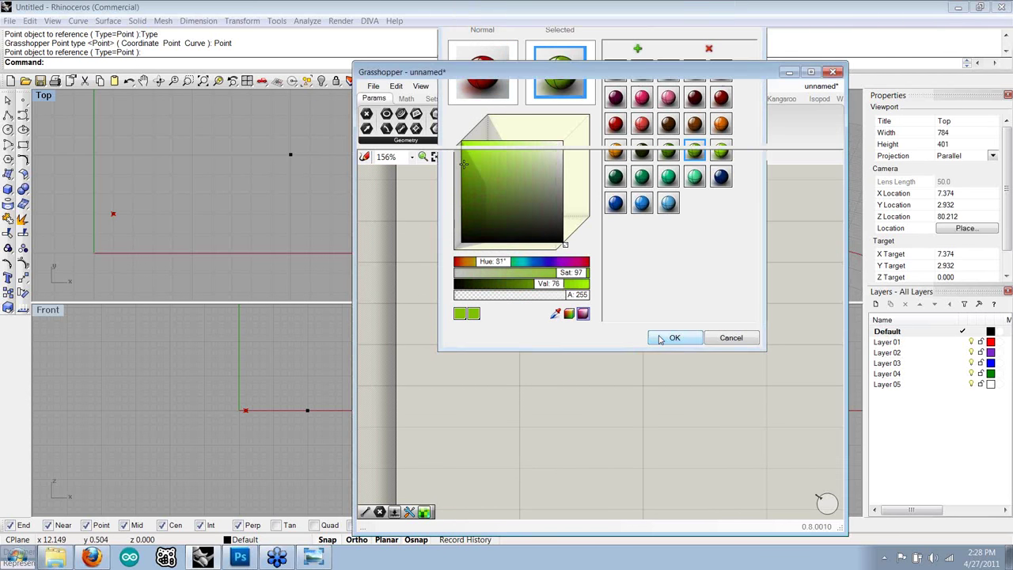
- Move the referenced Rhino point up and down in the Top viewport, leave it at about 1,1, and deselect it
right_drag(108, 213, 108, 235)
scroll(106, 247, up, 2)
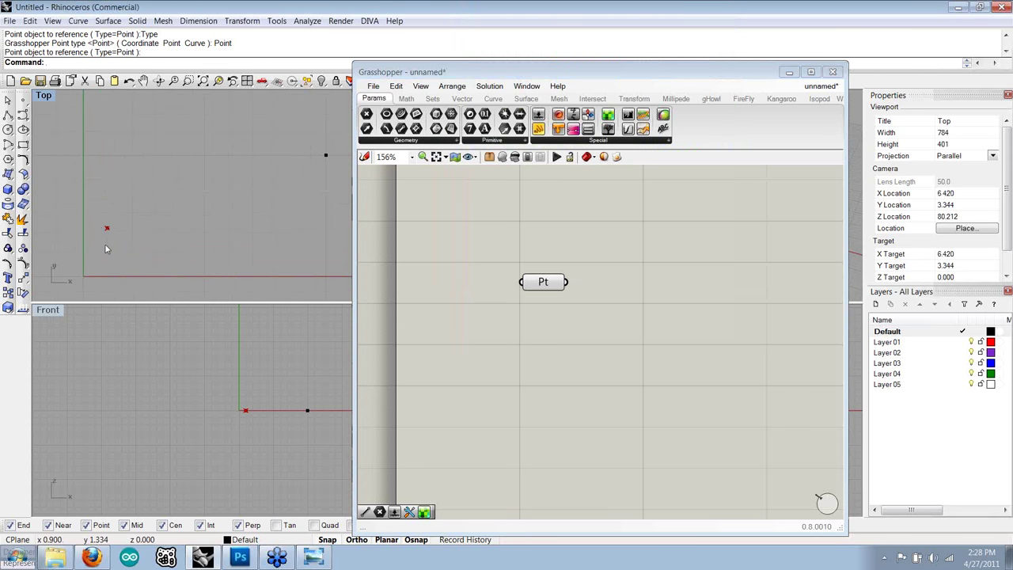
scroll(123, 239, down, 1)
click(101, 237)
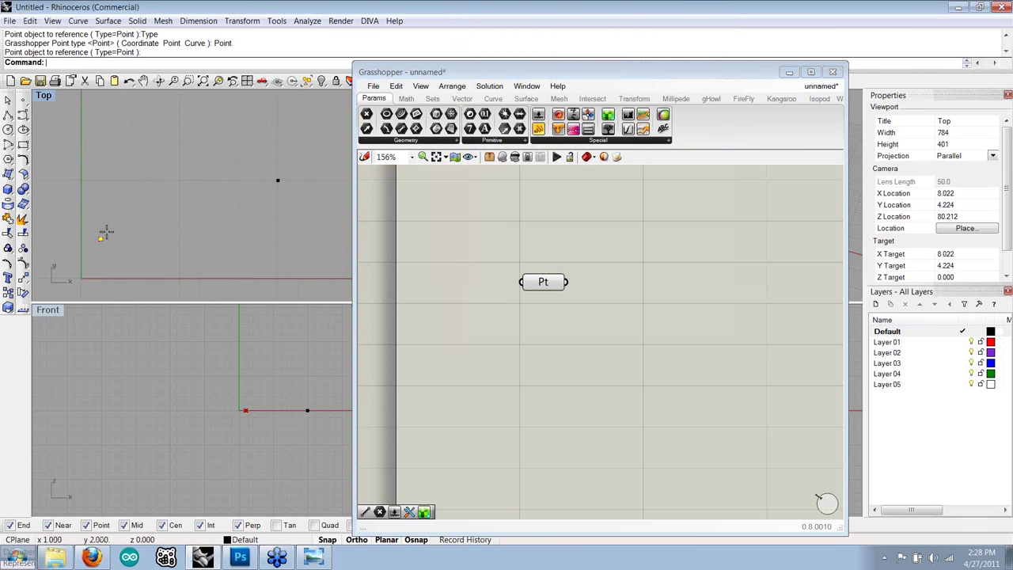
mouse_move(106, 231)
mouse_down()
mouse_move(154, 243)
mouse_move(158, 222)
mouse_move(106, 246)
mouse_move(100, 219)
mouse_up()
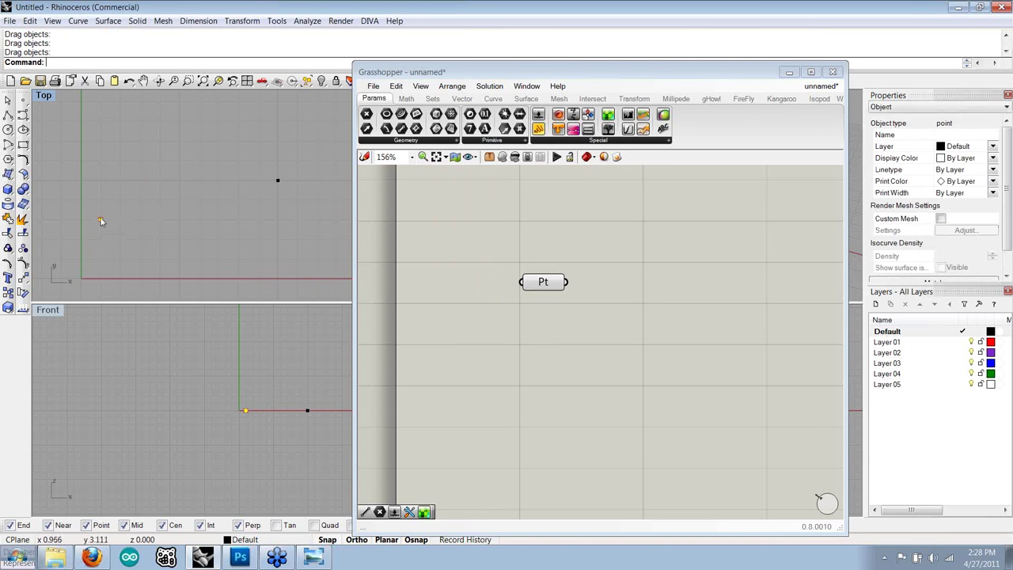
drag(108, 254, 100, 258)
drag(101, 260, 104, 221)
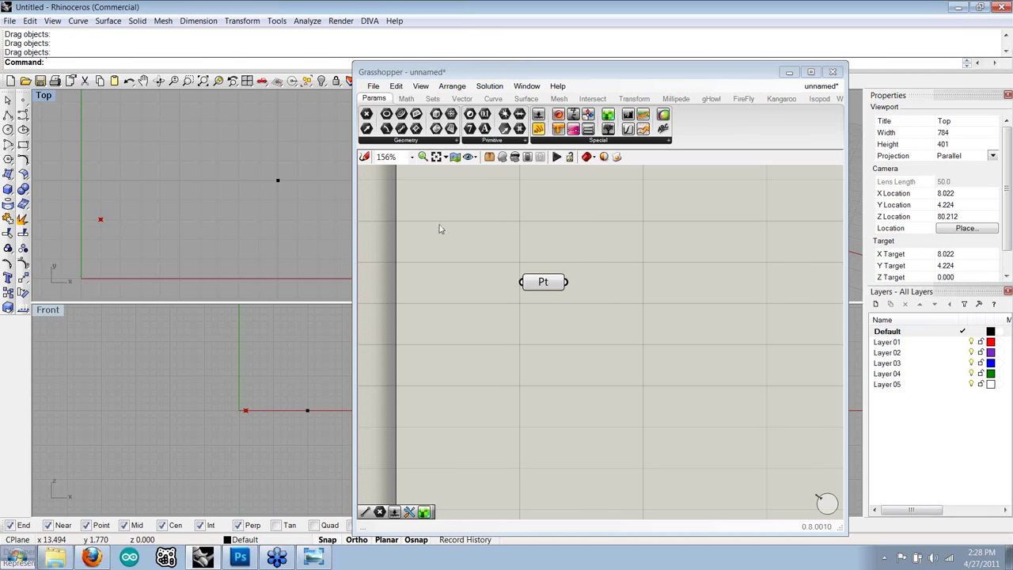
right_drag(580, 282, 542, 325)
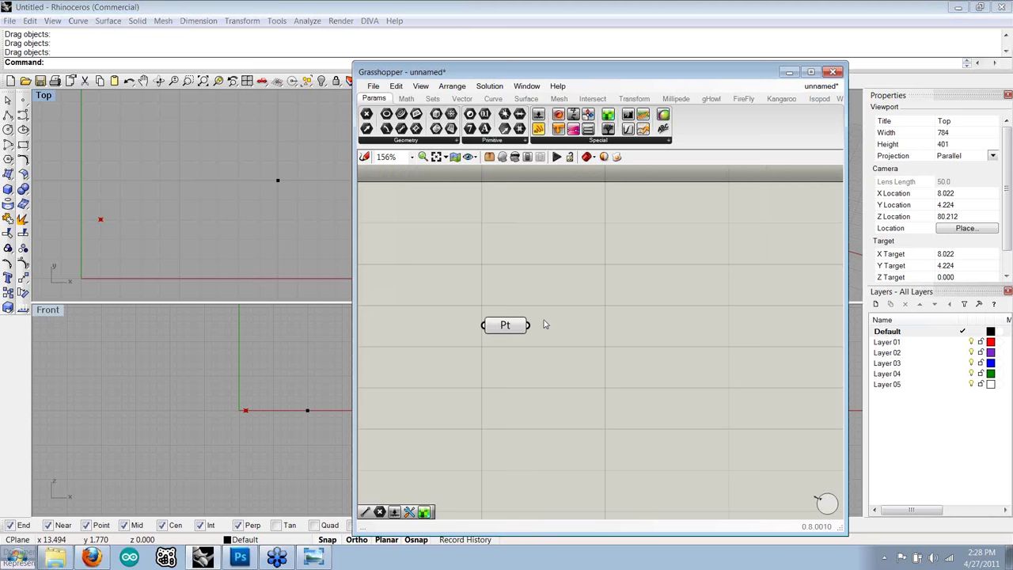
drag(101, 221, 101, 258)
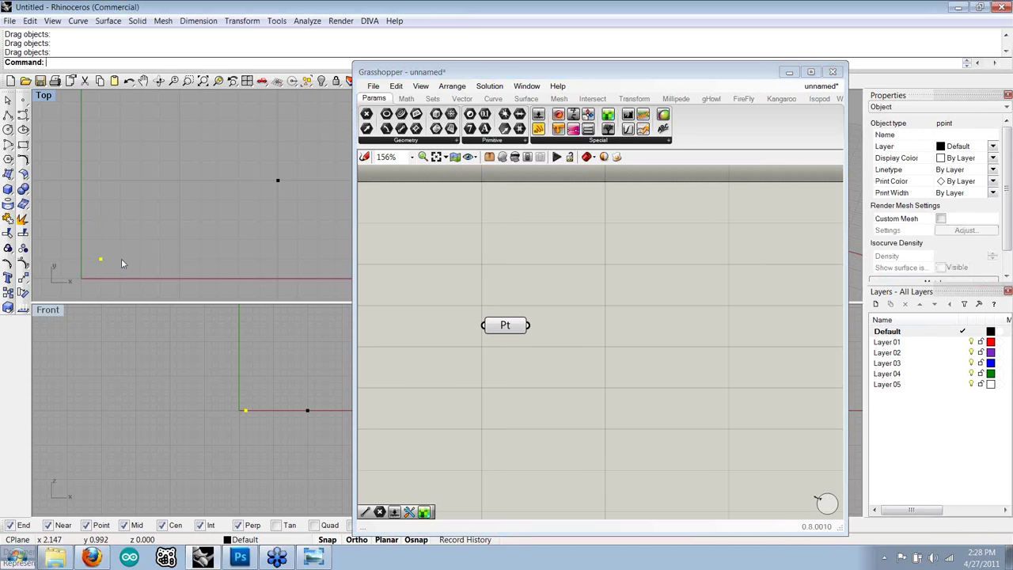
click(547, 341)
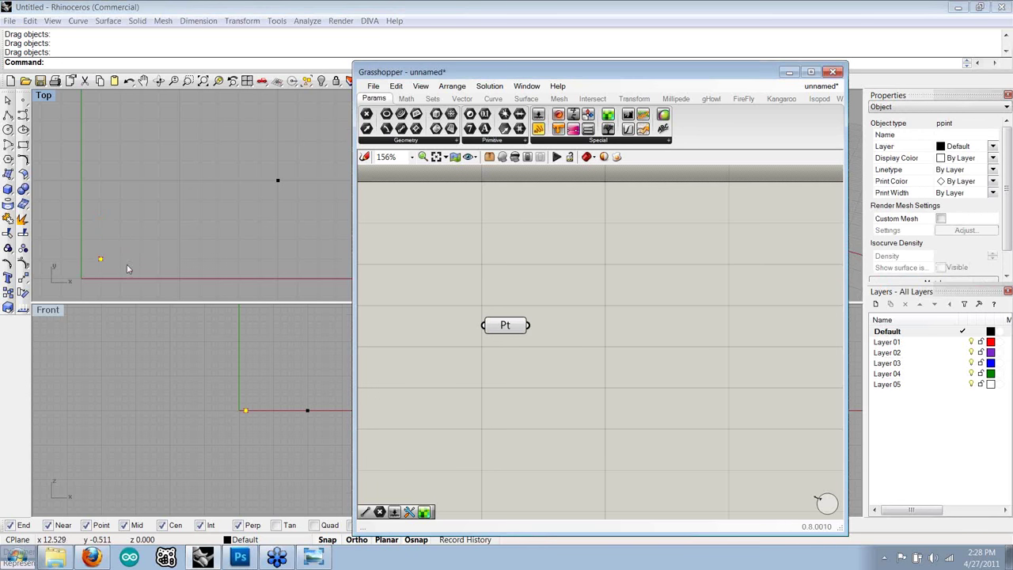
- Duplicate the Point parameter just below the original and set the copy to reference the Rhino point farther from the origin
click(504, 325)
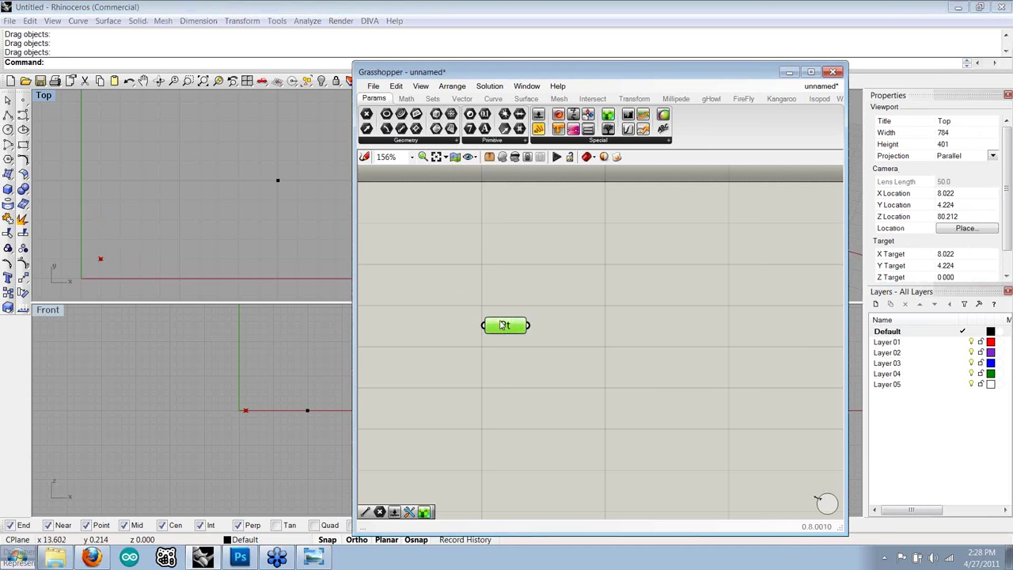
drag(505, 325, 454, 311)
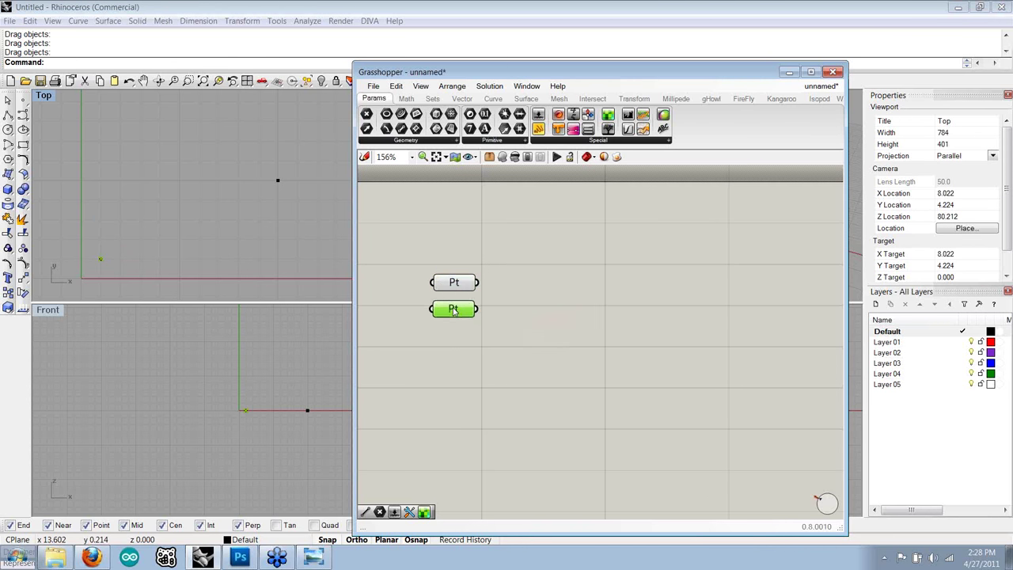
click(455, 326)
right_click(455, 313)
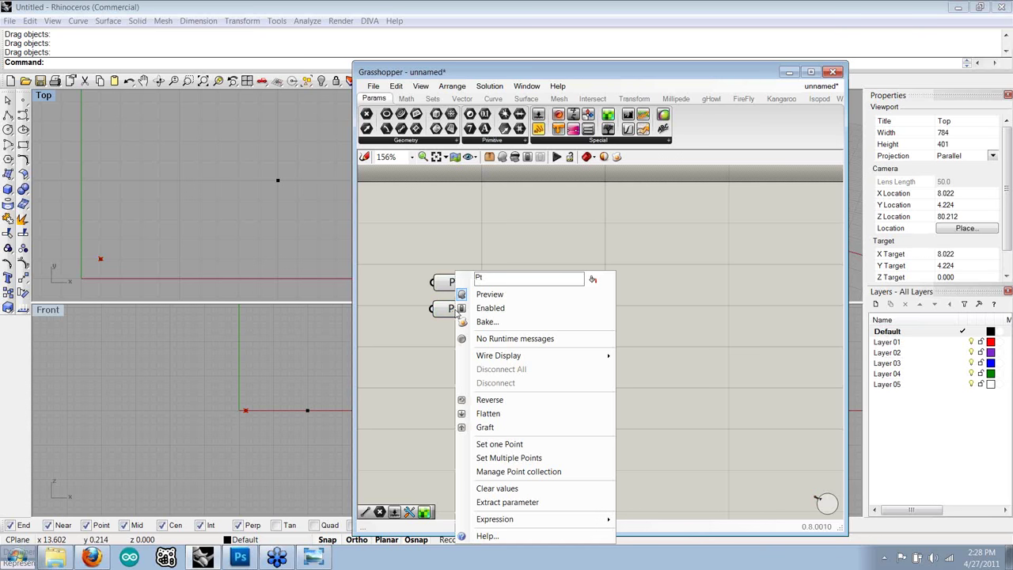
click(511, 445)
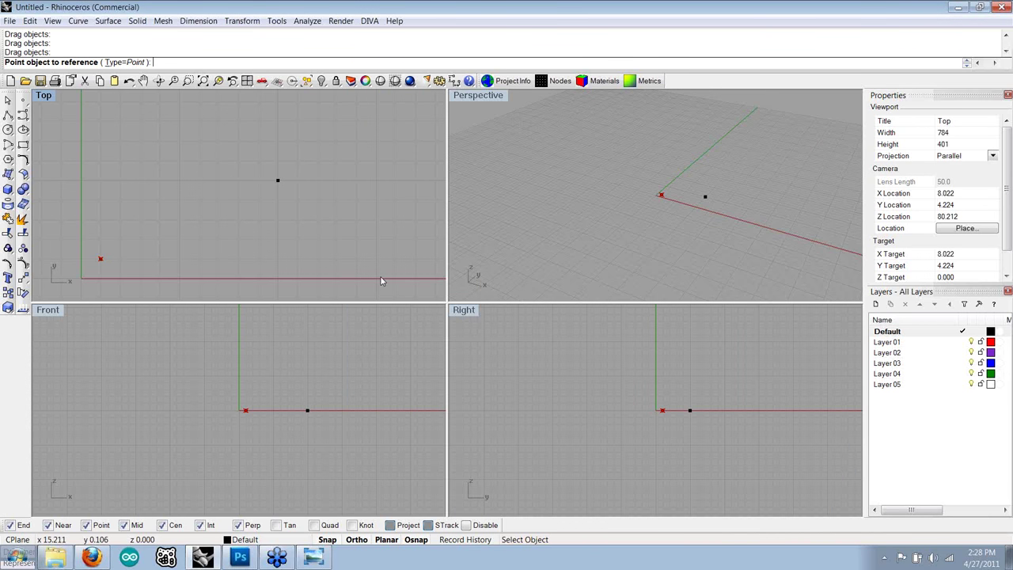
click(278, 181)
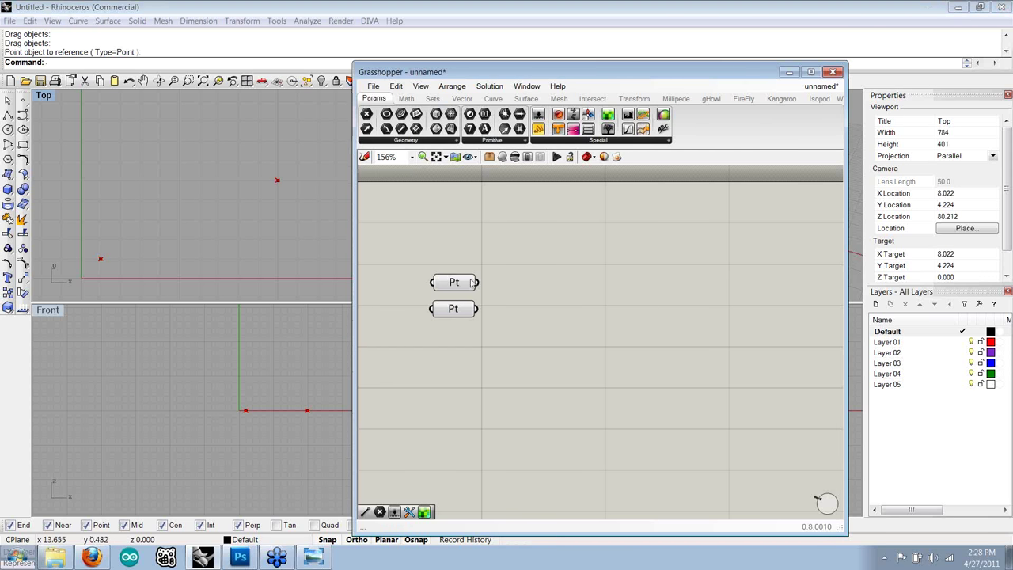
- Select each Point parameter in turn to check which Rhino point it references, and clear the selection
click(454, 284)
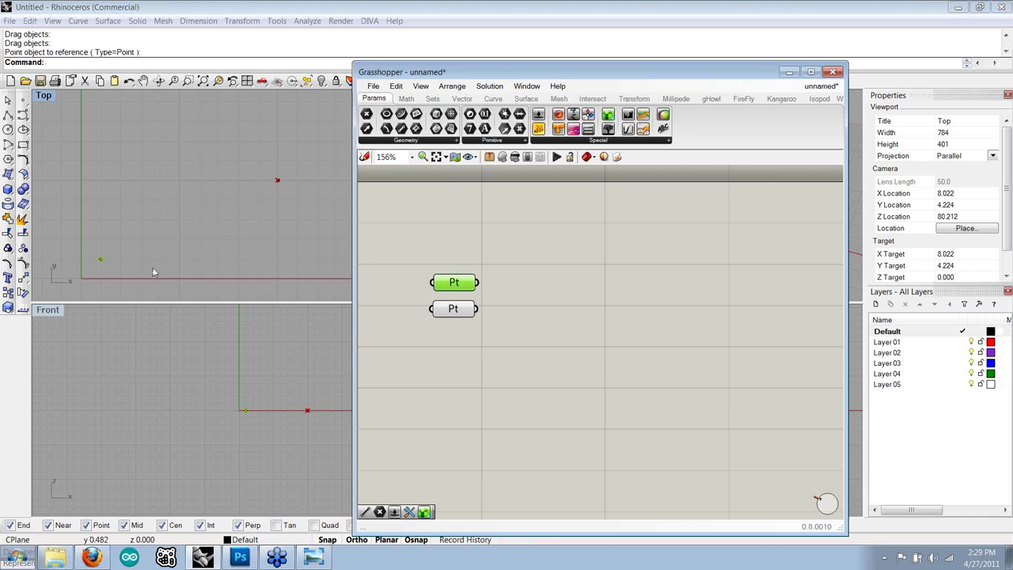
click(454, 308)
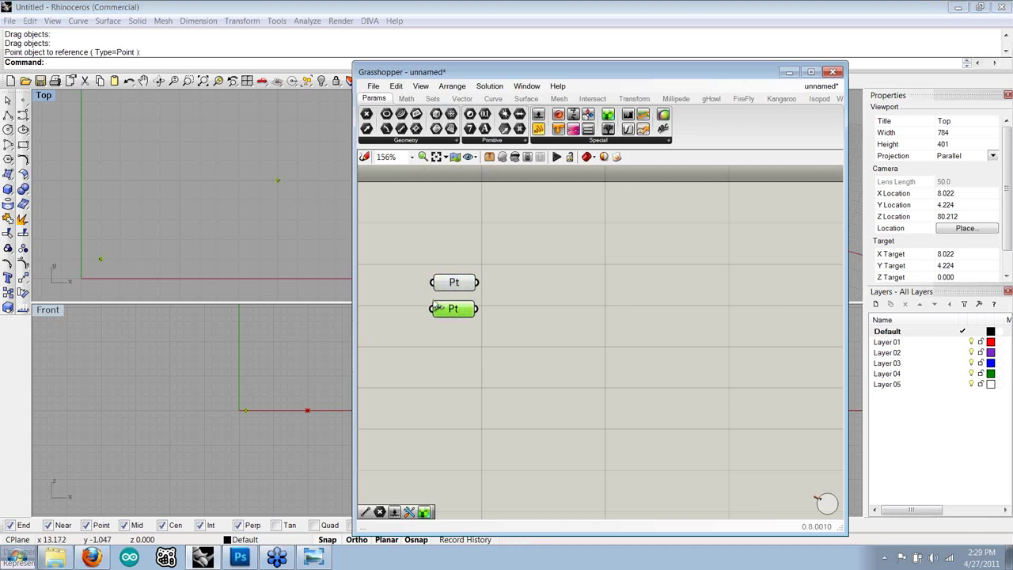
click(573, 317)
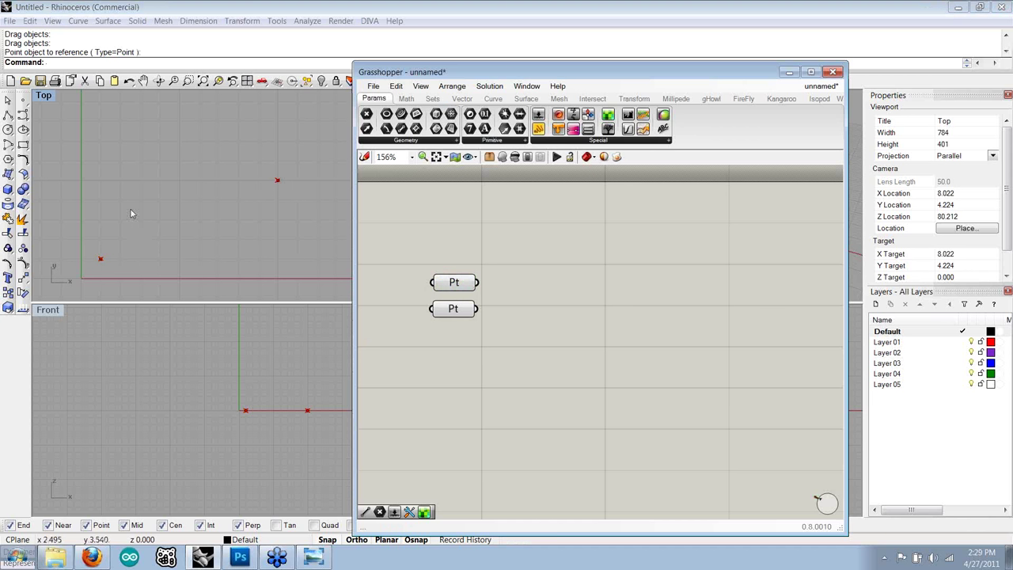
- Maximize Rhino's Top viewport and frame both referenced points in the area beside the Grasshopper window
right_drag(187, 187, 156, 176)
right_drag(165, 218, 186, 205)
double_click(44, 95)
right_drag(233, 247, 126, 286)
scroll(127, 286, down, 4)
right_drag(190, 298, 164, 323)
scroll(164, 324, down, 2)
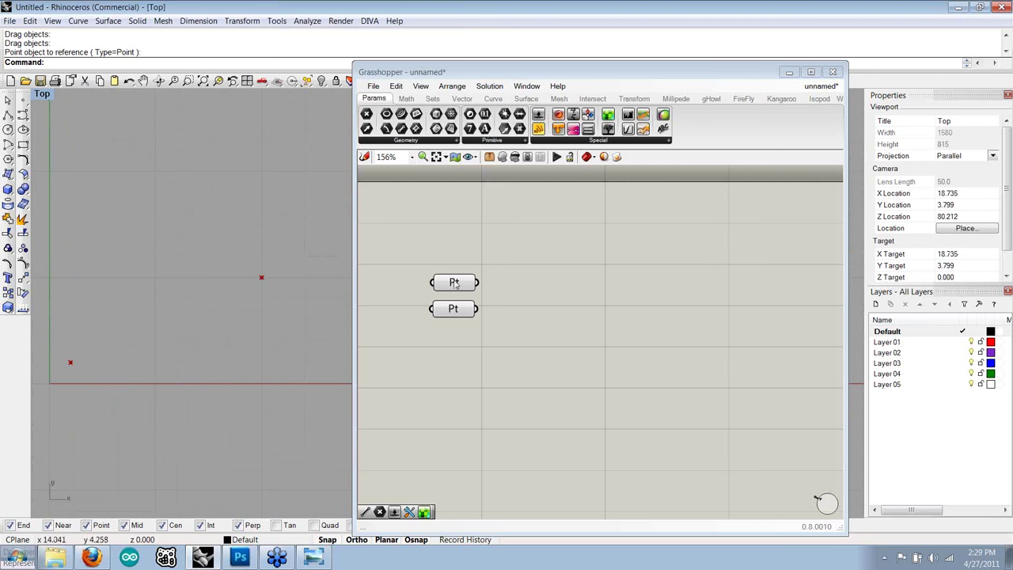
- Add a Line component beside the two Point parameters and connect the upper one to input A and the lower one to B
mouse_move(456, 284)
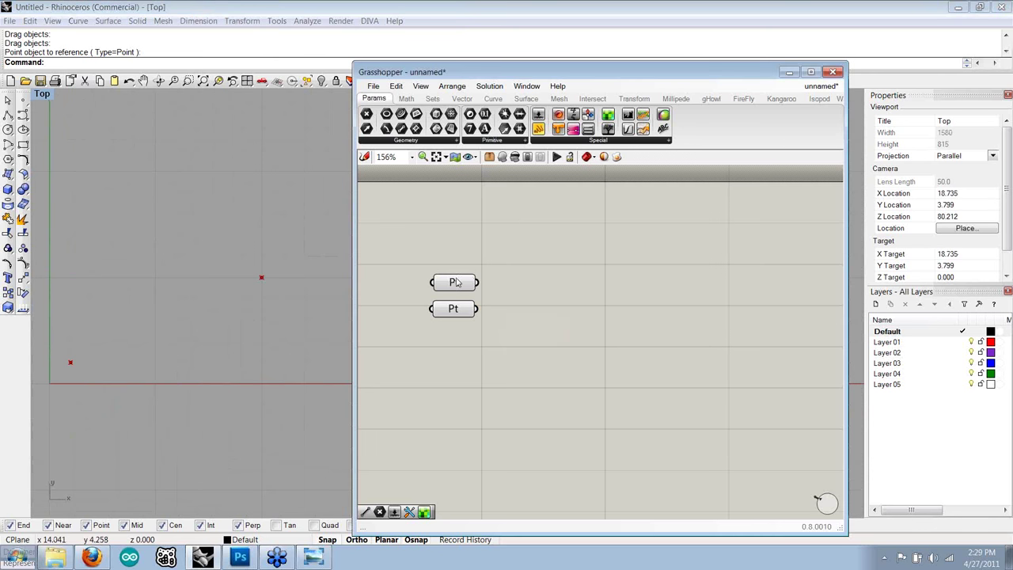
click(455, 285)
click(499, 244)
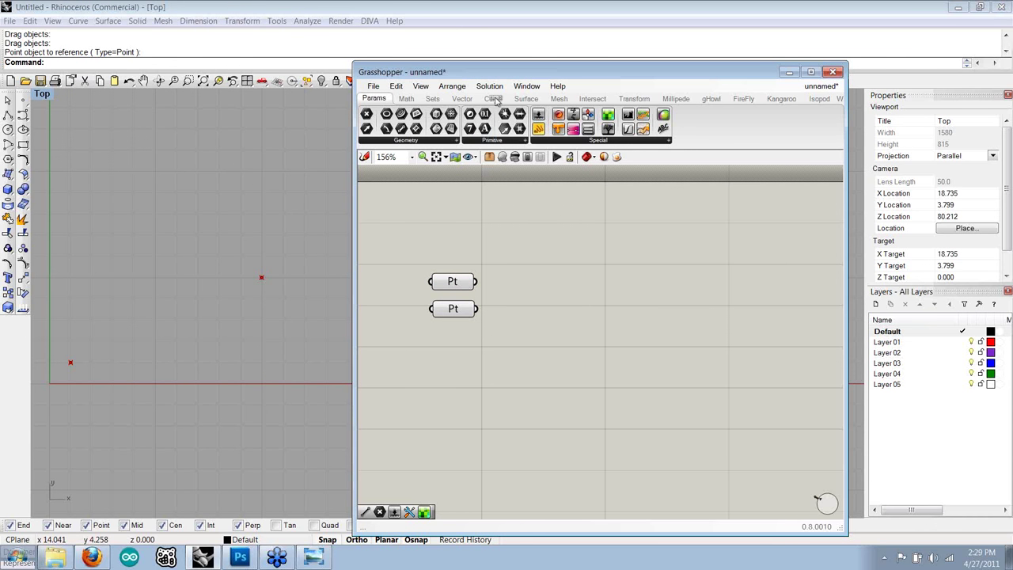
click(493, 98)
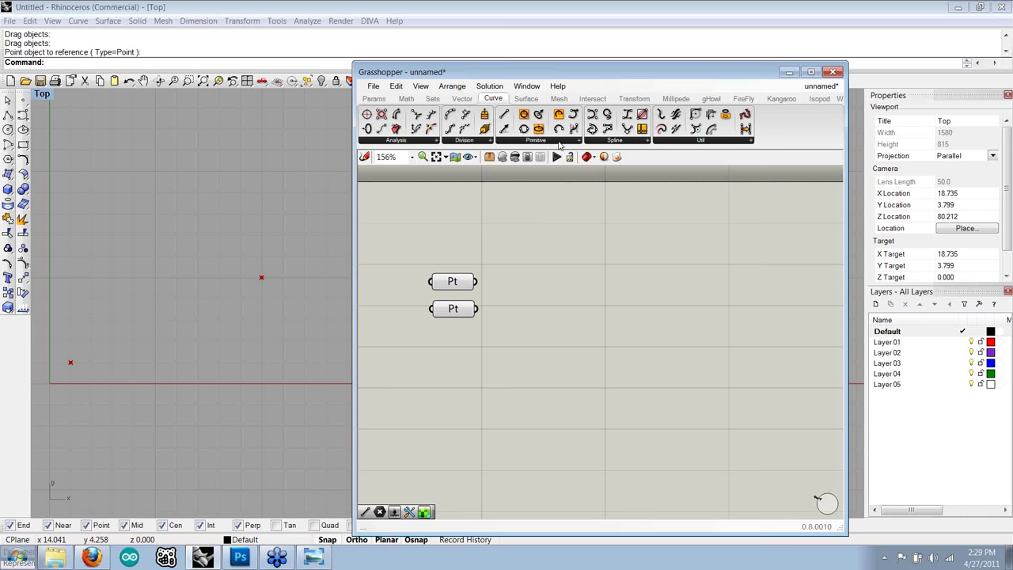
click(559, 143)
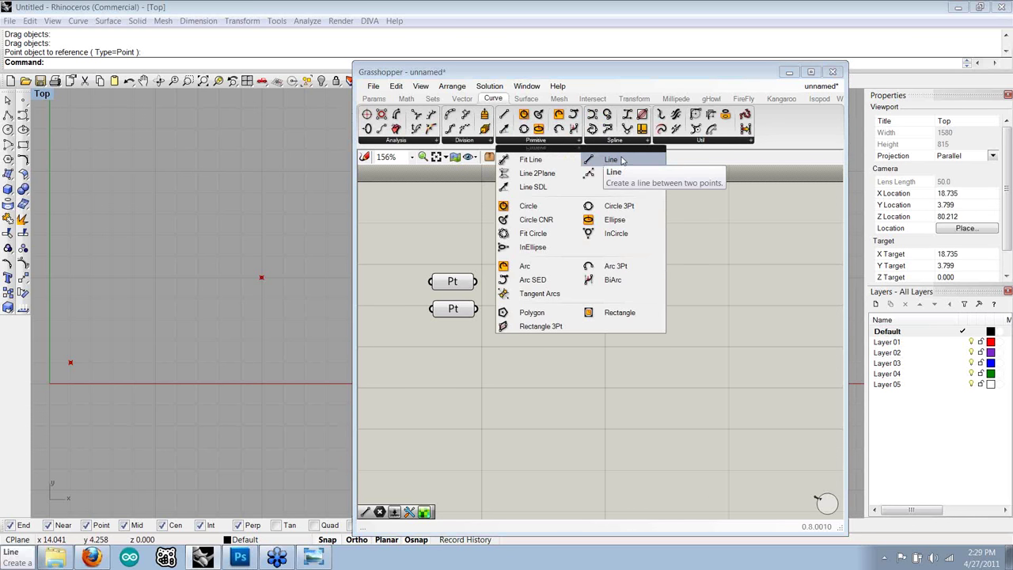
drag(622, 161, 539, 304)
click(532, 267)
click(539, 336)
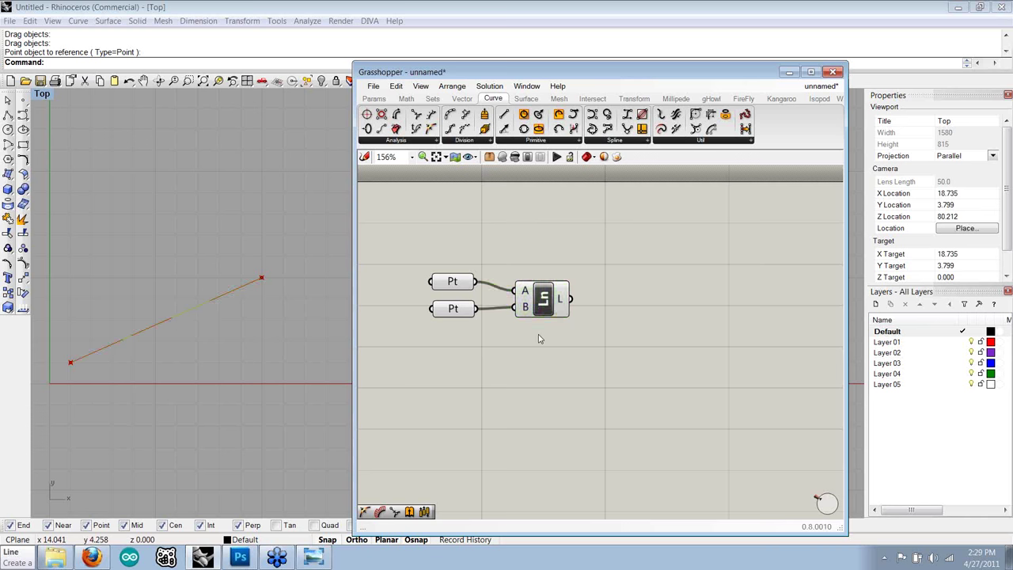
- Move the farther Rhino point slightly toward the other one in the Top viewport, and align the Point parameters with the Line inputs
click(278, 337)
right_drag(128, 354, 154, 315)
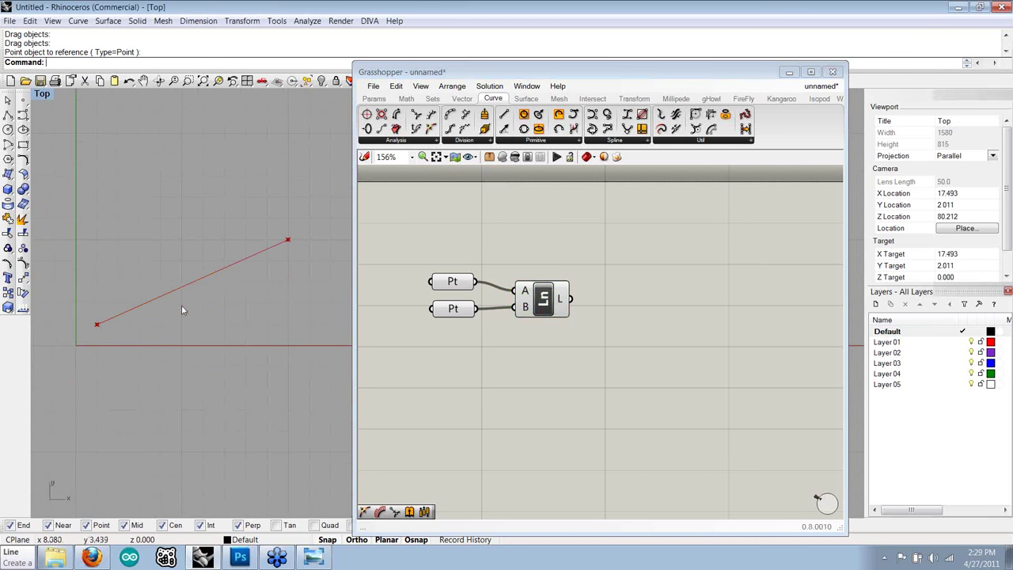
mouse_move(288, 242)
mouse_down()
mouse_move(254, 221)
mouse_move(248, 238)
mouse_move(289, 241)
mouse_move(287, 300)
mouse_move(283, 242)
mouse_move(246, 236)
mouse_move(272, 250)
mouse_up()
click(284, 239)
drag(456, 310, 454, 296)
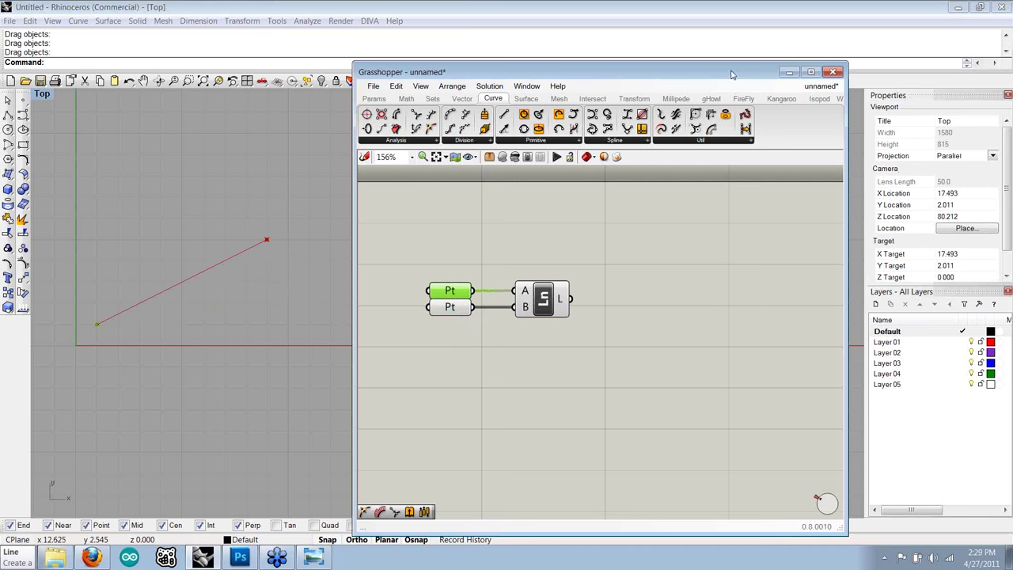
- Restore Rhino's four-viewport layout, and move the Grasshopper window aside so the line is framed in the Perspective viewport
drag(733, 74, 41, 97)
double_click(41, 95)
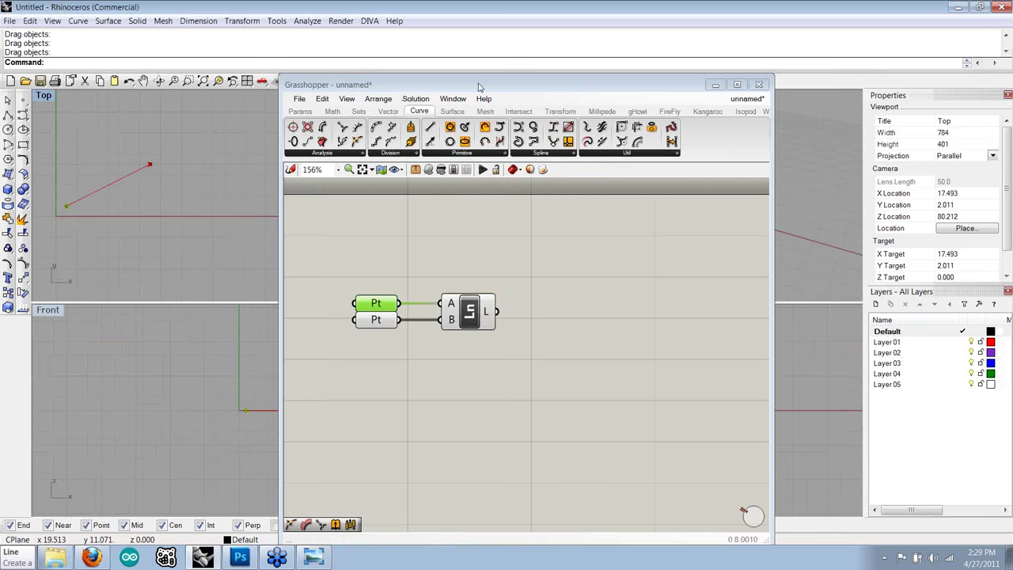
drag(478, 87, 230, 77)
scroll(682, 194, up, 8)
right_drag(682, 194, 676, 237)
click(261, 335)
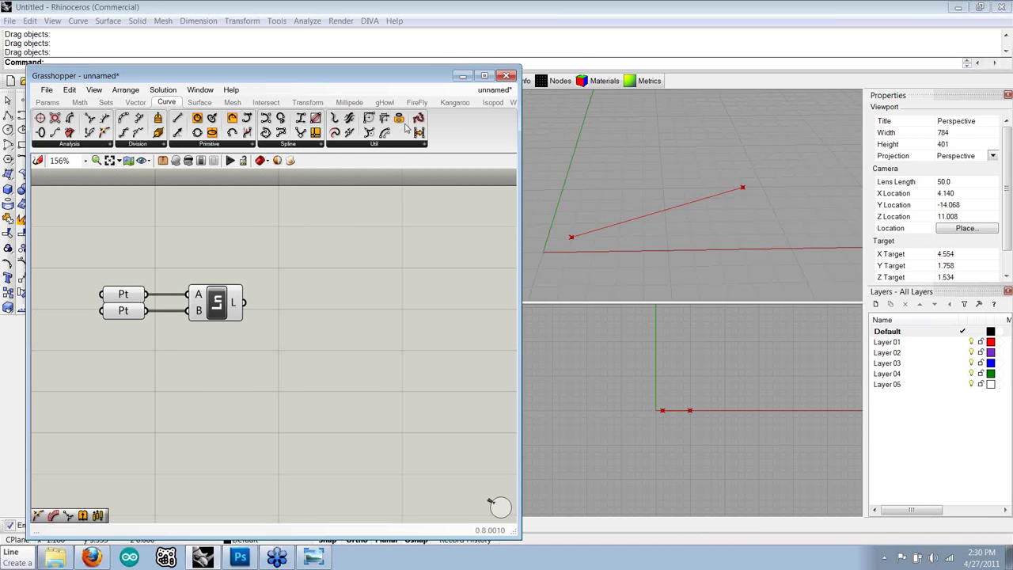
- Add a Move component beside the Line component and connect the line output L to its geometry input G
click(309, 102)
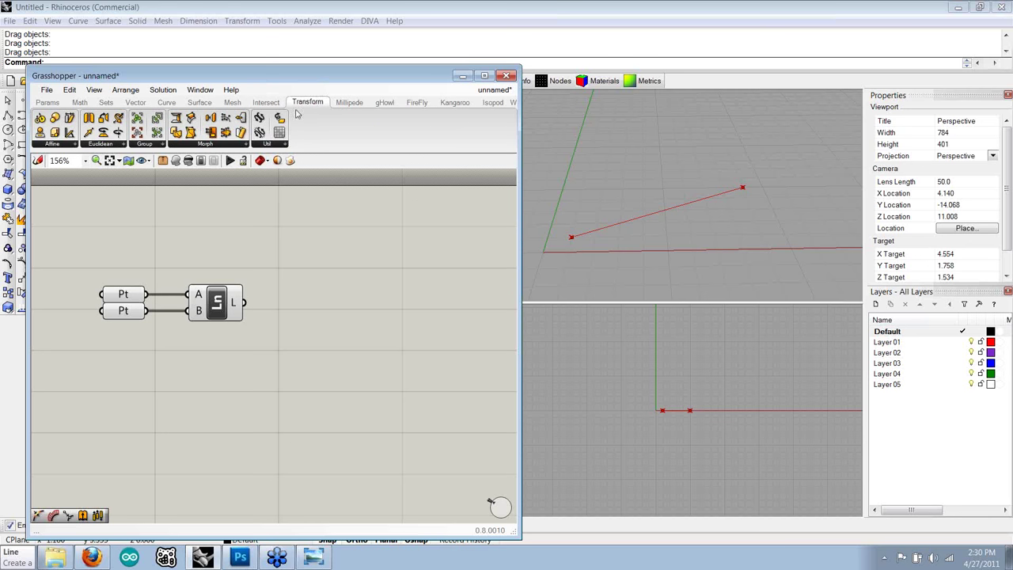
click(111, 146)
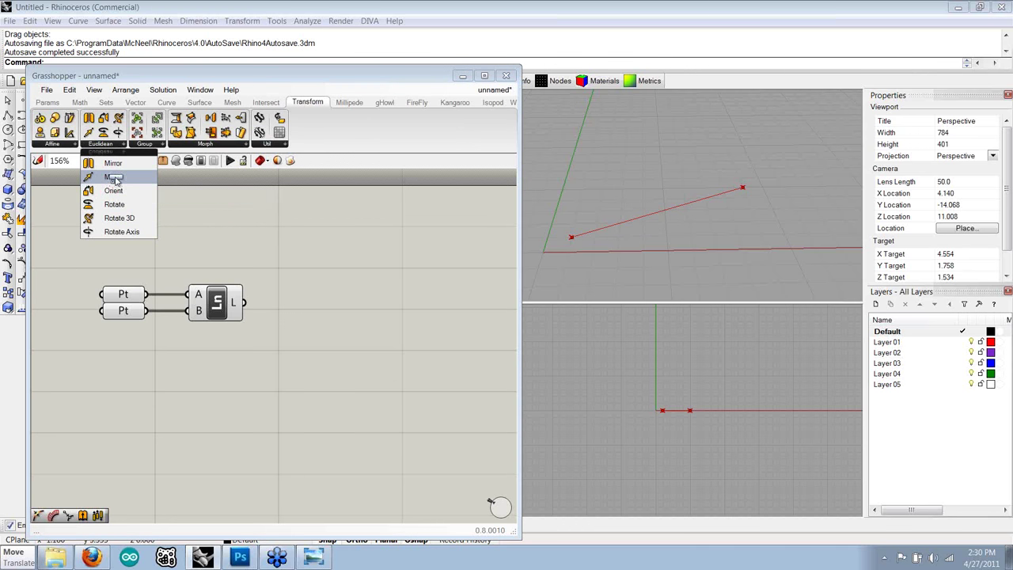
drag(115, 180, 325, 317)
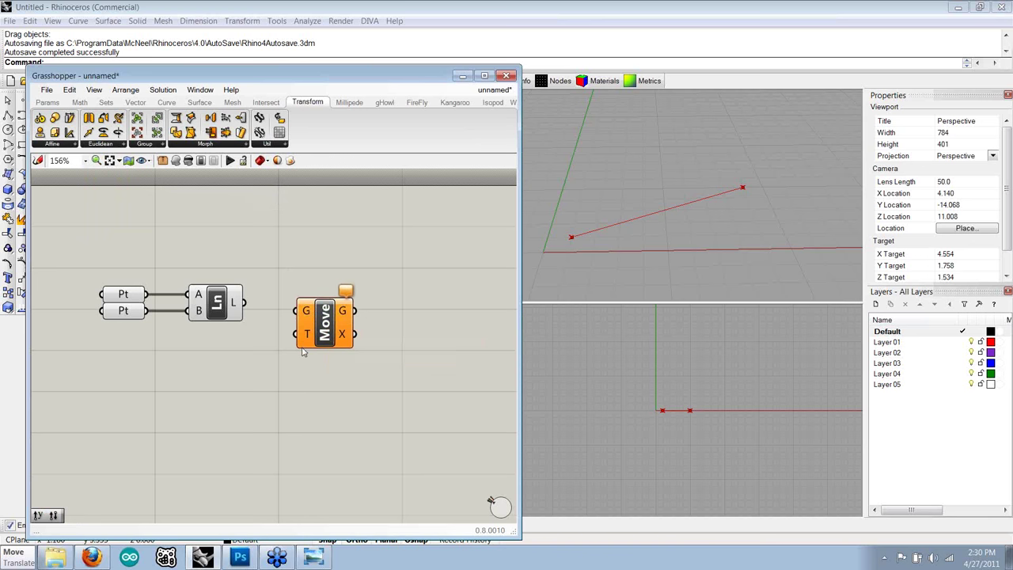
drag(243, 302, 314, 317)
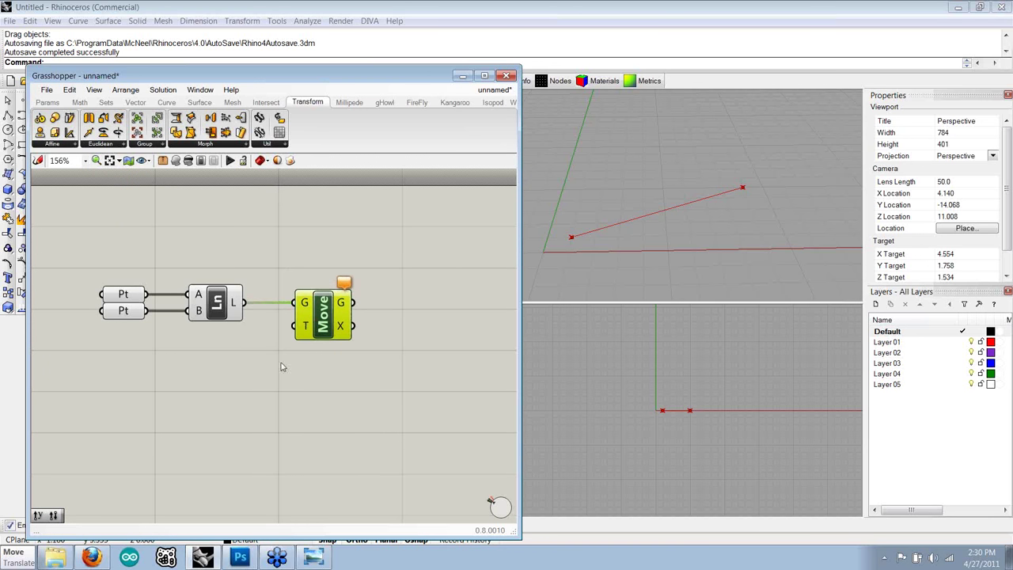
click(281, 363)
right_drag(241, 353, 283, 347)
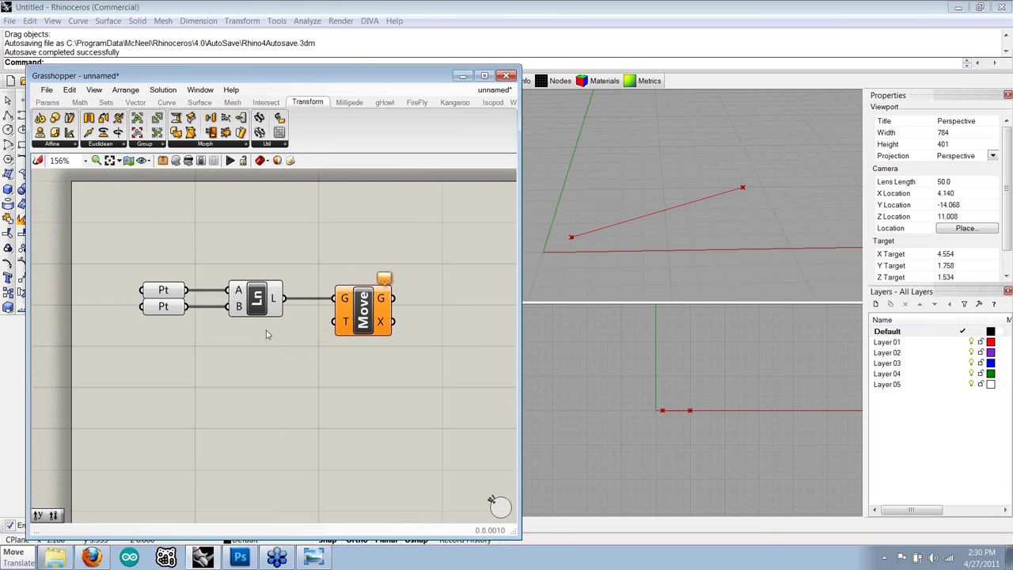
- Add a Unit Z vector component below the Line component and inspect its V output
click(136, 103)
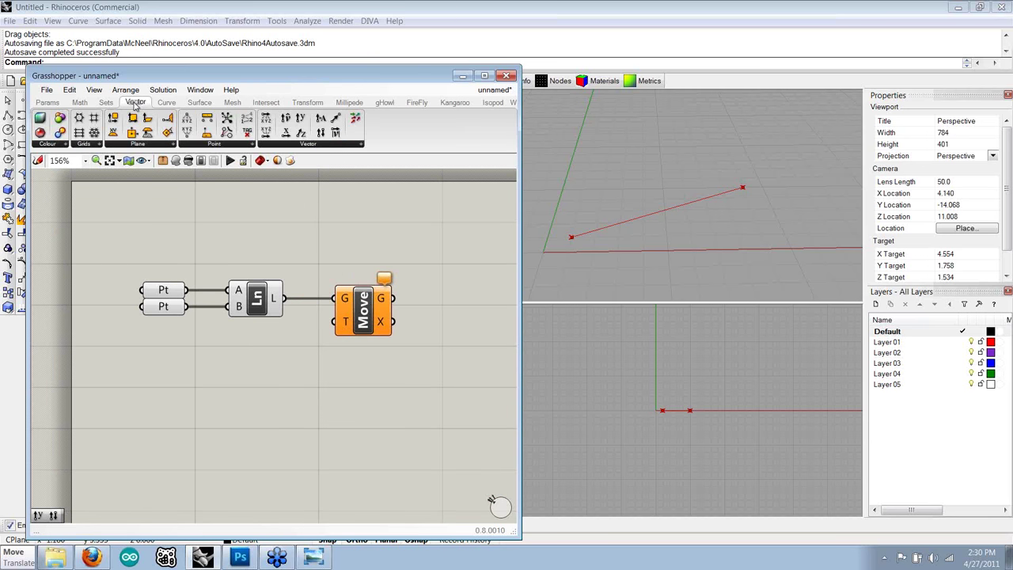
click(296, 146)
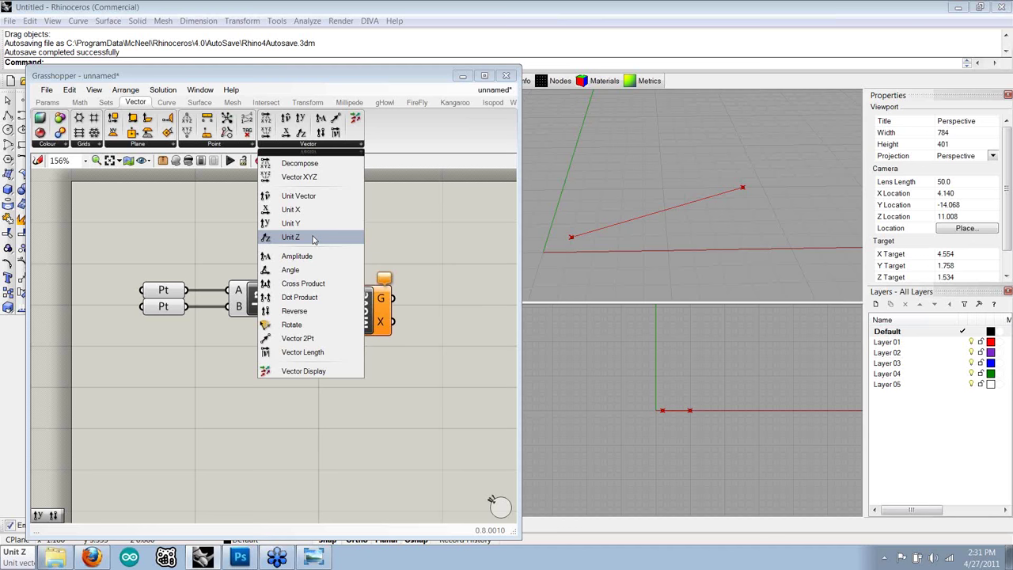
drag(313, 239, 278, 356)
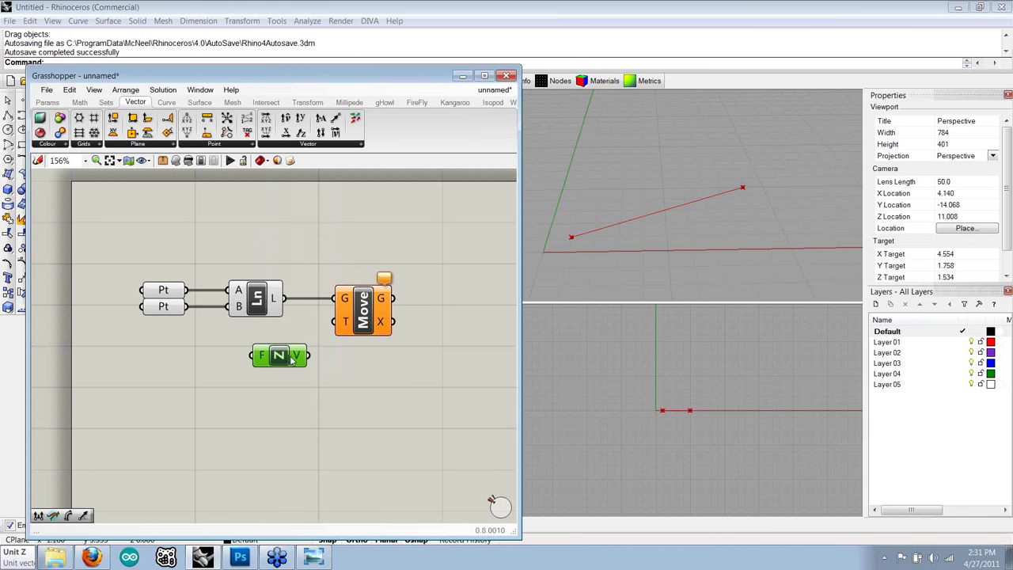
mouse_move(301, 358)
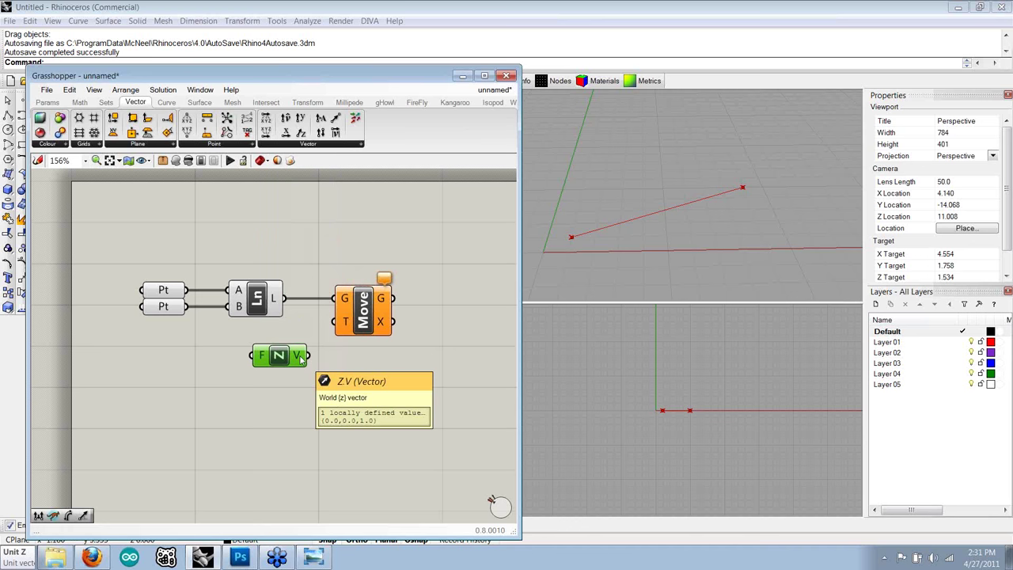
drag(285, 356, 277, 352)
click(255, 366)
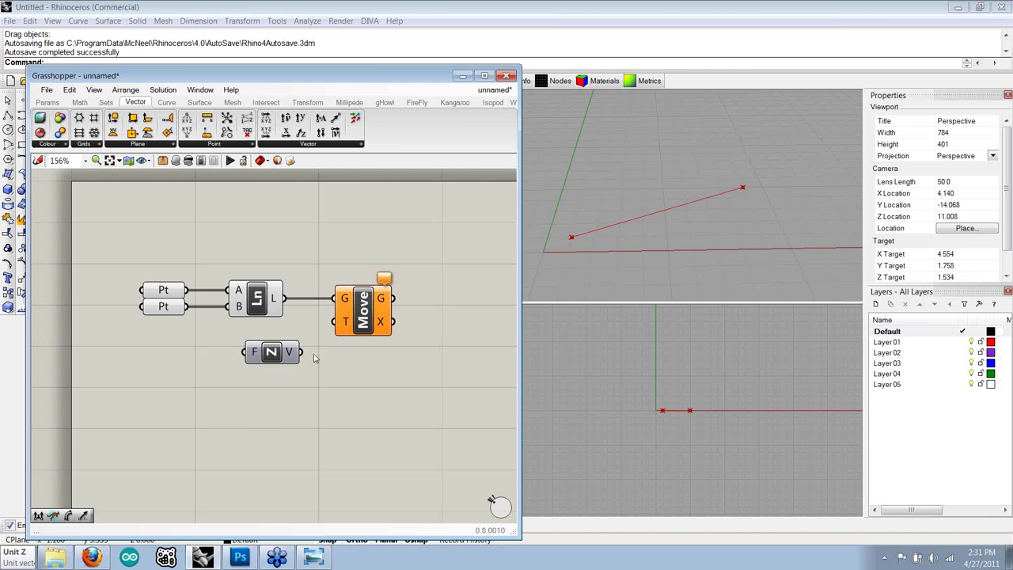
drag(247, 357, 252, 367)
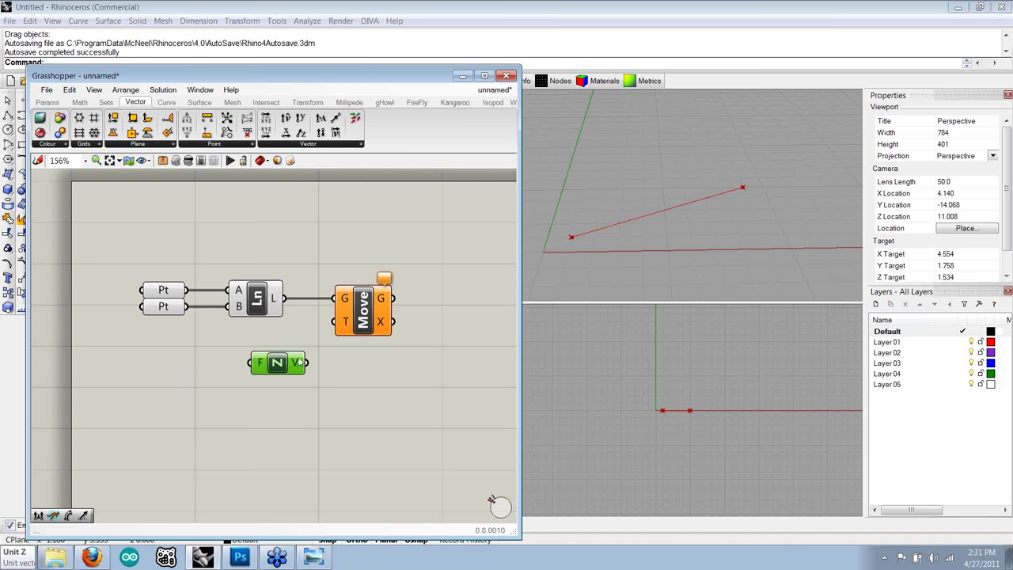
mouse_move(299, 367)
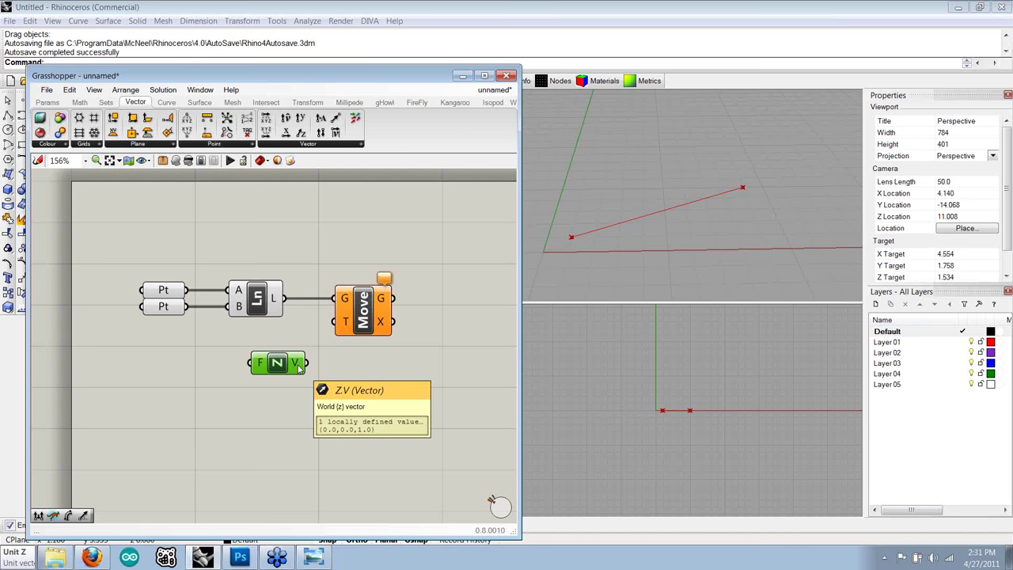
click(200, 337)
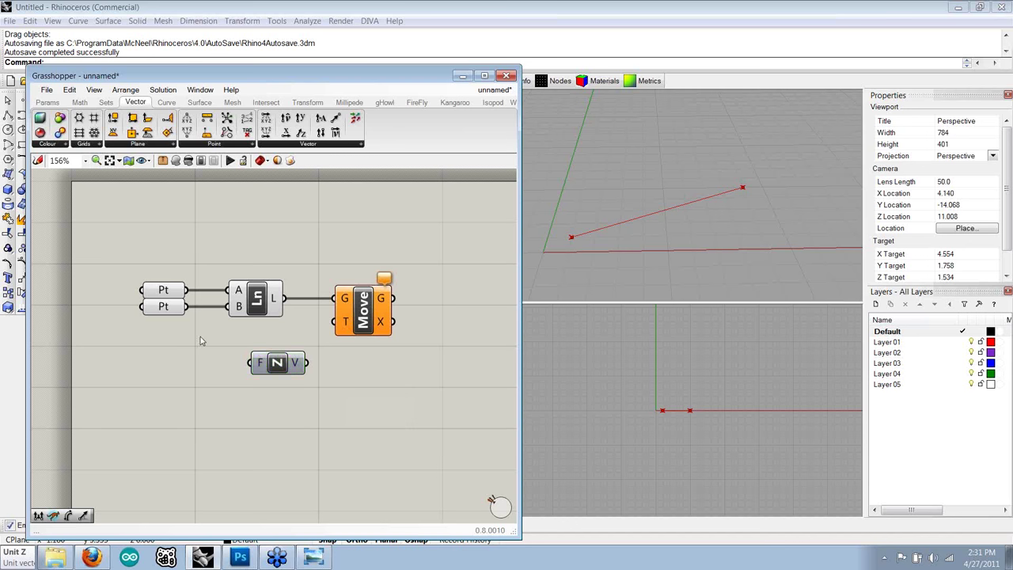
- Add a Number Slider beside the F input of the Unit Z component
click(48, 103)
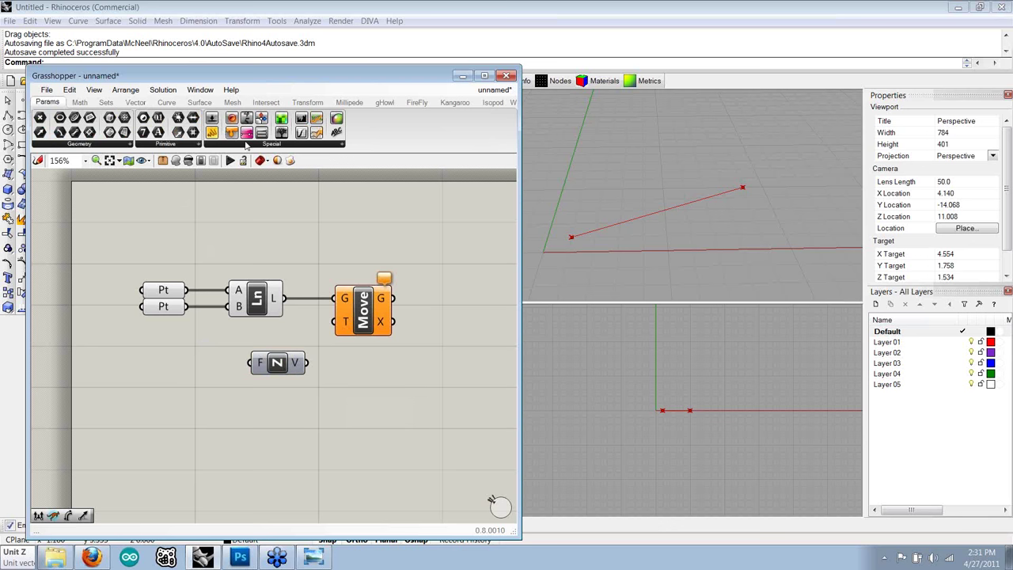
click(246, 145)
drag(243, 163, 146, 367)
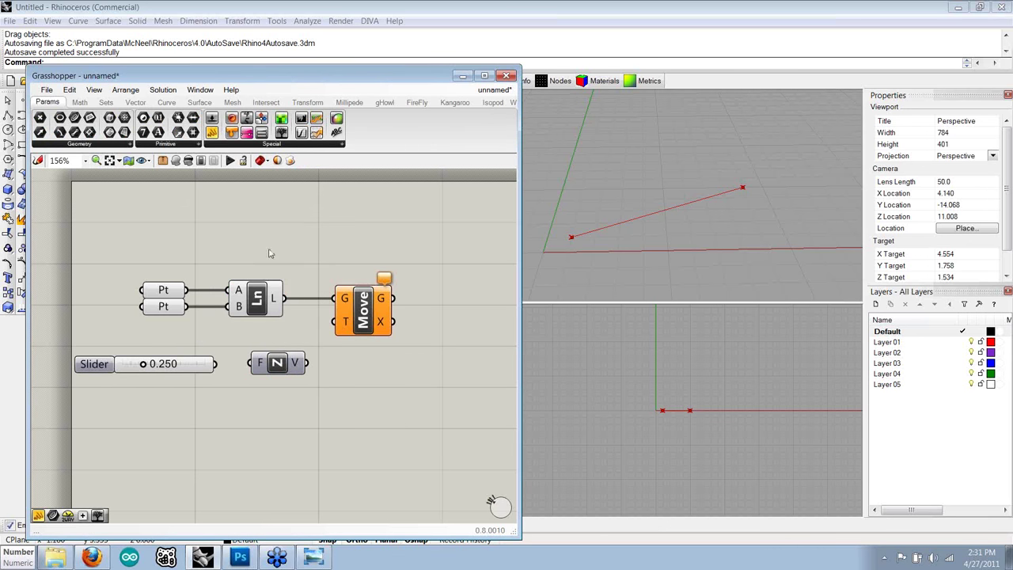
right_drag(260, 298, 311, 281)
click(159, 347)
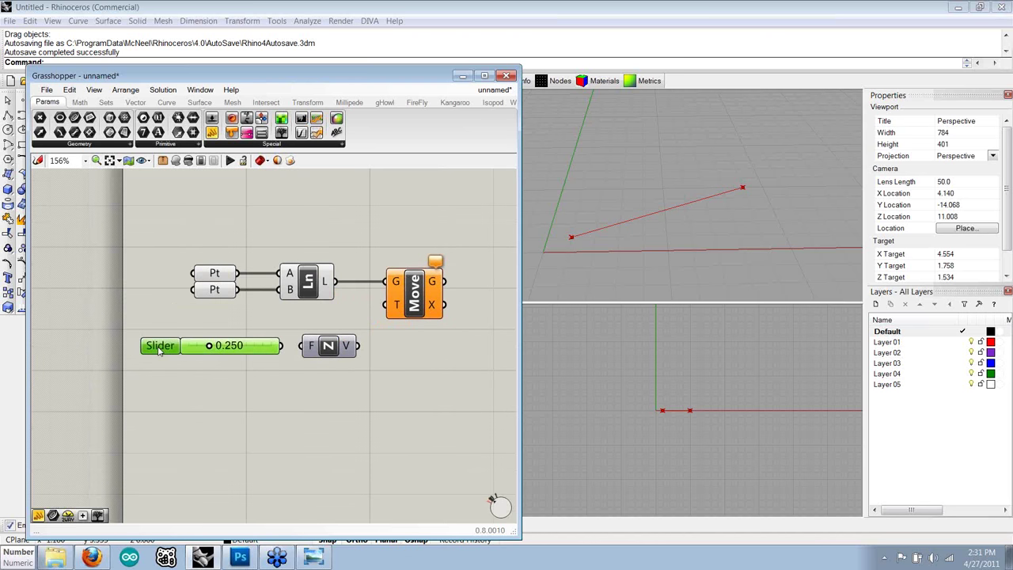
click(197, 383)
right_drag(254, 379, 218, 379)
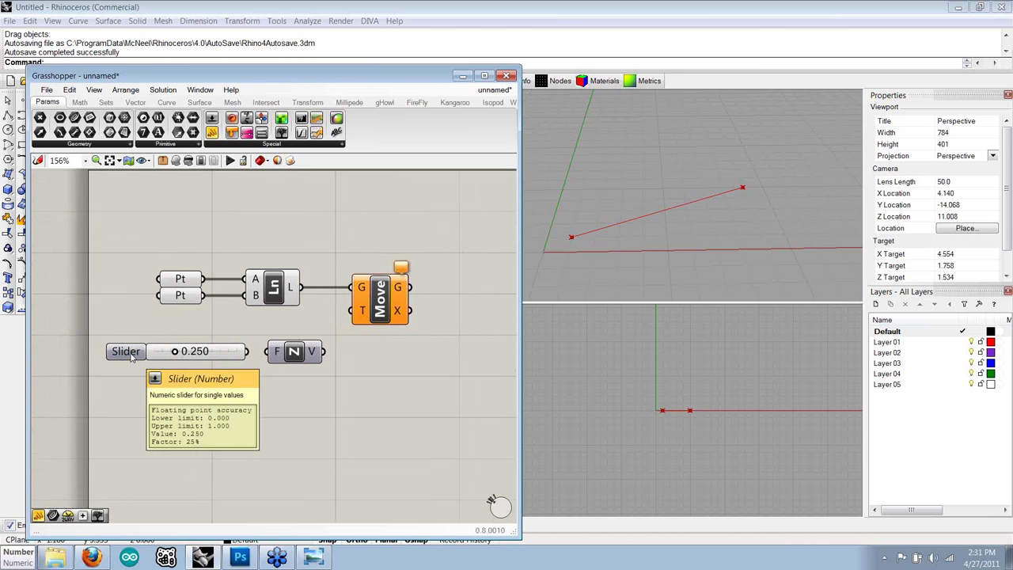
- Set the Number Slider's maximum to 10 in its properties
click(128, 355)
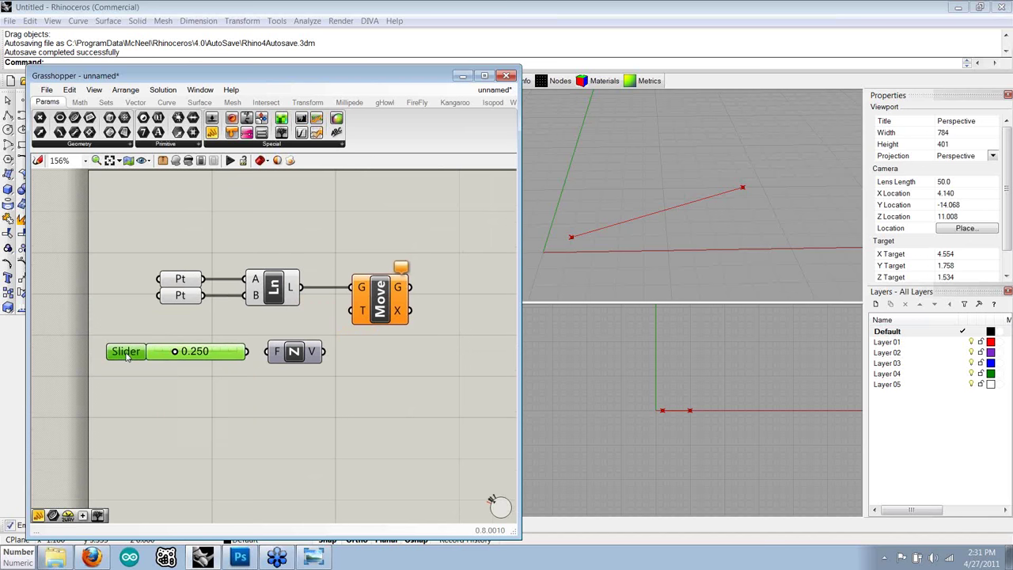
double_click(127, 353)
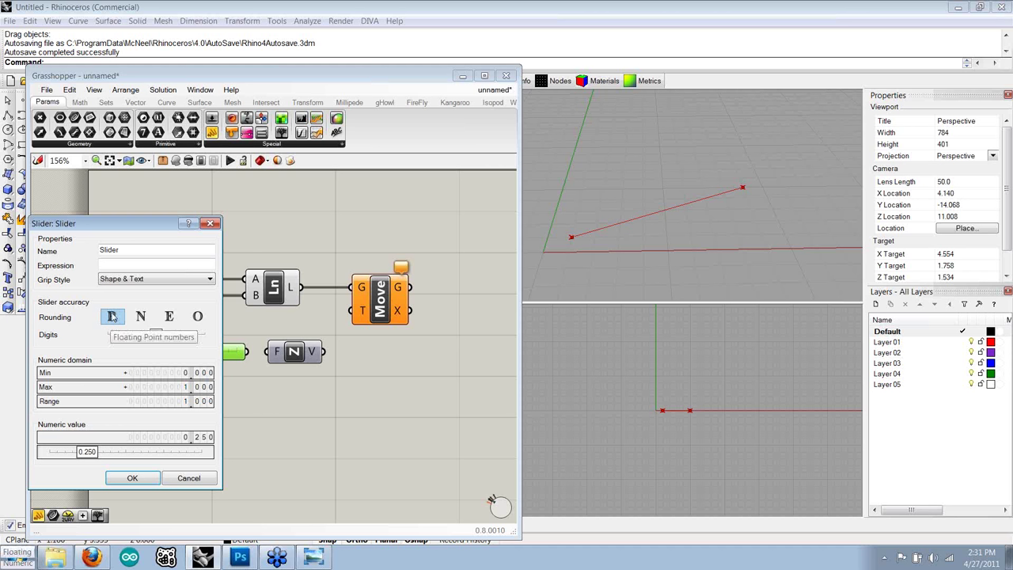
double_click(174, 388)
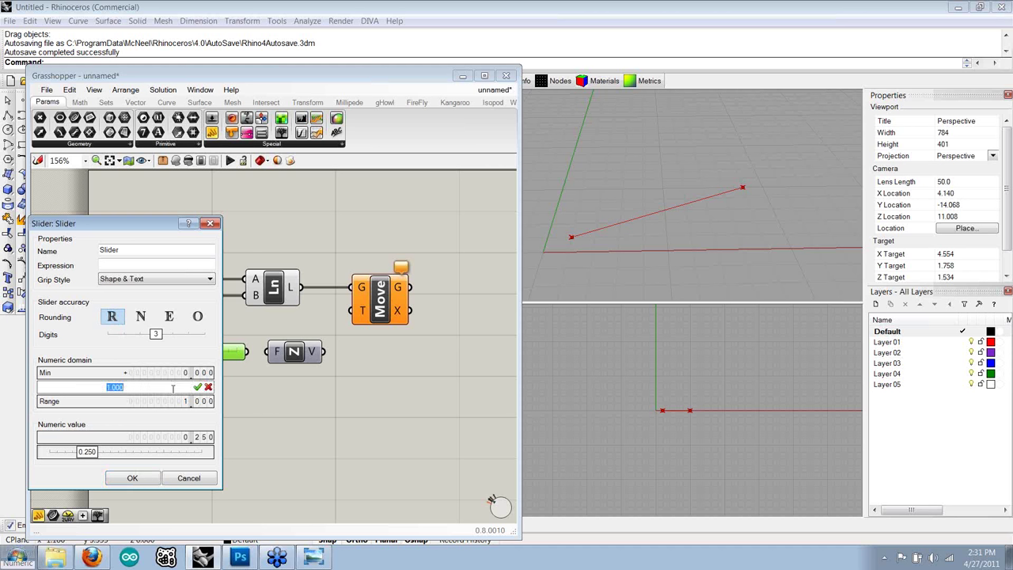
text(10)
click(198, 387)
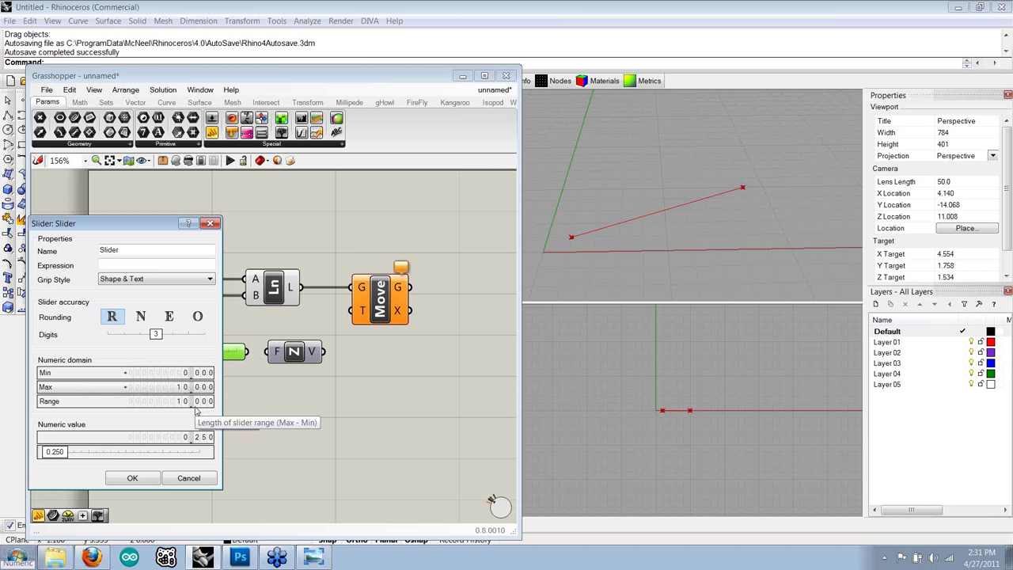
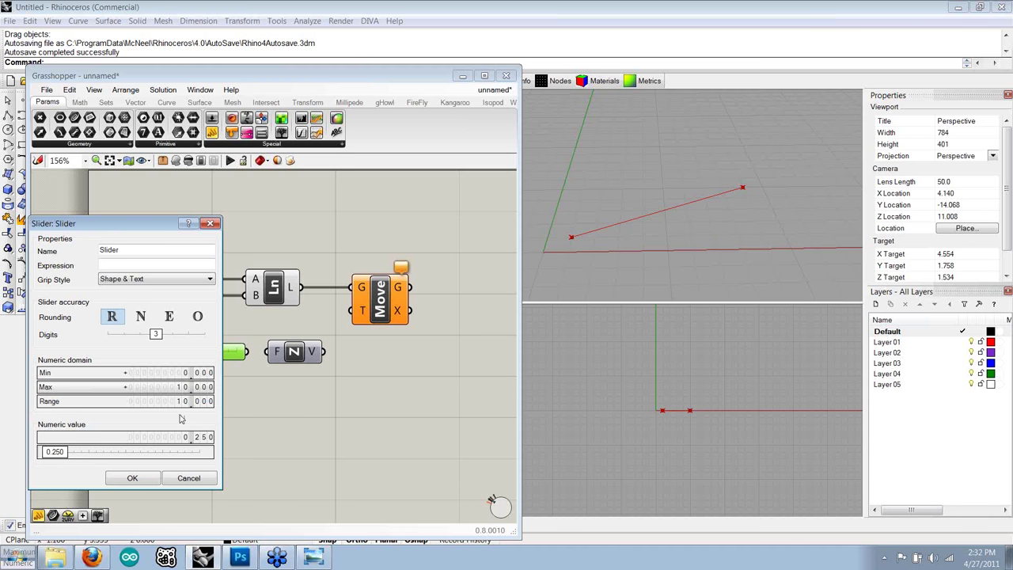
- Connect the Number Slider to the F input of the Unit Z component and set the slider to 5.754
click(131, 480)
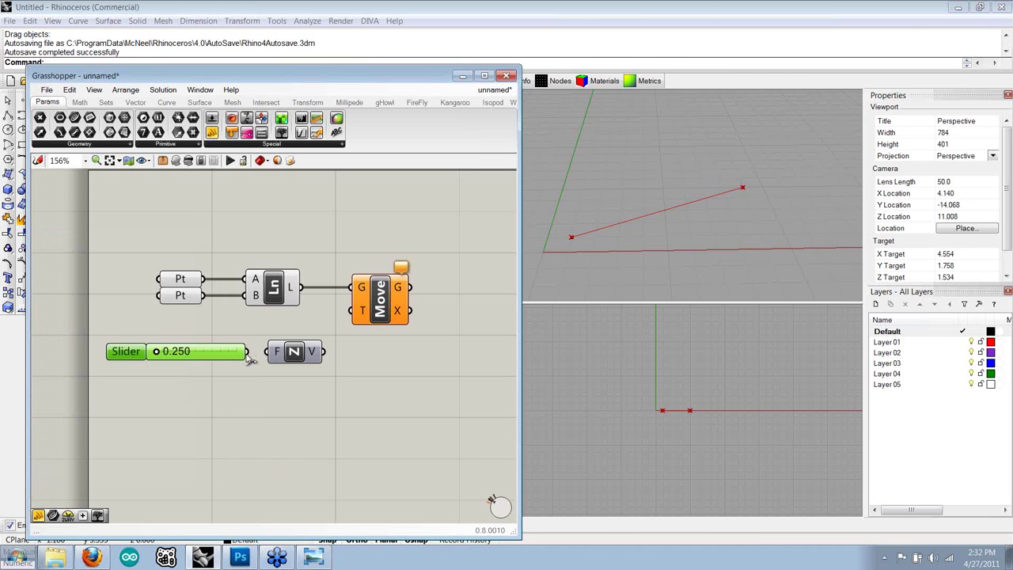
drag(246, 353, 273, 354)
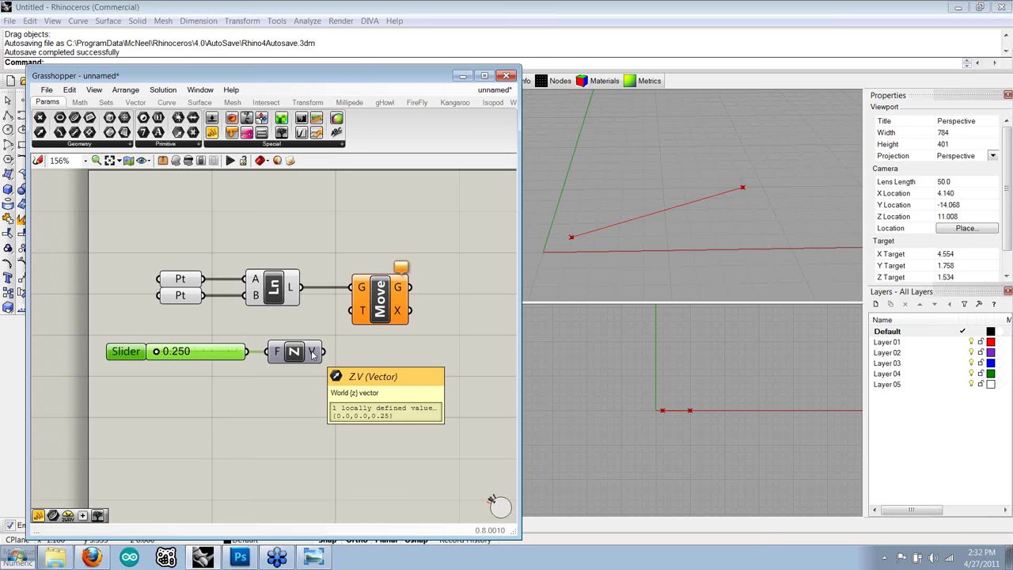
drag(157, 352, 204, 370)
click(246, 387)
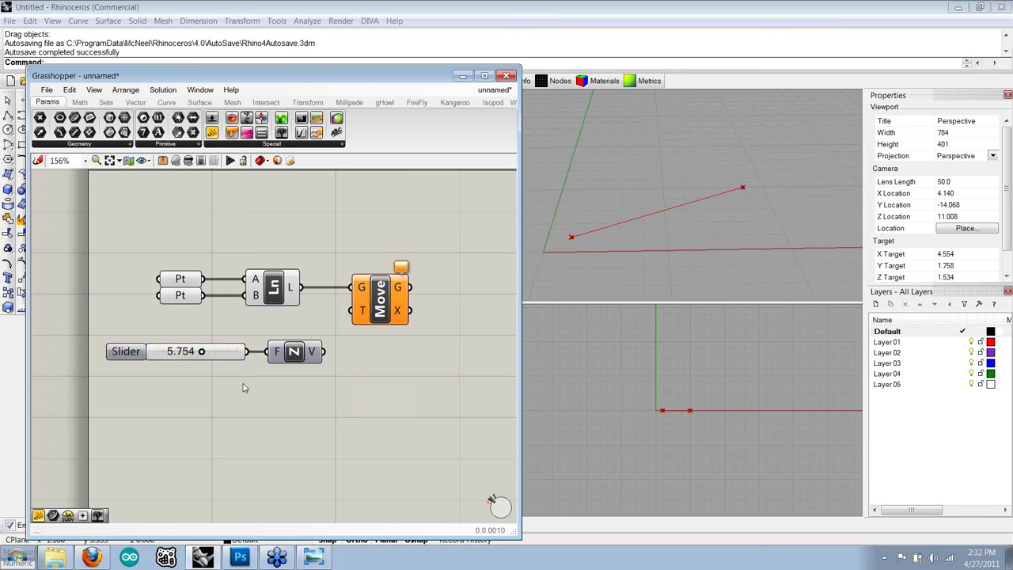
- Connect the Unit Z output V to the T input of the Move component and set the slider to 2.490
right_drag(317, 384, 293, 399)
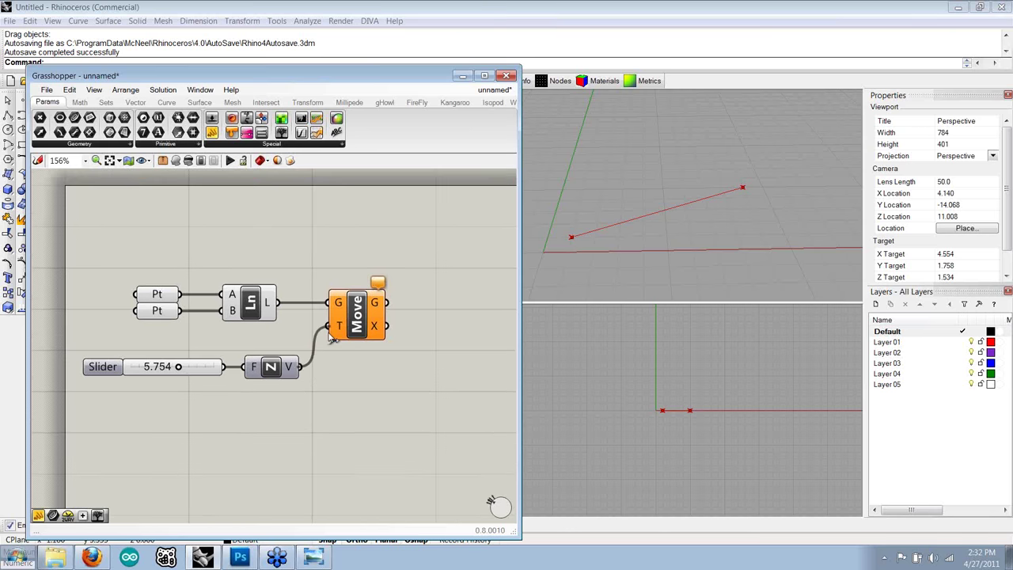
drag(302, 367, 333, 332)
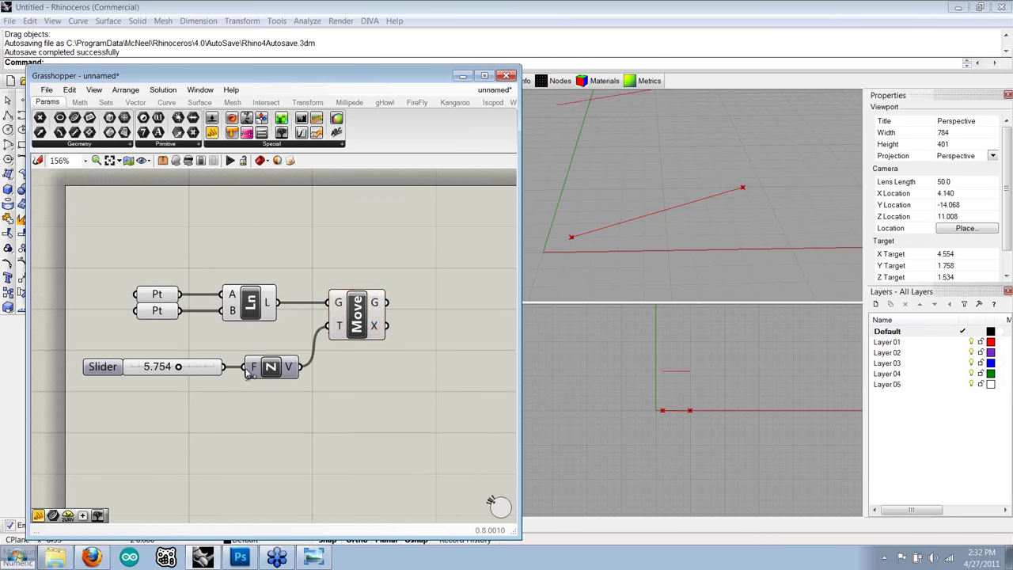
drag(179, 368, 153, 377)
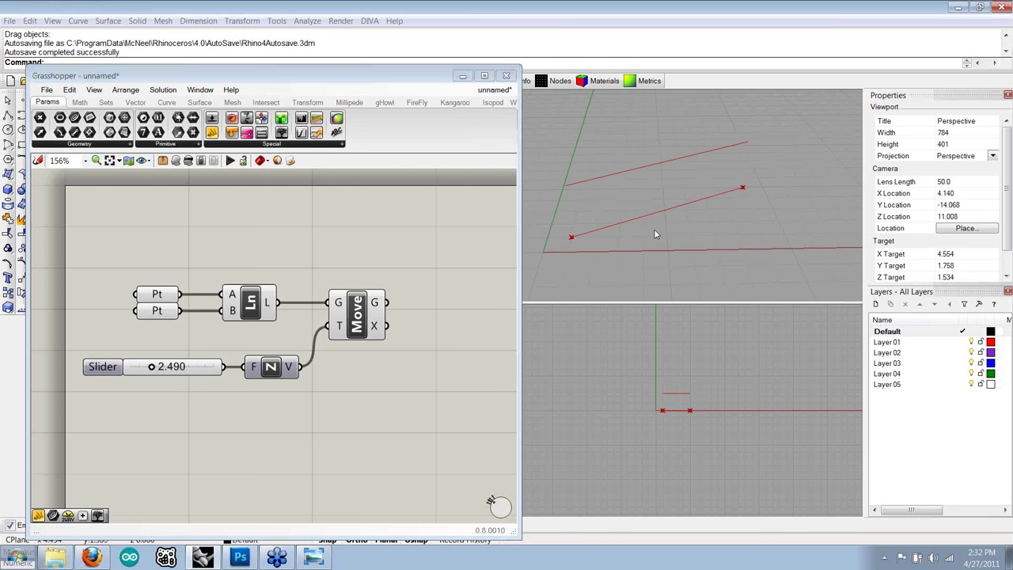
mouse_move(653, 233)
right_down()
mouse_move(622, 241)
mouse_move(619, 253)
mouse_move(643, 249)
right_up()
scroll(631, 233, up, 4)
scroll(619, 253, down, 2)
click(380, 403)
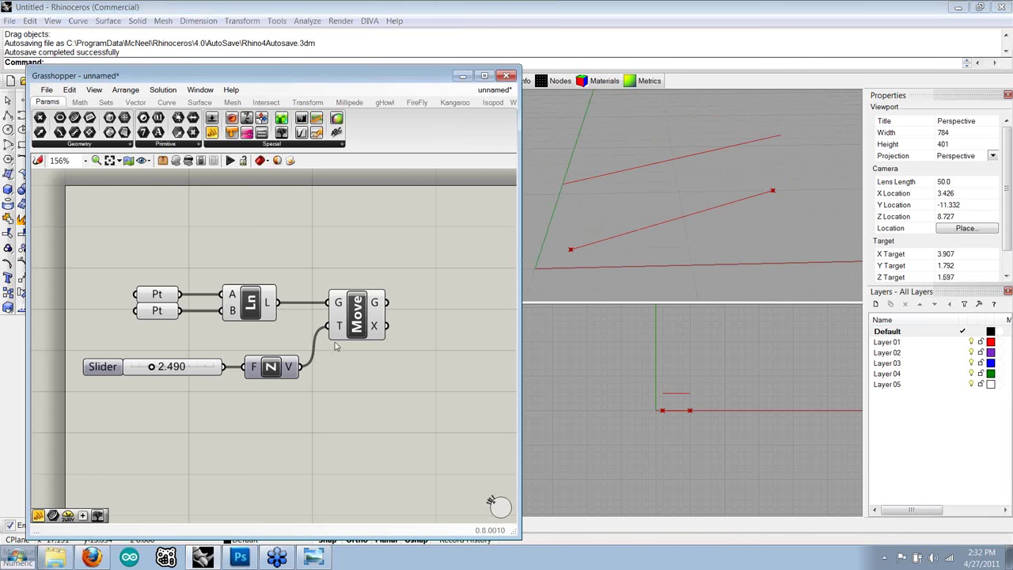
- Set the document preview colour for selected geometry to dark green and check it on the Line and Move components
click(247, 303)
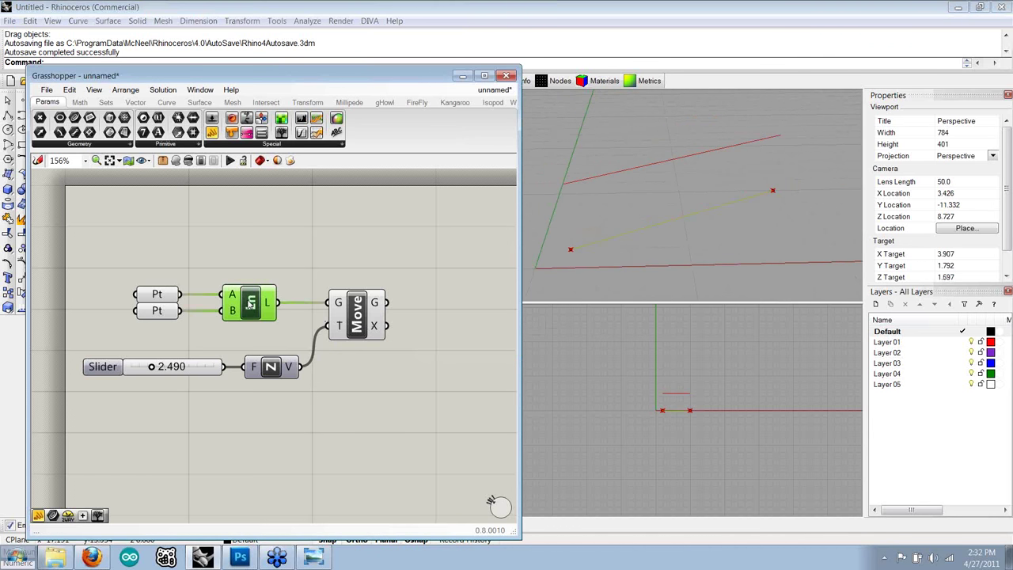
click(460, 327)
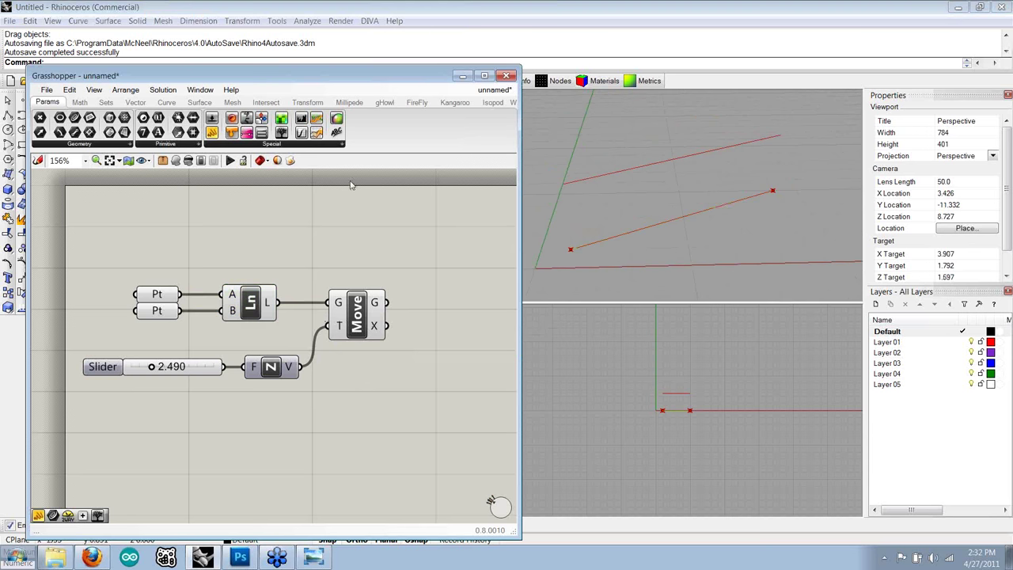
click(277, 161)
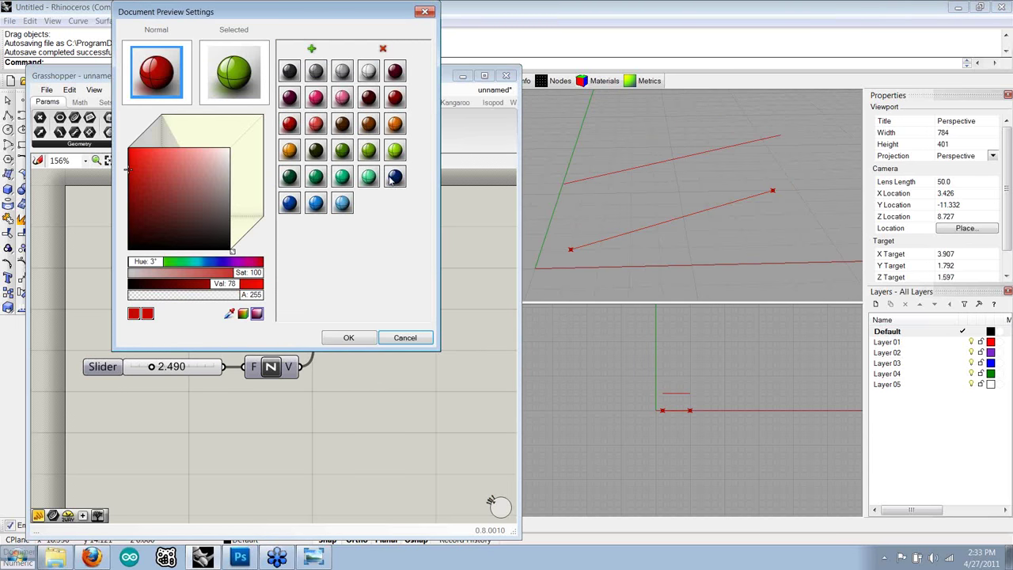
click(342, 151)
drag(346, 158, 252, 87)
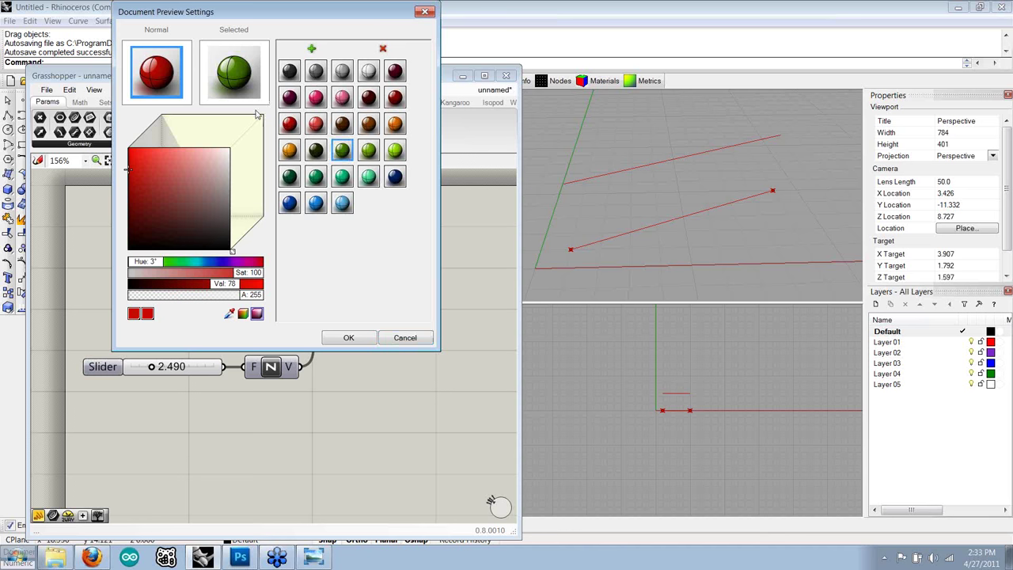
click(346, 338)
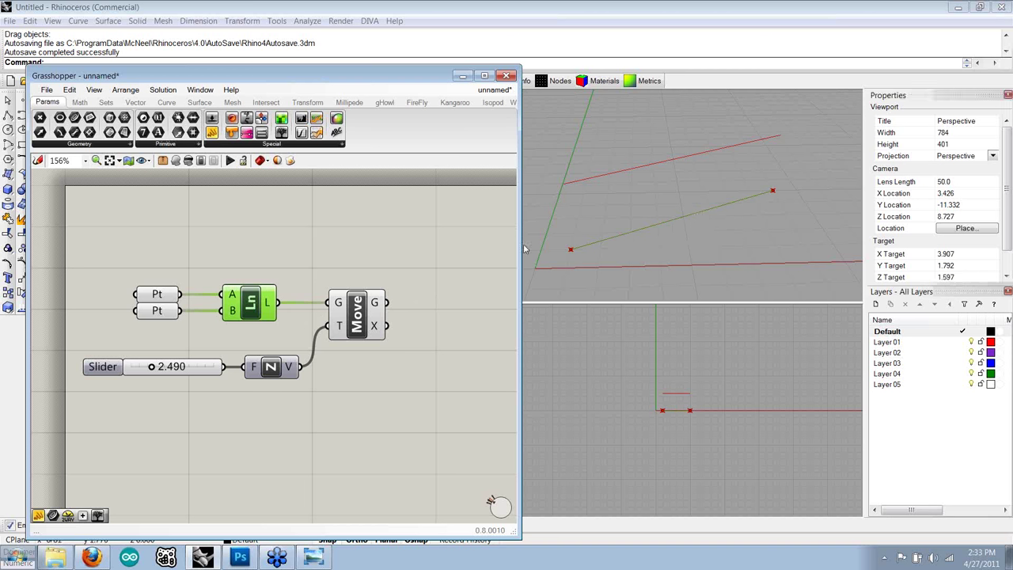
click(357, 313)
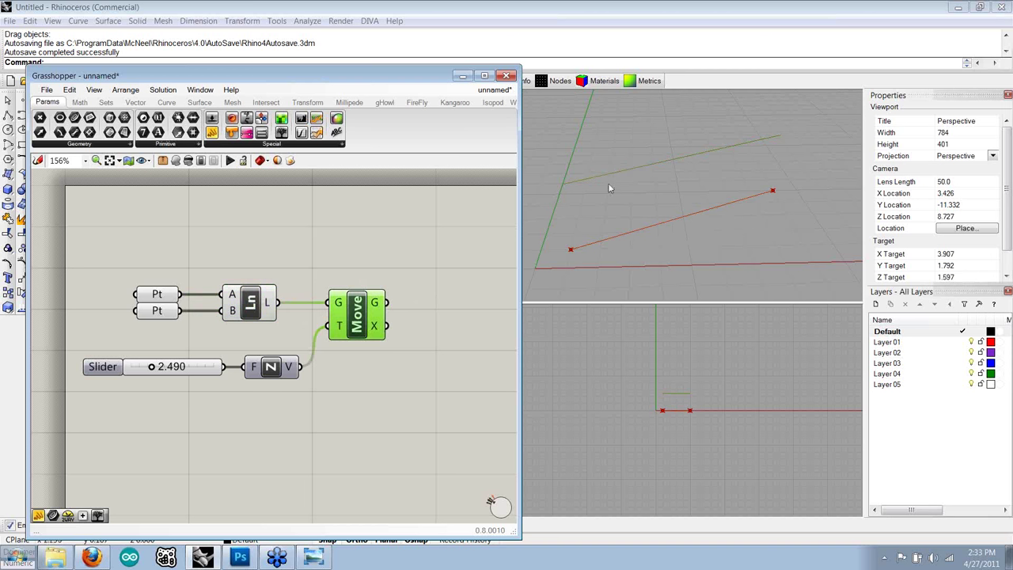
click(378, 380)
- Reposition the Move, Unit Z and Slider components below the Line component, and shift the whole definition sideways on the canvas
drag(381, 412, 181, 334)
drag(367, 321, 336, 398)
click(402, 331)
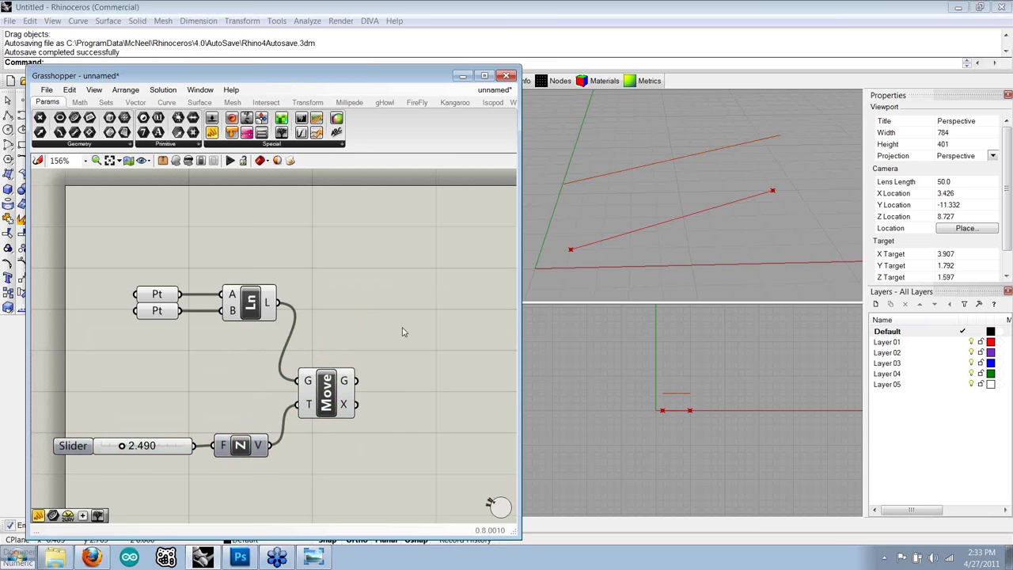
right_drag(400, 321, 387, 293)
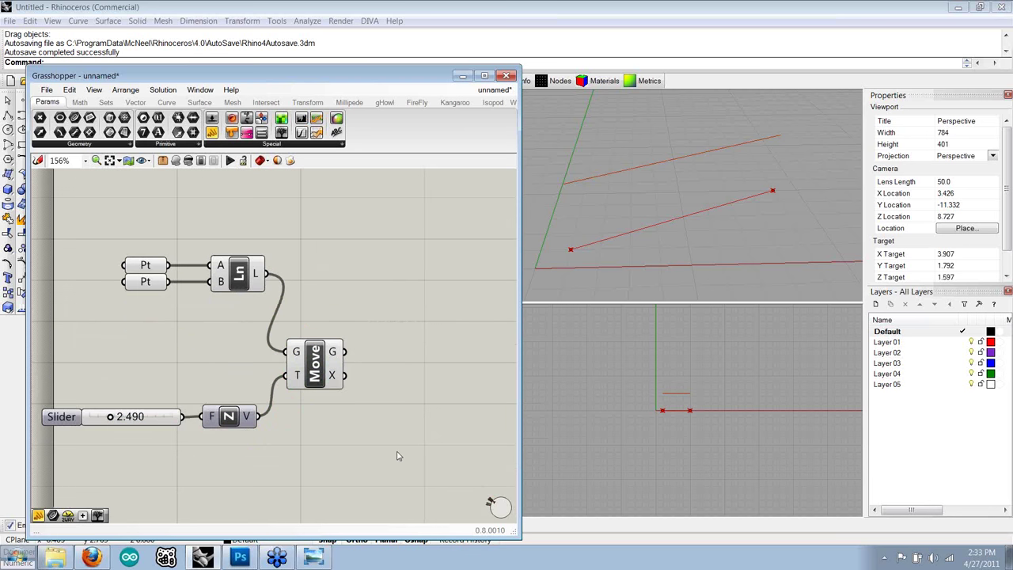
key(ctrl+a)
drag(315, 365, 408, 366)
click(371, 226)
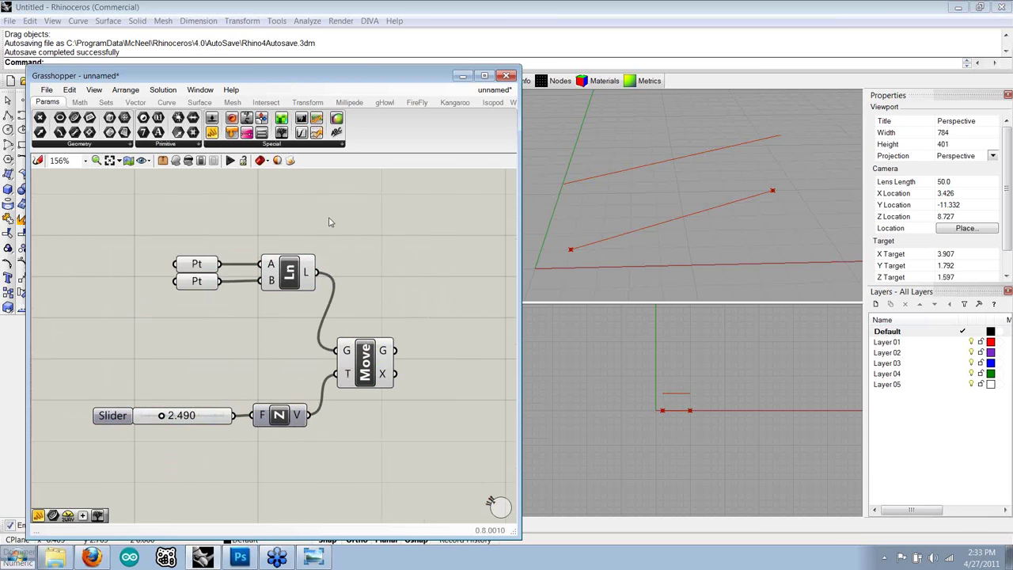
right_drag(406, 227, 382, 228)
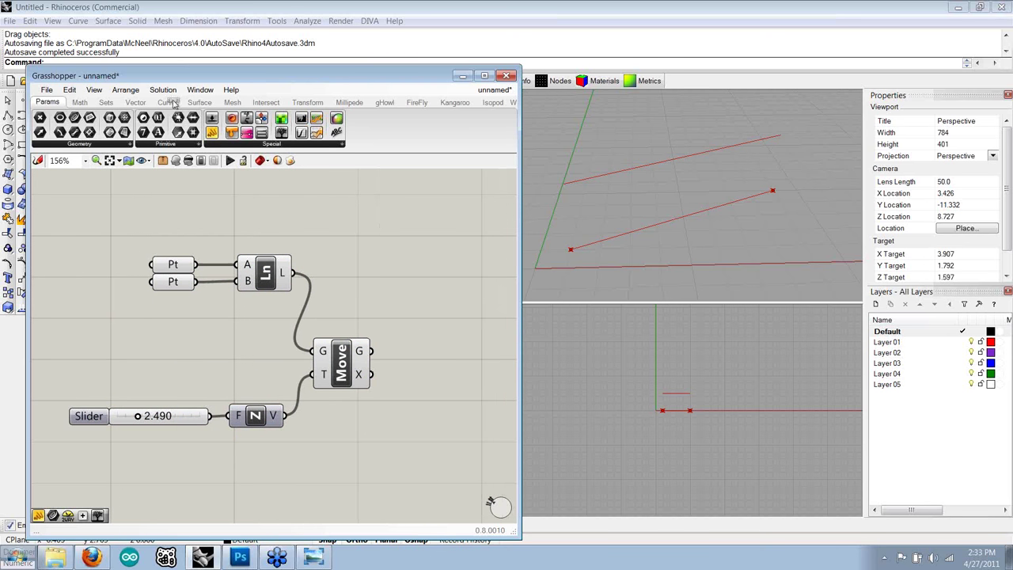
- Add a Divide Curve component beside the Line component and review the other curve division components
click(169, 103)
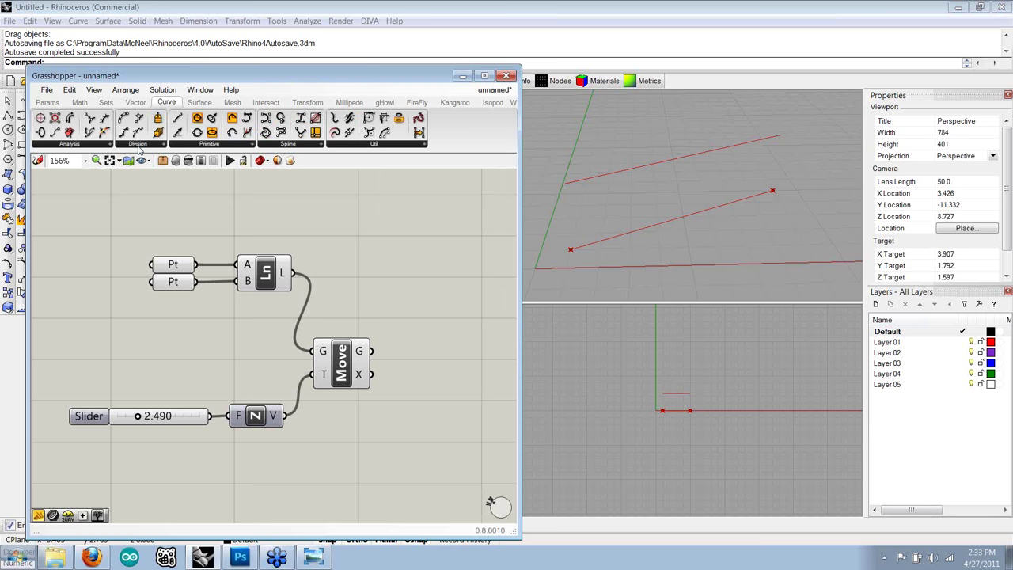
click(139, 146)
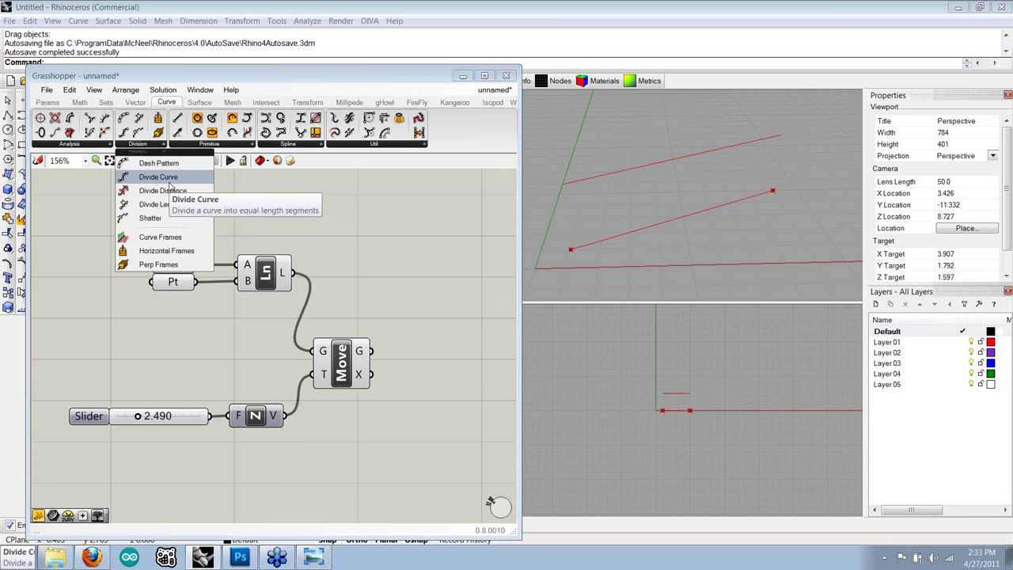
click(170, 185)
click(398, 266)
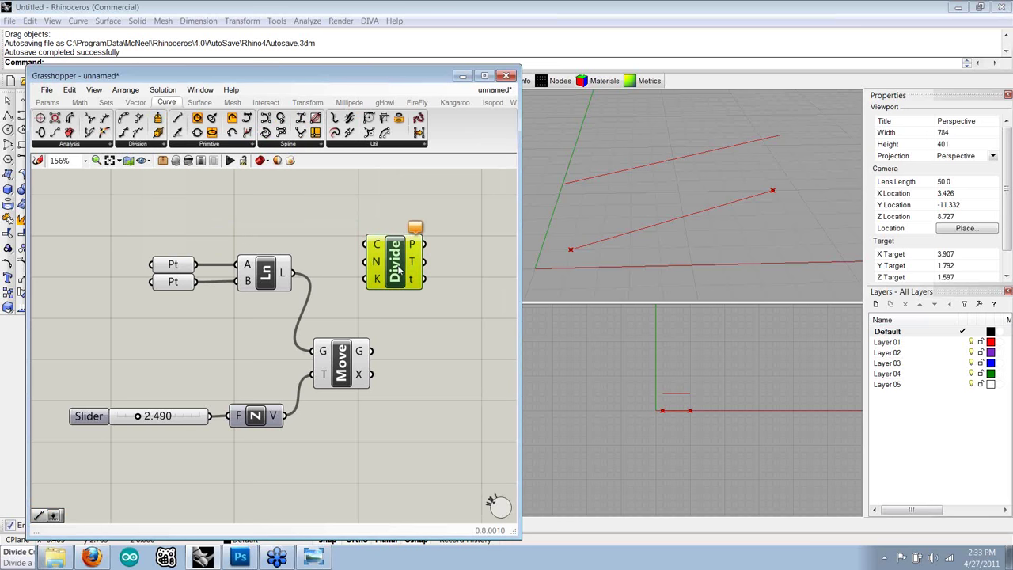
click(141, 145)
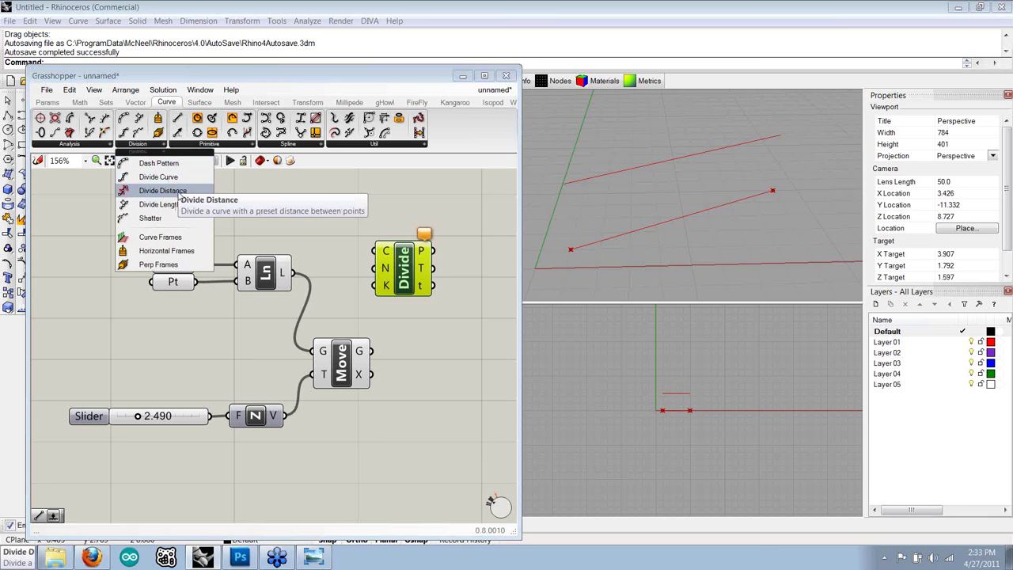
click(342, 220)
click(402, 260)
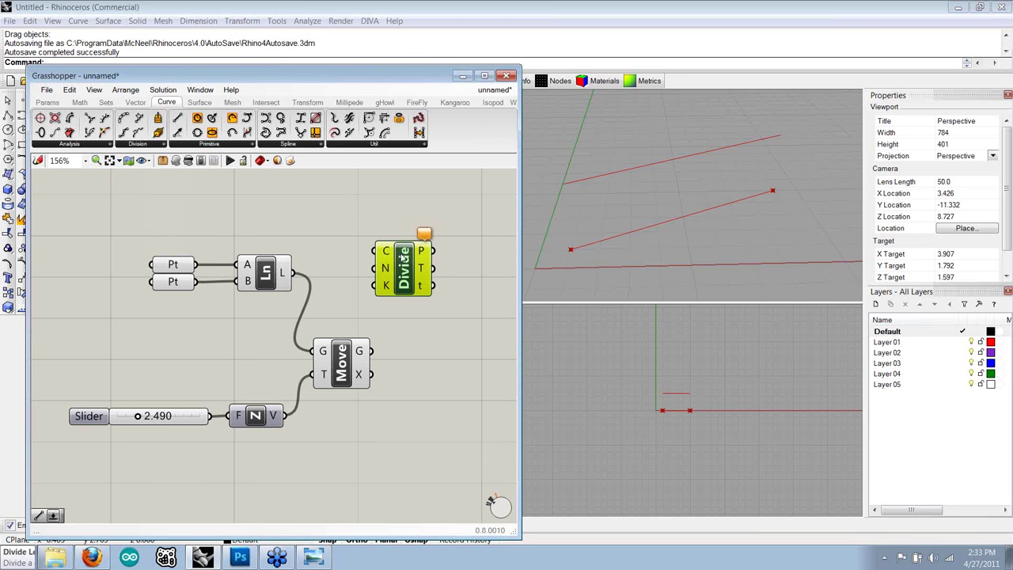
- Space the Divide component away from the Line component and connect the line output L to its curve input C
drag(402, 255, 423, 273)
click(369, 224)
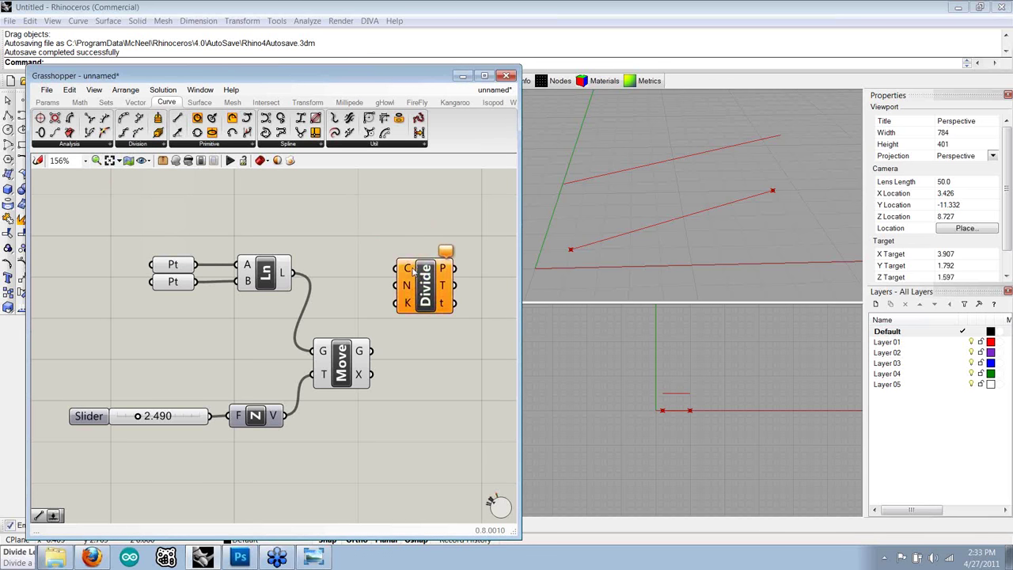
drag(298, 271, 420, 274)
click(420, 239)
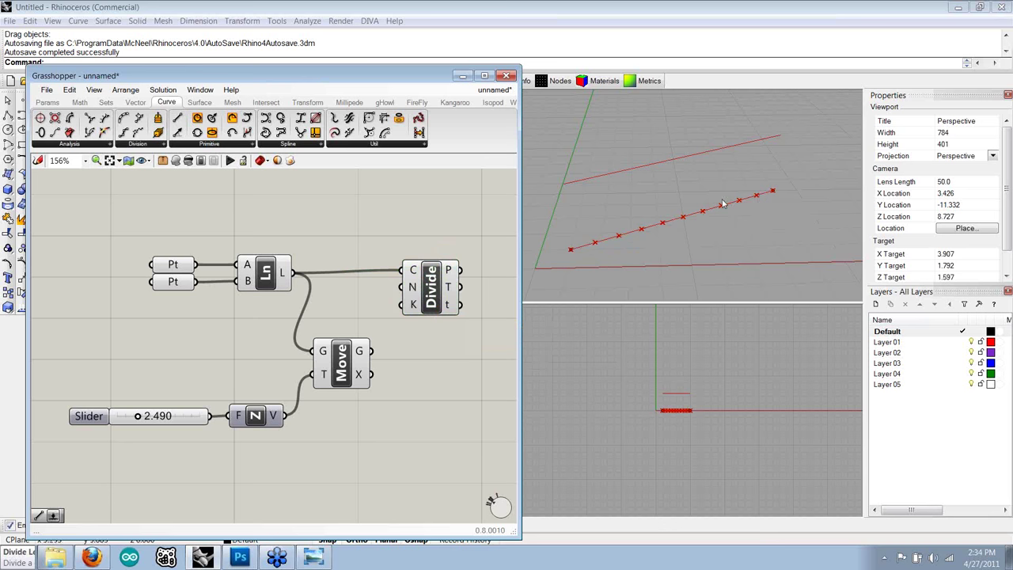
- Inspect the P, T and t outputs of the Divide component
drag(431, 287, 438, 289)
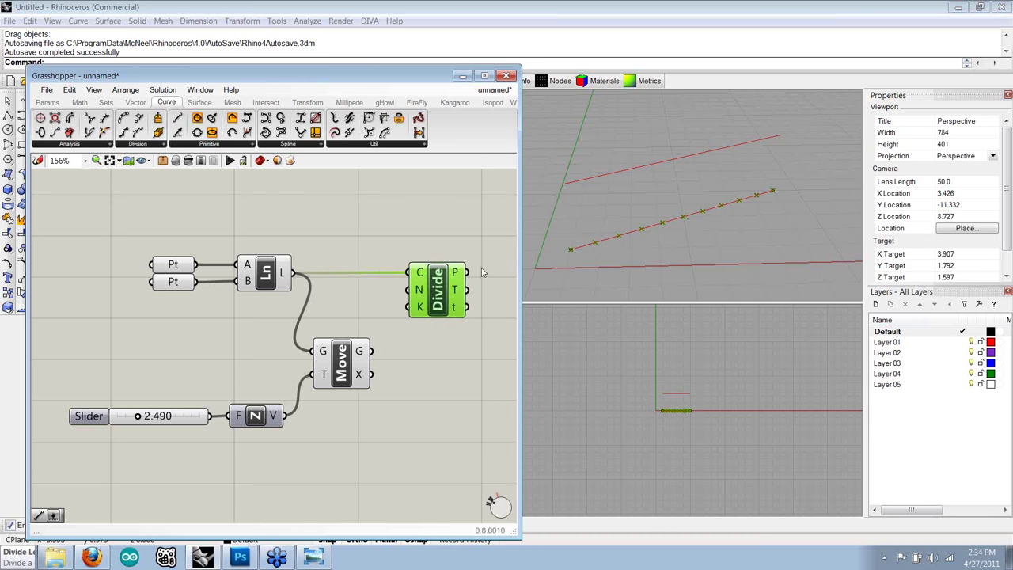
mouse_move(466, 273)
mouse_move(458, 292)
mouse_move(456, 309)
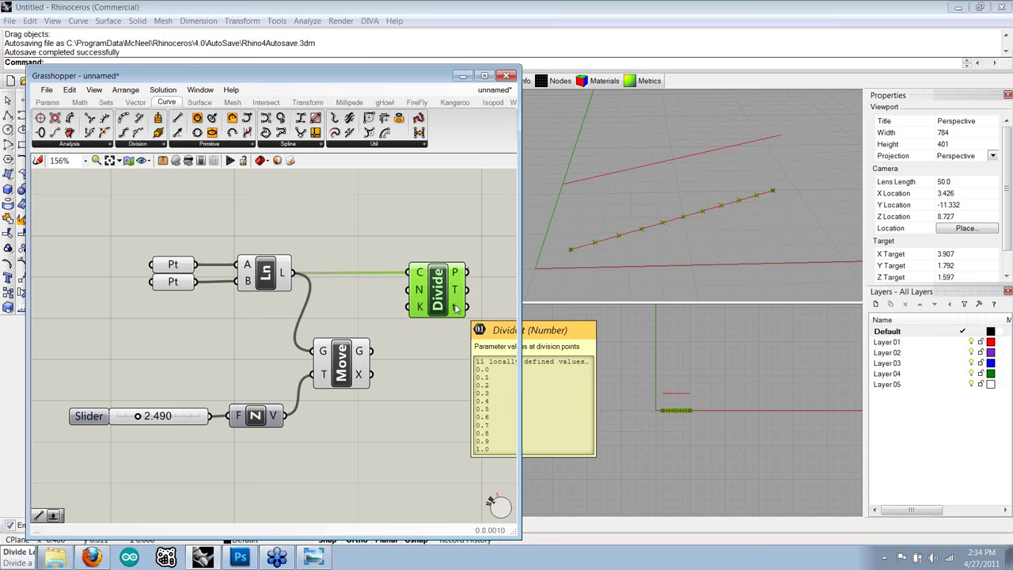
- Duplicate the Divide component below the original and connect the Move output G to the copy's C input
right_drag(447, 301, 407, 268)
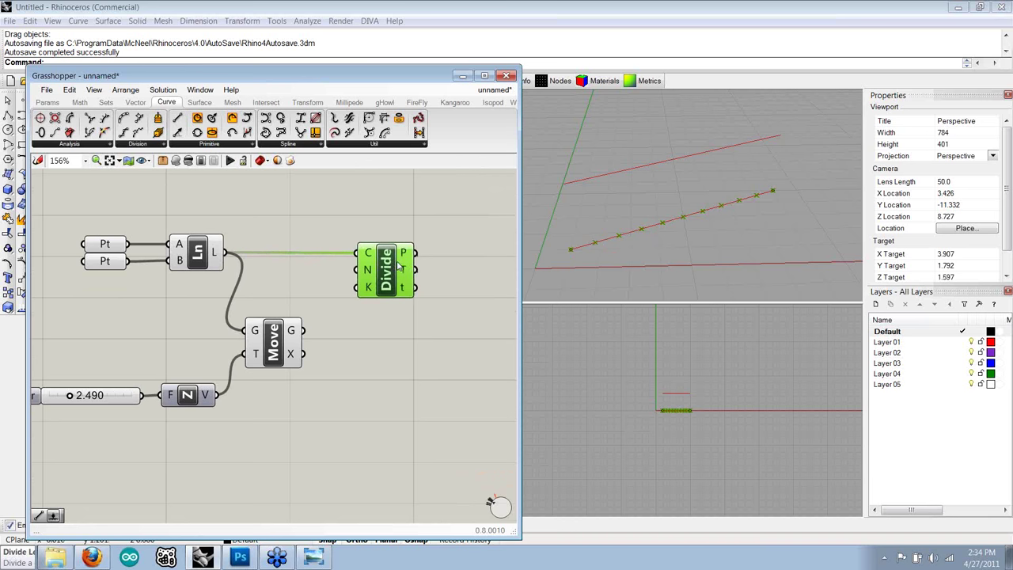
alt+drag(400, 267, 392, 341)
click(436, 327)
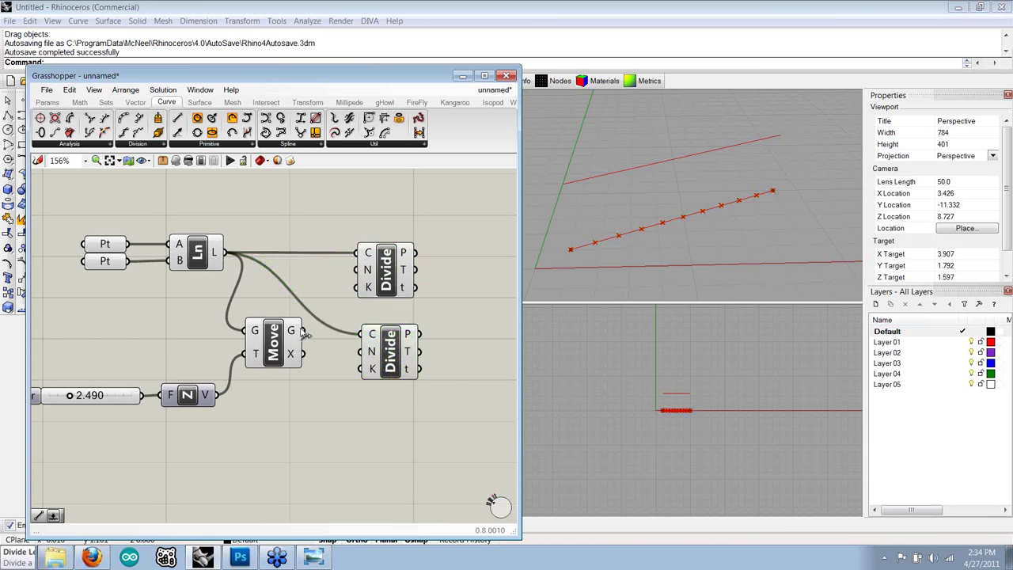
drag(303, 332, 374, 339)
click(428, 308)
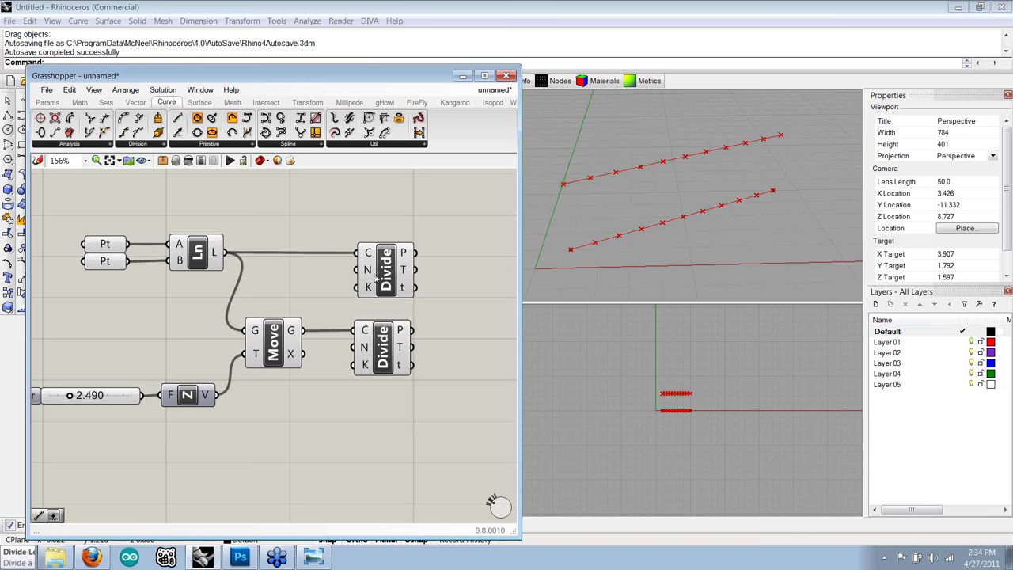
- Check the N input of the first Divide component and add a second Number Slider between the point parameters and the existing slider
mouse_move(372, 271)
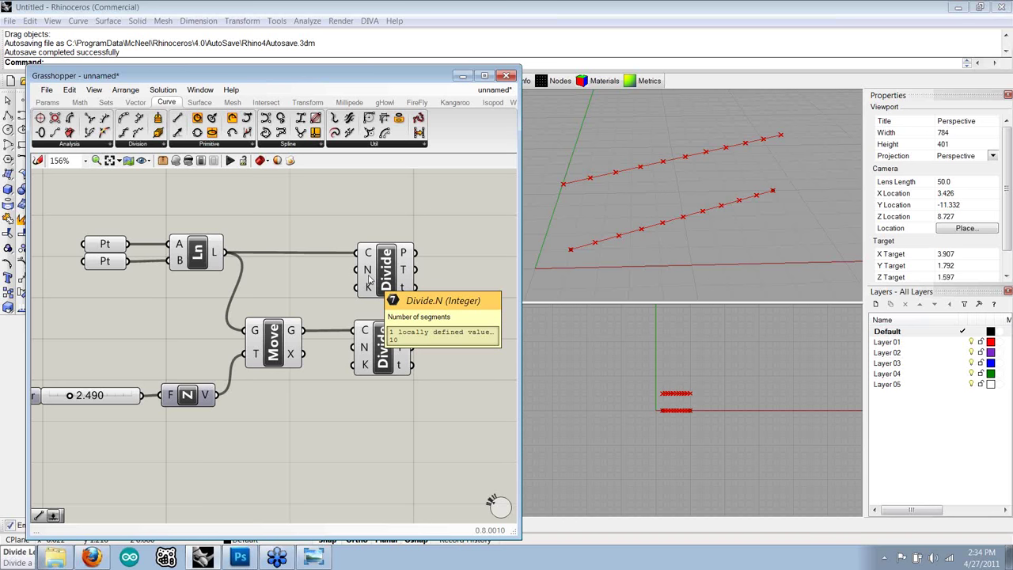
right_drag(217, 307, 271, 315)
click(47, 102)
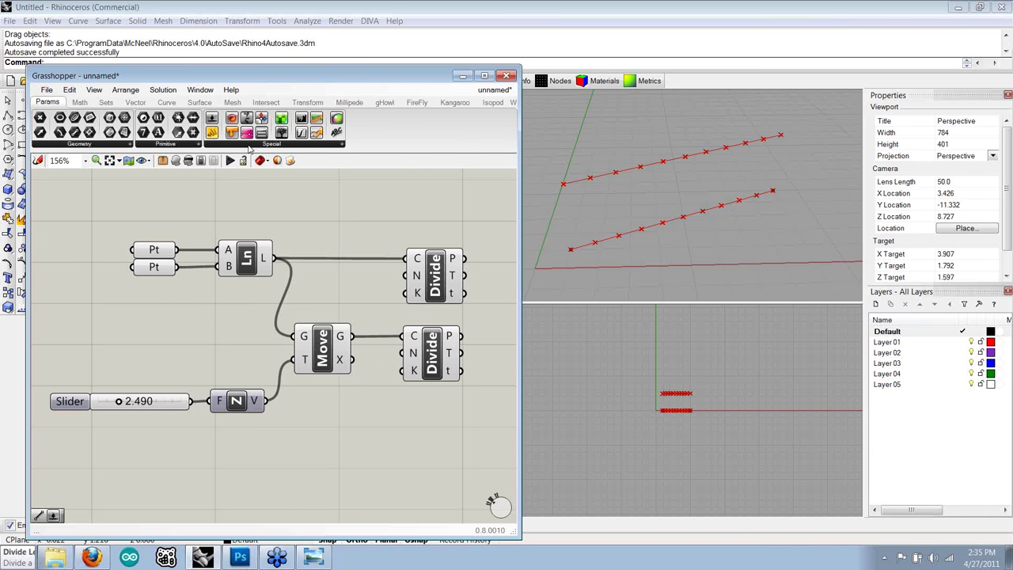
click(250, 146)
click(242, 163)
click(109, 341)
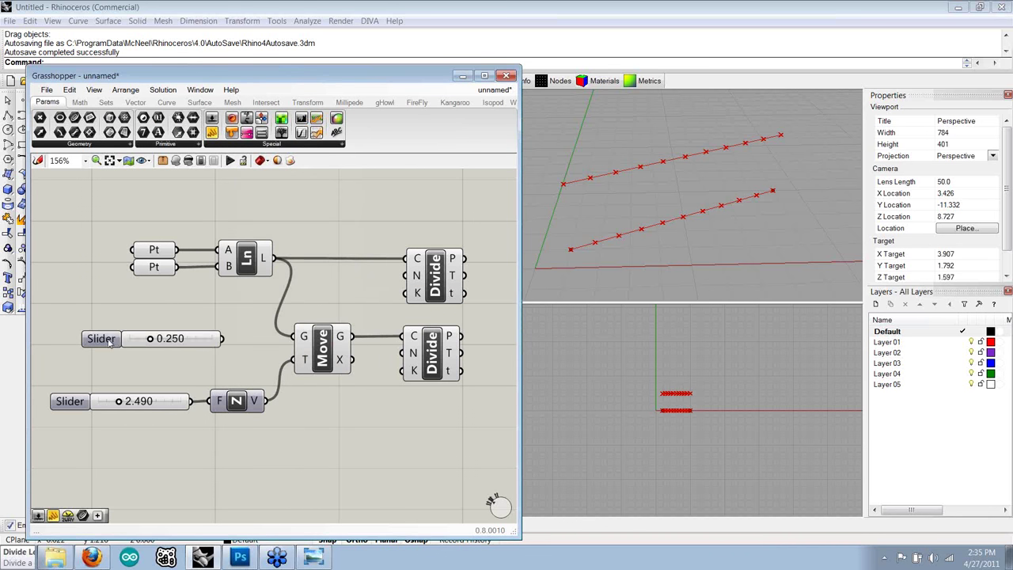
drag(110, 342, 99, 322)
click(331, 298)
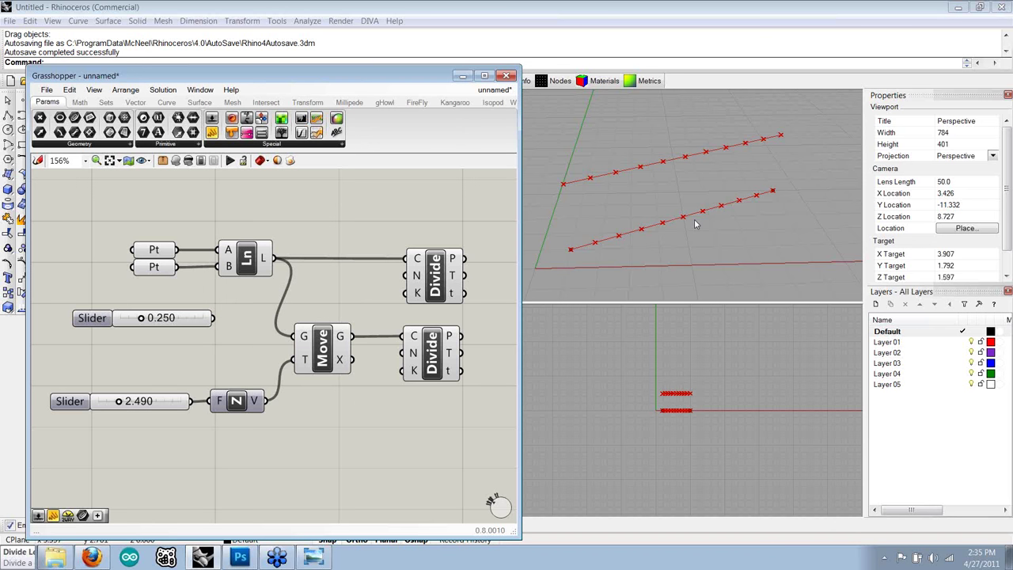
- Configure the new, unconnected slider to even numbers only with a maximum of 14
drag(97, 322, 99, 316)
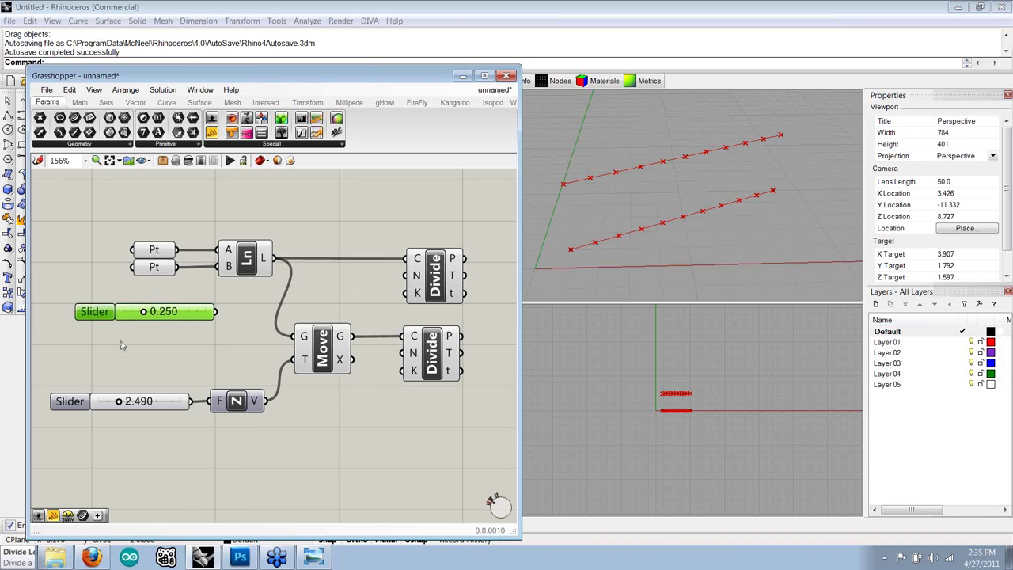
double_click(98, 315)
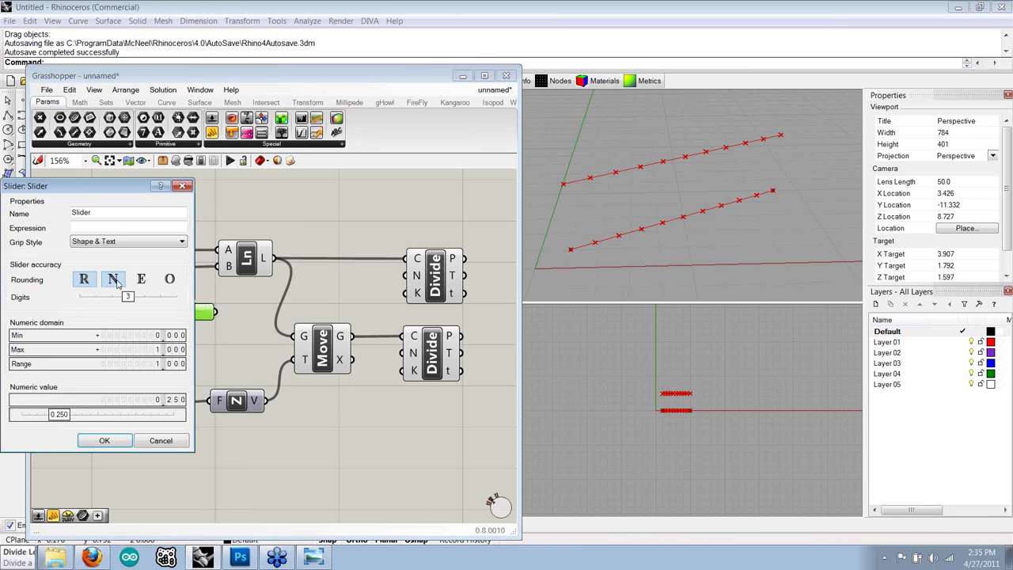
click(114, 280)
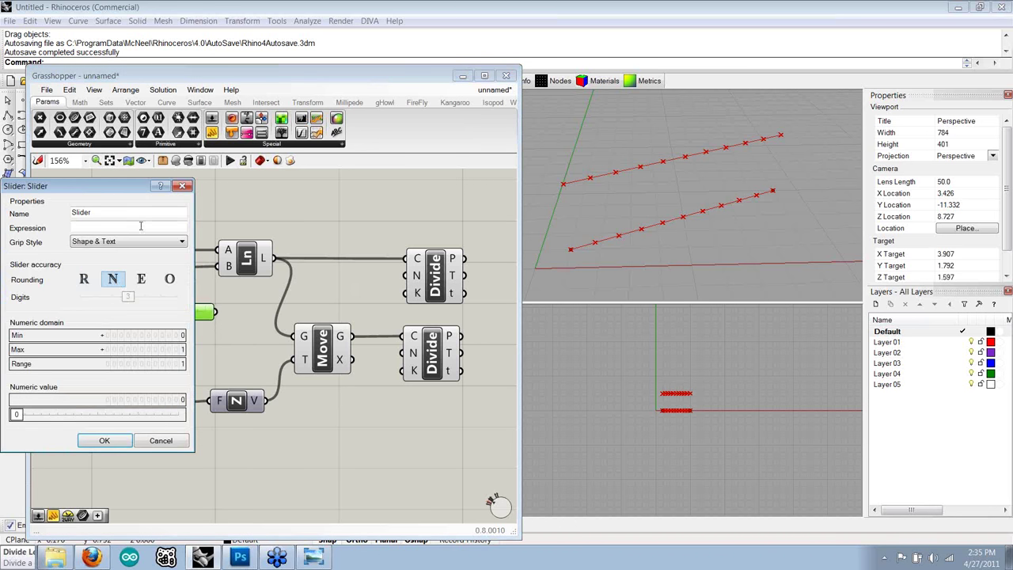
drag(117, 193, 158, 197)
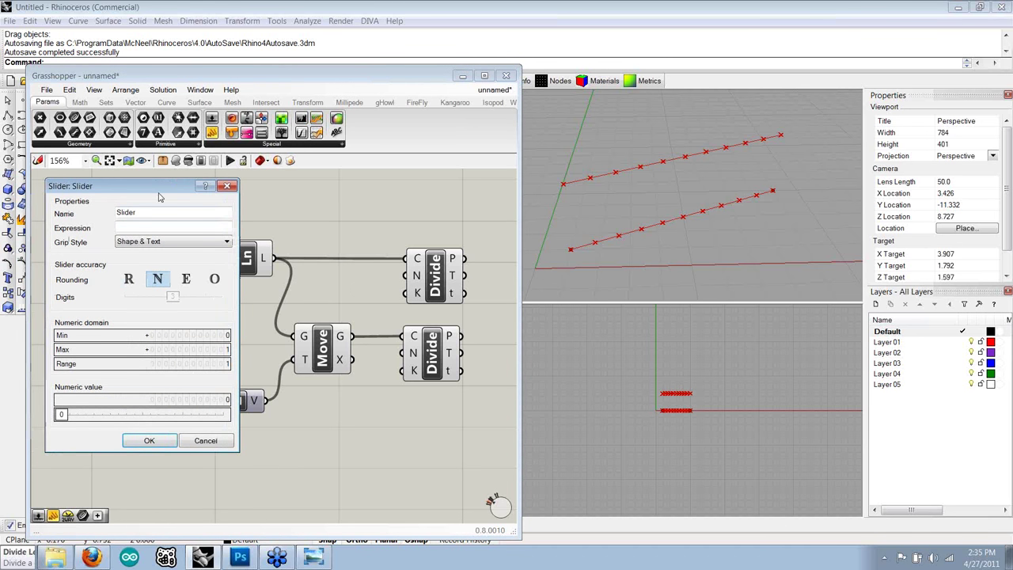
click(195, 283)
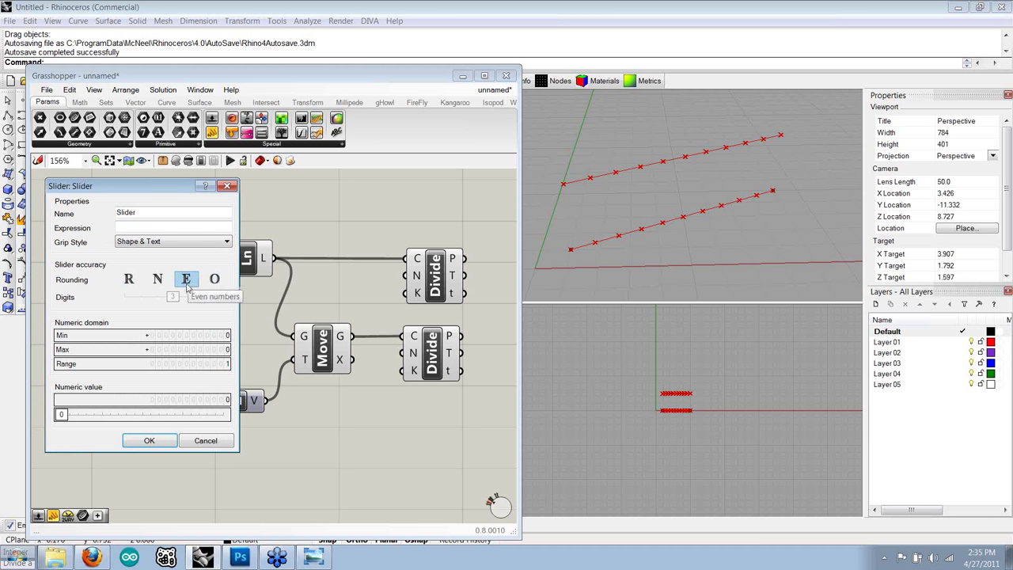
double_click(204, 355)
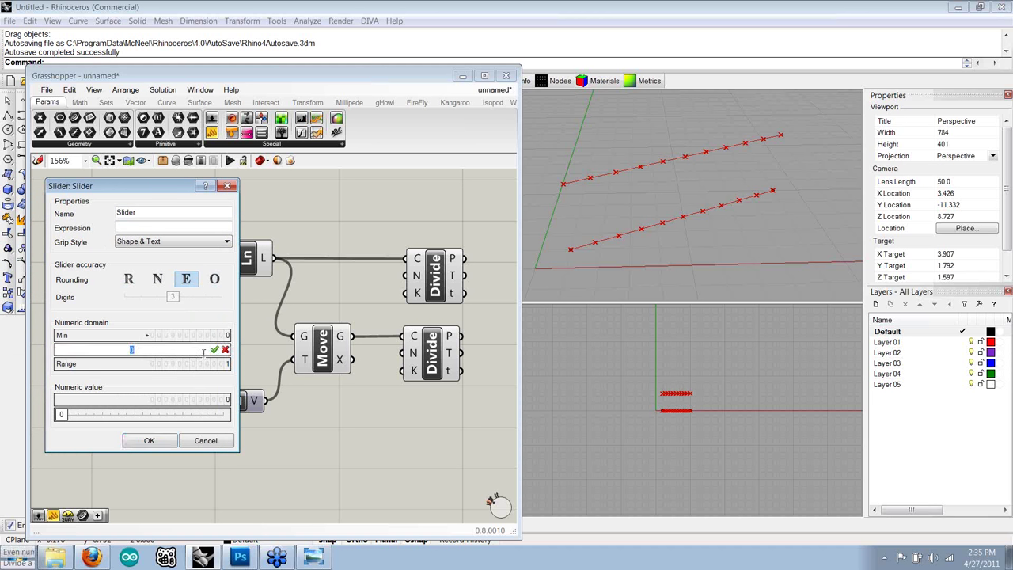
text(14)
click(213, 349)
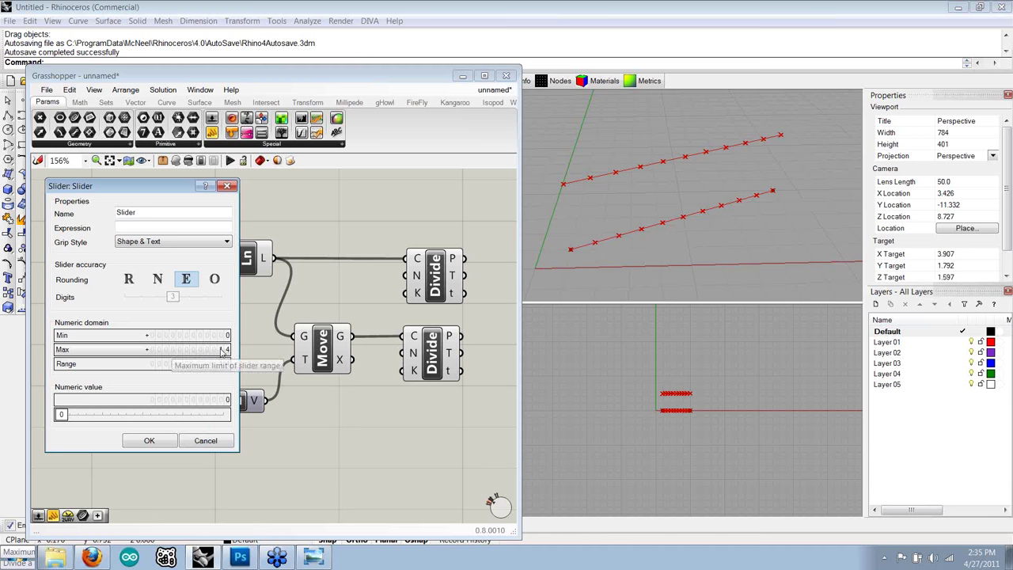
click(149, 440)
- Set the even-number slider to 8, connect it to the N inputs of both Divide components, and place it just above the Move component
drag(125, 316, 406, 276)
click(185, 349)
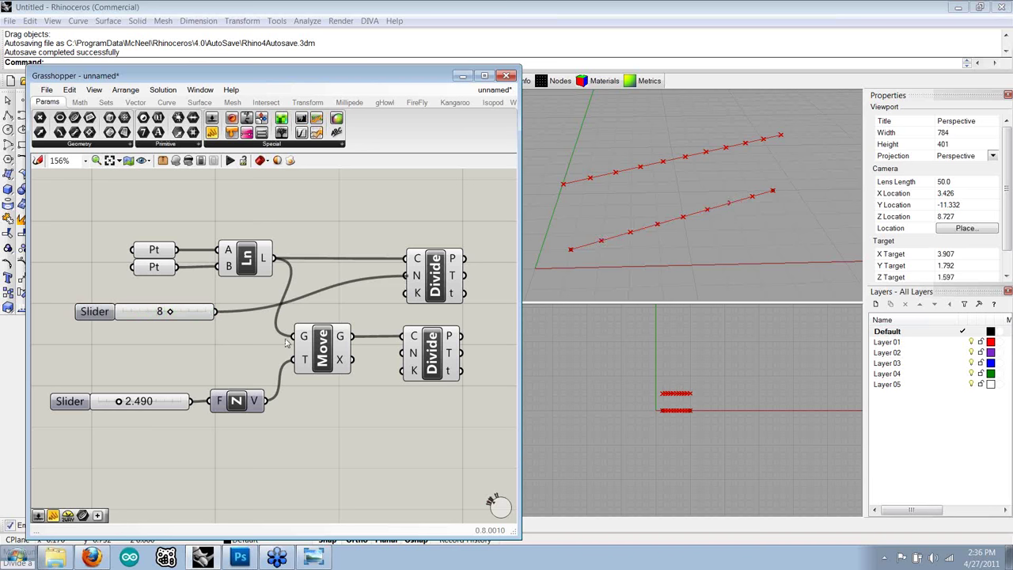
drag(217, 312, 409, 361)
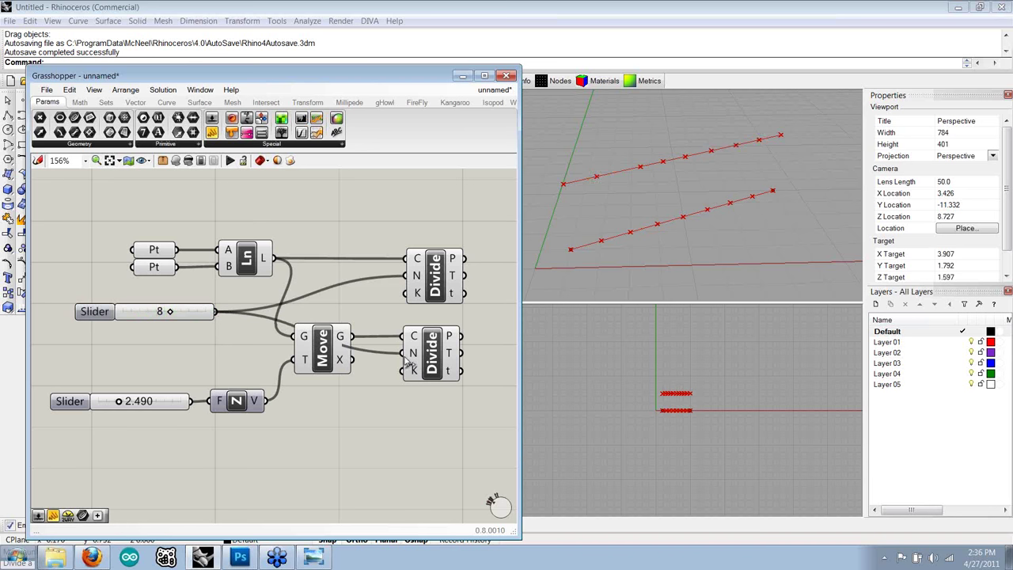
drag(189, 317, 330, 315)
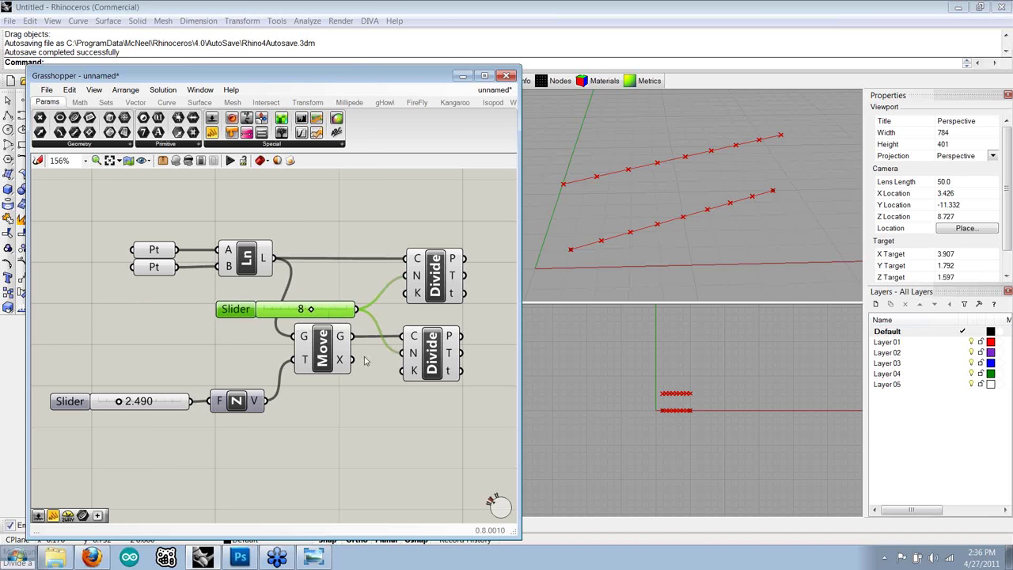
click(387, 373)
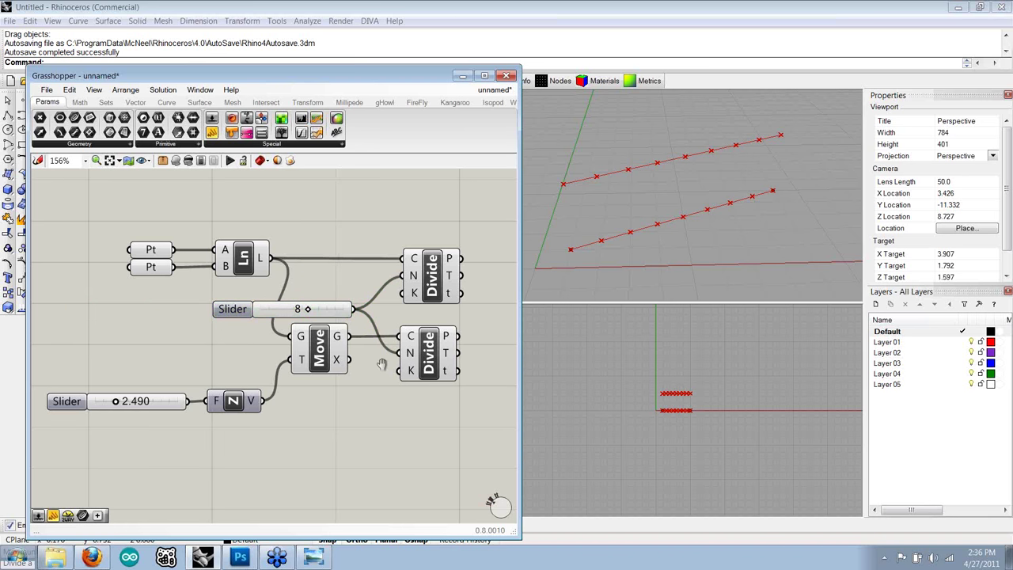
- Add a Panel beside the first Divide component and connect the P output to it
right_drag(382, 363, 319, 364)
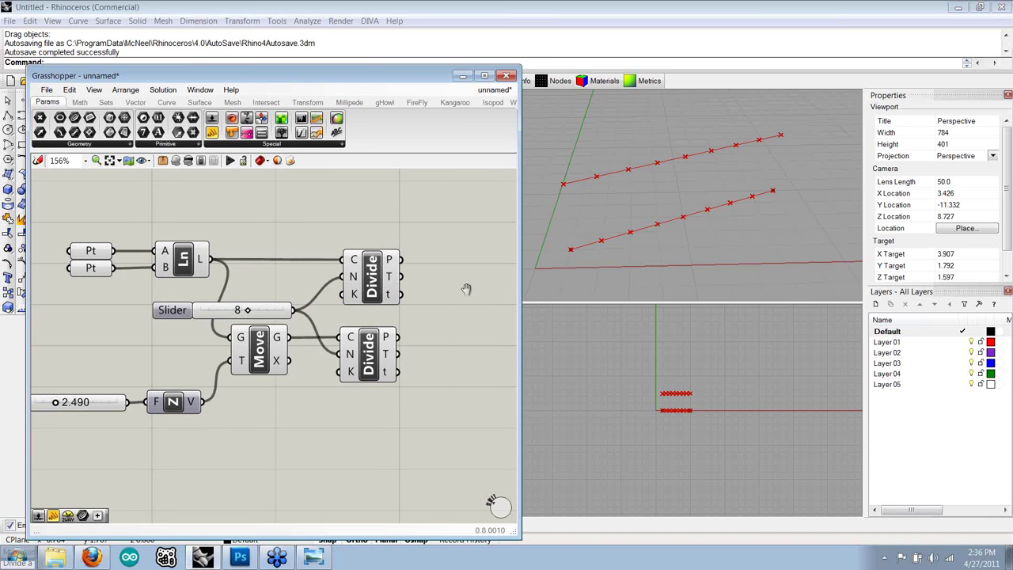
scroll(443, 281, down, 2)
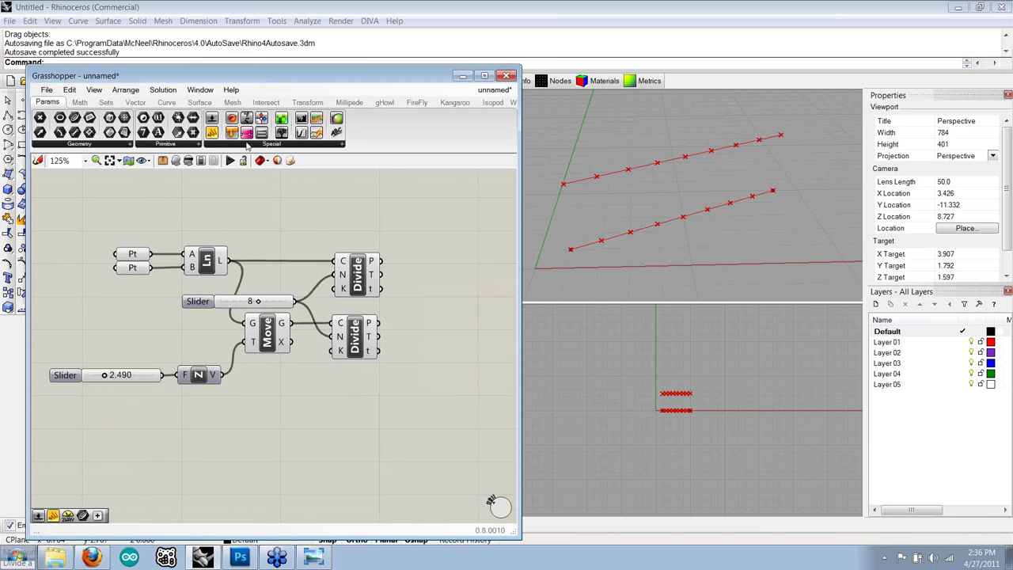
drag(211, 133, 471, 260)
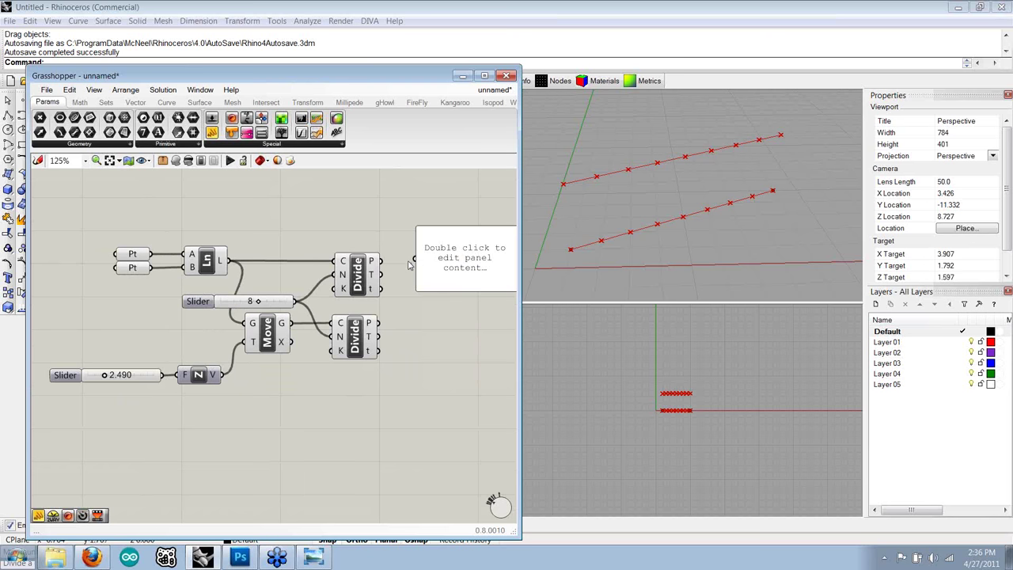
scroll(411, 265, up, 1)
right_drag(403, 265, 323, 274)
drag(296, 270, 338, 268)
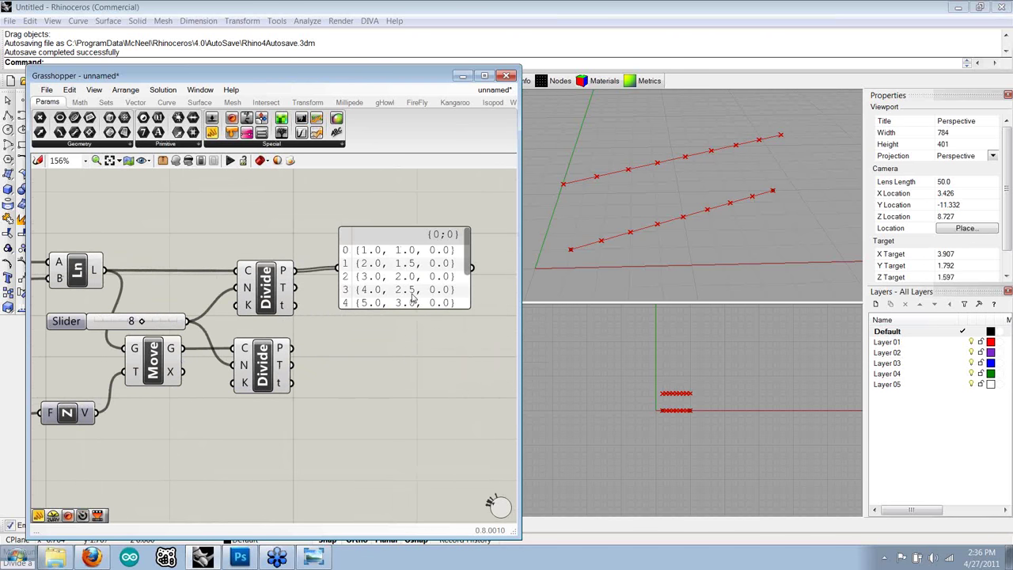
- Widen and reposition the panel to read the division point coordinates, then delete it
right_drag(411, 298, 388, 284)
drag(449, 269, 500, 251)
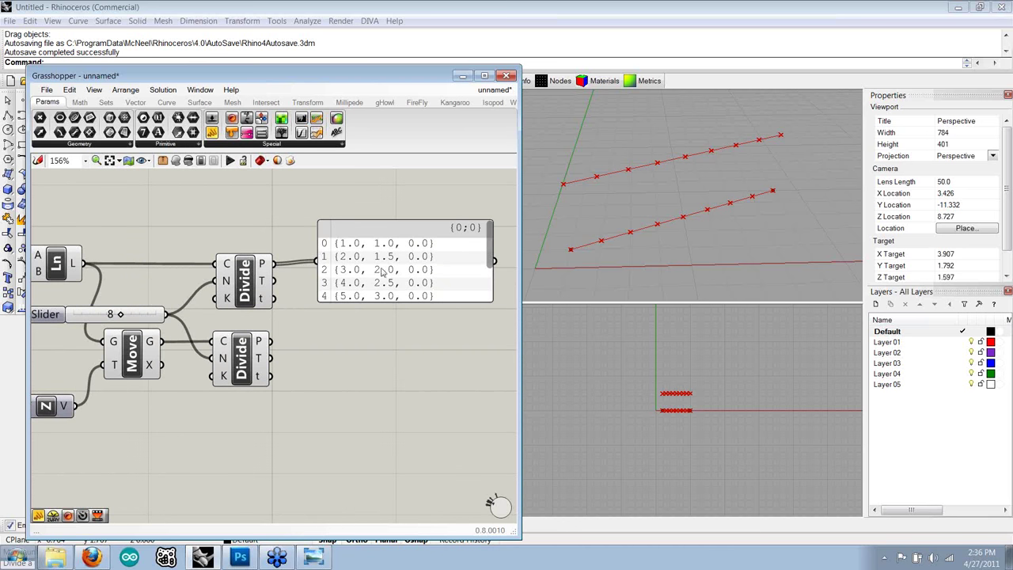
drag(384, 273, 376, 275)
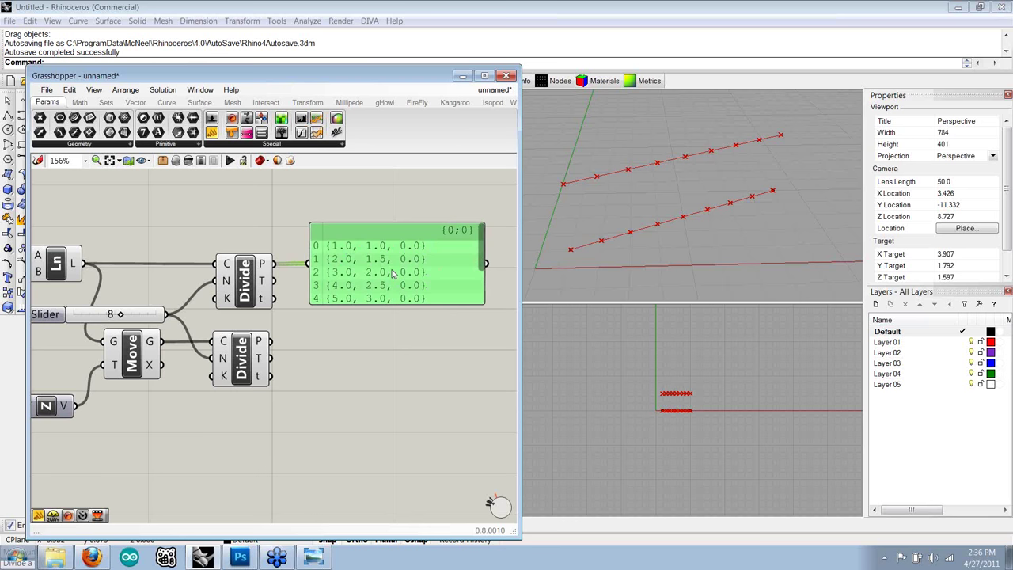
drag(394, 276, 387, 250)
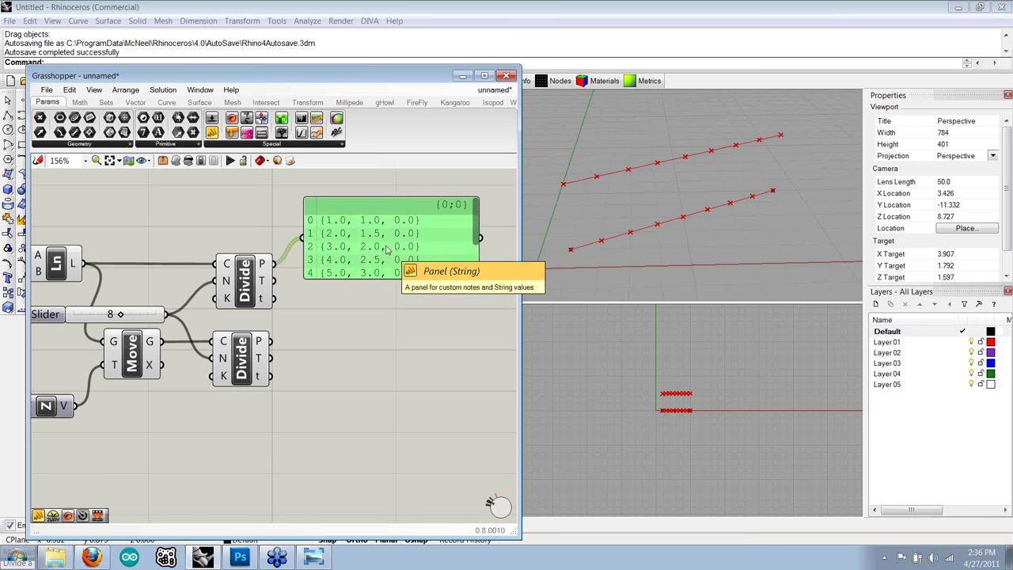
key(Delete)
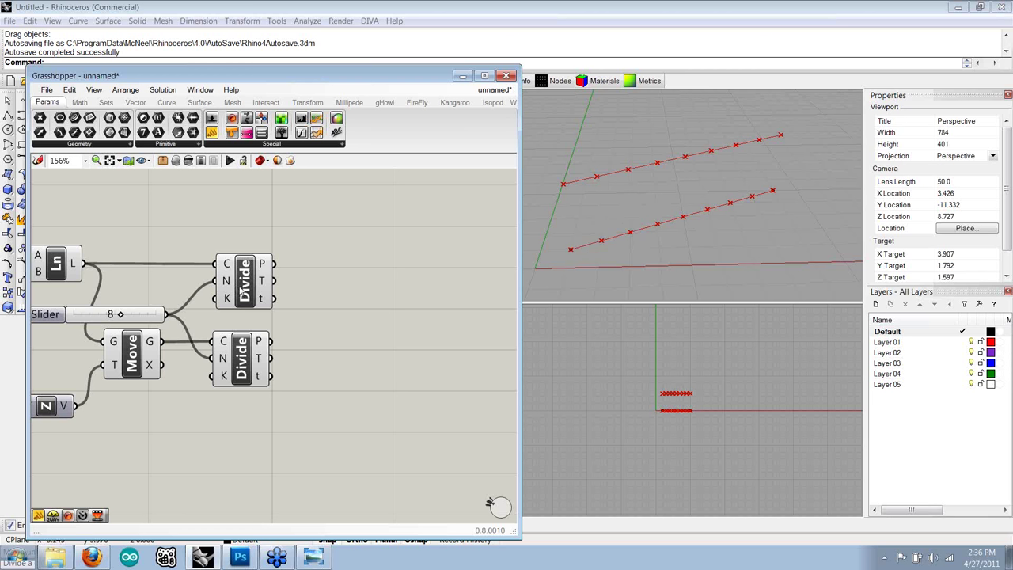
- Add a Cull Pattern component beside the first Divide component and connect the Divide output P to its list input L
right_drag(272, 291, 281, 284)
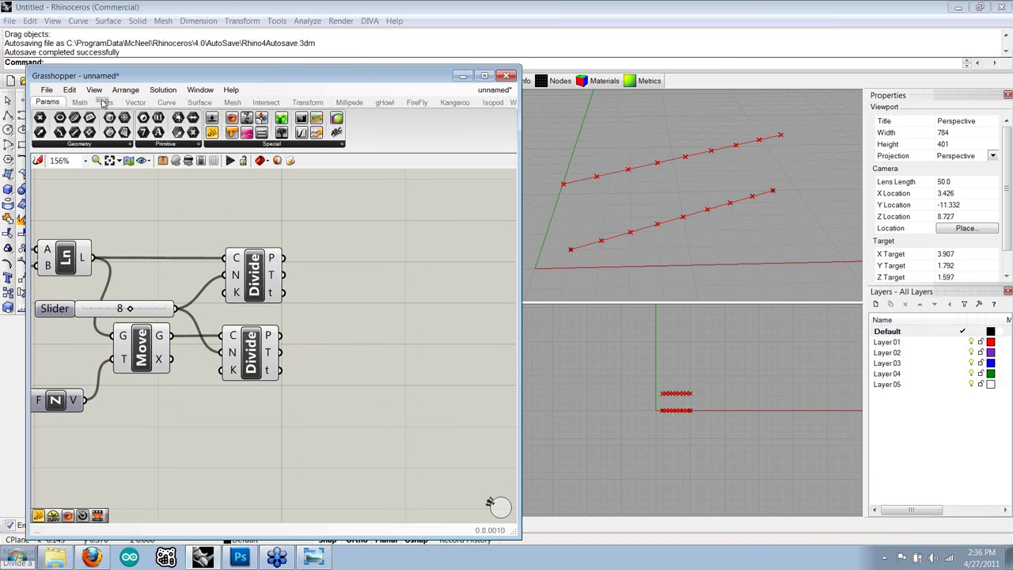
click(104, 103)
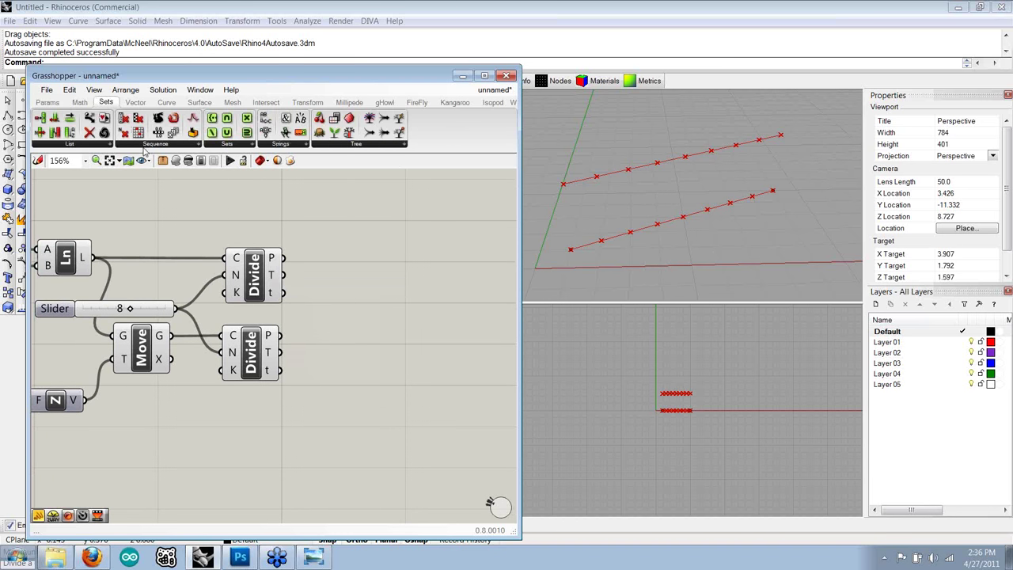
click(145, 145)
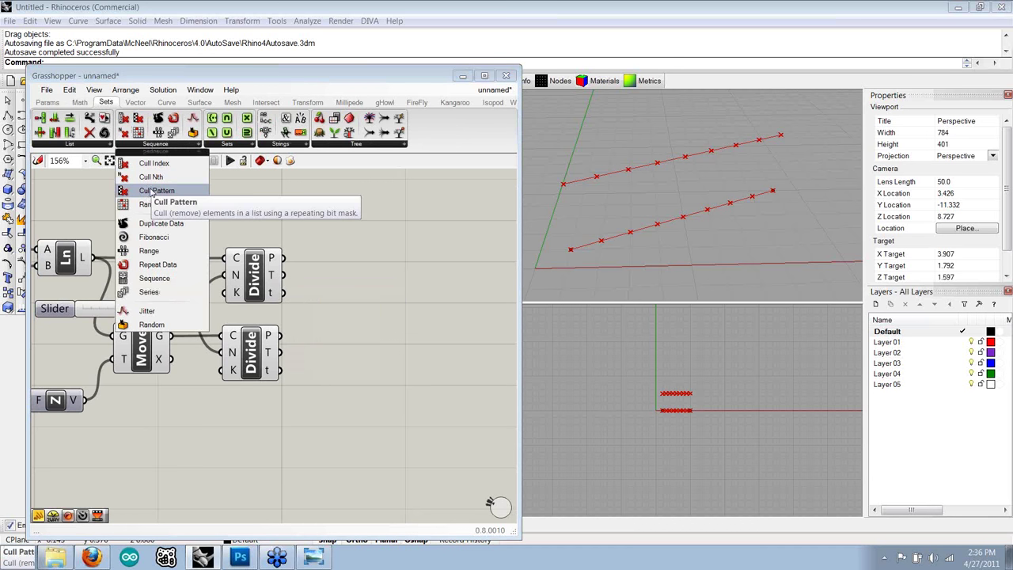
drag(153, 190, 376, 269)
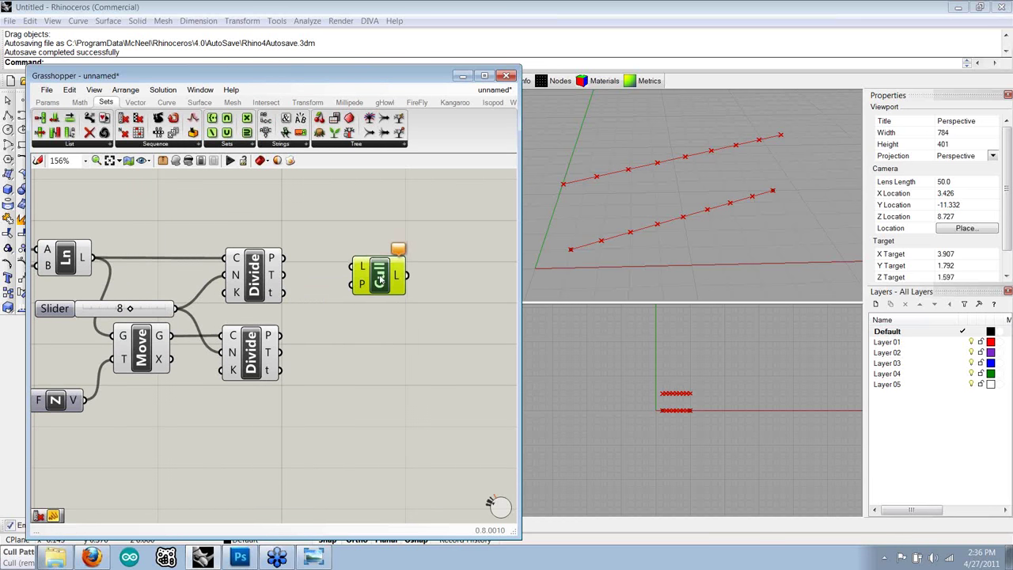
drag(381, 266, 416, 268)
mouse_move(398, 278)
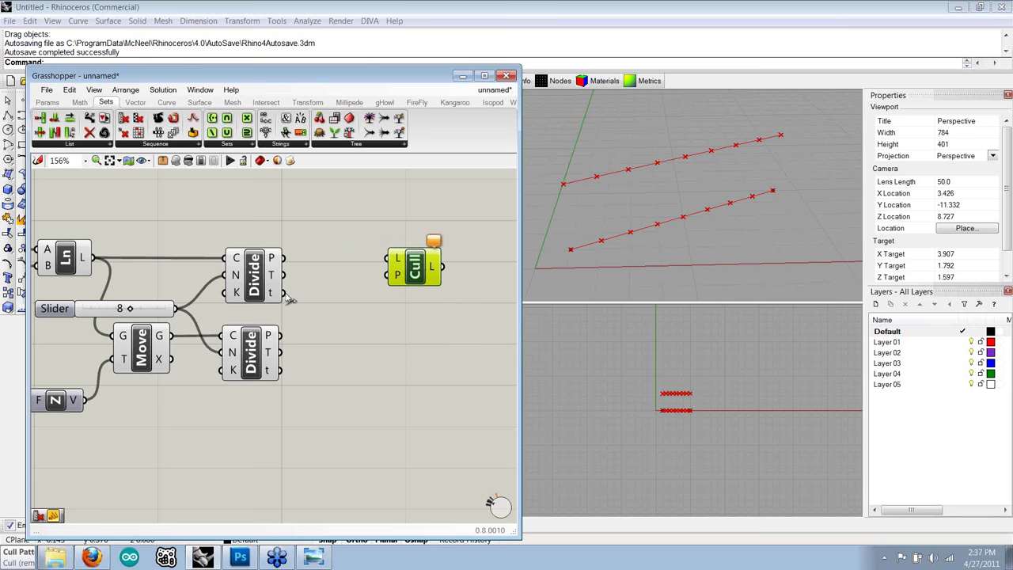
drag(273, 258, 387, 261)
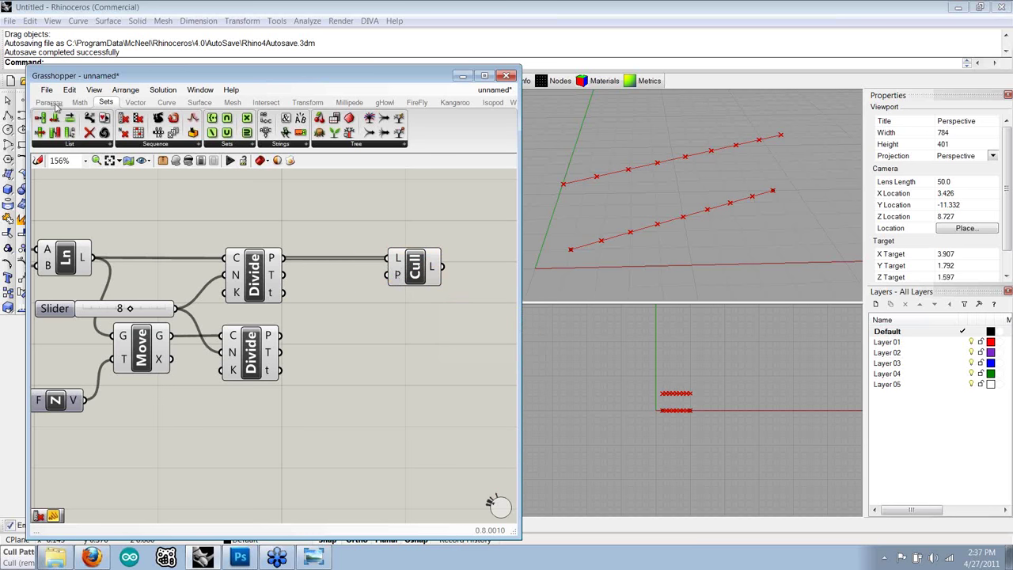
drag(413, 280, 418, 281)
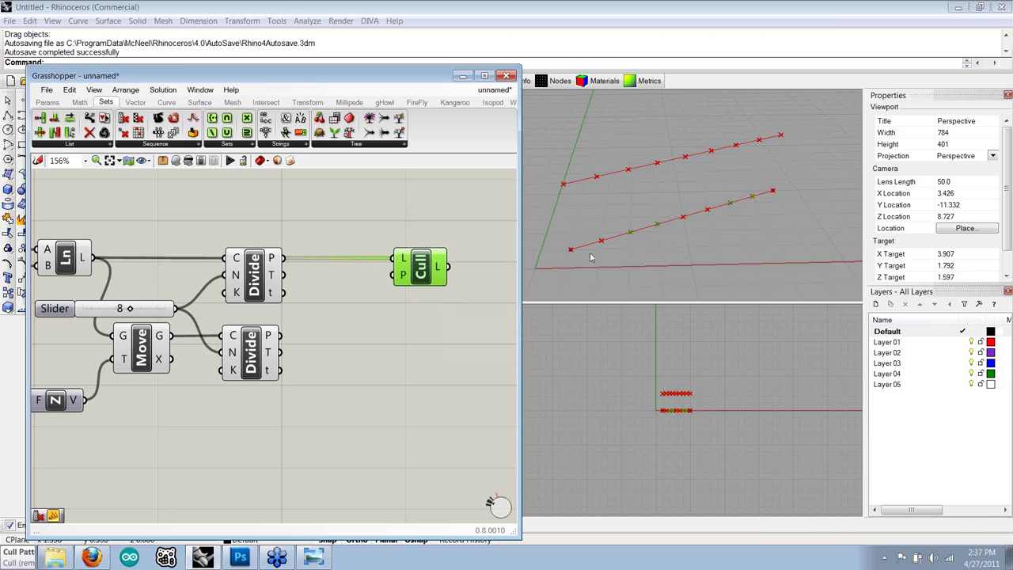
- Replace the Boolean collection of the Cull component's P input with the two-value pattern True, False
right_click(402, 276)
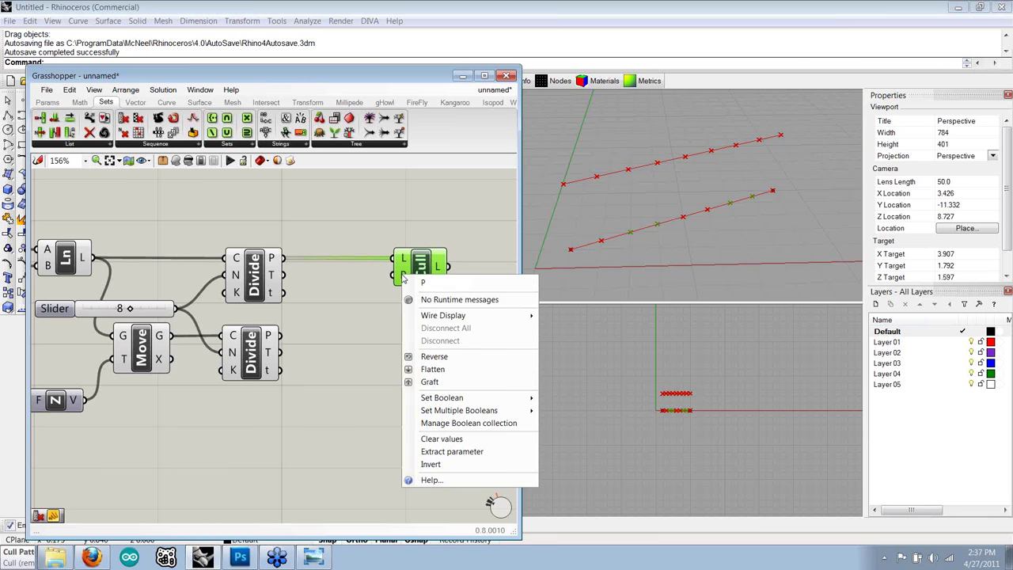
click(459, 424)
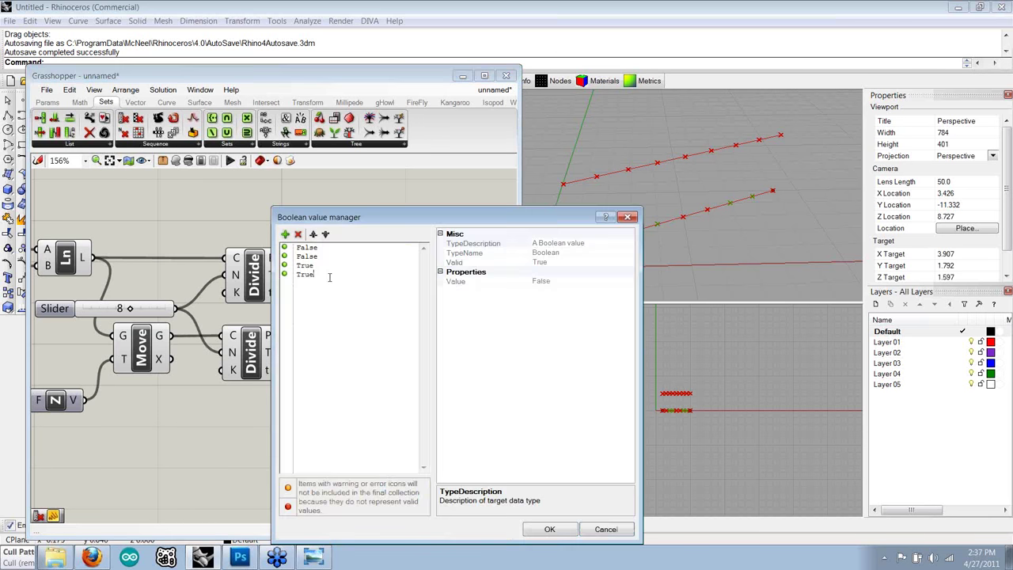
drag(327, 278, 277, 244)
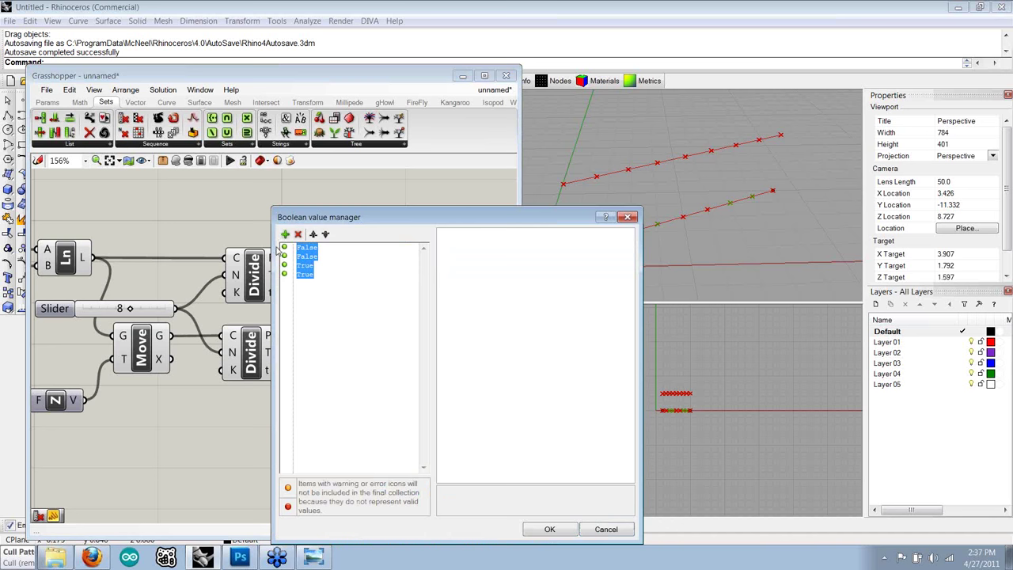
text(True)
key(Return)
text(Fals)
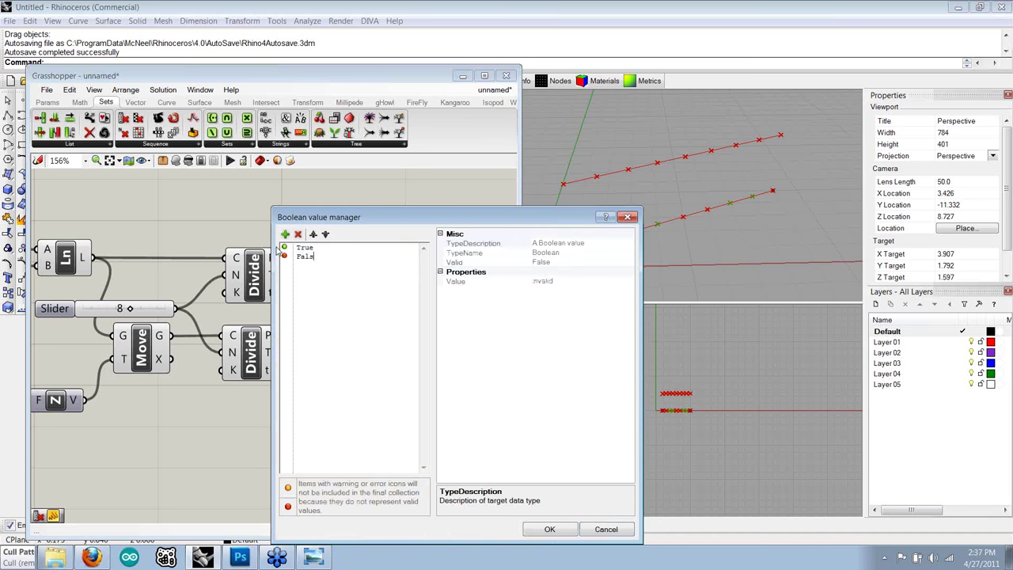
text(e)
drag(564, 220, 393, 187)
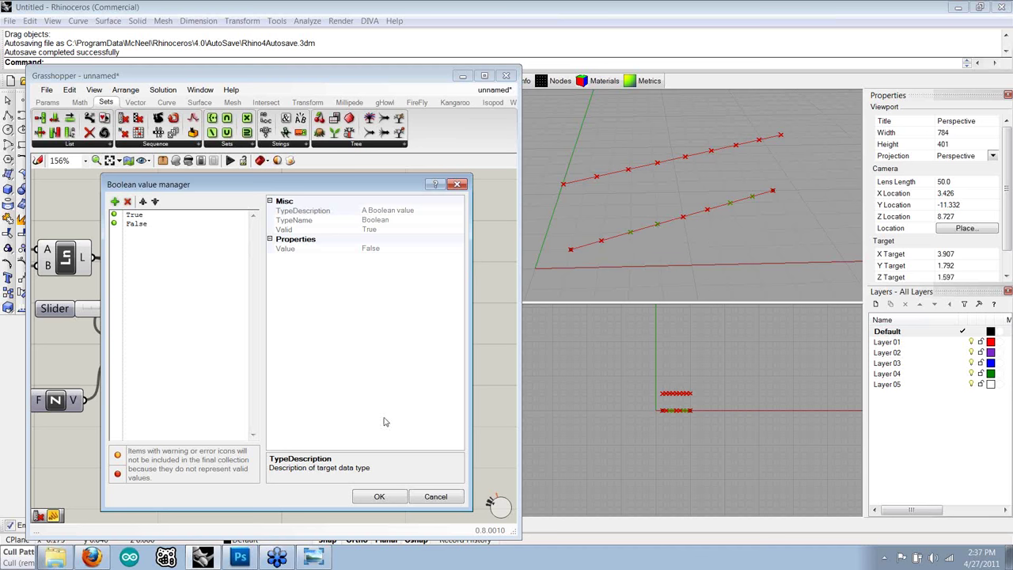
click(378, 497)
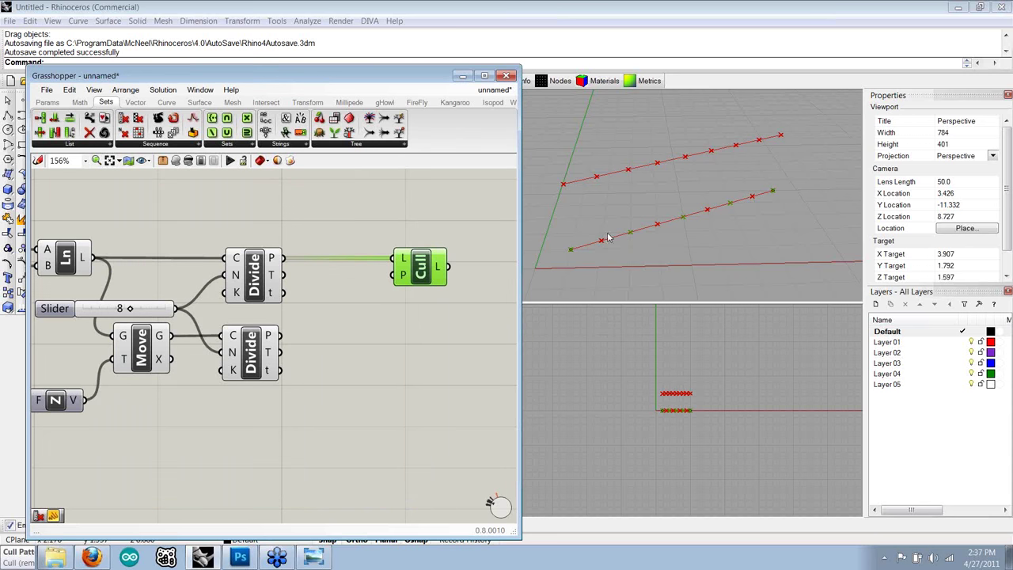
- Turn off the preview of the first Divide component and select the Cull component to highlight its remaining points
click(372, 263)
click(260, 285)
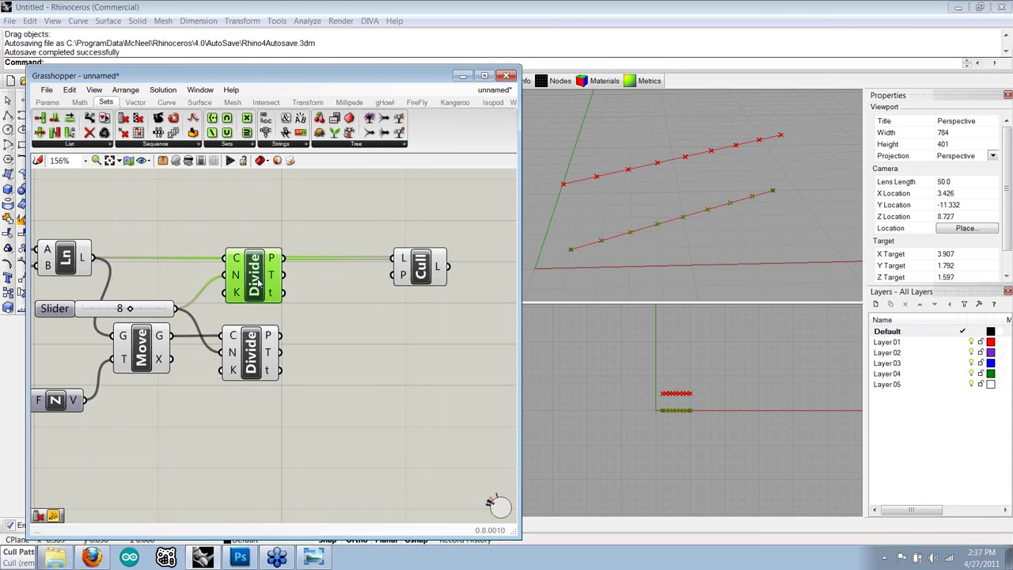
right_click(254, 269)
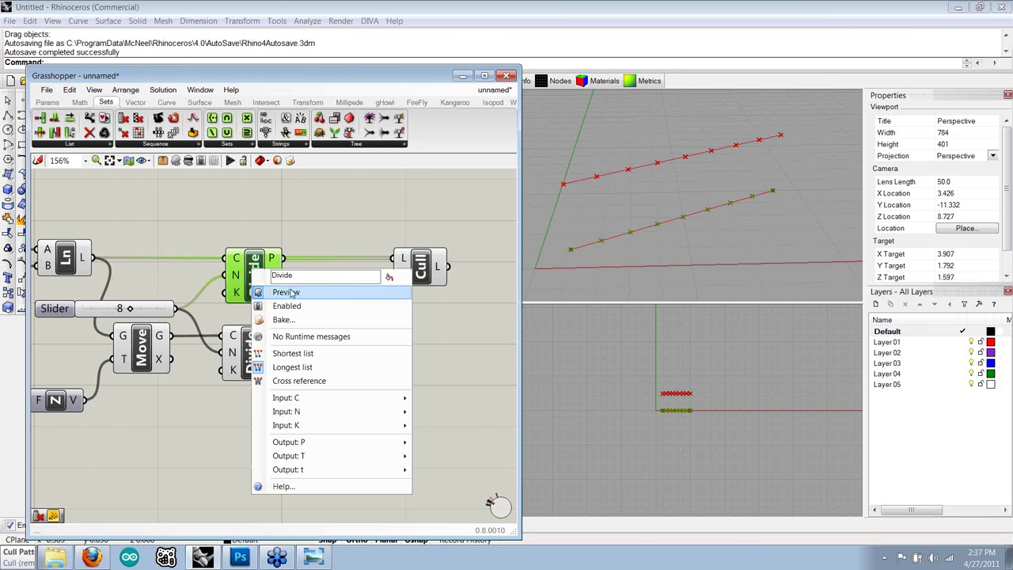
click(281, 293)
click(425, 273)
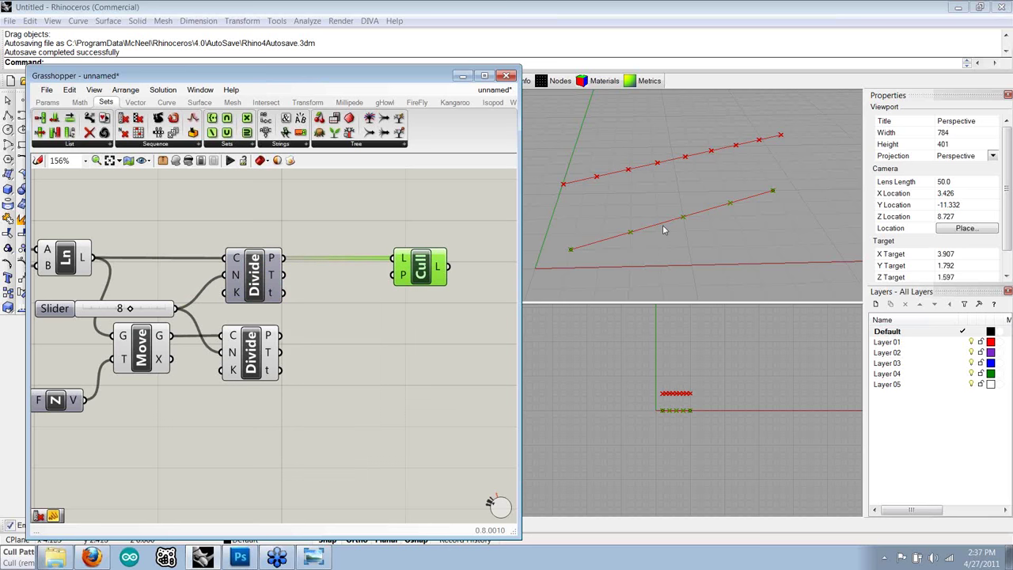
- Duplicate the Cull Pattern component below the original and connect the second Divide component's output P to the copy's list input L
click(407, 315)
drag(425, 280, 415, 348)
click(340, 359)
drag(269, 336, 411, 344)
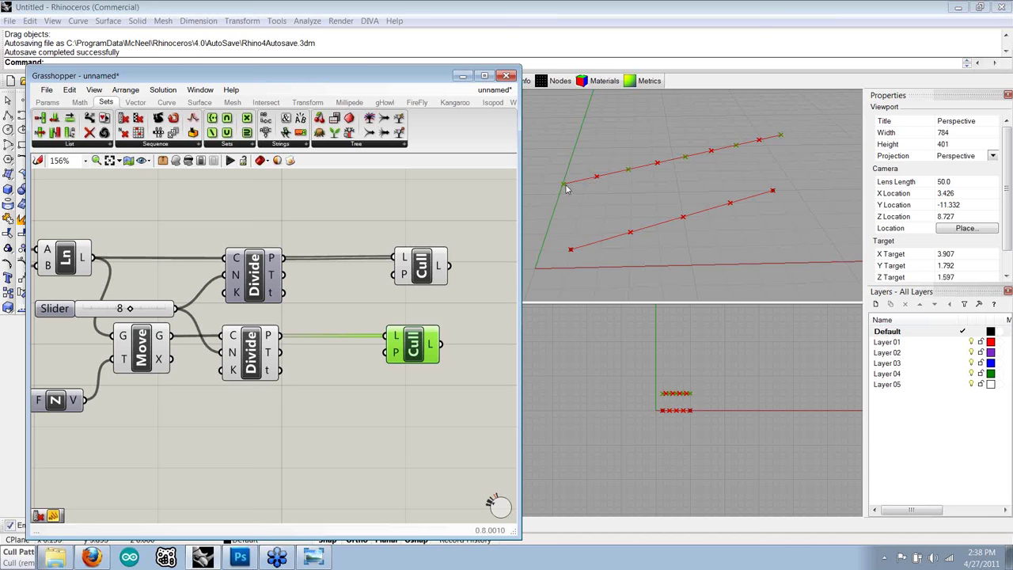
- Replace the Boolean collection of the second Cull component's P input with the inverted pattern False, True
right_click(395, 353)
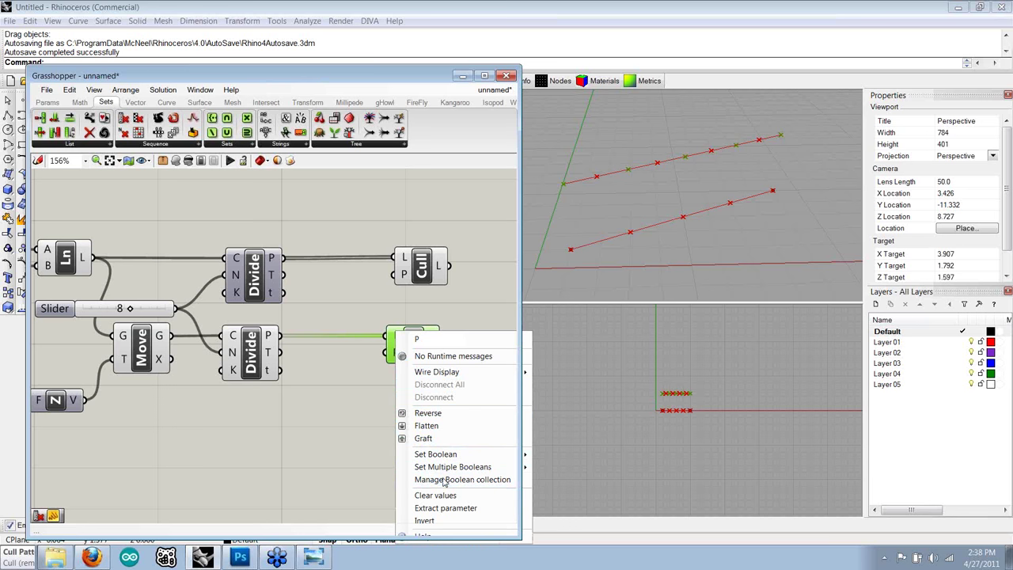
click(445, 481)
drag(312, 257, 270, 248)
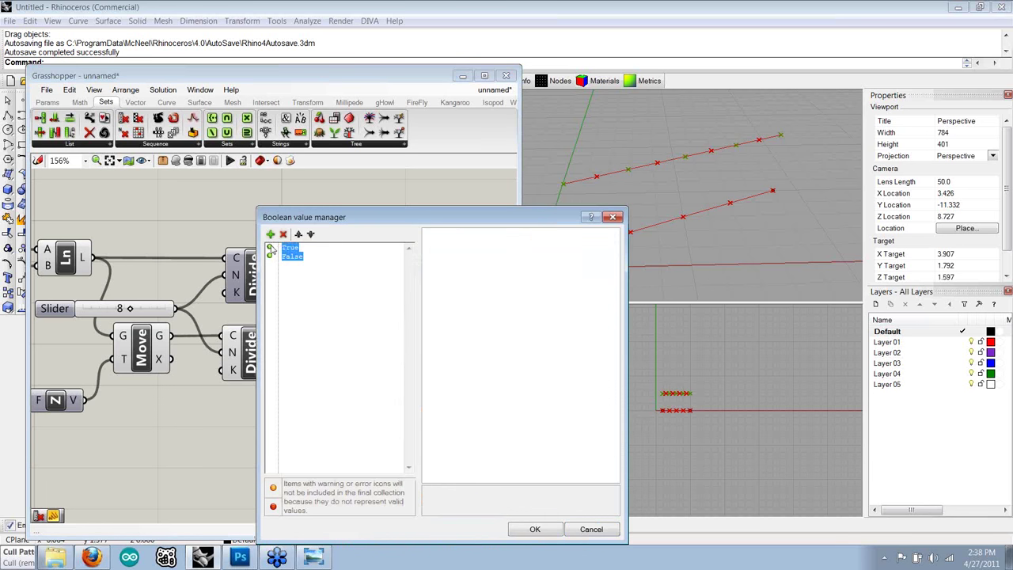
text(False)
key(Return)
text(True)
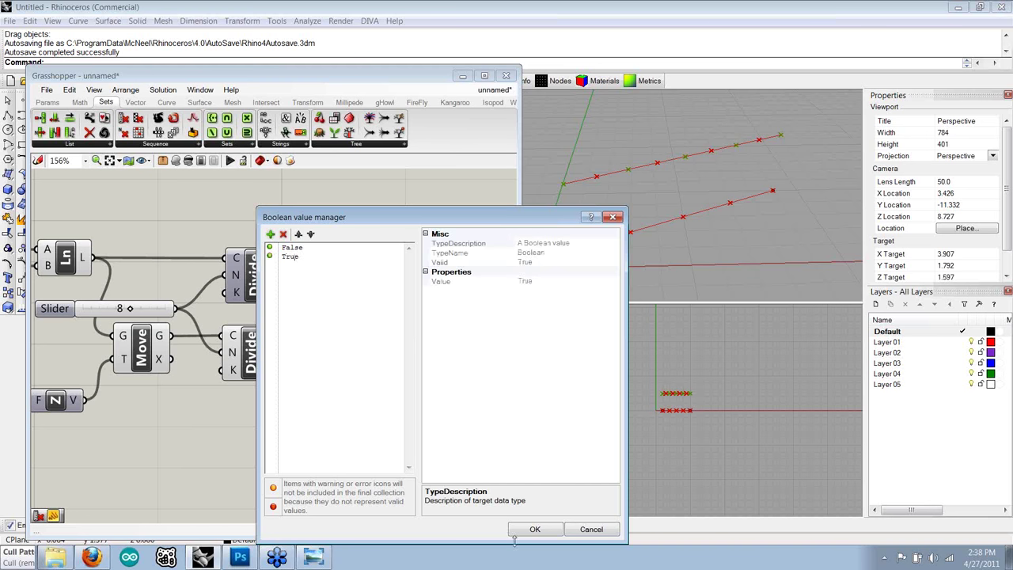
click(549, 530)
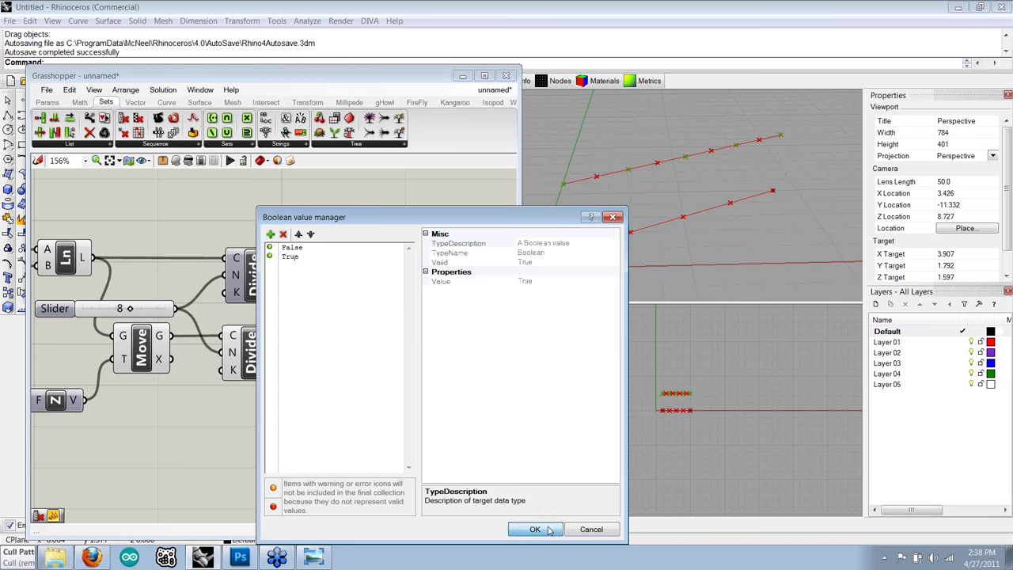
- Turn off the preview of the second Divide component and select the second Cull component to highlight its remaining points
click(264, 352)
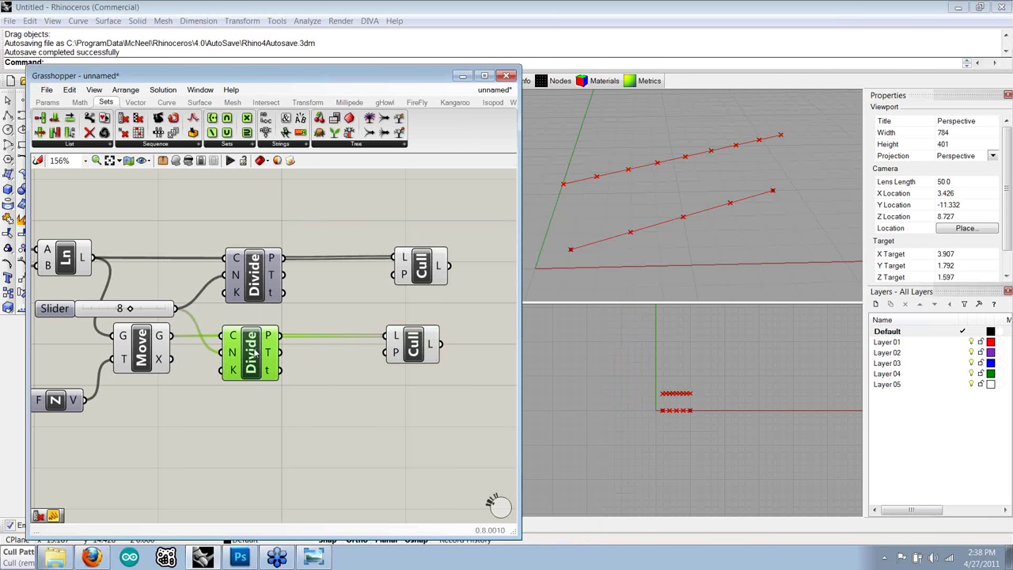
right_click(256, 354)
click(289, 357)
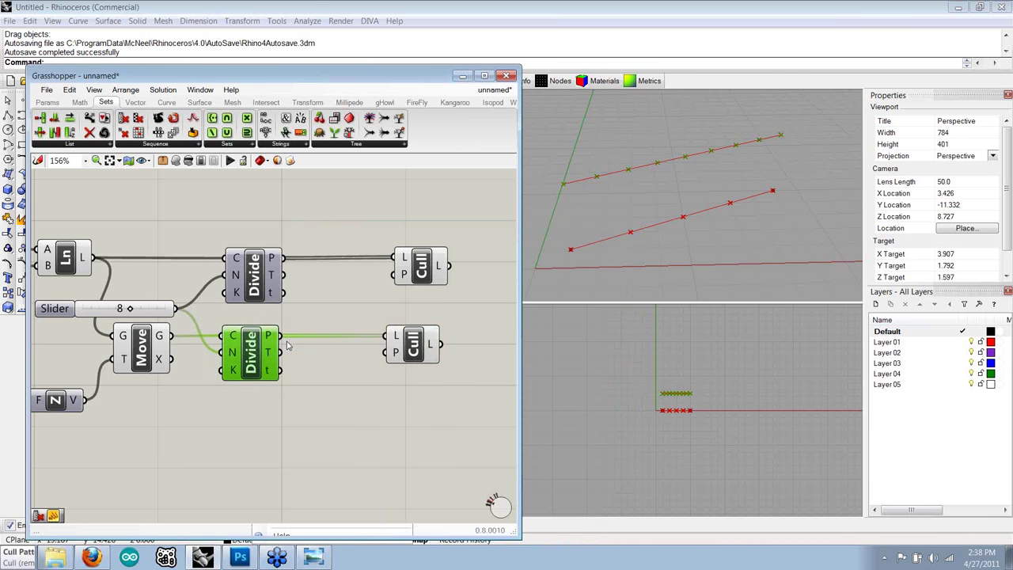
click(339, 381)
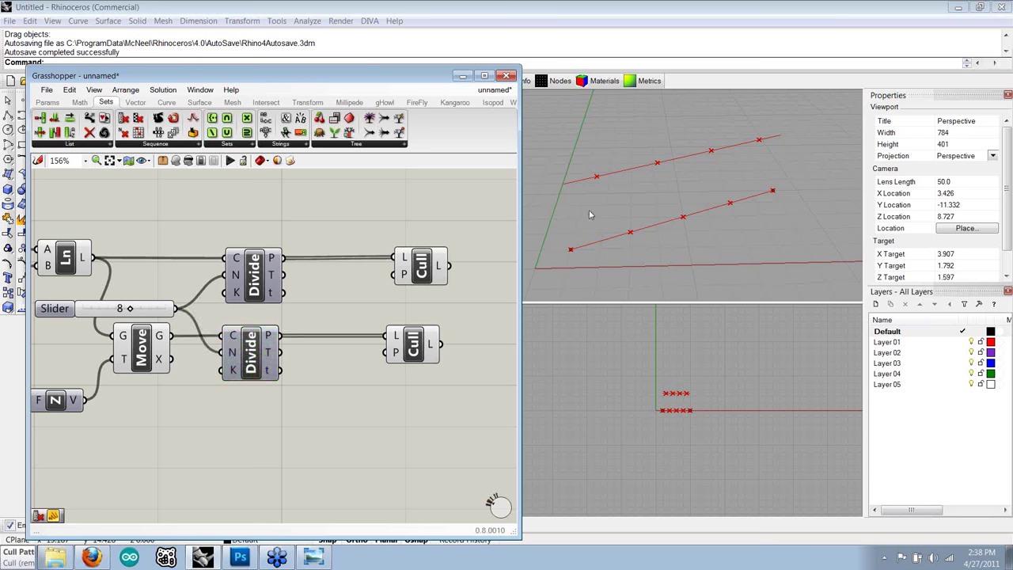
click(425, 343)
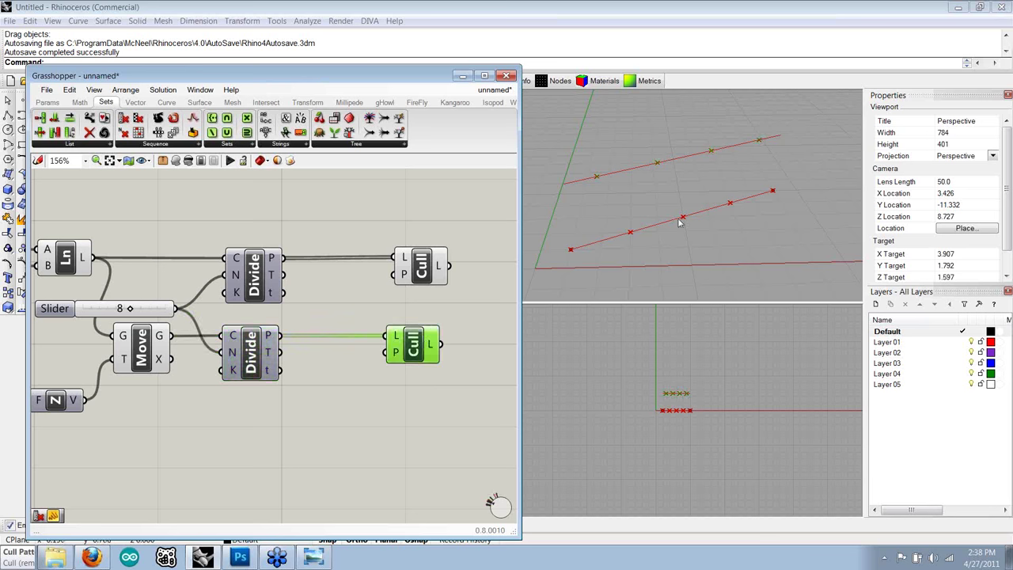
right_drag(689, 219, 589, 173)
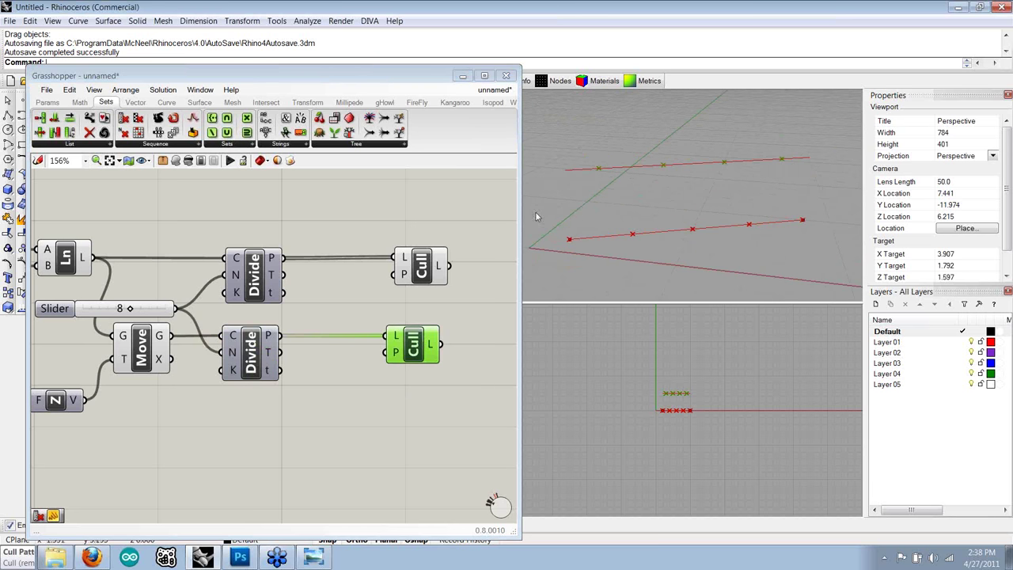
right_drag(626, 214, 654, 224)
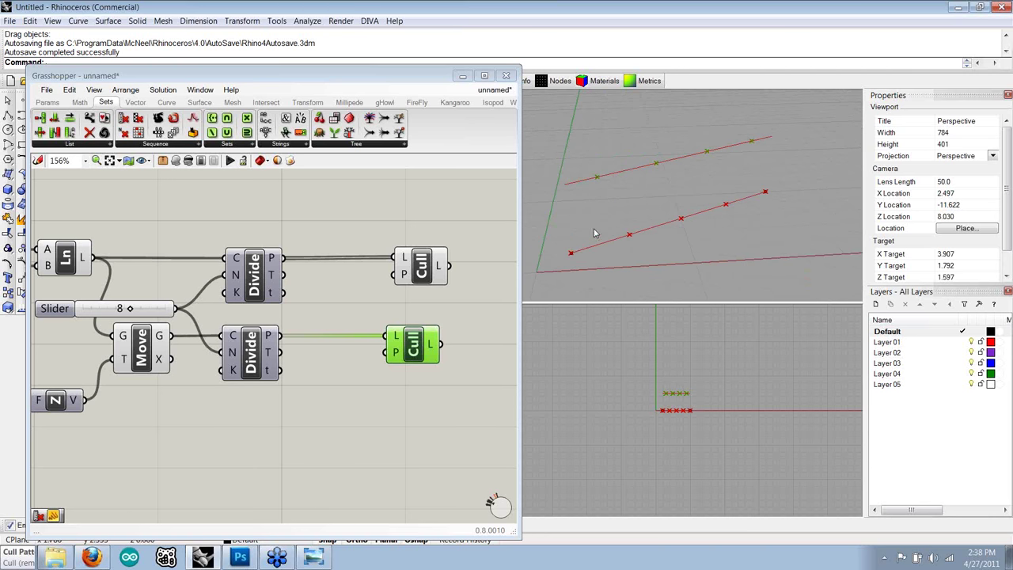
- Move both Cull components closer to their Divide components and line them up one above the other
drag(417, 283, 381, 283)
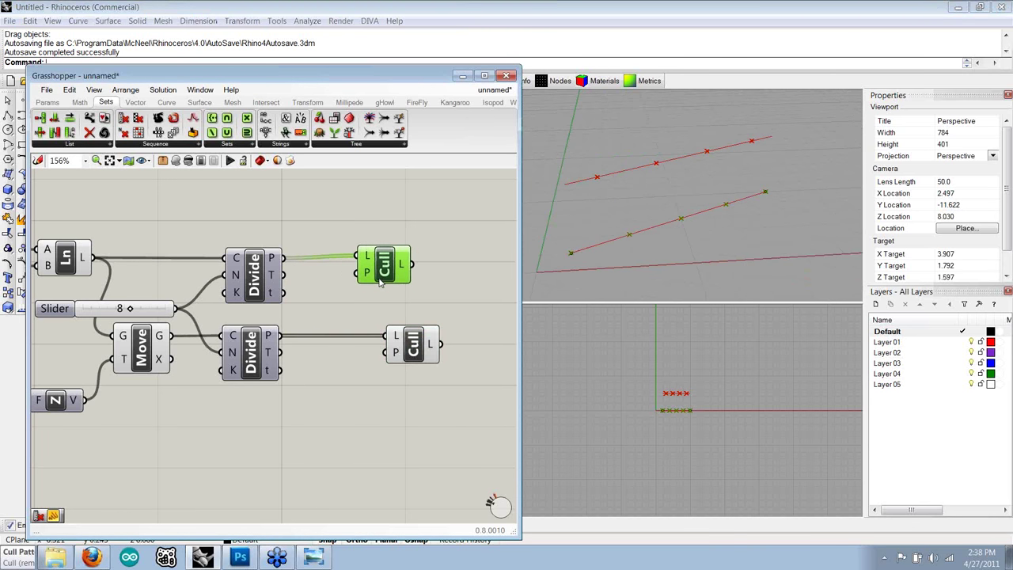
drag(413, 338, 384, 339)
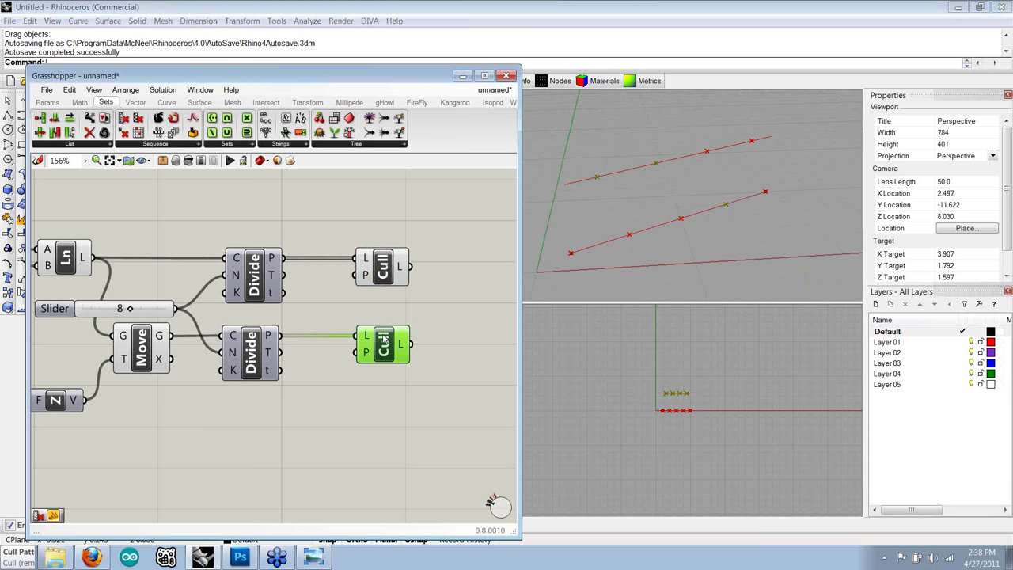
click(429, 310)
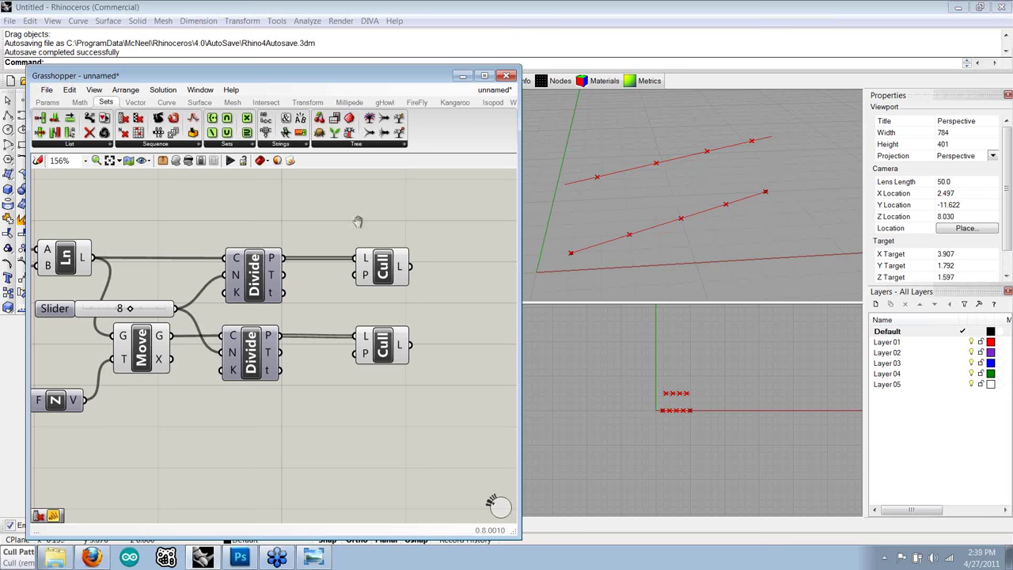
- Add a Weave component and connect the first Cull output L to input 0 and the second Cull output L to input 1
right_drag(357, 221, 334, 224)
click(70, 144)
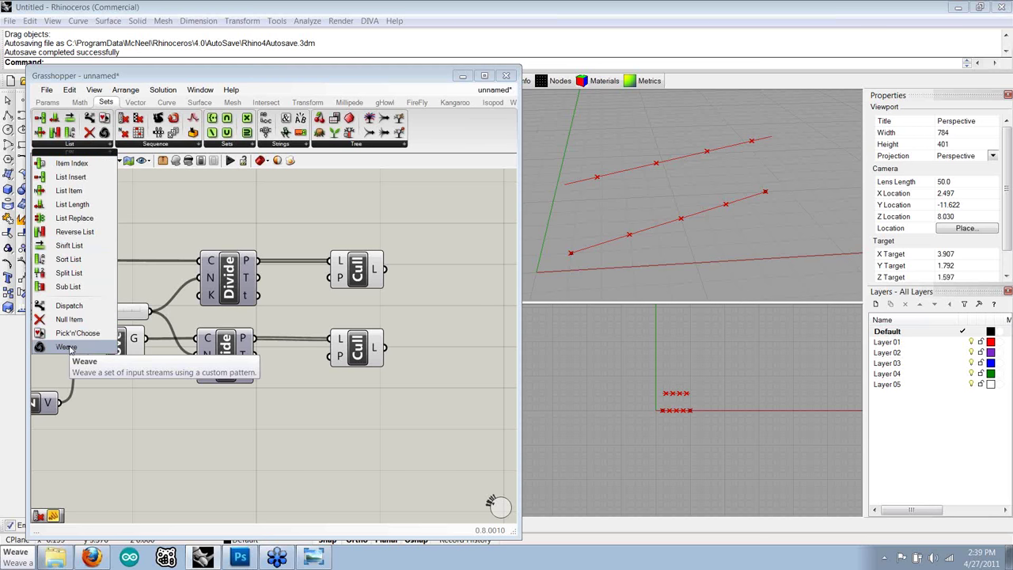
drag(66, 347, 468, 307)
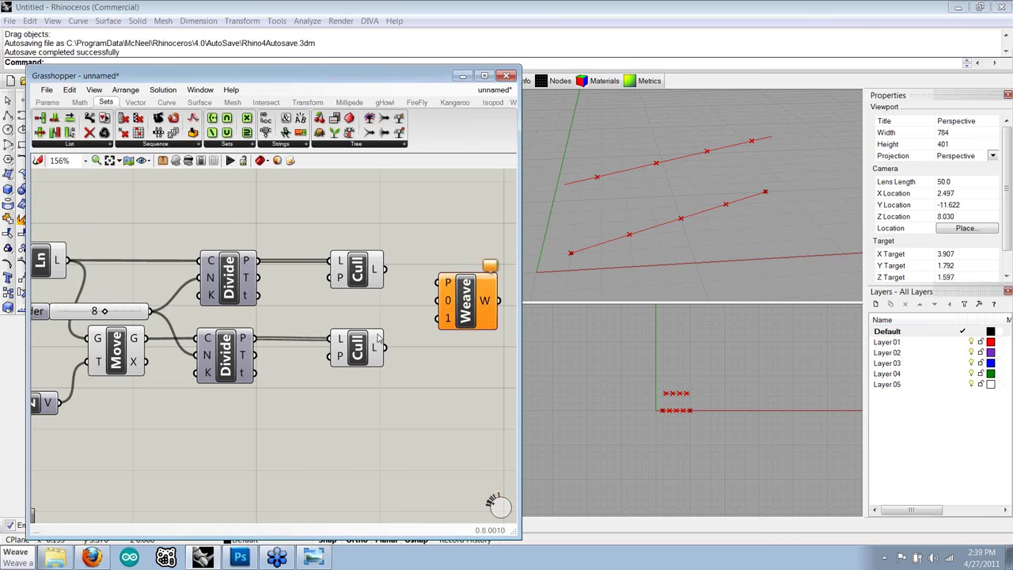
drag(365, 346, 362, 345)
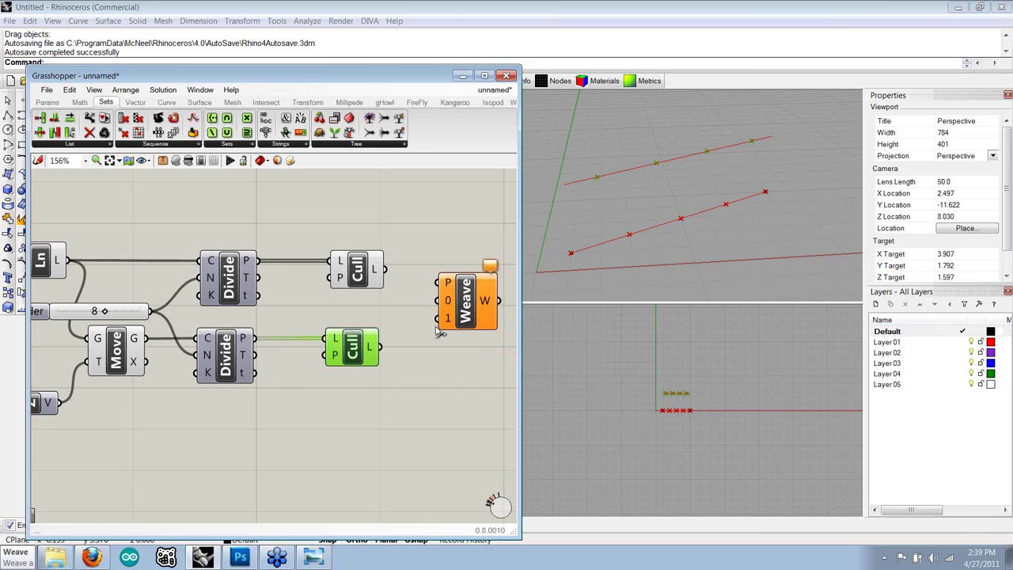
click(377, 322)
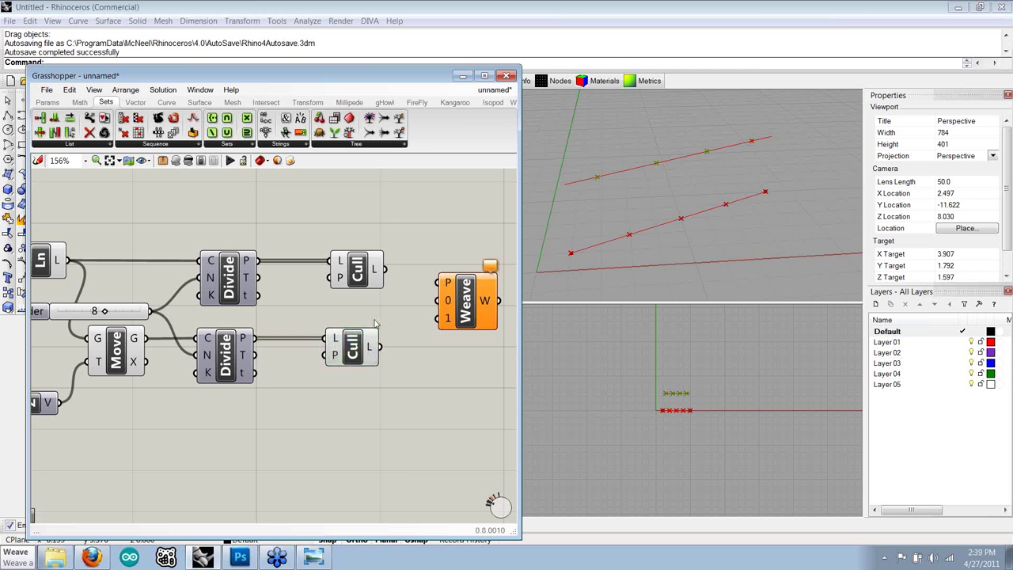
drag(386, 270, 438, 309)
drag(381, 346, 448, 314)
click(463, 313)
click(427, 224)
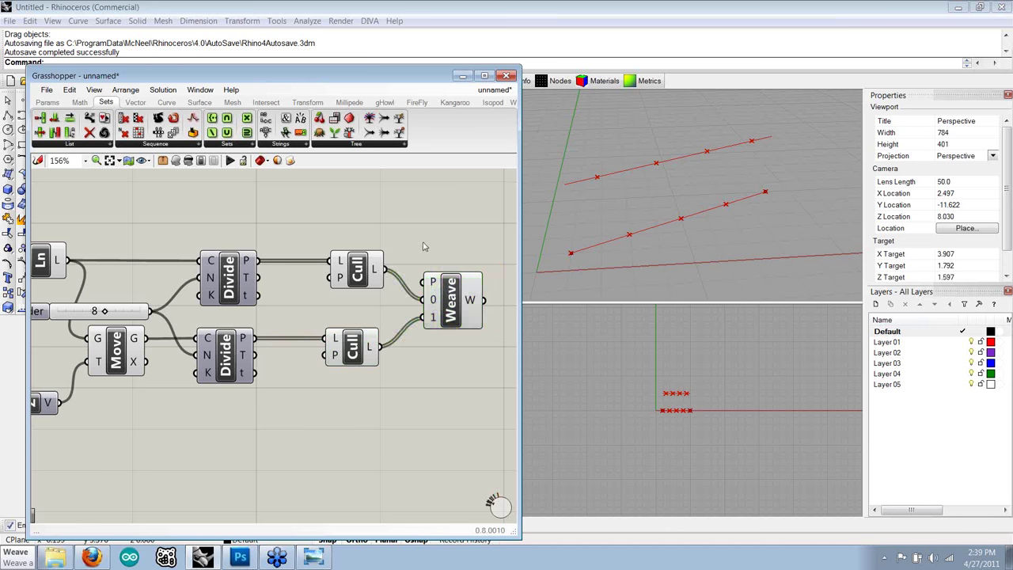
- Turn off the preview of both Cull components and select the Weave component to highlight its points
right_drag(424, 246, 358, 238)
drag(345, 227, 281, 373)
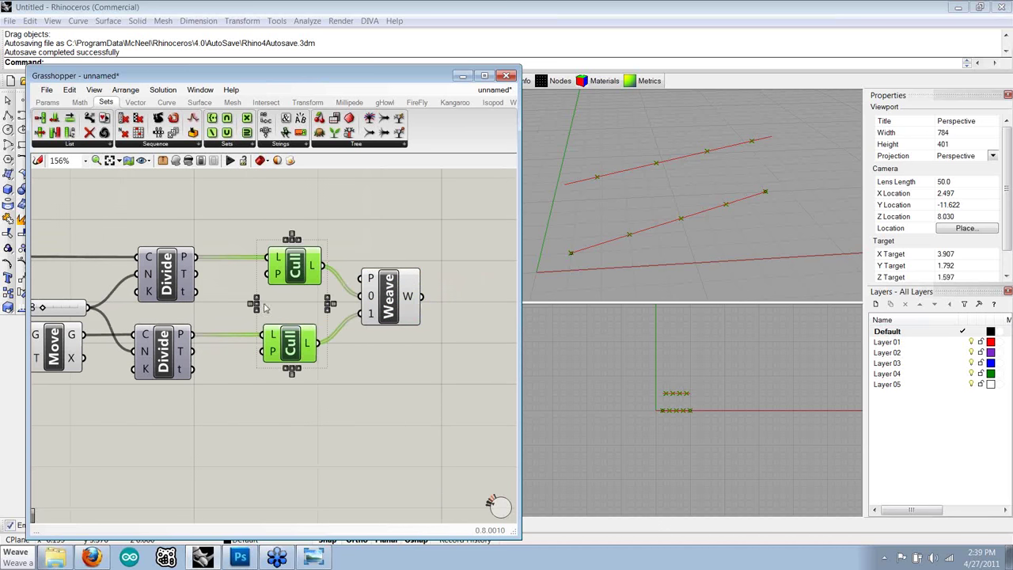
click(247, 233)
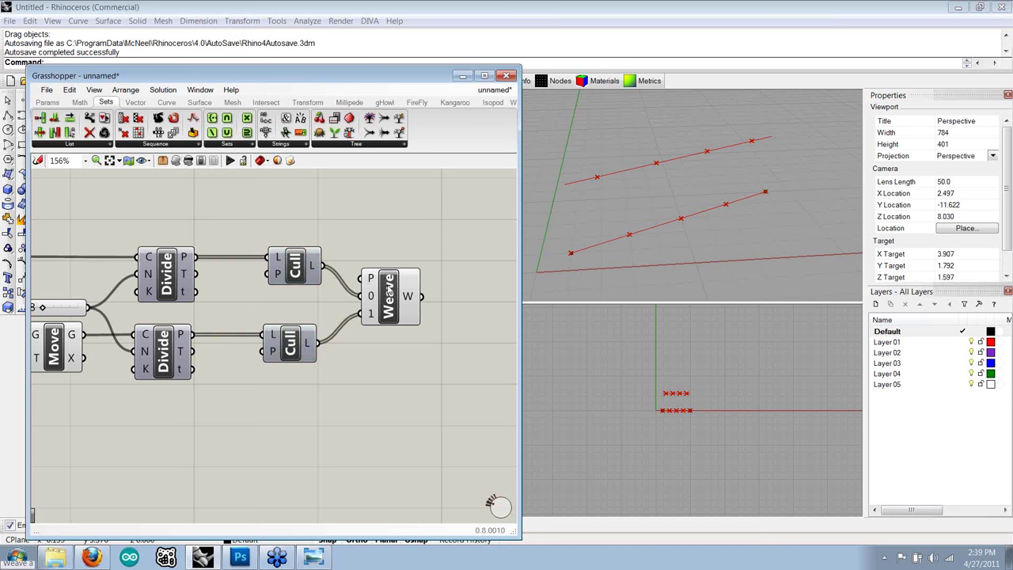
click(405, 296)
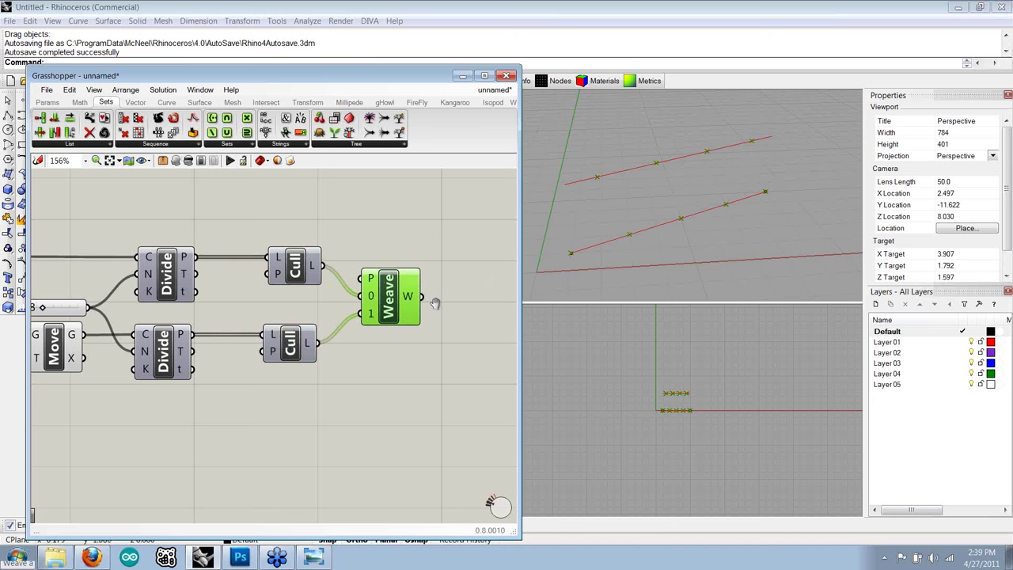
right_drag(435, 303, 357, 301)
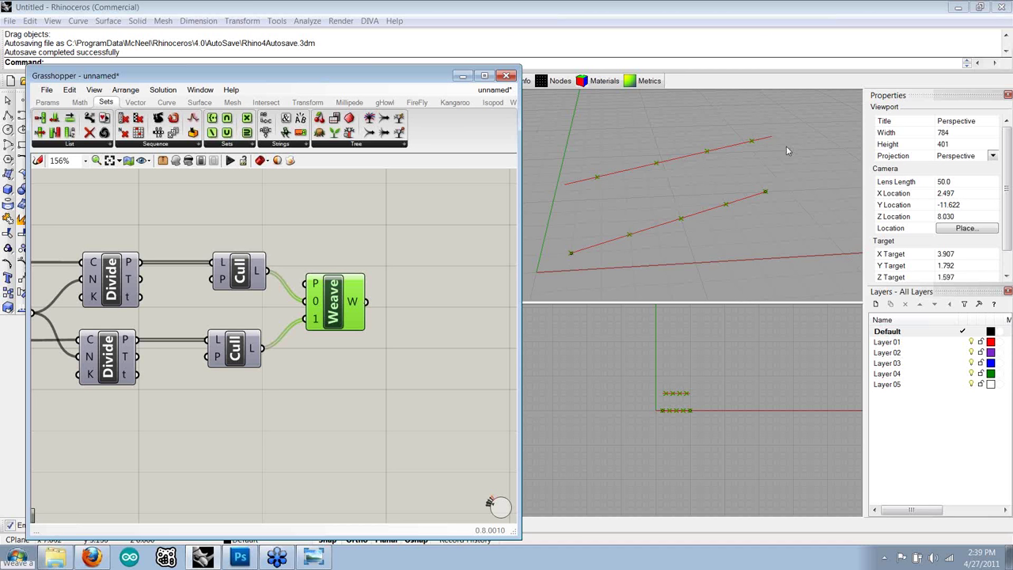
click(315, 345)
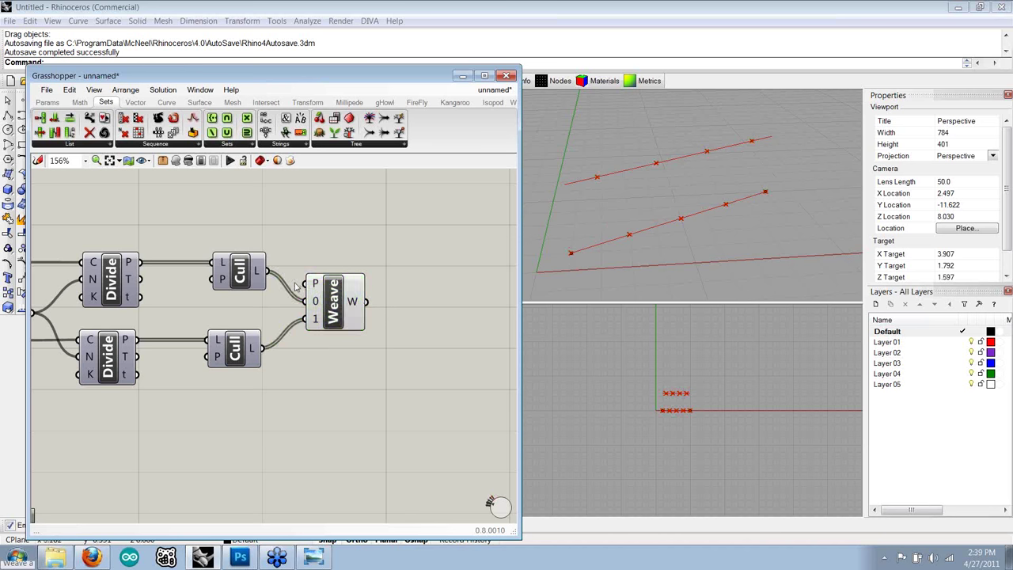
- Add a PolyLine component beside Weave and connect the Weave output W to its vertex input V
click(166, 103)
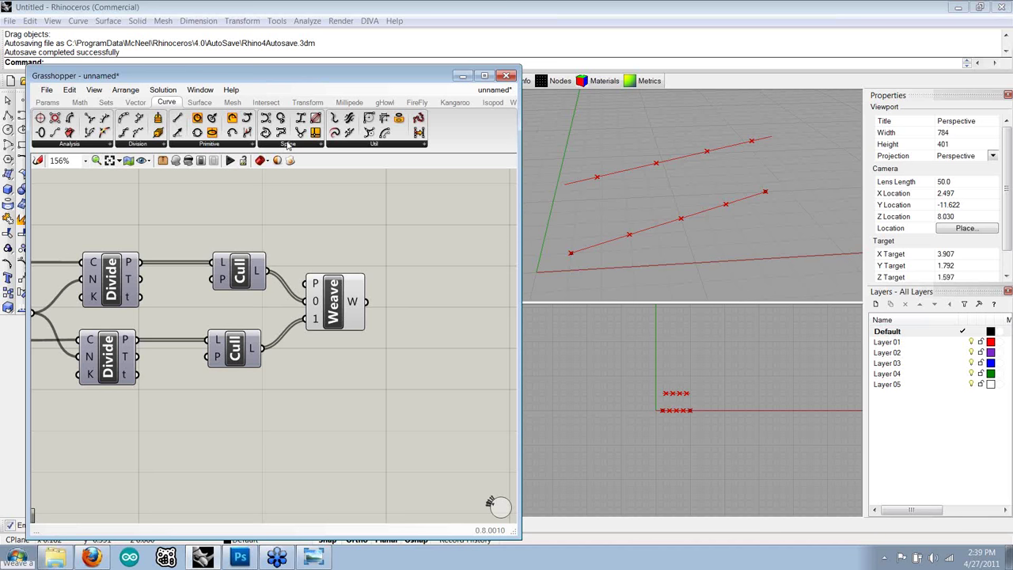
click(289, 145)
click(292, 245)
click(424, 319)
drag(365, 303, 432, 319)
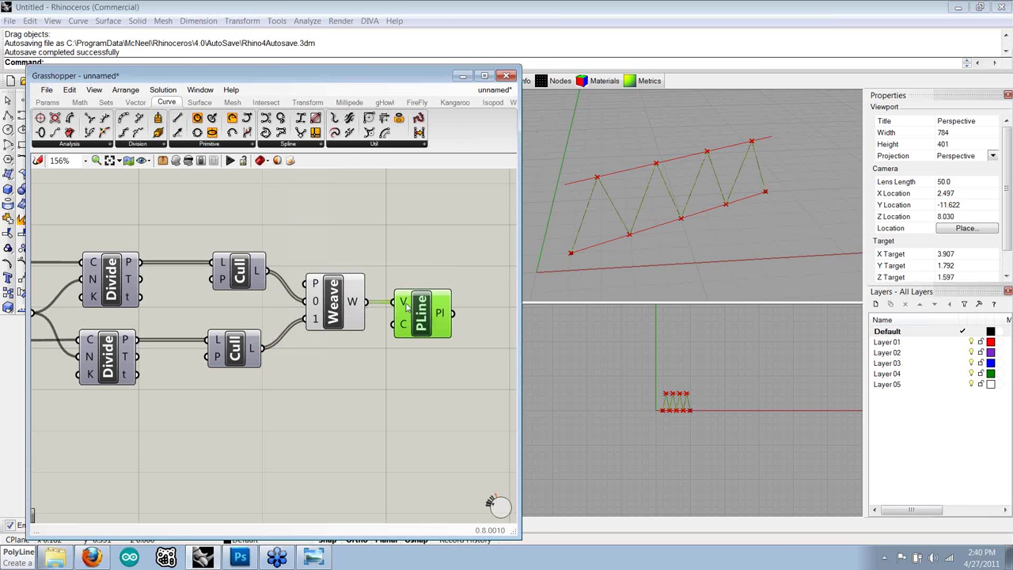
mouse_move(406, 307)
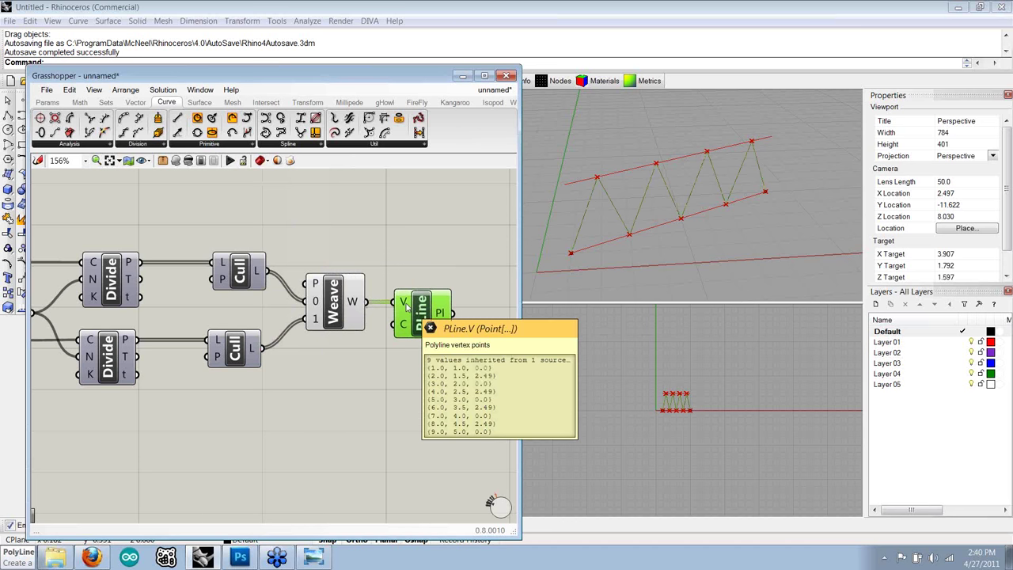
click(411, 381)
- Toggle the preview of the second Cull component and highlight its points along the upper line of the truss
right_drag(664, 223, 606, 220)
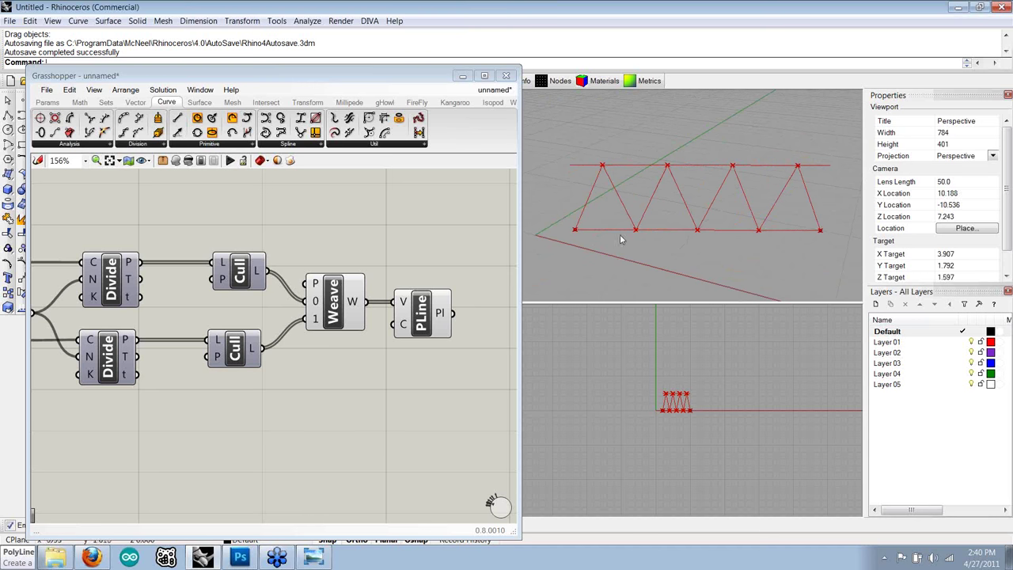
mouse_move(638, 219)
right_down()
mouse_move(696, 227)
mouse_move(654, 230)
right_up()
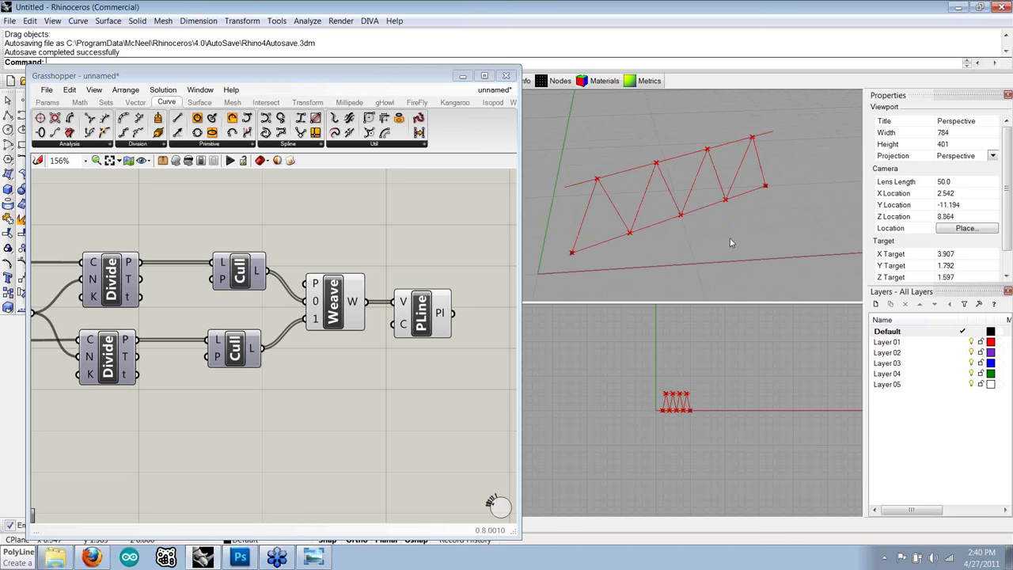
right_drag(323, 365, 338, 360)
right_drag(760, 154, 743, 136)
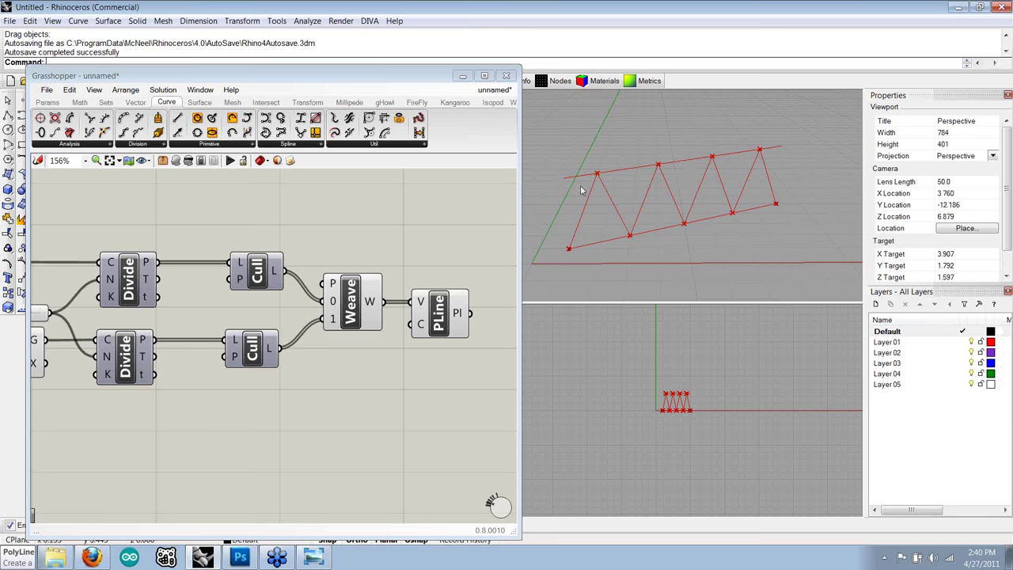
right_drag(607, 196, 622, 212)
click(311, 373)
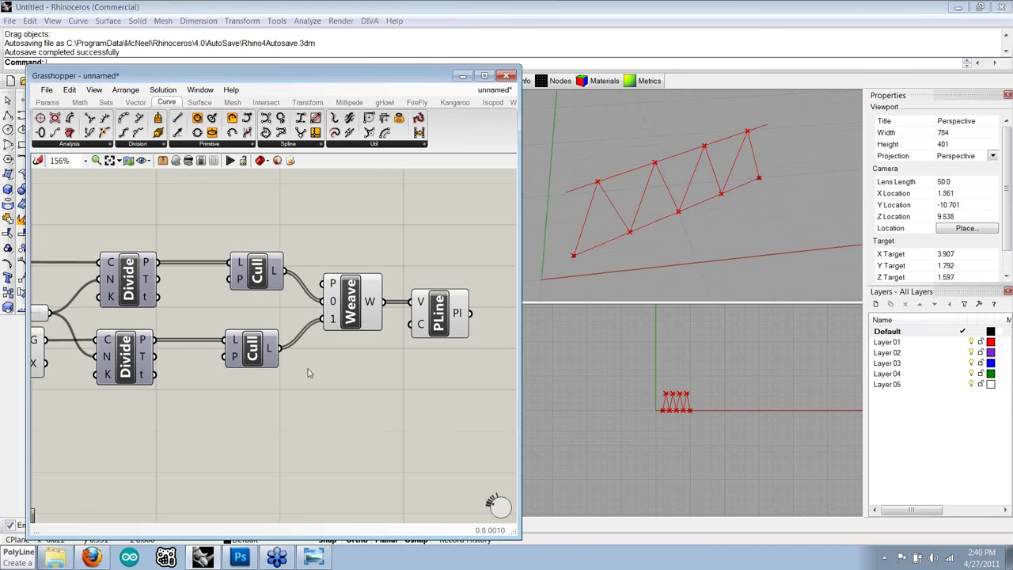
right_drag(319, 365, 367, 356)
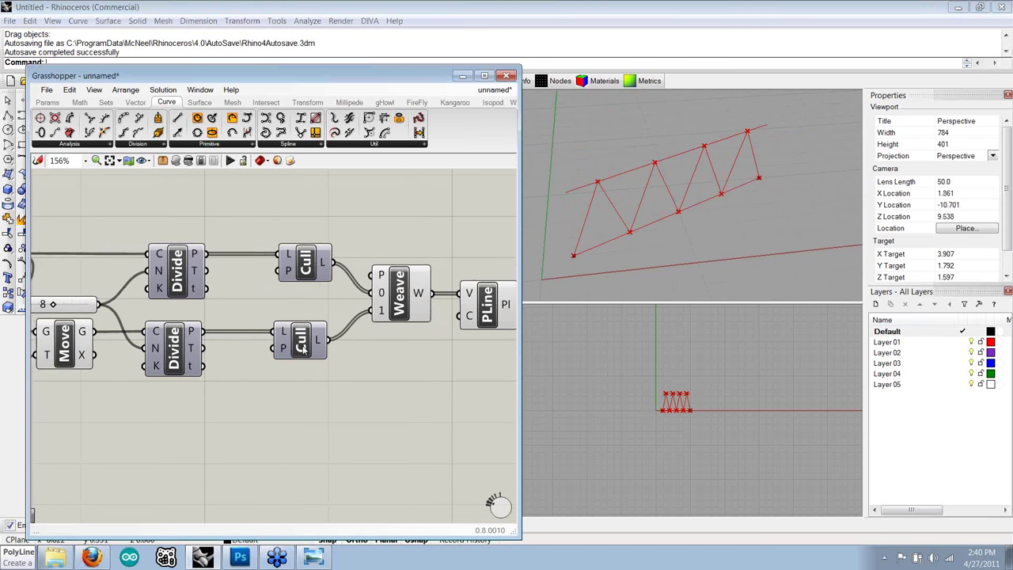
right_click(297, 342)
click(333, 366)
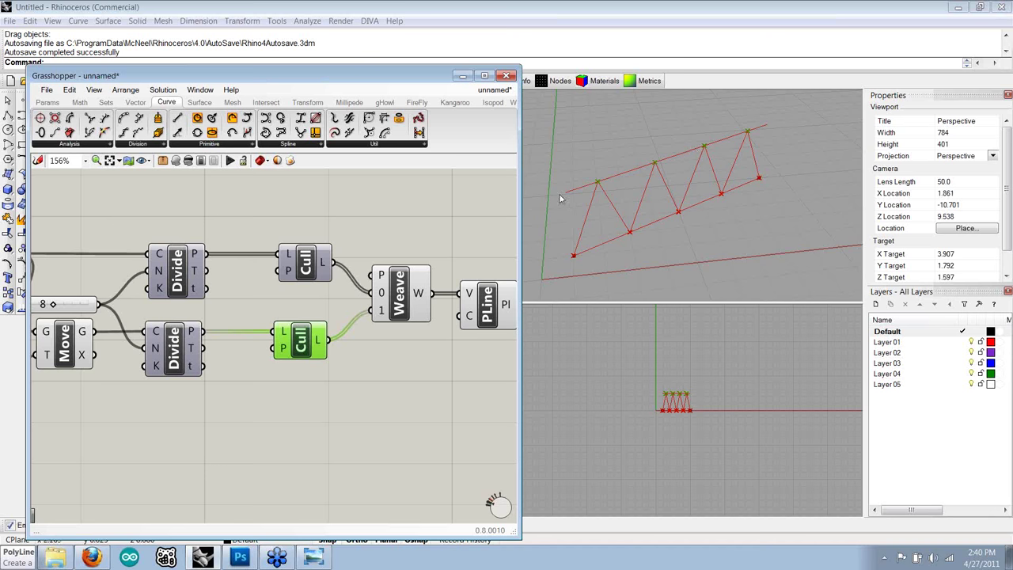
click(425, 375)
- Add a second PolyLine component below Weave and connect the second Cull component's output L to its vertex input V
right_drag(382, 312, 360, 312)
click(288, 143)
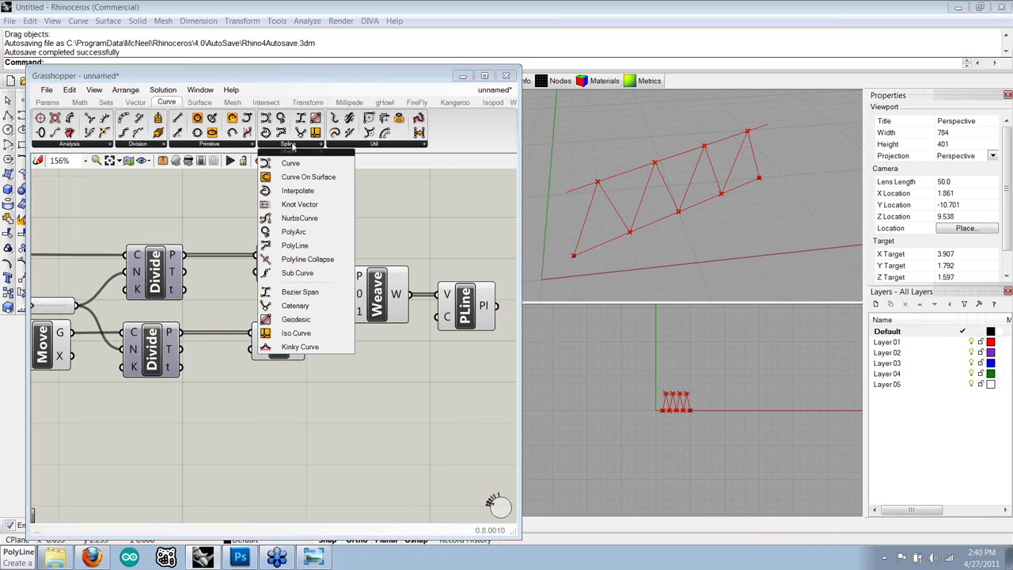
drag(312, 250, 357, 384)
drag(305, 342, 332, 373)
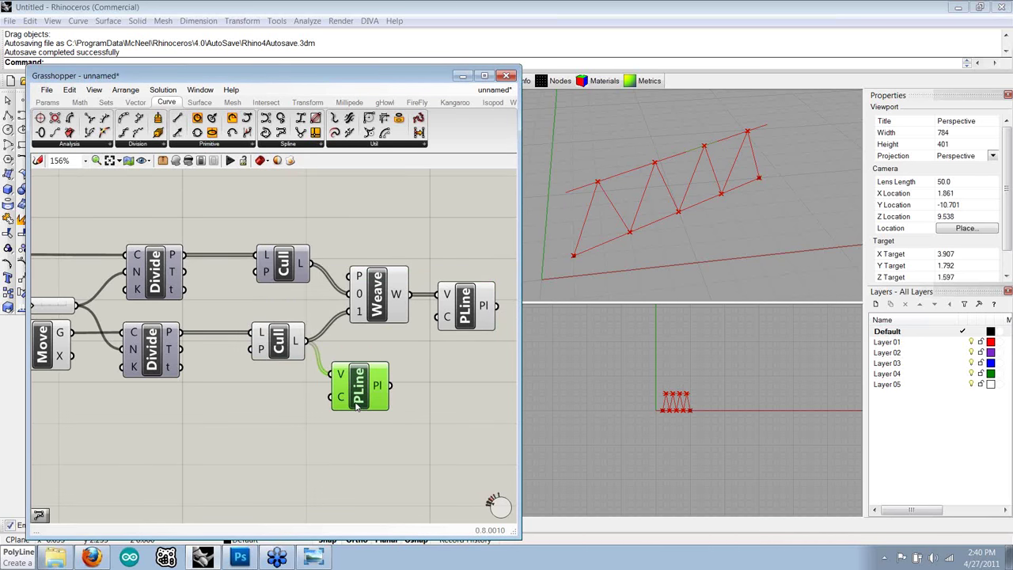
click(329, 425)
right_drag(303, 401, 334, 396)
click(301, 350)
right_drag(183, 351, 290, 366)
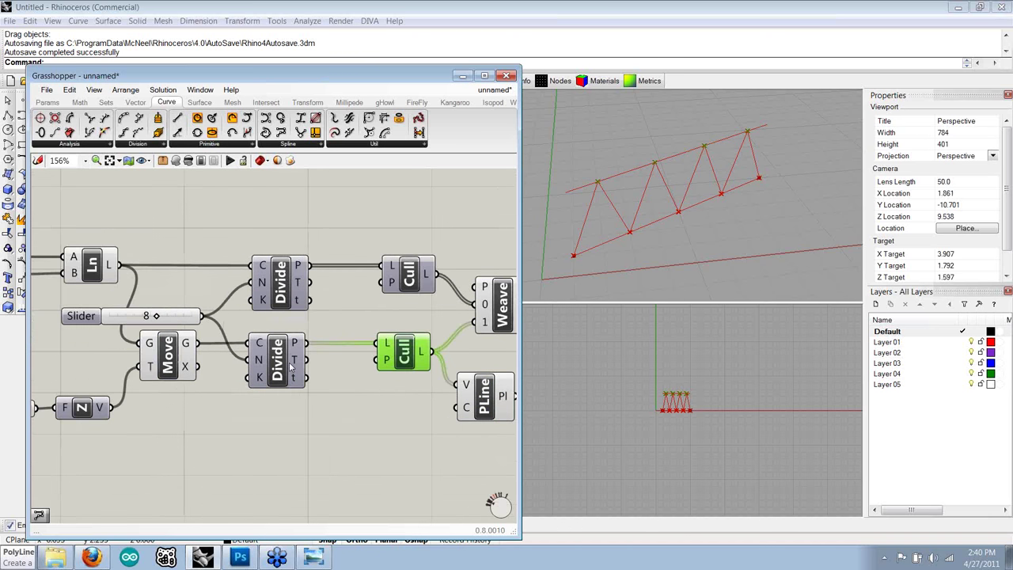
- Turn off the preview of the Move component so its offset line no longer displays
scroll(291, 366, down, 3)
click(203, 367)
scroll(198, 375, up, 1)
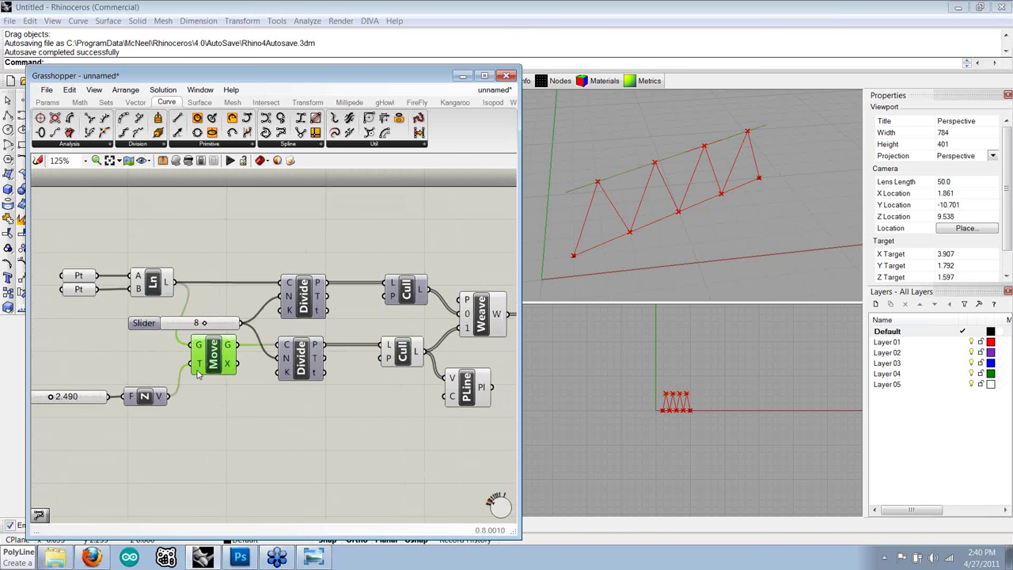
scroll(198, 375, up, 1)
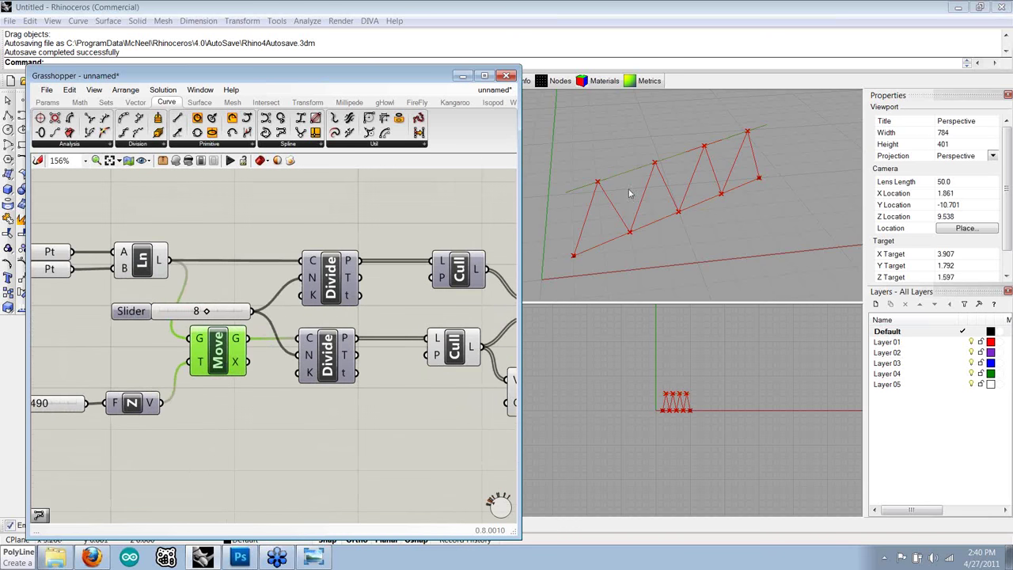
right_click(218, 349)
click(315, 392)
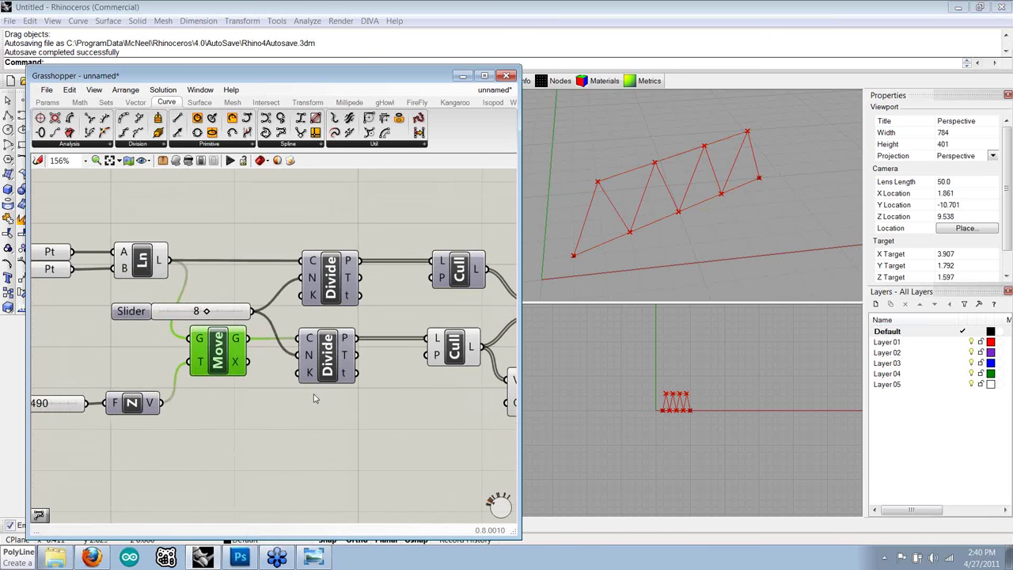
- Move the reference point at the far end of the truss's lower chord in the Perspective viewport to reshape the truss
right_drag(309, 390, 273, 384)
right_drag(357, 382, 230, 379)
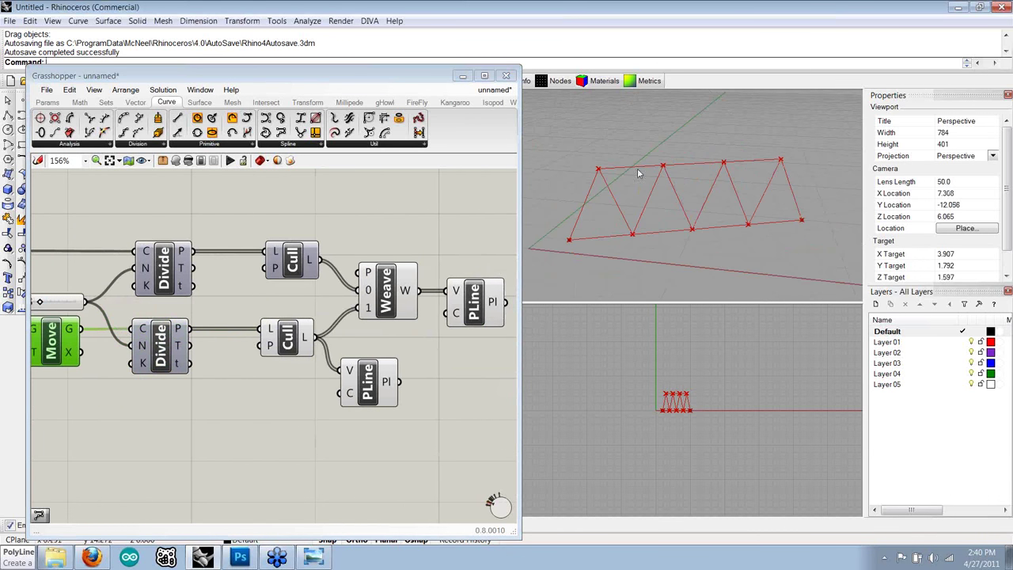
click(415, 354)
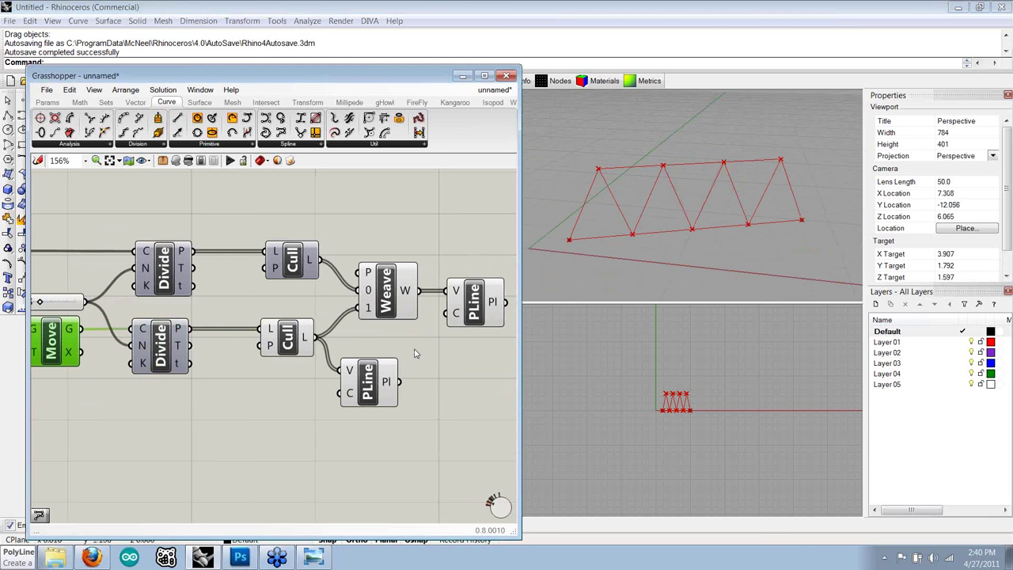
right_drag(414, 354, 388, 355)
scroll(388, 356, down, 2)
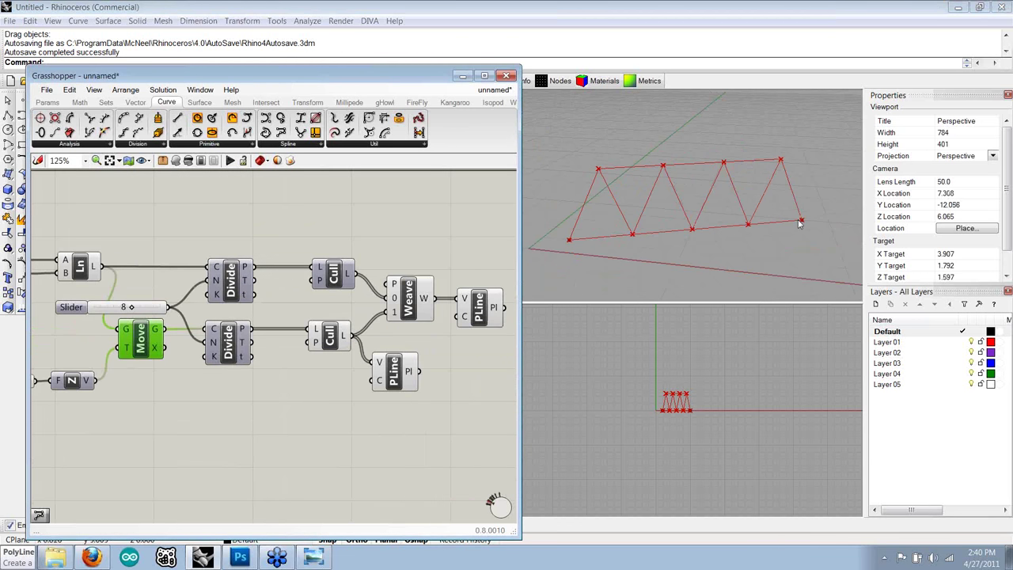
drag(802, 220, 836, 240)
right_drag(659, 228, 748, 242)
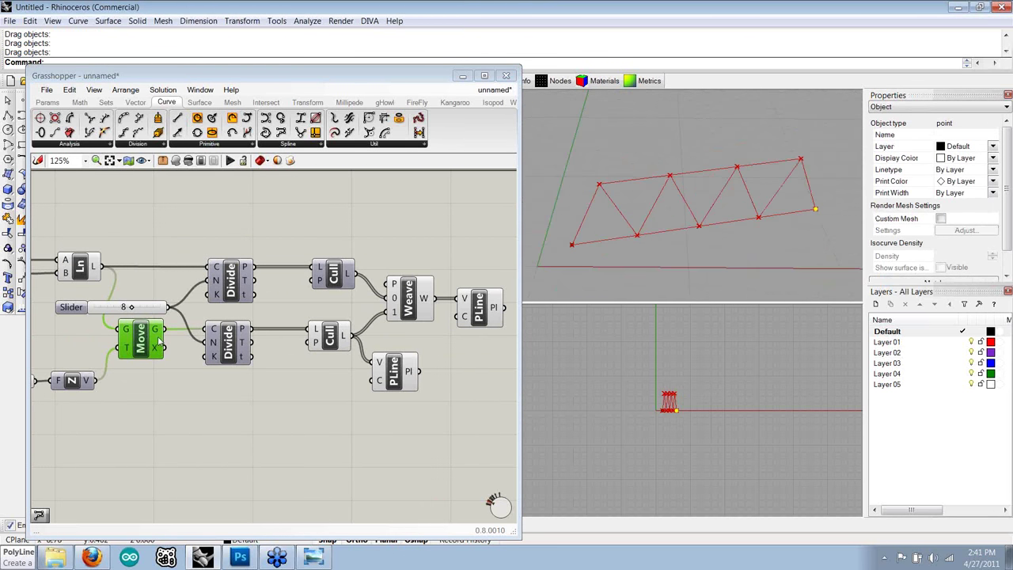
- Set the slider feeding the Z vector to 1.690 and the division count slider to 10
click(217, 337)
scroll(218, 336, down, 2)
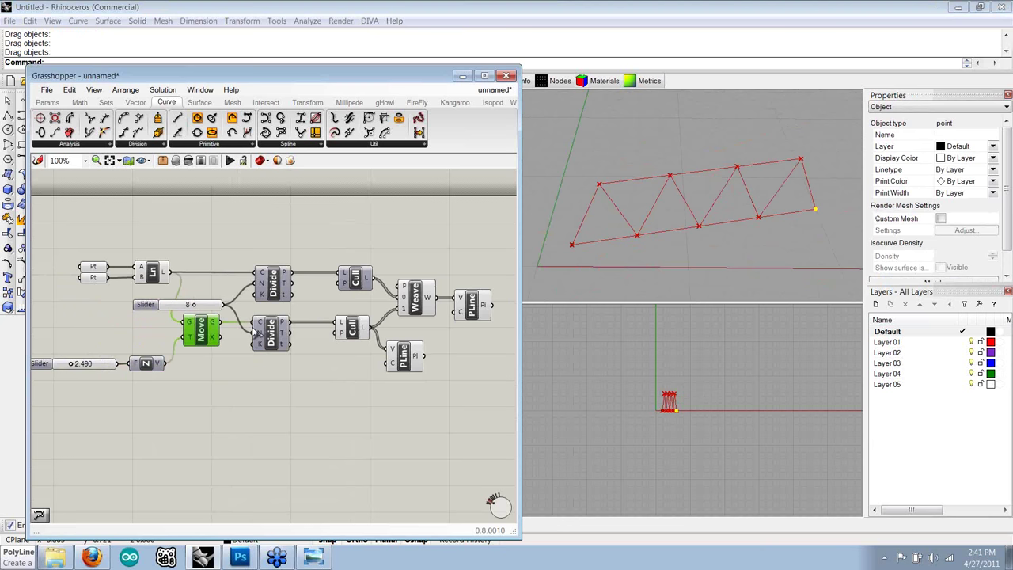
right_drag(253, 333, 281, 323)
mouse_move(99, 356)
mouse_down()
mouse_move(111, 357)
mouse_move(94, 357)
mouse_up()
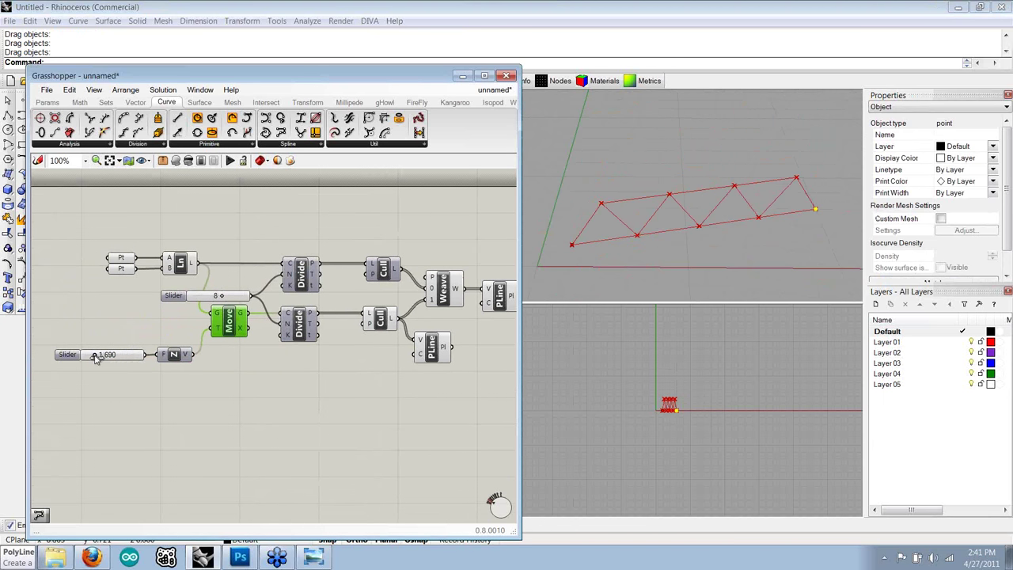
click(237, 384)
drag(222, 295, 232, 295)
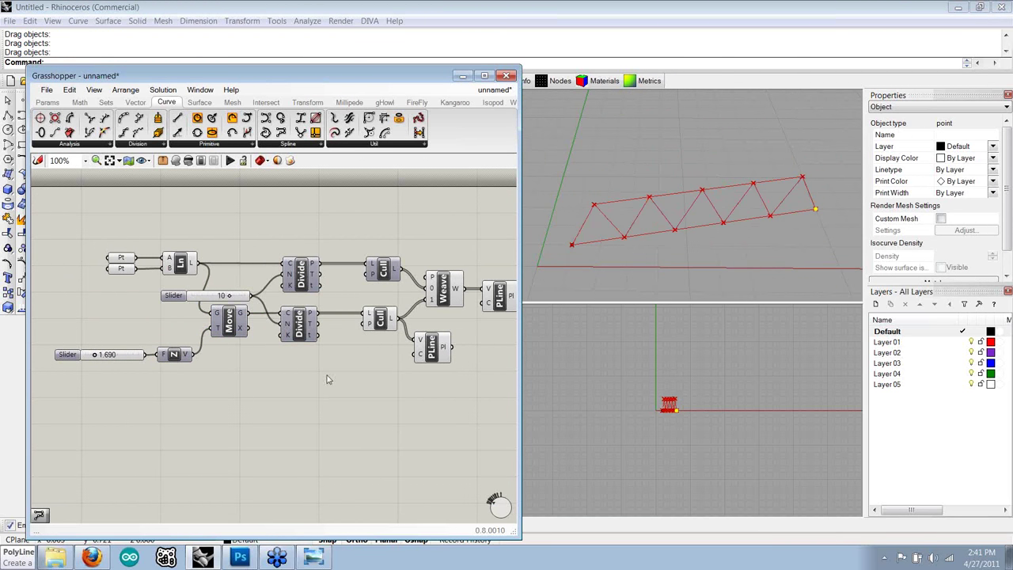
- Select the two reference points at the ends of the truss's lower chord in the Perspective viewport
right_drag(367, 247, 345, 289)
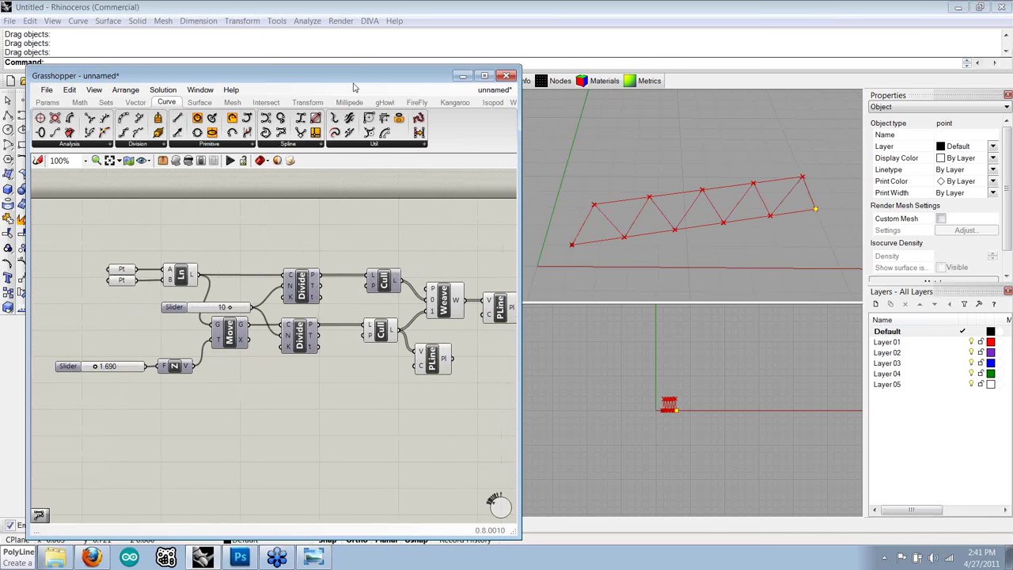
drag(354, 85, 376, 82)
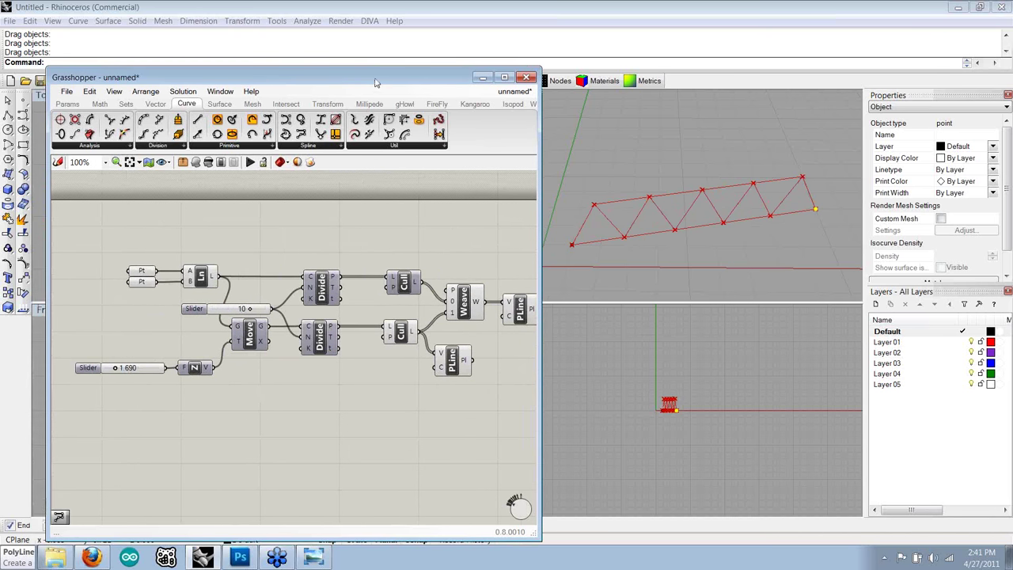
drag(375, 79, 398, 75)
right_drag(618, 238, 759, 206)
click(689, 259)
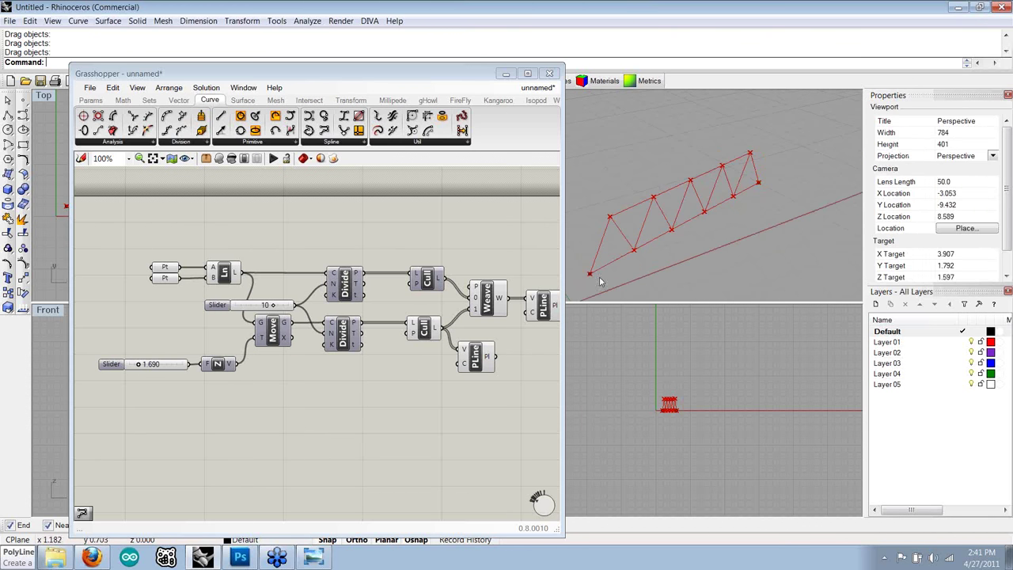
drag(581, 268, 612, 297)
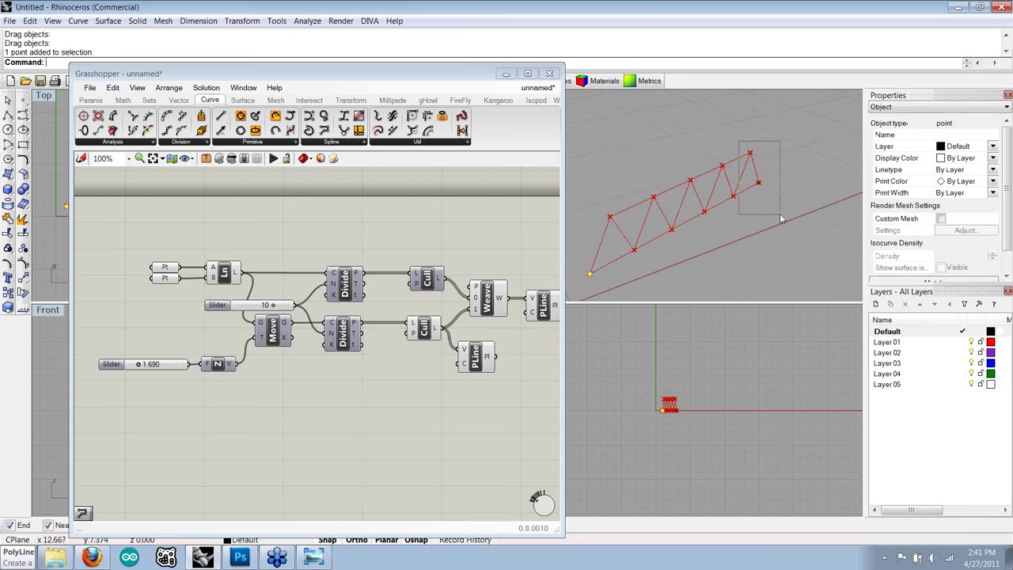
shift+click(758, 182)
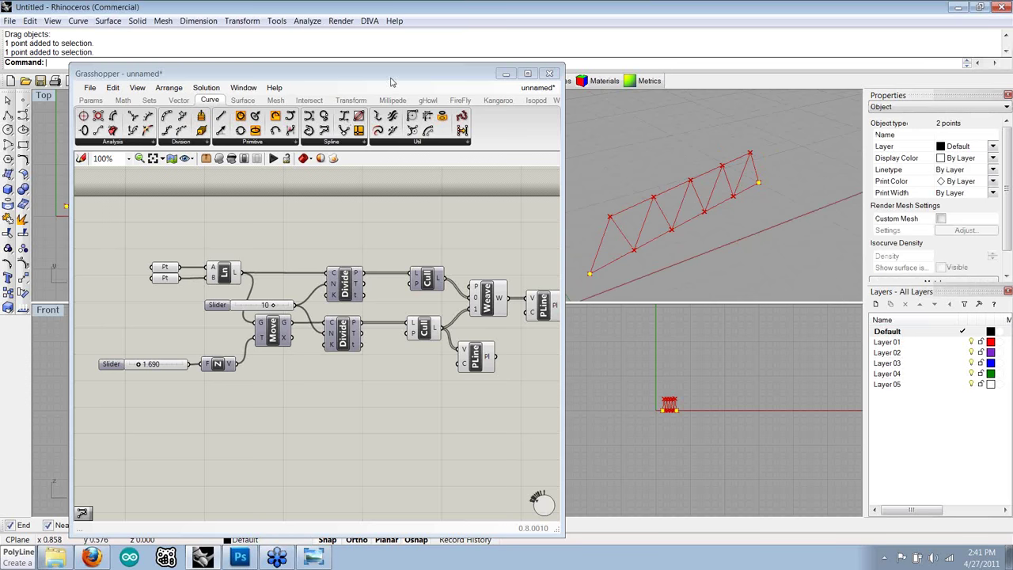
- Reposition the Grasshopper window to uncover the Top viewport, and make room on the canvas before the Point parameters
drag(398, 80, 693, 72)
click(458, 269)
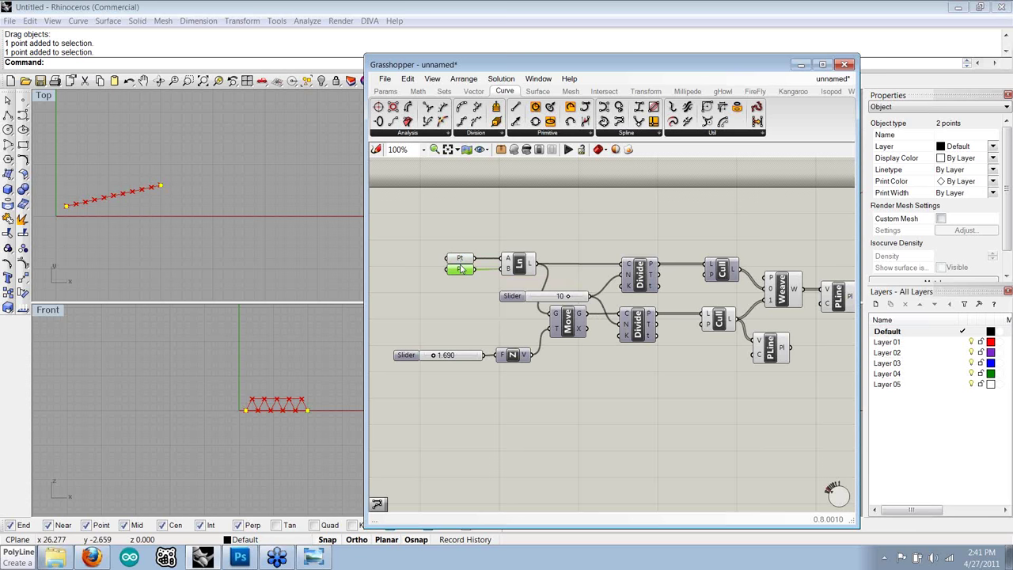
click(451, 236)
right_drag(452, 230, 572, 238)
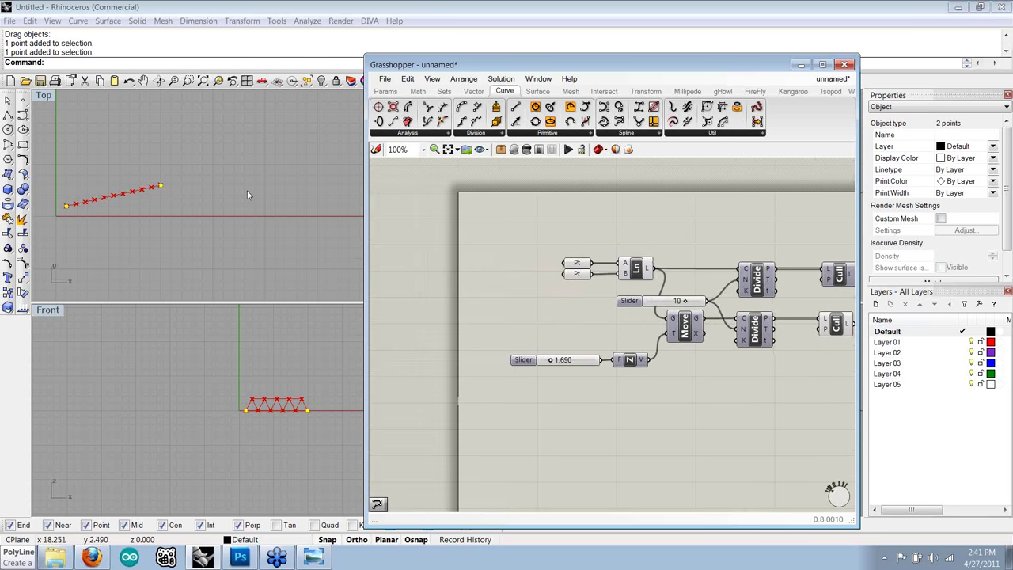
click(279, 238)
right_drag(278, 237, 338, 243)
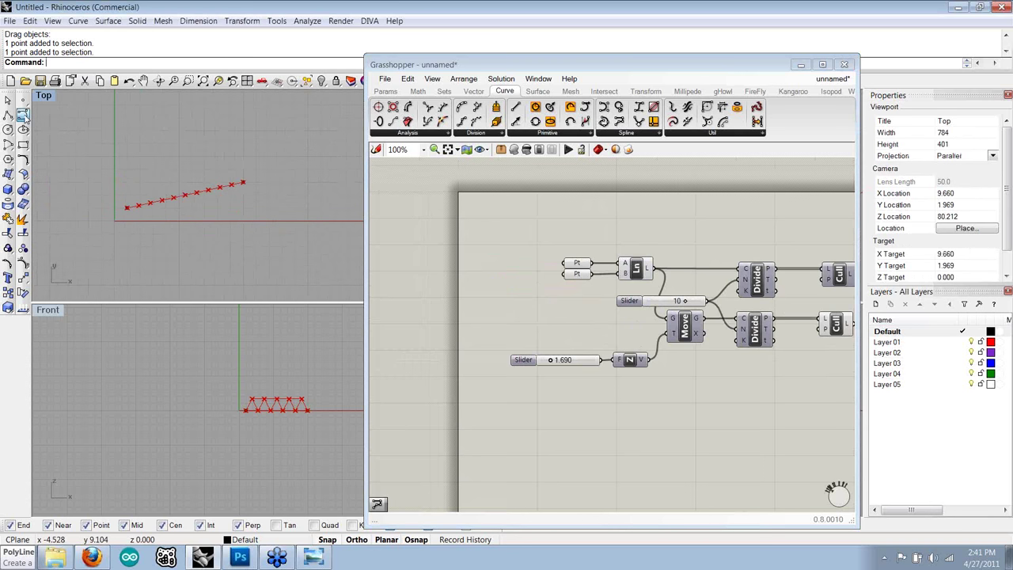
- Turn Ortho off and draw a five-point, degree-3 S-shaped curve in the Top viewport, beside the truss's near end, finishing at -2,-4
click(23, 115)
click(88, 105)
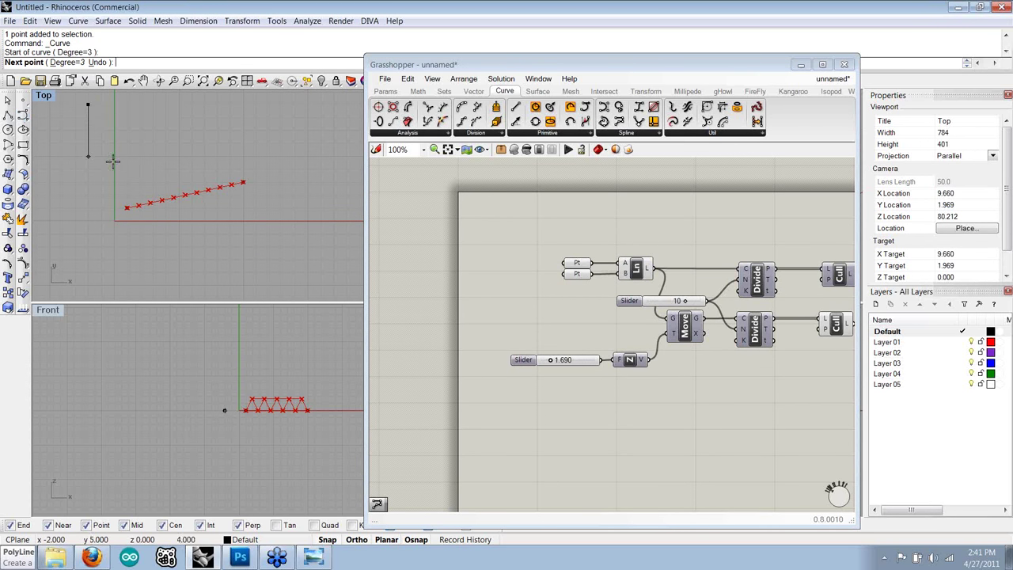
key(F8)
click(113, 156)
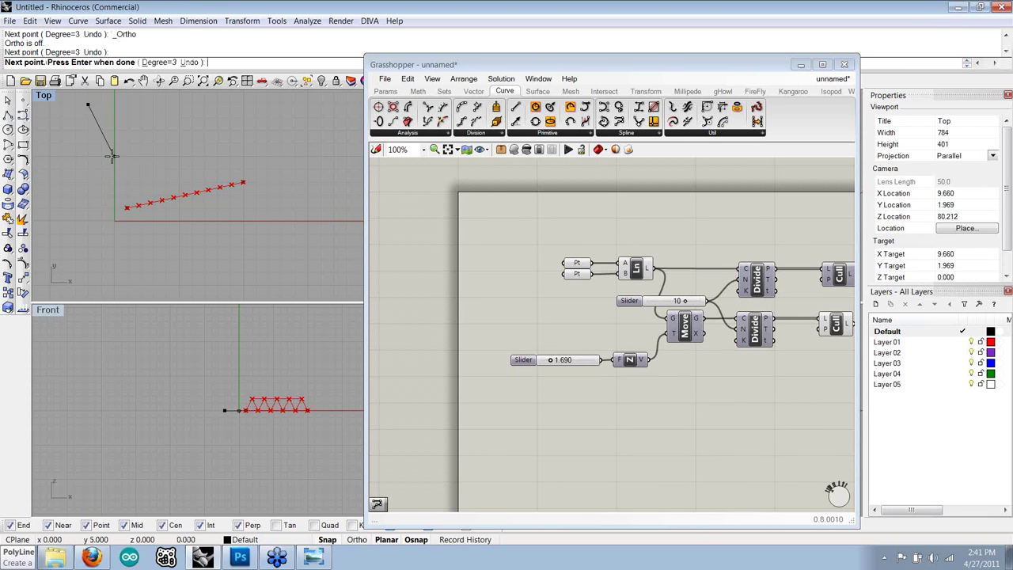
click(88, 194)
click(62, 220)
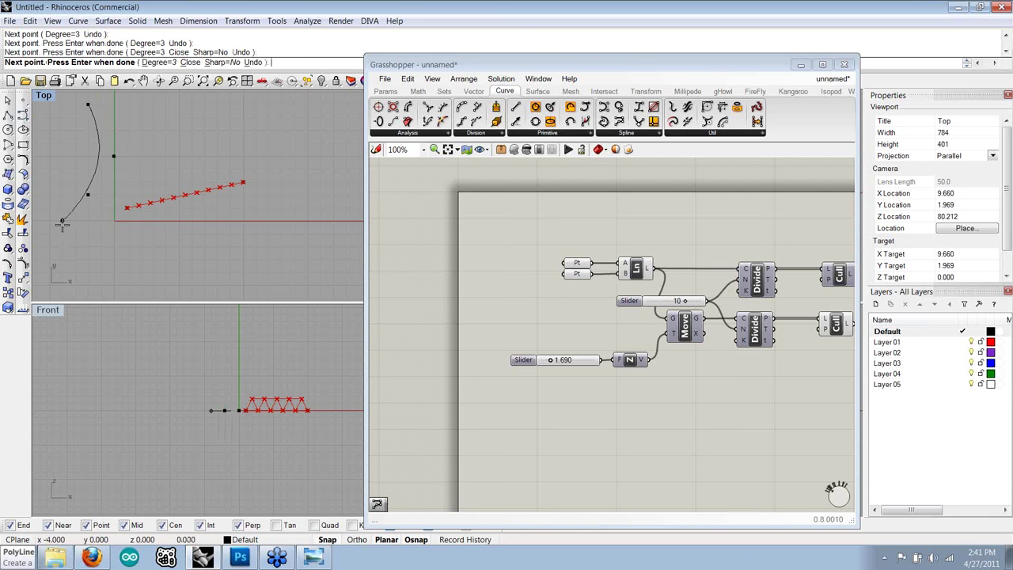
click(88, 271)
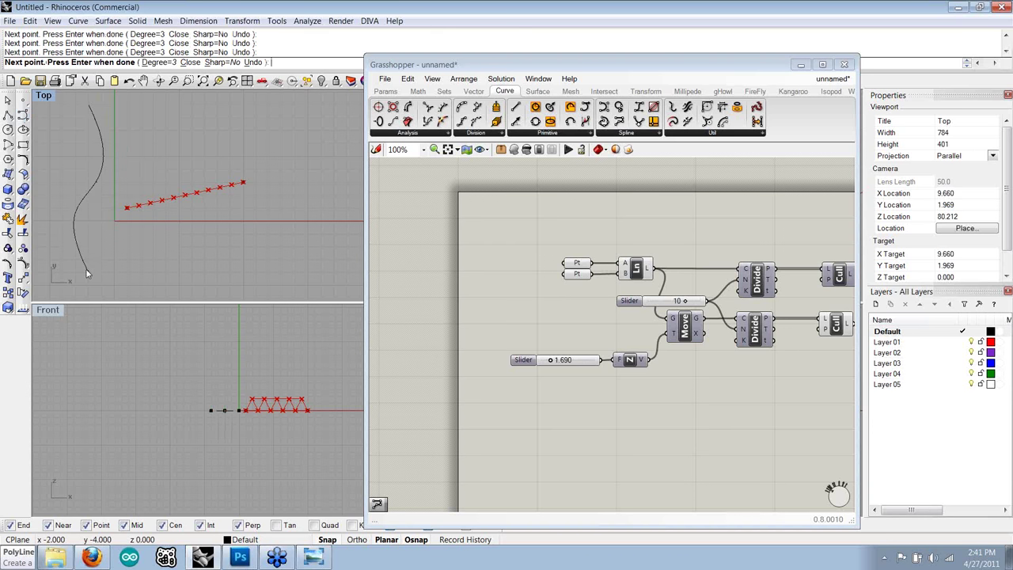
key(Return)
key(Return)
- Draw a second degree-3 curve in the Top viewport crossing the truss, with a control point at 3,5 and its end at 5,-4
click(191, 104)
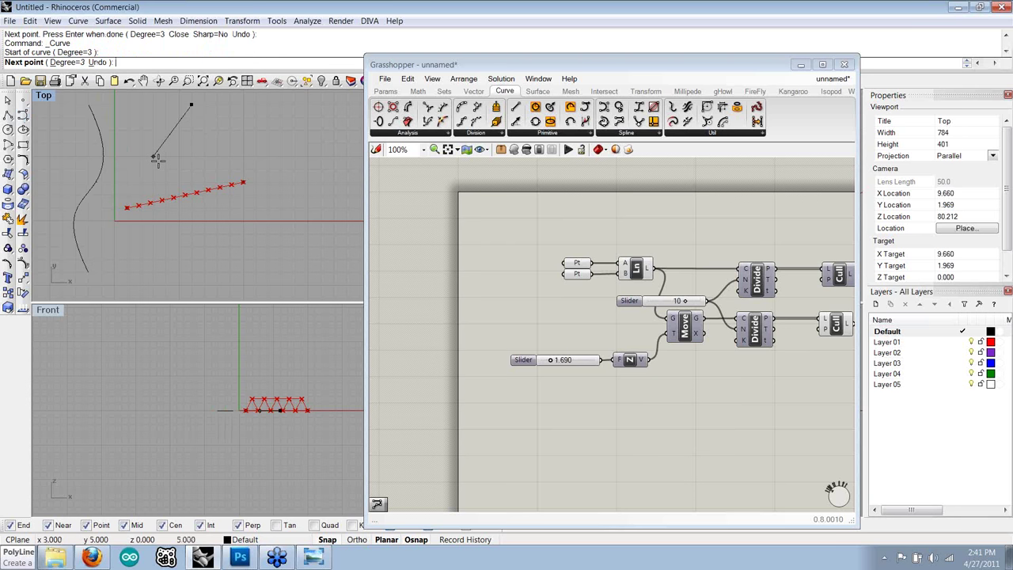
click(153, 156)
click(202, 220)
click(182, 272)
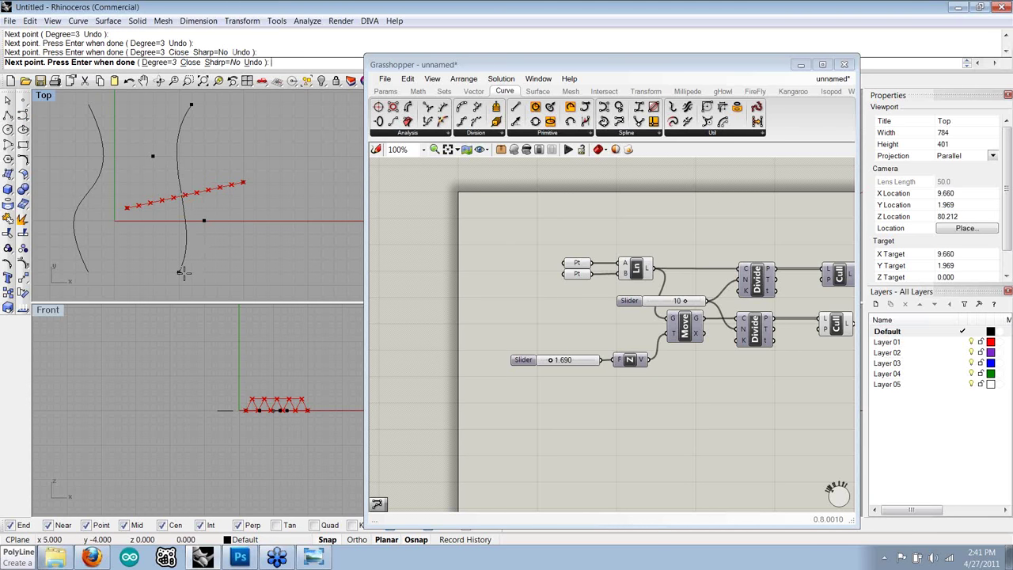
key(Return)
- Add two Curve parameters, one above the other, on the empty canvas ahead of the Point parameters
click(443, 264)
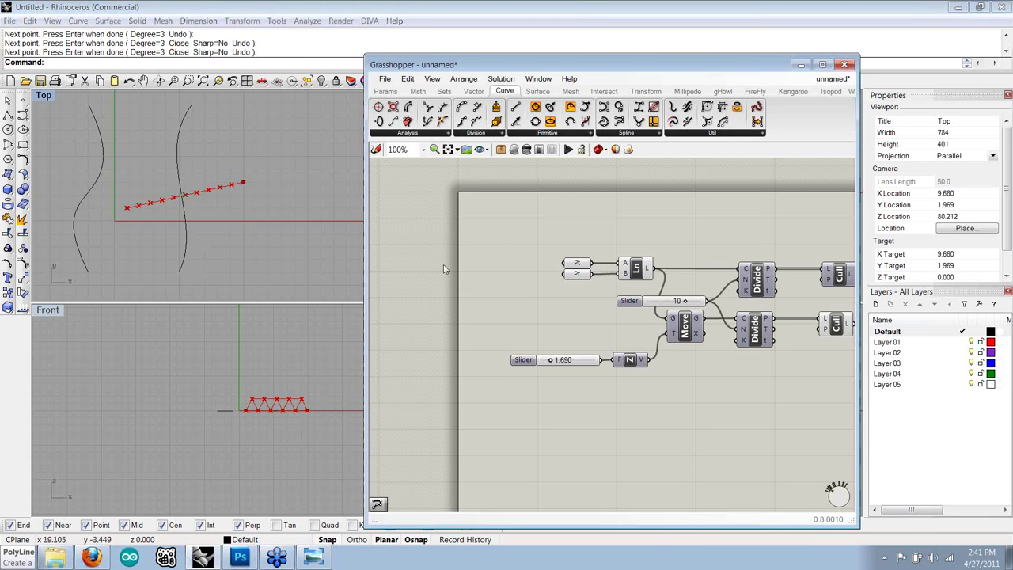
right_drag(507, 251, 502, 251)
scroll(448, 248, up, 1)
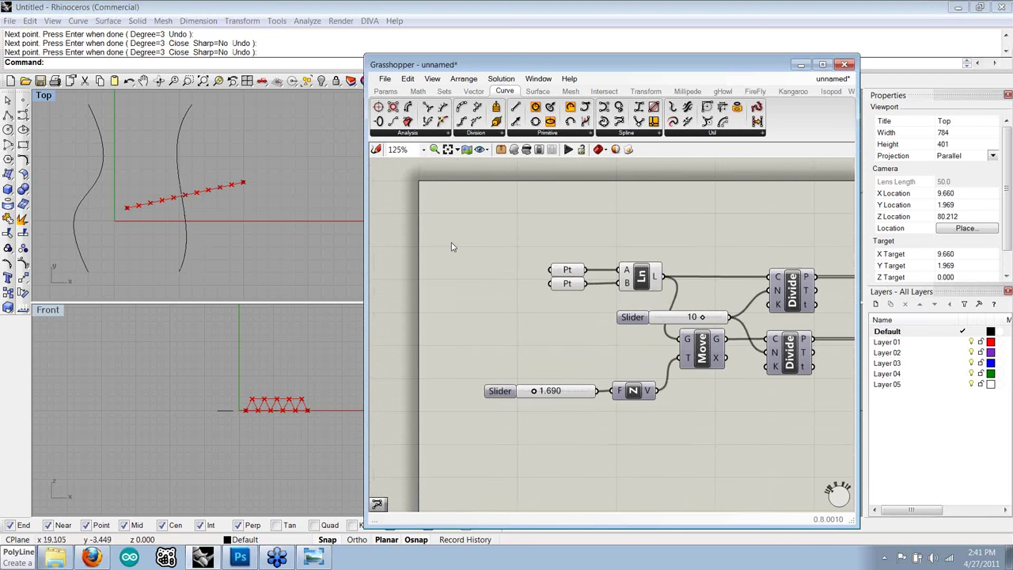
click(391, 92)
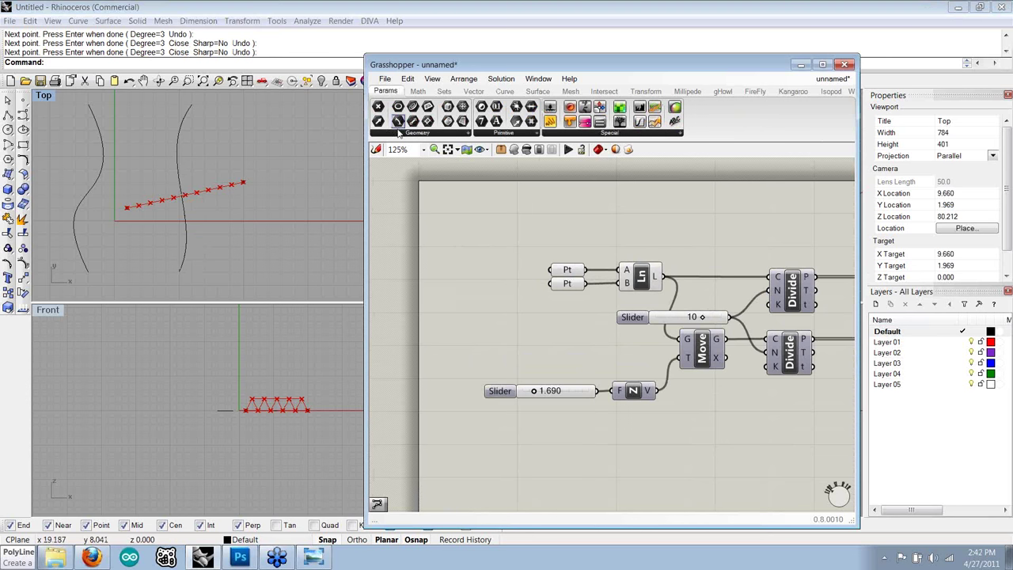
click(399, 133)
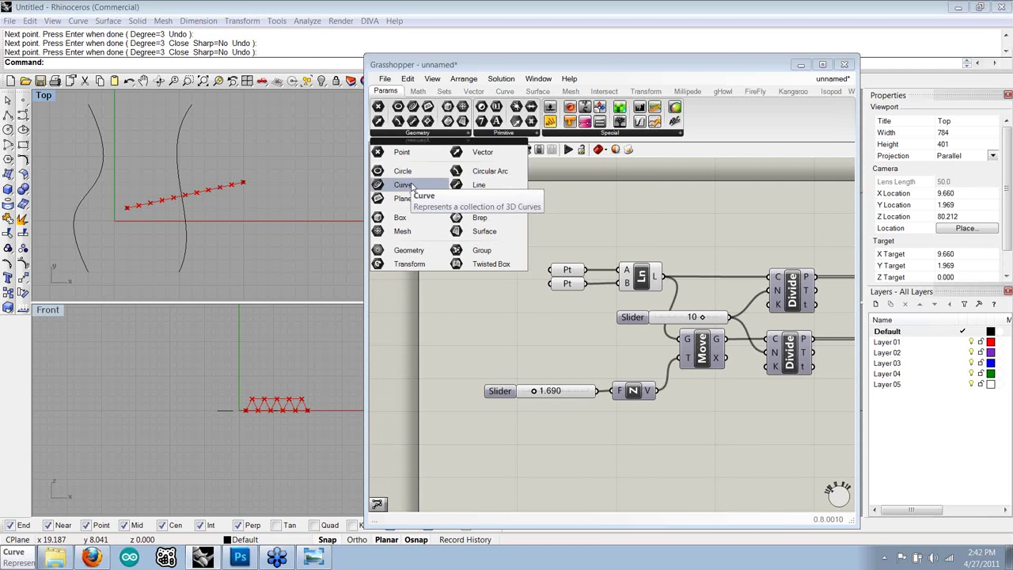
drag(411, 186, 473, 264)
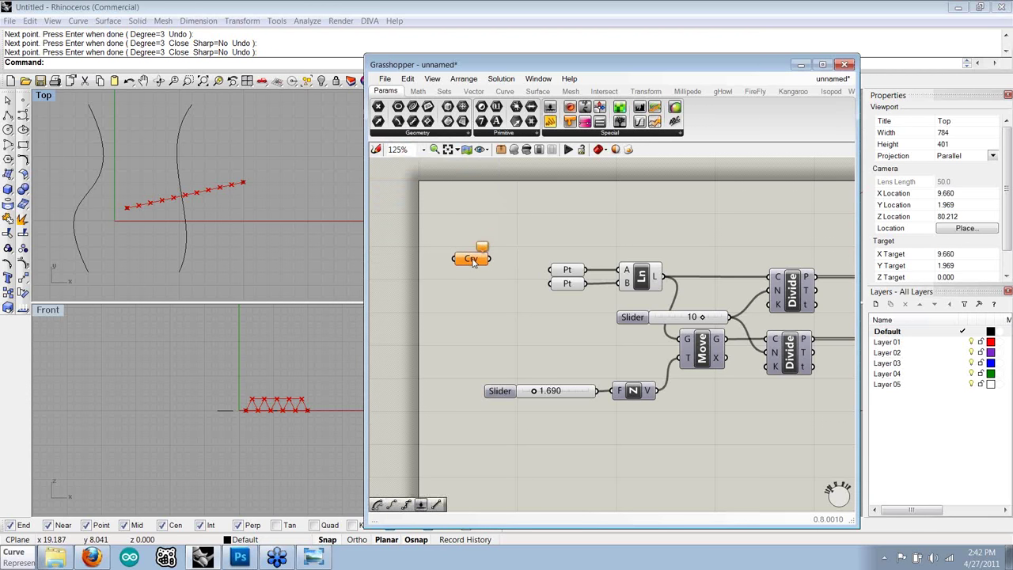
scroll(473, 262, up, 1)
click(411, 134)
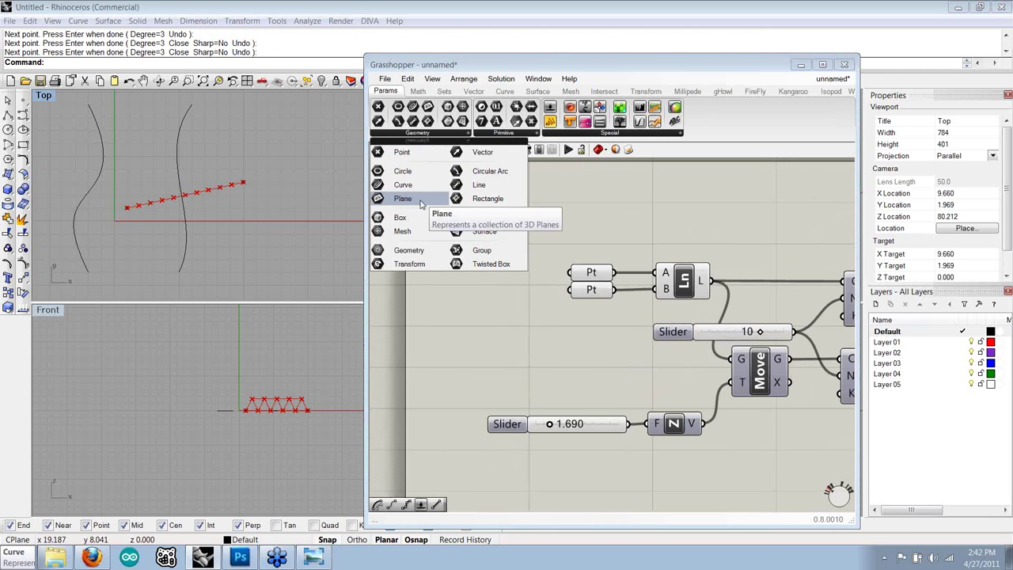
drag(411, 186, 473, 278)
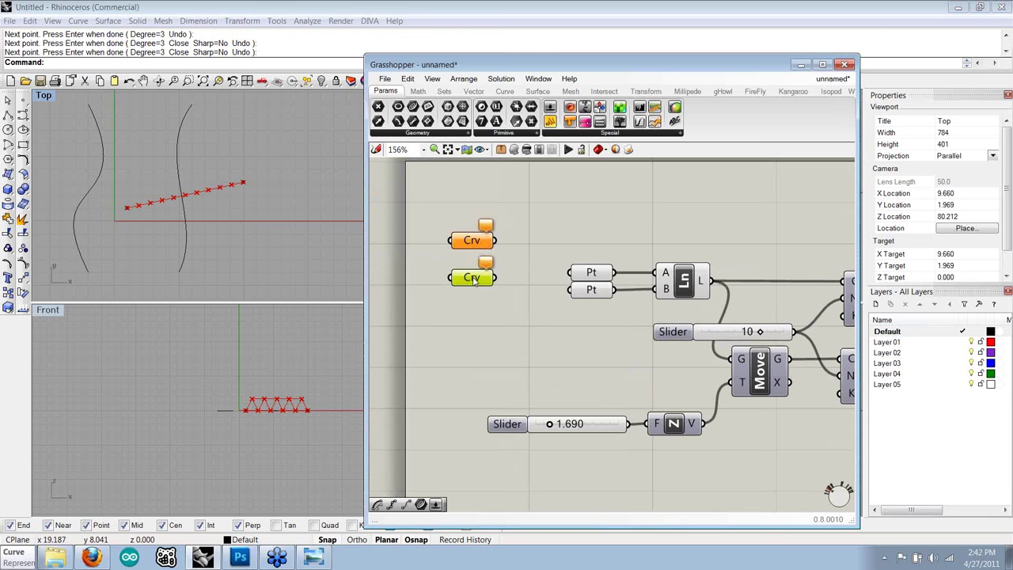
- Reference the S-shaped curve in the upper Curve parameter and the curve crossing the truss in the lower one
click(473, 243)
right_click(473, 243)
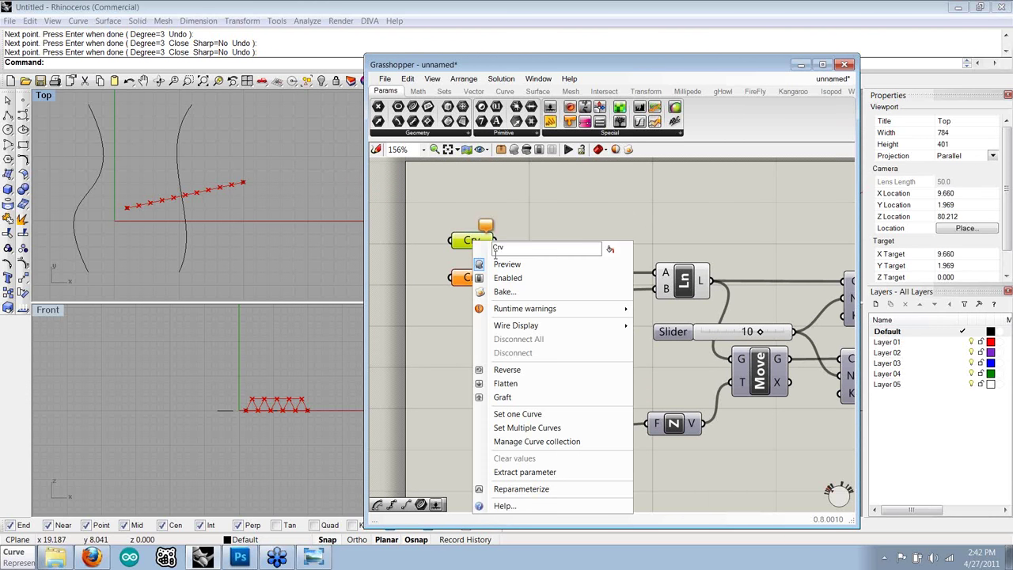
click(521, 418)
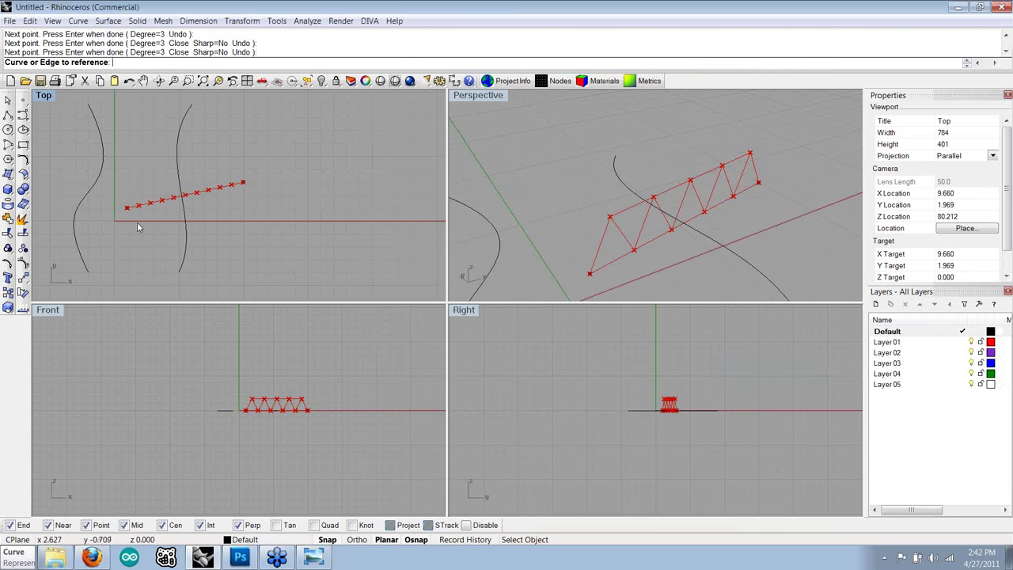
click(75, 222)
right_click(470, 272)
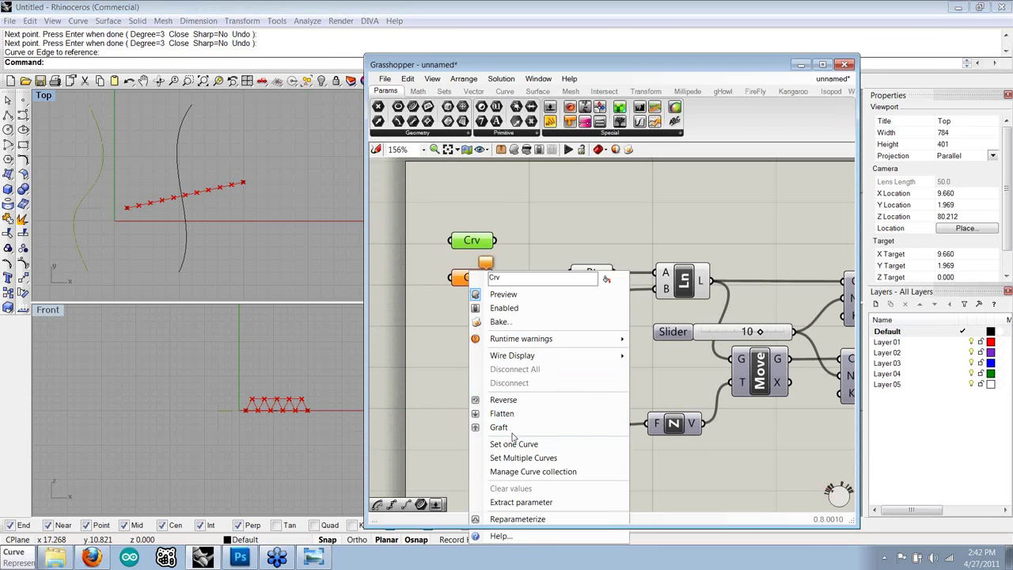
click(513, 442)
click(183, 198)
click(472, 277)
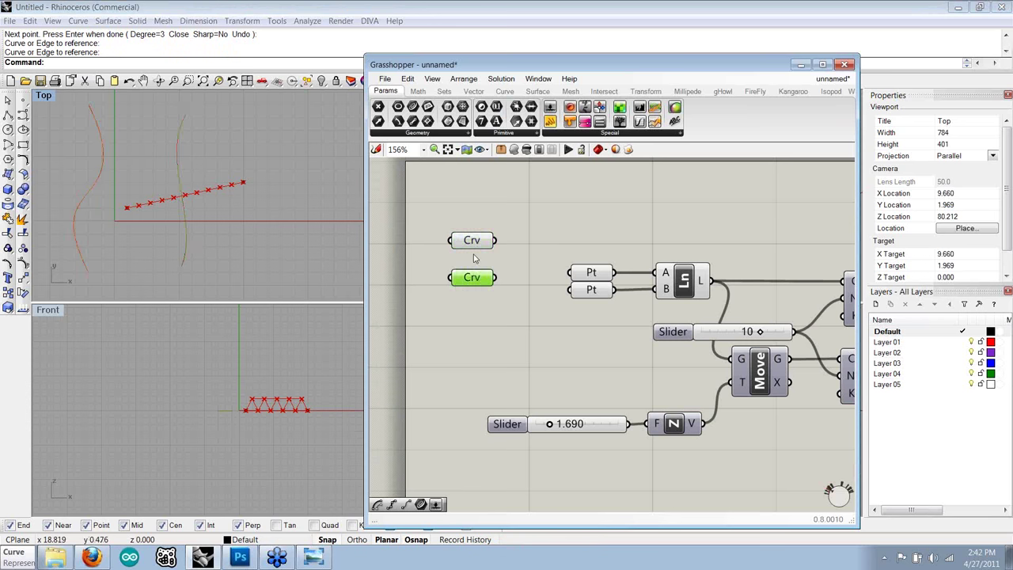
- Highlight each Curve parameter in turn, and both together, to check which drawn curve each one references
click(471, 247)
click(475, 282)
click(477, 241)
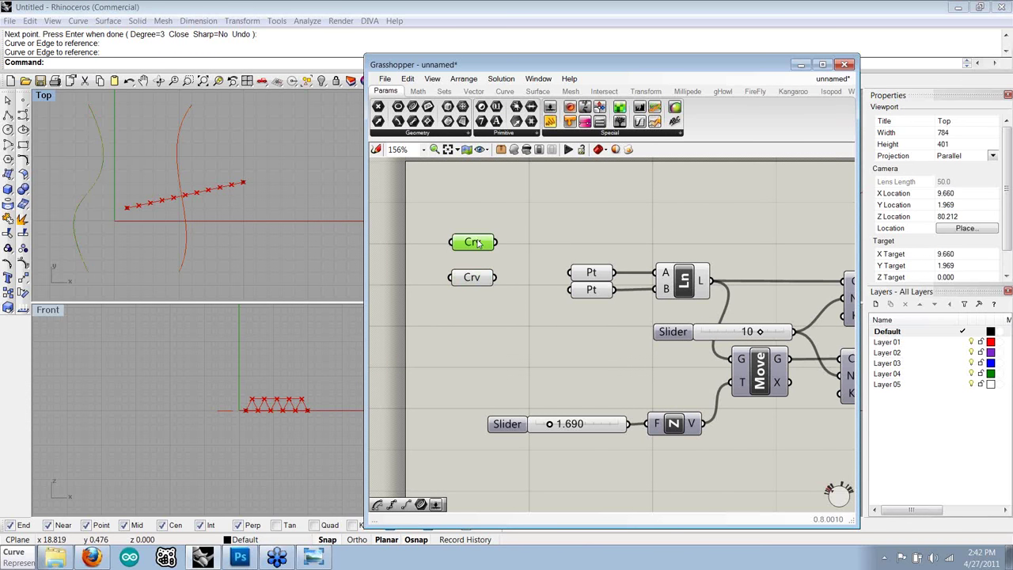
click(497, 289)
click(479, 248)
mouse_move(518, 271)
right_down()
mouse_move(462, 263)
mouse_move(530, 277)
right_up()
scroll(506, 266, down, 3)
scroll(530, 276, up, 1)
shift+drag(489, 295, 473, 293)
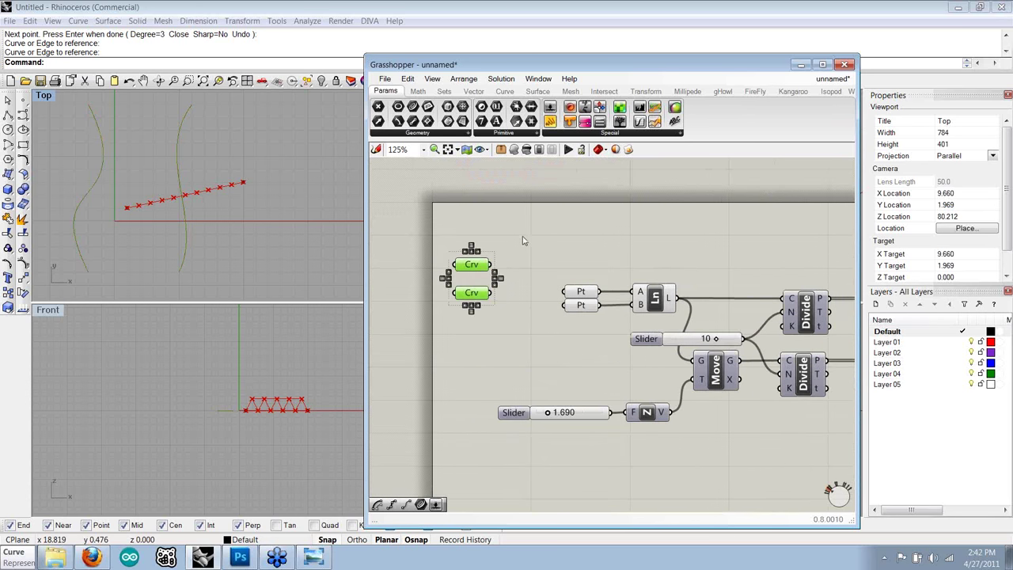
click(524, 237)
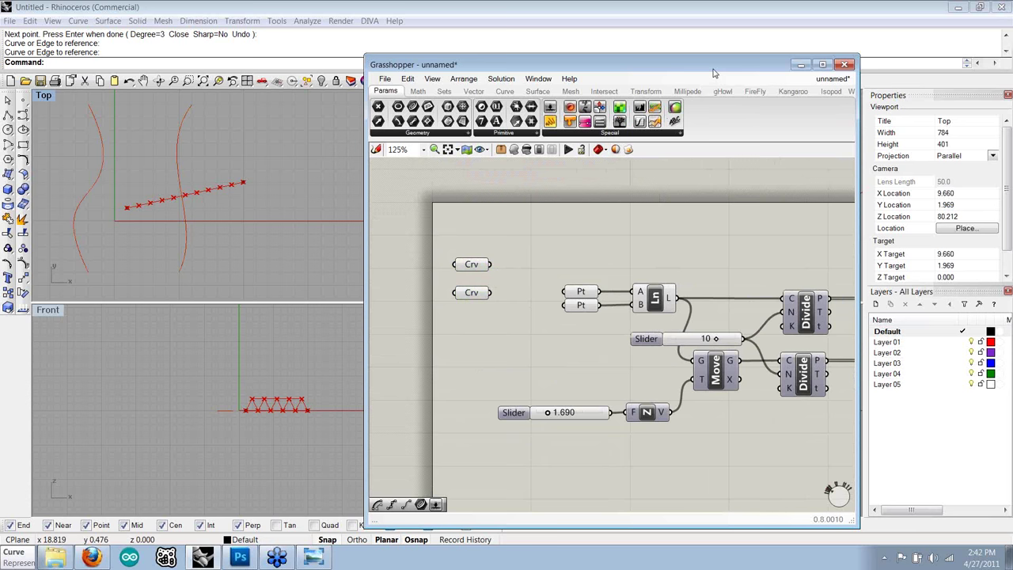
- Add a Divide Curve component beside the upper Curve parameter and connect that curve to its C input
drag(712, 73, 676, 53)
click(469, 72)
click(440, 113)
click(448, 125)
click(487, 215)
drag(437, 247, 467, 203)
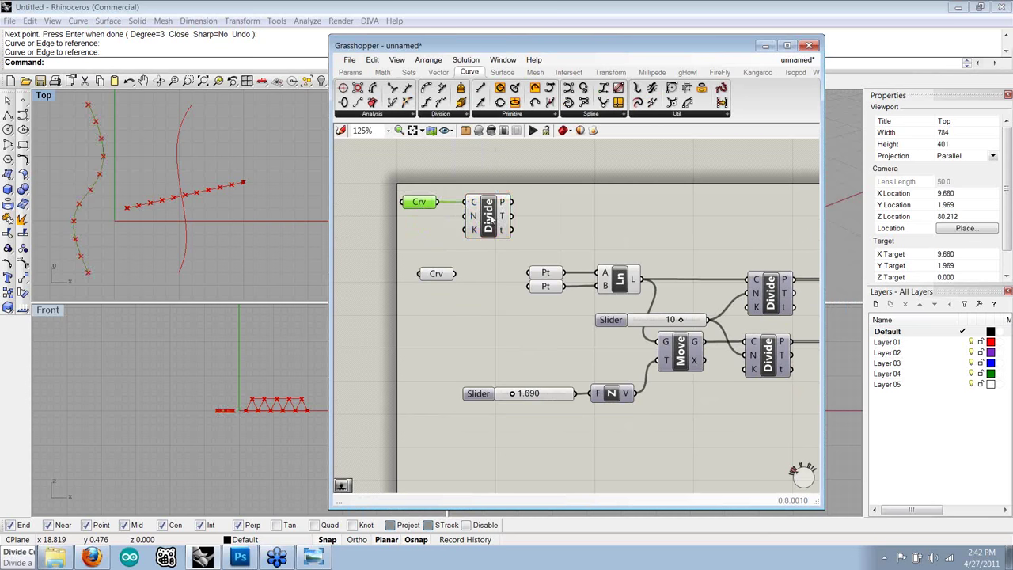
- Add a second Divide Curve component below the first and connect the lower Curve parameter to its C input
click(447, 117)
drag(471, 144, 412, 252)
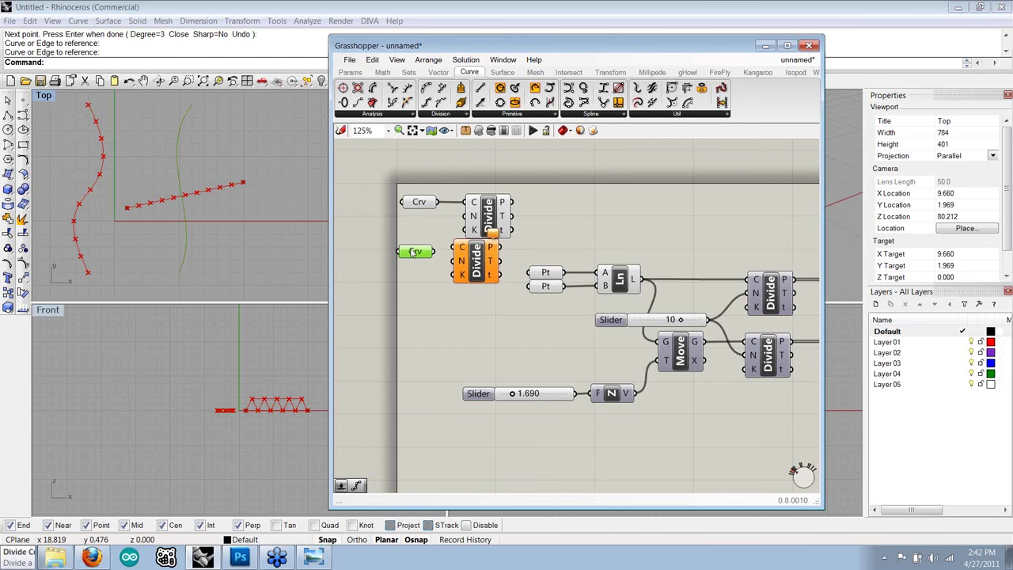
drag(475, 261, 473, 283)
drag(416, 252, 451, 269)
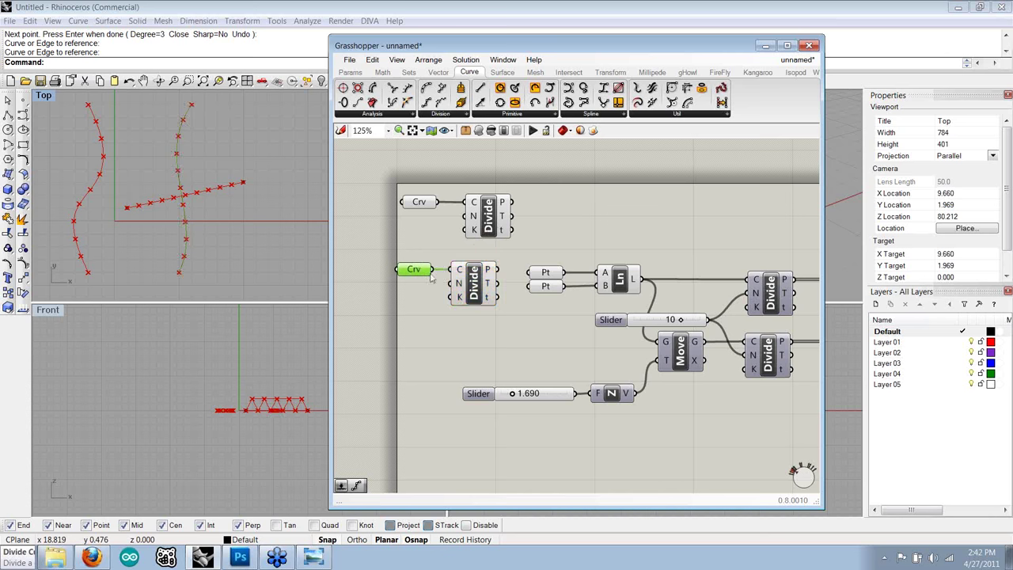
click(223, 158)
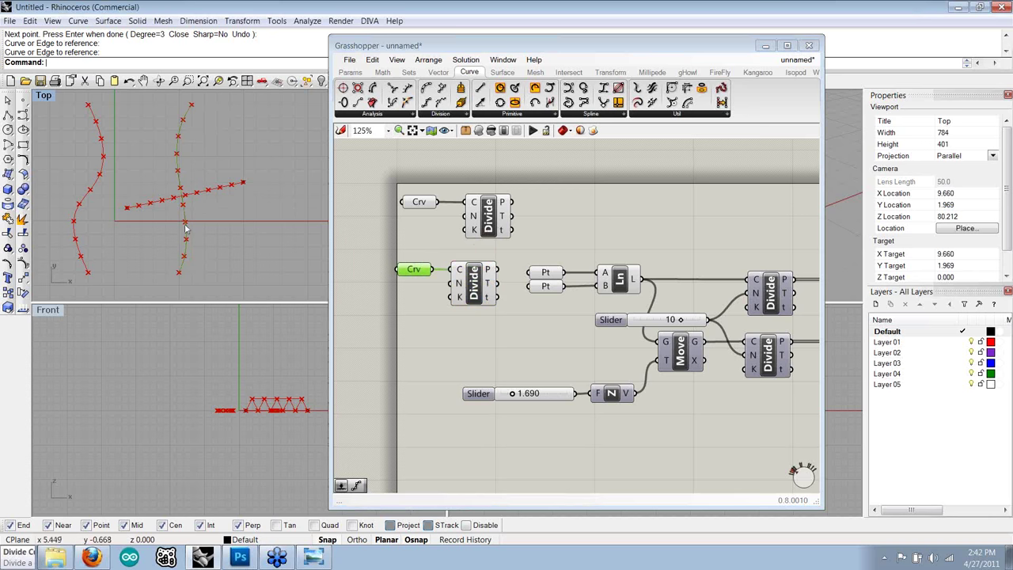
click(488, 277)
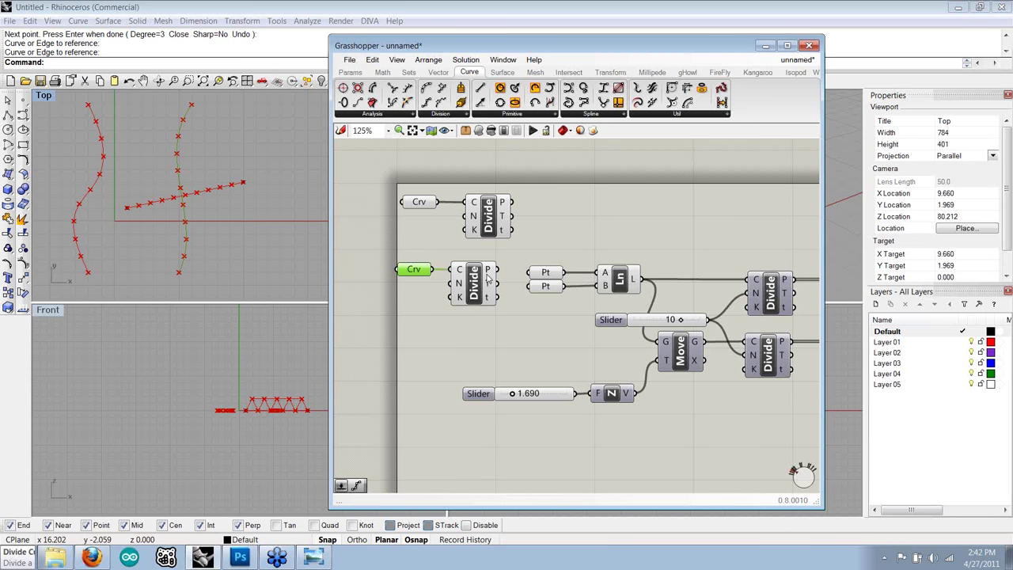
- Wire the upper and lower Divide Curve P outputs to the upper and lower Point parameters, and tidy both curve-and-divide pairs
right_drag(508, 271, 482, 245)
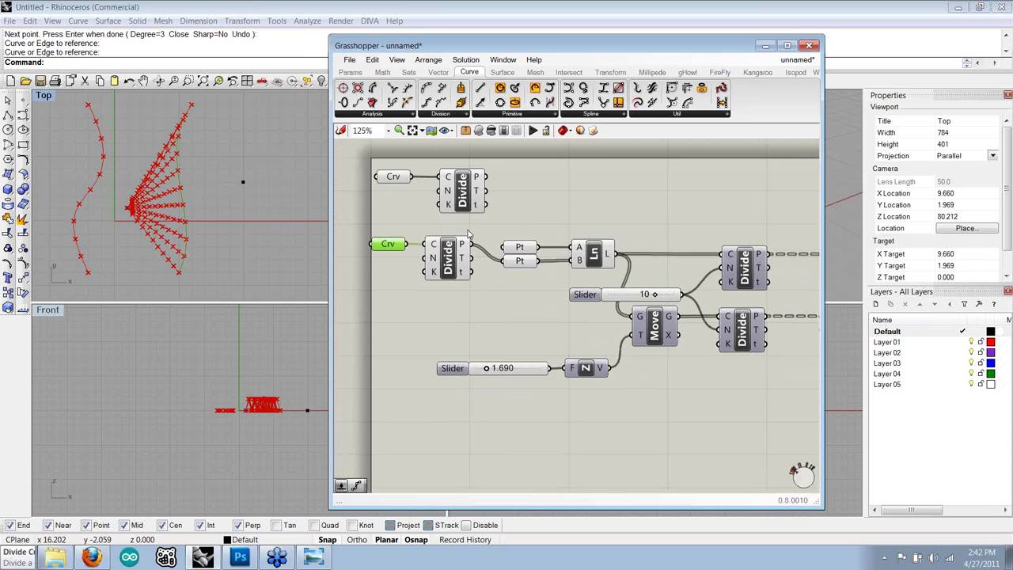
drag(486, 176, 508, 246)
drag(474, 295, 391, 243)
drag(391, 243, 399, 272)
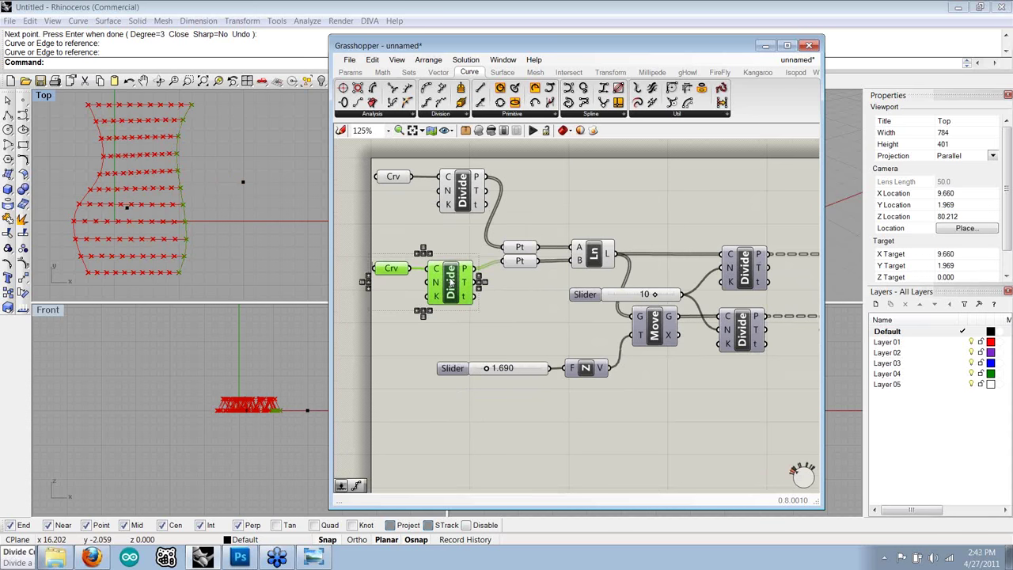
click(443, 234)
drag(475, 236, 388, 168)
drag(468, 190, 455, 208)
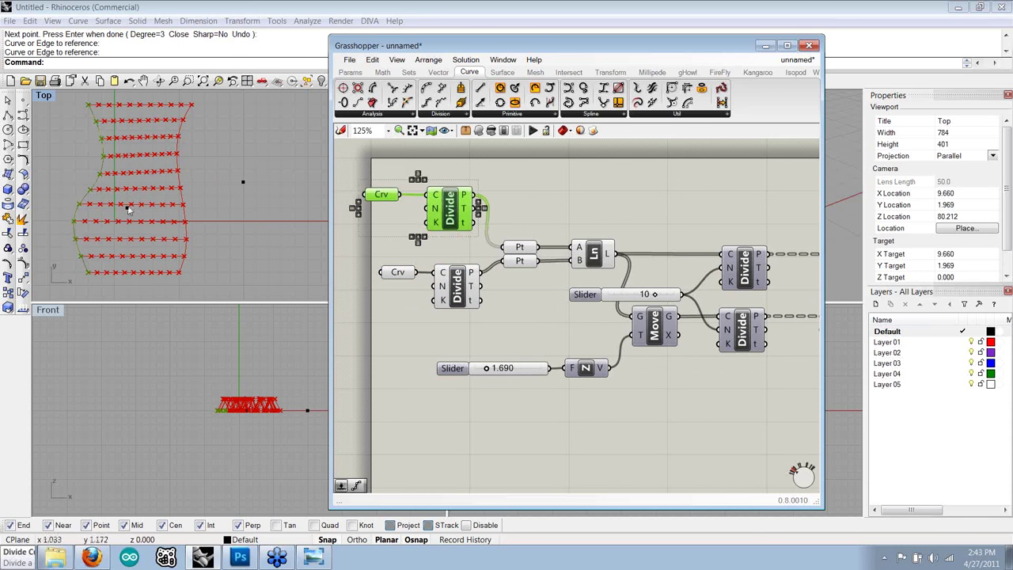
click(272, 209)
click(444, 326)
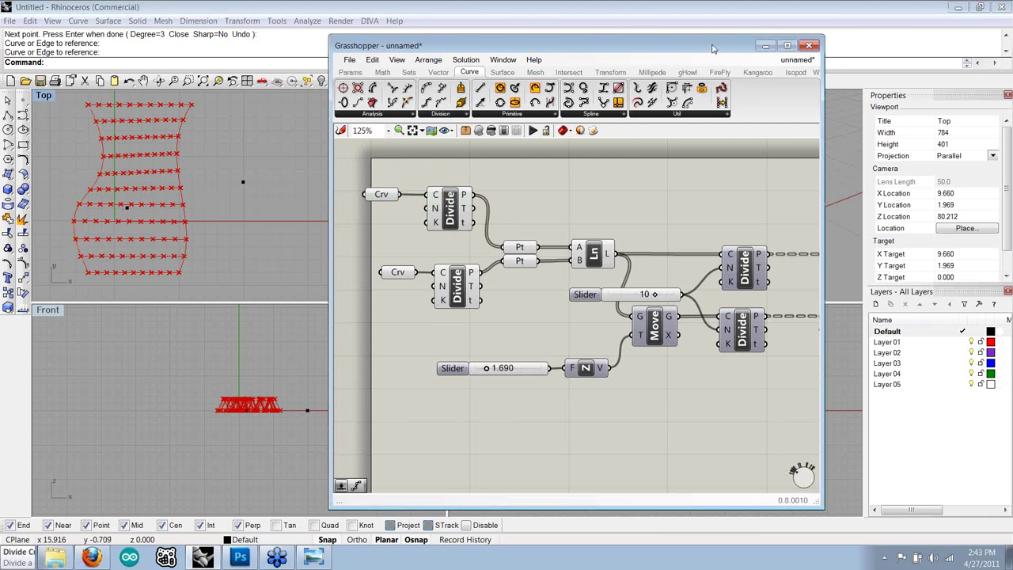
- Uncover the Perspective viewport and set the slider feeding the Z vector to 0.890 to make the trusses shallower
drag(680, 49, 346, 46)
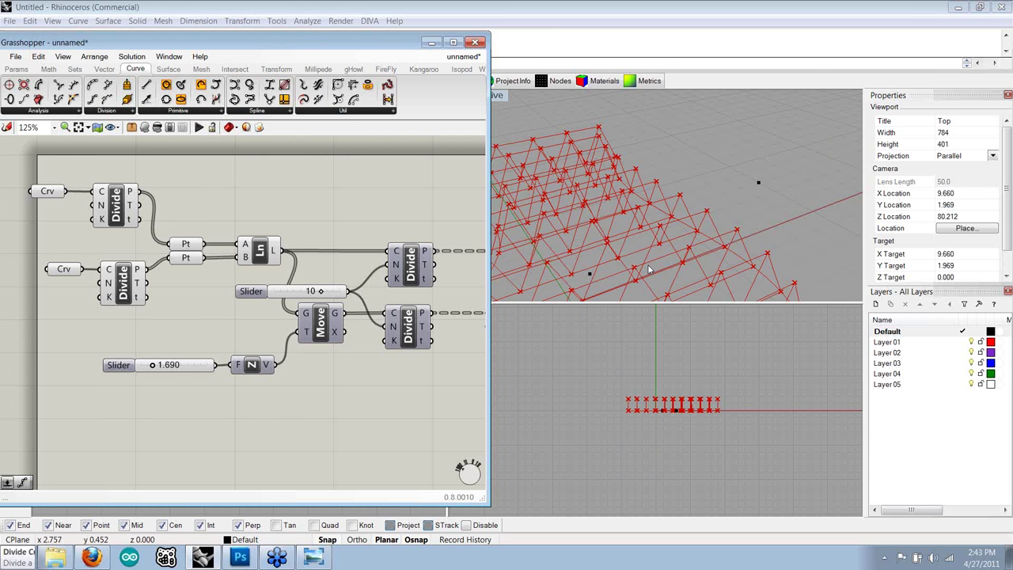
click(649, 270)
drag(153, 365, 151, 367)
right_drag(689, 296, 540, 231)
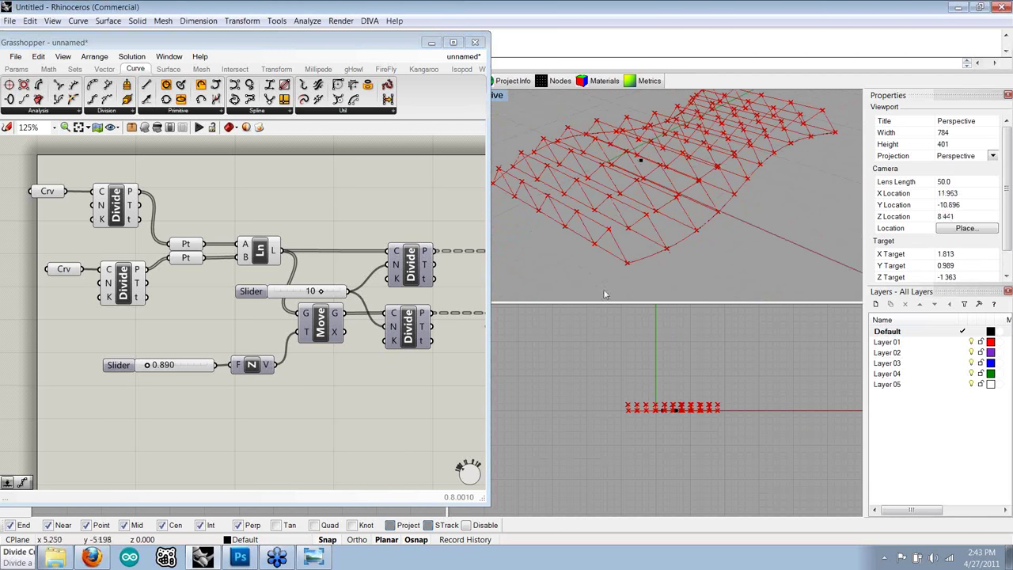
right_drag(737, 199, 659, 218)
- Turn on the S-shaped curve's control points and pull its middle one outward, away from the trusses, in Perspective
click(657, 244)
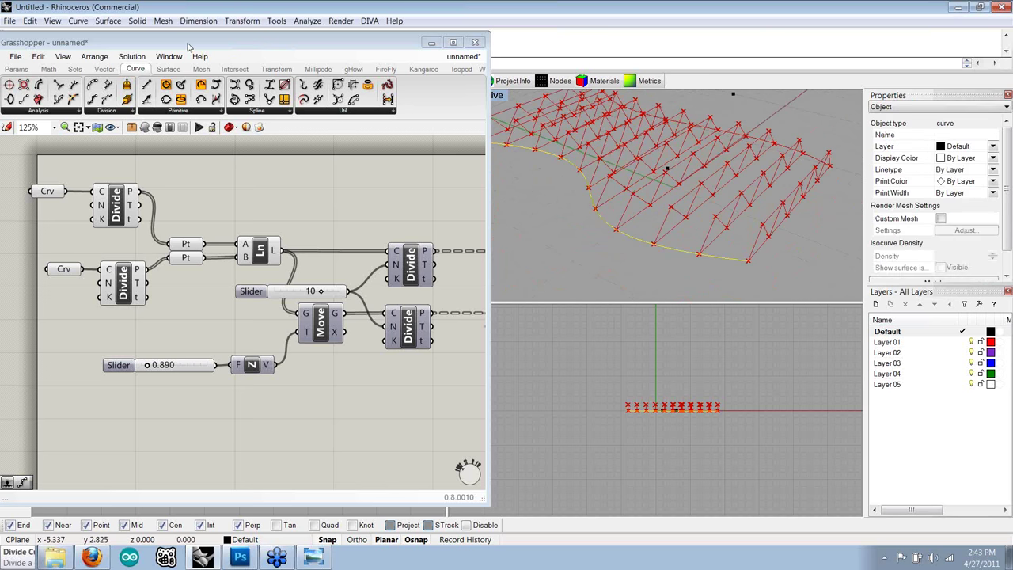
drag(189, 48, 212, 45)
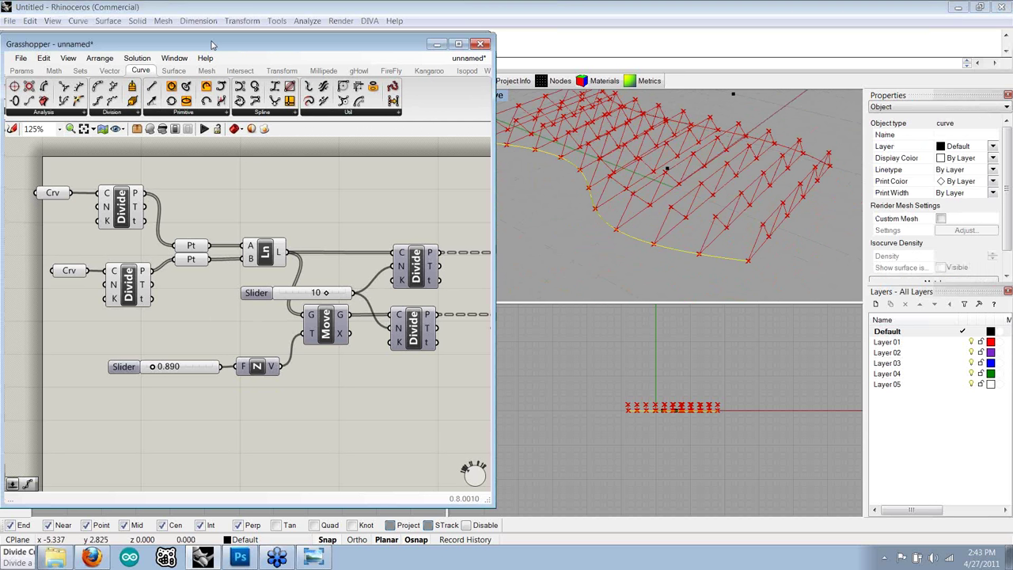
drag(211, 41, 320, 58)
click(745, 251)
right_drag(746, 255, 738, 235)
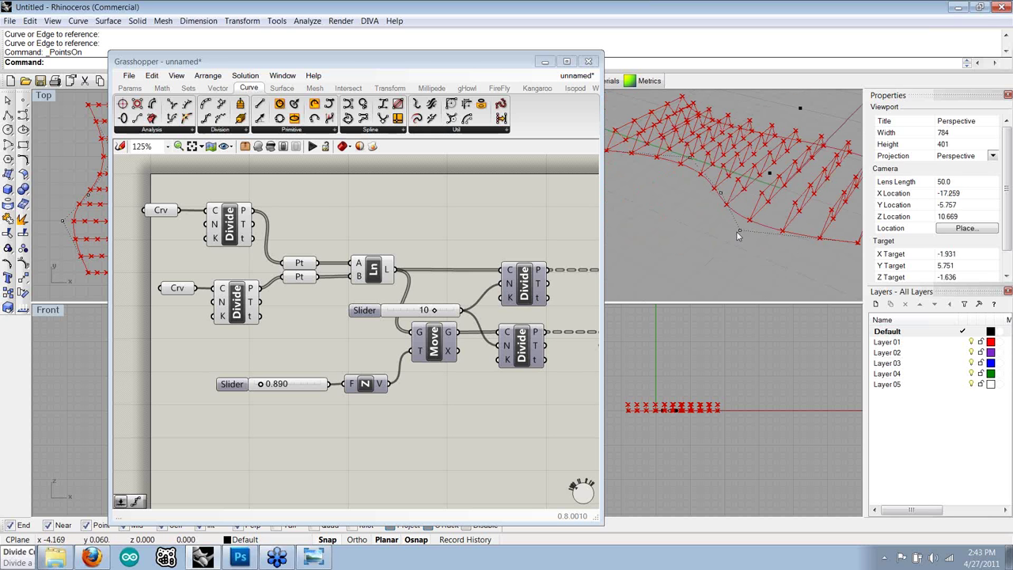
drag(739, 231, 714, 256)
mouse_move(737, 261)
right_down()
mouse_move(719, 235)
mouse_move(778, 251)
mouse_move(732, 222)
mouse_move(735, 251)
right_up()
scroll(728, 240, down, 2)
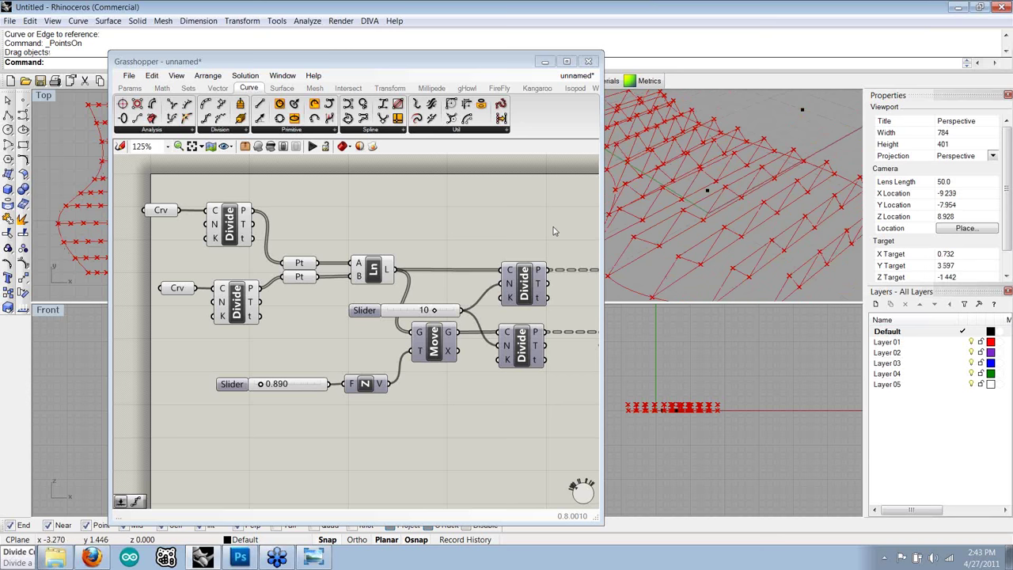
- Disconnect the Divide Curve inputs from both Point parameters feeding the Line component
right_drag(554, 231, 492, 215)
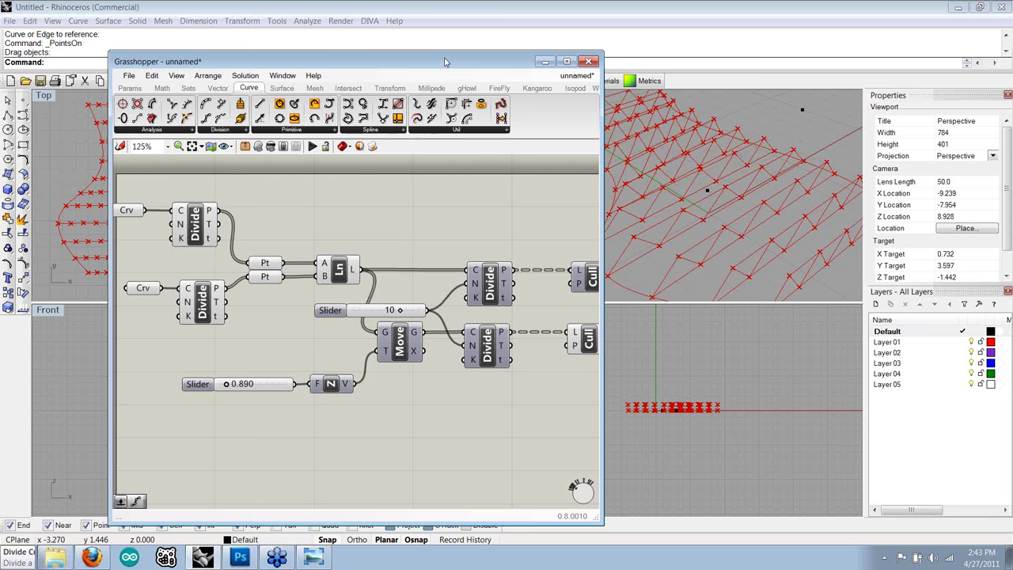
drag(445, 62, 314, 58)
right_drag(364, 240, 352, 244)
drag(218, 312, 226, 313)
click(262, 258)
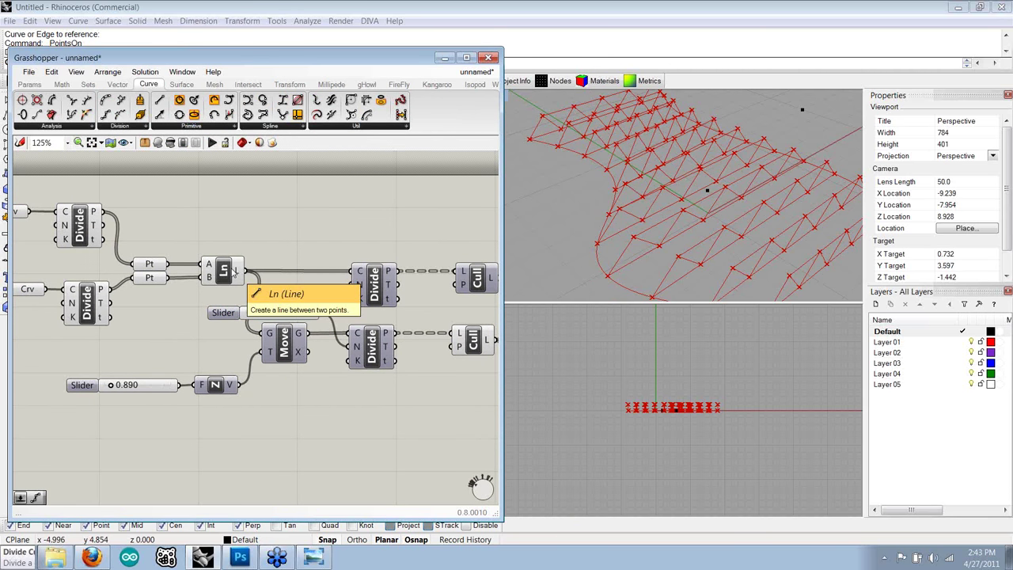
click(236, 269)
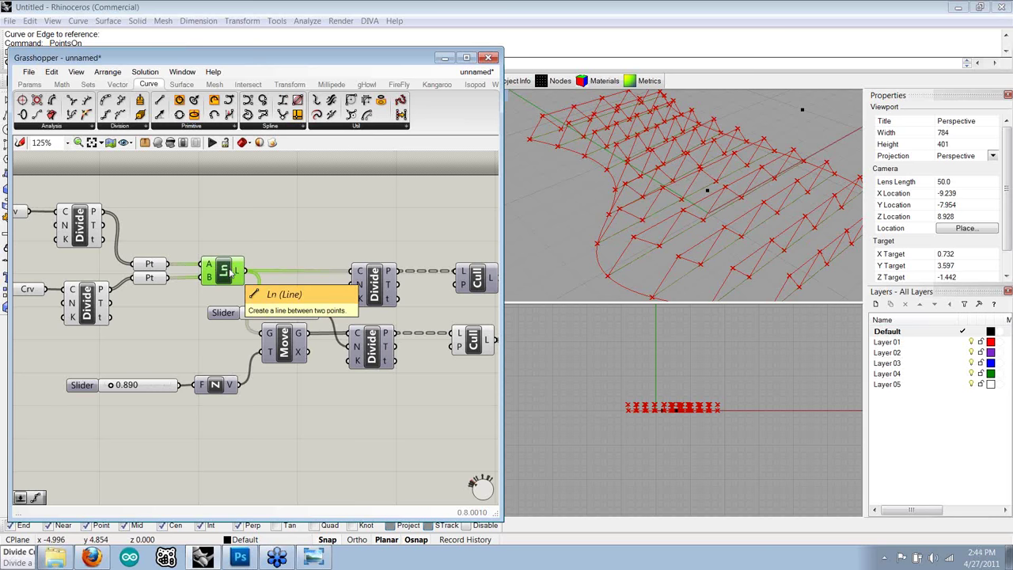
right_click(148, 267)
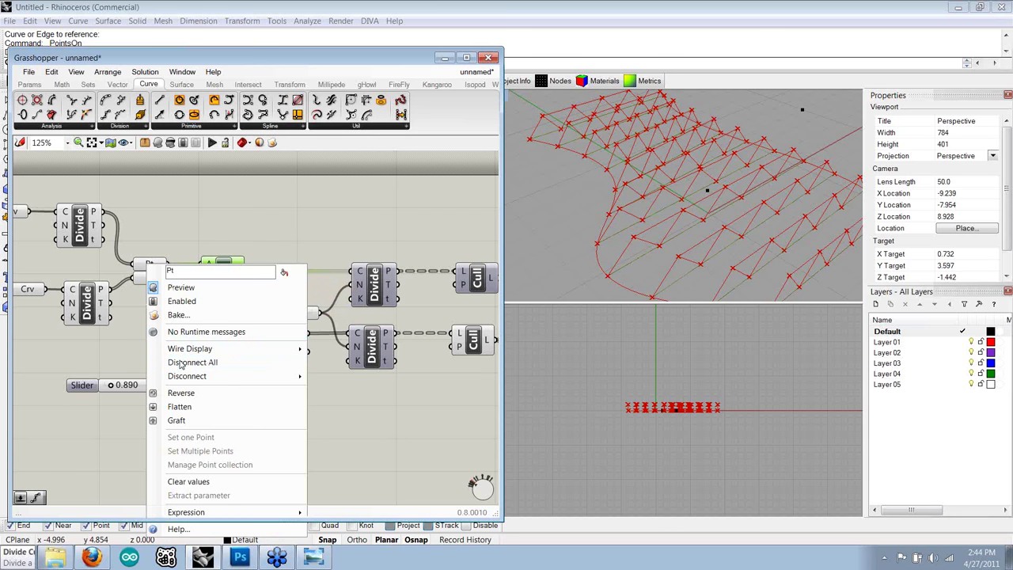
click(181, 363)
right_click(152, 275)
click(189, 368)
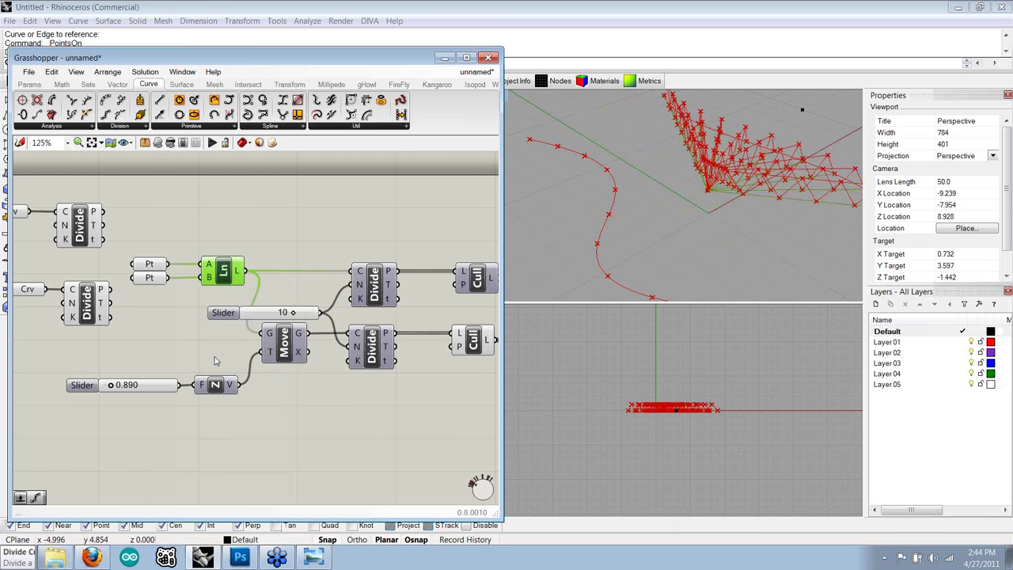
- Turn off the preview of both Curve parameters and their Divide Curve components
right_drag(763, 200, 554, 238)
drag(117, 329, 24, 193)
click(170, 144)
click(214, 223)
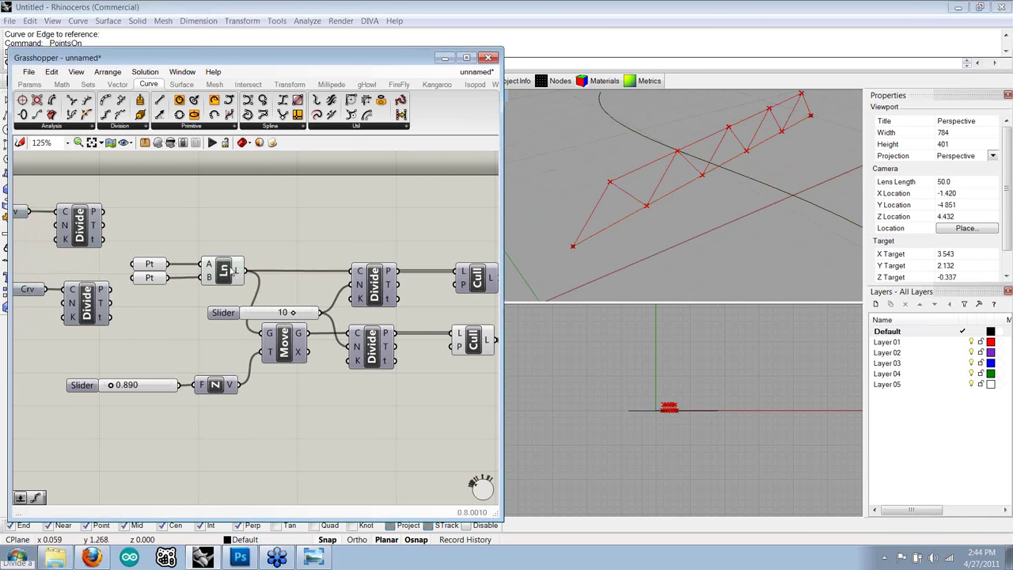
- Turn on the preview of the Move component that creates the truss's upper line
click(224, 269)
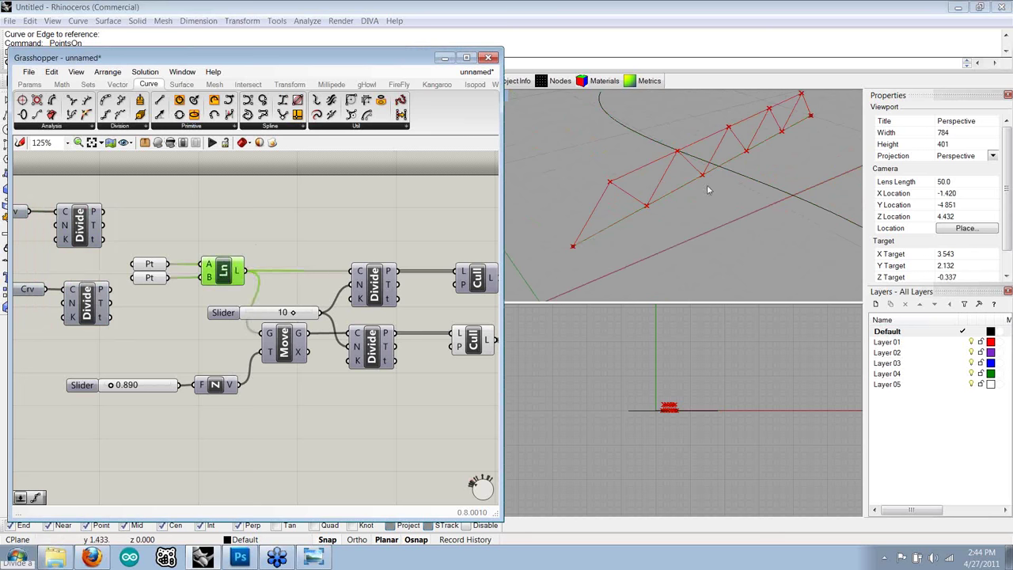
click(284, 351)
right_click(284, 347)
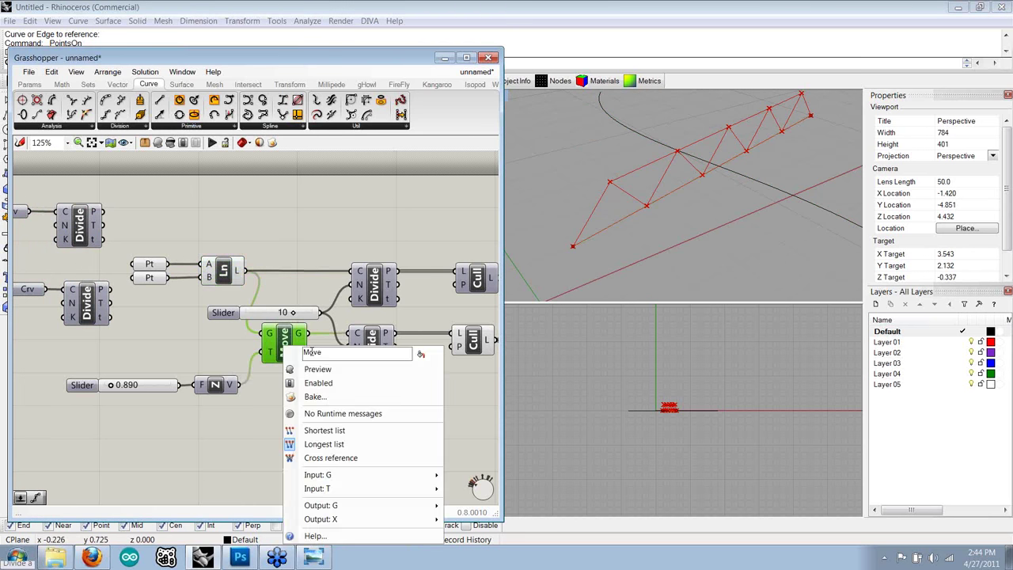
click(317, 369)
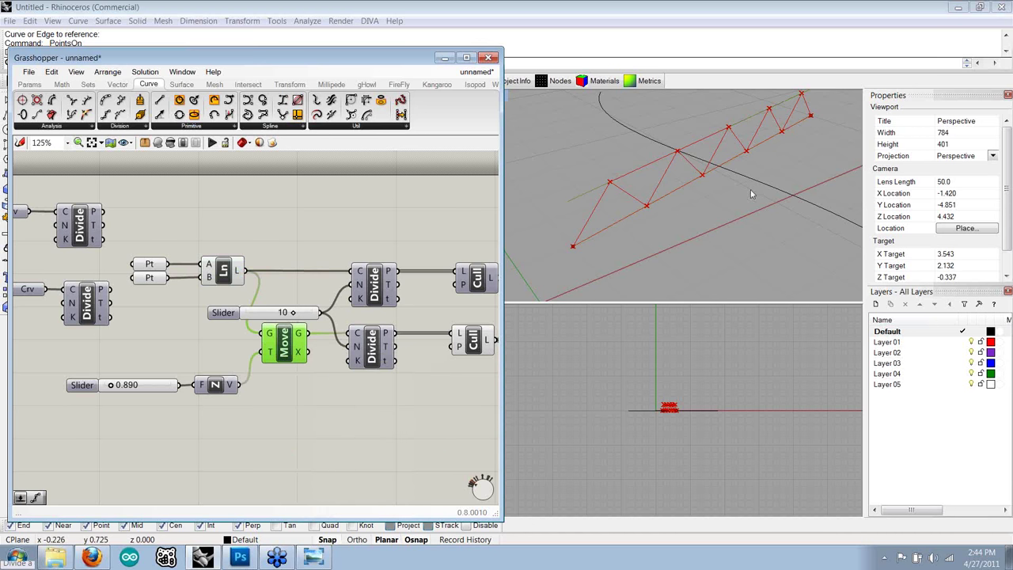
- Compare the Line and Move components' geometry on the truss by highlighting each alternately
right_drag(697, 193, 594, 239)
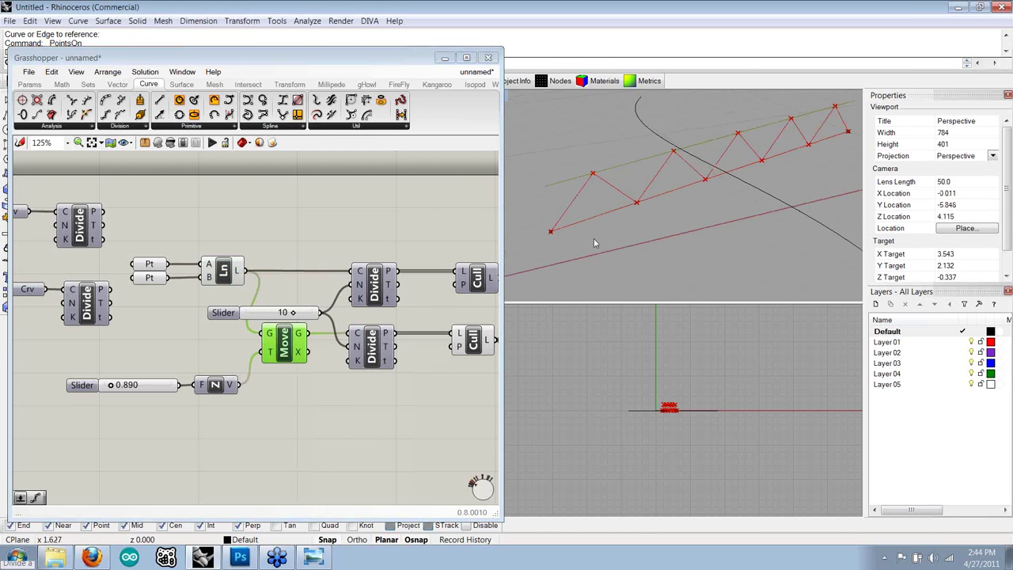
right_drag(310, 372, 300, 377)
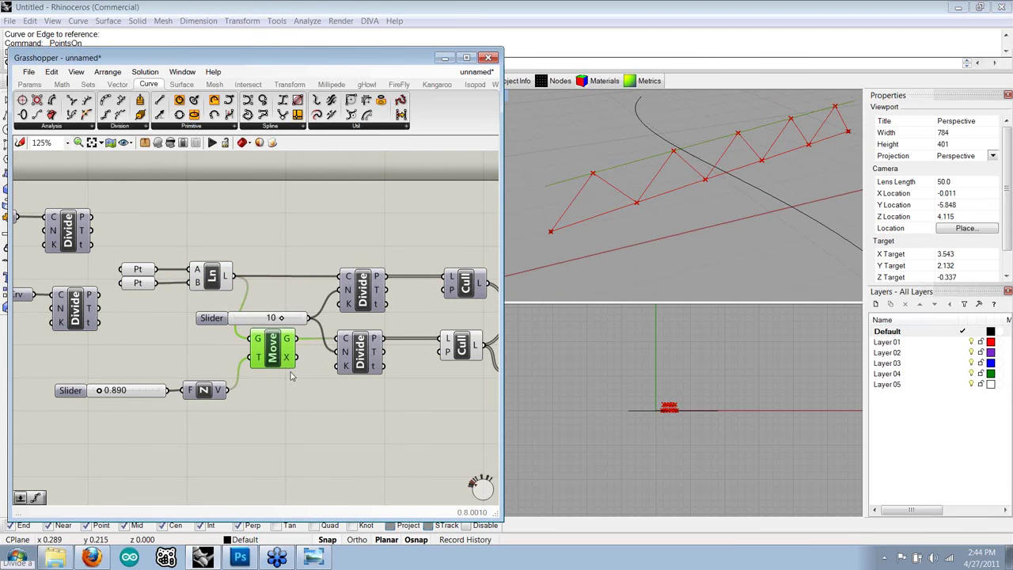
click(219, 273)
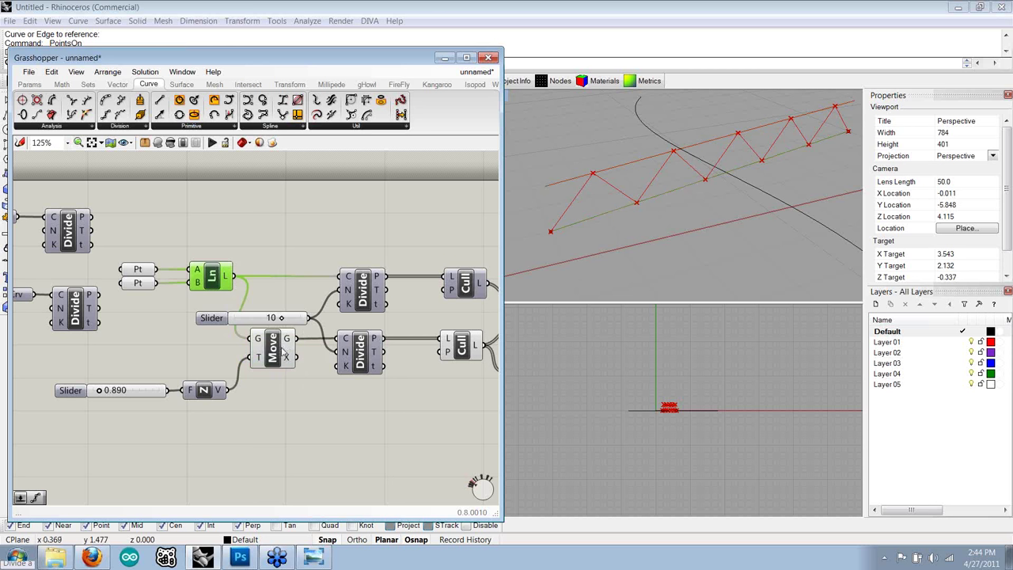
click(283, 352)
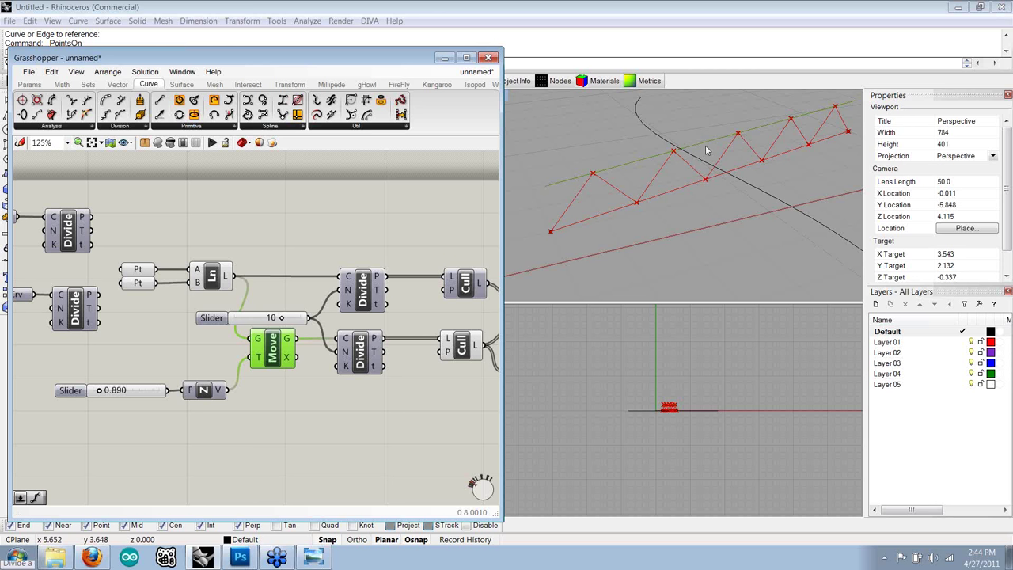
click(210, 275)
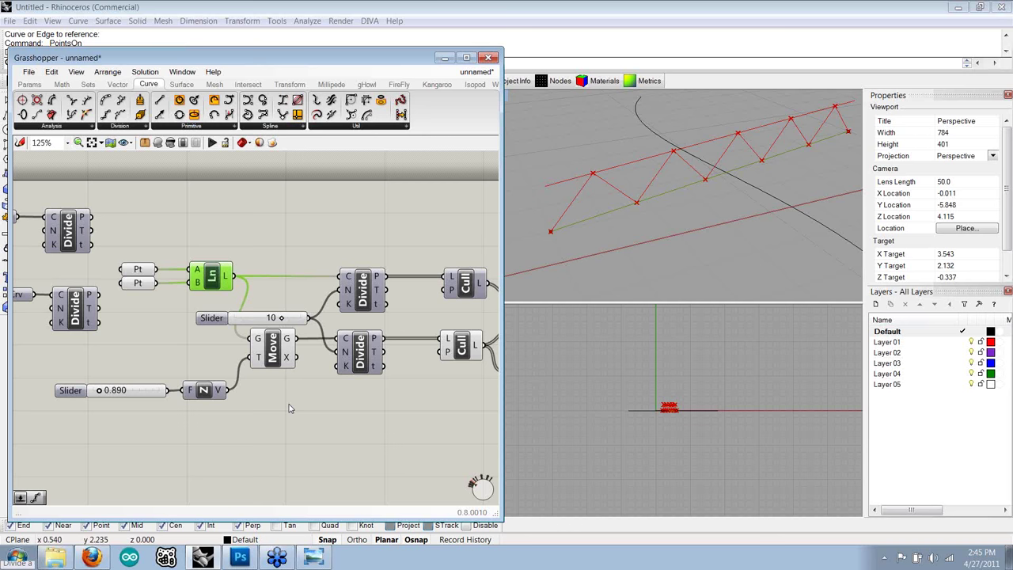
right_drag(279, 355, 275, 366)
click(275, 366)
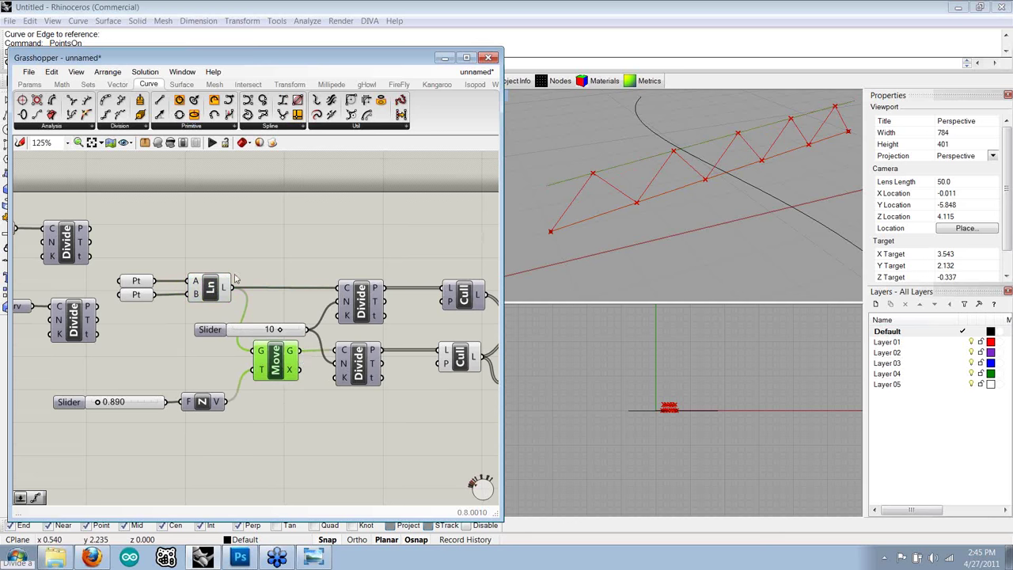
- Turn off the preview of the Line component that forms the truss's lower line
click(212, 289)
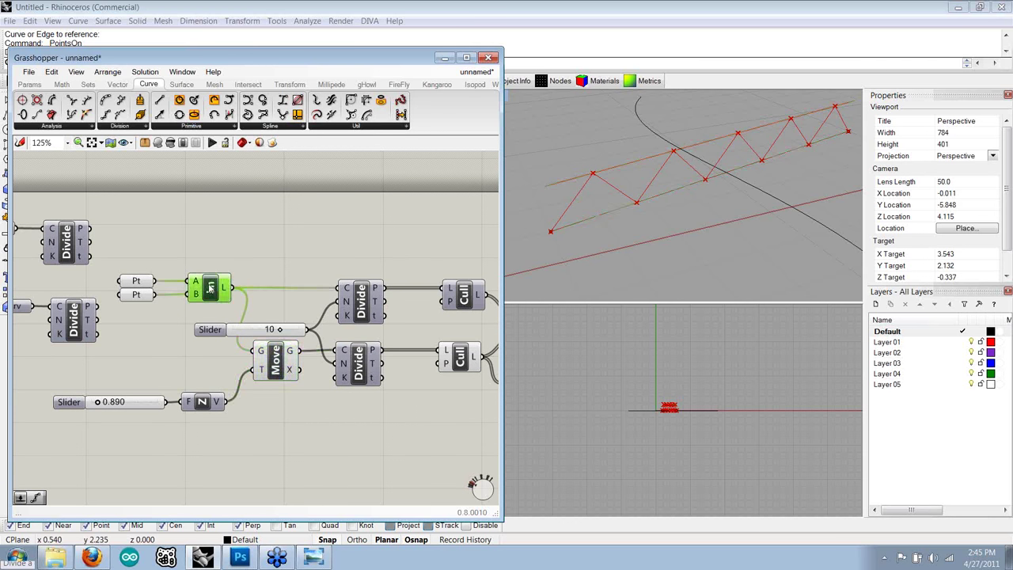
right_click(210, 286)
click(239, 309)
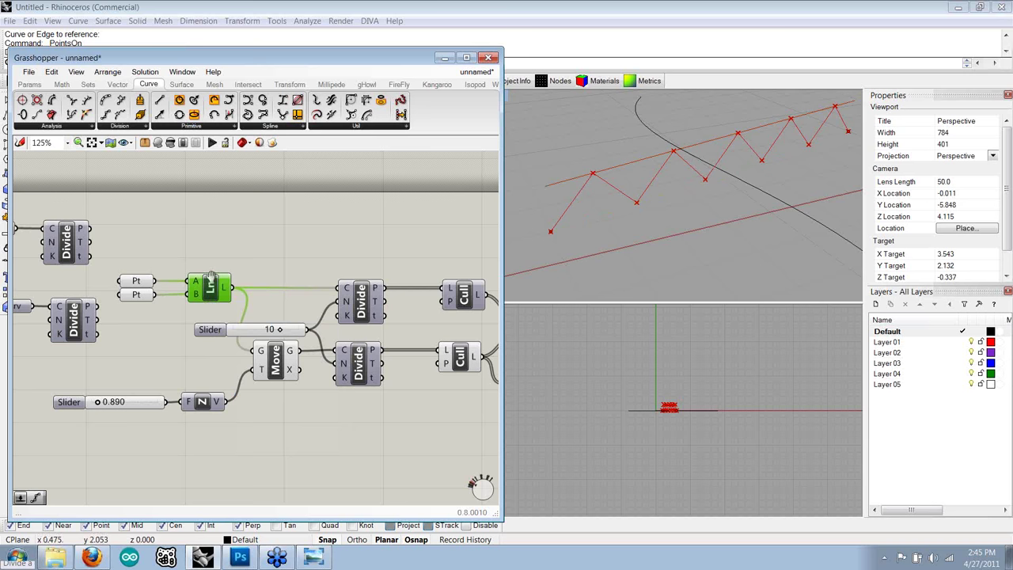
- Turn on the preview of the Line component that forms the truss's lower line
right_drag(210, 277, 165, 277)
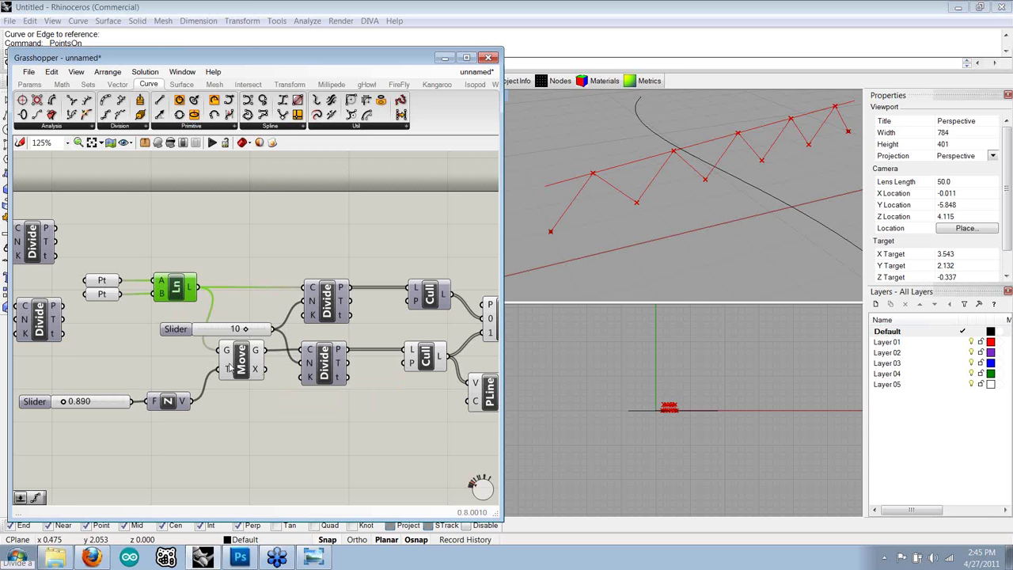
click(231, 367)
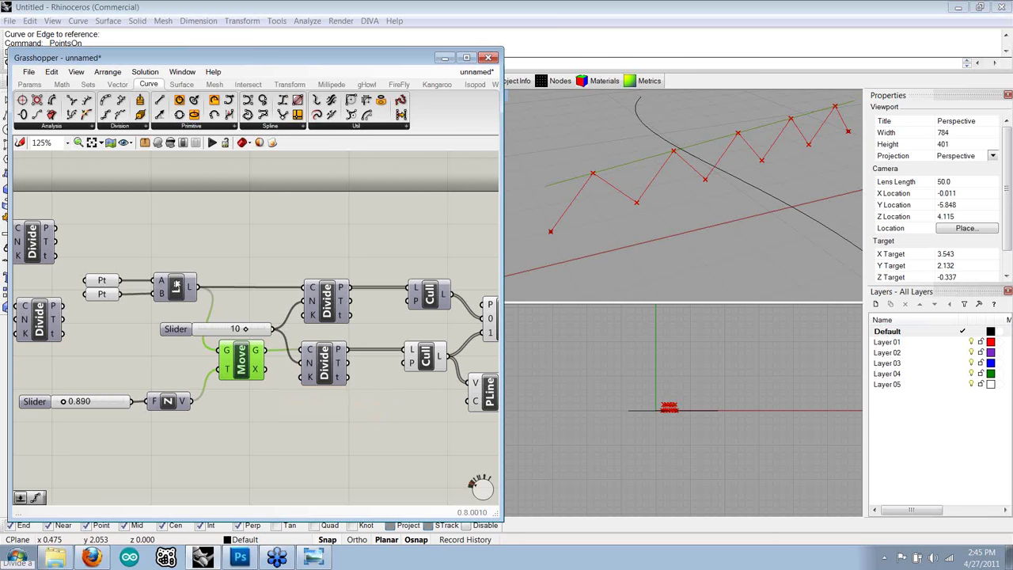
right_click(176, 284)
click(203, 304)
click(246, 235)
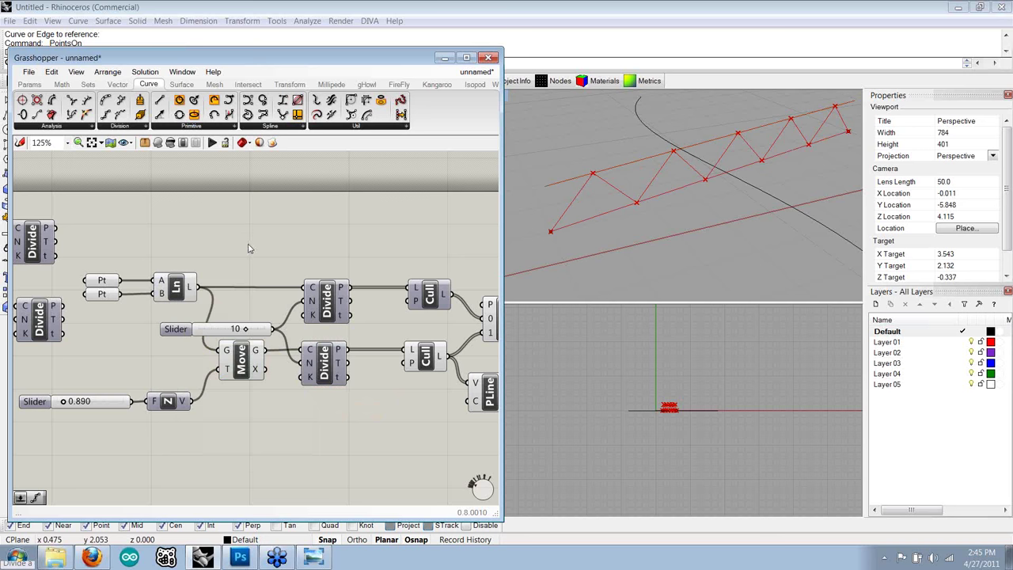
right_drag(248, 249, 197, 284)
scroll(232, 258, down, 2)
scroll(198, 284, down, 2)
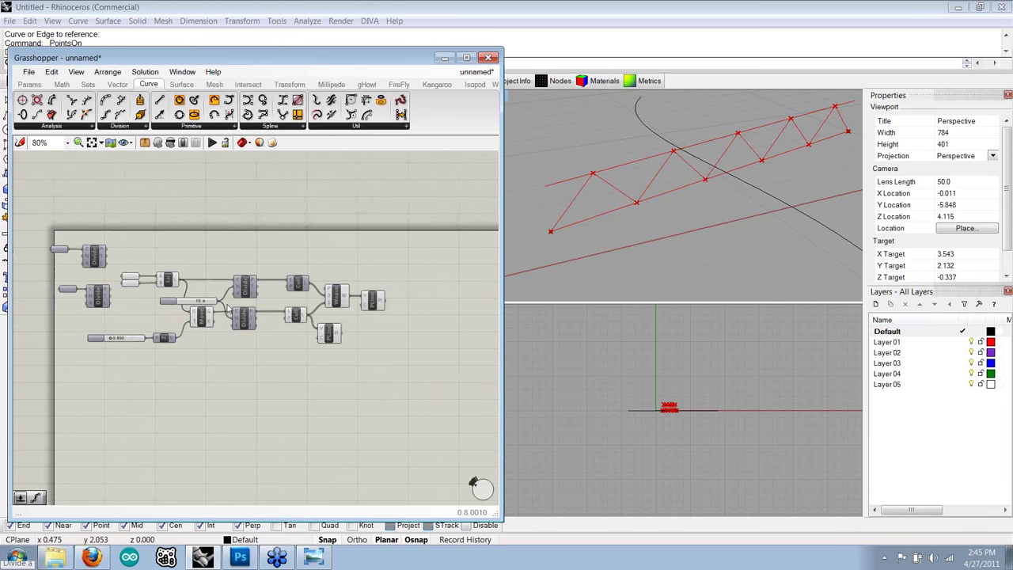
scroll(227, 308, up, 1)
drag(422, 368, 71, 249)
drag(148, 275, 190, 323)
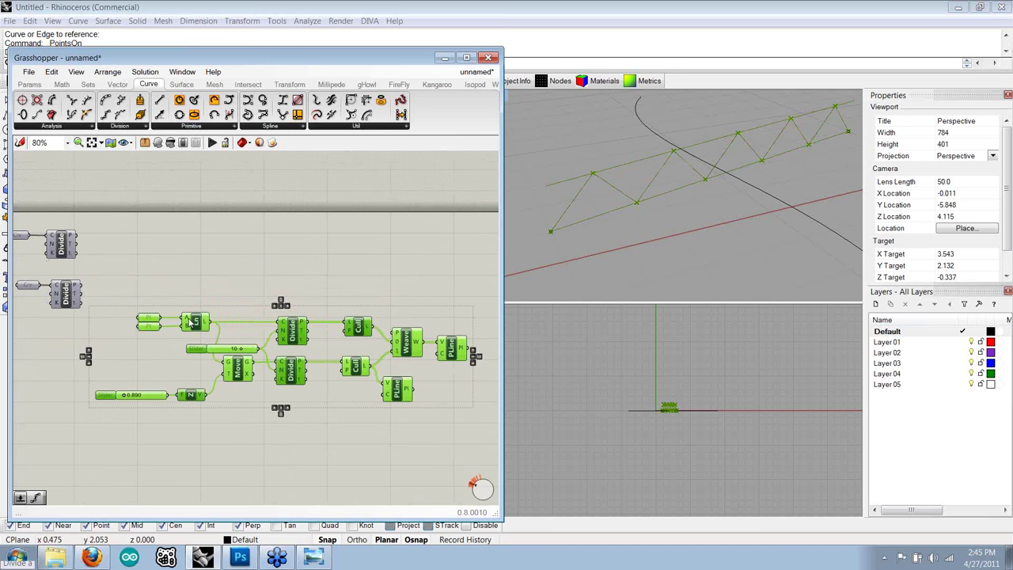
click(213, 296)
right_drag(214, 297, 201, 283)
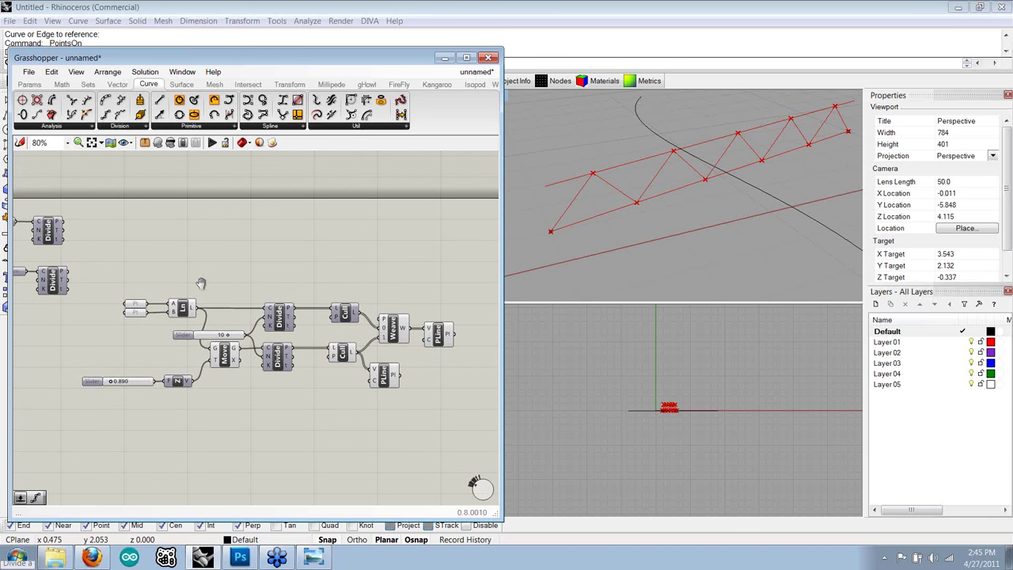
drag(445, 408, 103, 286)
click(28, 72)
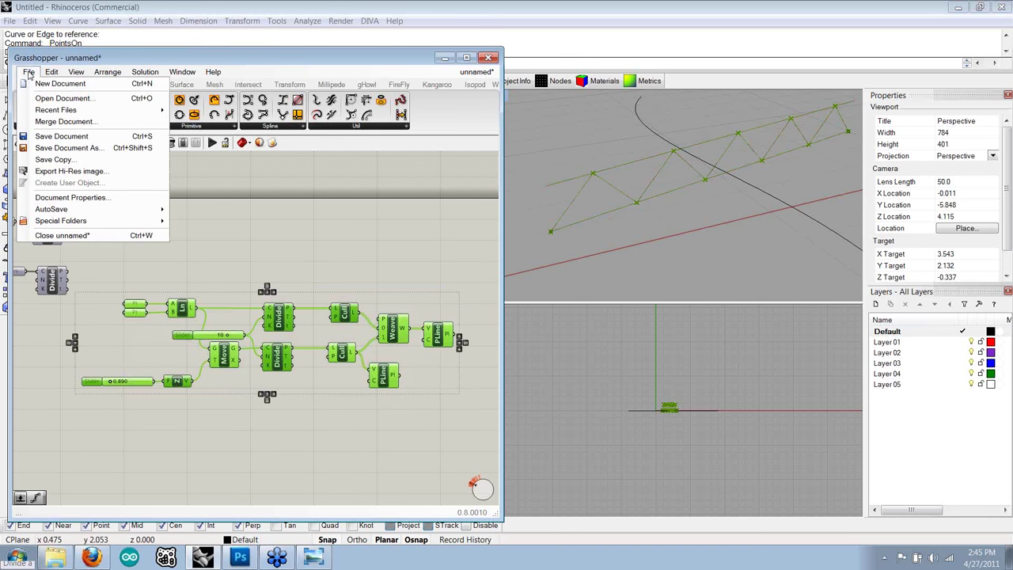
click(289, 224)
right_drag(281, 263, 251, 251)
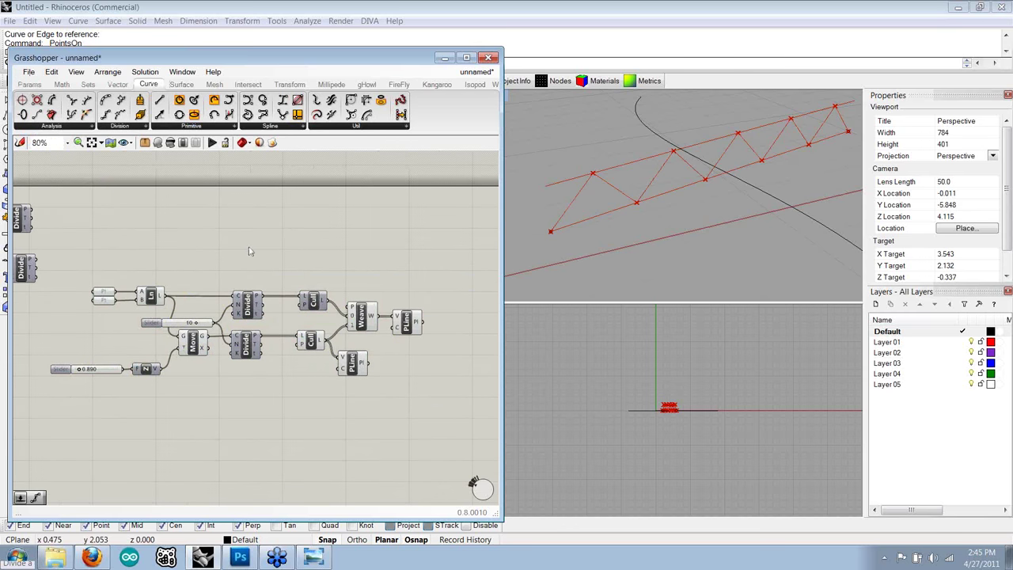
scroll(261, 293, up, 1)
right_drag(143, 261, 143, 243)
click(115, 269)
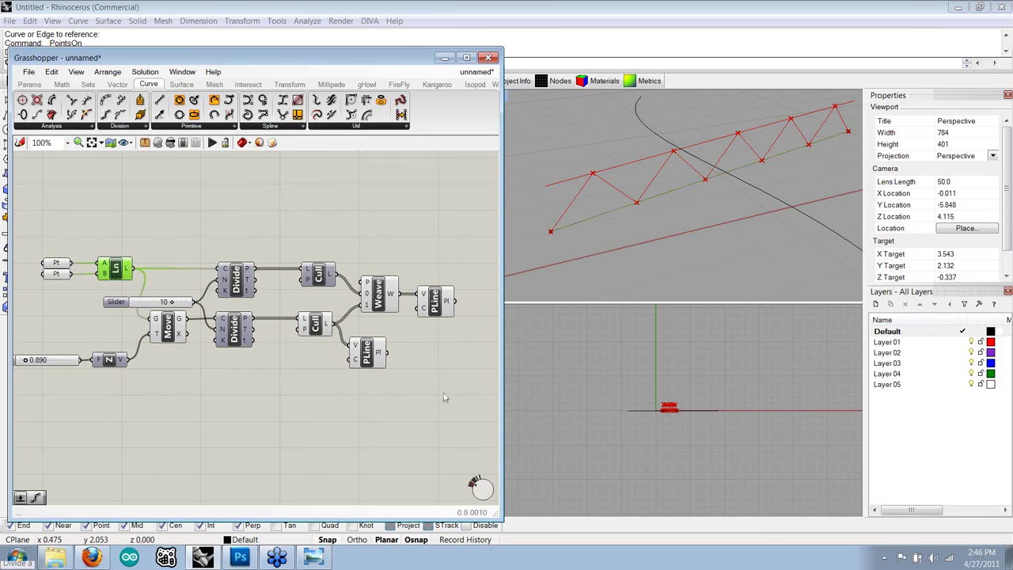
drag(451, 410, 54, 216)
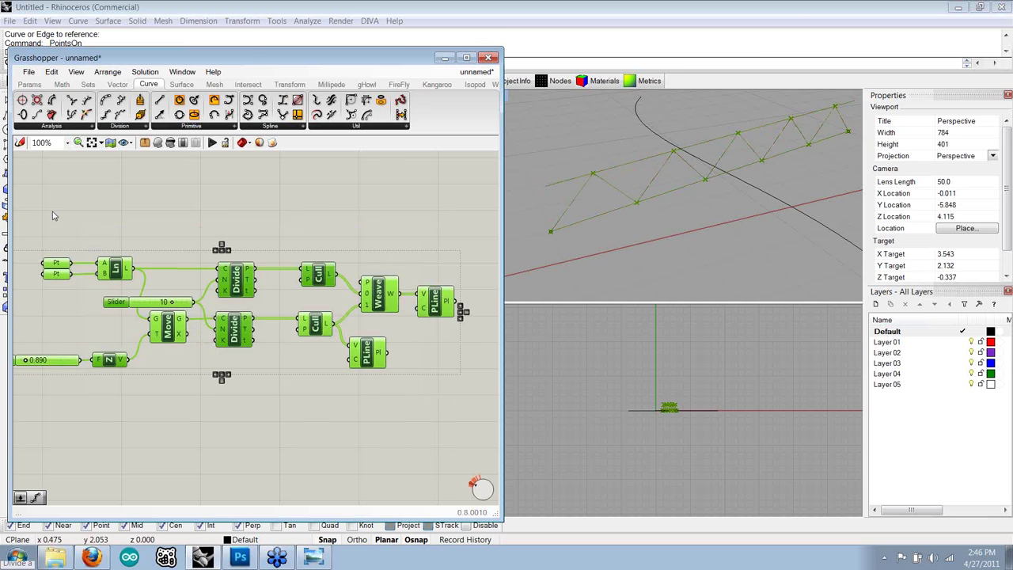
right_drag(53, 215, 85, 207)
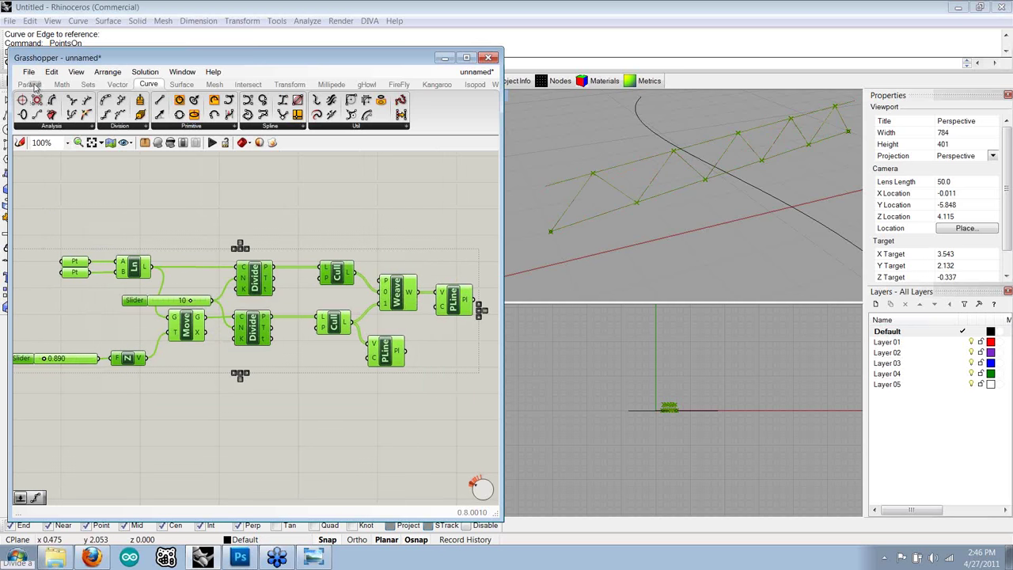
- Examine the list of special parameter components, including the cluster input and output
click(31, 84)
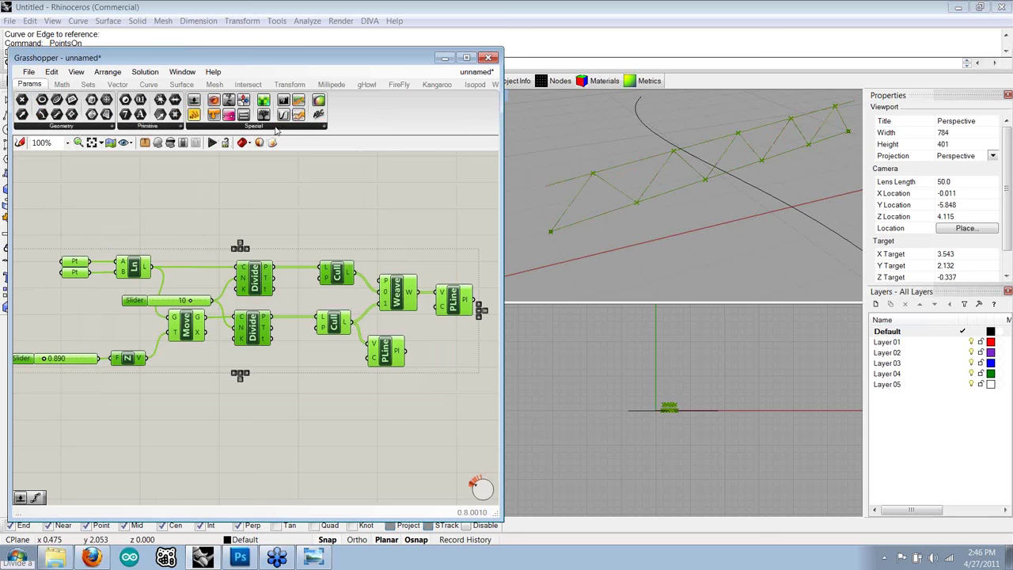
click(273, 126)
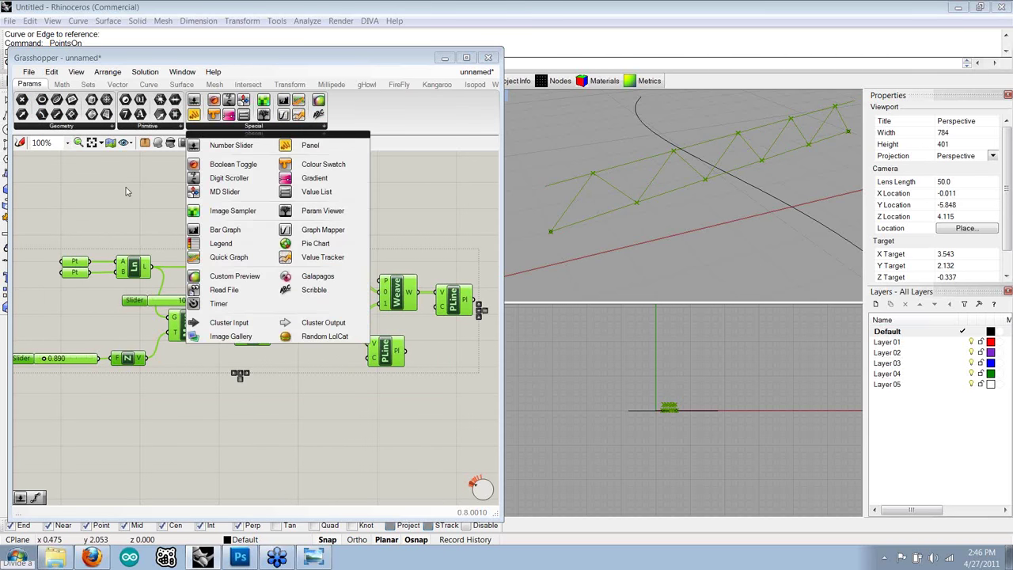
click(87, 213)
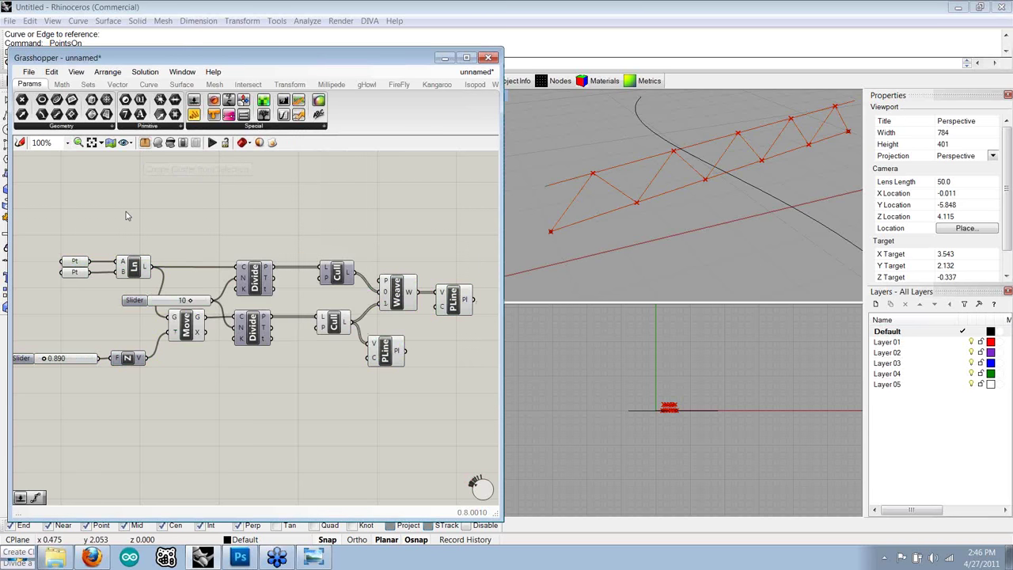
click(303, 127)
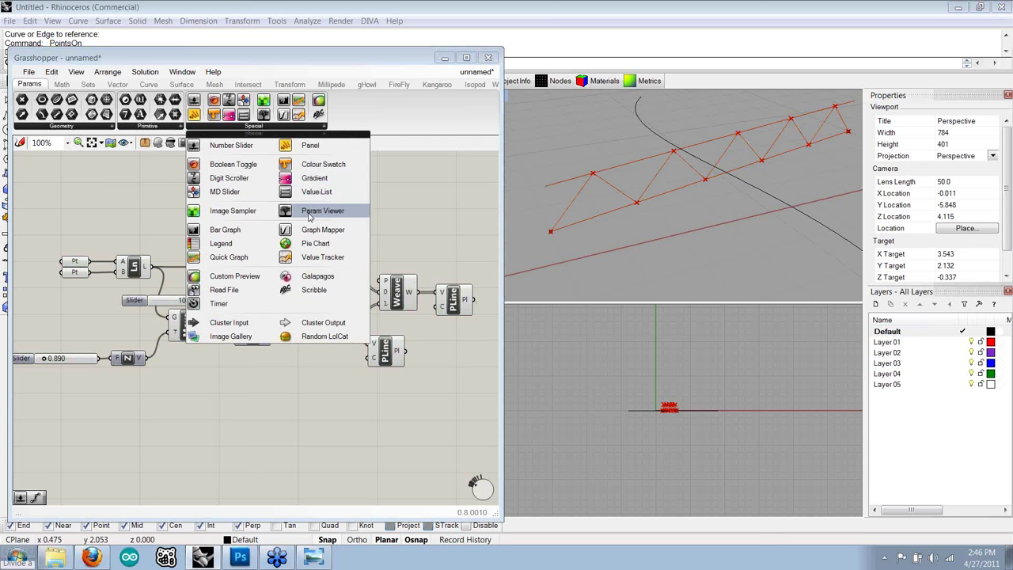
right_drag(112, 227, 115, 223)
- Try to combine all the truss components into one cluster, and undo the clustering
scroll(133, 223, down, 2)
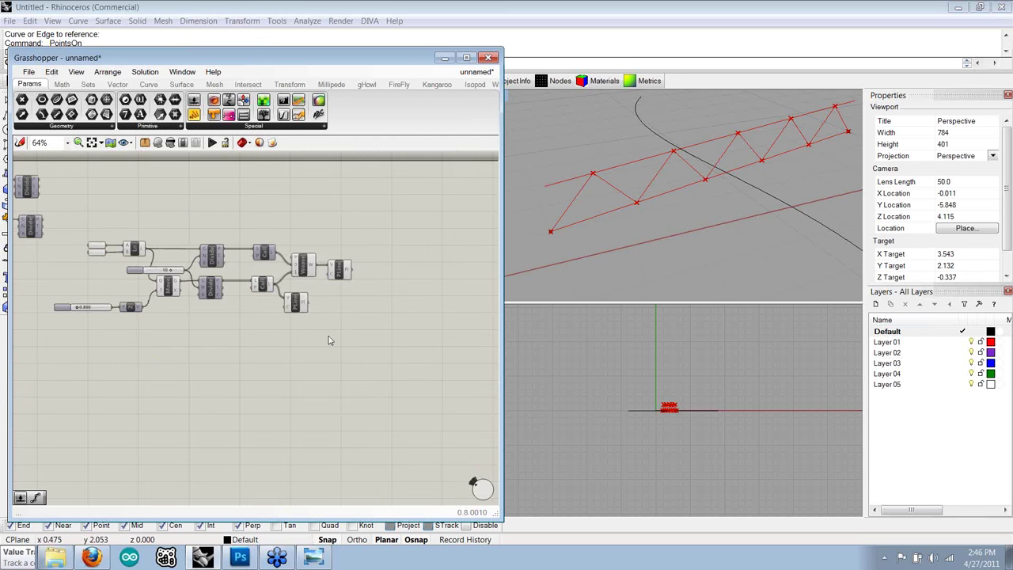
drag(330, 338, 103, 237)
scroll(104, 240, up, 2)
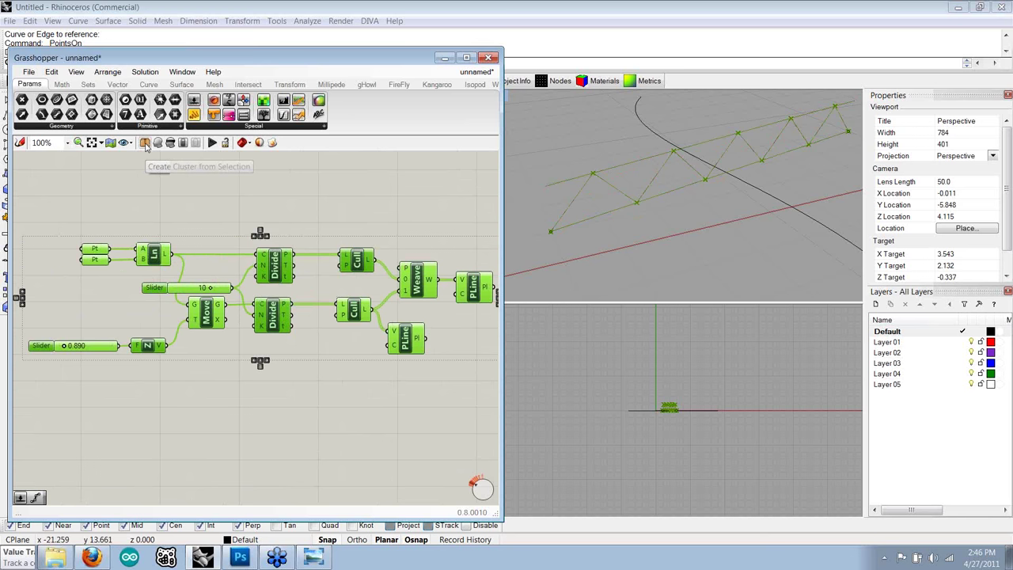
click(191, 196)
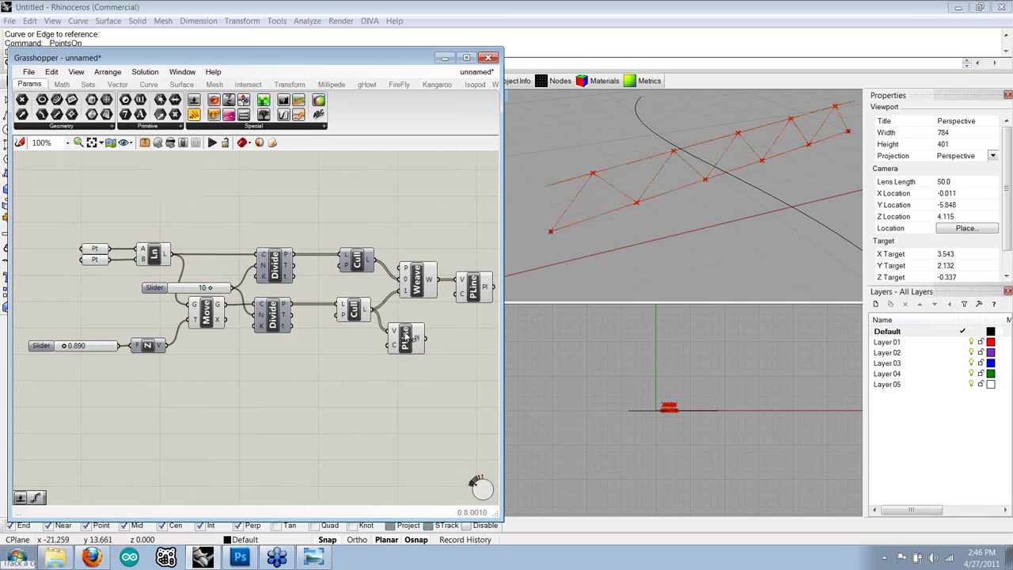
right_drag(444, 386, 437, 384)
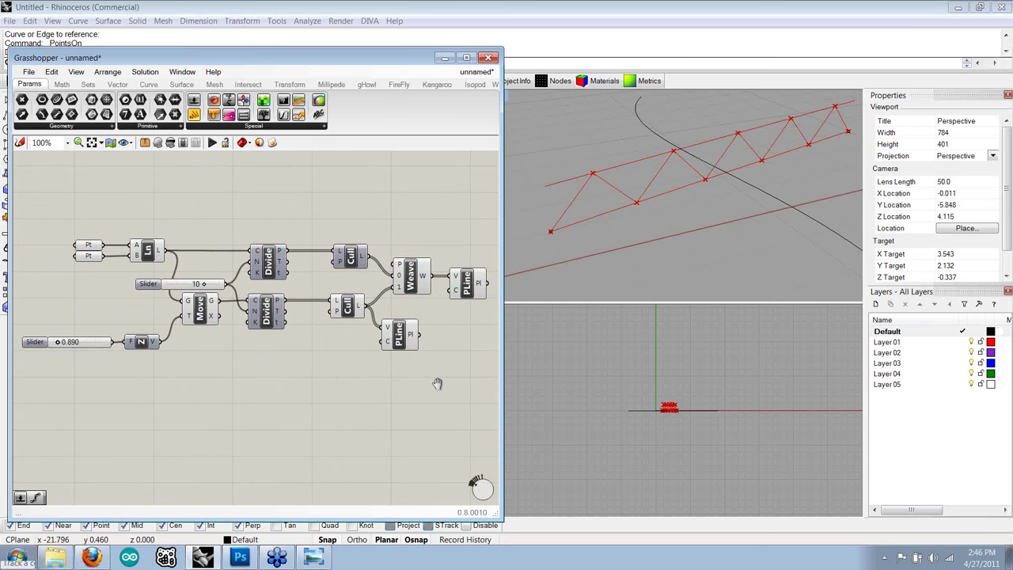
scroll(432, 384, down, 2)
key(ctrl+z)
click(317, 315)
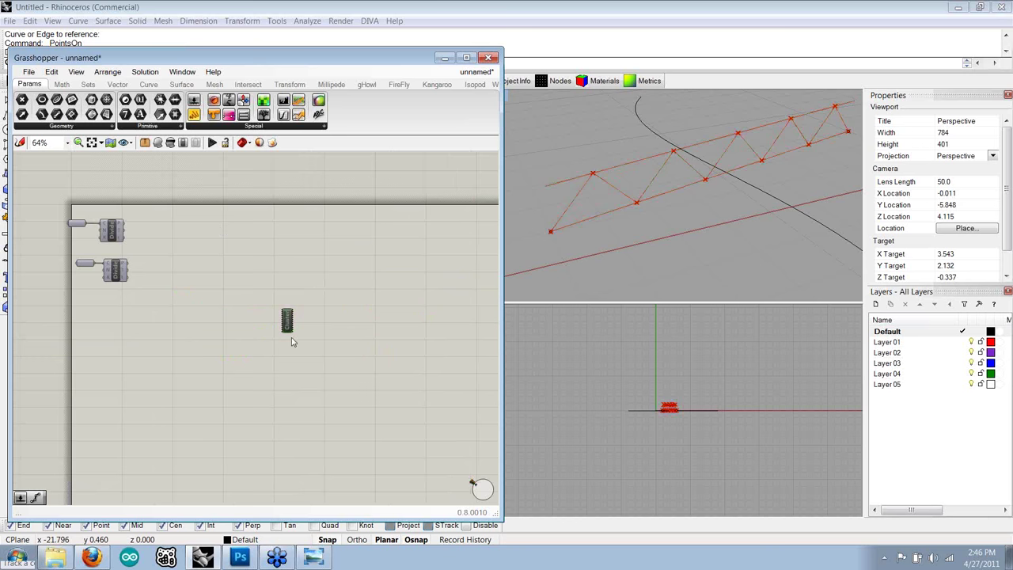
scroll(291, 337, up, 3)
click(289, 307)
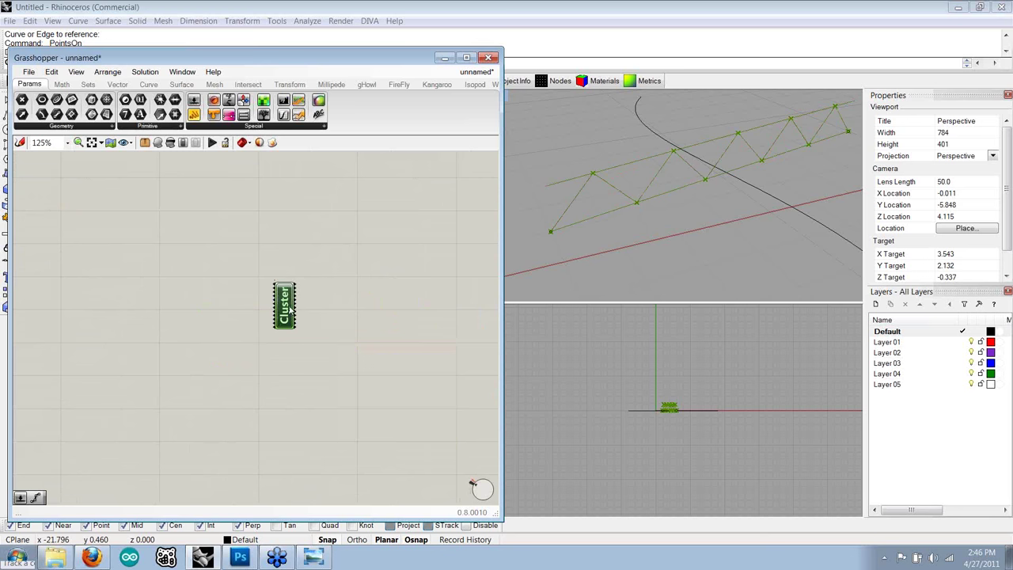
key(ctrl+z)
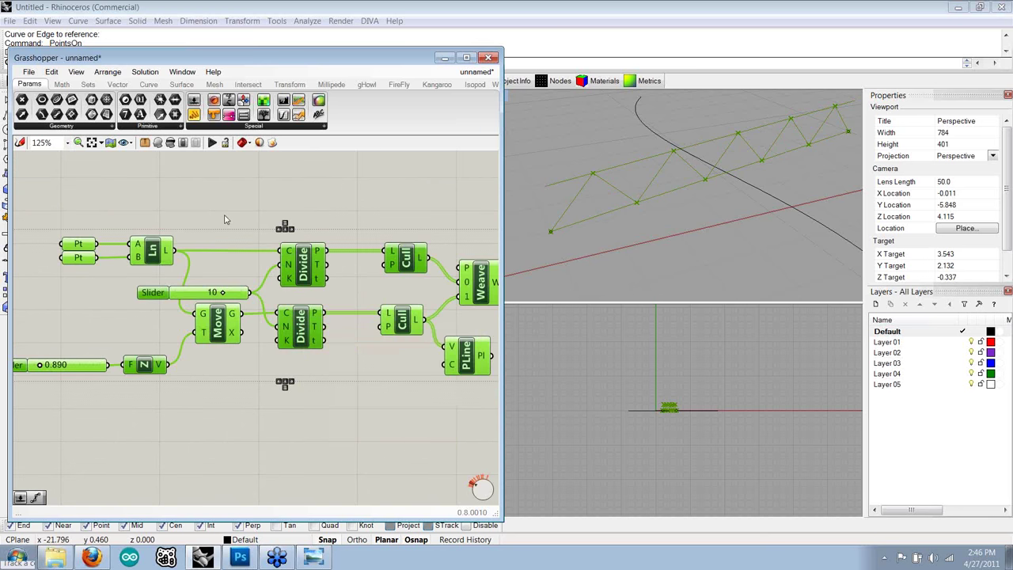
click(224, 220)
click(225, 220)
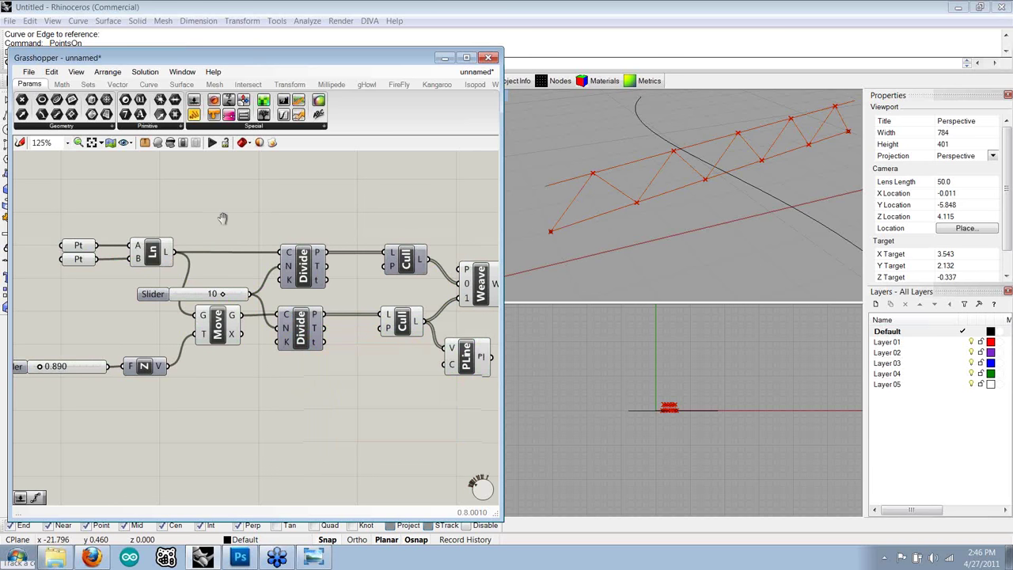
- Add two Cluster Input components, wire them to the line's two Point parameters, and delete the extra unconnected one
right_drag(222, 218, 234, 233)
click(254, 126)
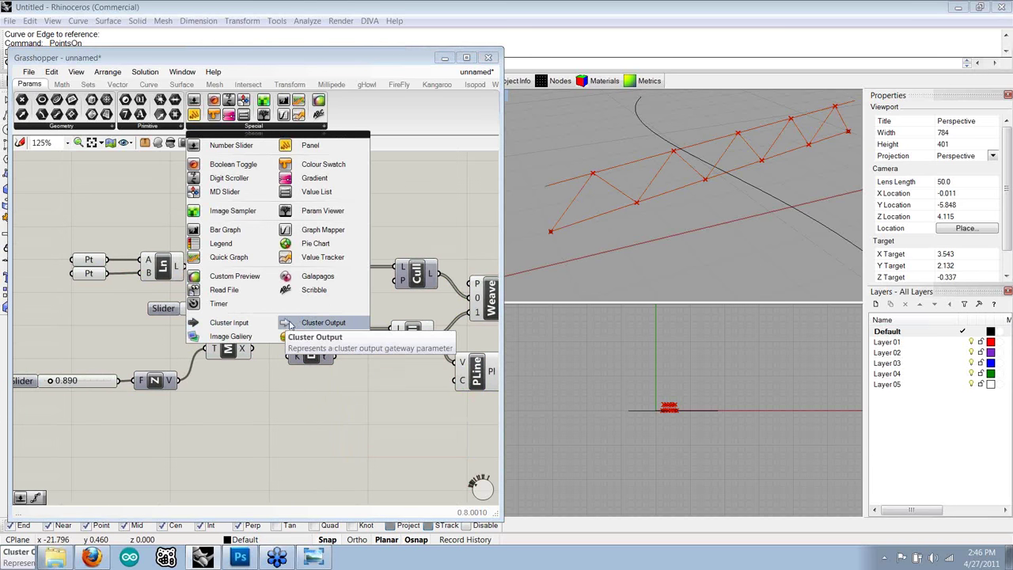
click(246, 323)
click(49, 236)
right_drag(71, 239, 153, 235)
drag(122, 245, 98, 248)
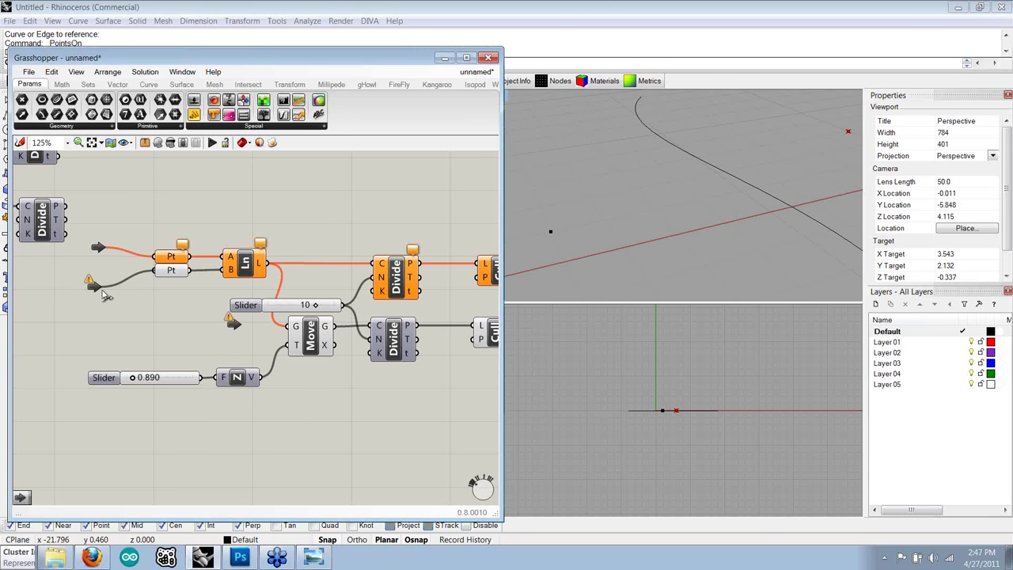
drag(101, 291, 99, 280)
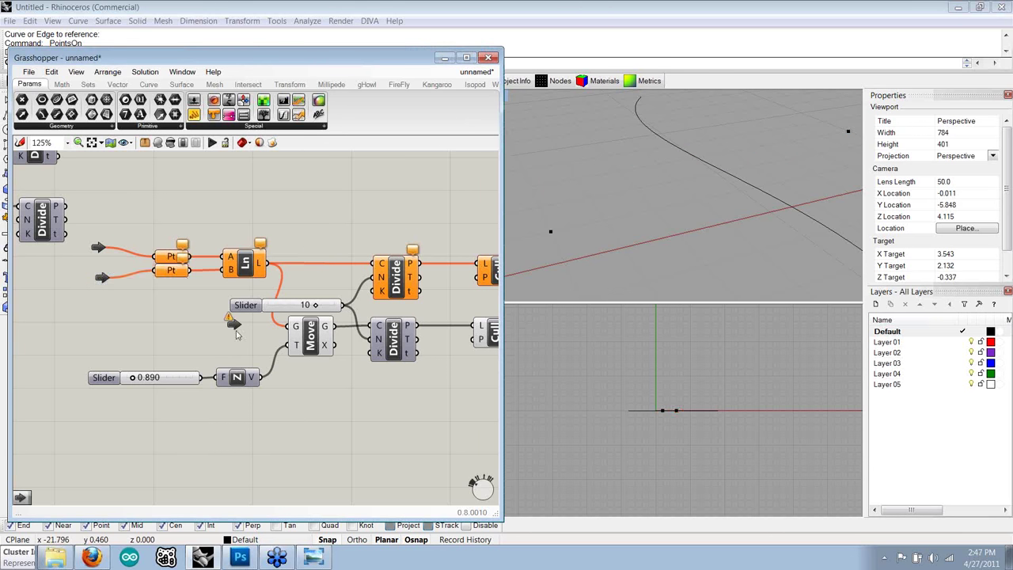
key(Delete)
- Add a Cluster Output component after the polylines and wire both Polyline outputs into it
scroll(218, 312, down, 3)
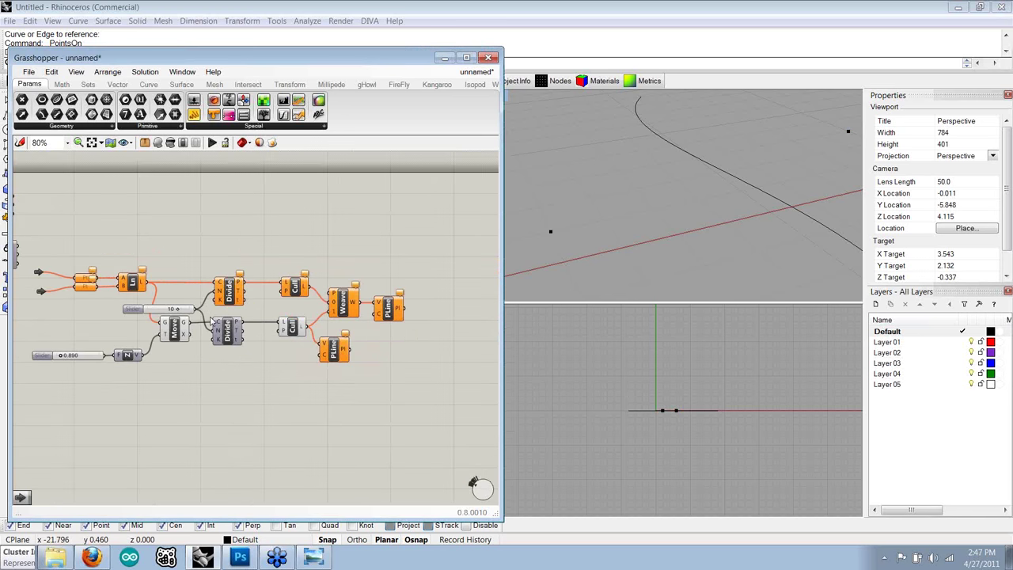
scroll(349, 319, up, 3)
right_drag(348, 319, 295, 309)
click(218, 368)
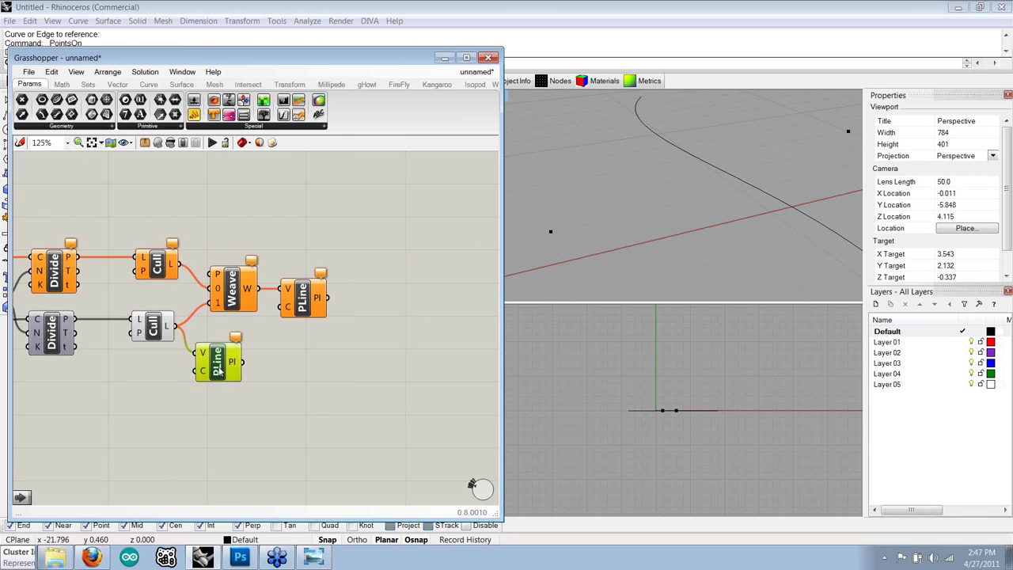
shift+click(306, 302)
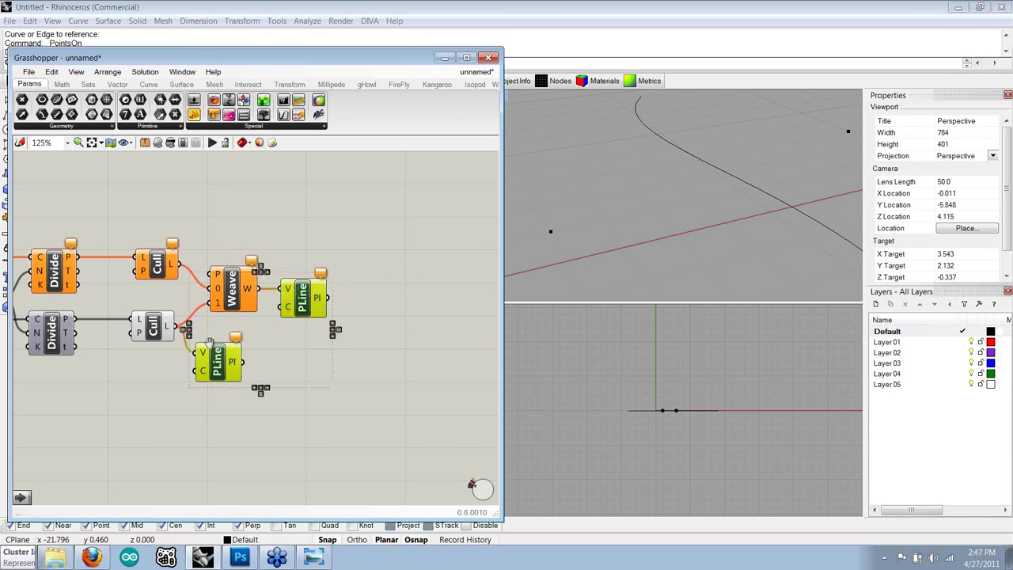
right_drag(210, 342, 213, 342)
scroll(344, 357, down, 2)
click(246, 249)
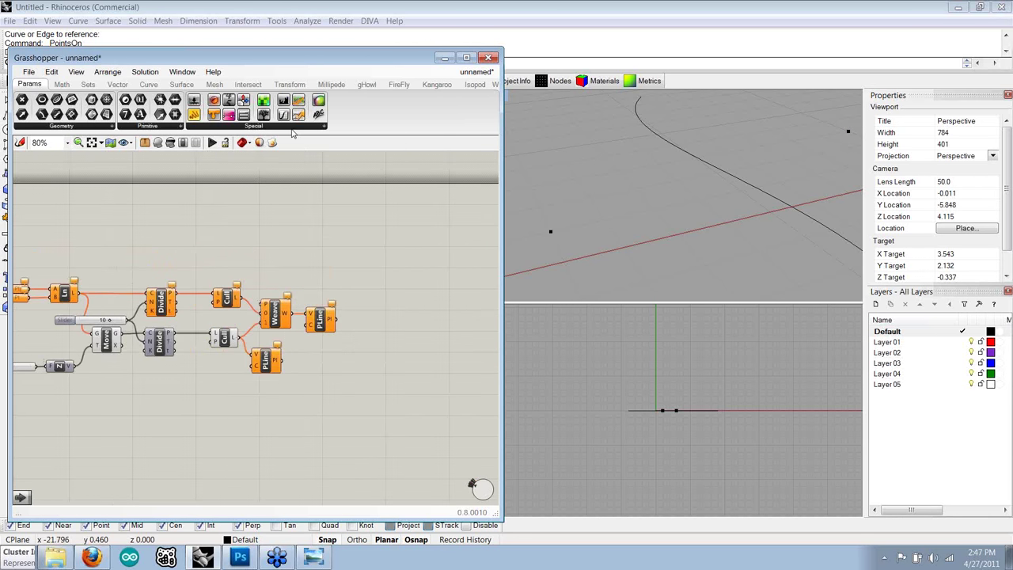
click(292, 125)
click(315, 323)
click(400, 313)
scroll(352, 323, up, 1)
drag(333, 318, 406, 308)
shift+drag(265, 370, 406, 312)
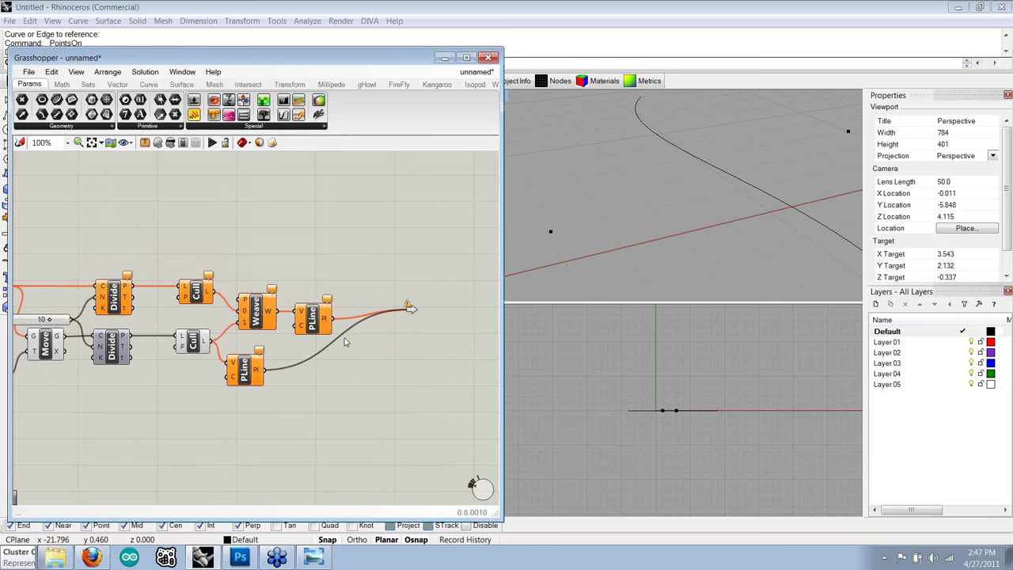
- Wire the Line component's output into the Cluster Output as an additional source
right_drag(344, 337, 346, 340)
scroll(346, 338, down, 1)
shift+drag(77, 300, 414, 351)
scroll(391, 289, up, 3)
click(403, 341)
click(377, 320)
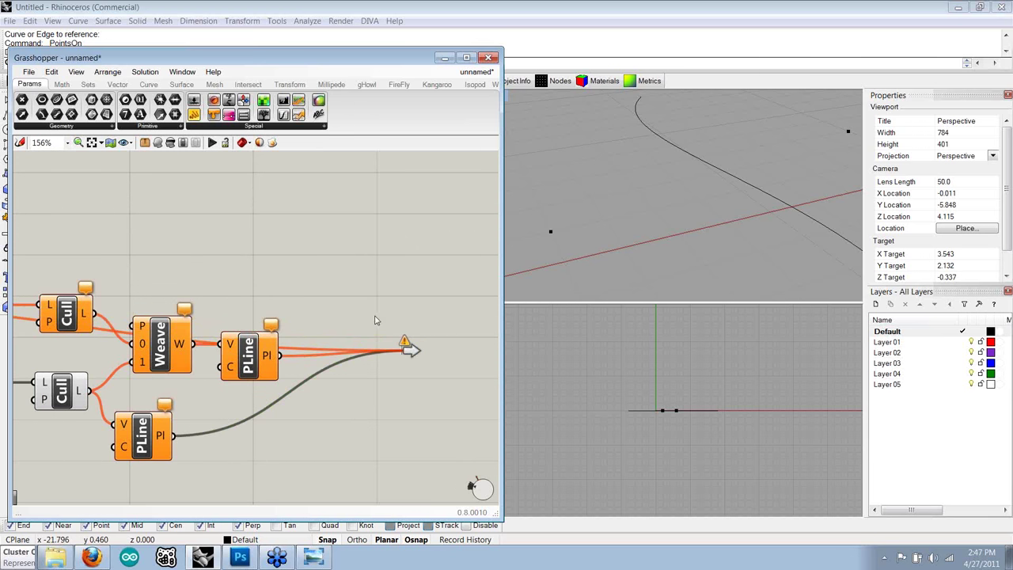
- Combine the truss components, from the Point parameters through the two polylines, into a single cluster
scroll(375, 319, down, 2)
scroll(376, 324, down, 3)
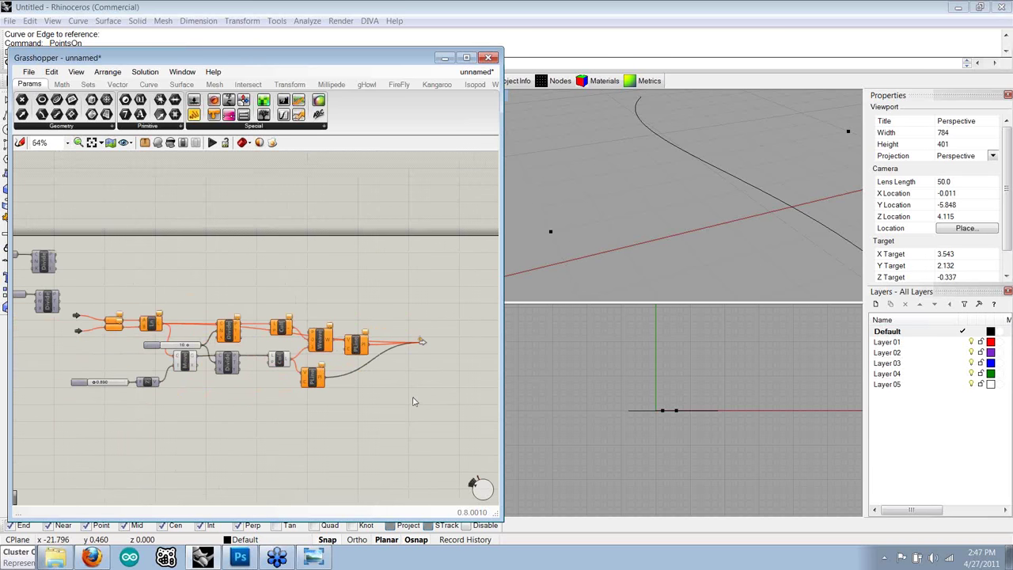
drag(418, 400, 74, 271)
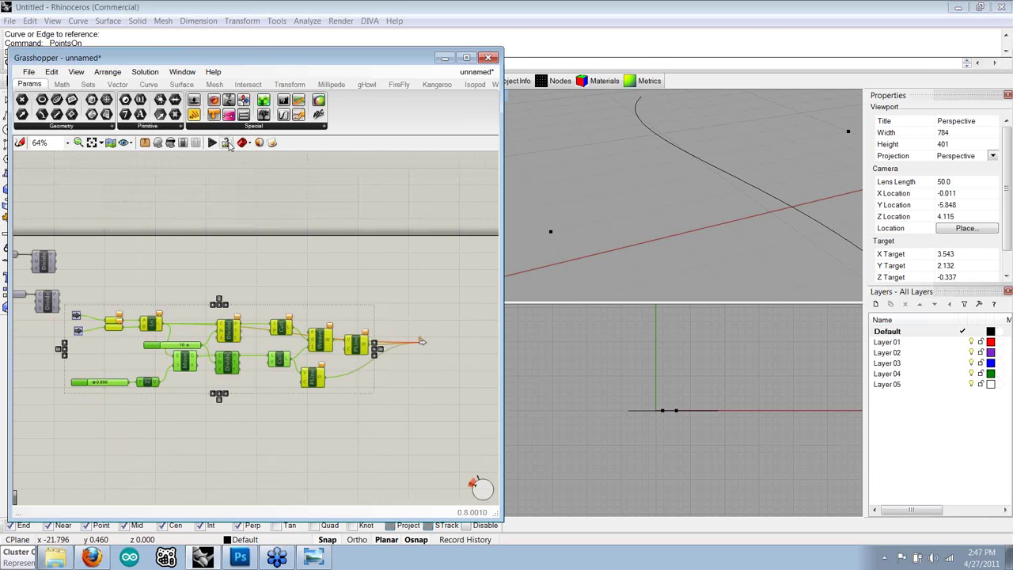
click(145, 142)
scroll(269, 340, up, 4)
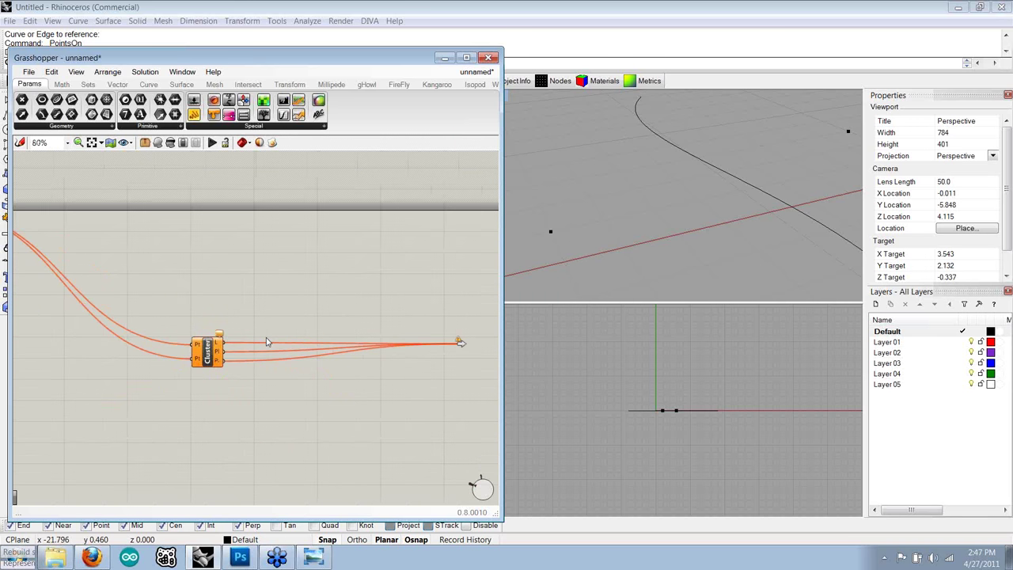
- Examine the truss cluster's two point inputs, its line and polyline outputs, and the wires running into and out of it
right_drag(236, 360, 263, 364)
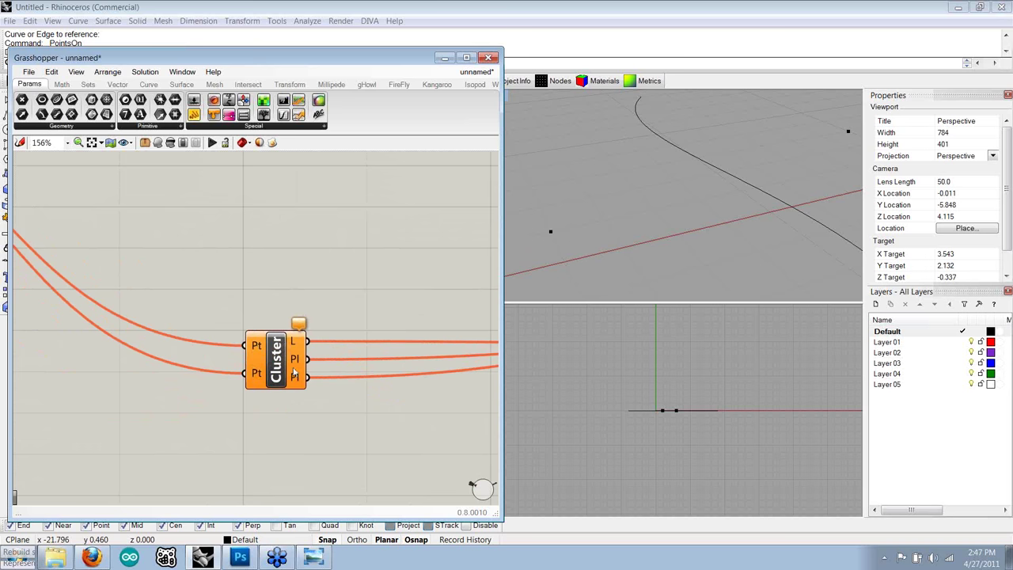
right_drag(304, 386, 298, 387)
scroll(299, 388, down, 1)
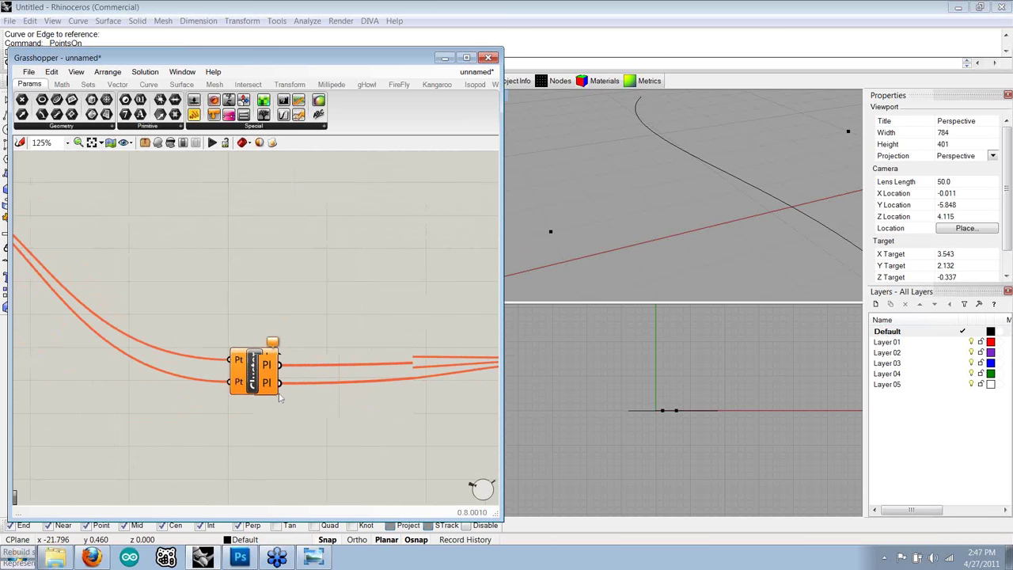
scroll(278, 397, down, 3)
scroll(315, 383, up, 2)
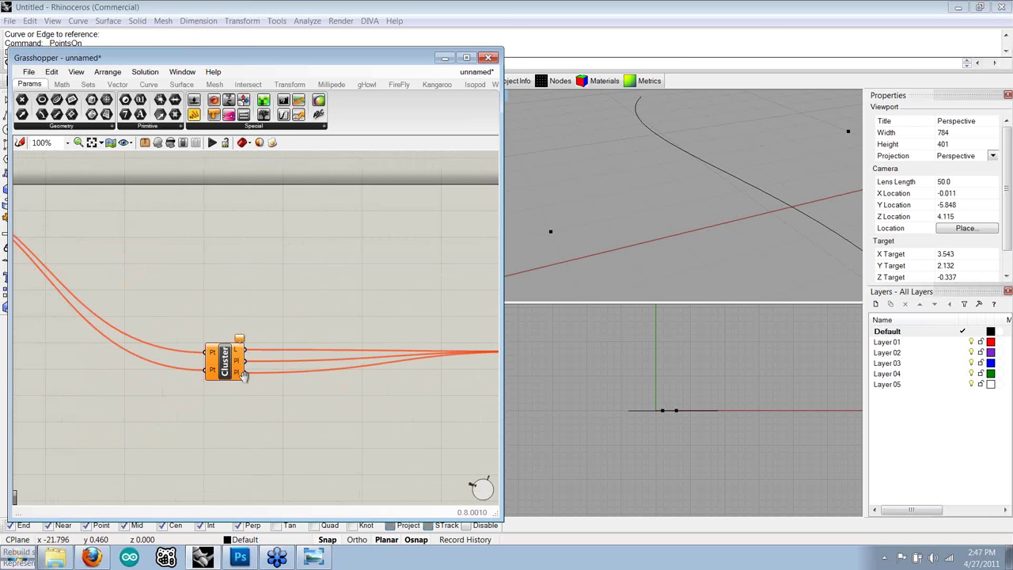
right_drag(107, 261, 186, 289)
scroll(57, 237, up, 1)
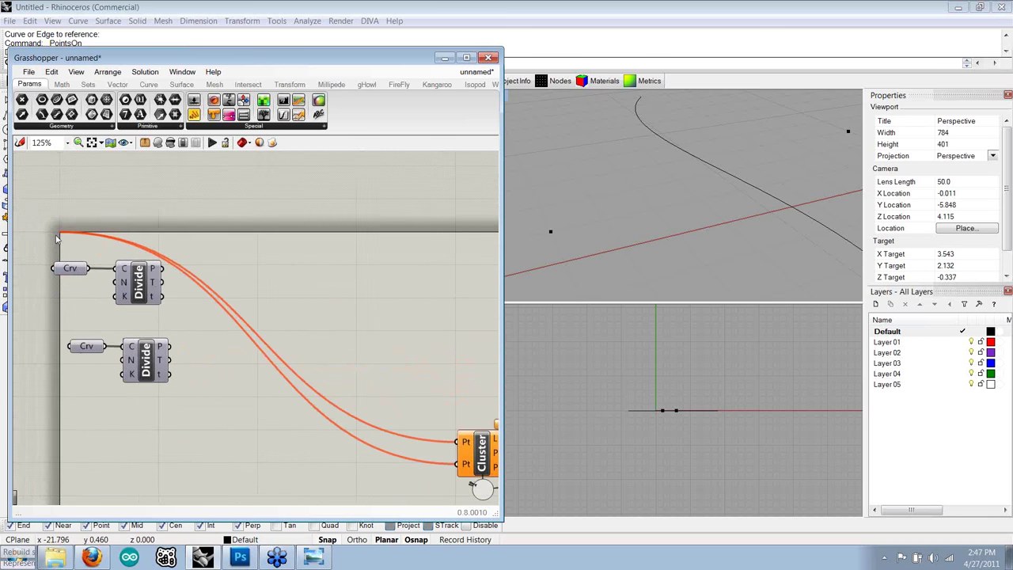
scroll(280, 342, down, 2)
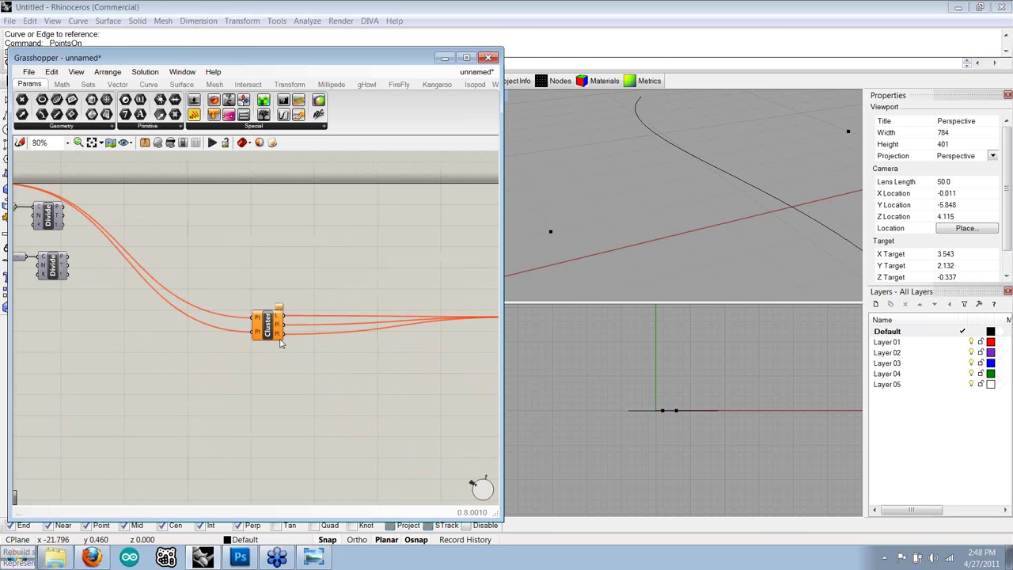
- Break the truss cluster back apart into its individual components on the canvas
double_click(276, 337)
scroll(247, 360, down, 2)
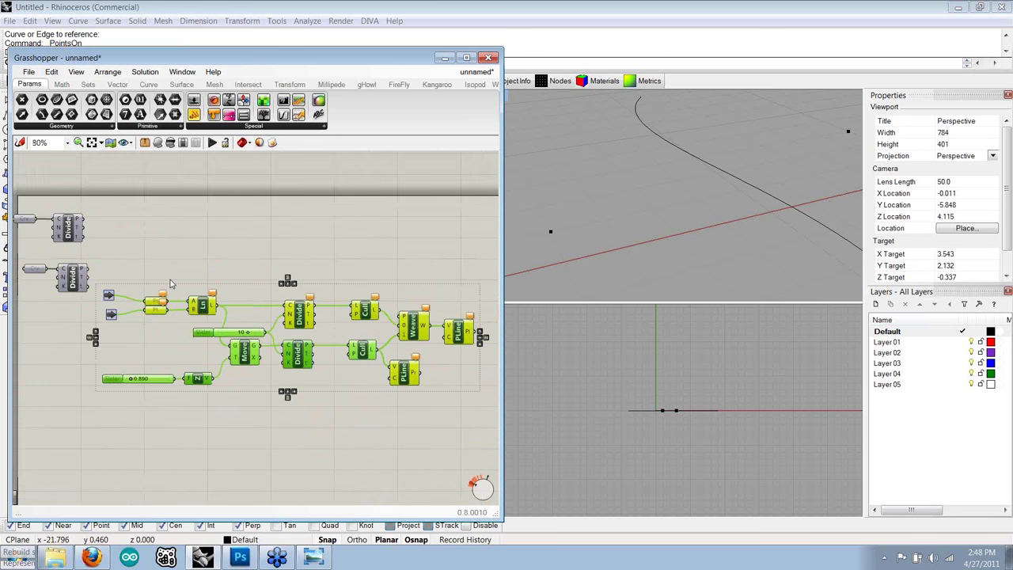
click(171, 283)
- Delete the two Cluster Input components before the Point parameters and the Cluster Output component after the polylines
scroll(119, 306, up, 2)
right_drag(144, 333, 175, 337)
drag(133, 295, 154, 300)
drag(136, 323, 151, 318)
drag(182, 351, 139, 276)
key(Delete)
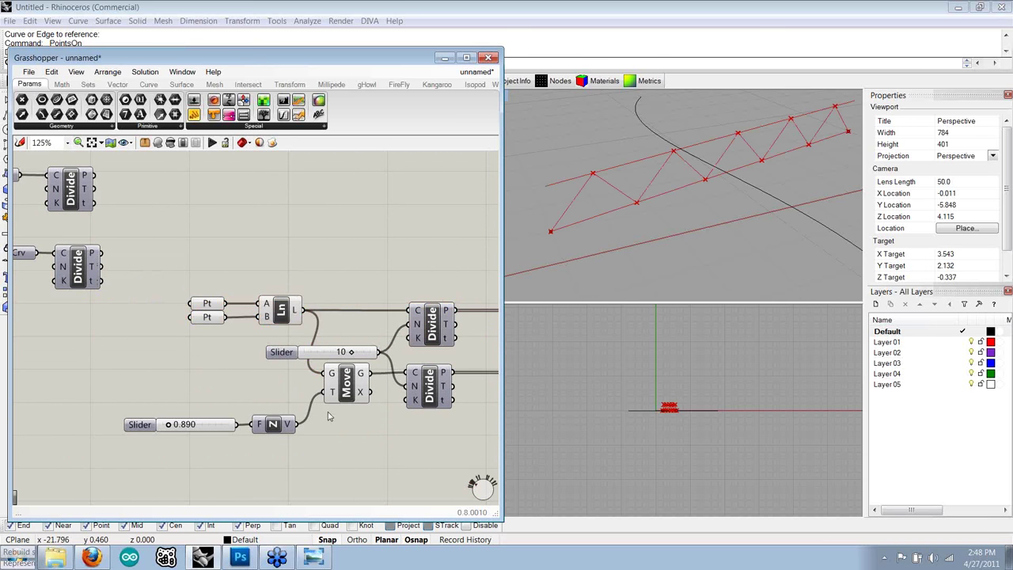
scroll(329, 416, down, 3)
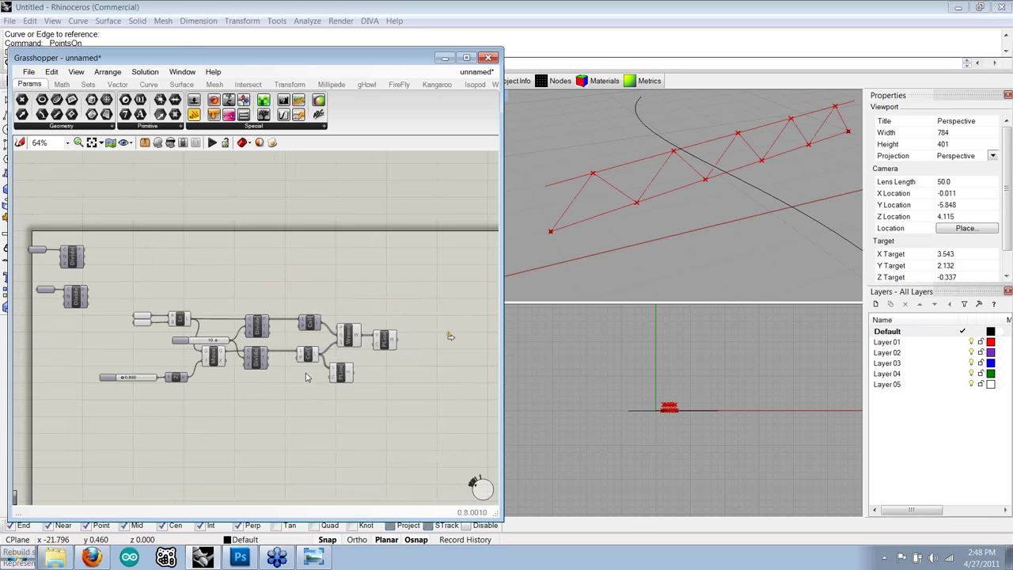
scroll(308, 377, up, 2)
right_drag(241, 358, 251, 363)
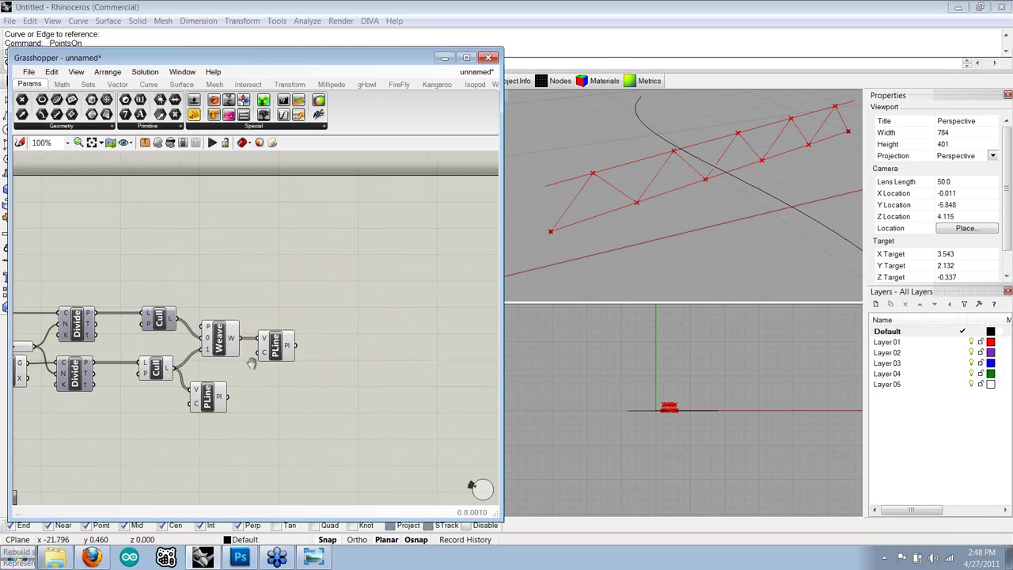
- Review the truss definition from the two Point parameters and the Line component through Divide, Cull and Weave to the polylines
scroll(289, 375, down, 1)
right_drag(83, 366, 169, 368)
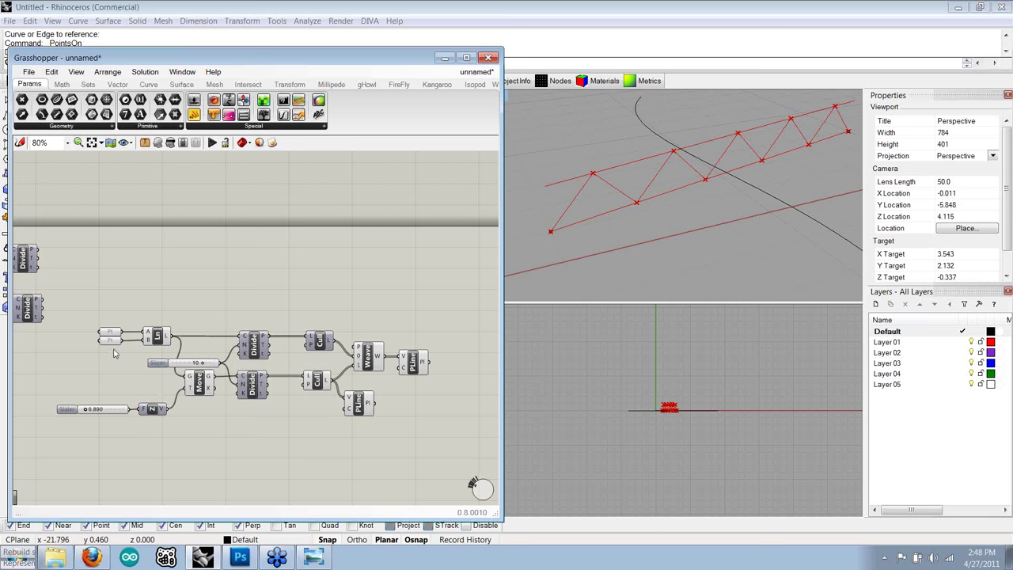
scroll(113, 354, up, 3)
scroll(112, 342, up, 2)
click(110, 336)
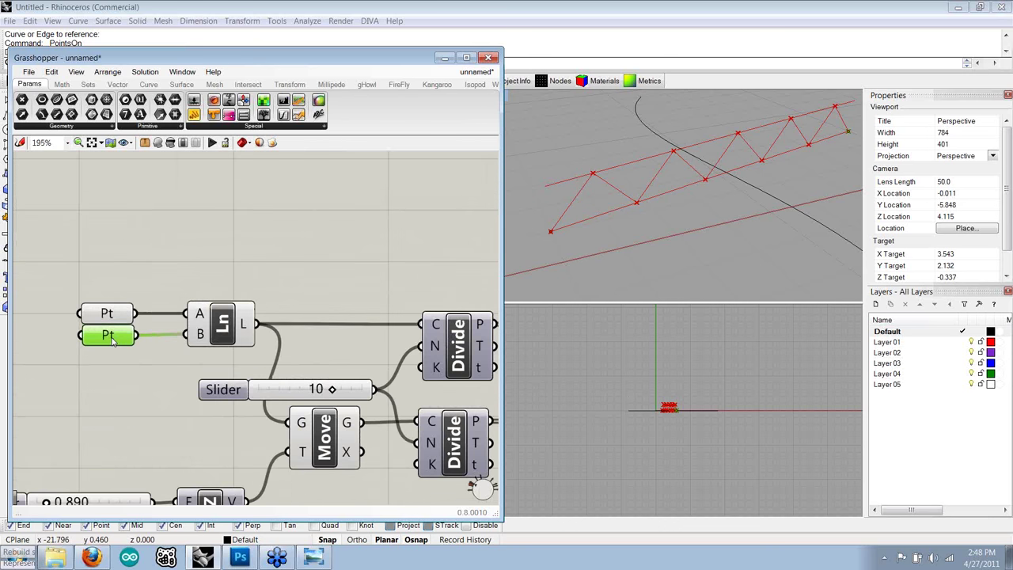
click(117, 355)
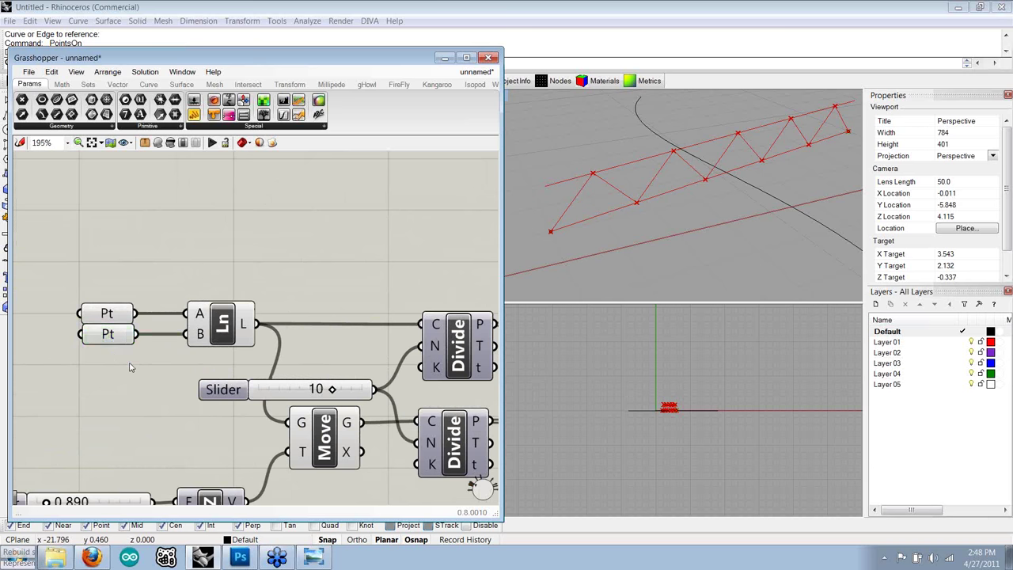
right_drag(132, 367, 80, 348)
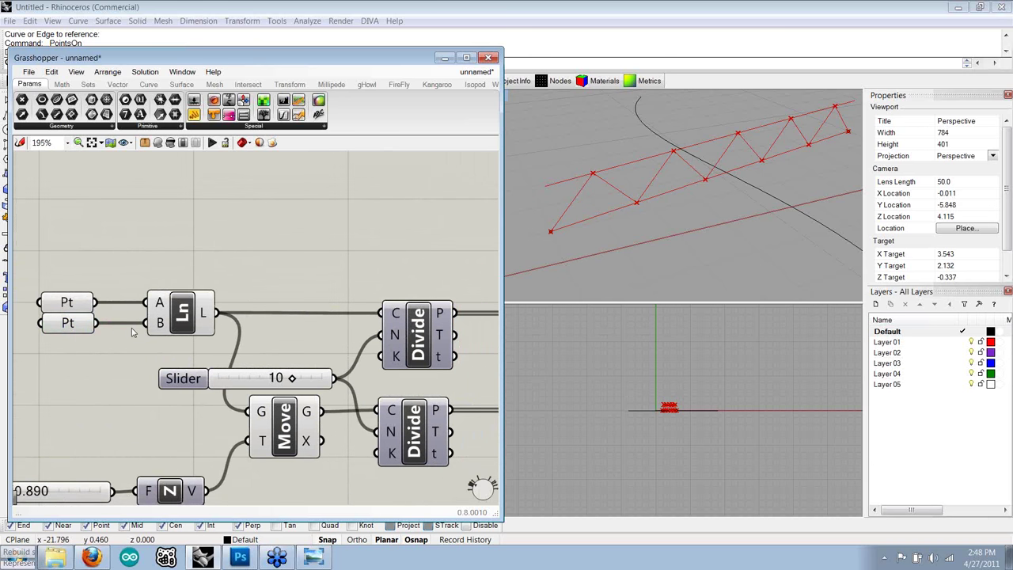
scroll(131, 340, down, 4)
right_drag(284, 335, 253, 329)
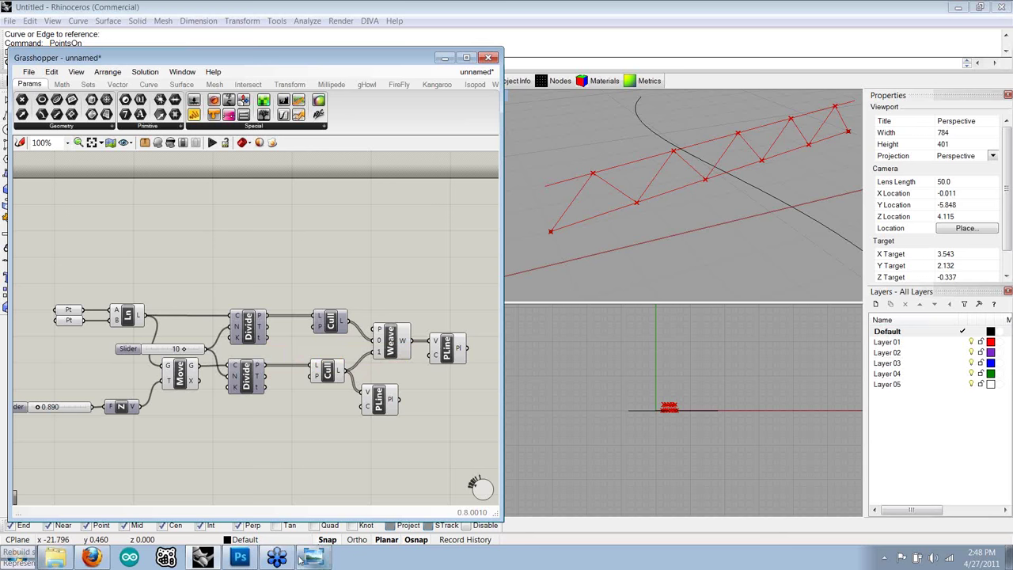
- Switch to the Tutorial Diagrams folder in Windows Explorer, open 02_Louver_Step1.jpg in Photo Viewer, and advance to 02_Louver_Step2.jpg
click(64, 557)
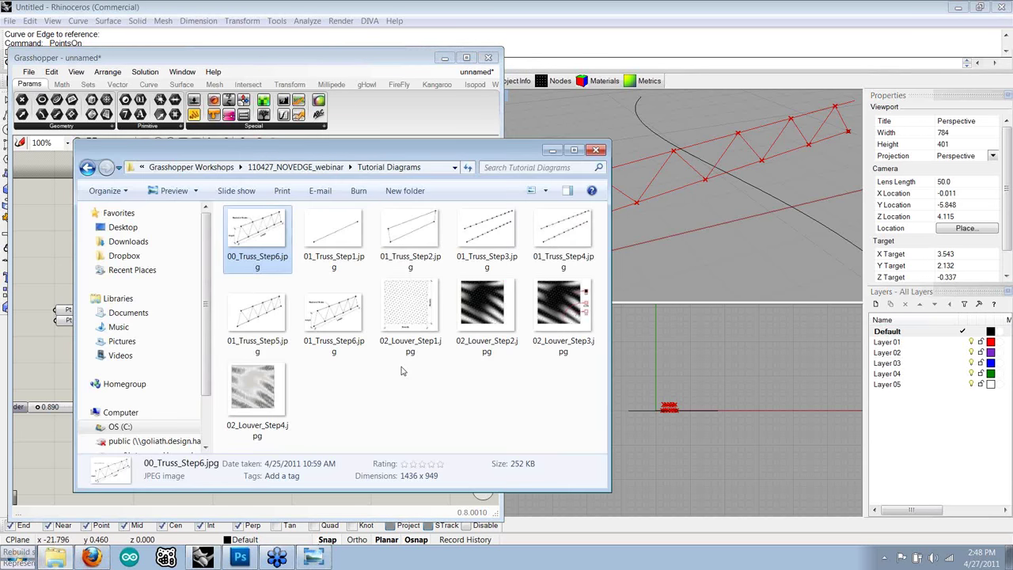
double_click(410, 315)
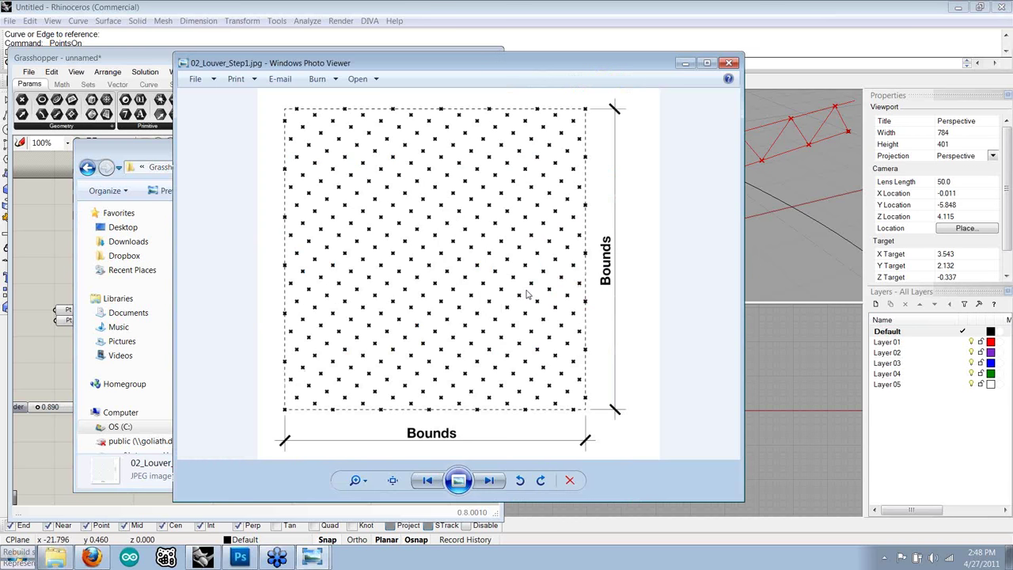
click(489, 480)
click(433, 480)
click(490, 480)
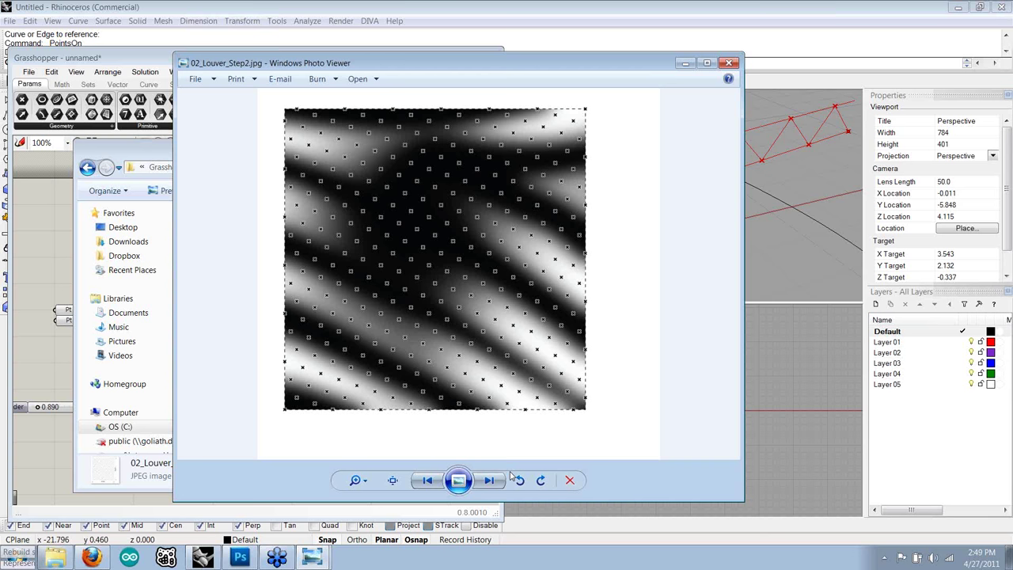
- Advance the louver diagrams through 02_Louver_Step3.jpg to 02_Louver_Step4.jpg, and switch back to Grasshopper
click(490, 480)
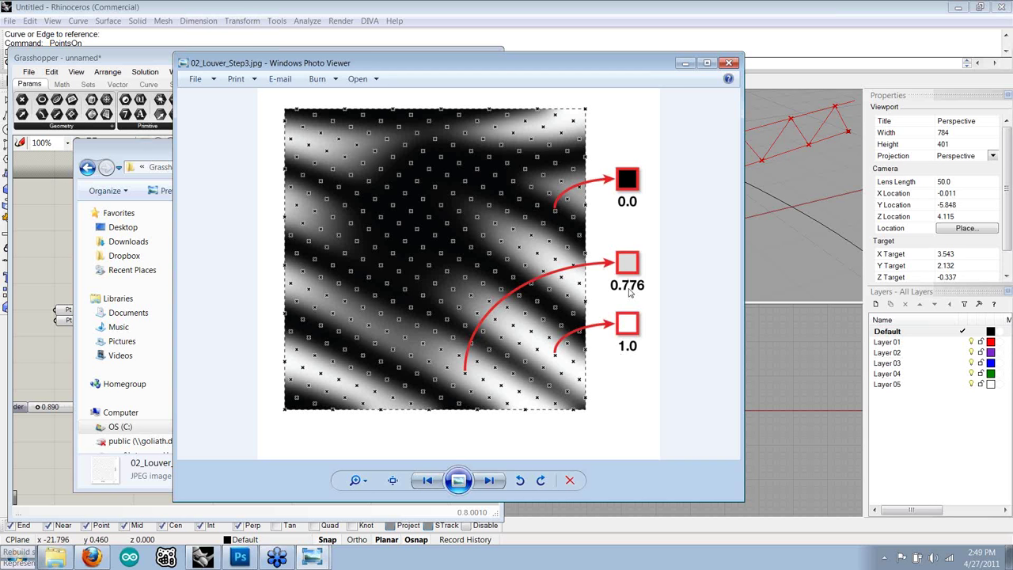
click(490, 480)
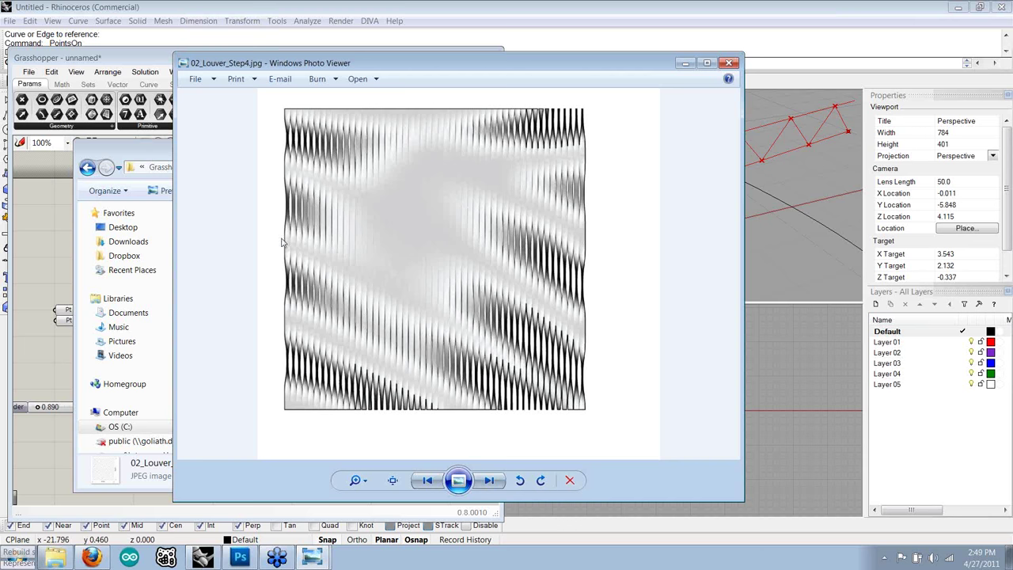
click(63, 251)
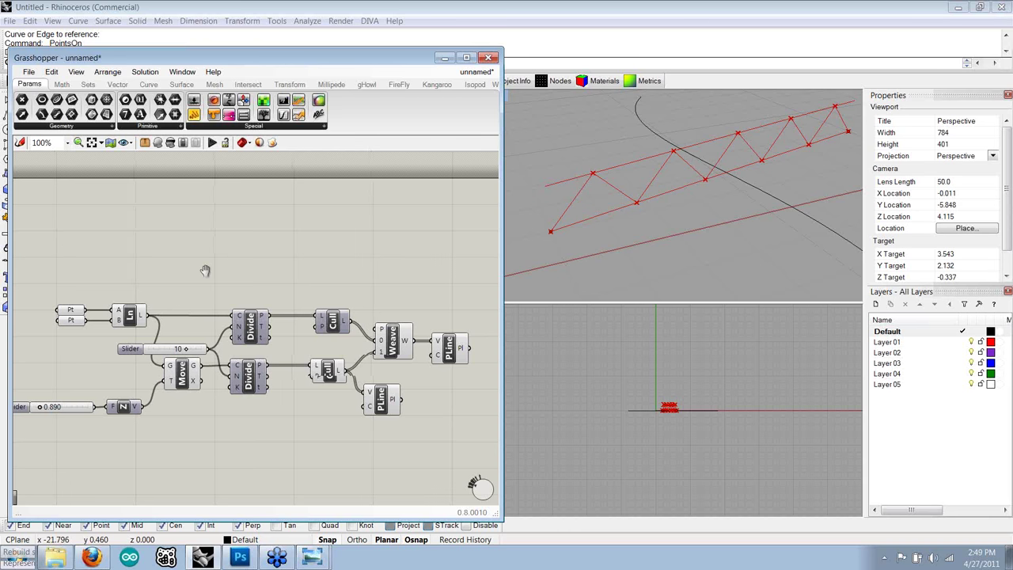
- Create a new, empty Grasshopper document
scroll(230, 271, down, 2)
click(29, 72)
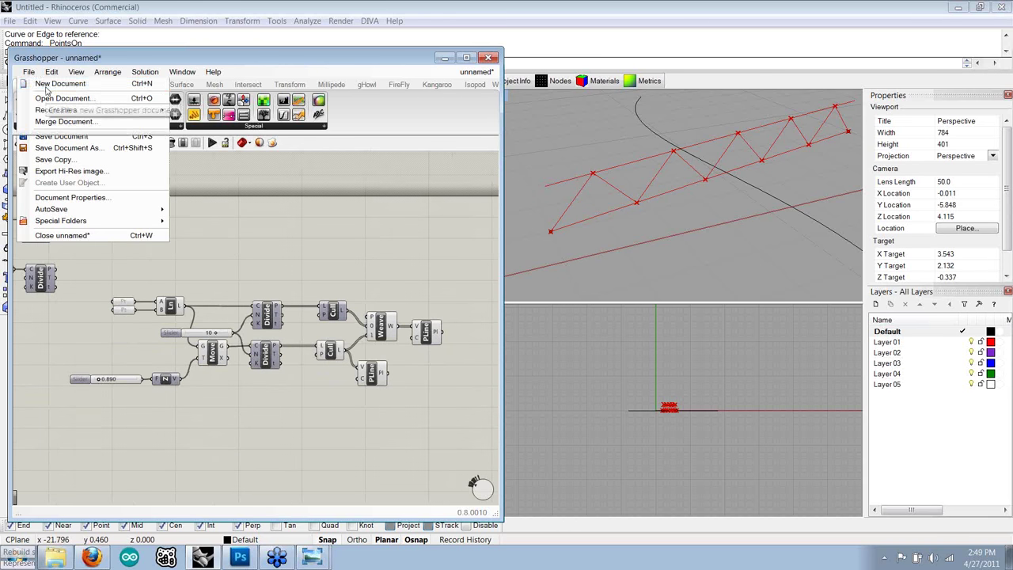
click(52, 84)
scroll(264, 293, up, 1)
right_drag(632, 192, 667, 225)
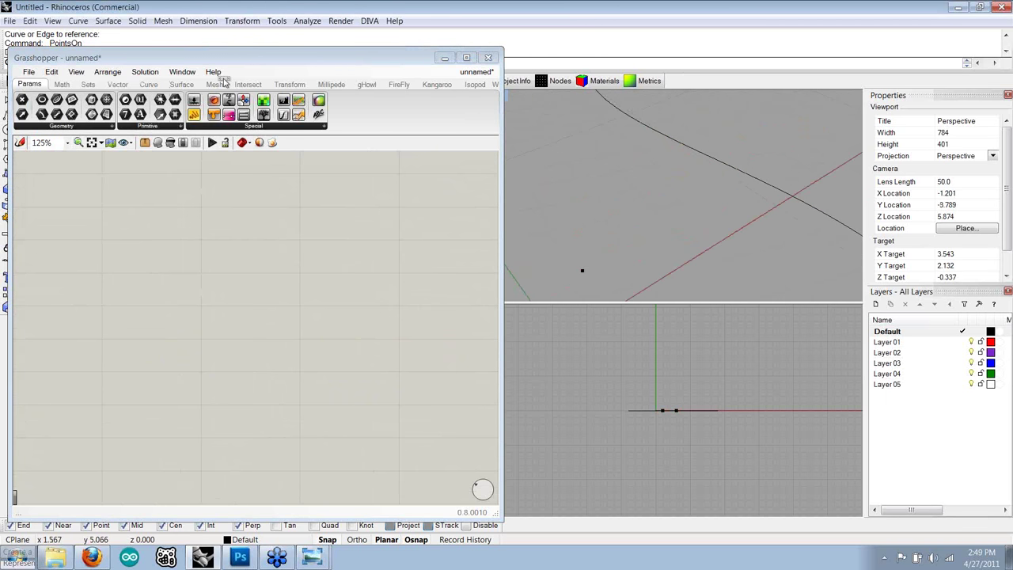
- Start a new Rhino model from the Small Objects - Inches.3dm template, and move the Grasshopper window clear of the Top viewport
click(9, 21)
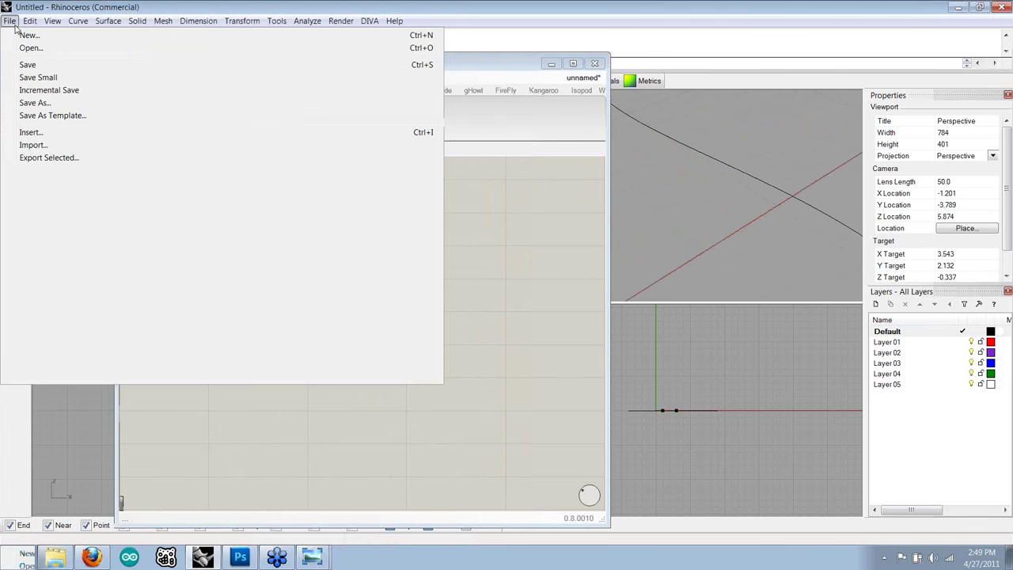
click(23, 35)
key(n)
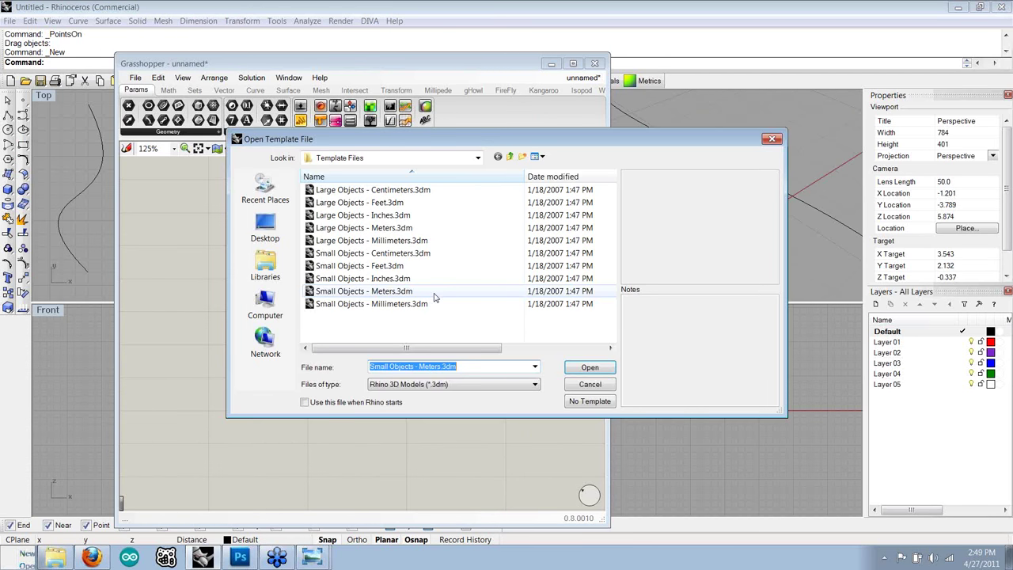
double_click(390, 279)
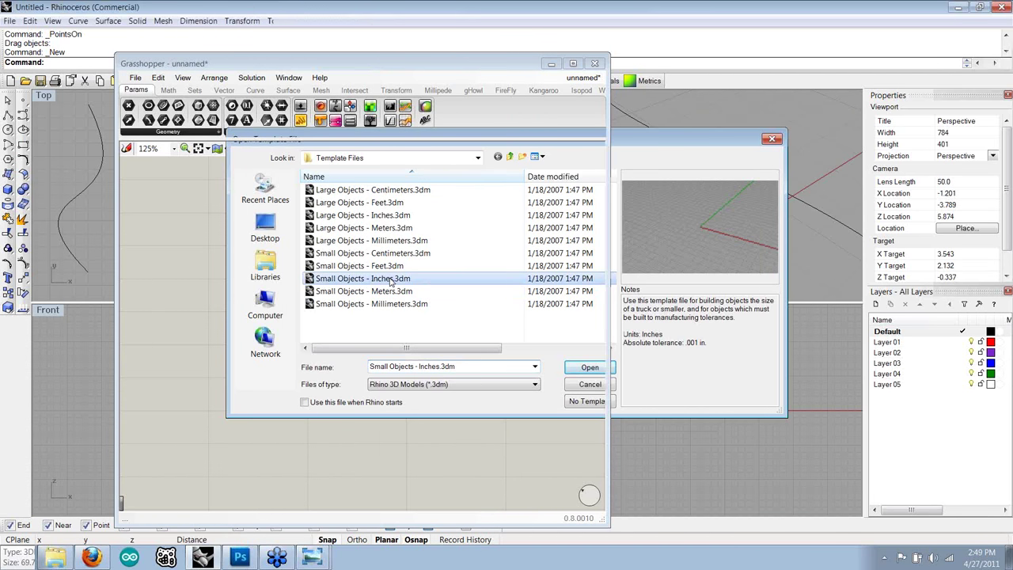
drag(334, 64, 575, 72)
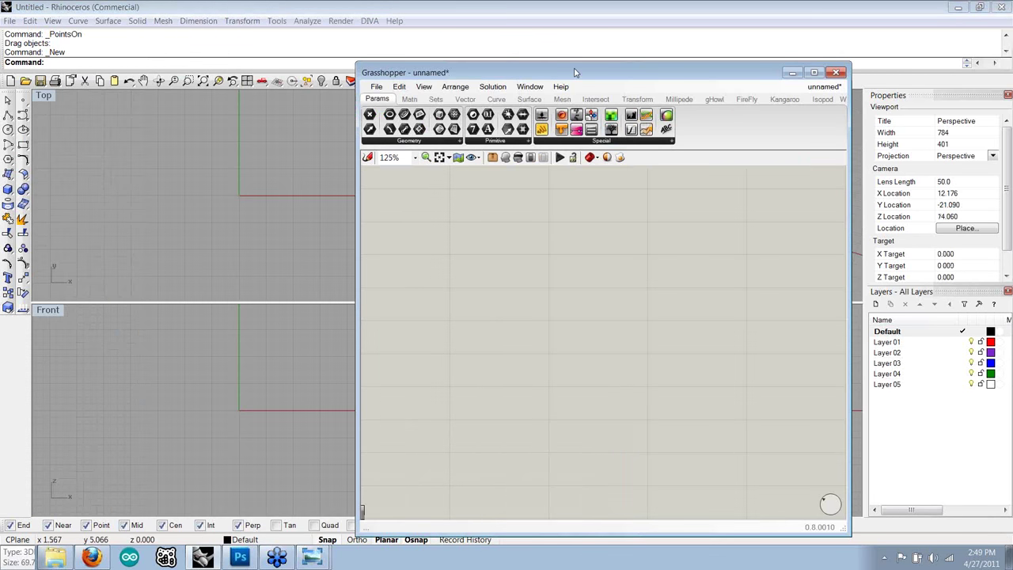
right_drag(283, 183, 165, 194)
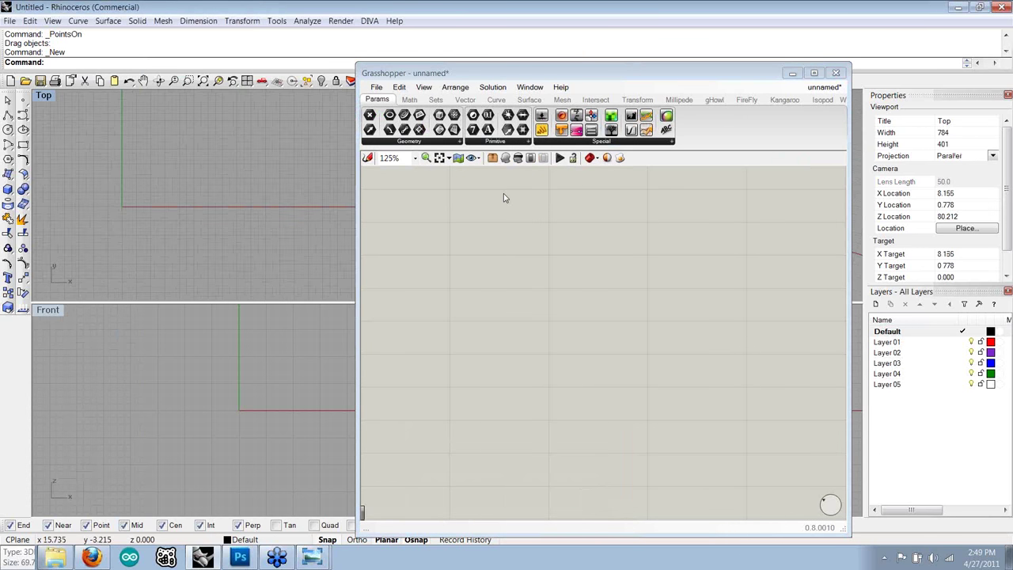
- Switch to the old truss definition in Grasshopper and close it, leaving only the empty document open
click(503, 193)
click(465, 101)
click(378, 87)
click(378, 87)
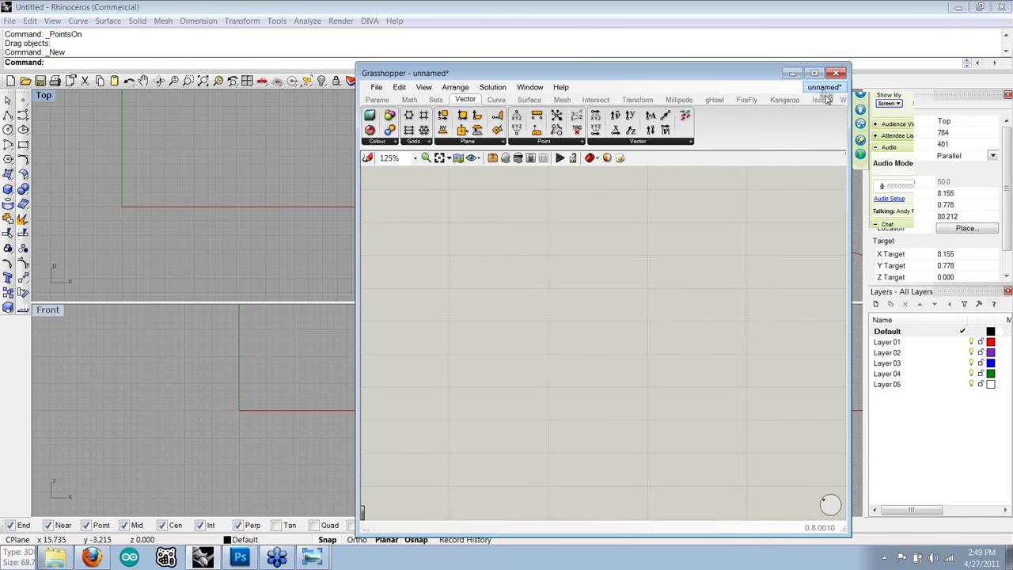
mouse_move(826, 97)
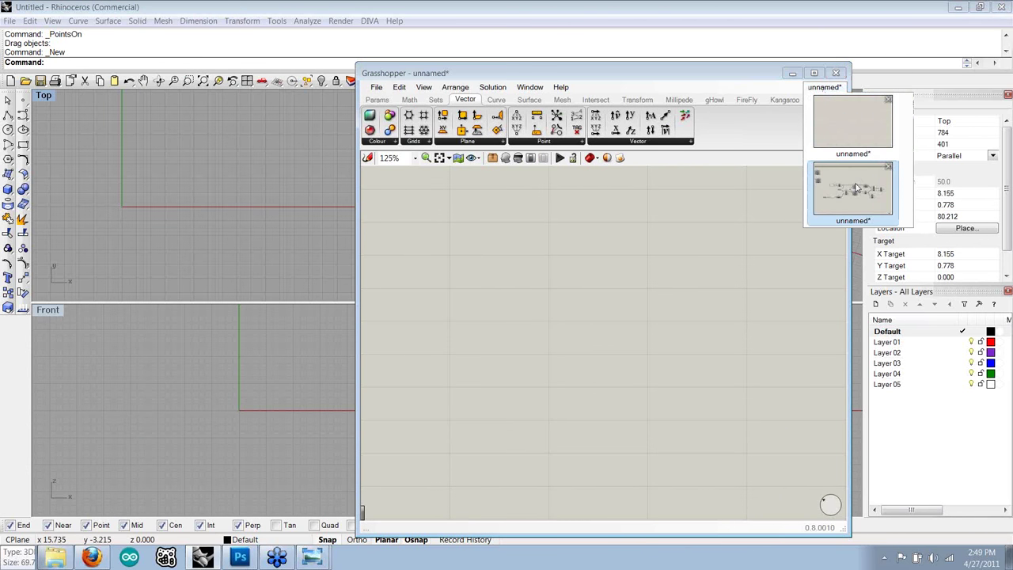
click(855, 188)
click(377, 87)
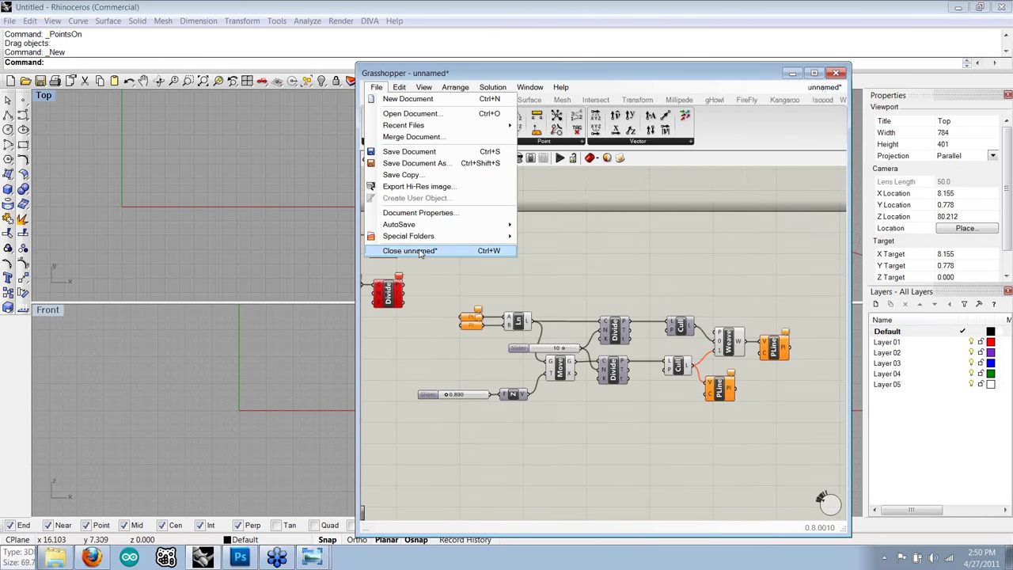
click(420, 250)
click(622, 332)
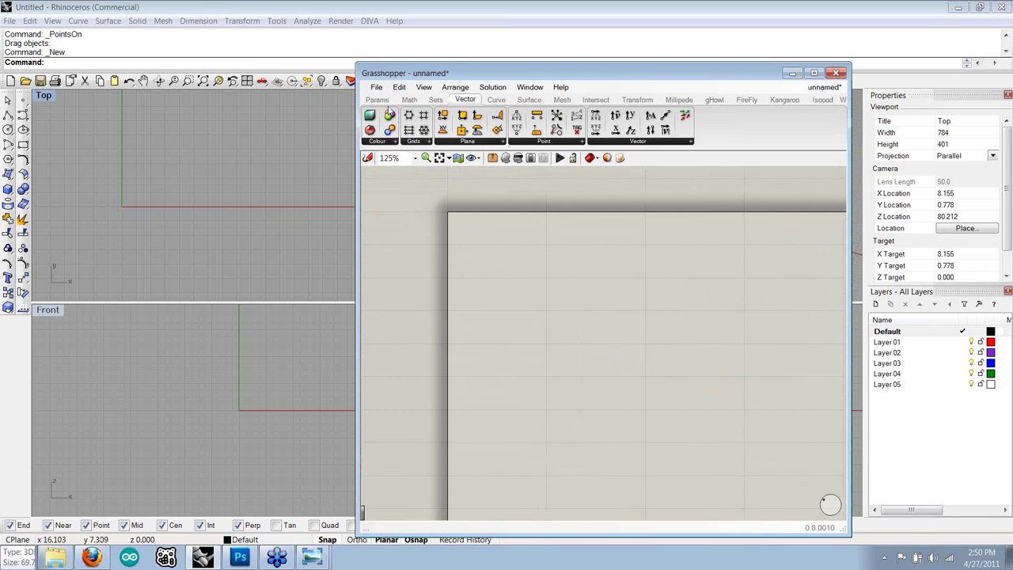
- Add a Square grid component from the Vector grid components to the canvas
scroll(502, 254, up, 1)
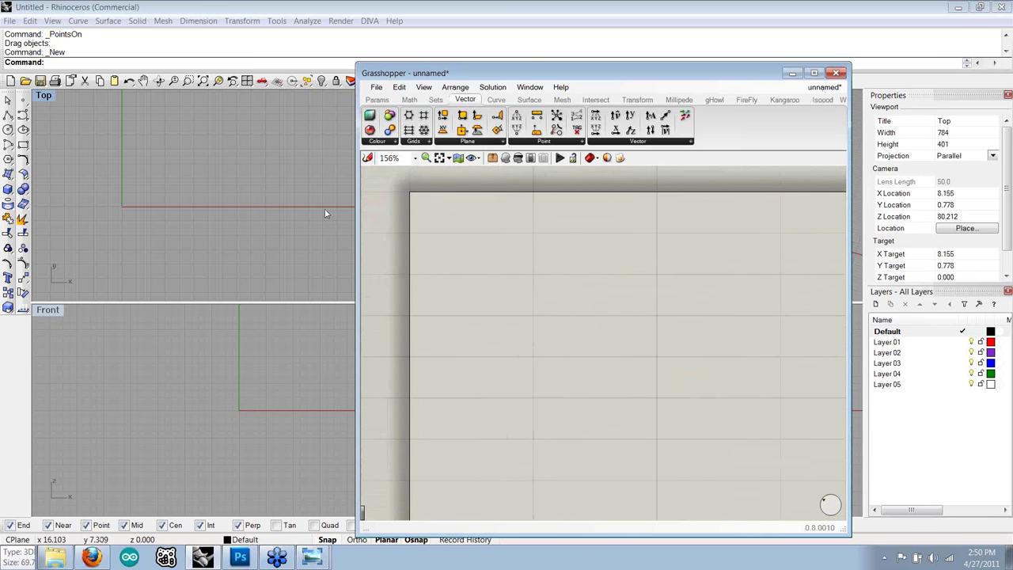
scroll(225, 212, down, 2)
right_drag(225, 211, 204, 241)
click(419, 143)
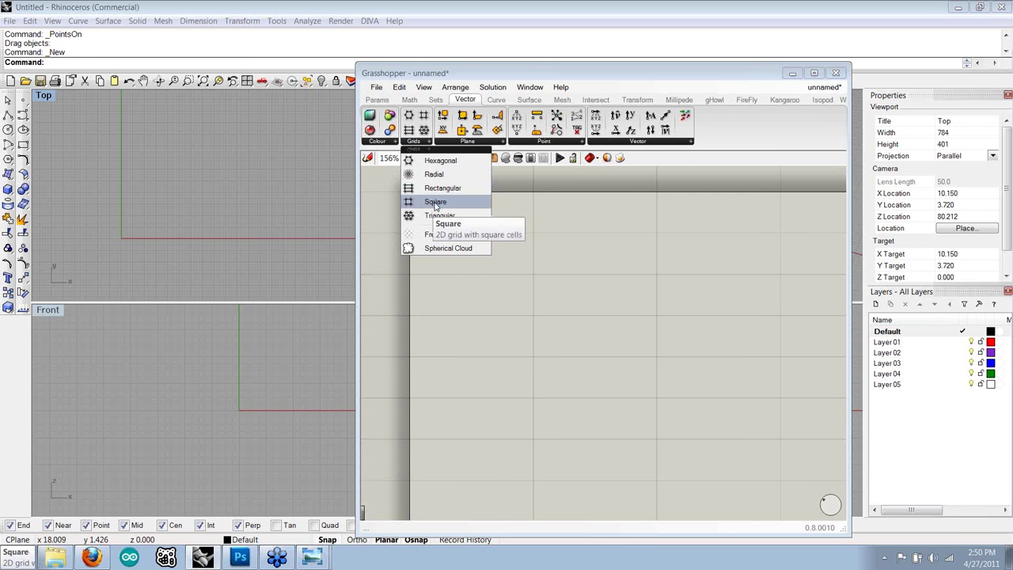
drag(435, 206, 522, 281)
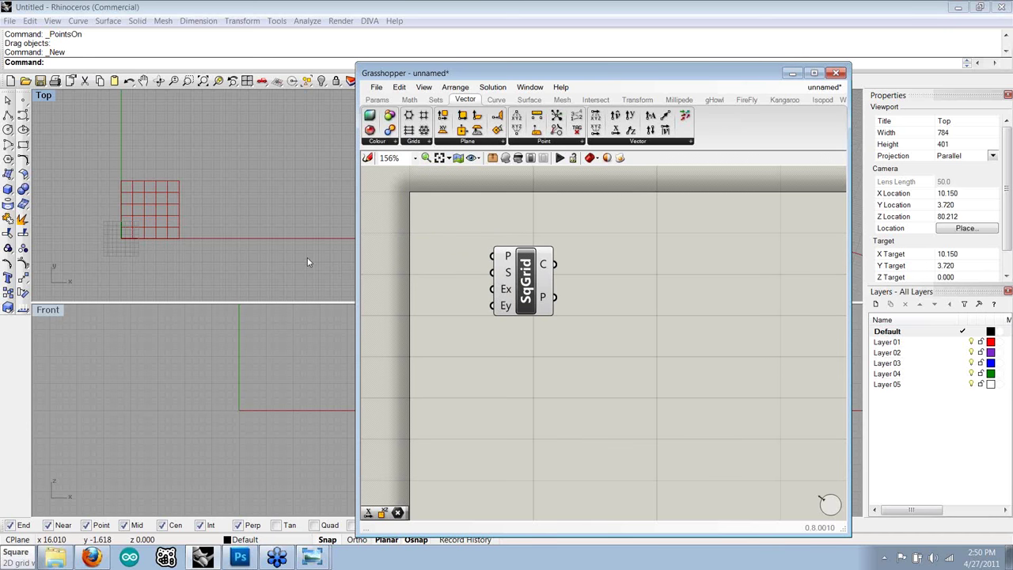
right_drag(230, 238, 268, 229)
scroll(211, 229, up, 4)
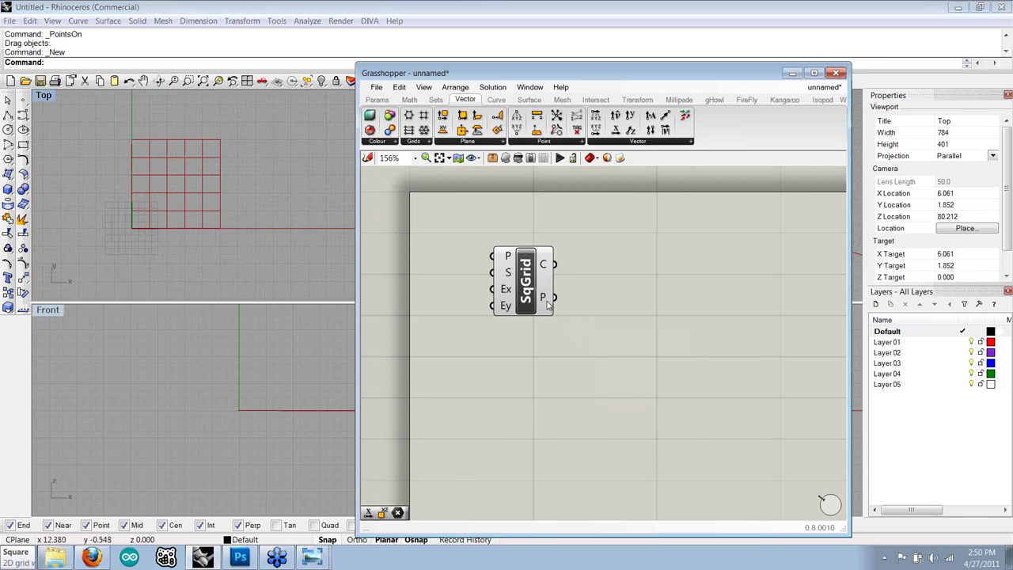
click(144, 195)
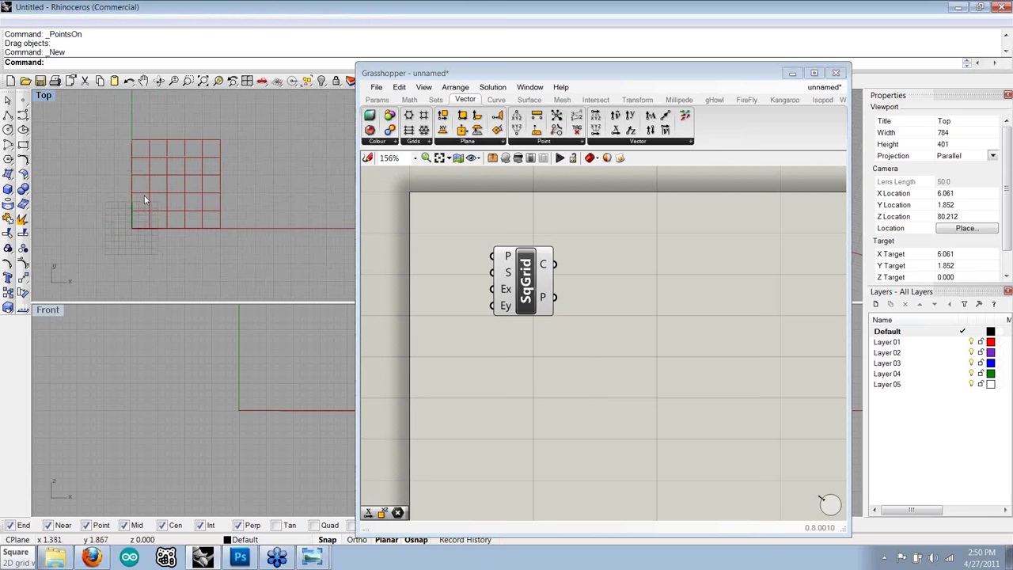
scroll(144, 195, up, 4)
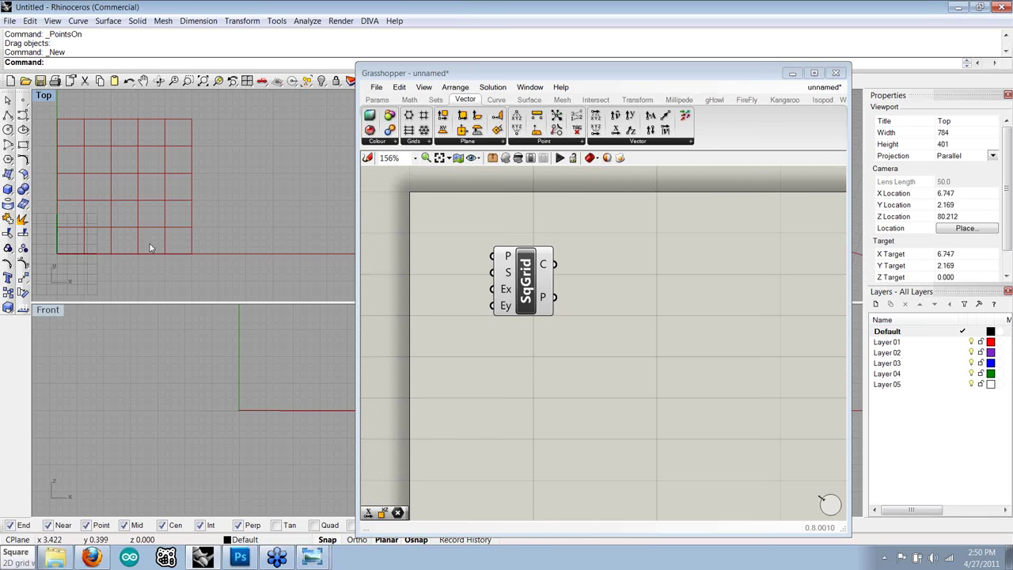
- Add a Point parameter beside the SqGrid component and connect the grid's P output to it
click(380, 99)
click(378, 99)
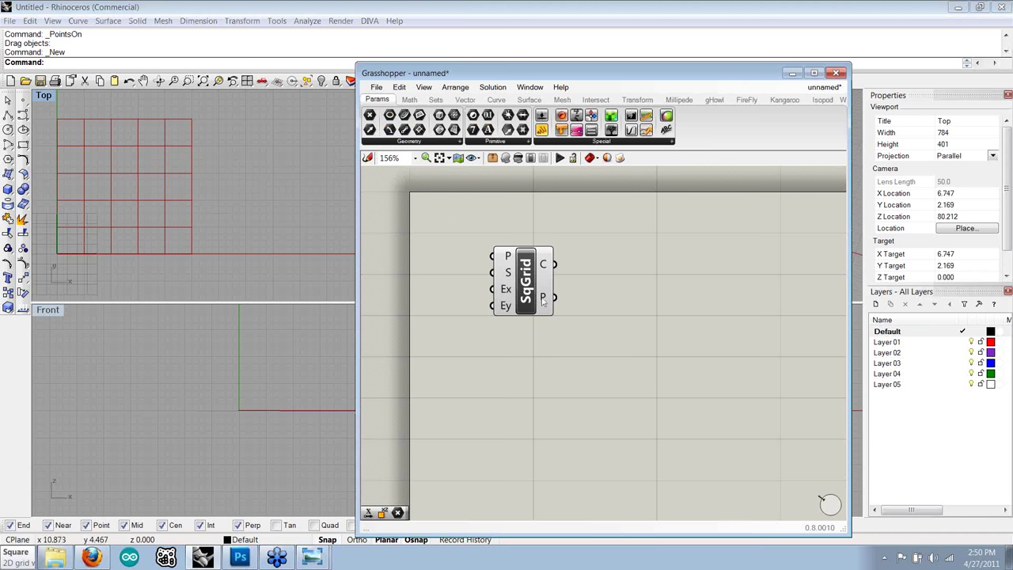
click(450, 143)
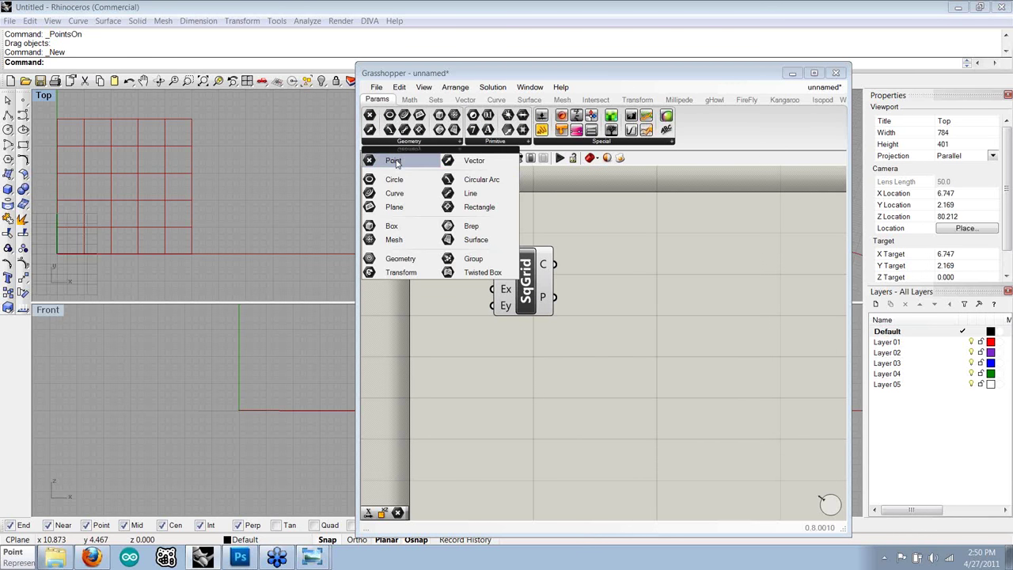
drag(392, 162, 618, 305)
drag(555, 298, 597, 300)
click(614, 306)
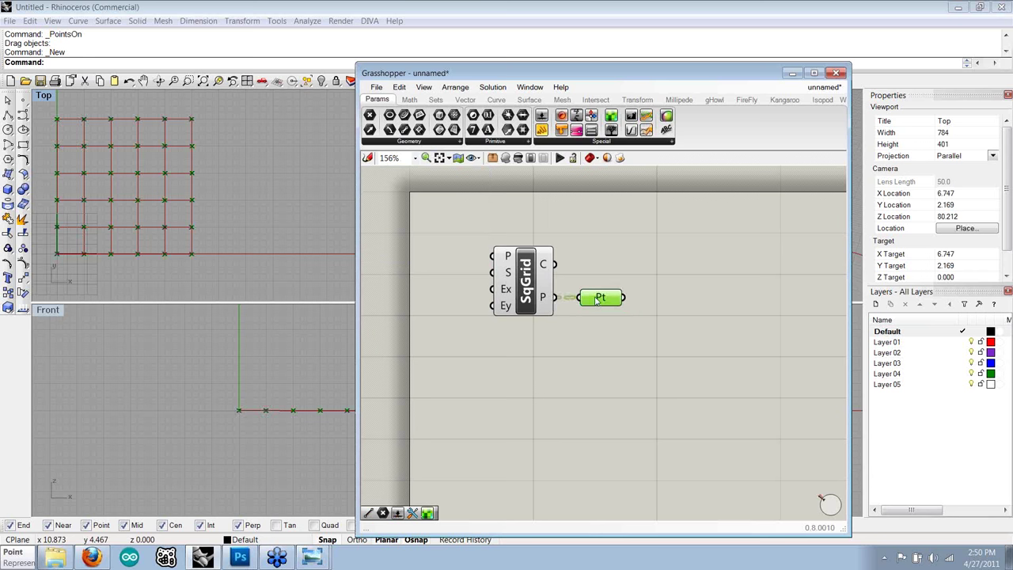
click(563, 287)
- Turn off the preview of the SqGrid component so only the Point parameter's points are drawn
click(248, 240)
right_drag(248, 241, 304, 242)
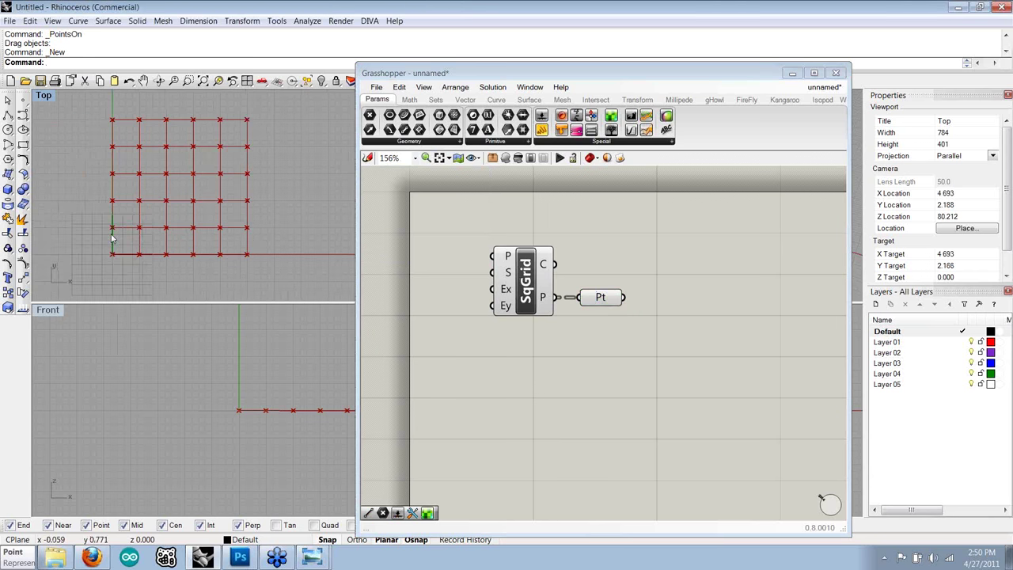
right_drag(211, 243, 188, 230)
scroll(188, 230, up, 6)
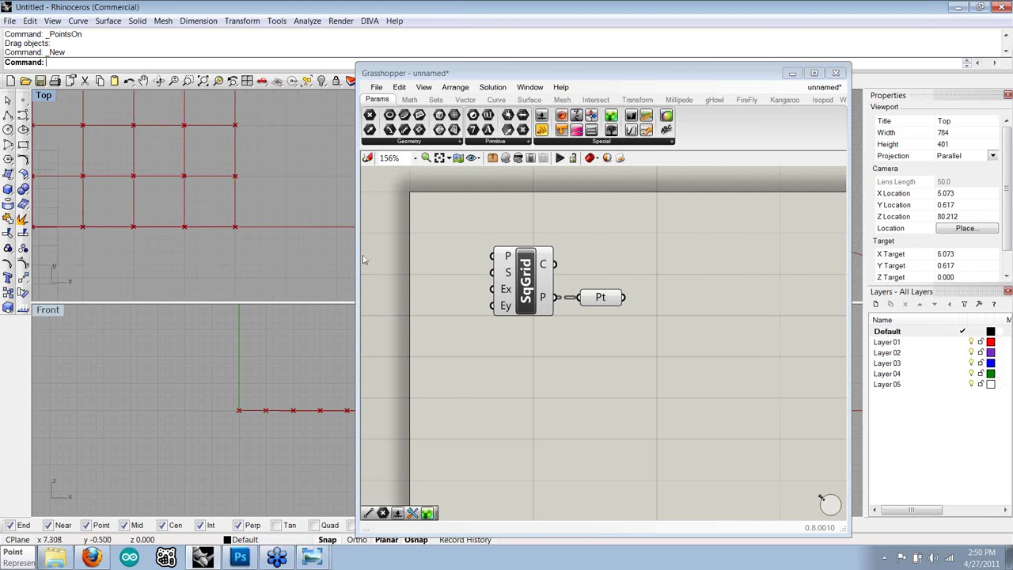
right_drag(524, 269, 547, 269)
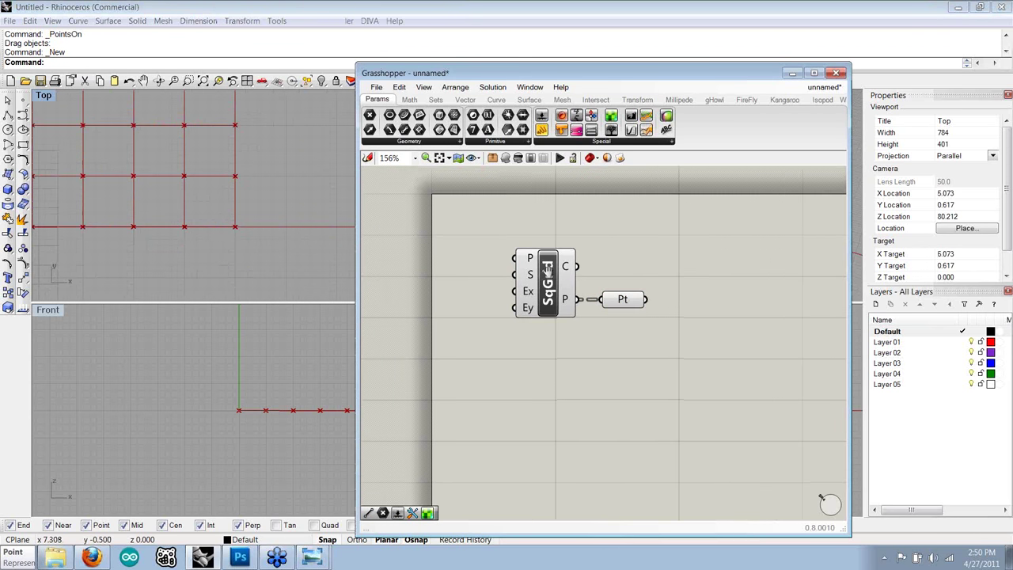
scroll(547, 269, down, 2)
right_click(547, 271)
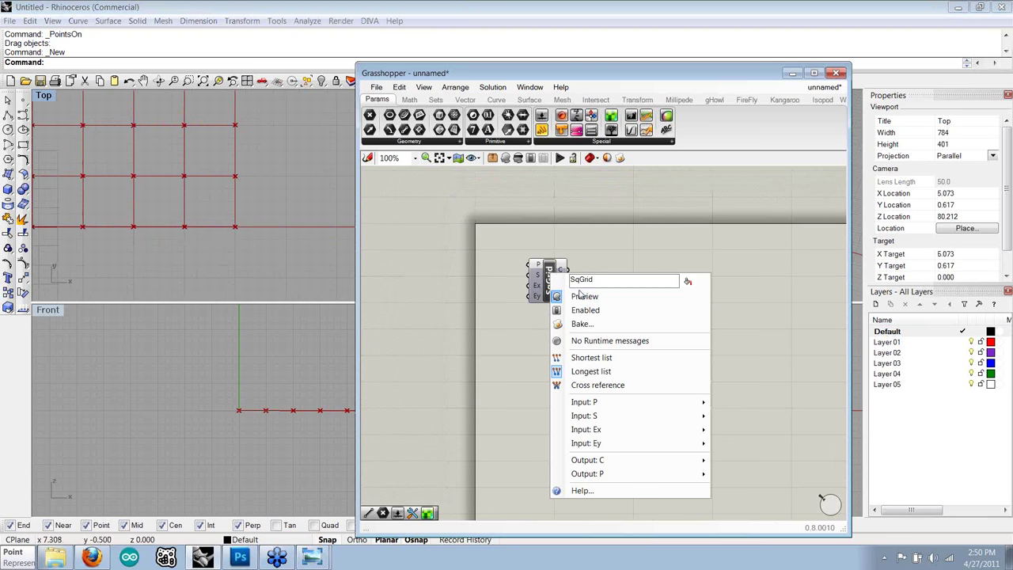
click(584, 295)
scroll(207, 245, down, 3)
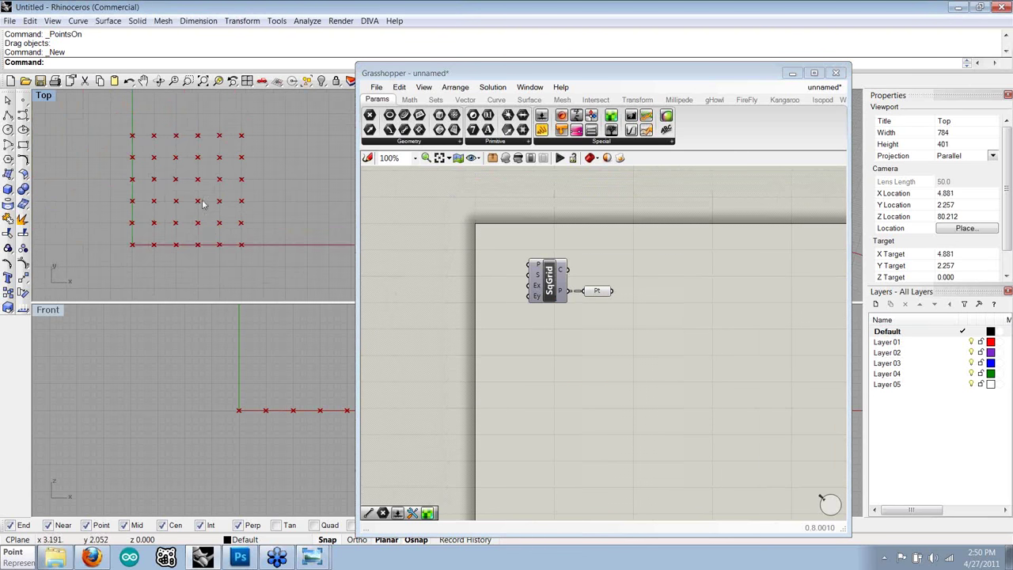
- Move the SqGrid and Point components together farther right on the canvas to make room for inputs
drag(630, 334, 526, 262)
drag(549, 280, 597, 288)
click(523, 269)
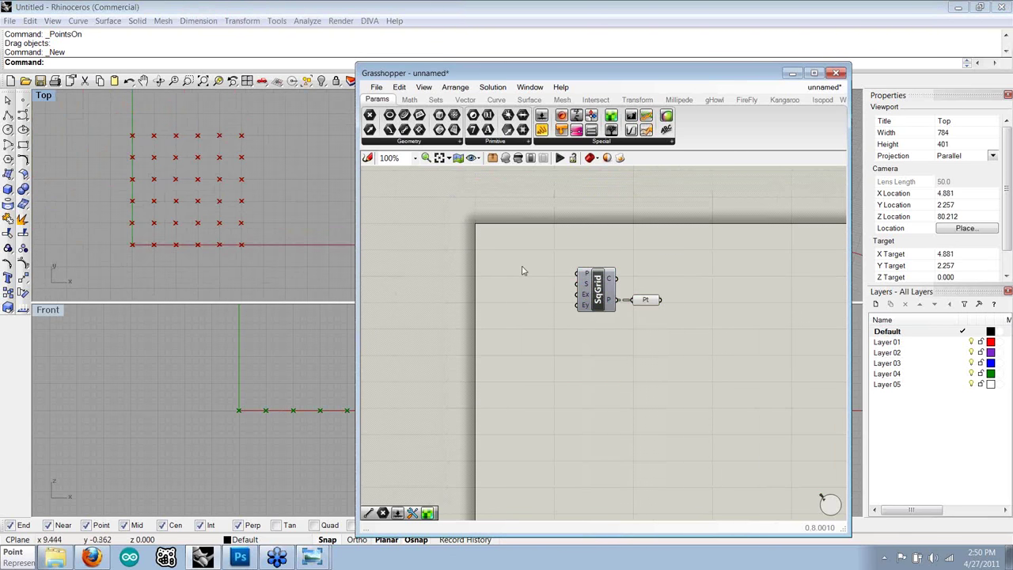
right_drag(541, 283, 492, 288)
scroll(547, 307, up, 1)
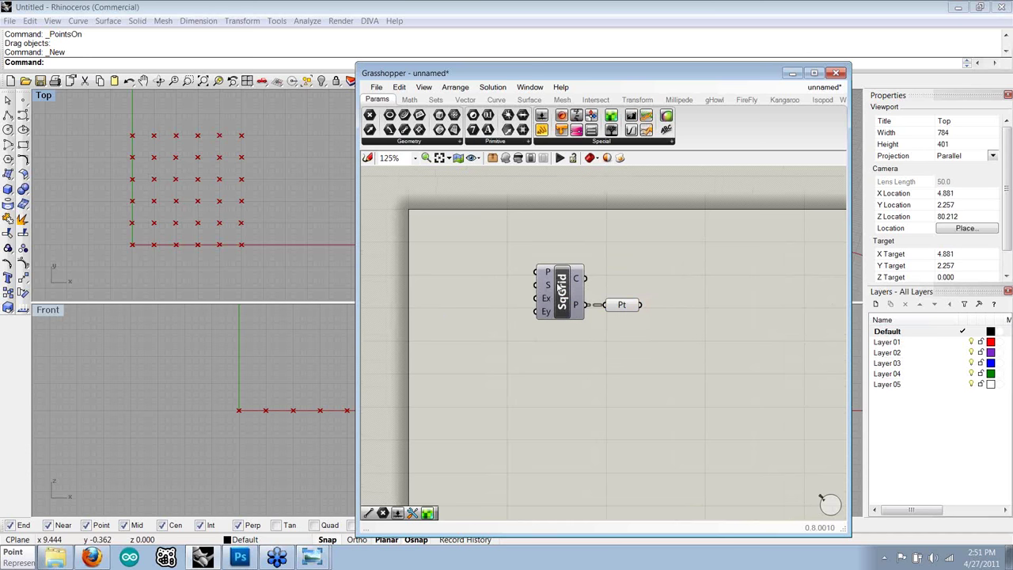
- Place a Number Slider on the canvas to the left of the SqGrid component's inputs
mouse_move(544, 287)
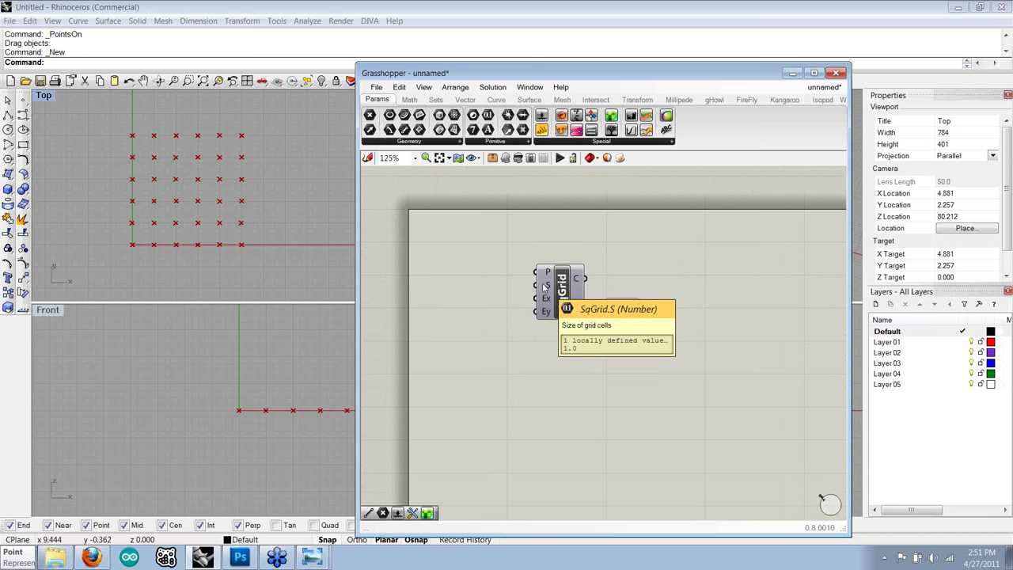
right_drag(120, 263, 104, 261)
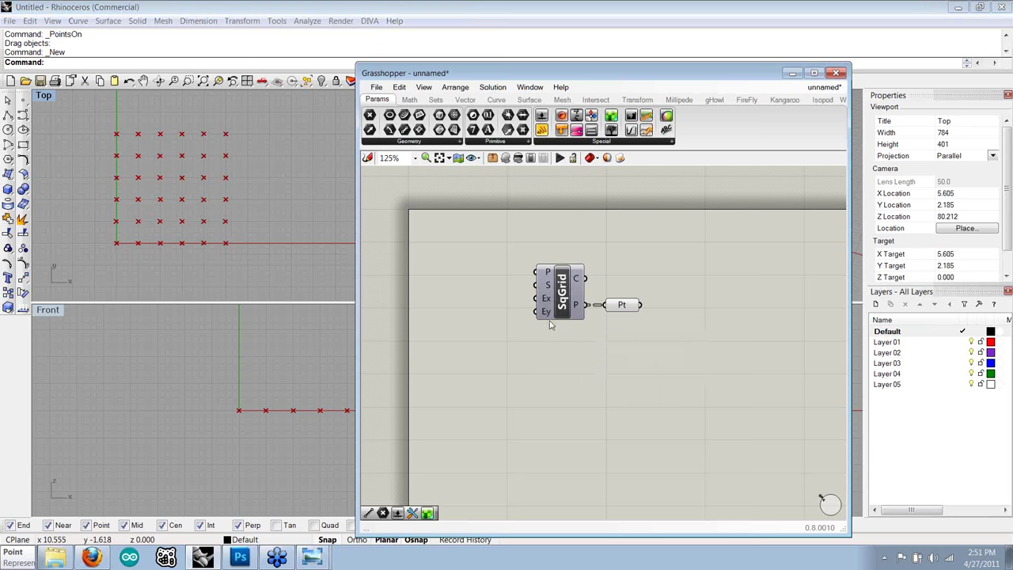
right_drag(593, 328, 515, 281)
click(602, 141)
drag(546, 159, 444, 343)
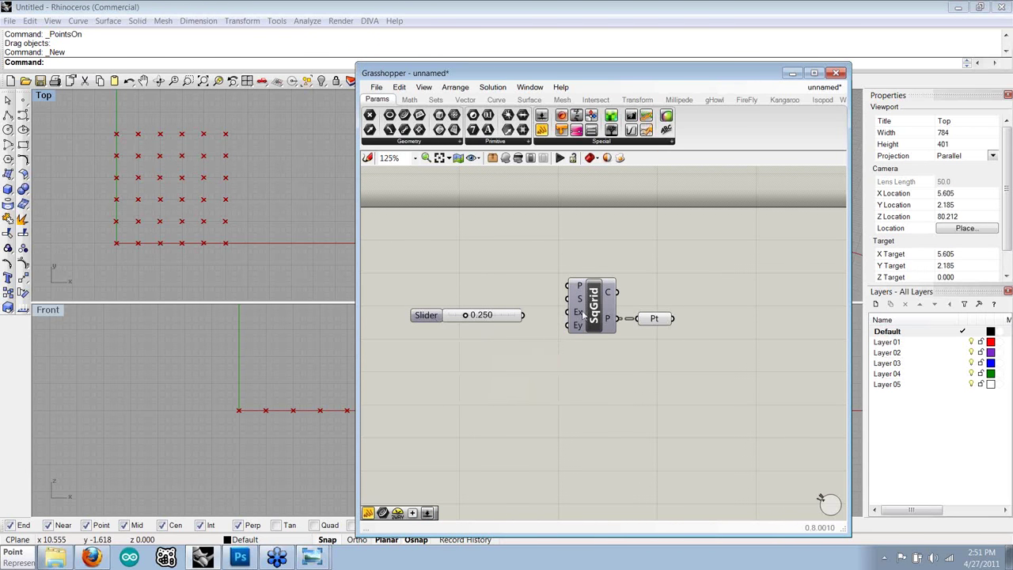
- Configure the Number Slider for integers with a maximum of 40 and set its value to 40
click(430, 320)
double_click(428, 316)
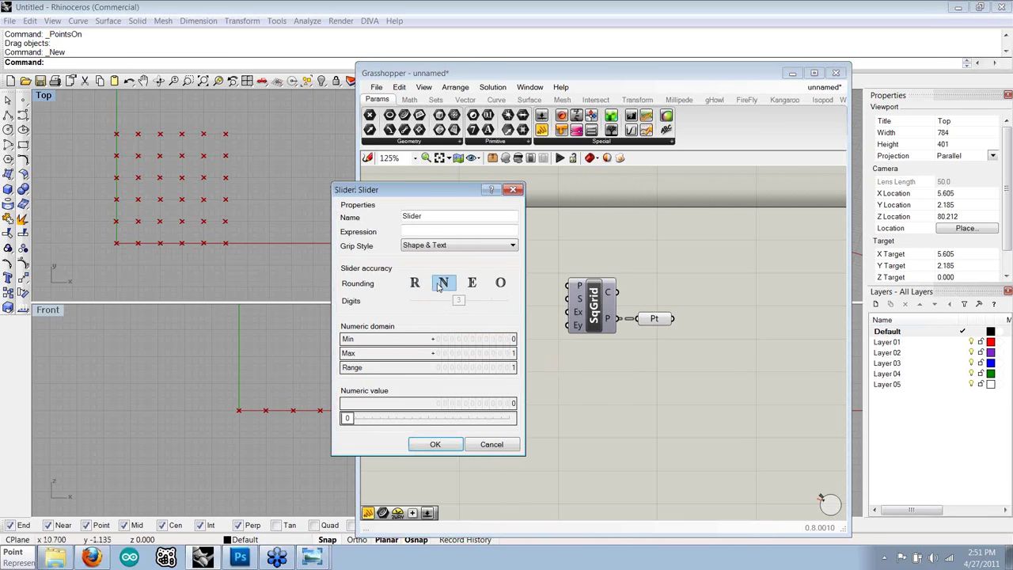
double_click(492, 354)
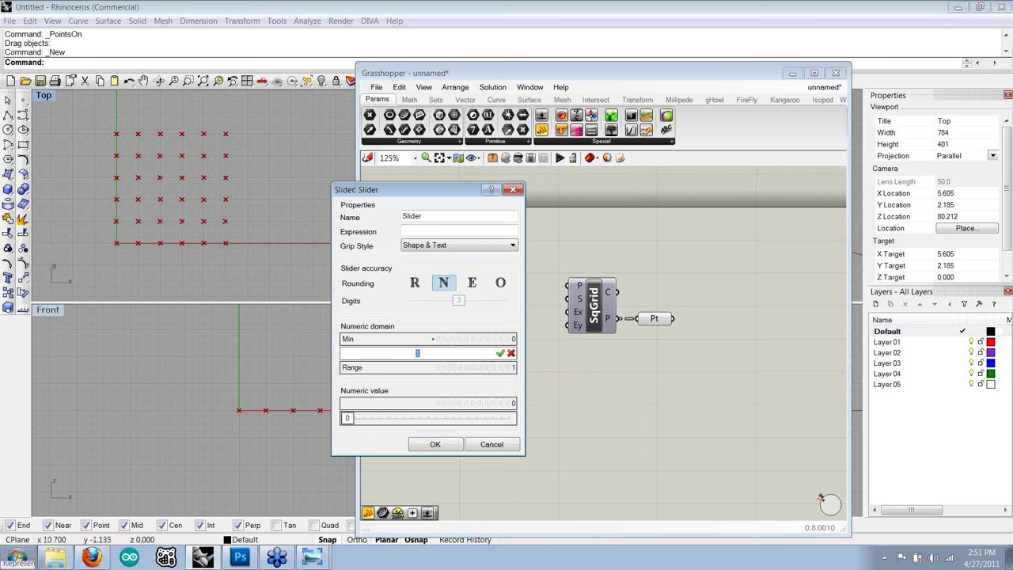
text(40)
click(500, 354)
drag(348, 418, 515, 424)
click(436, 444)
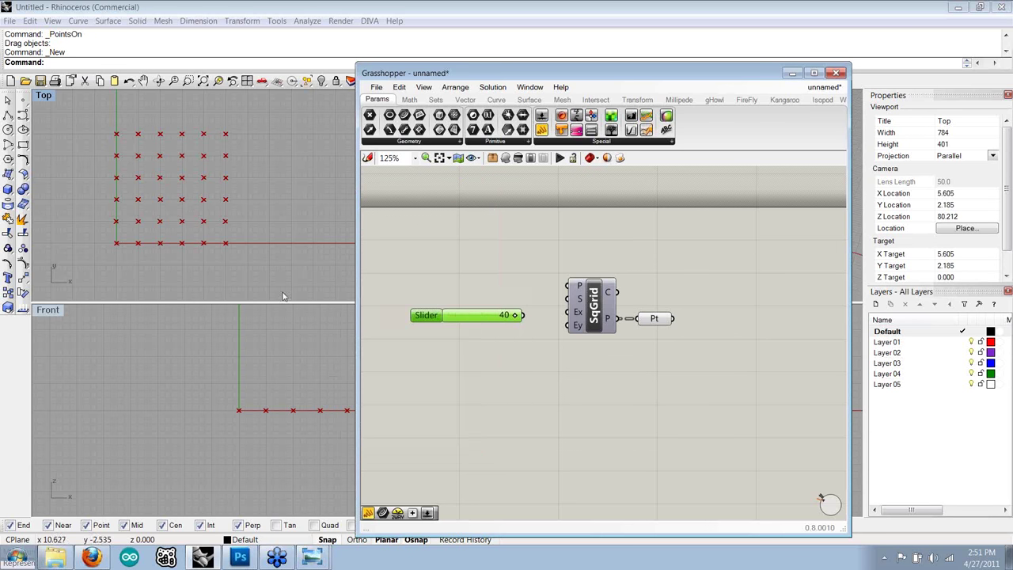
- Connect the slider to the Ex and Ey inputs of SqGrid and move it closer to the component
drag(523, 315, 569, 326)
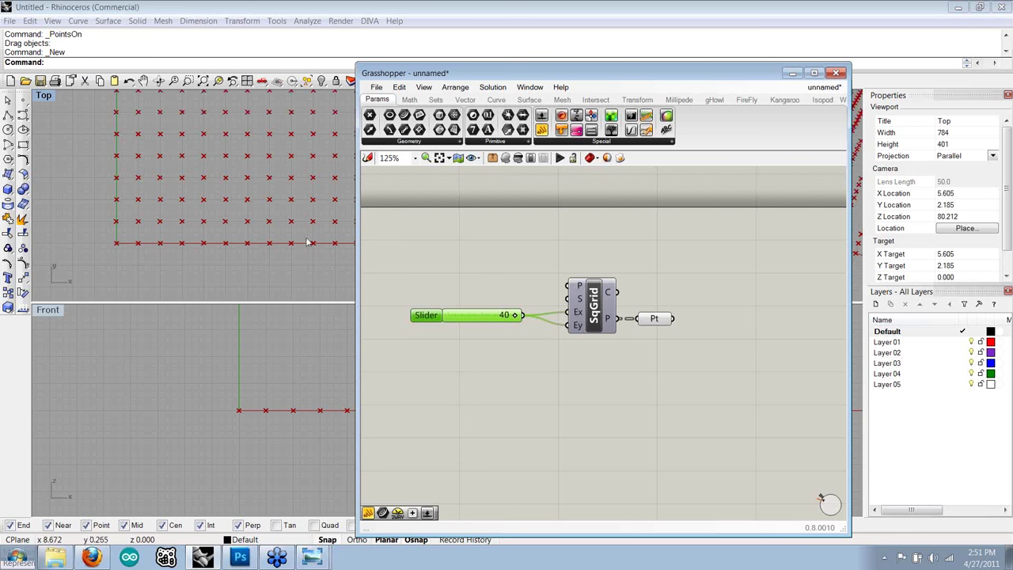
click(268, 219)
scroll(221, 221, down, 5)
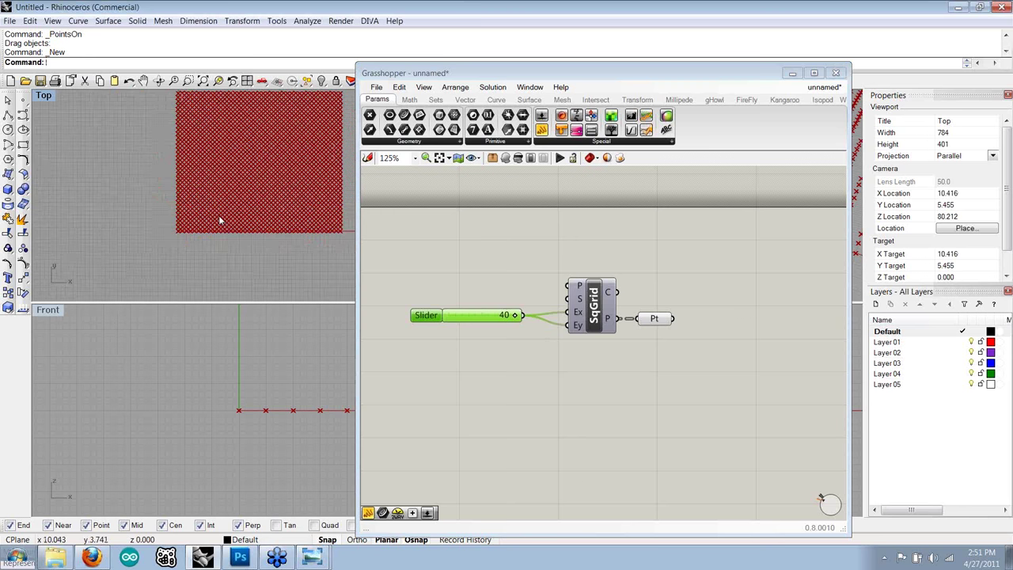
right_drag(221, 220, 147, 260)
drag(413, 316, 434, 319)
right_drag(254, 276, 240, 260)
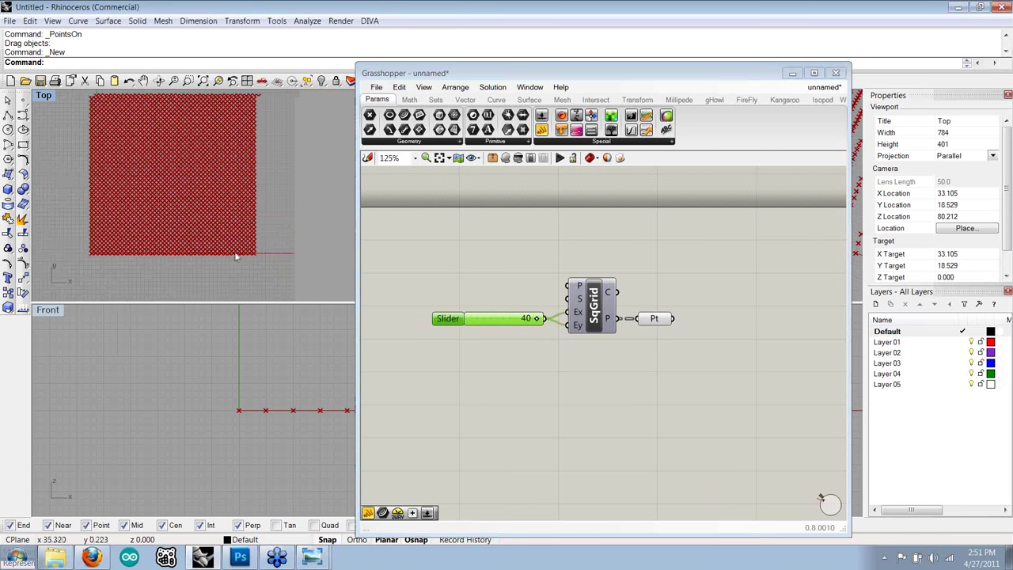
right_drag(89, 160, 89, 179)
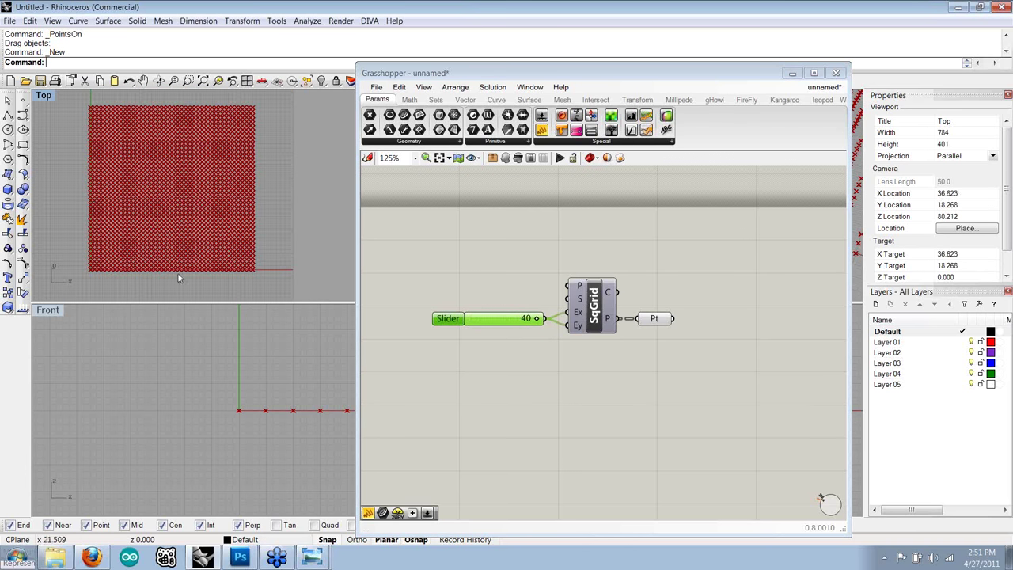
- Examine the extent and point spacing of the enlarged grid in the Top viewport and the SqGrid cell size input
click(538, 356)
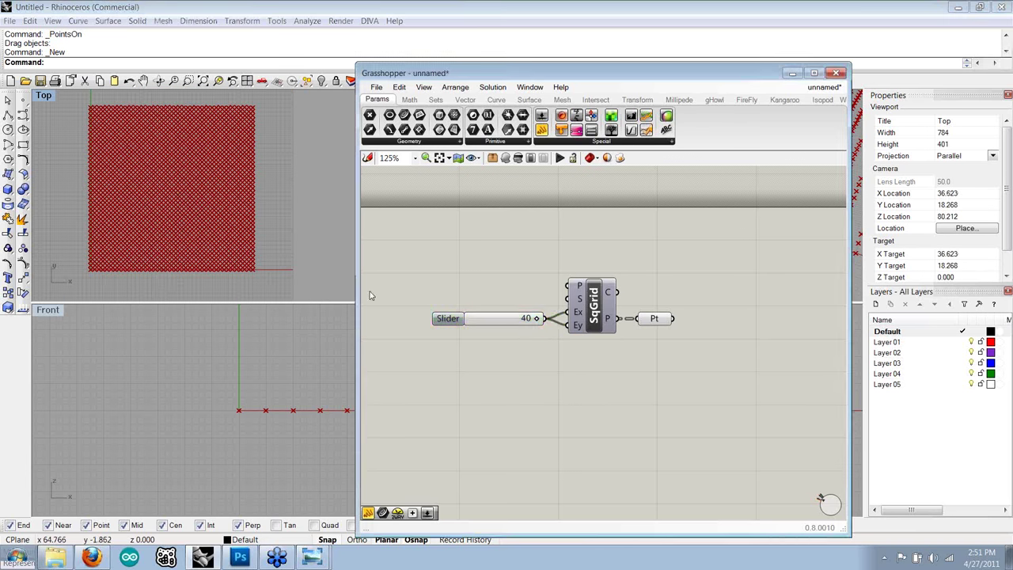
right_drag(213, 209, 246, 190)
scroll(251, 244, up, 4)
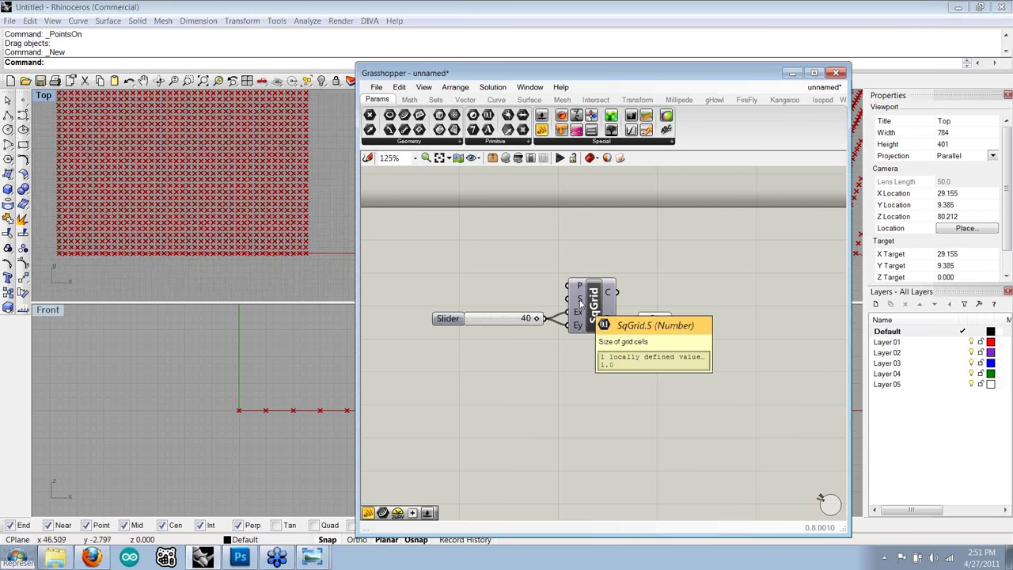
click(229, 257)
right_drag(124, 261, 183, 262)
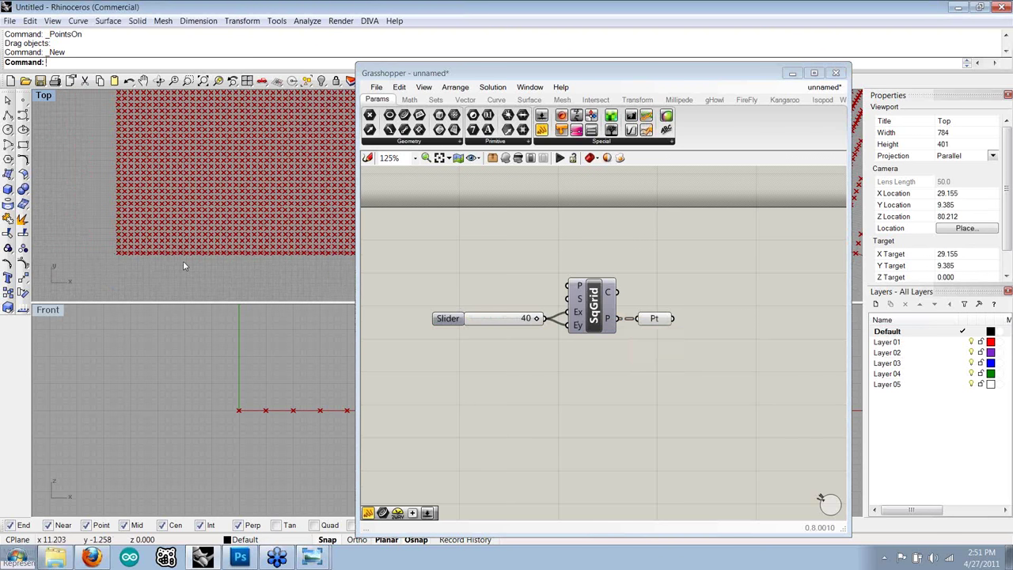
scroll(183, 261, up, 3)
right_drag(256, 255, 219, 251)
scroll(220, 251, up, 1)
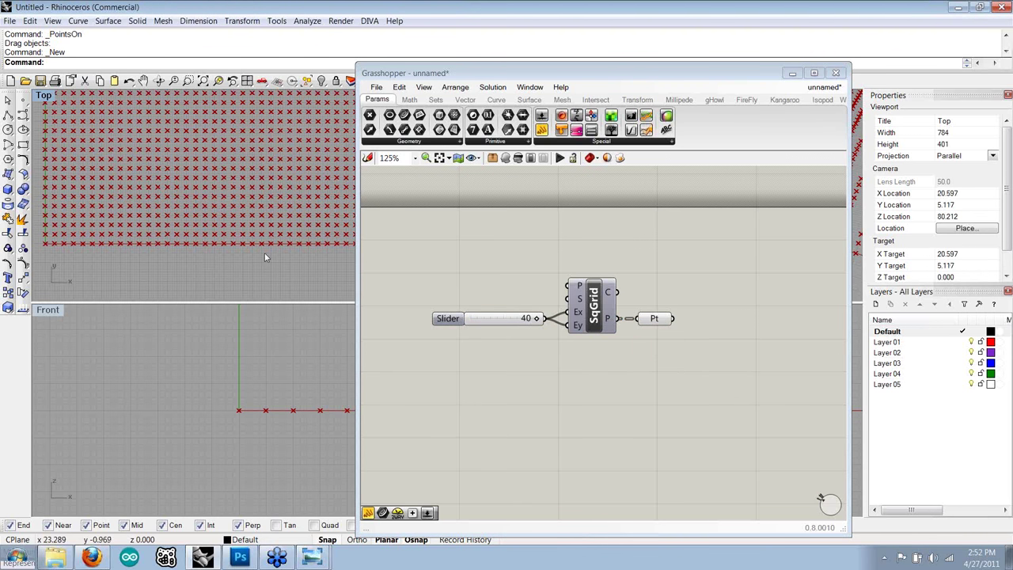
scroll(192, 262, down, 4)
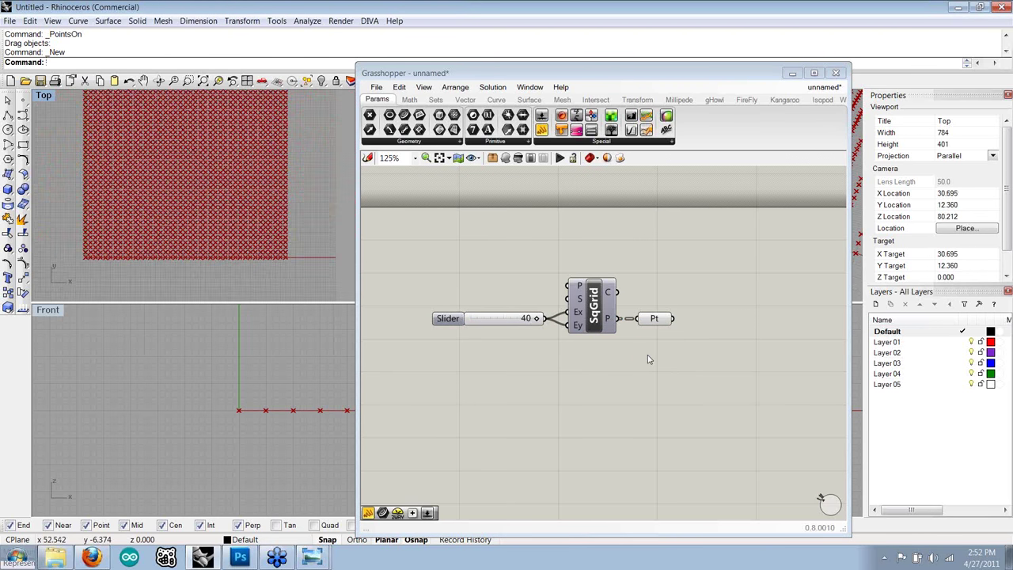
right_drag(557, 328, 514, 328)
right_drag(247, 204, 246, 217)
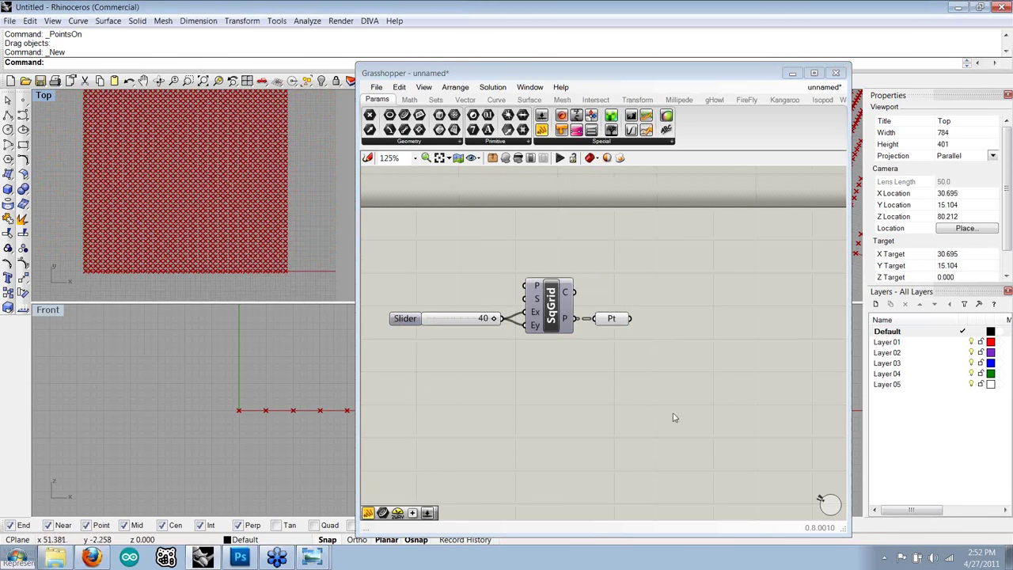
- Open the webinar's Source Files folder in Windows Explorer and resize its window so the Grasshopper canvas stays accessible beside it
click(647, 407)
right_drag(648, 408, 614, 398)
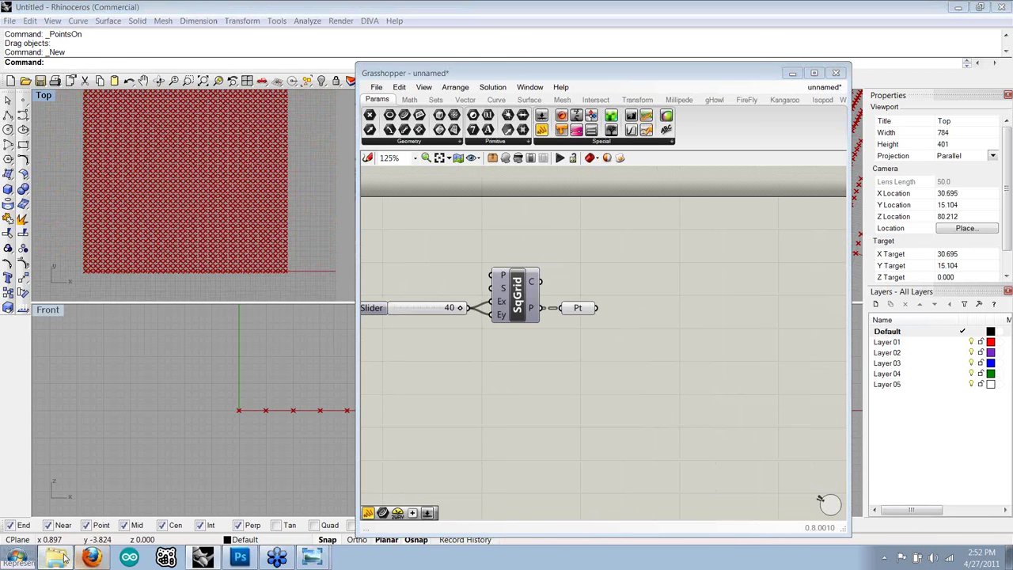
click(57, 558)
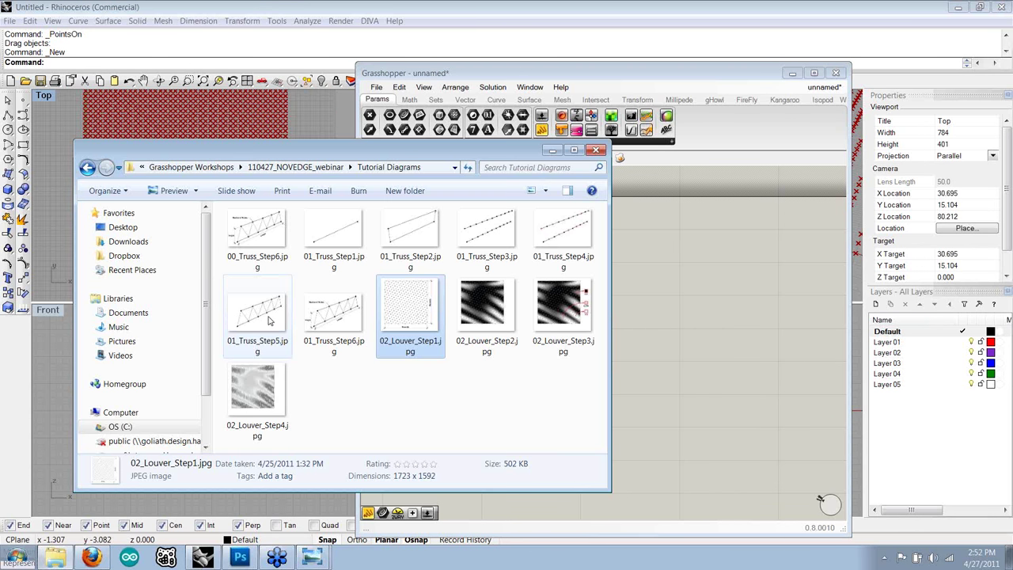
click(314, 168)
double_click(261, 244)
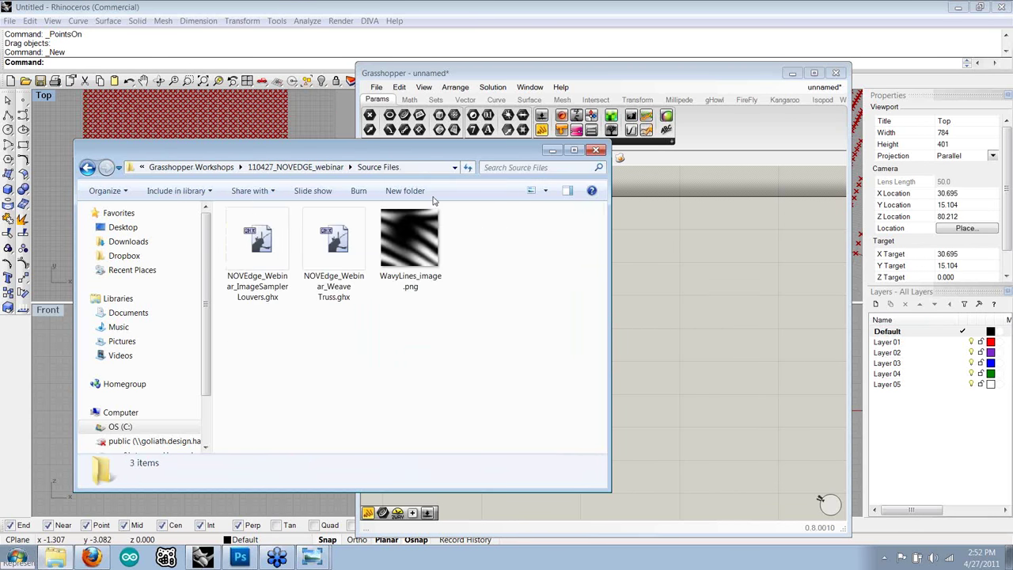
drag(467, 153, 382, 193)
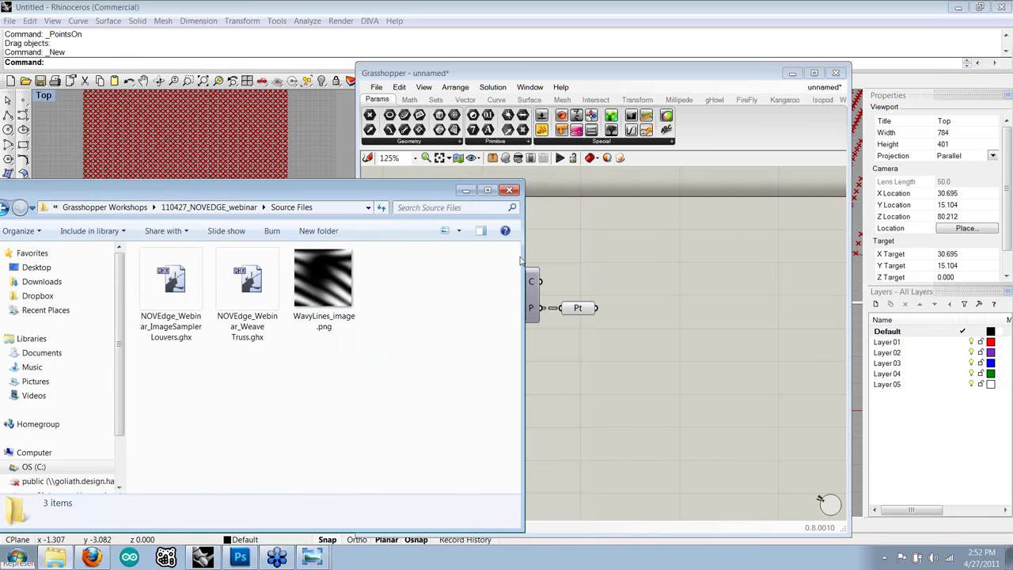
drag(525, 258, 409, 256)
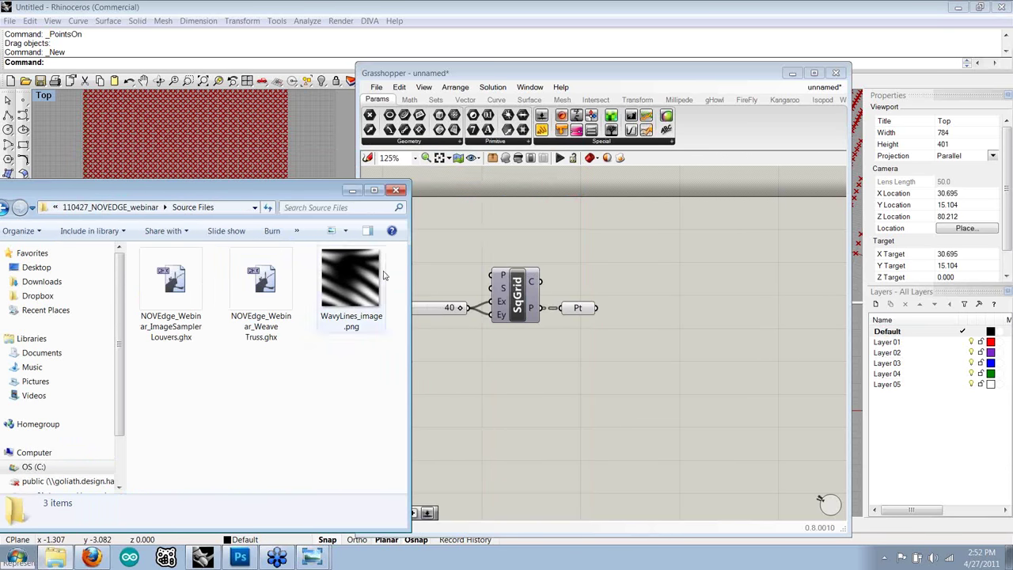
- Add WavyLines_image.png from the folder to the Grasshopper canvas as an Image Sampler below the Point parameter
drag(356, 291, 599, 400)
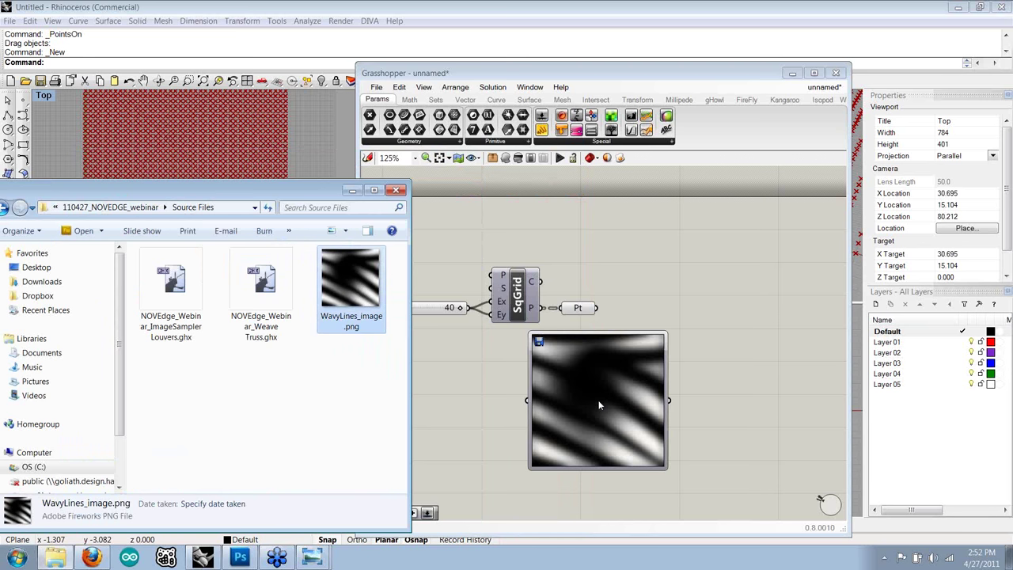
click(512, 415)
right_drag(458, 396, 434, 334)
drag(566, 333, 625, 382)
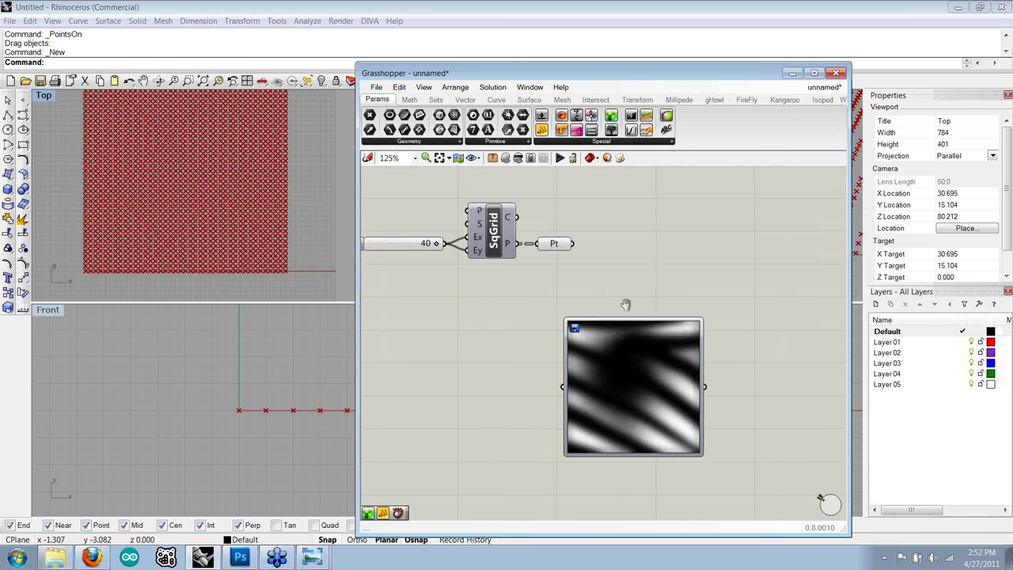
right_drag(626, 304, 602, 301)
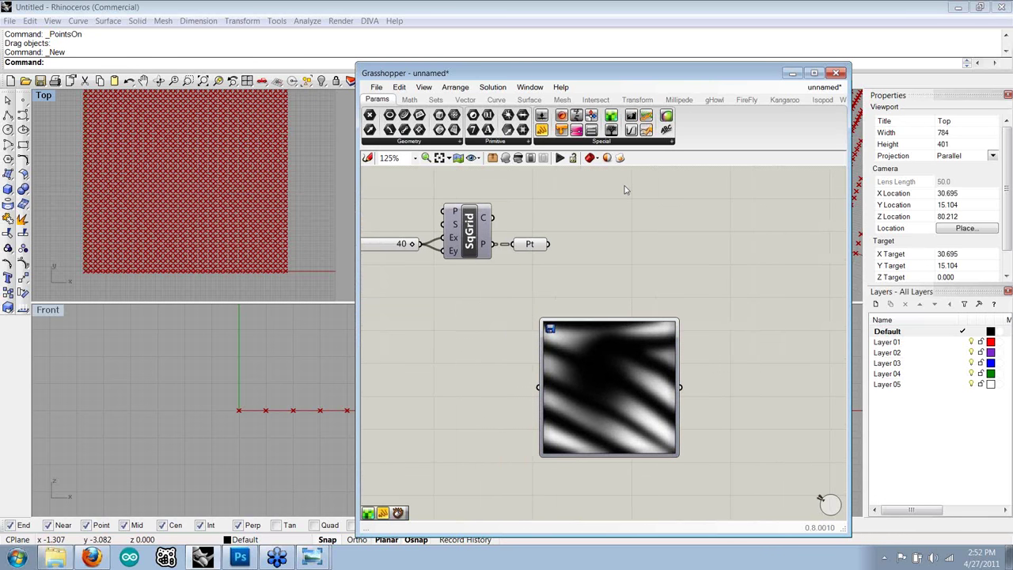
- Look up the Image Sampler among the Special parameters and by searching the components for "ima"
click(646, 142)
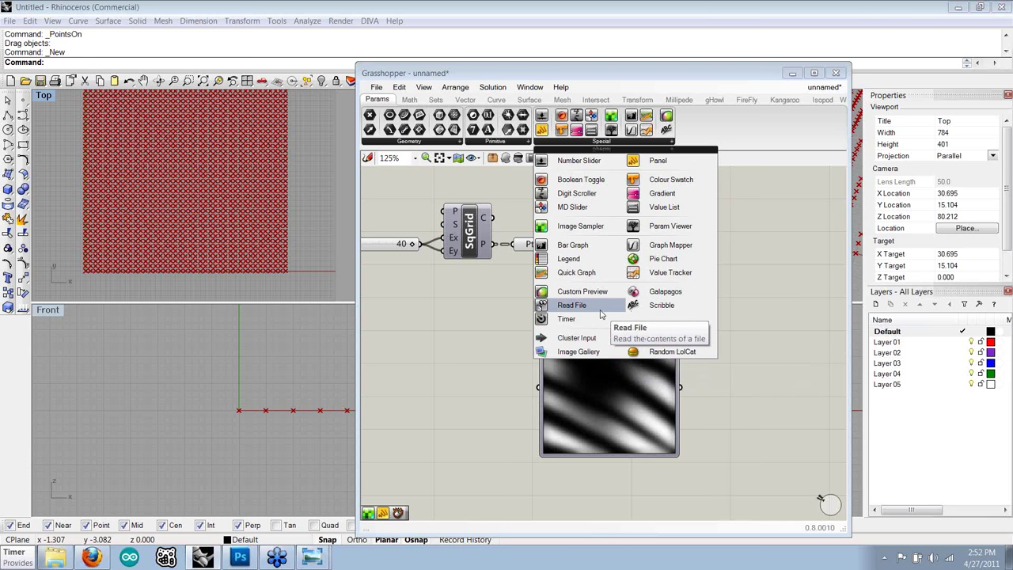
double_click(489, 338)
text(ima)
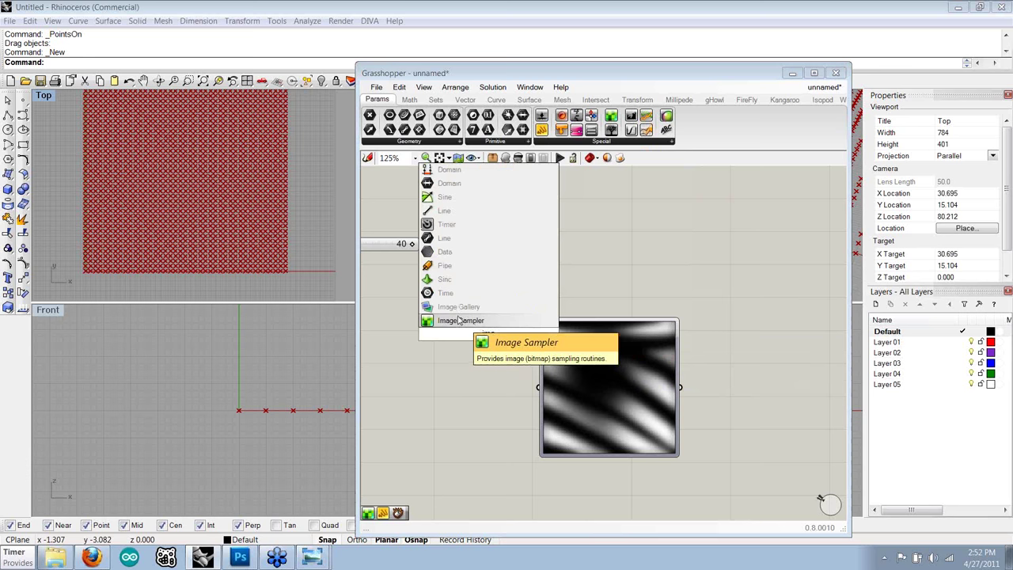
click(611, 118)
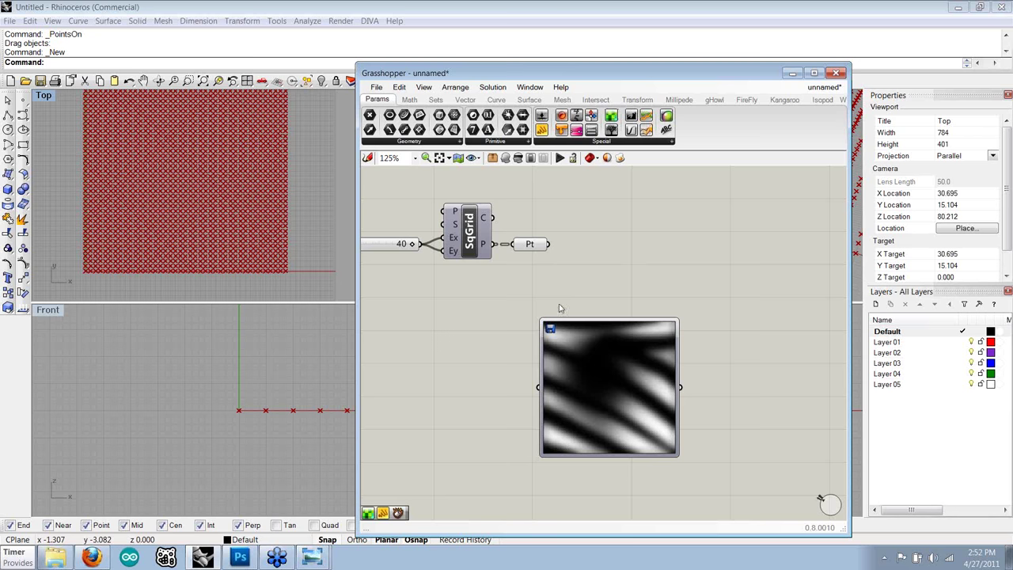
- Move the Image Sampler slightly farther away from the SqGrid and Point components
right_drag(559, 308, 523, 298)
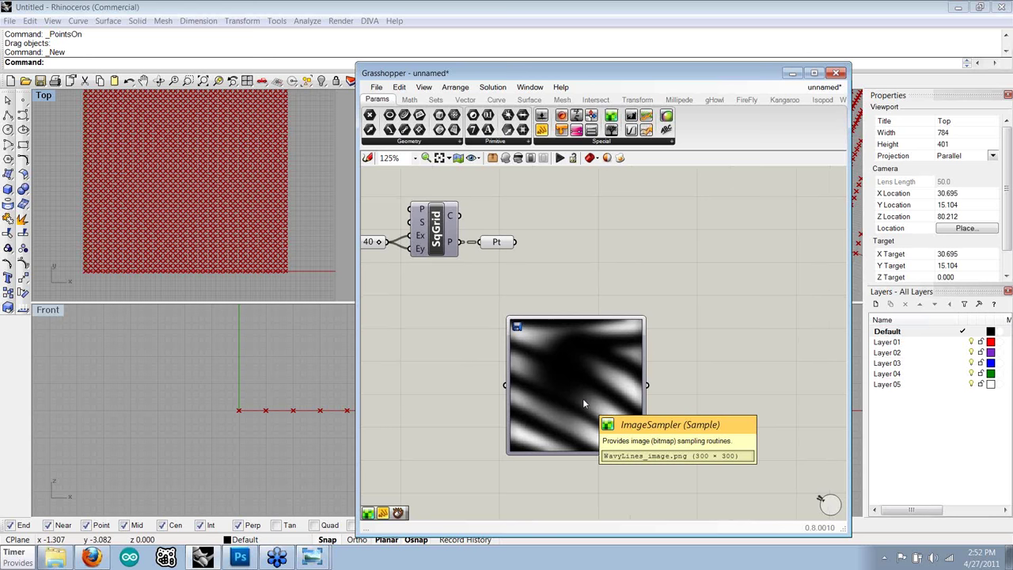
drag(556, 394, 597, 414)
click(577, 331)
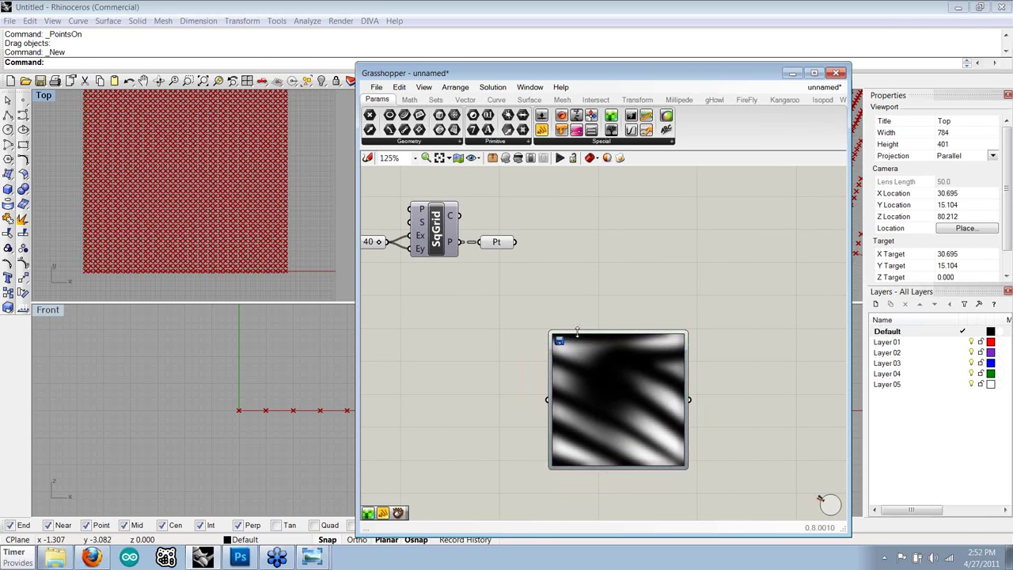
right_drag(572, 333, 544, 320)
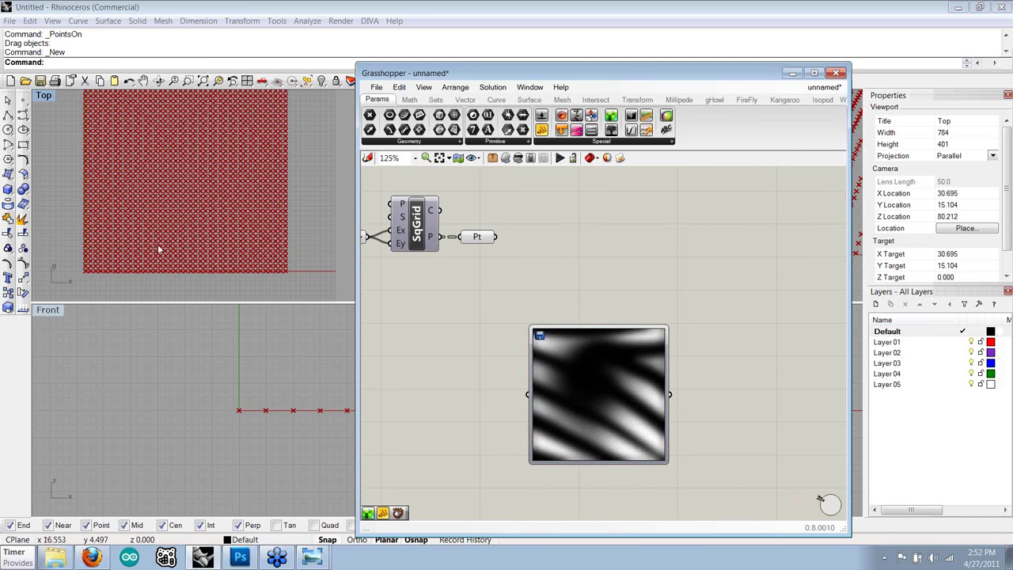
- Place WavyLines_image.png as a picture frame in the Top viewport, covering the first grid cell from the origin to the diagonally opposite point
scroll(155, 238, up, 5)
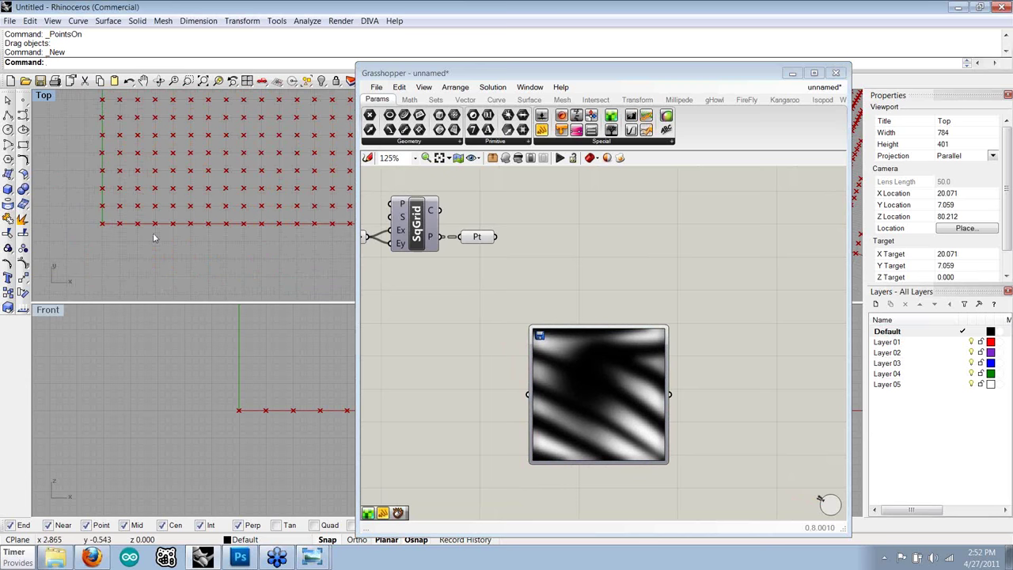
scroll(115, 238, up, 6)
right_drag(155, 213, 210, 234)
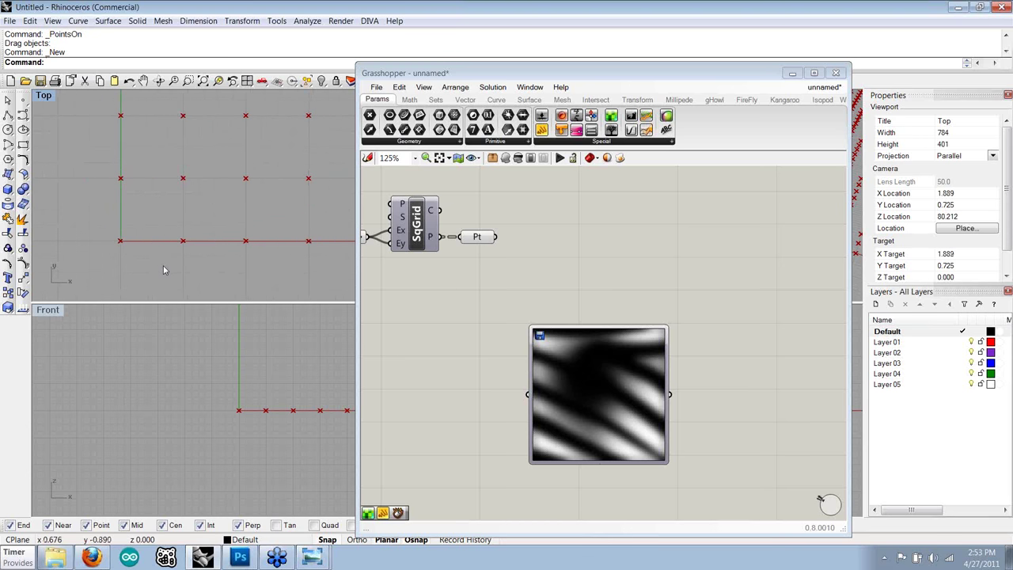
text(i)
key(Return)
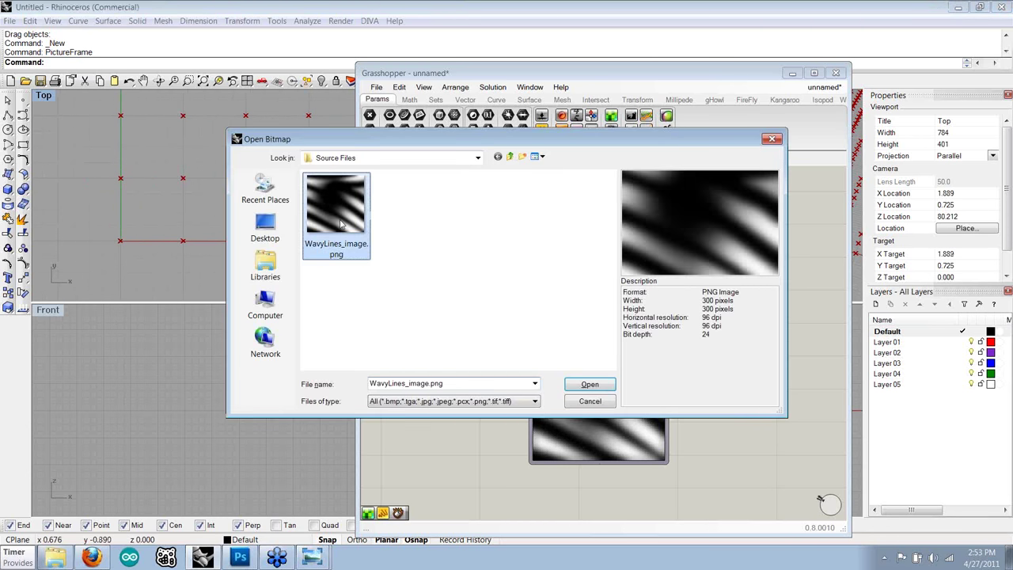
double_click(342, 226)
click(121, 240)
click(183, 179)
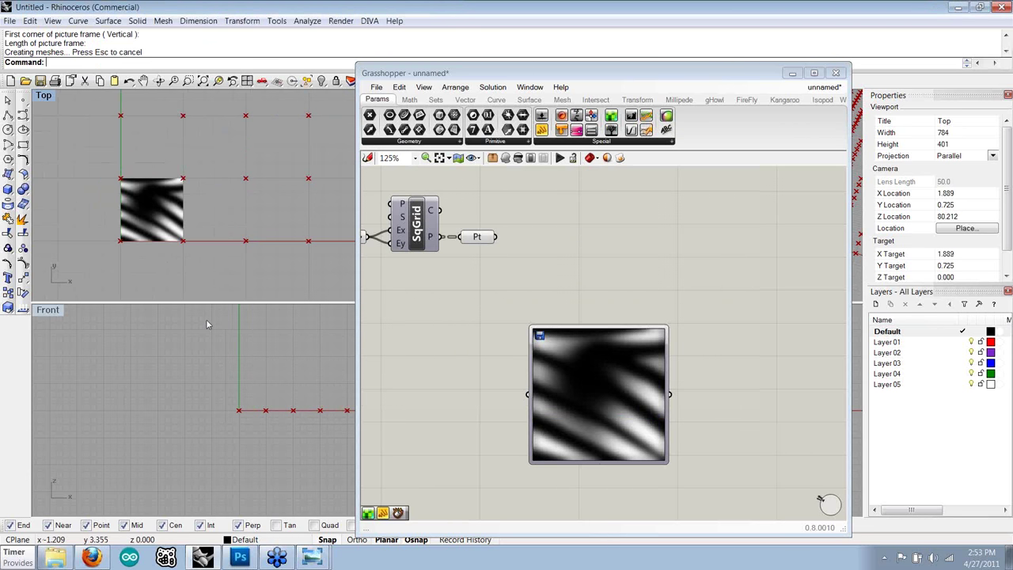
- Examine the picture frame within the point grid and the Image Sampler's Clamp, Tile and Flip options
click(159, 212)
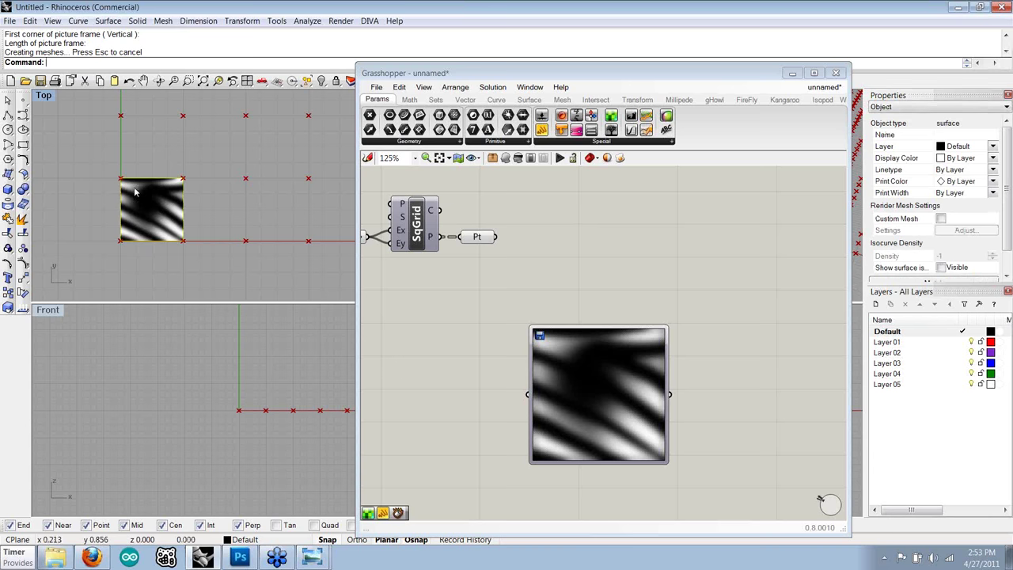
right_drag(178, 201, 163, 243)
click(166, 278)
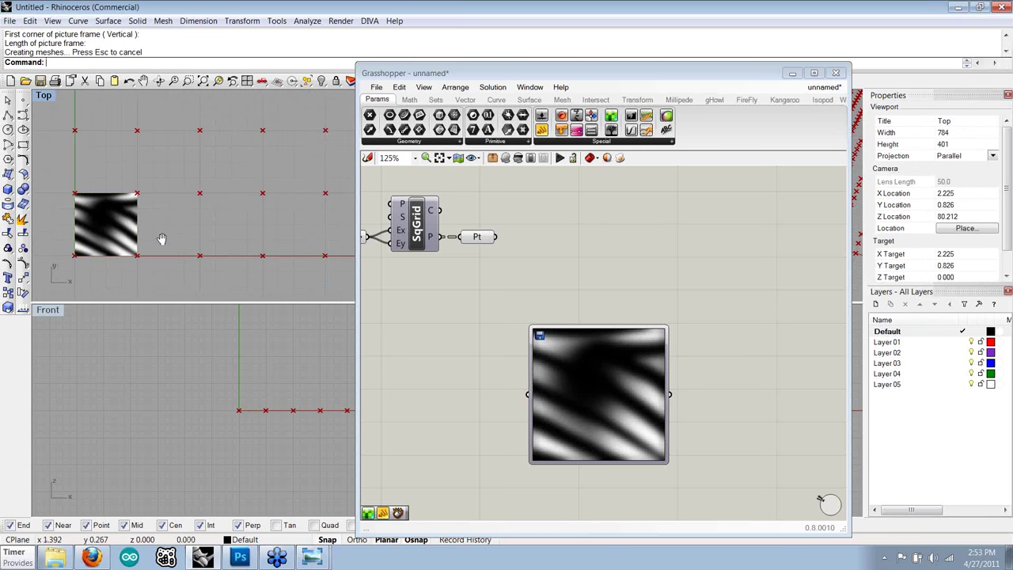
scroll(162, 243, down, 2)
right_click(613, 369)
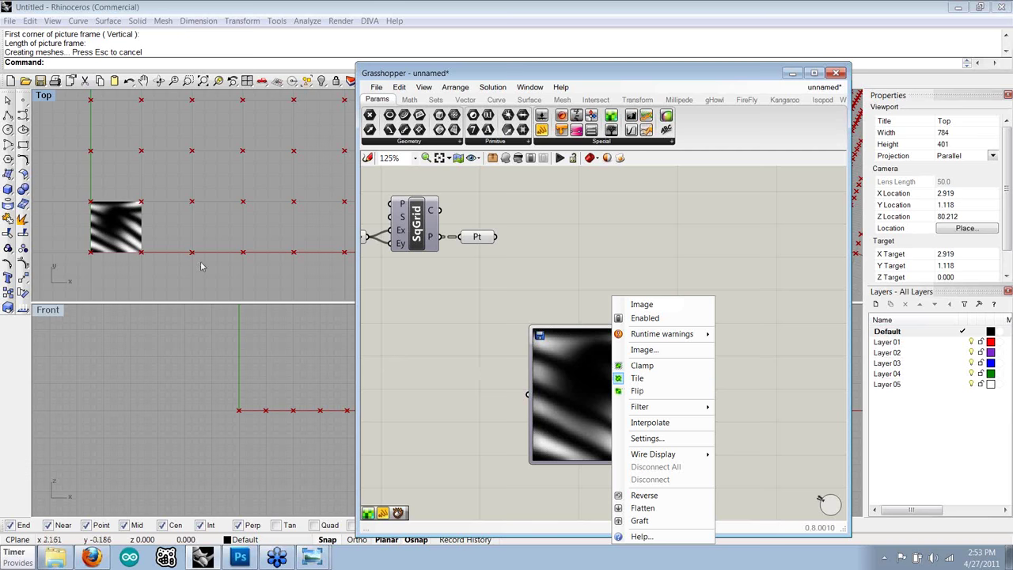
click(166, 264)
- Copy the picture frame from the origin into five neighbouring grid cells, forming a block three cells wide and two high
click(99, 230)
text(Co)
key(Return)
click(91, 252)
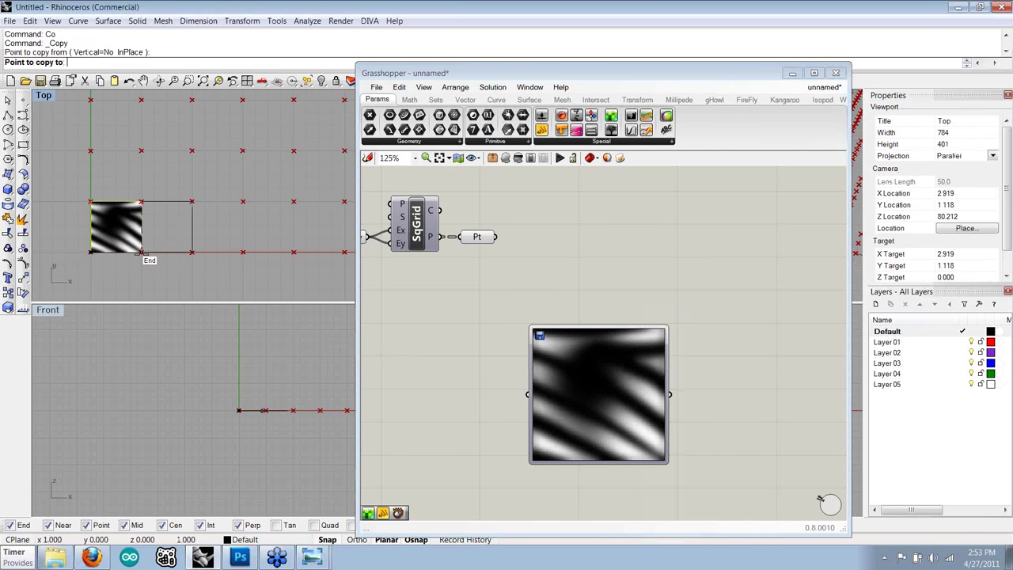
click(142, 252)
click(194, 251)
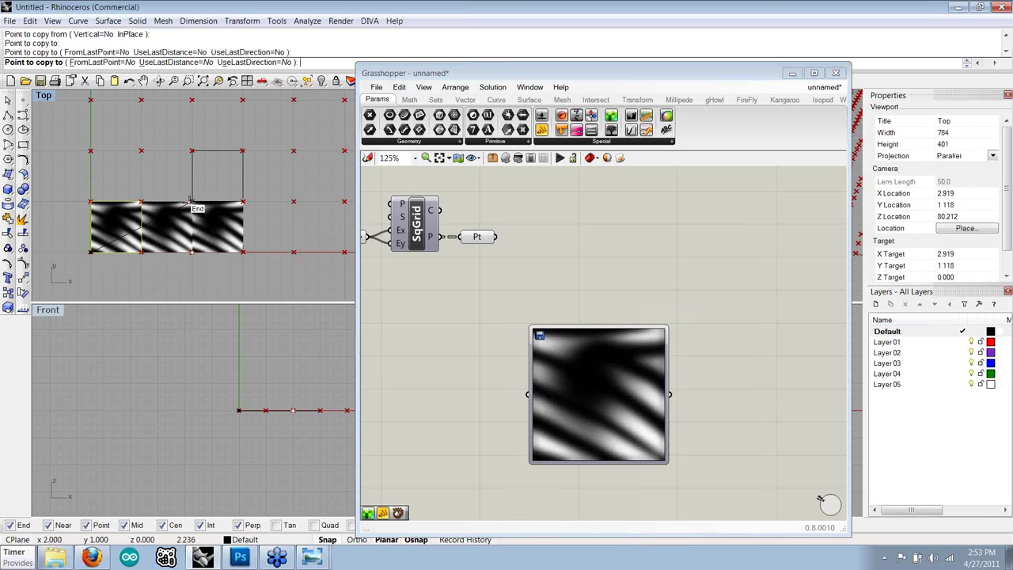
click(193, 202)
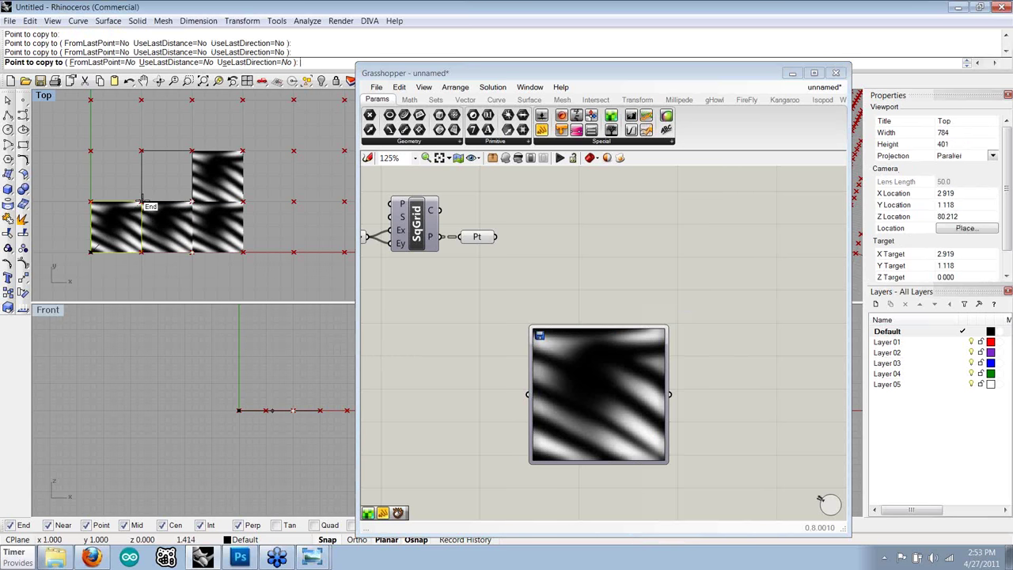
click(91, 200)
key(Return)
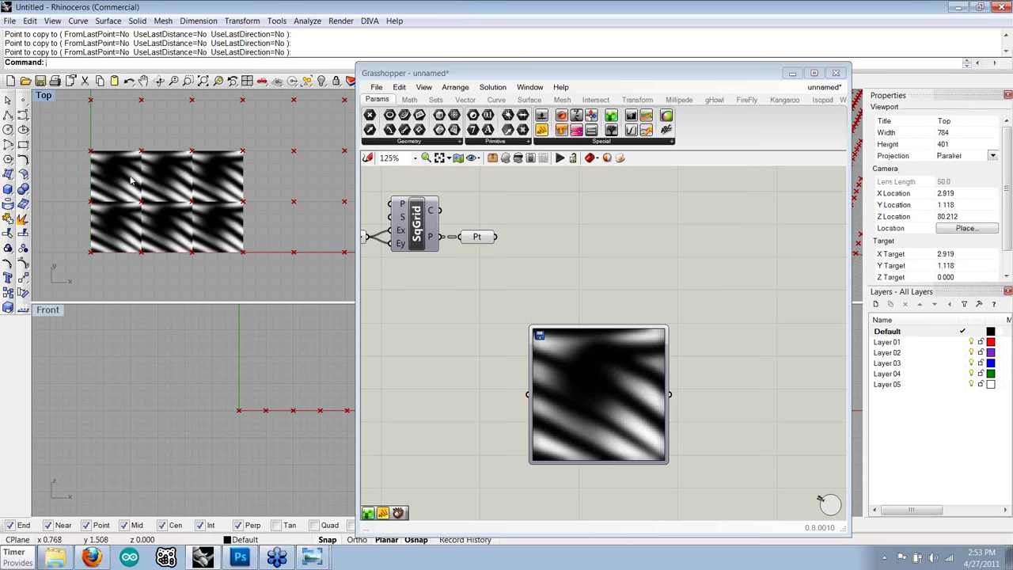
- Delete the five picture-frame copies, keeping only the one at the origin, and review the Image Sampler's tiling options
key(Delete)
click(176, 187)
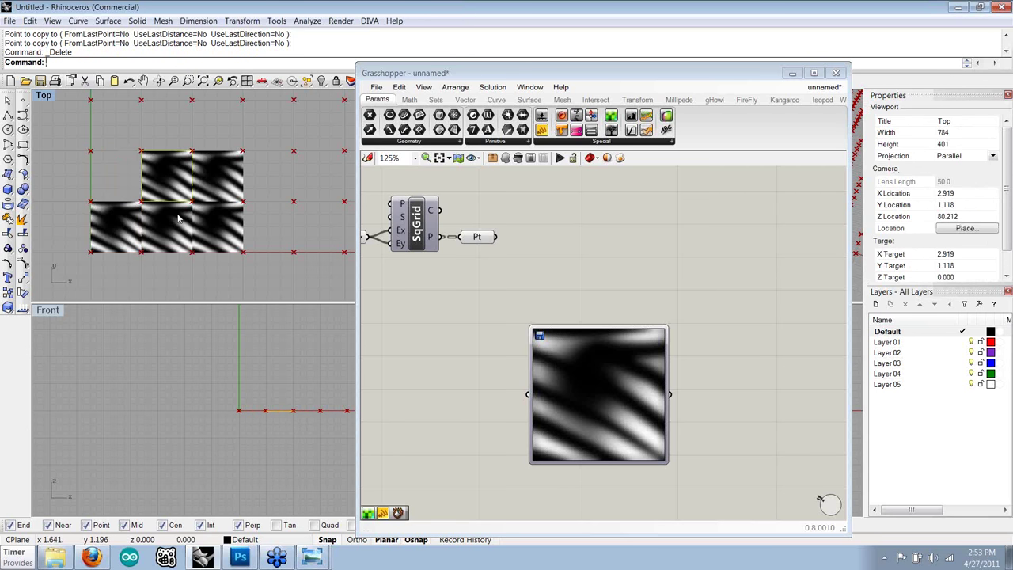
key(Delete)
click(219, 223)
key(Delete)
click(217, 175)
key(Delete)
click(166, 227)
key(Delete)
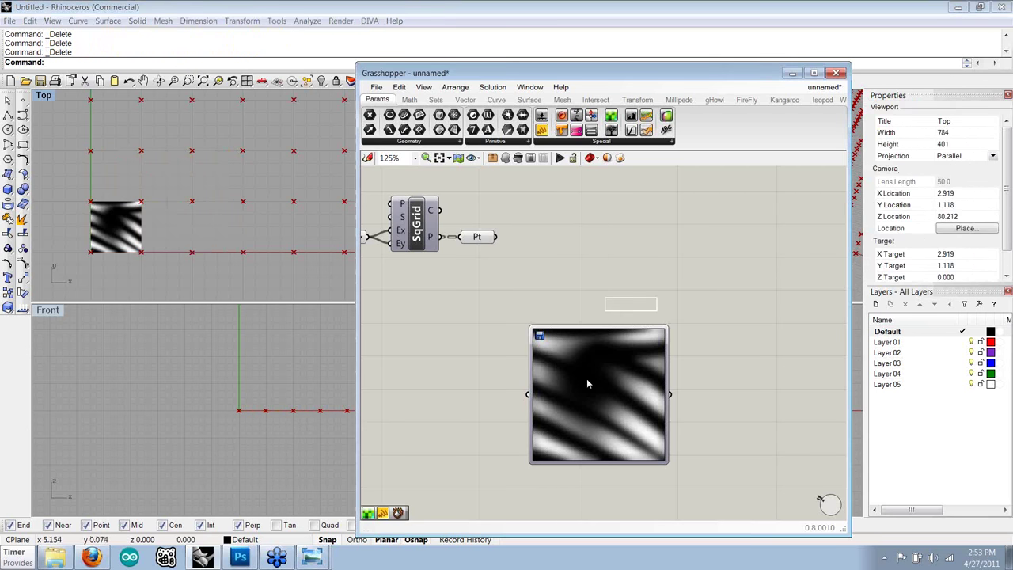
right_click(590, 378)
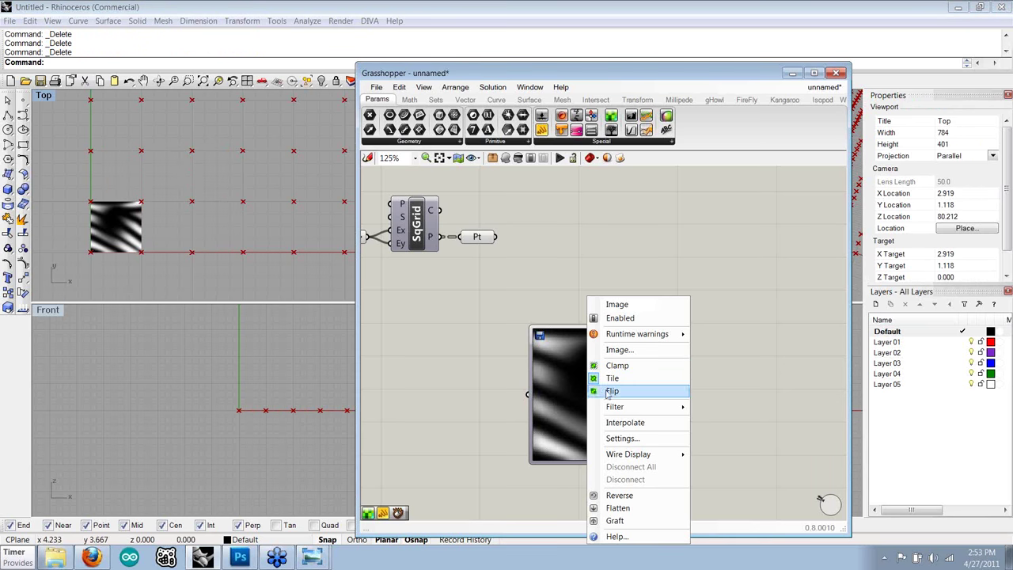
click(462, 355)
- Scale the picture frame from the origin, using its one-cell width as reference, so that it reaches the 40-unit corner of the point grid
click(127, 218)
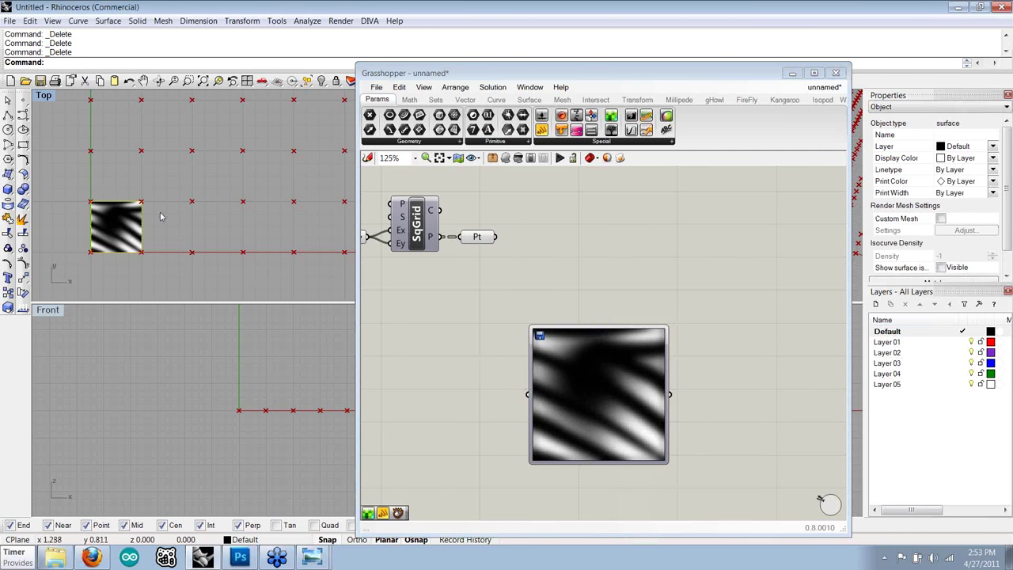
scroll(146, 225, down, 5)
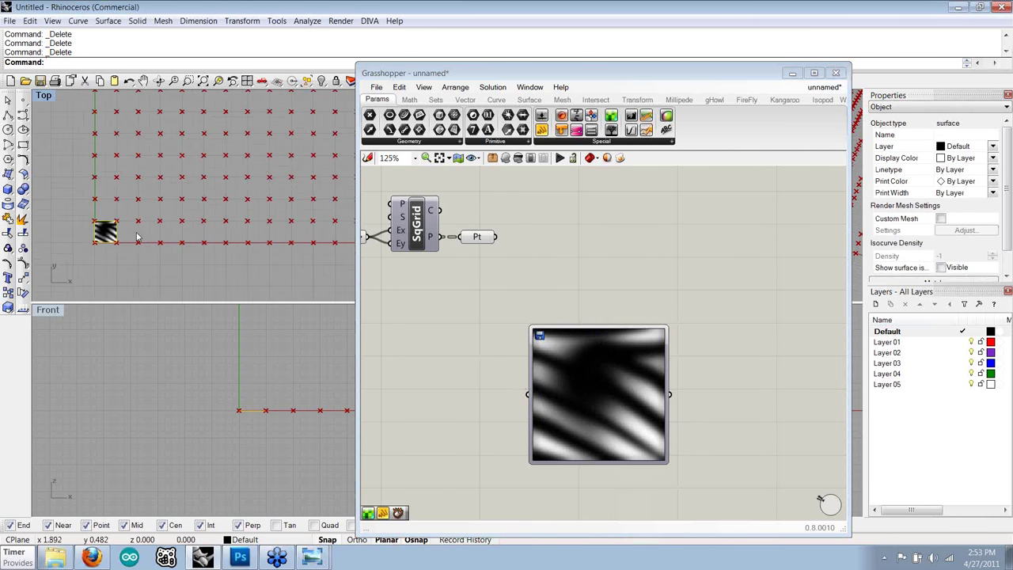
scroll(137, 237, down, 3)
scroll(140, 225, up, 6)
text(Sc)
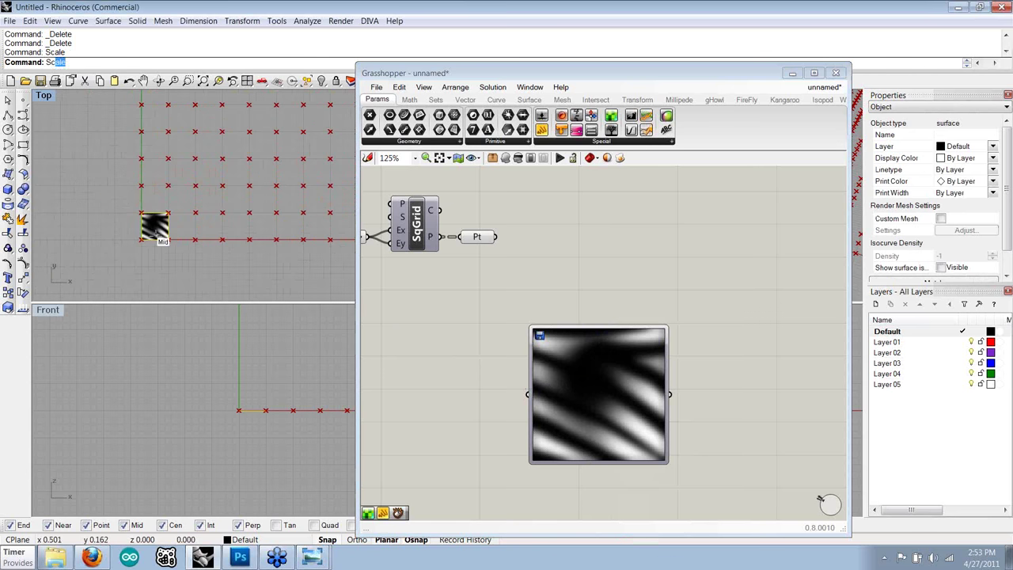
key(Return)
click(141, 239)
click(167, 239)
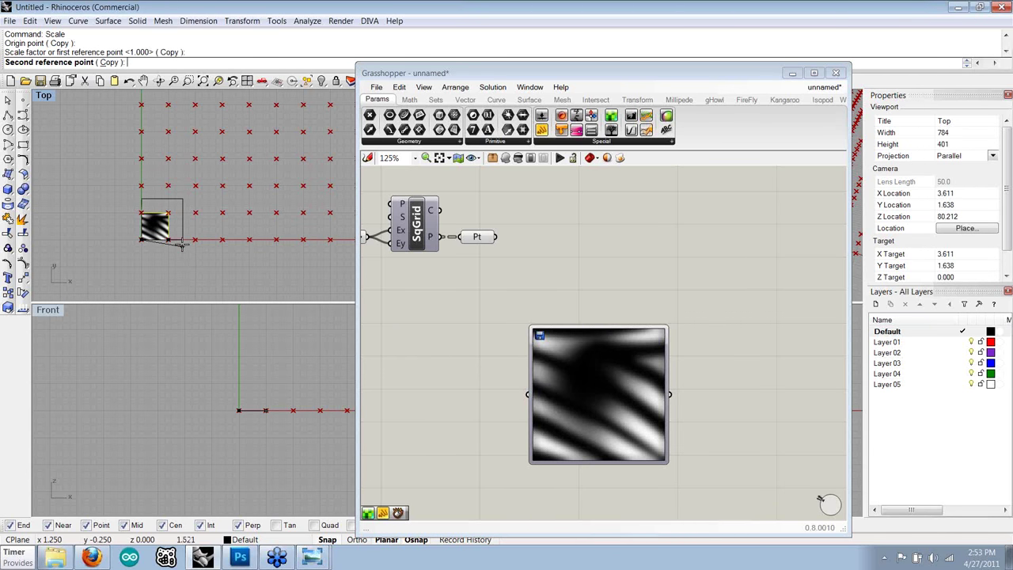
scroll(181, 245, down, 3)
right_drag(346, 259, 220, 229)
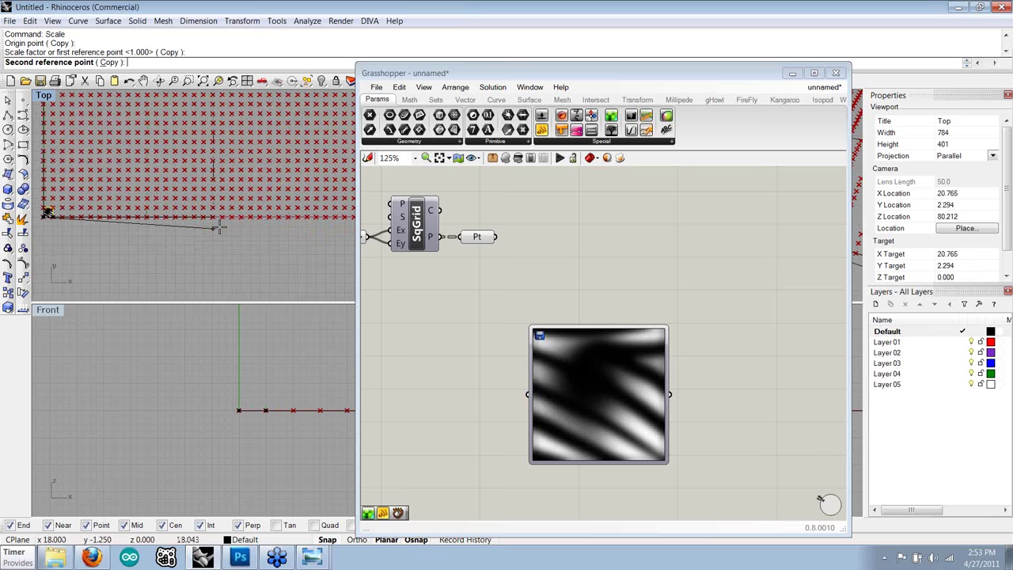
right_drag(347, 217, 176, 236)
scroll(258, 237, up, 4)
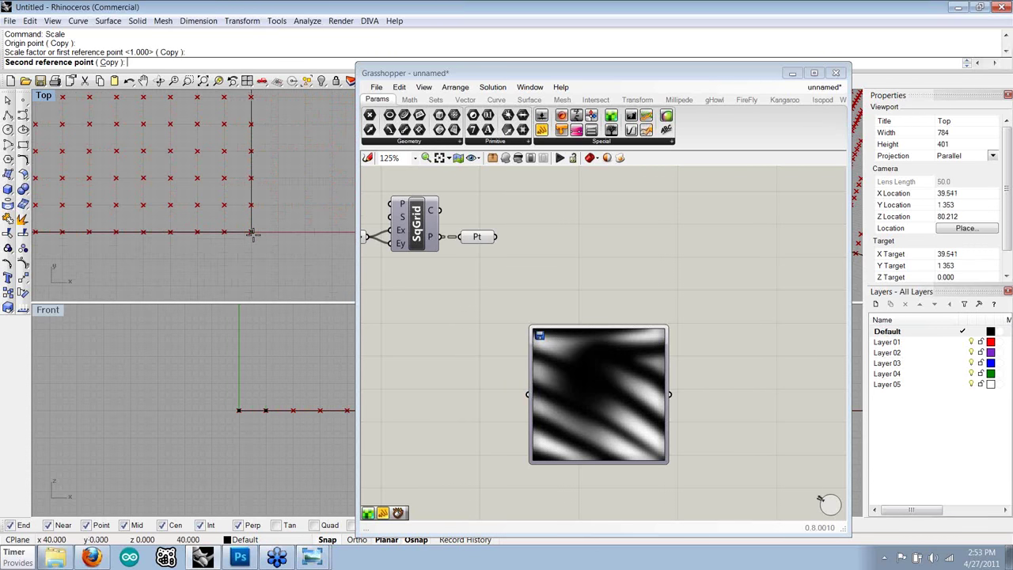
click(252, 233)
- Examine how the scaled wavy-lines picture frame lines up with the grid points in the Top viewport
click(238, 244)
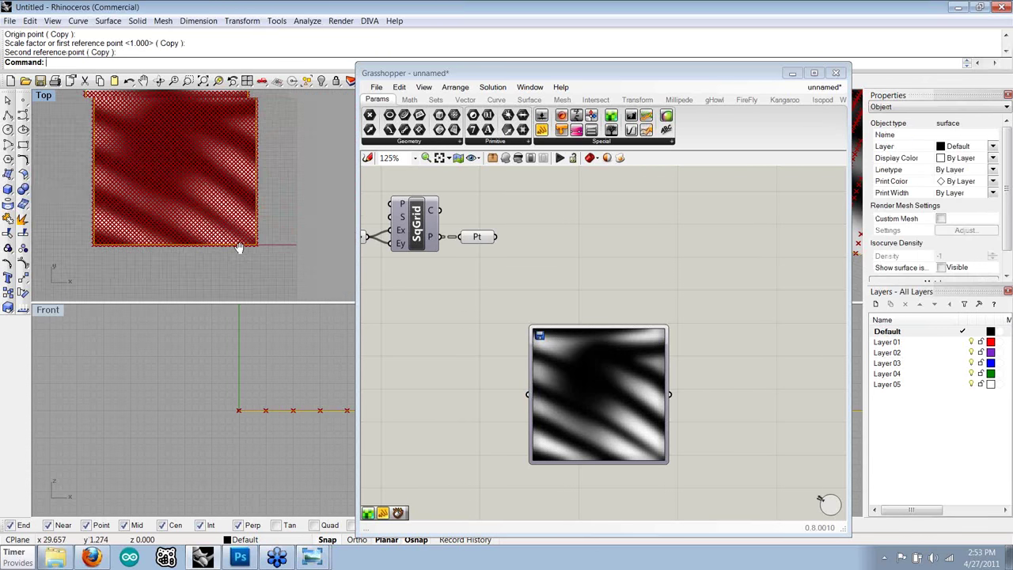
right_drag(239, 247, 262, 263)
scroll(161, 190, up, 2)
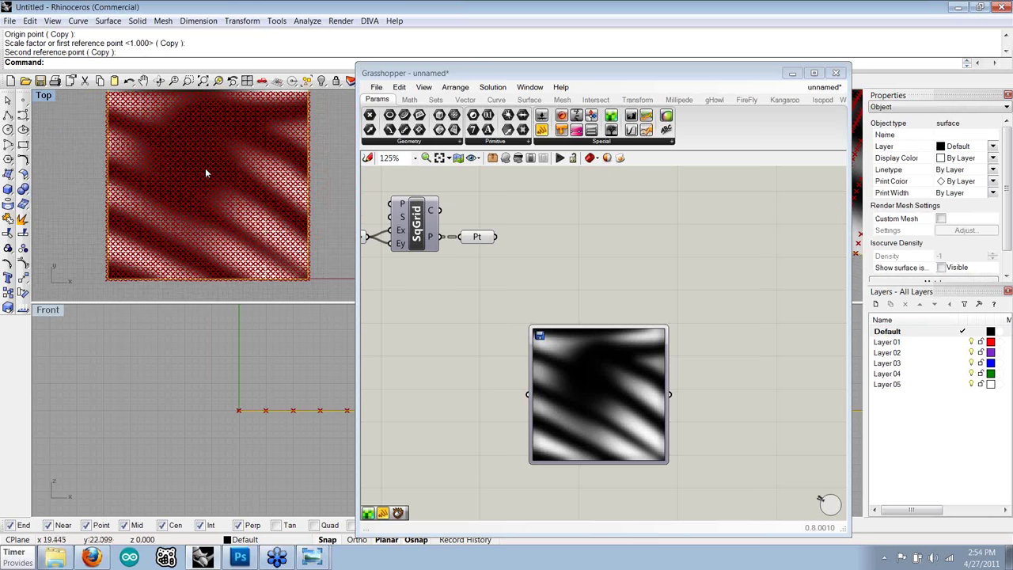
scroll(205, 168, up, 1)
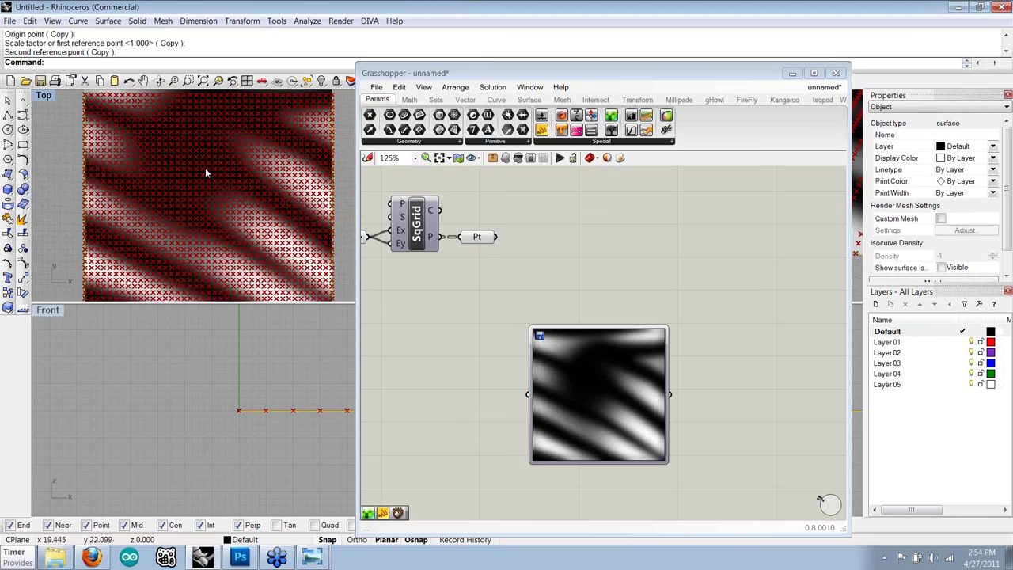
scroll(205, 169, down, 2)
right_drag(211, 178, 225, 152)
scroll(202, 205, up, 1)
scroll(260, 160, down, 3)
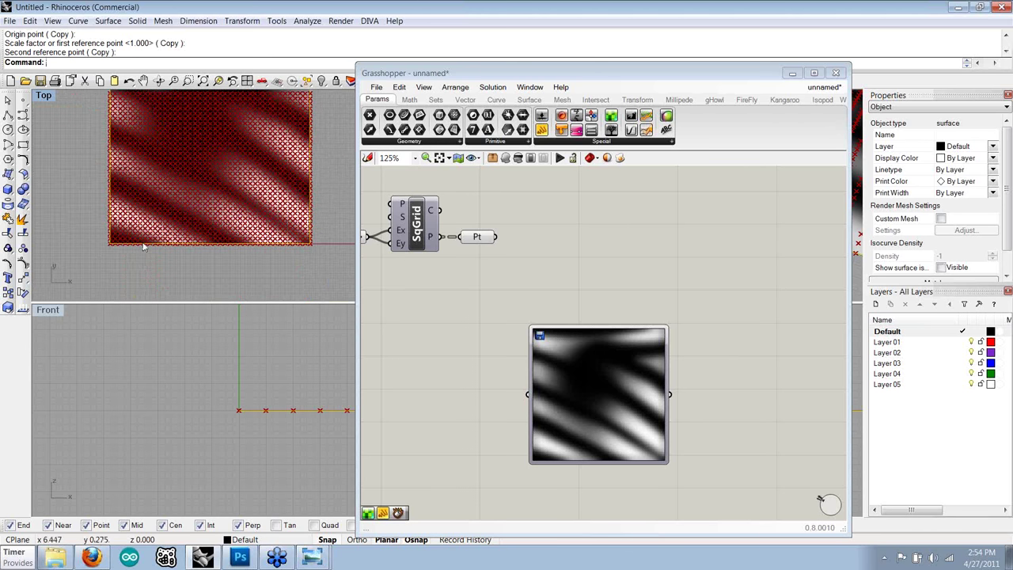
key(Escape)
right_drag(196, 216, 182, 226)
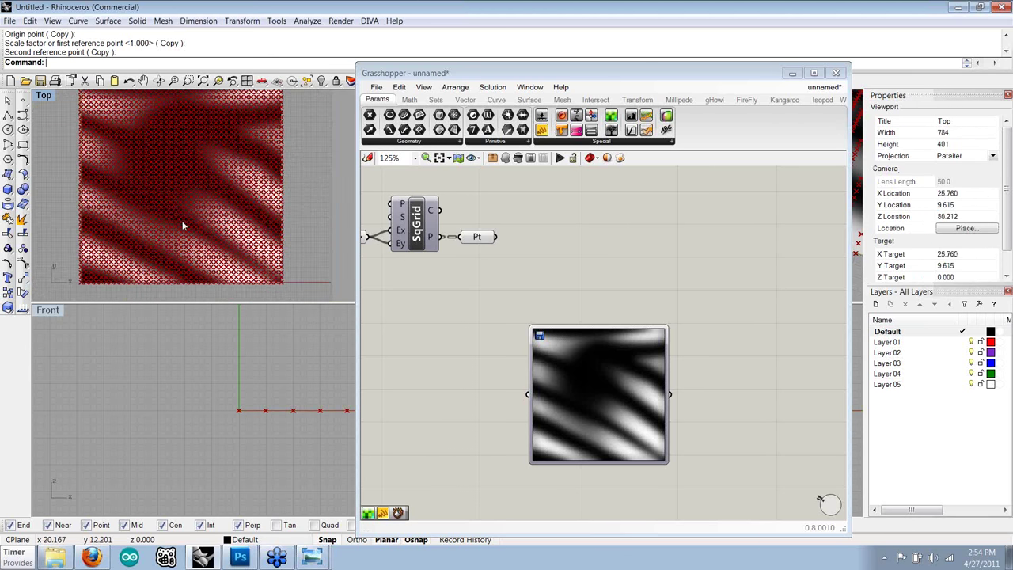
click(247, 227)
drag(247, 227, 246, 230)
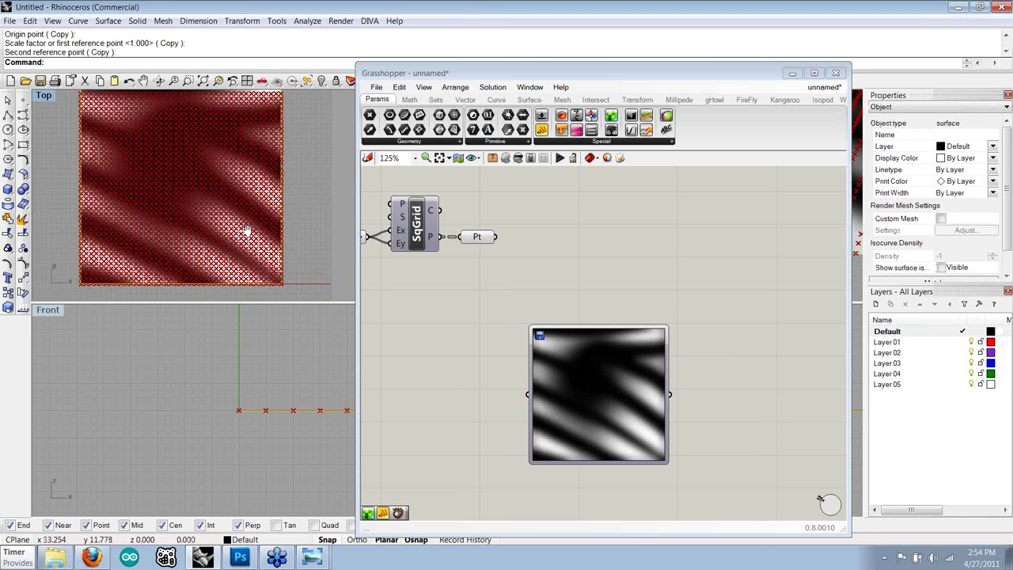
right_drag(247, 230, 265, 224)
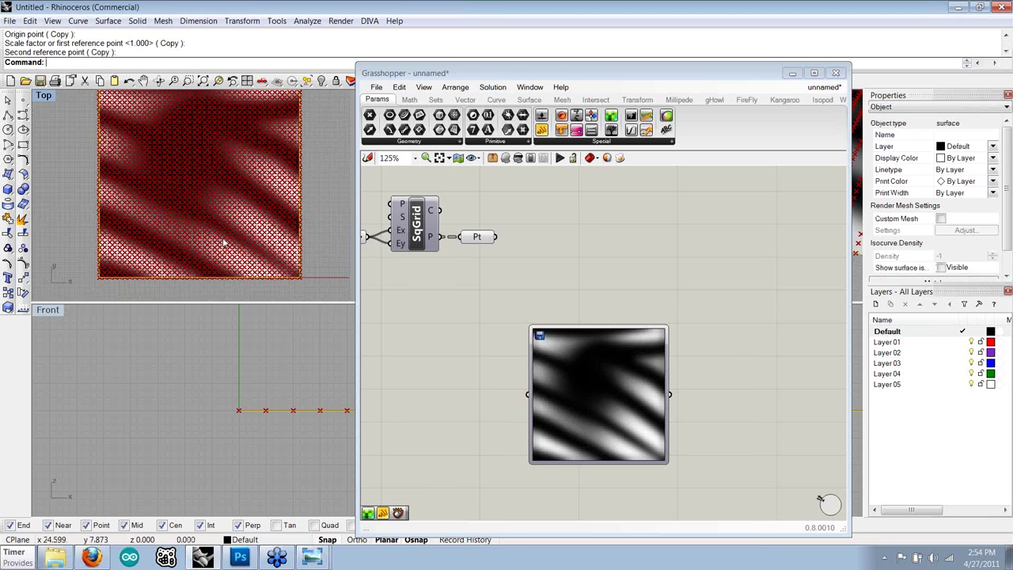
scroll(224, 239, down, 2)
- Set the Image Sampler's X and Y domains to 0.0 to 40.0 and its channel to colour brightness
right_drag(392, 245, 543, 270)
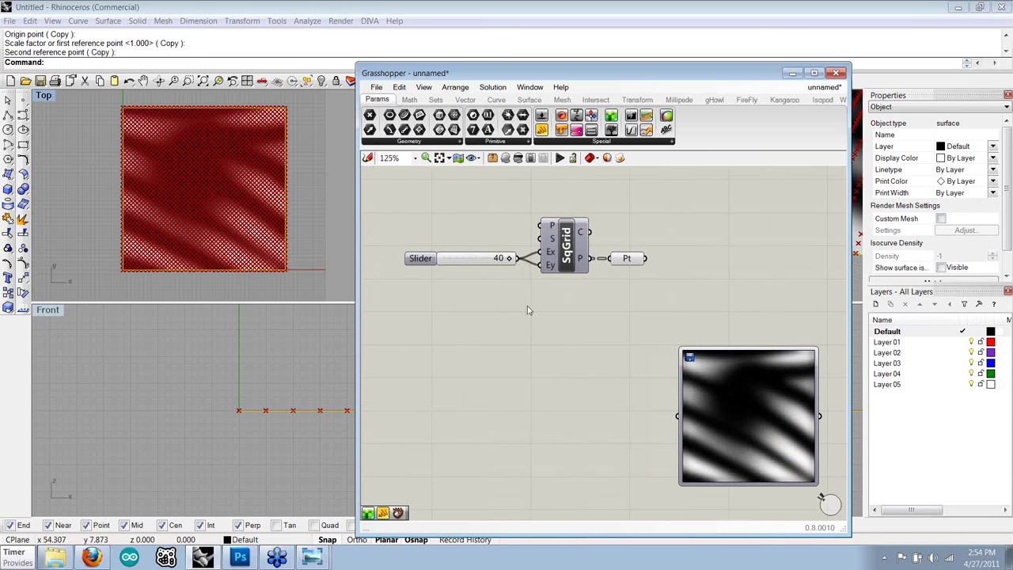
right_drag(536, 336, 438, 316)
double_click(652, 413)
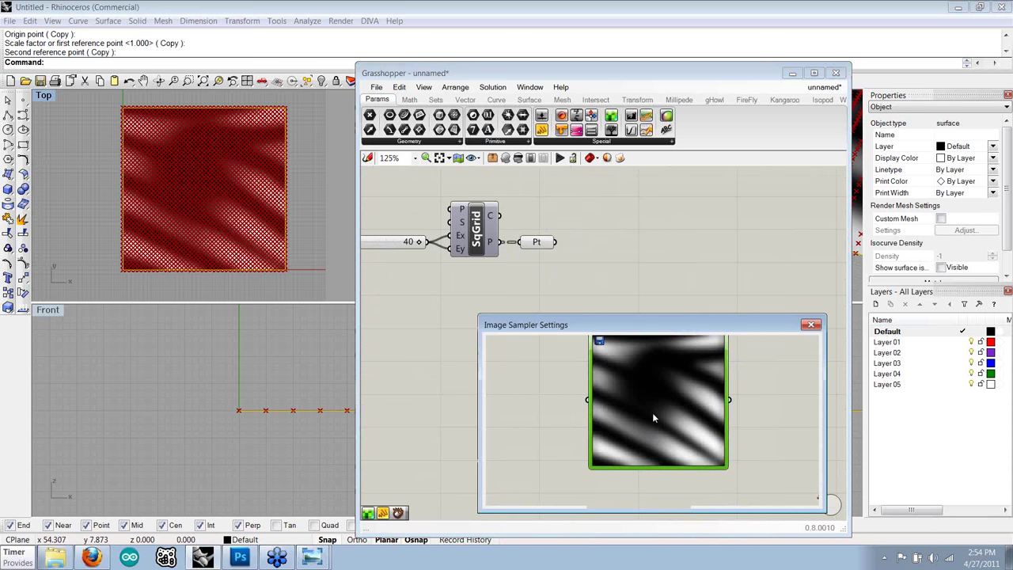
drag(656, 331, 585, 280)
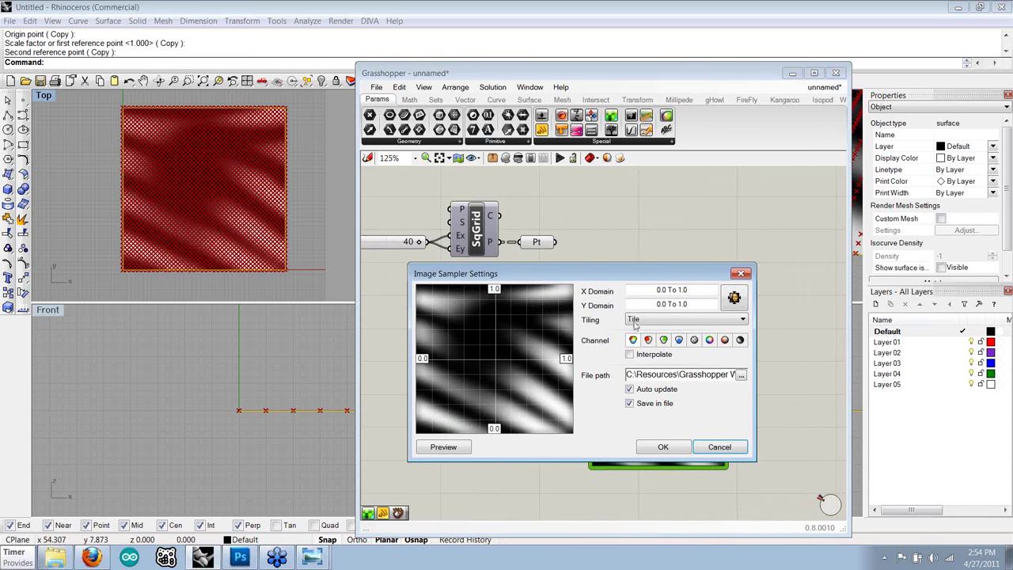
click(679, 289)
text(40)
click(681, 304)
text(40)
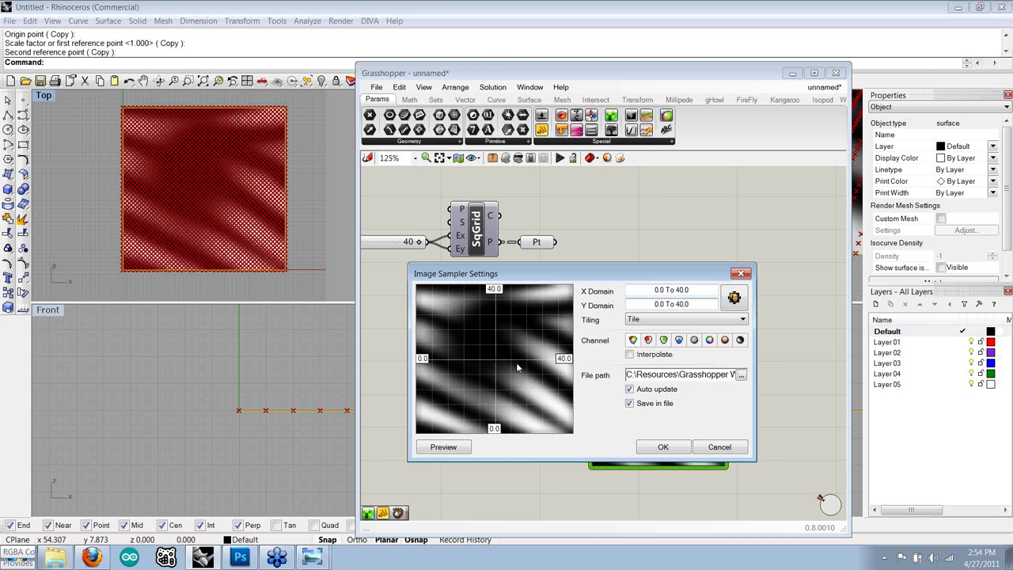
click(740, 341)
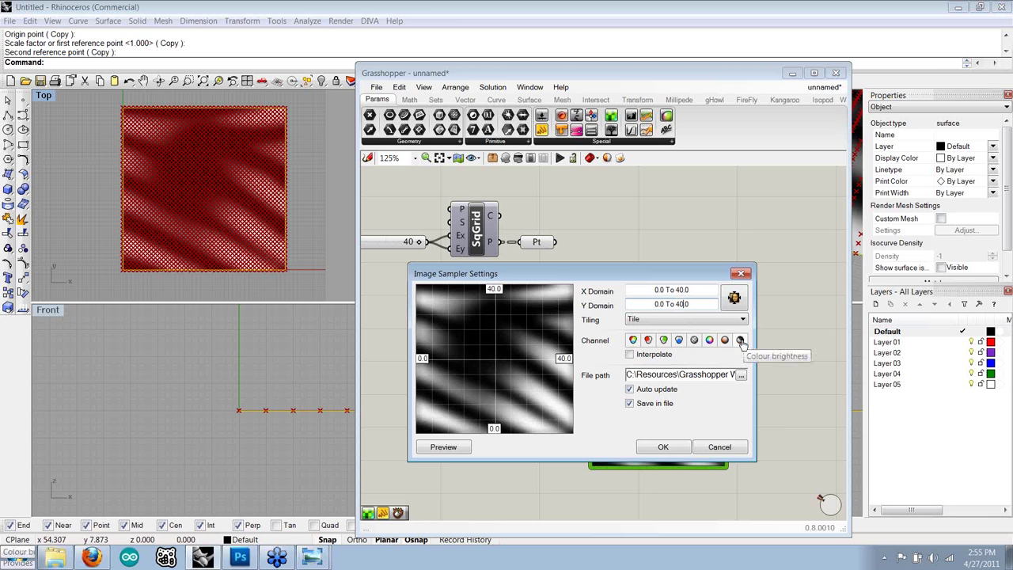
click(664, 448)
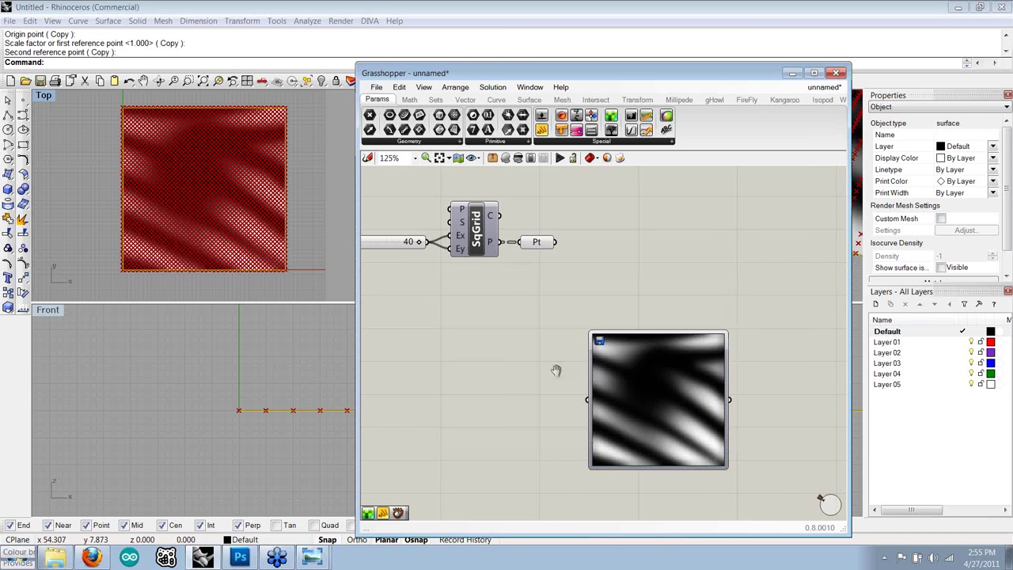
- Delete the scaled picture frame from the Top viewport
right_drag(557, 370, 537, 374)
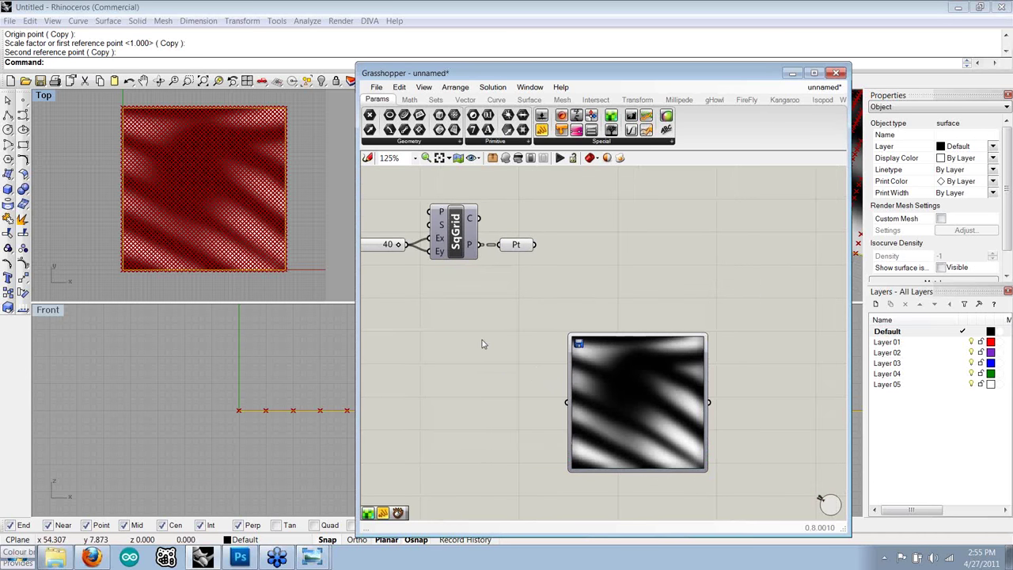
click(226, 190)
key(Delete)
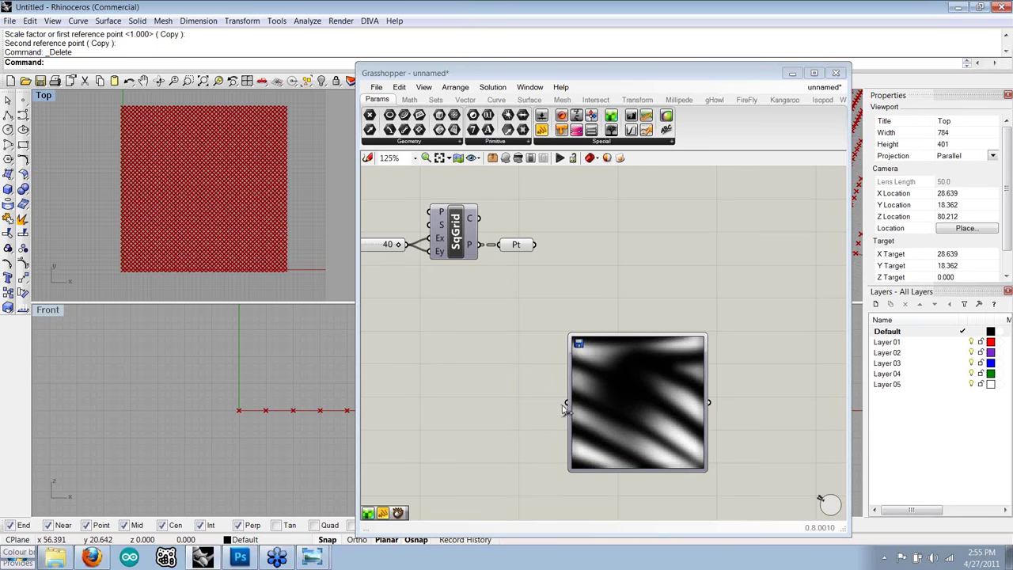
- Connect the SqGrid's P output to the Image Sampler's input and move the sampler closer to the grid components
click(479, 246)
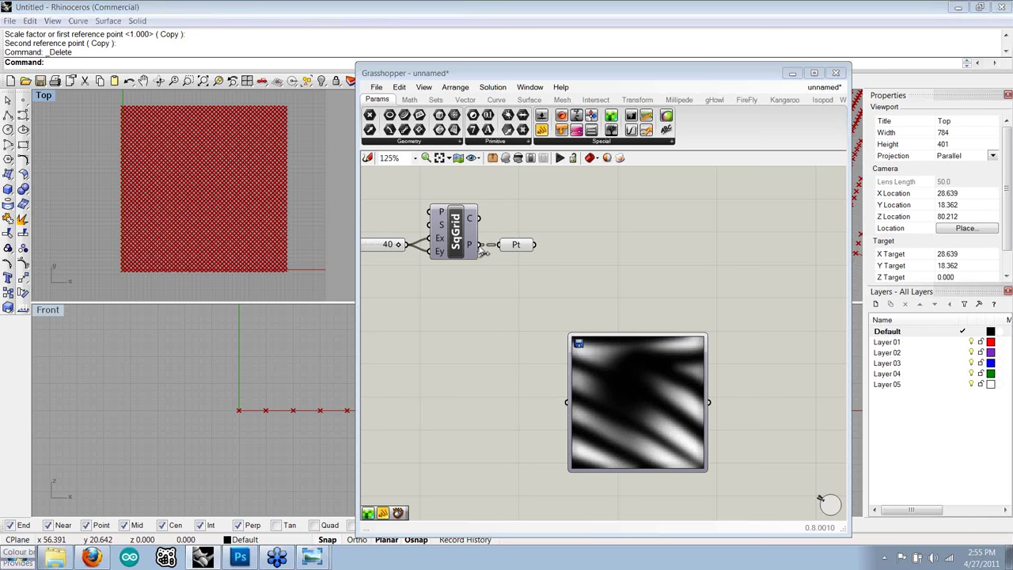
drag(482, 249, 565, 405)
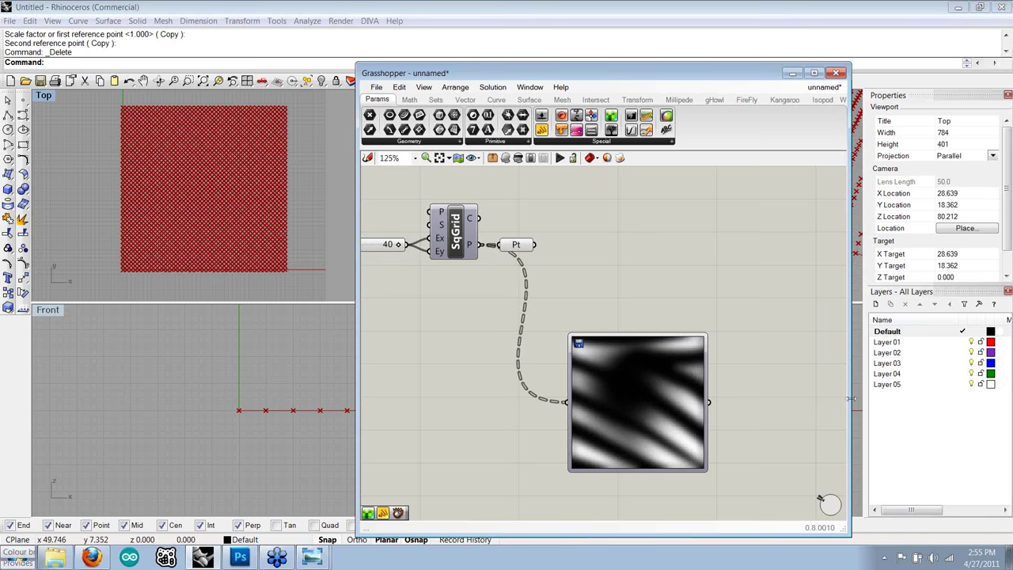
click(633, 388)
drag(633, 392, 614, 346)
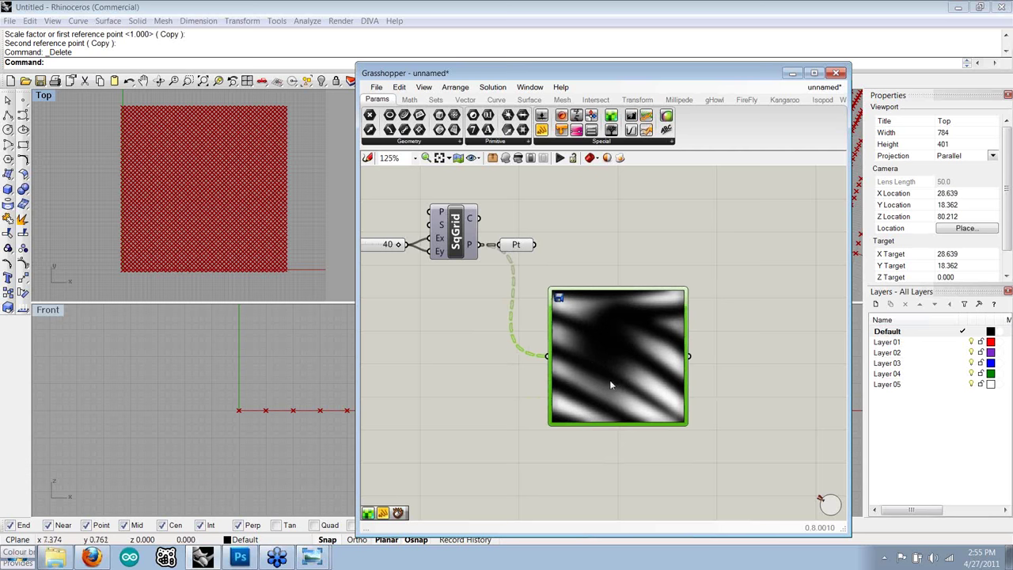
- Add a panel beside the Image Sampler, connect the sampler's output to it, and enlarge it to show more list values
right_drag(656, 379, 652, 377)
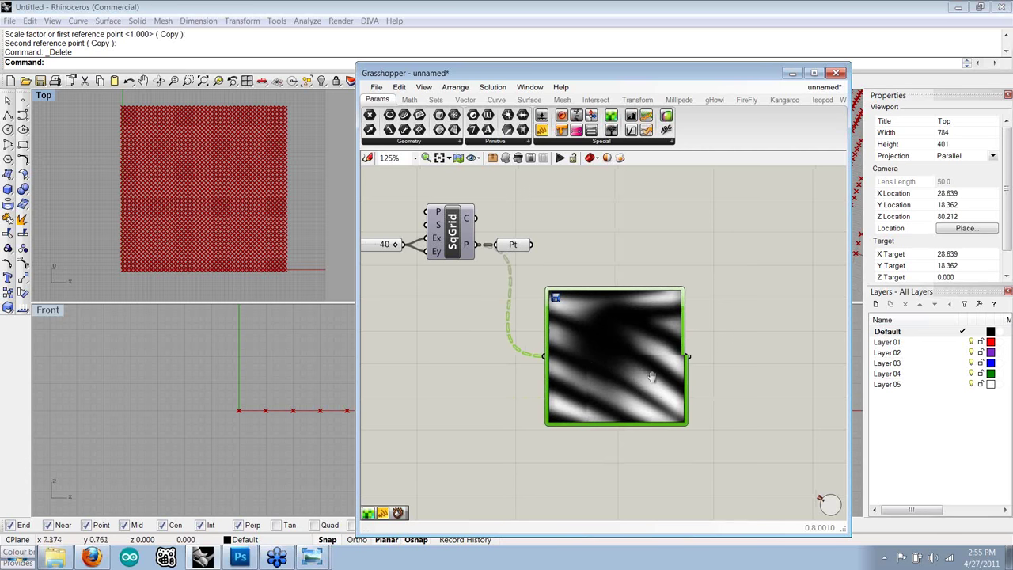
right_drag(653, 376, 637, 382)
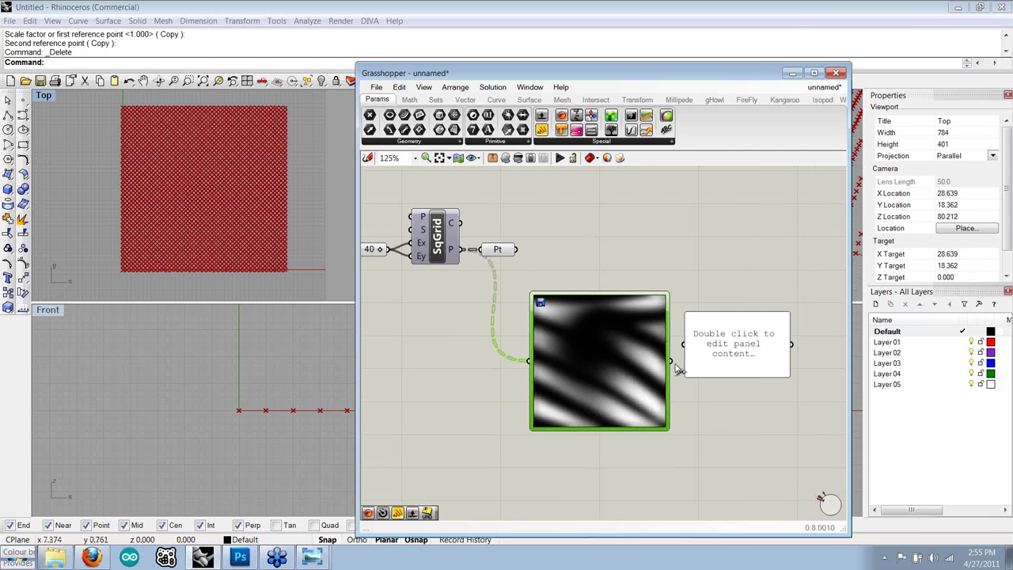
drag(672, 361, 684, 345)
drag(711, 377, 725, 410)
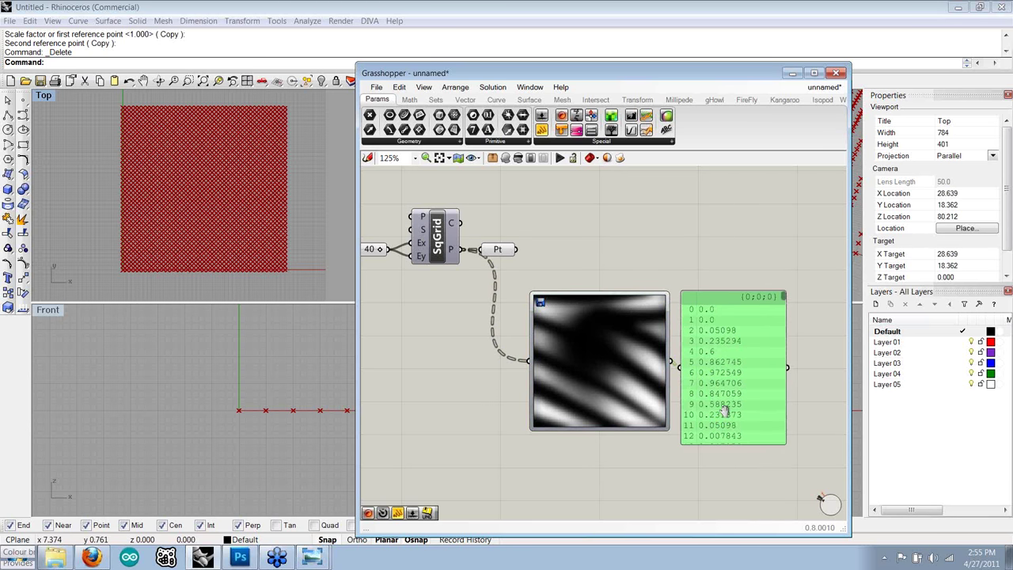
right_drag(725, 412, 702, 388)
mouse_move(762, 273)
mouse_down()
mouse_move(764, 289)
mouse_move(762, 270)
mouse_up()
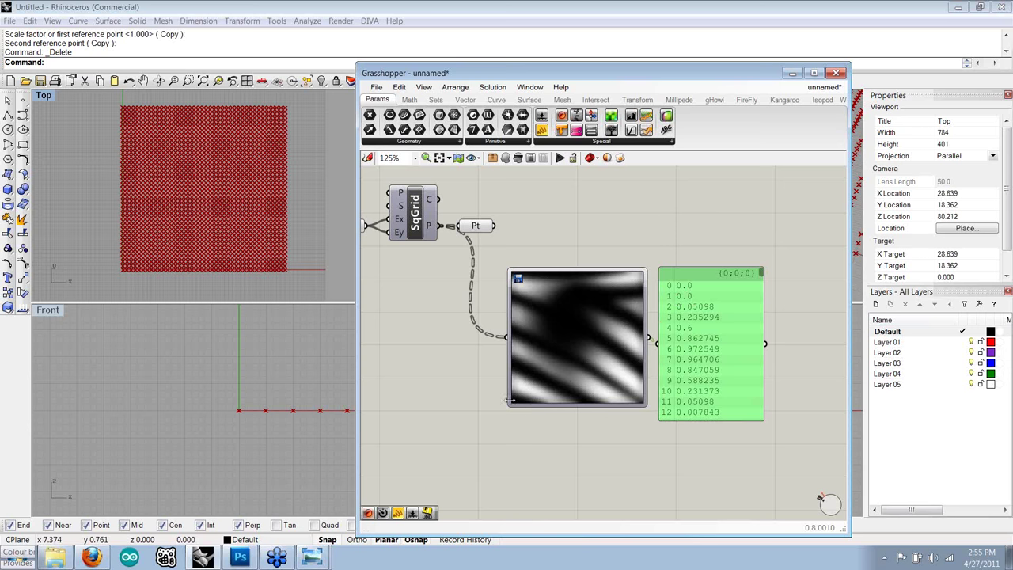
- Move the Image Sampler and panel further down the canvas, and add a Line SDL component with Pt connected to its S input
drag(707, 362, 711, 361)
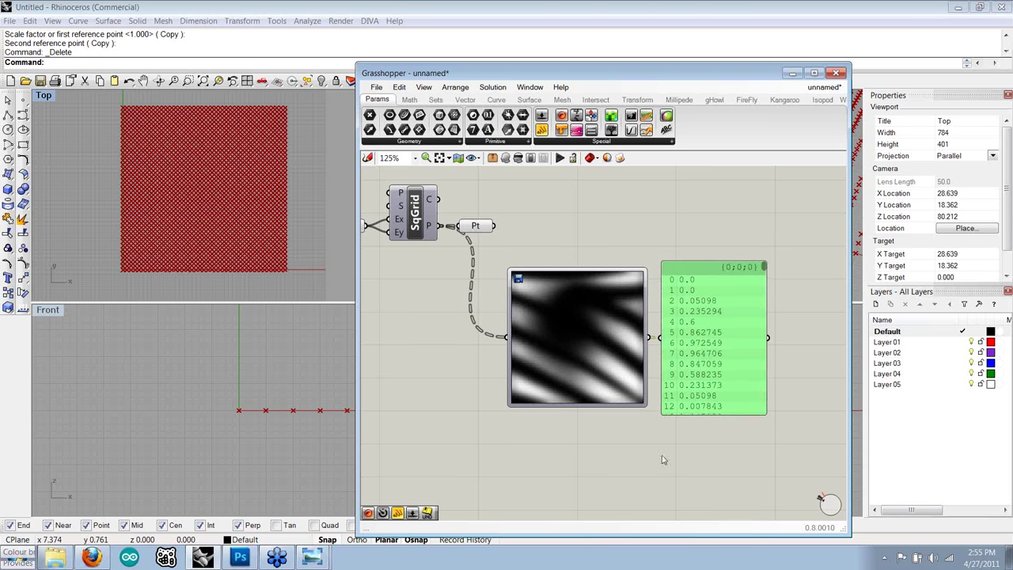
drag(701, 469, 581, 387)
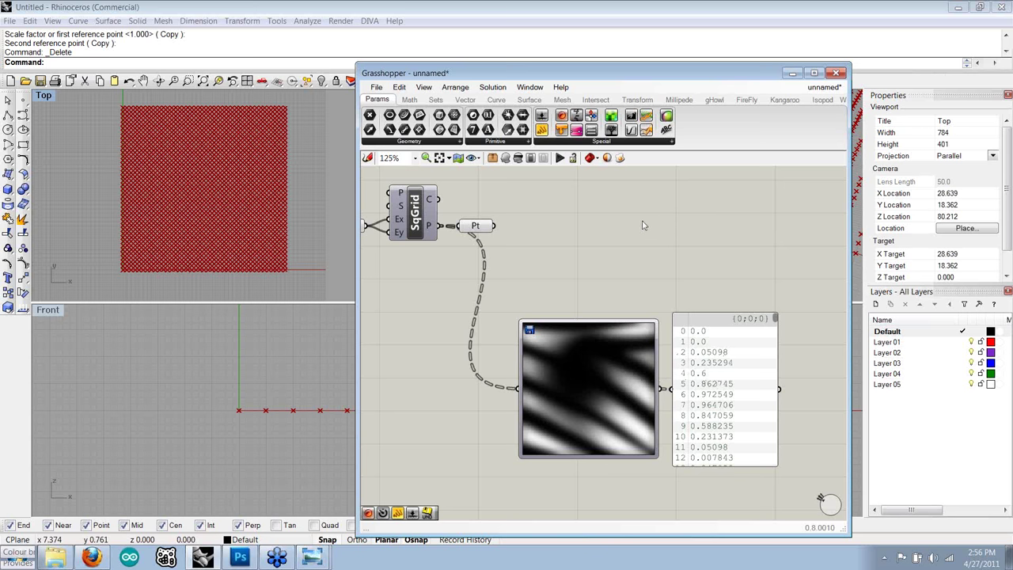
click(496, 100)
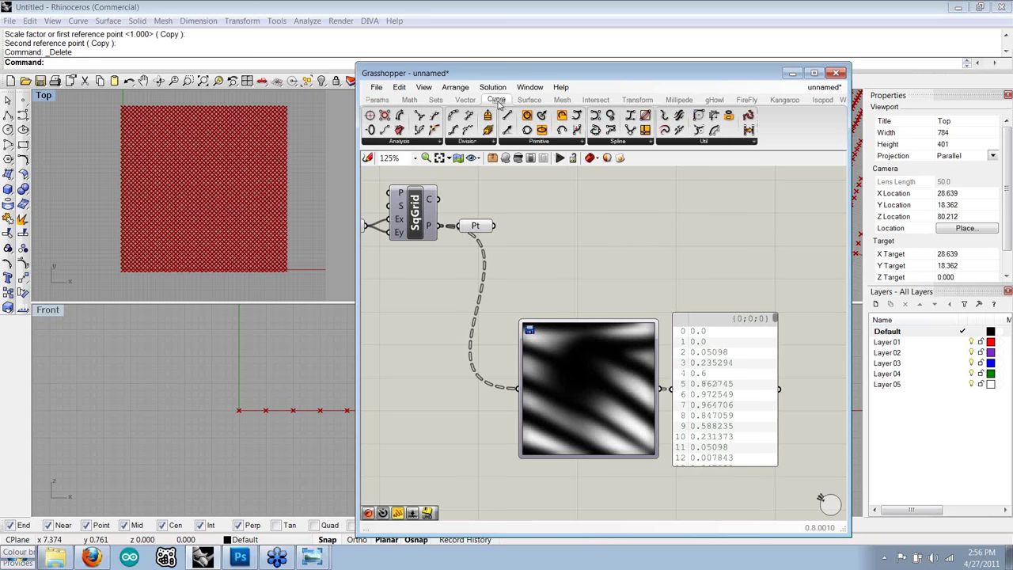
click(538, 142)
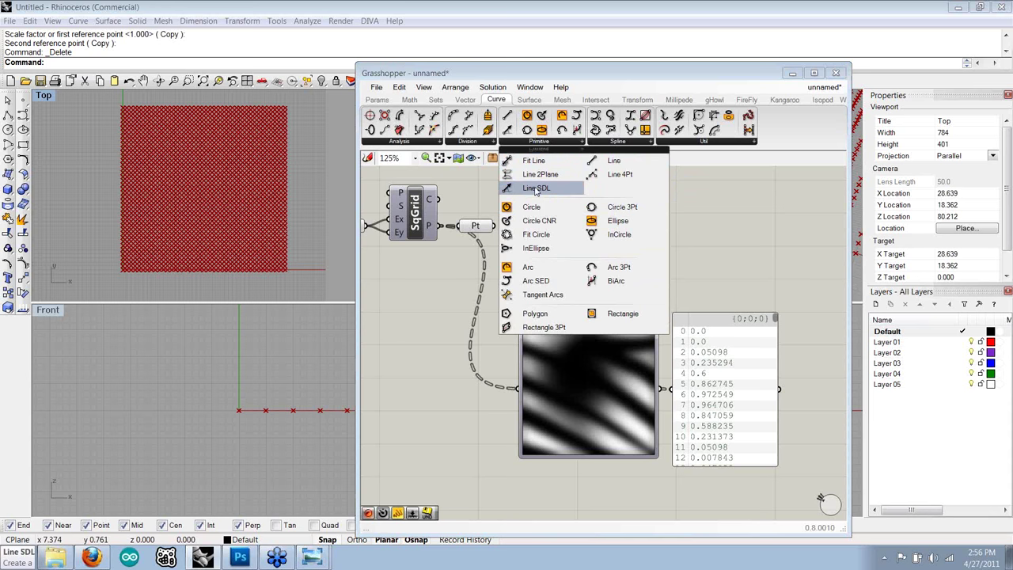
drag(536, 190, 643, 237)
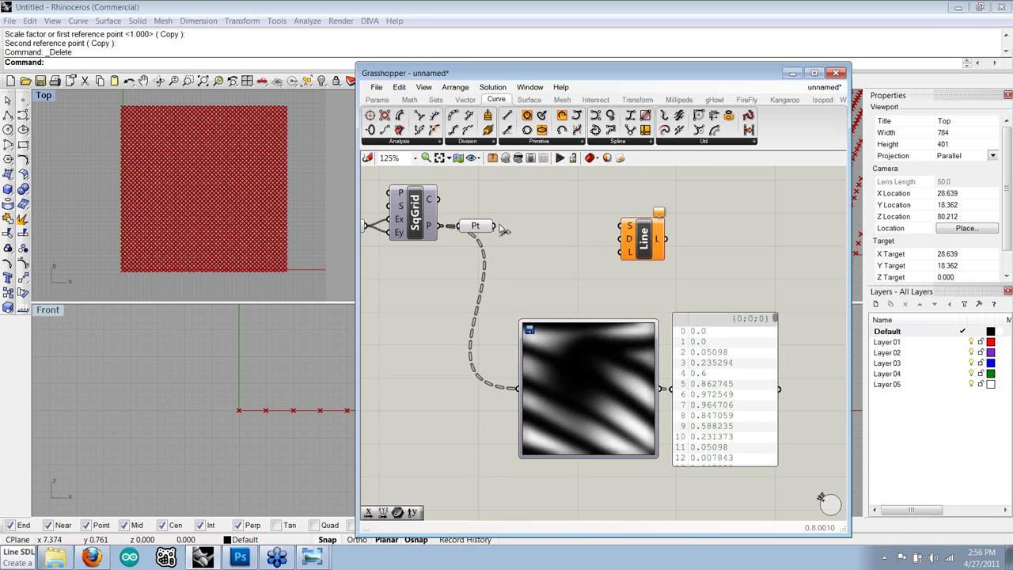
drag(495, 225, 647, 244)
click(602, 273)
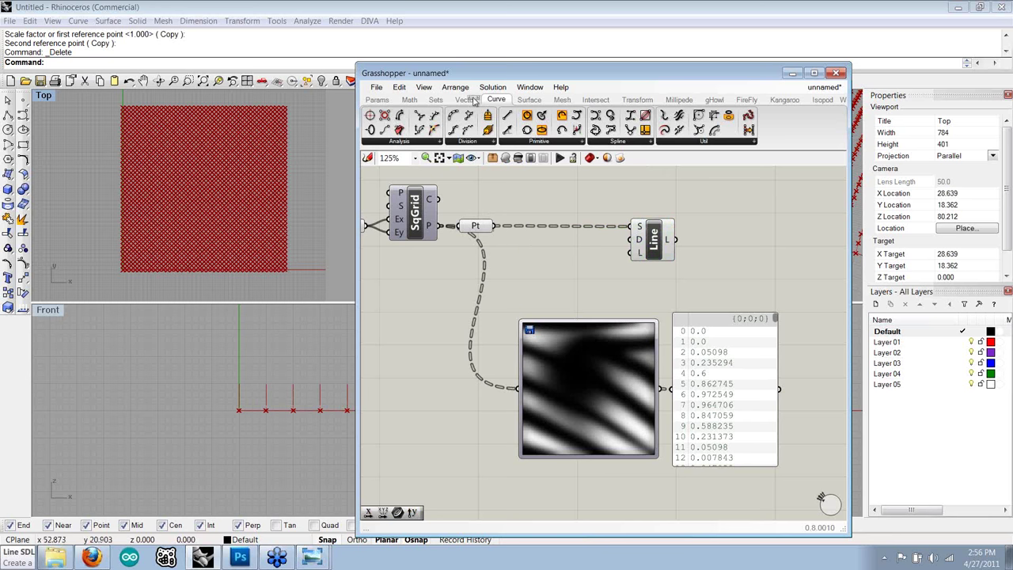
- Add a Unit X vector component beside the Line component and connect its V output to the Line's D input
click(467, 100)
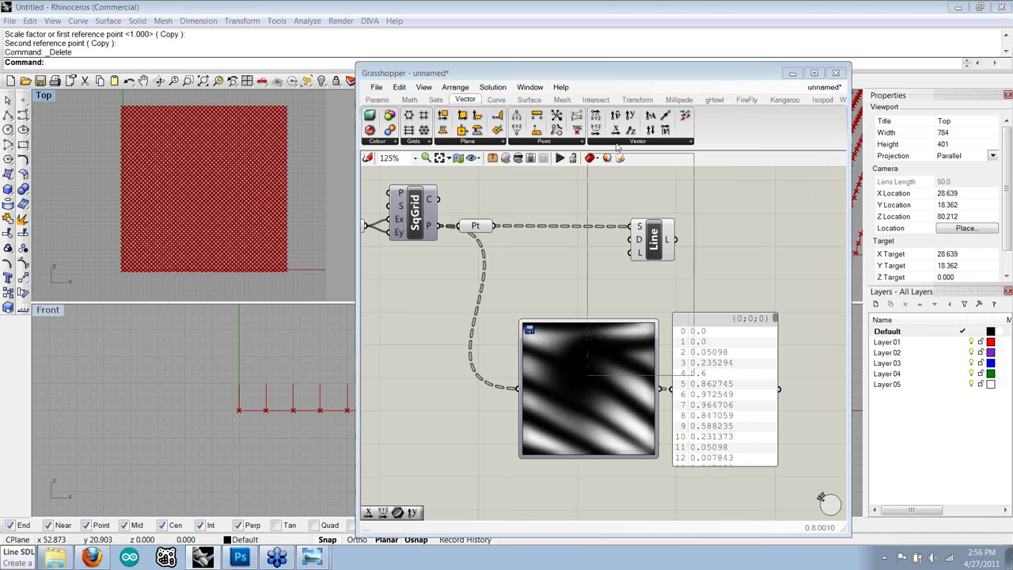
click(619, 143)
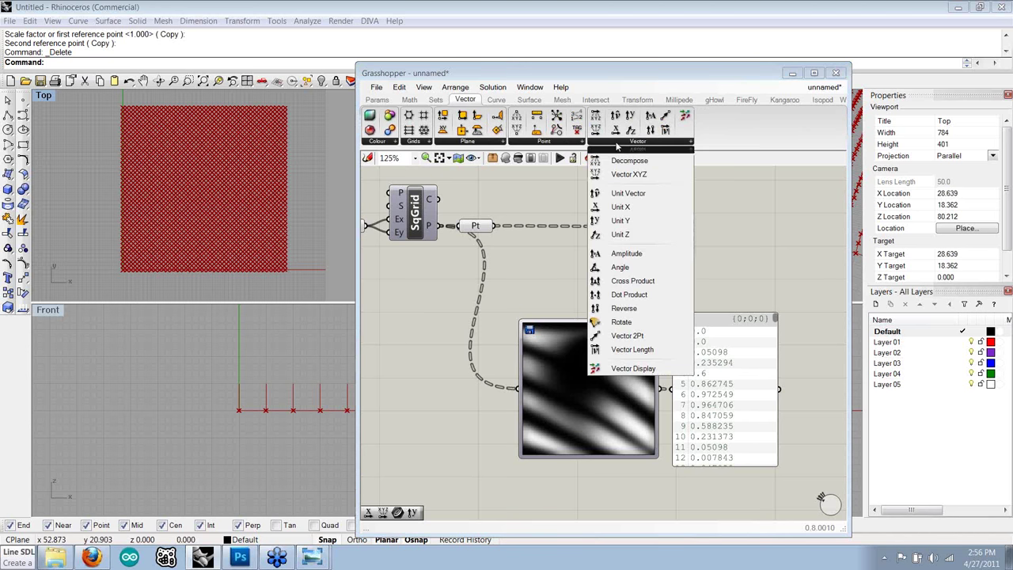
click(629, 207)
click(578, 242)
mouse_move(600, 243)
mouse_down()
mouse_move(632, 243)
mouse_move(590, 241)
mouse_up()
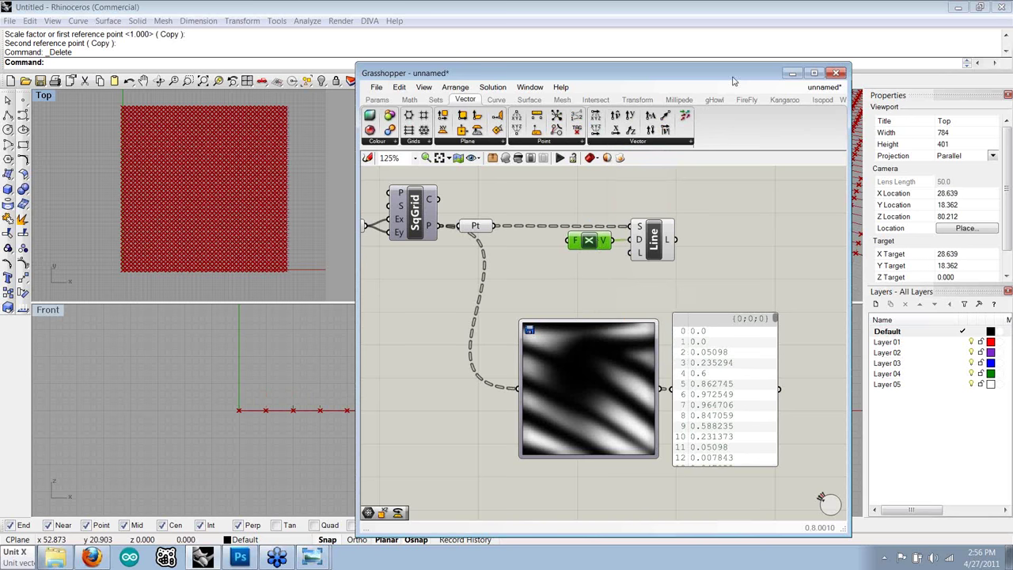
- Move the Grasshopper window off the Perspective viewport and examine the X-direction lines drawn from the grid points
drag(733, 79, 478, 72)
right_drag(386, 247, 487, 269)
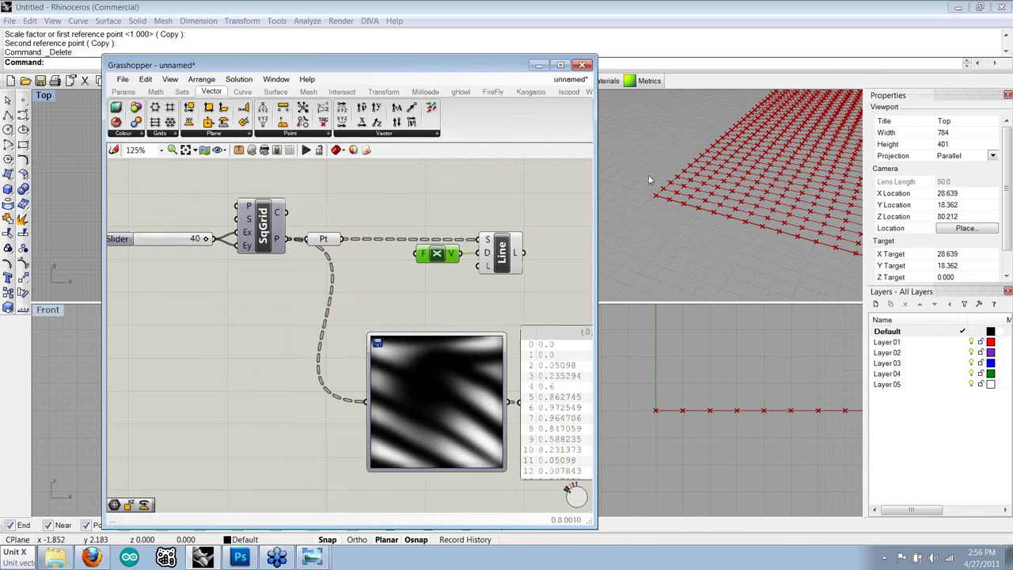
right_drag(649, 176, 679, 215)
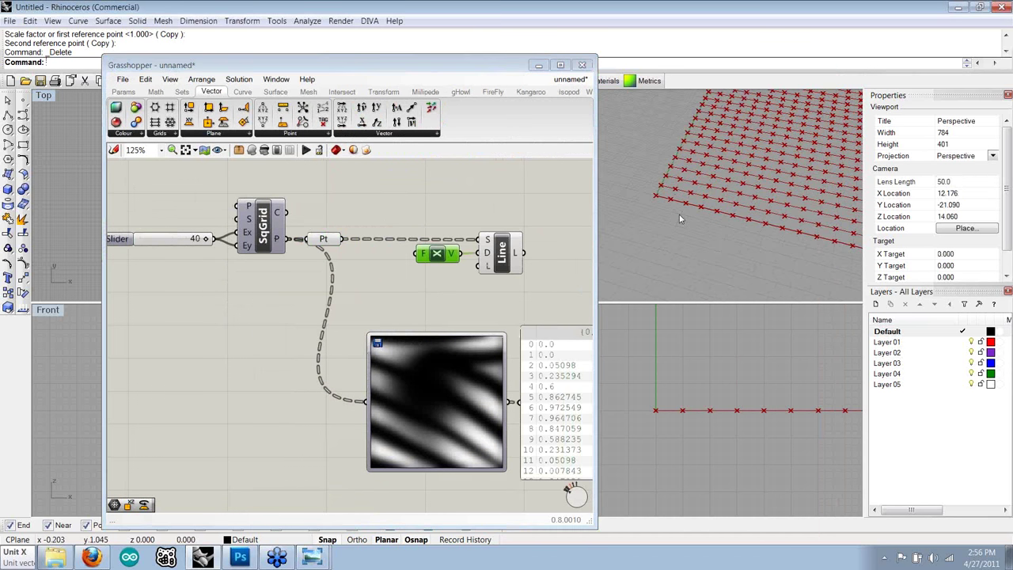
scroll(676, 210, up, 8)
click(496, 251)
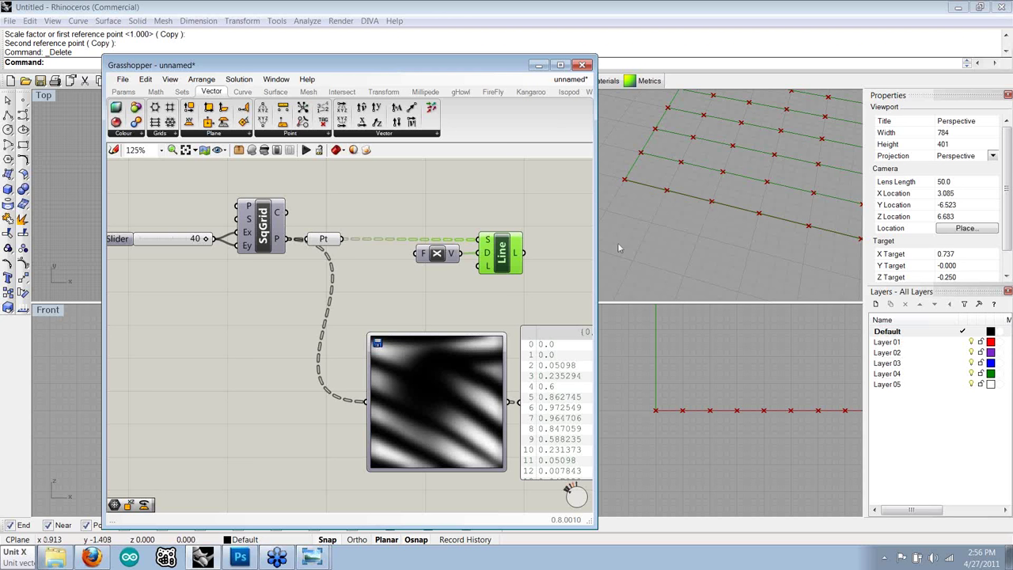
drag(437, 257, 445, 261)
click(437, 220)
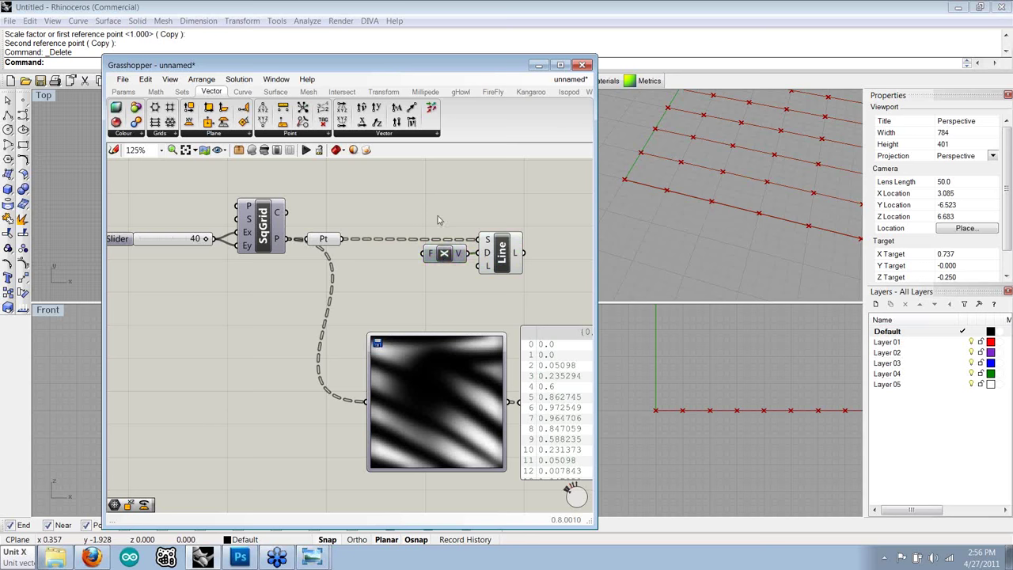
right_drag(466, 204, 405, 215)
scroll(405, 215, down, 1)
right_drag(738, 216, 708, 221)
scroll(709, 222, down, 3)
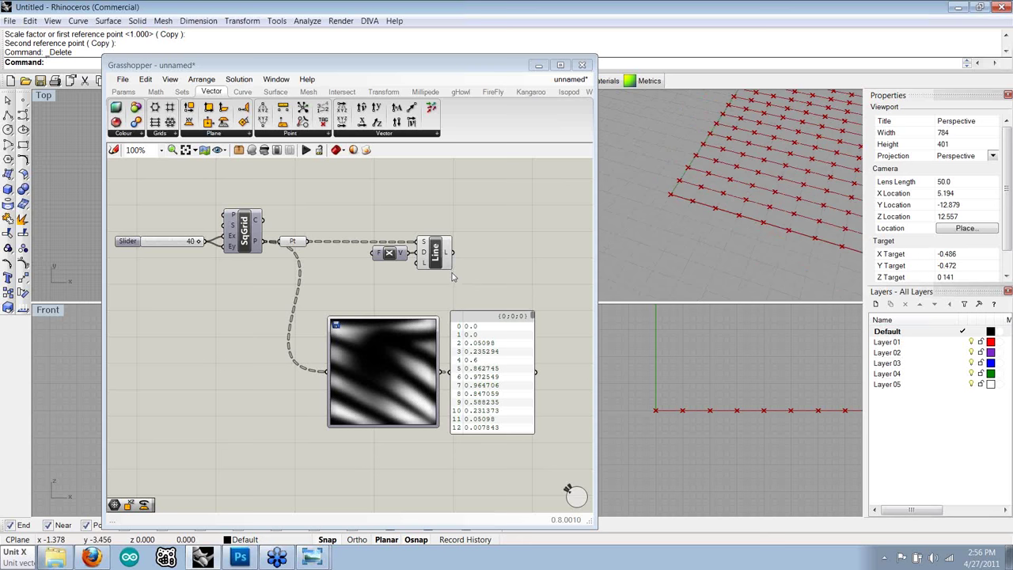
- Add a Rotate component after the Line component and connect the Line's L output to its G input
right_drag(460, 262, 451, 267)
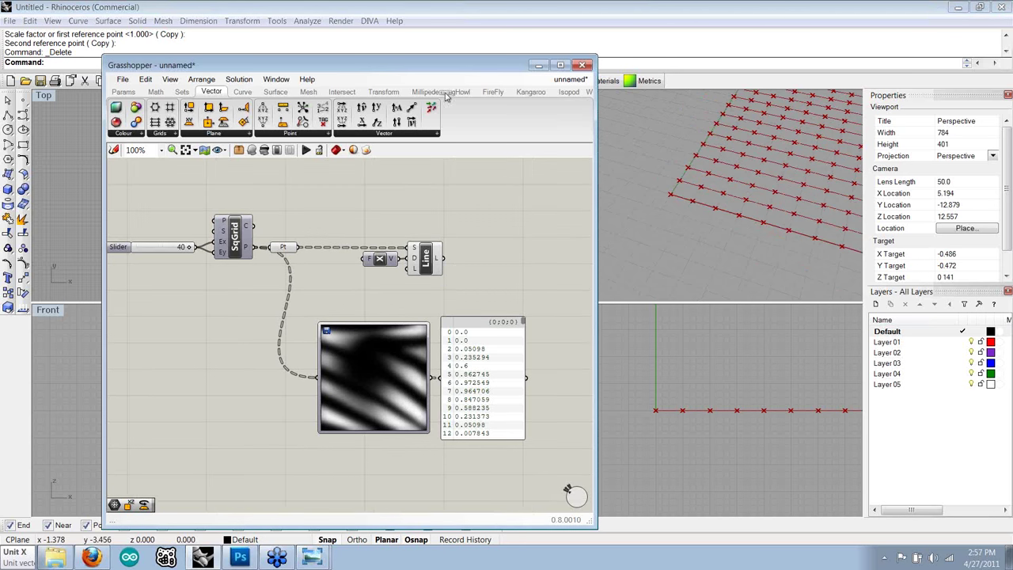
click(383, 91)
click(191, 134)
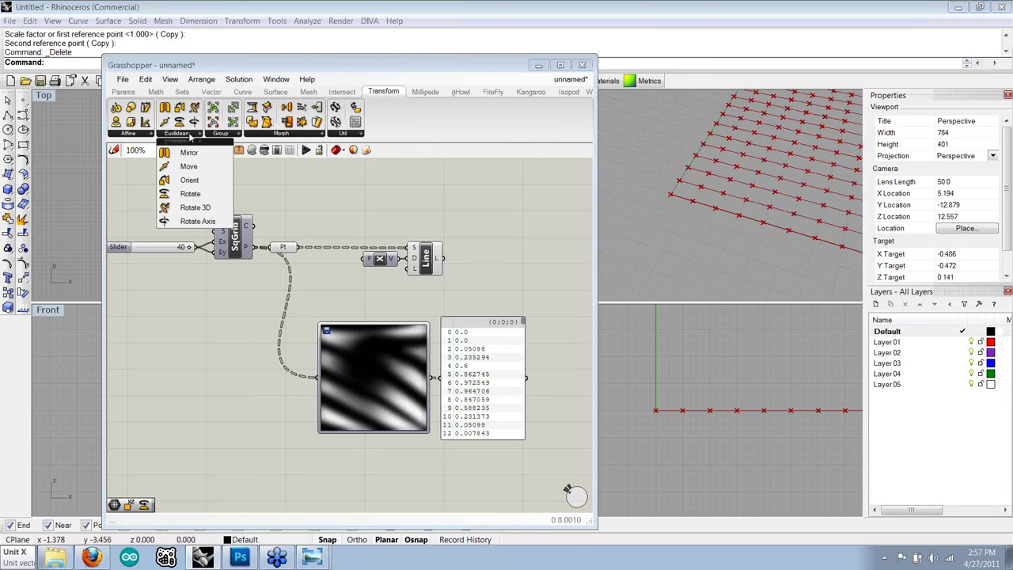
drag(227, 196, 500, 254)
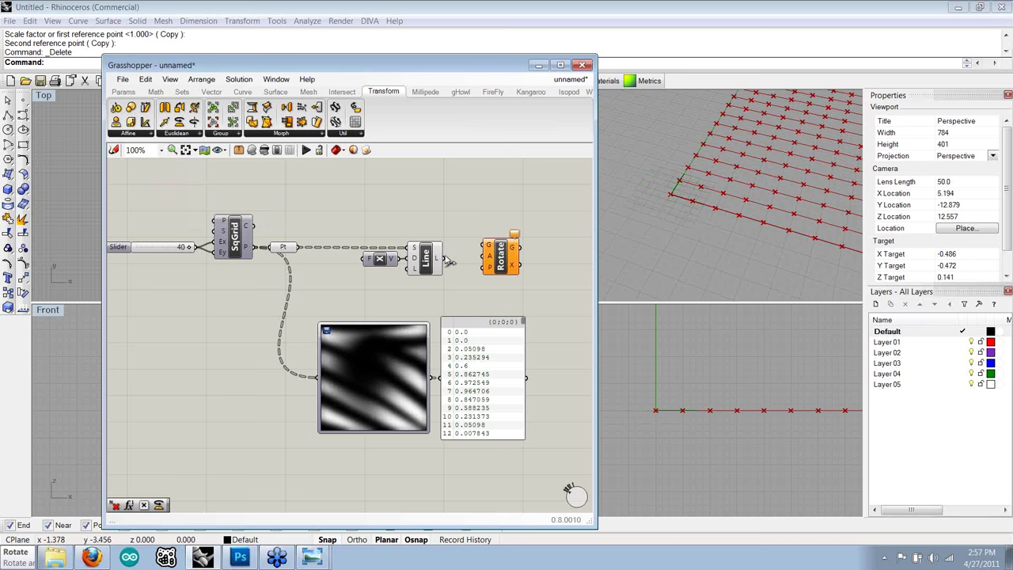
scroll(448, 261, up, 1)
drag(444, 260, 492, 242)
right_drag(500, 252, 448, 254)
drag(468, 260, 482, 277)
click(521, 302)
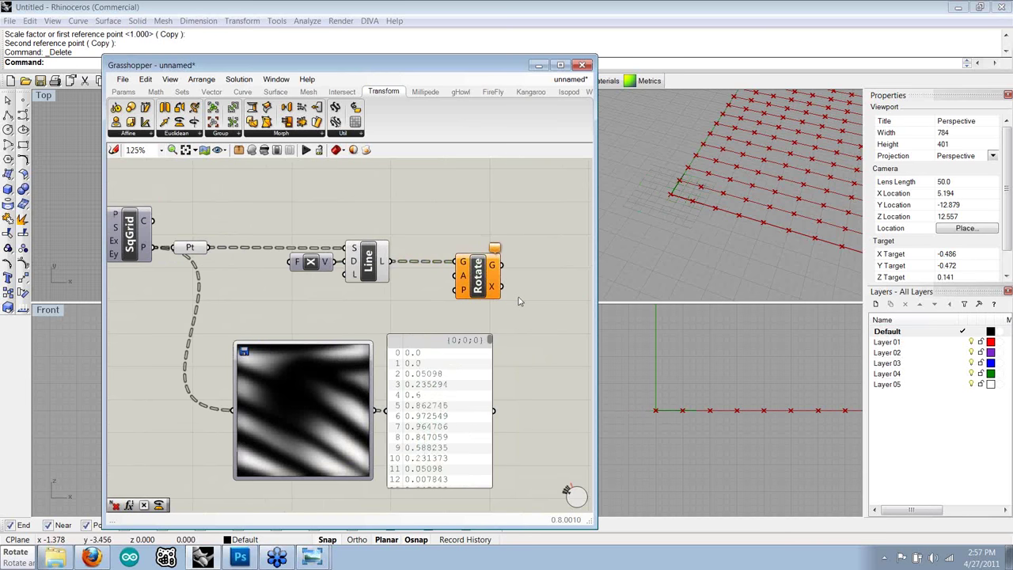
- Move the Image Sampler and its values panel together further below the Line and Rotate components
right_drag(521, 306, 521, 303)
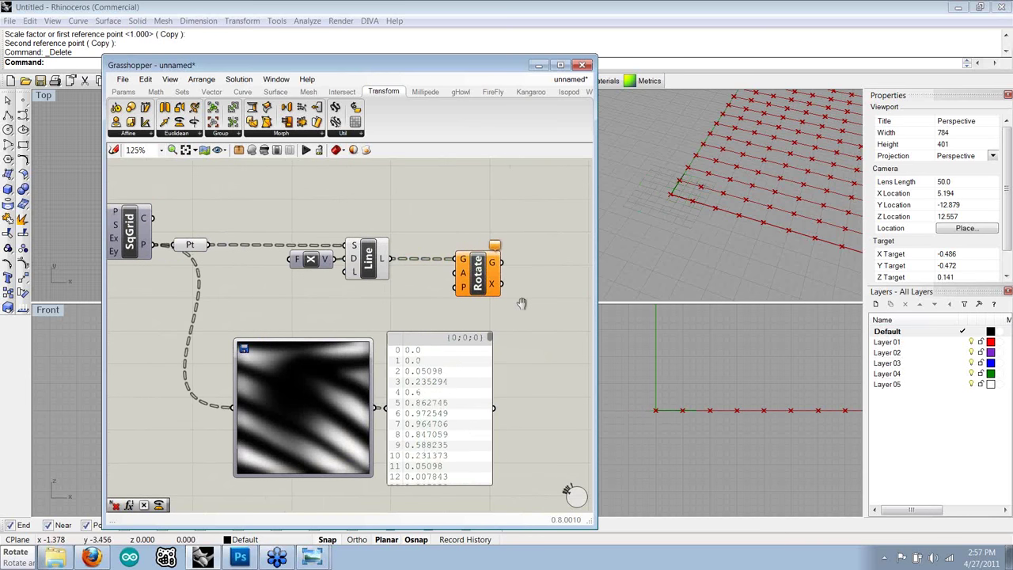
scroll(488, 332, down, 1)
drag(488, 331, 355, 361)
drag(356, 361, 359, 409)
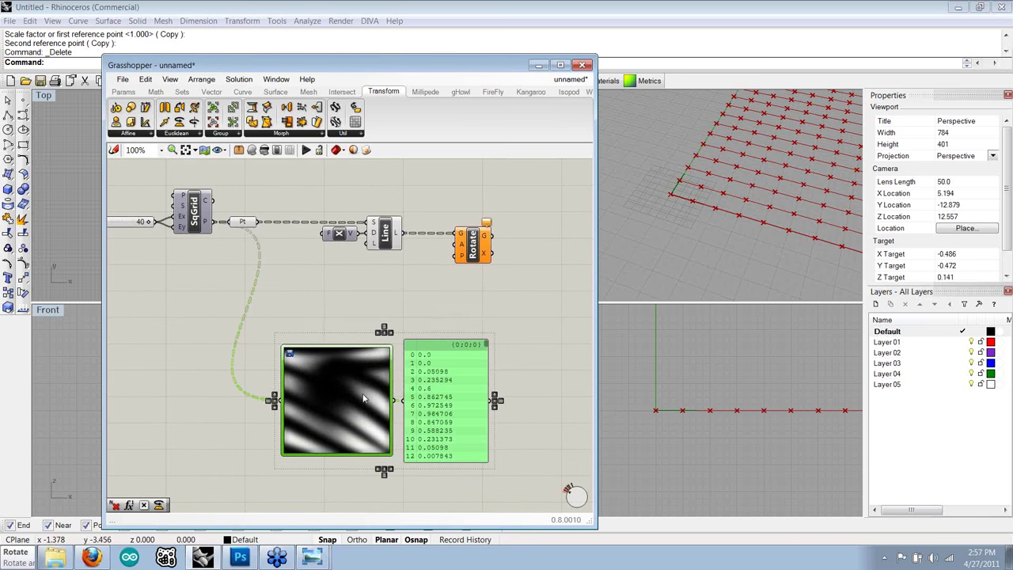
click(419, 299)
right_drag(419, 298, 374, 307)
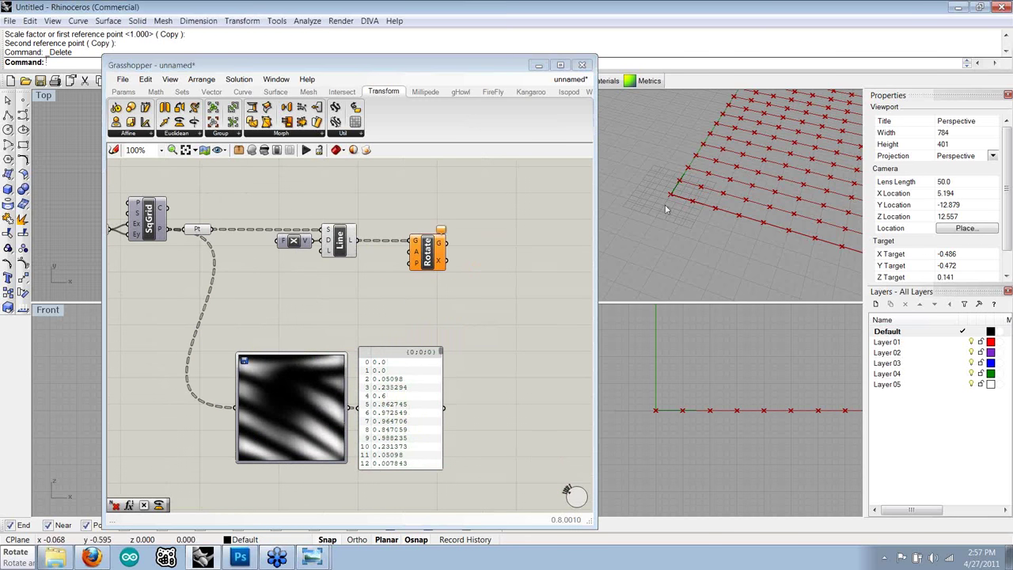
- Add an XZ Plane component below the Line component and check its plane preview in the Perspective viewport
scroll(664, 205, up, 3)
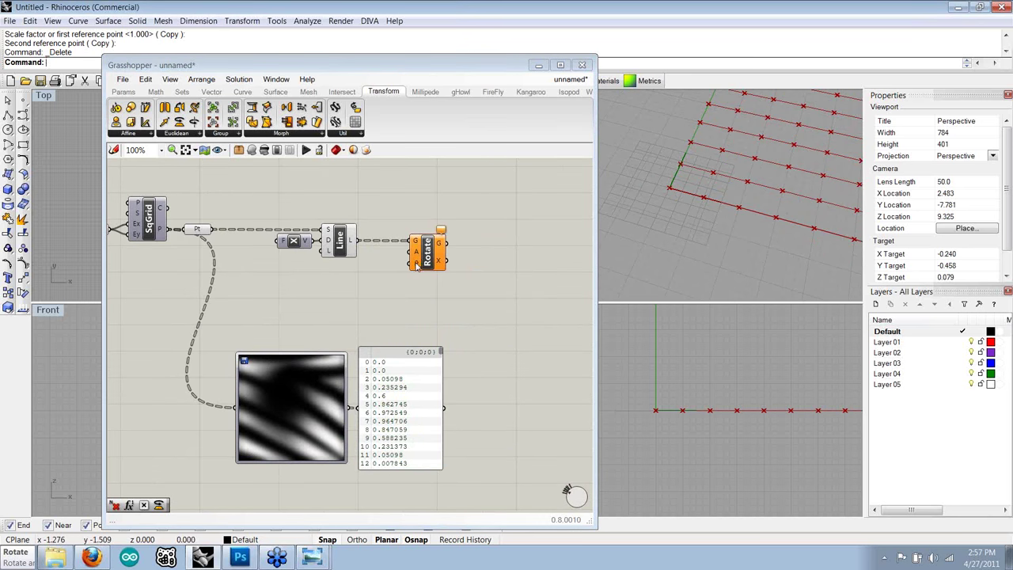
mouse_move(416, 266)
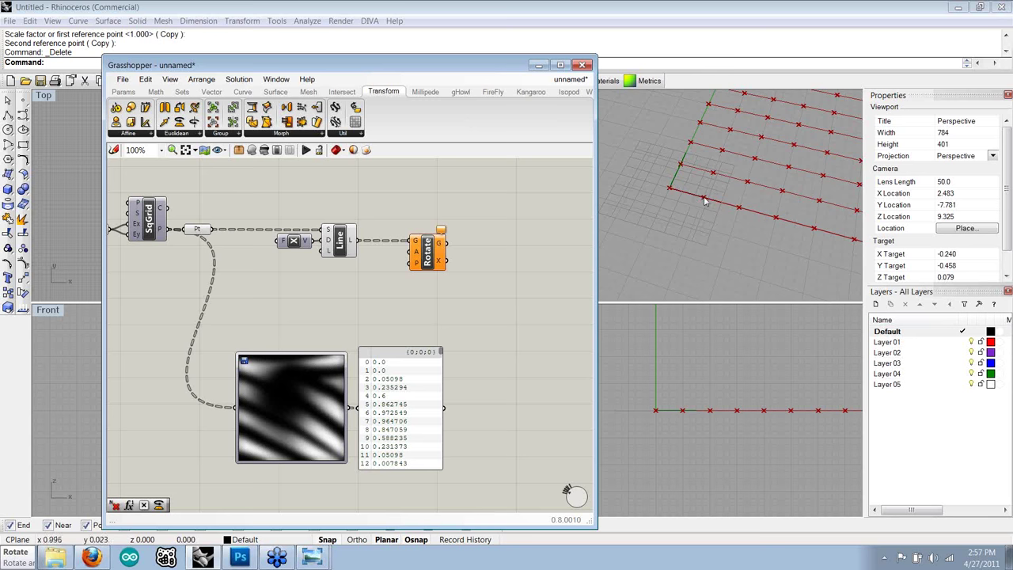
right_drag(470, 258, 472, 273)
scroll(702, 183, down, 2)
right_drag(716, 237, 690, 205)
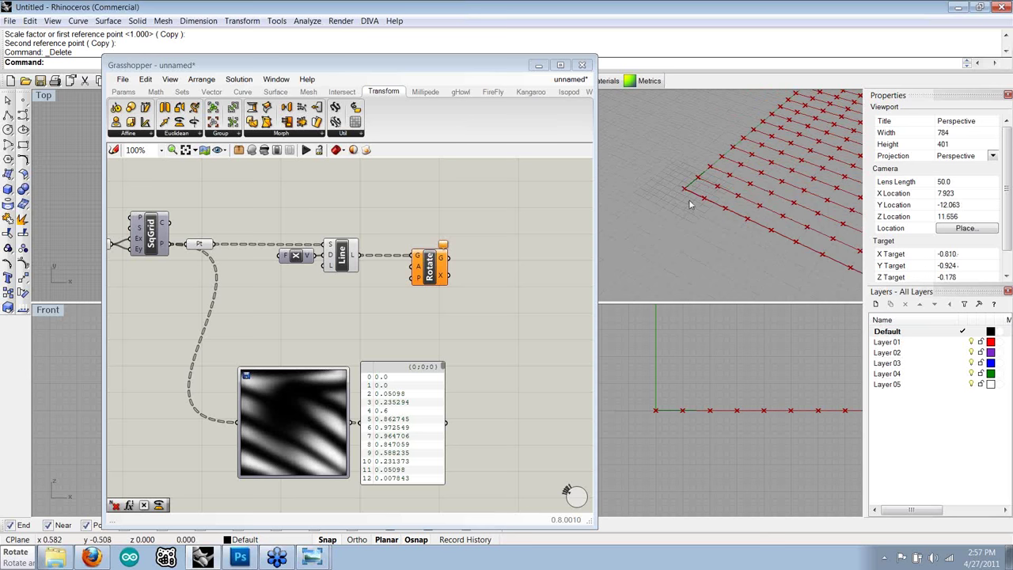
click(209, 91)
click(209, 91)
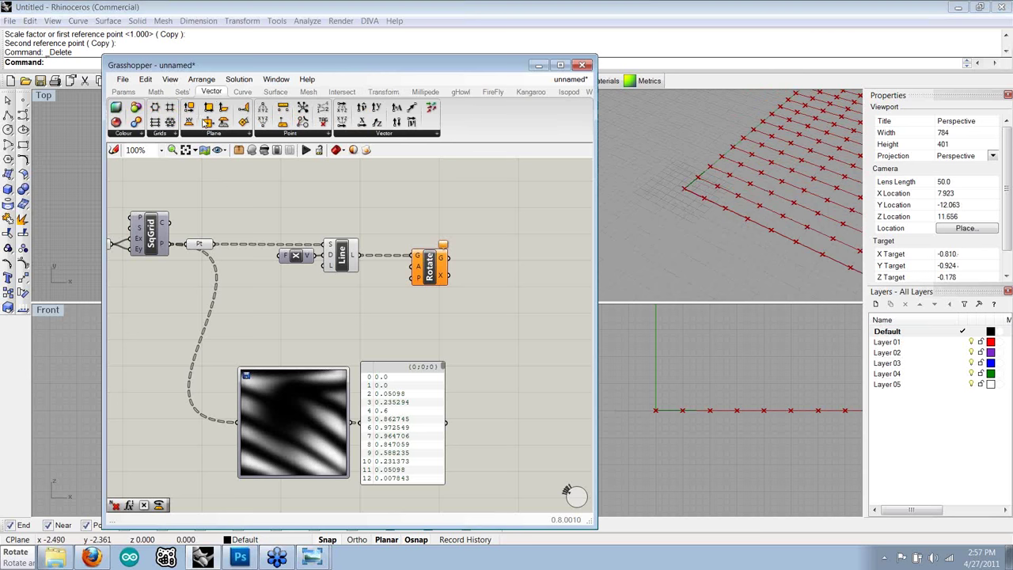
click(206, 135)
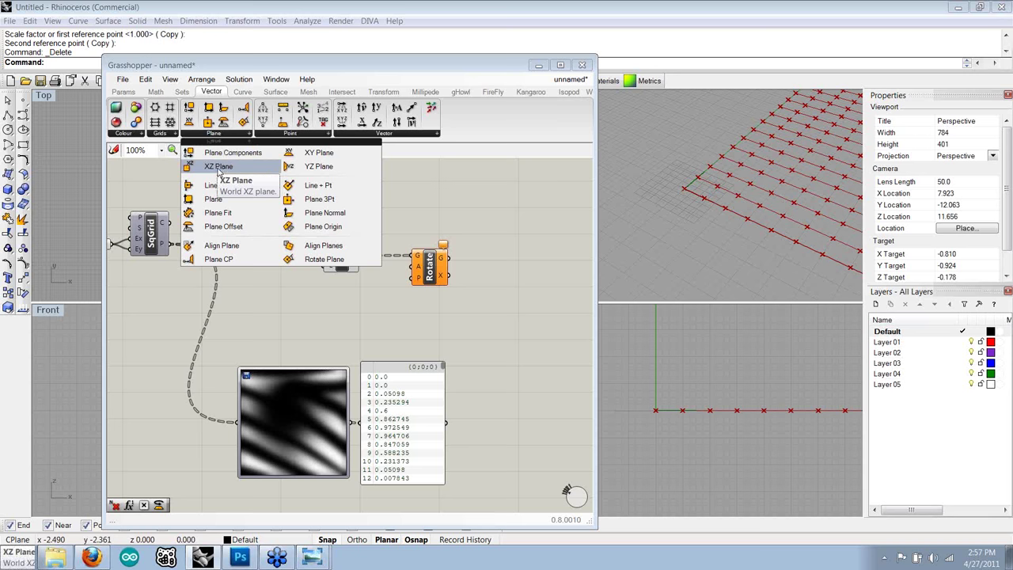
click(220, 168)
click(339, 299)
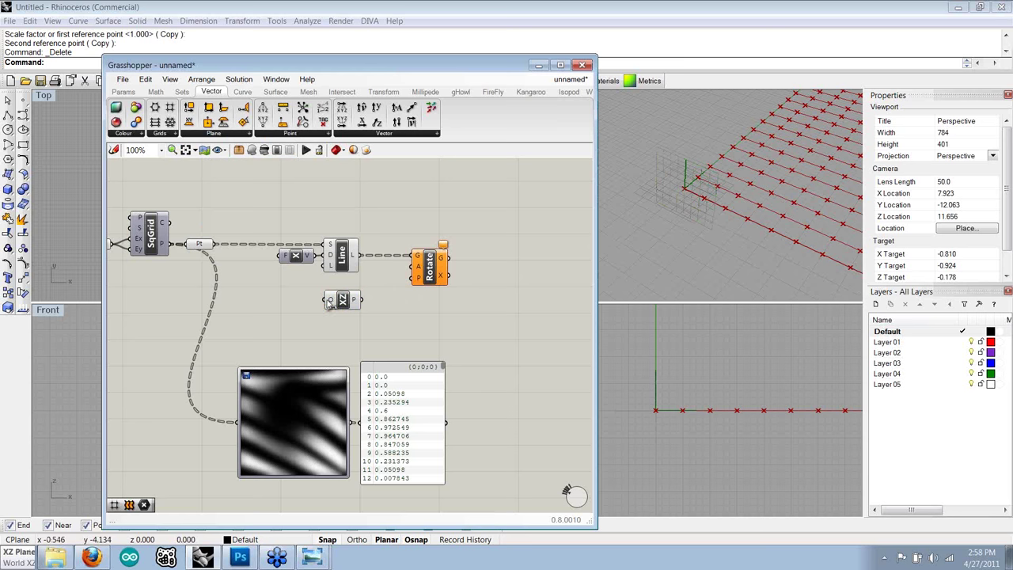
click(342, 301)
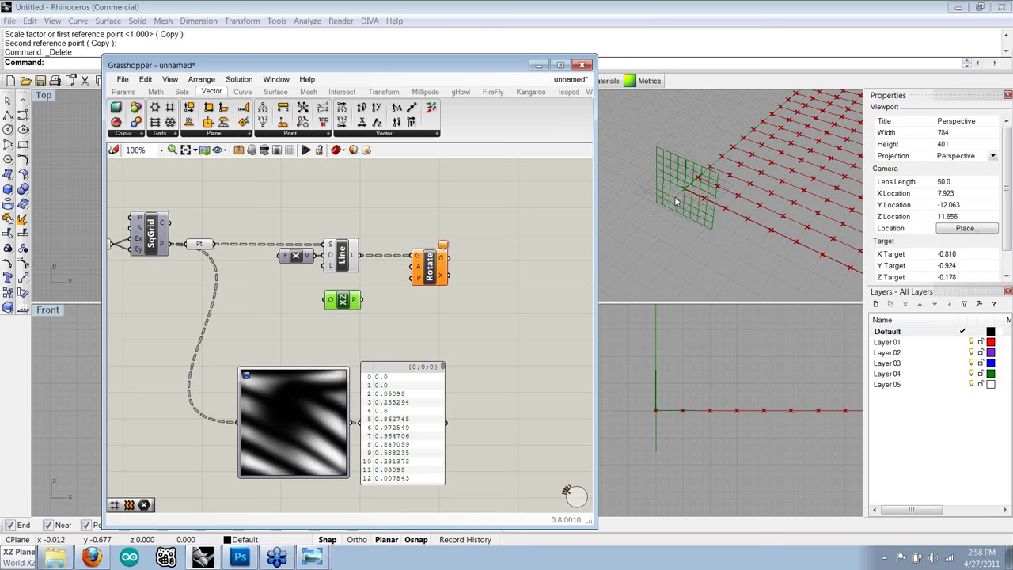
click(456, 313)
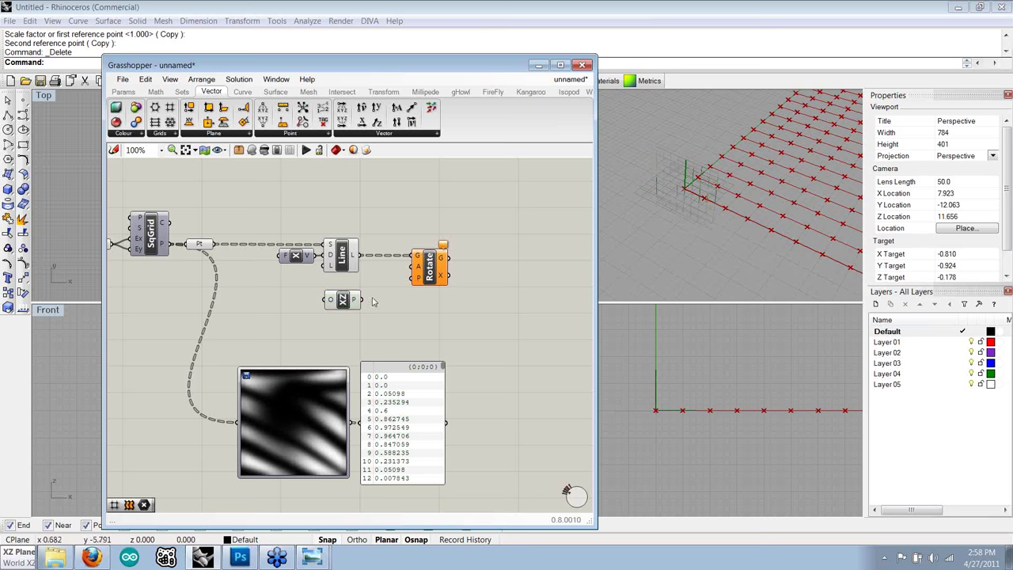
- Connect Pt to the XZ Plane's O input and the XZ Plane's P output to the Rotate component's P input
drag(342, 304, 344, 300)
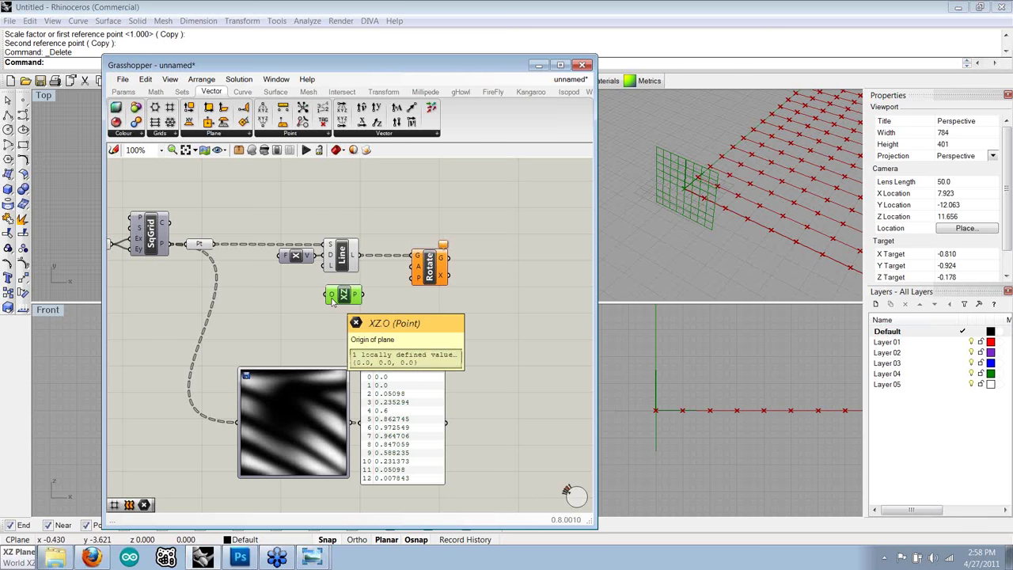
drag(212, 244, 341, 291)
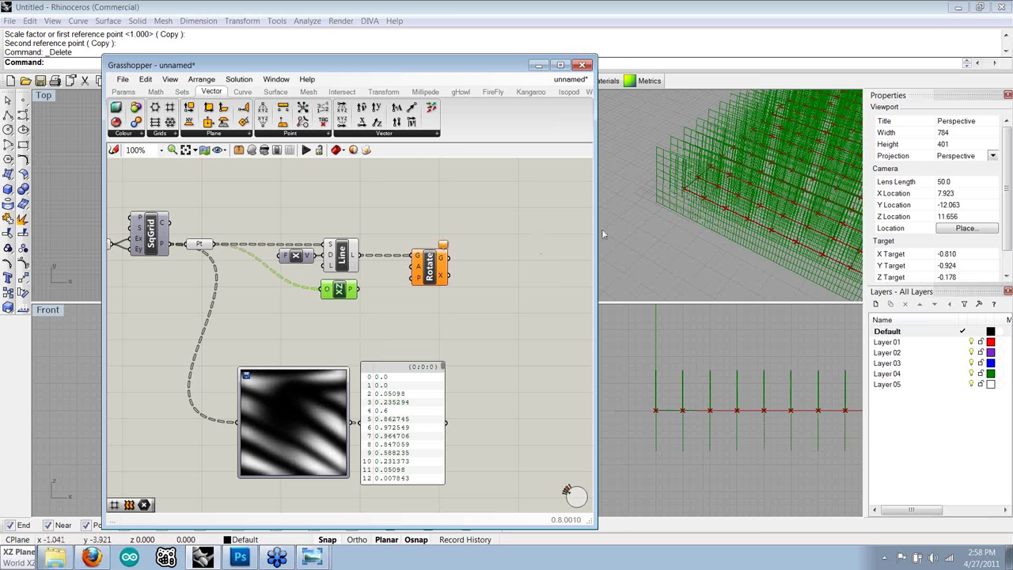
drag(360, 290, 418, 286)
- Turn off the XZ Plane component's preview and move the values panel further away from the Image Sampler
click(770, 214)
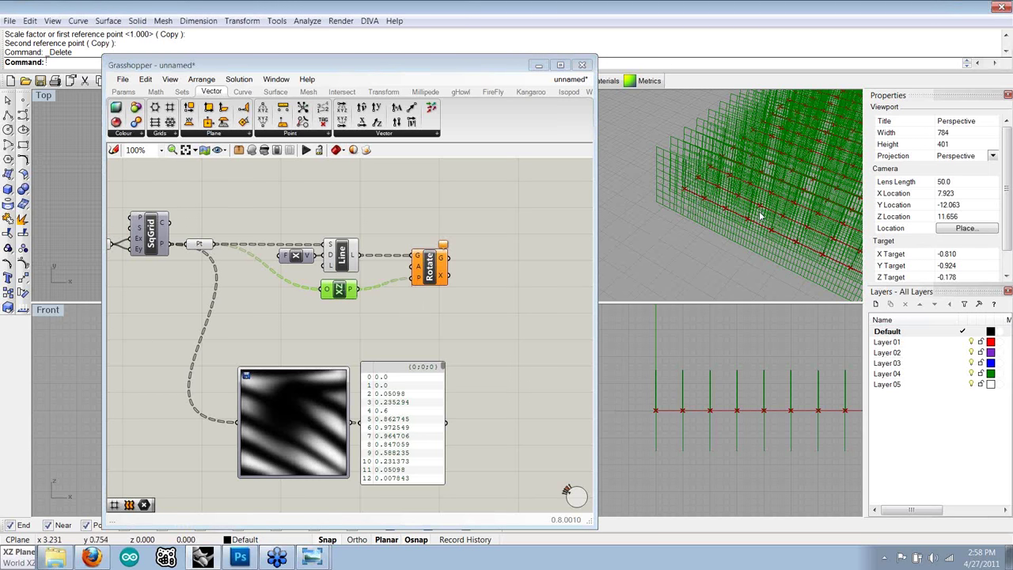
scroll(715, 220, down, 5)
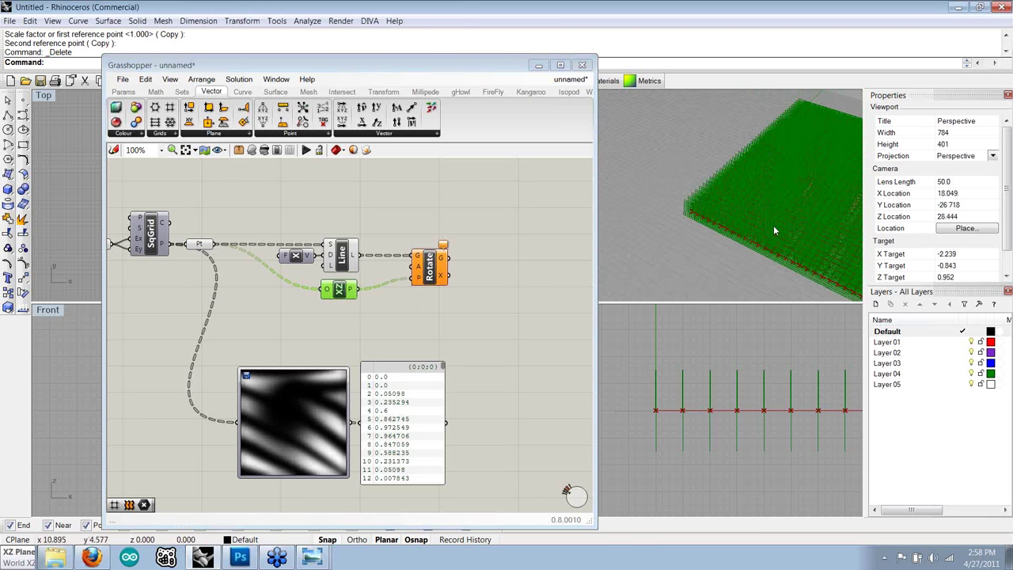
scroll(774, 225, up, 7)
shift+right_drag(736, 225, 999, 254)
right_click(340, 289)
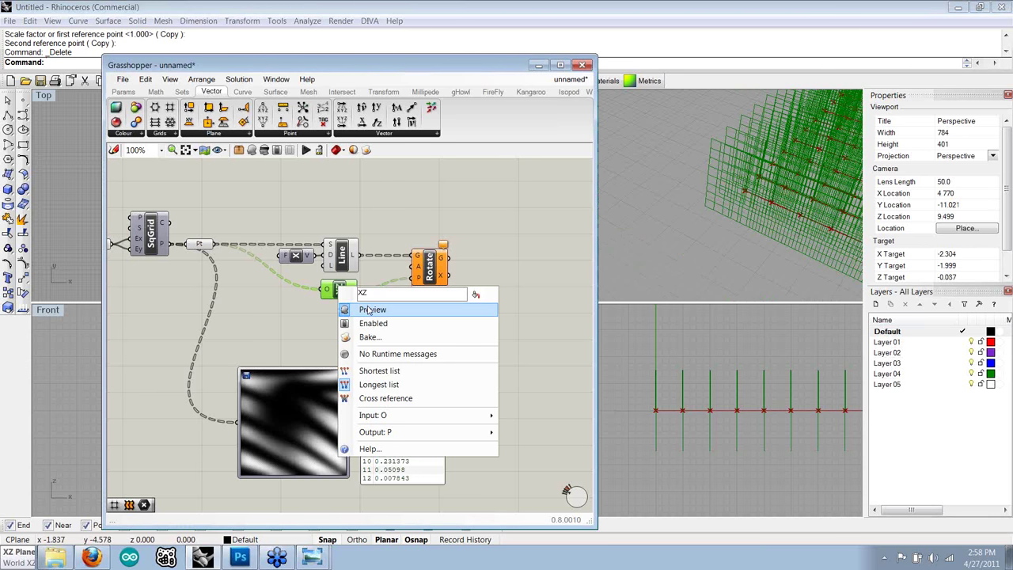
click(369, 310)
right_drag(390, 344, 353, 327)
drag(369, 353, 390, 353)
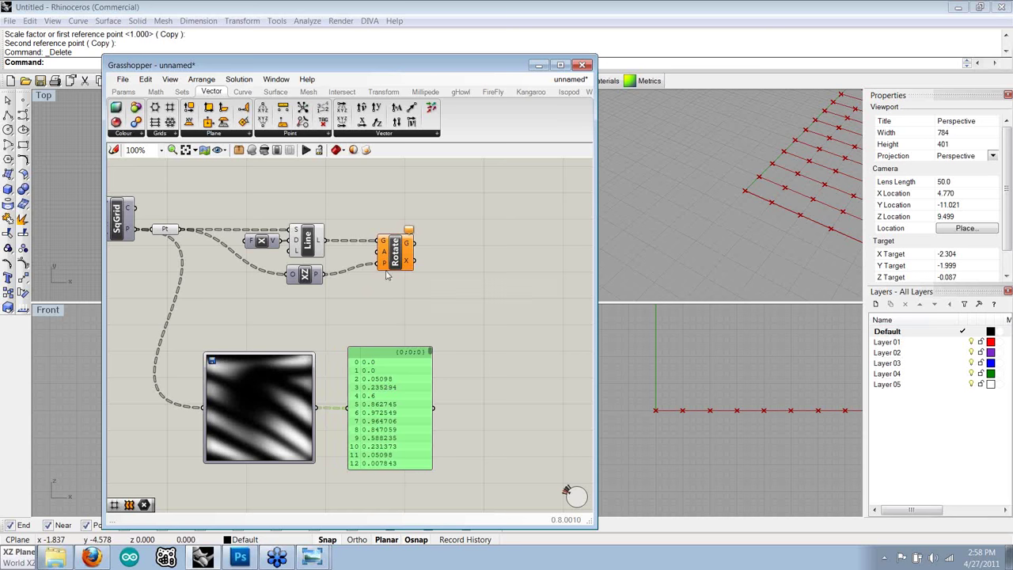
- Add a Multiplication component above the values panel and connect the Image Sampler's output to its A input
drag(383, 380, 386, 380)
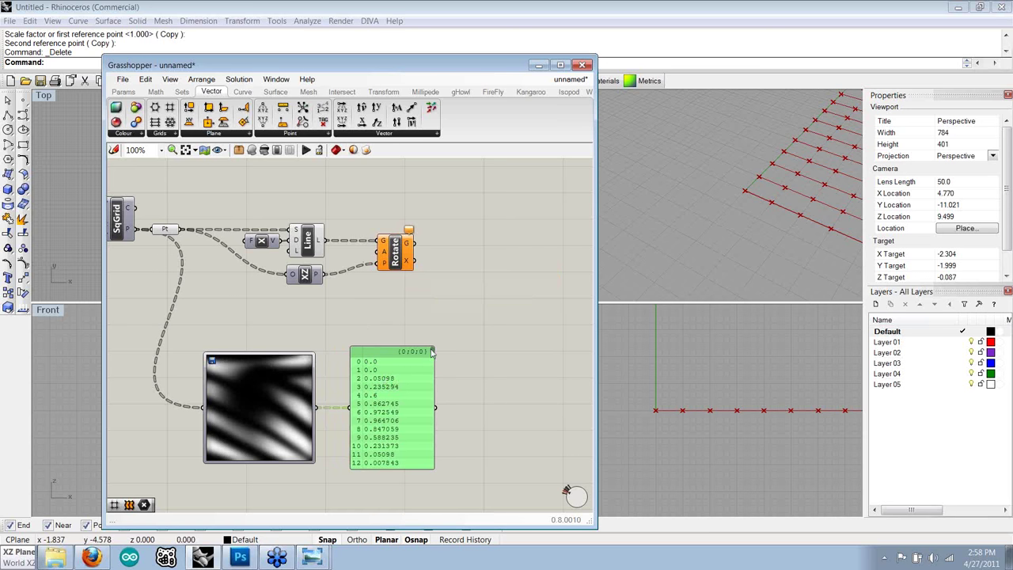
mouse_move(433, 353)
mouse_down()
mouse_move(432, 434)
mouse_move(436, 347)
mouse_up()
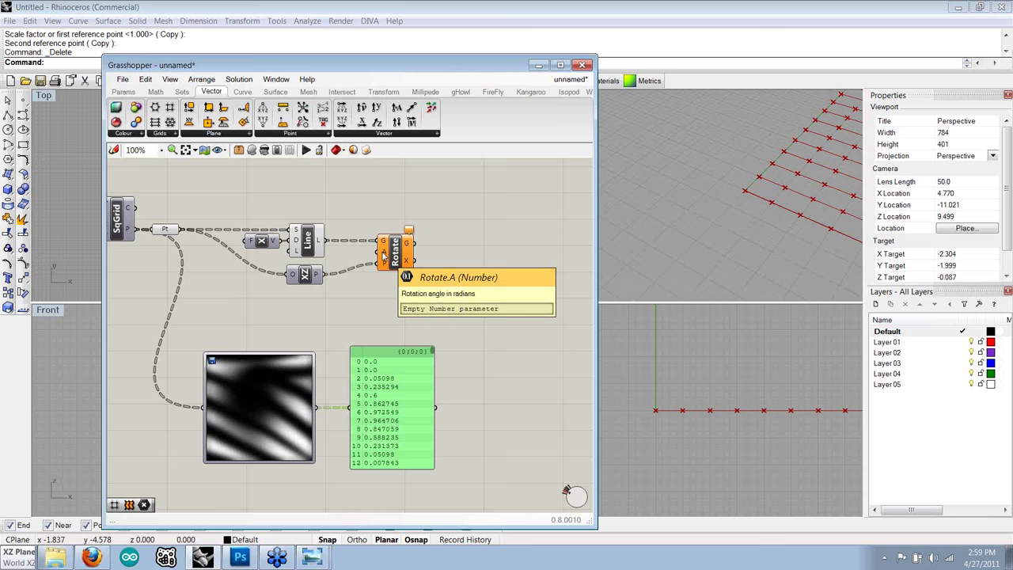
click(156, 92)
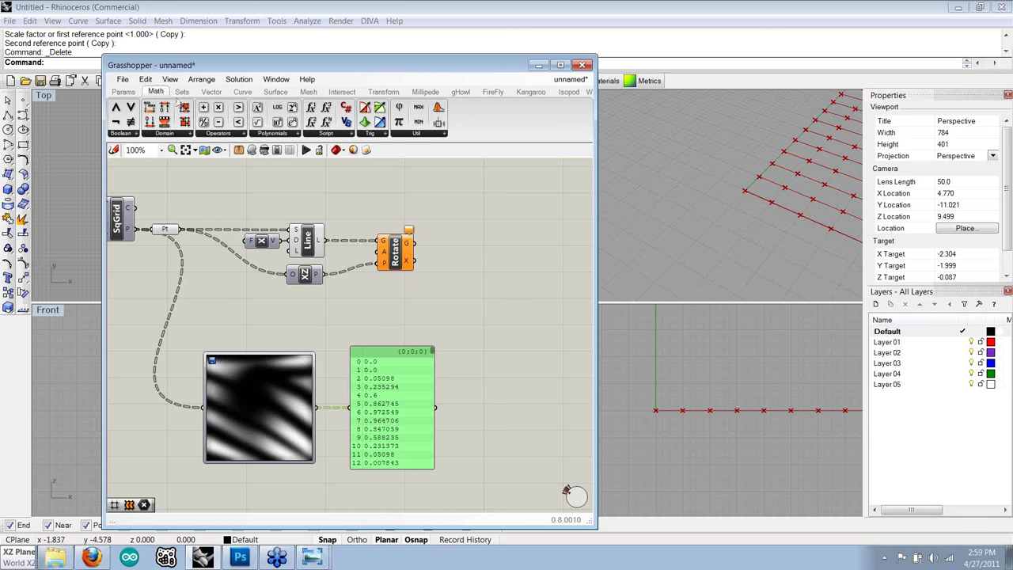
click(221, 136)
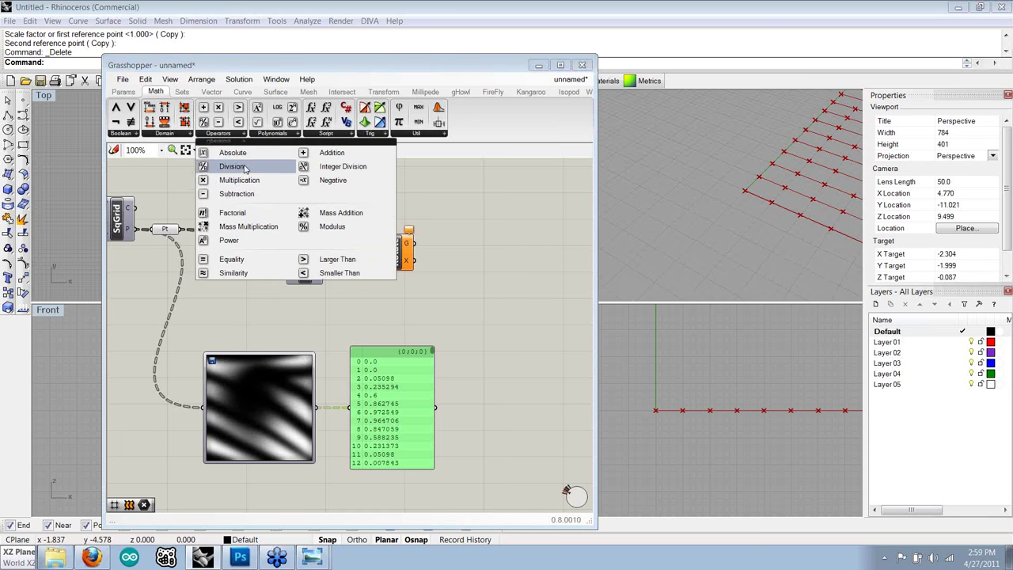
click(238, 181)
click(346, 308)
drag(346, 310, 350, 313)
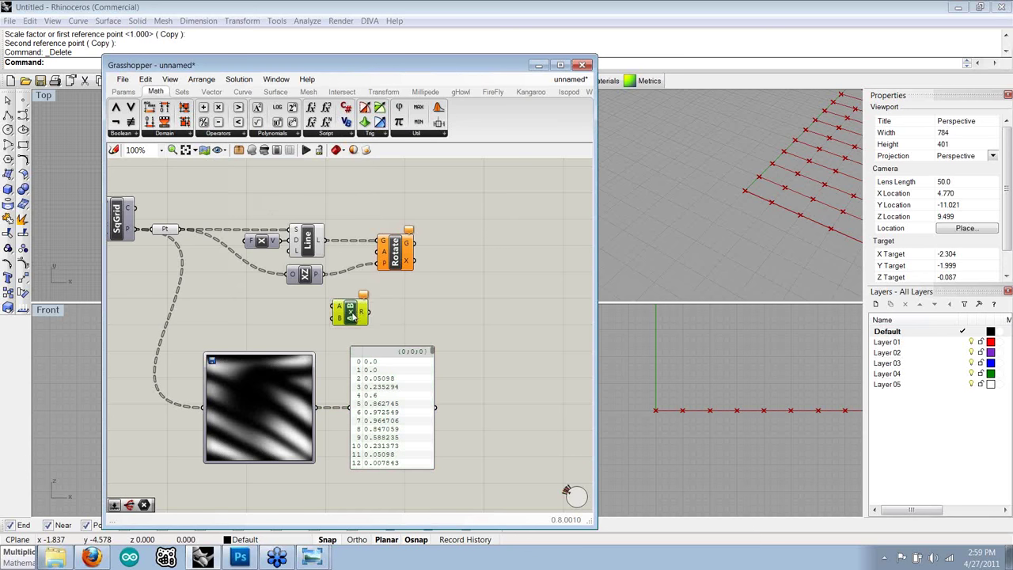
drag(316, 408, 338, 316)
- Feed a new number slider with a maximum of 2 and a value of 1.230 into the Multiplication component's B input
click(125, 91)
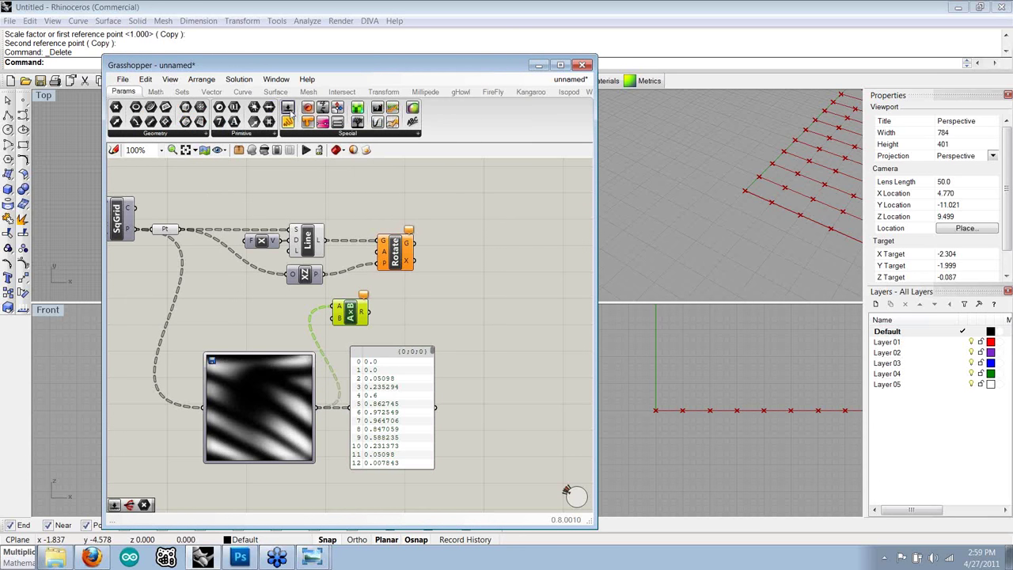
drag(288, 110, 243, 329)
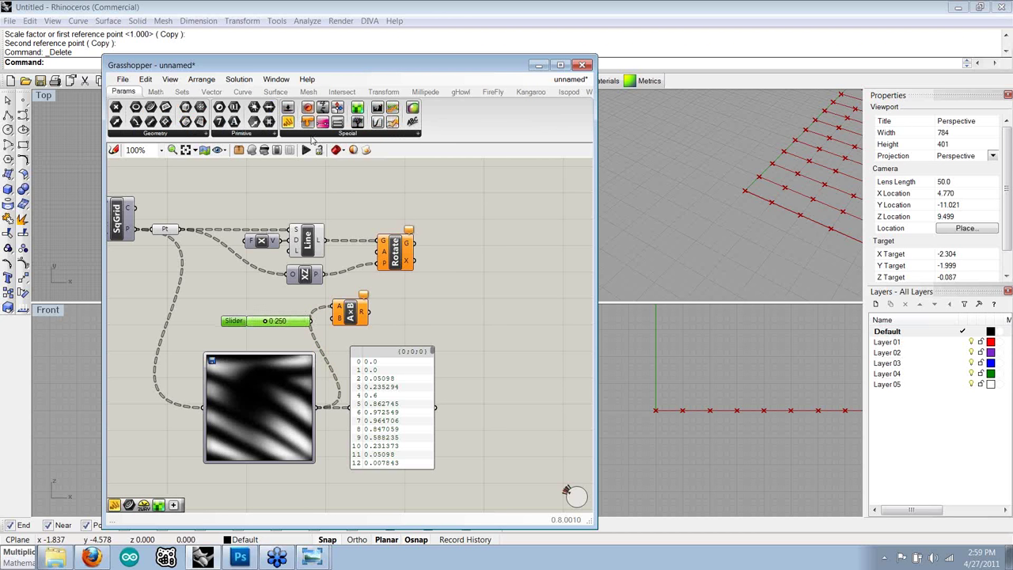
double_click(238, 325)
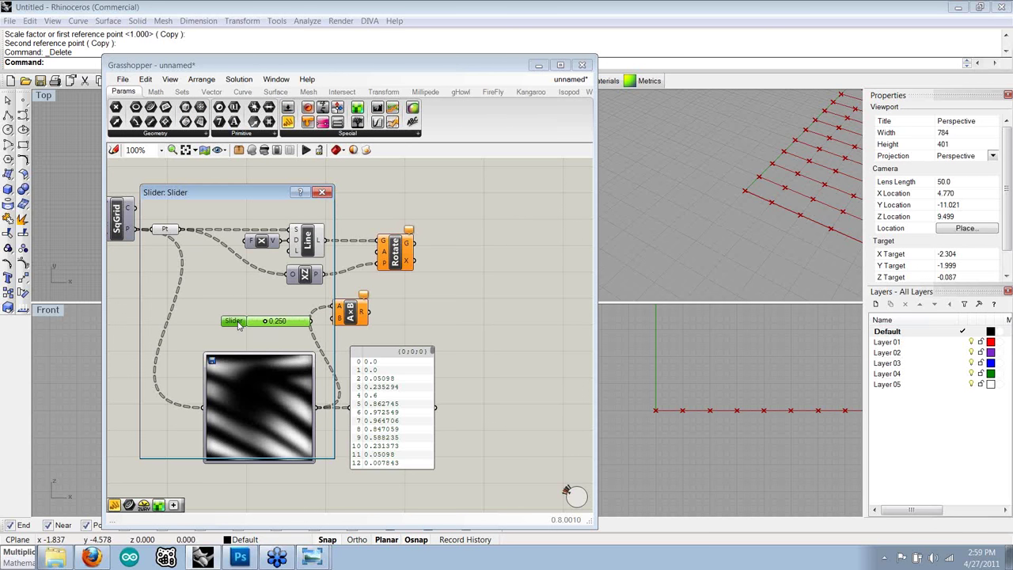
double_click(273, 357)
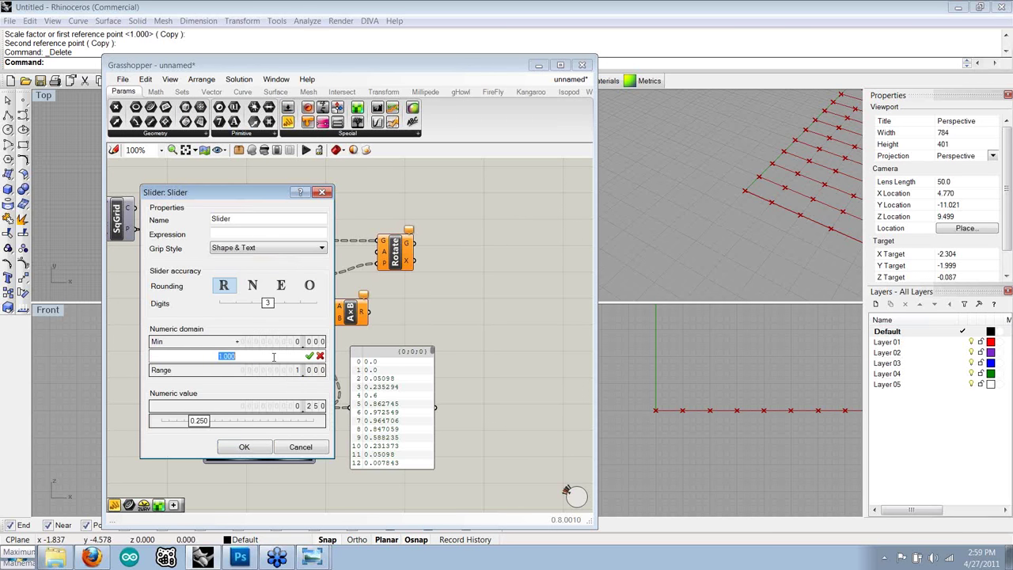
click(220, 356)
text(2)
click(310, 356)
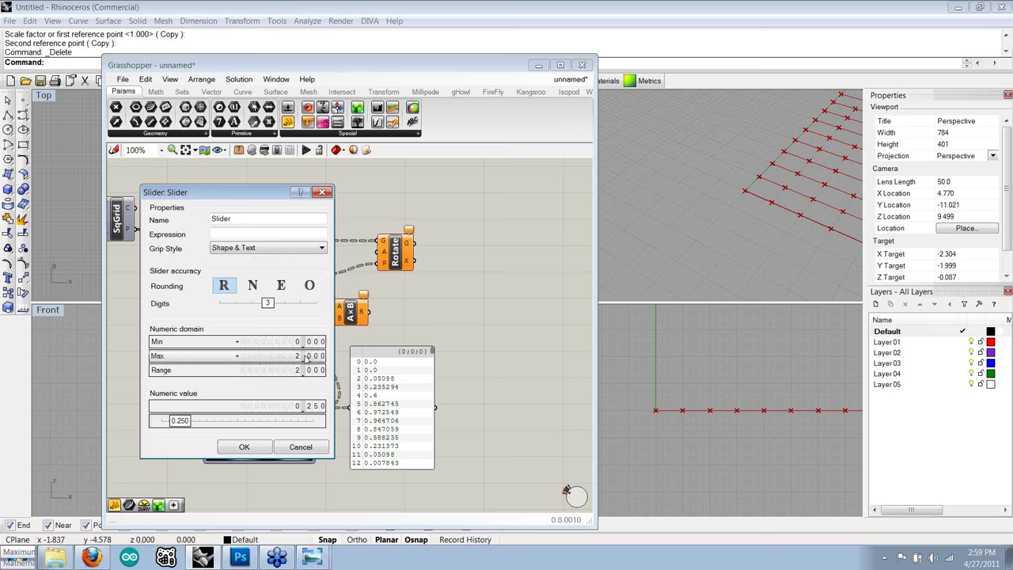
click(258, 447)
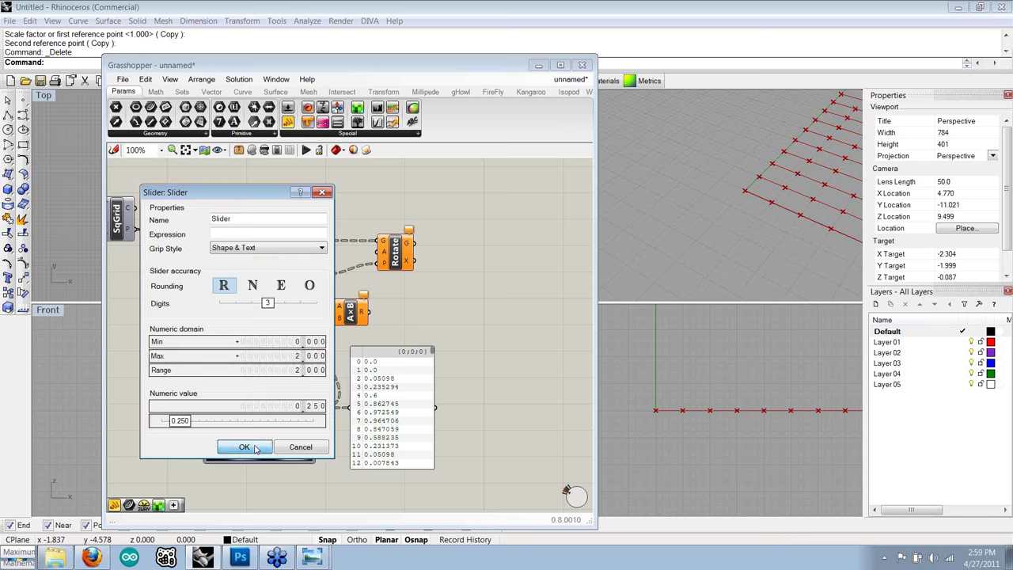
drag(312, 322, 333, 317)
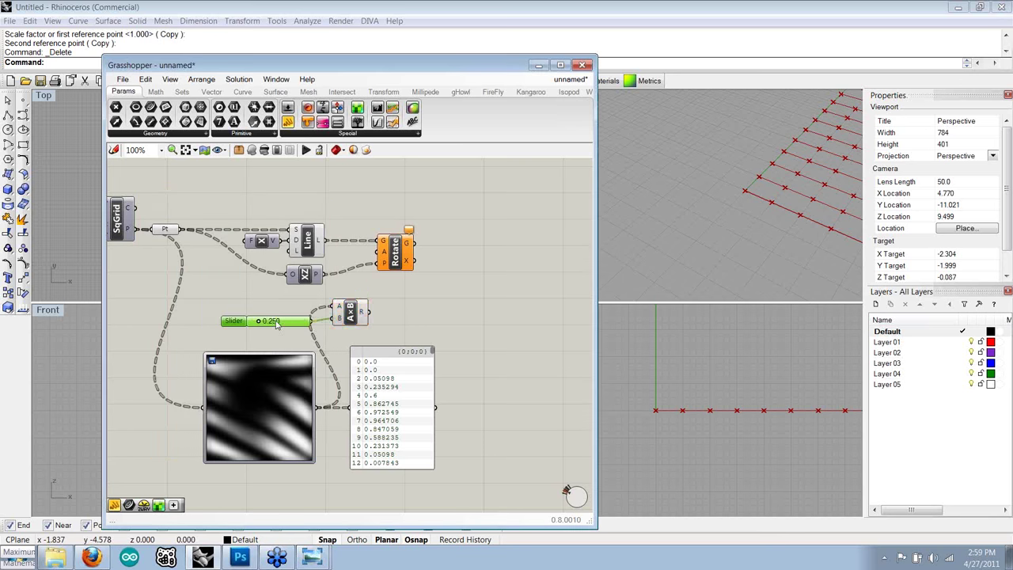
drag(259, 321, 300, 323)
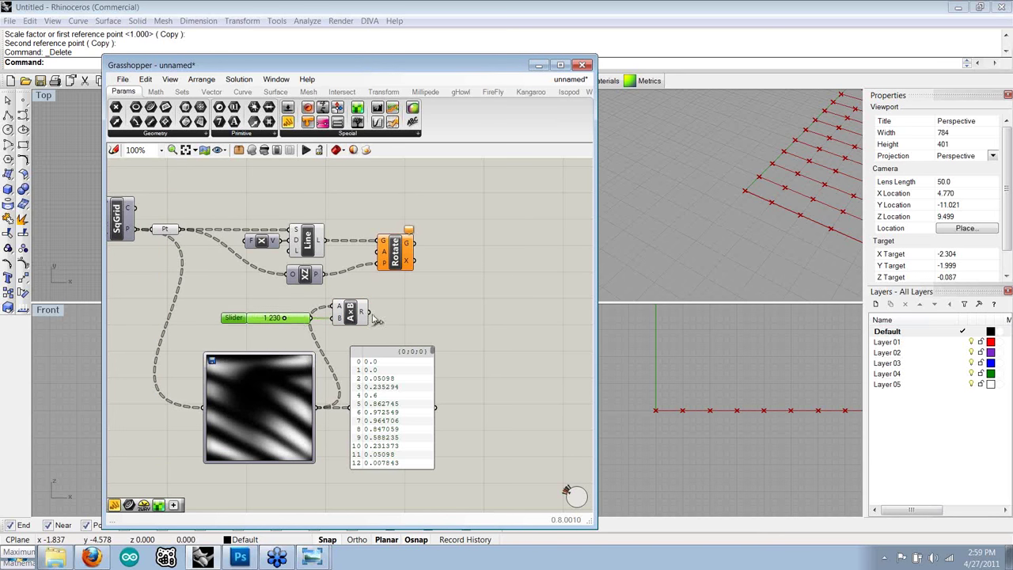
- Connect the Multiplication's R output to the values panel and to the Rotate component's A input, moving the panel further from the Image Sampler
drag(367, 314, 356, 410)
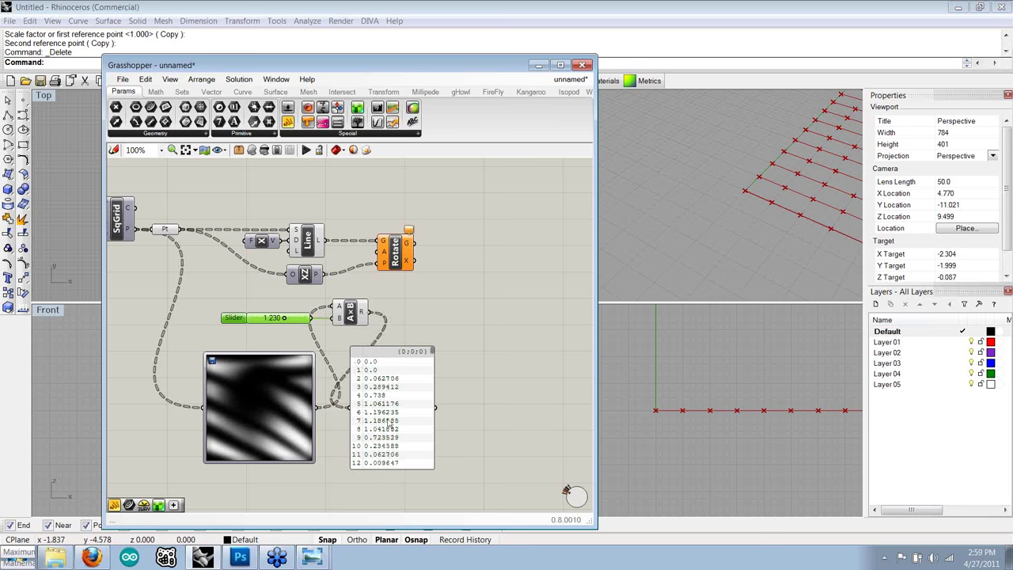
drag(392, 378, 434, 355)
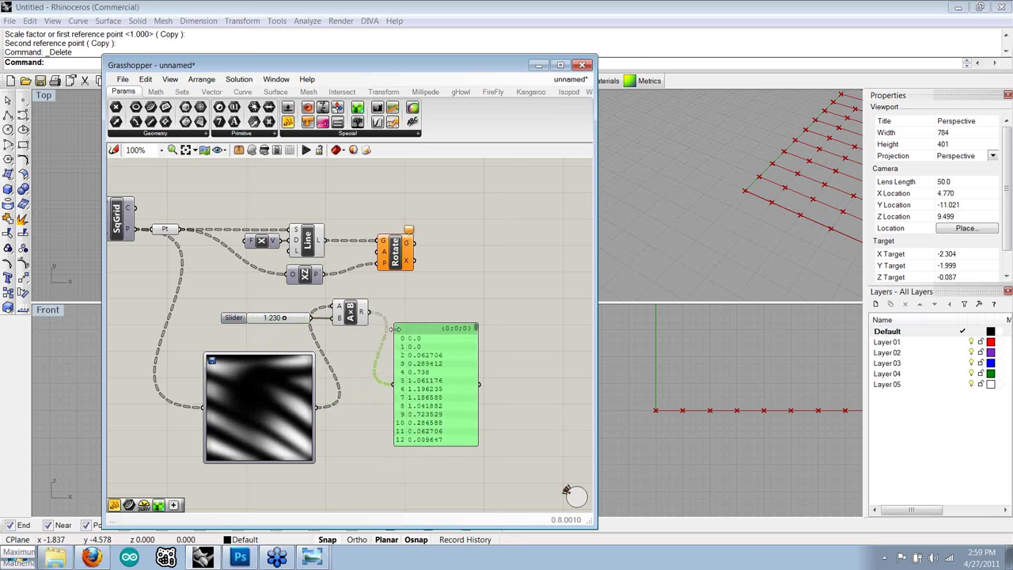
drag(375, 316, 379, 253)
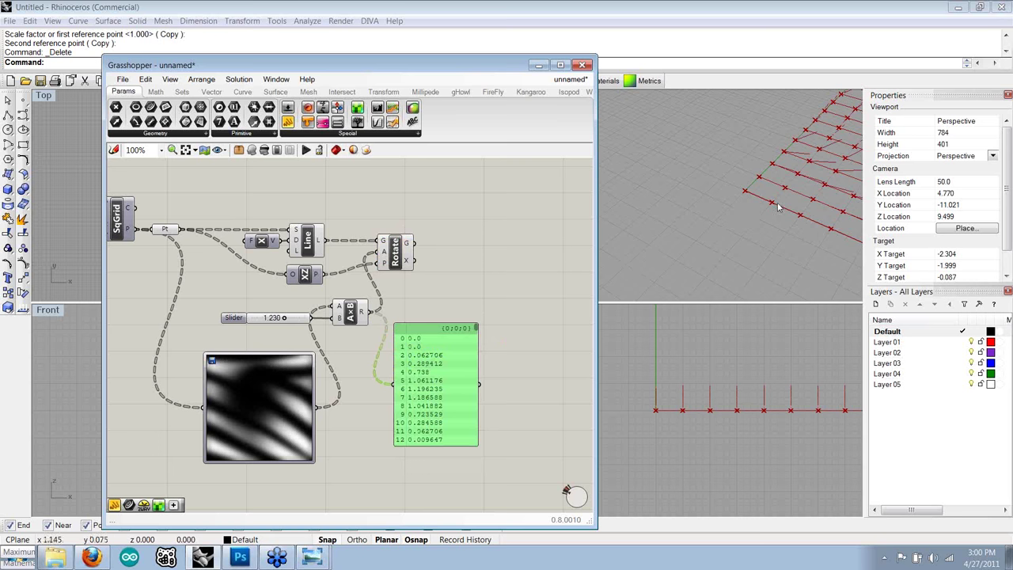
- Examine the rotated lines in the Perspective viewport from several angles and distances
scroll(760, 213, down, 4)
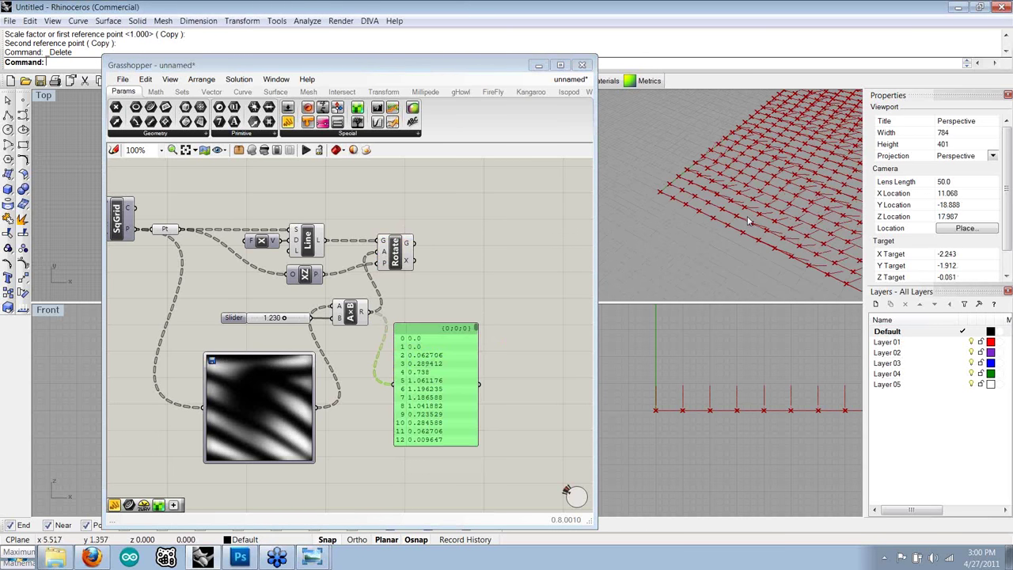
scroll(747, 221, up, 4)
right_drag(764, 235, 706, 216)
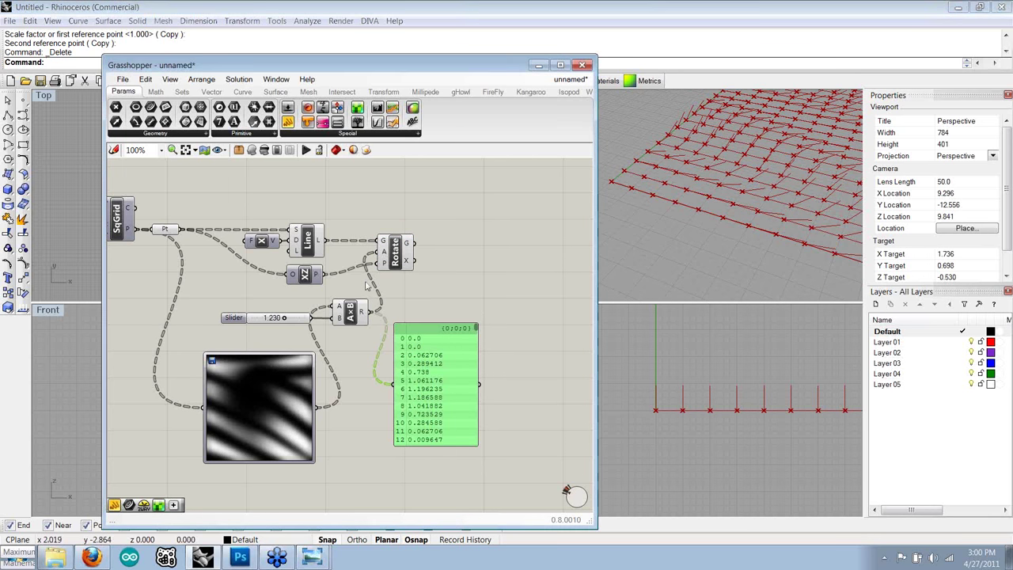
right_drag(367, 287, 368, 285)
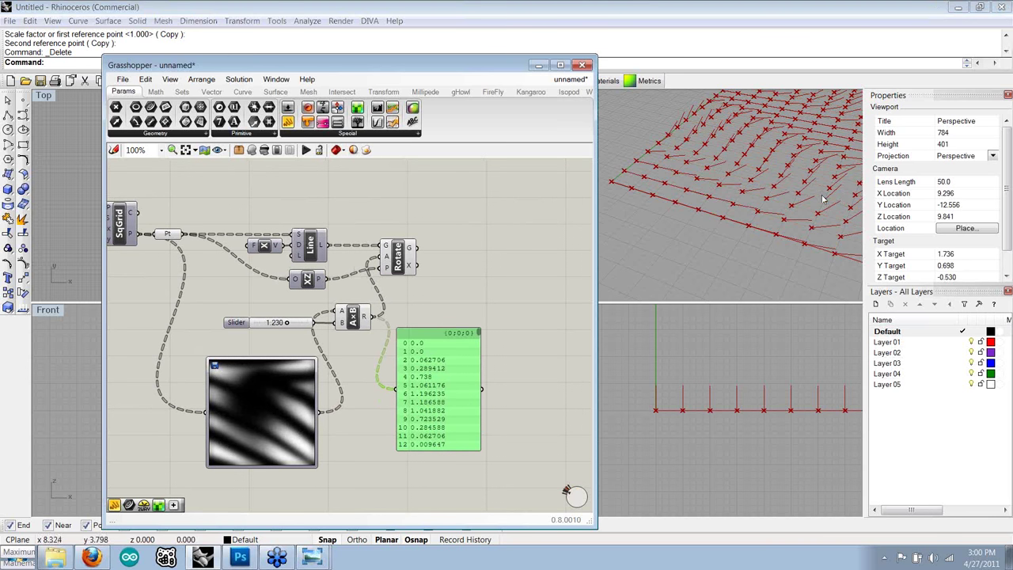
right_drag(823, 199, 778, 210)
click(435, 279)
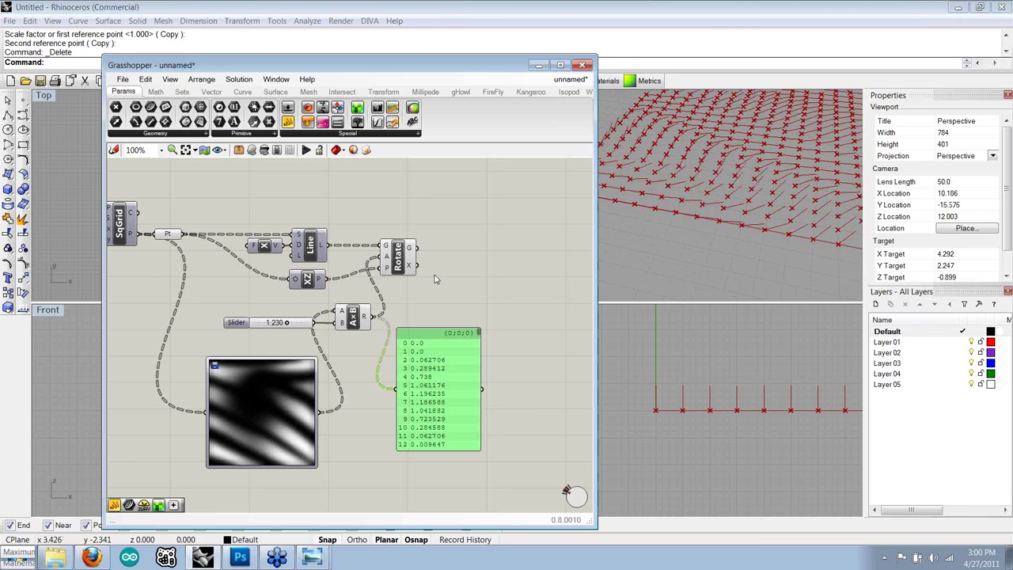
right_drag(435, 278, 462, 292)
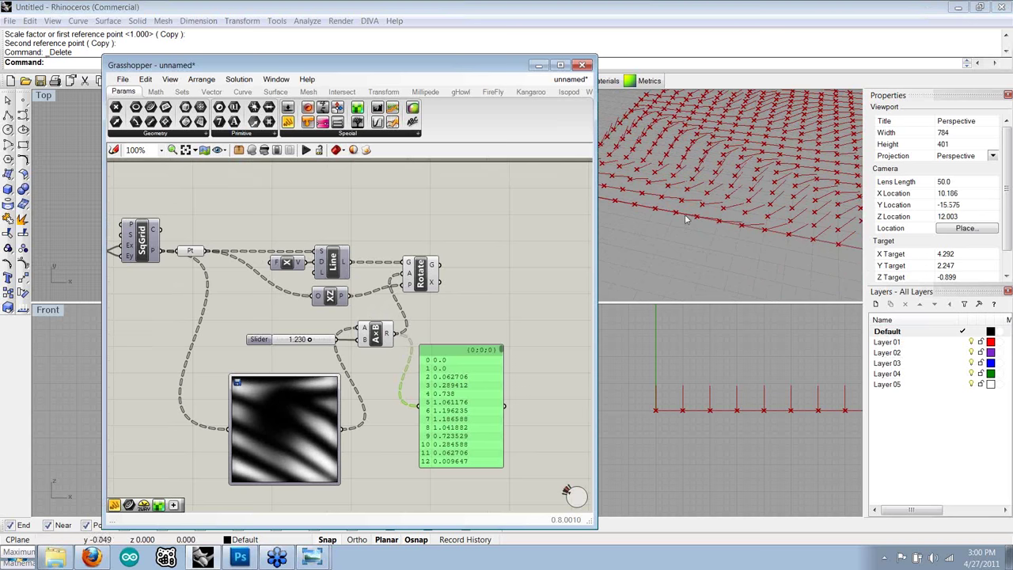
shift+right_drag(685, 214, 748, 237)
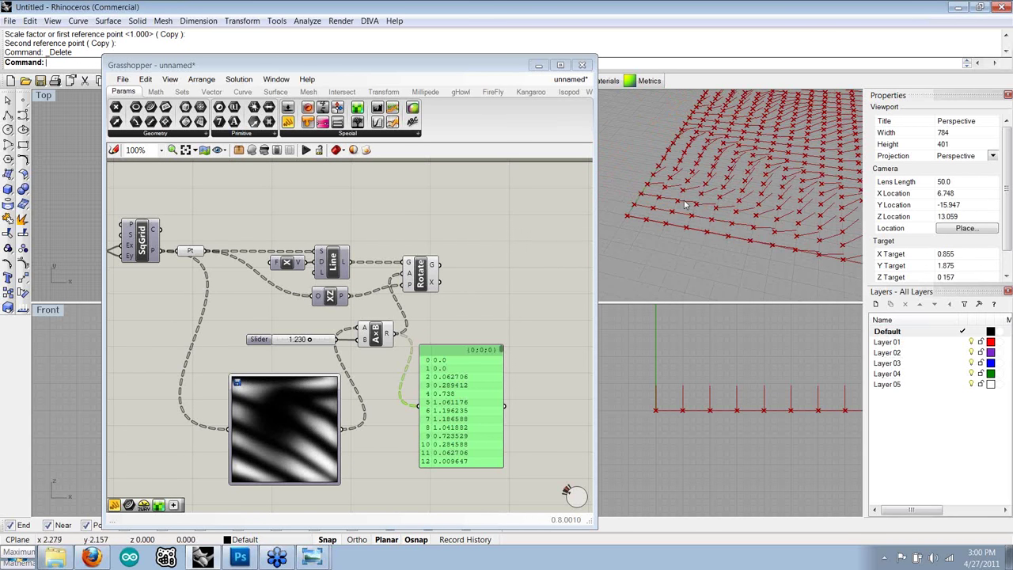
right_drag(610, 256, 696, 240)
scroll(697, 239, down, 3)
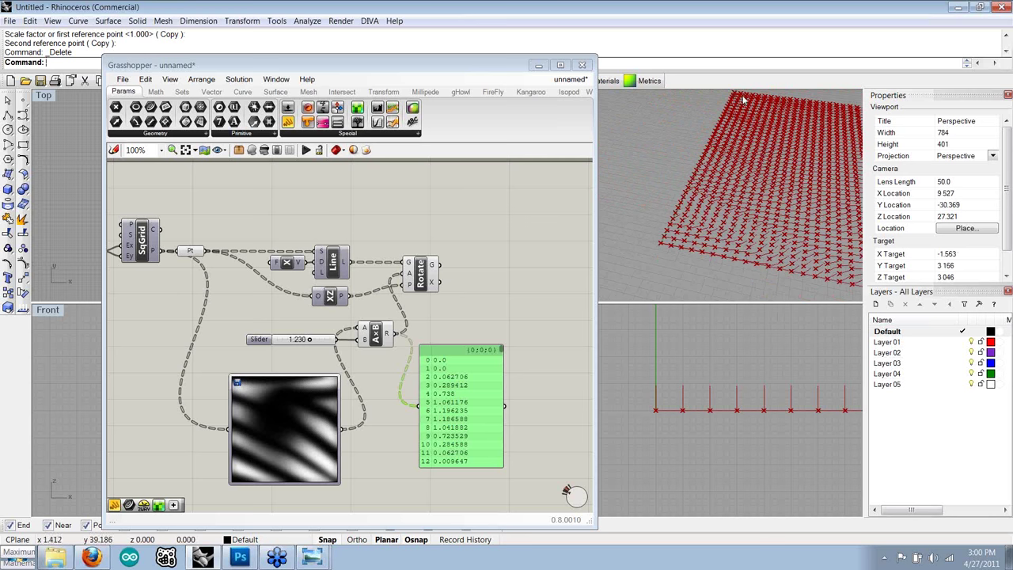
- Add a Loft component beside Rotate and connect Rotate's G output to the Loft's S input
click(277, 93)
click(276, 93)
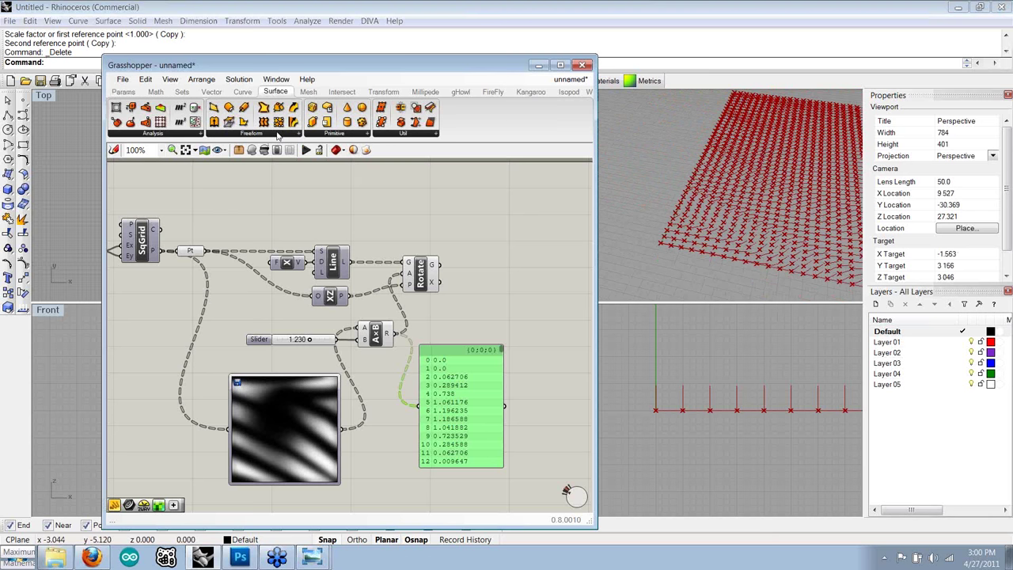
click(278, 136)
click(369, 211)
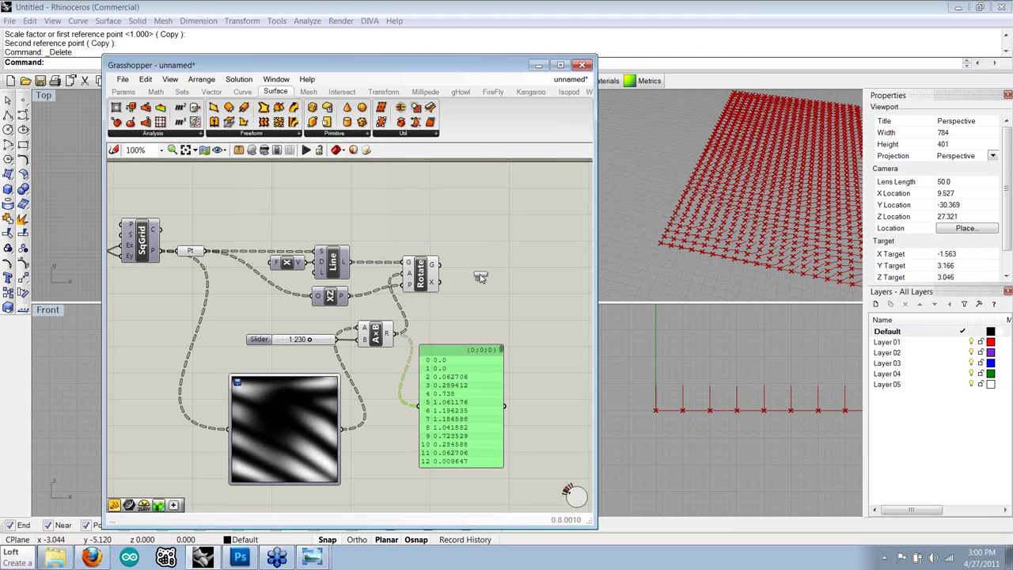
click(475, 273)
right_drag(448, 271, 441, 272)
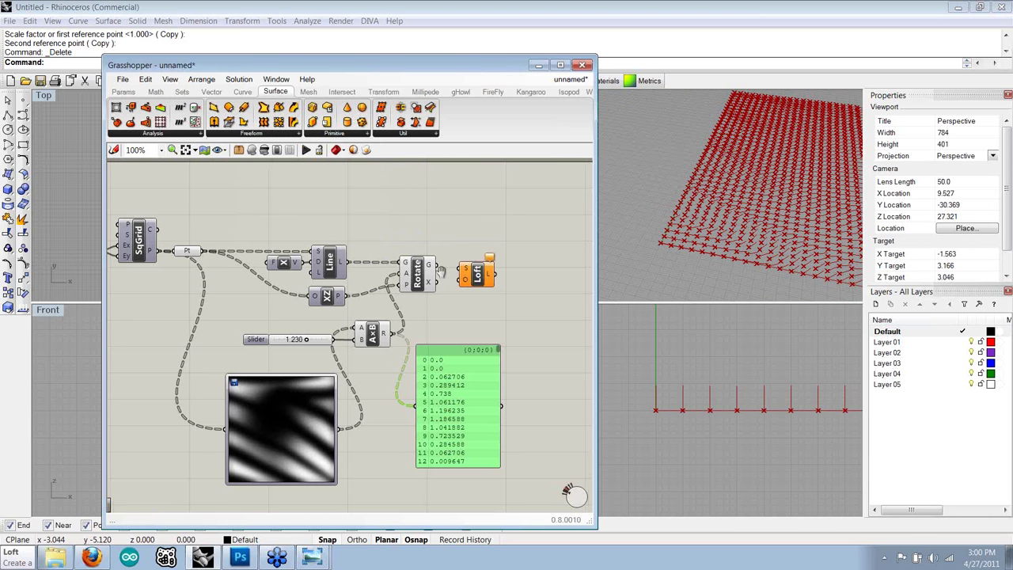
scroll(441, 272, up, 2)
drag(403, 259, 461, 278)
- Turn off the preview of the components from Pt through Rotate, leaving only the Loft's preview on
scroll(701, 159, up, 10)
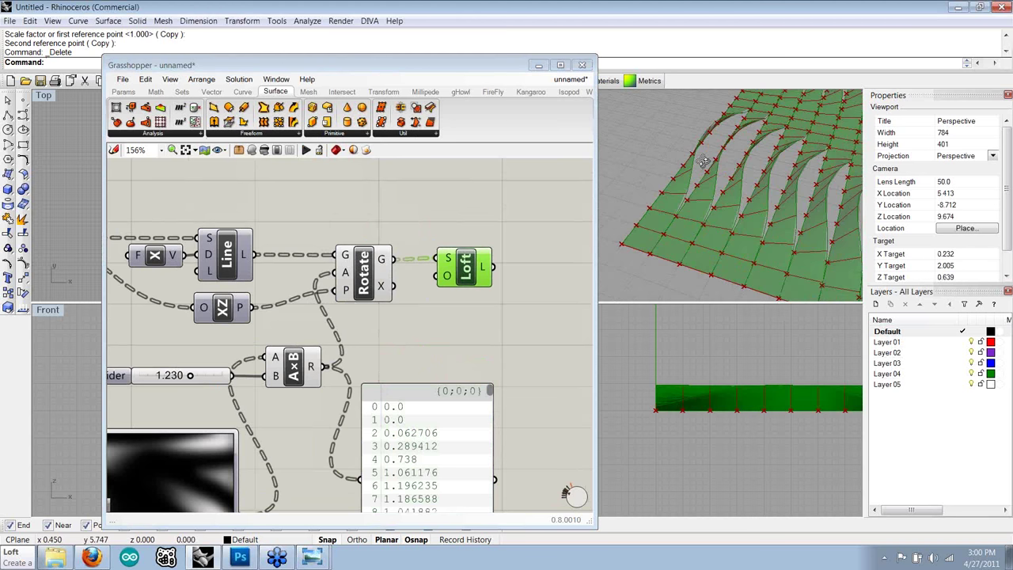
right_drag(701, 162, 686, 287)
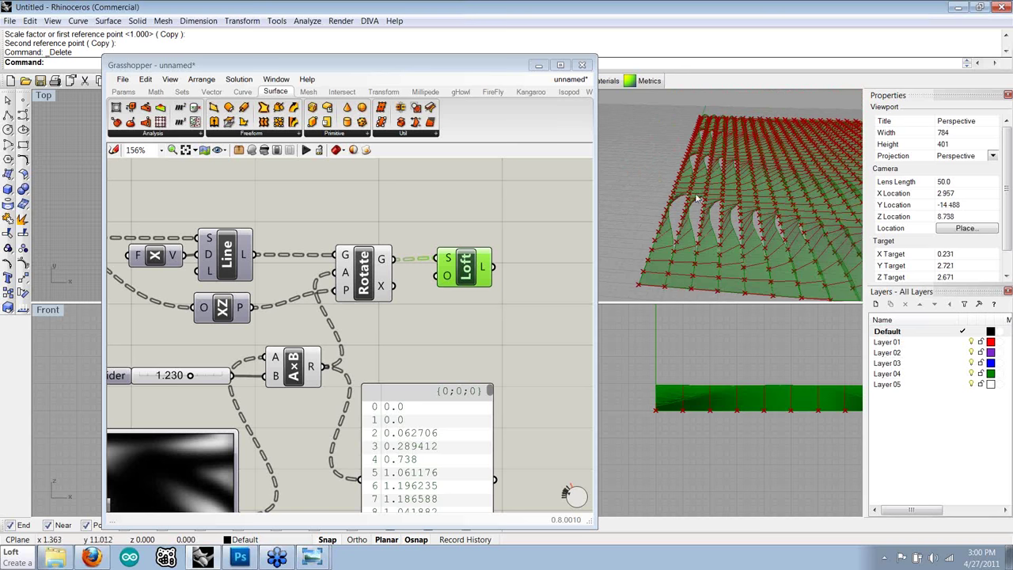
mouse_move(721, 212)
right_down()
mouse_move(735, 235)
mouse_move(722, 232)
right_up()
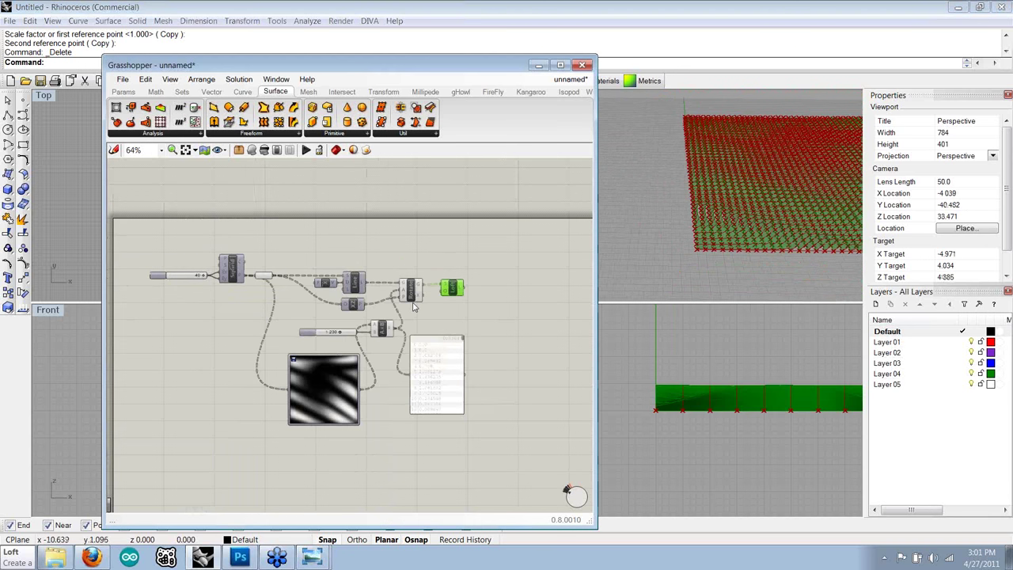
drag(437, 338, 277, 273)
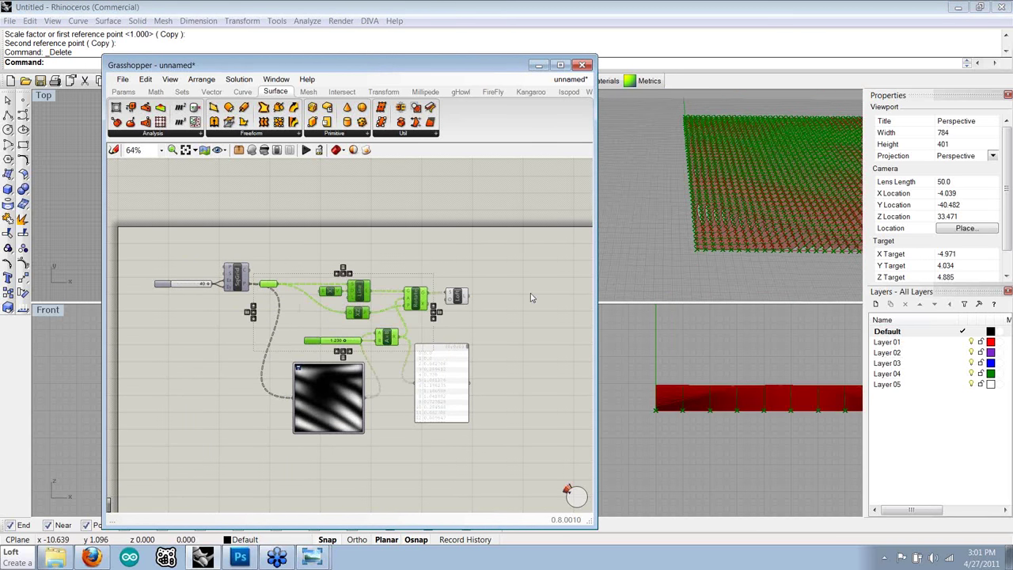
scroll(531, 298, up, 1)
click(265, 152)
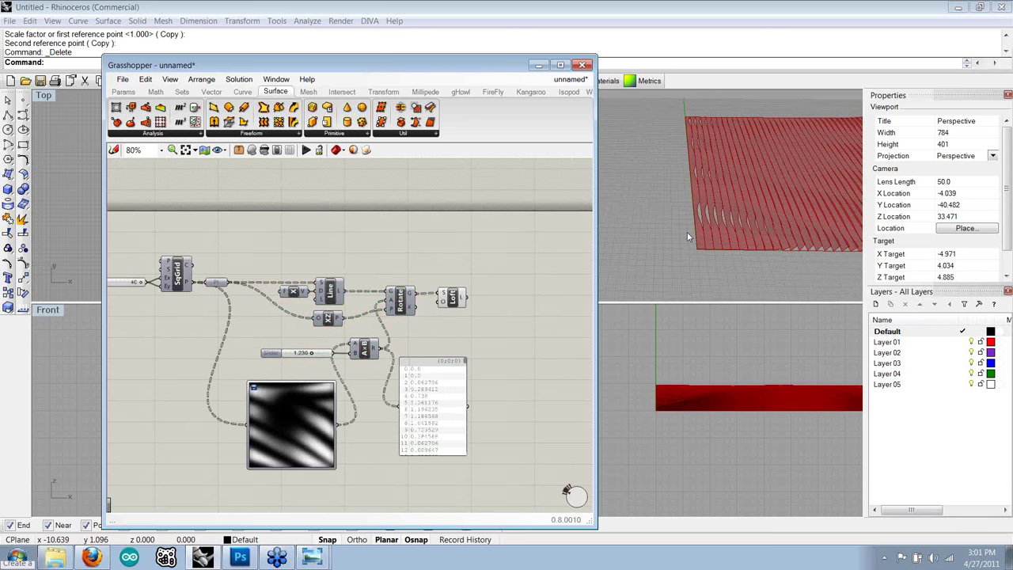
- Inspect the lofted louvers from above and at an angle in the Perspective viewport, comparing their openings with the sampled image
scroll(754, 221, down, 3)
mouse_move(688, 236)
right_down()
mouse_move(754, 221)
mouse_move(707, 249)
mouse_move(608, 201)
mouse_move(756, 253)
mouse_move(739, 187)
mouse_move(793, 272)
mouse_move(810, 249)
mouse_move(669, 257)
mouse_move(756, 104)
mouse_move(780, 163)
right_up()
scroll(754, 222, up, 3)
scroll(780, 162, down, 4)
shift+right_drag(743, 192, 738, 229)
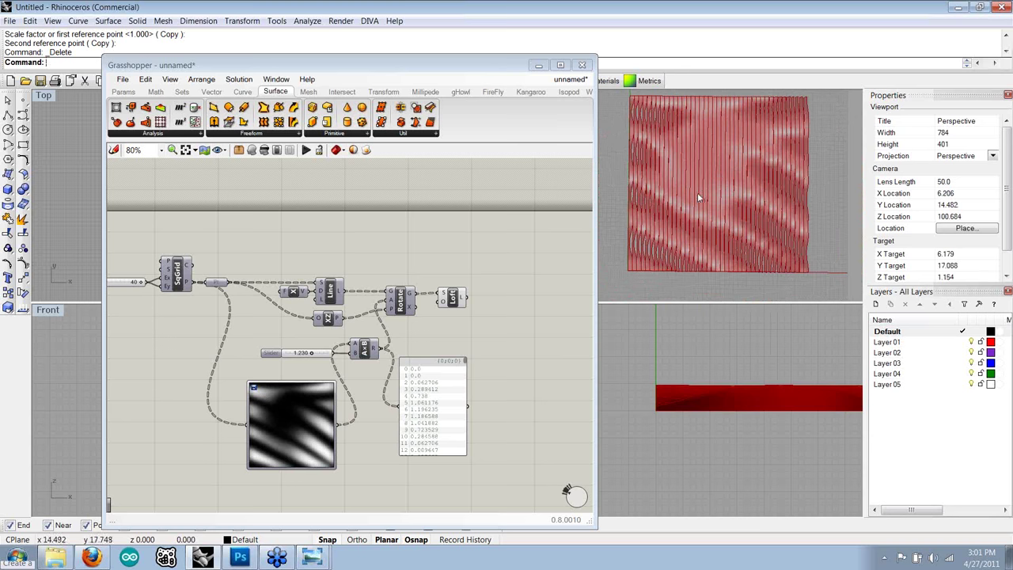
right_drag(741, 194, 713, 208)
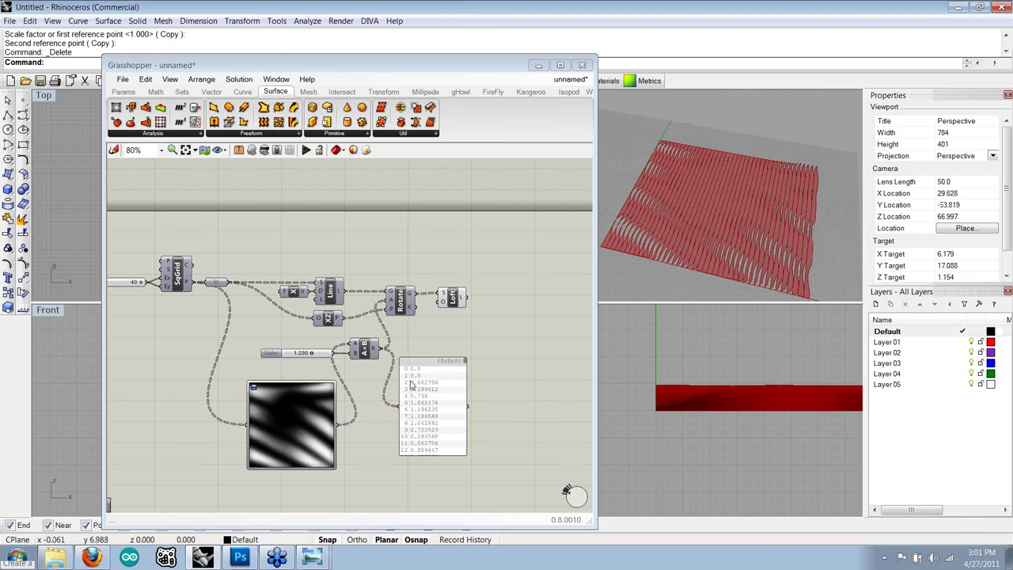
right_drag(340, 375, 319, 378)
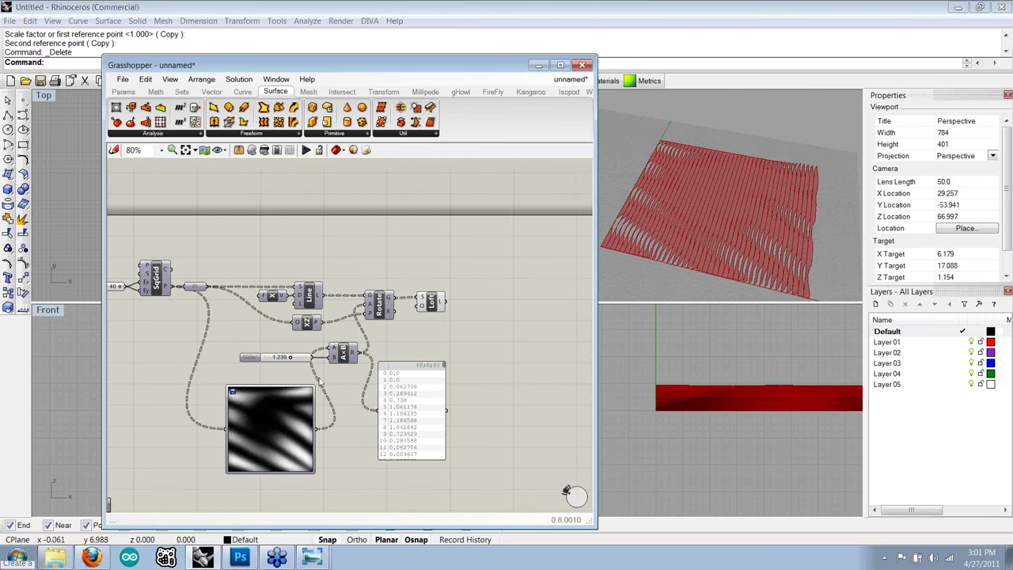
scroll(316, 378, up, 2)
mouse_move(762, 220)
right_down()
mouse_move(743, 222)
mouse_move(747, 207)
right_up()
scroll(747, 207, up, 2)
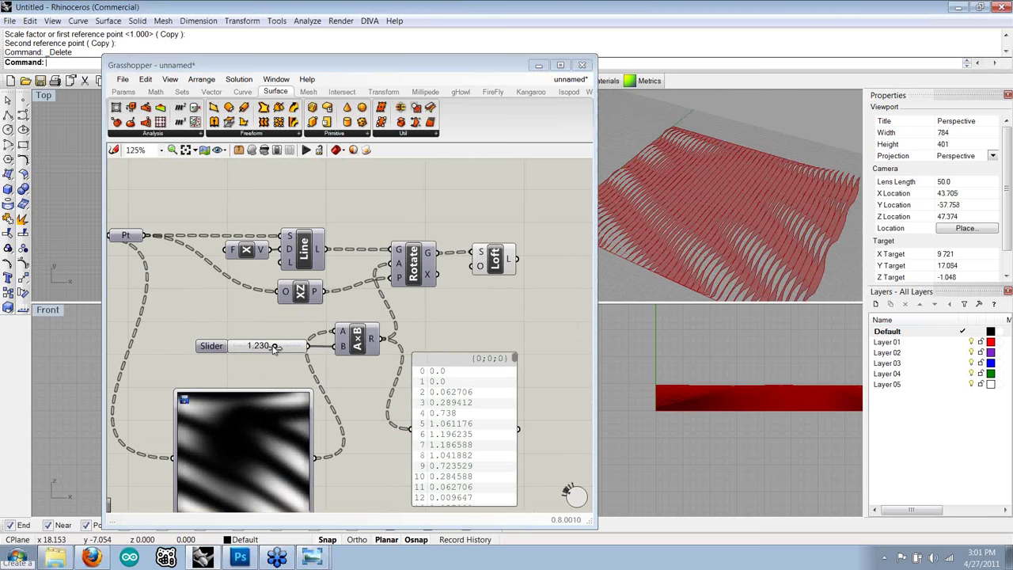
- Try the multiplier slider at the low end of its range, check the louvers, and set it to 1.088
drag(273, 346, 227, 353)
mouse_move(713, 229)
right_down()
mouse_move(771, 198)
mouse_move(705, 235)
right_up()
scroll(784, 227, up, 2)
drag(233, 348, 272, 357)
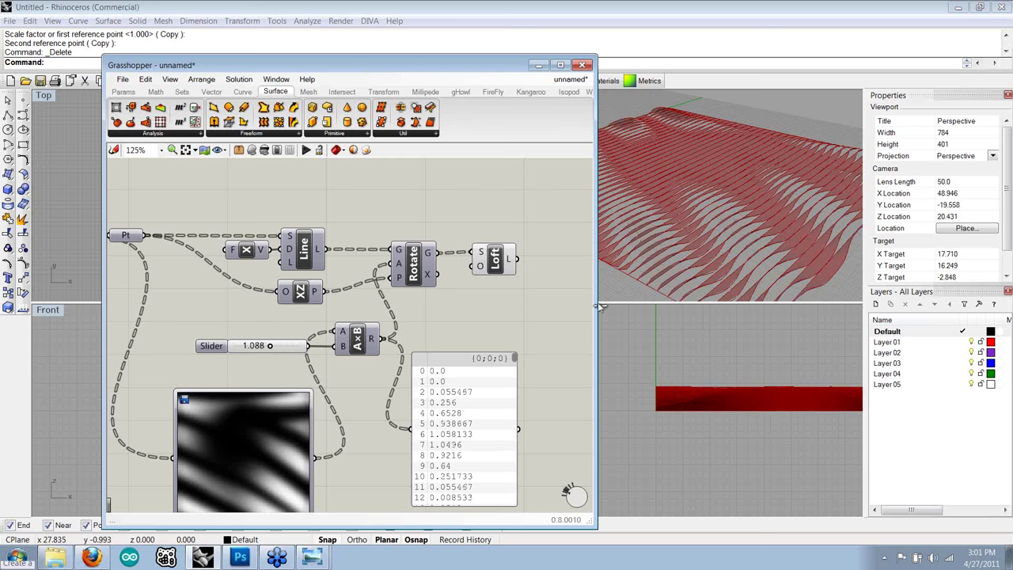
- Review the multiplier slider's animation controls, including the Perspective viewport source and frame count, and close them without generating an animation
right_drag(687, 268, 681, 238)
scroll(735, 253, up, 4)
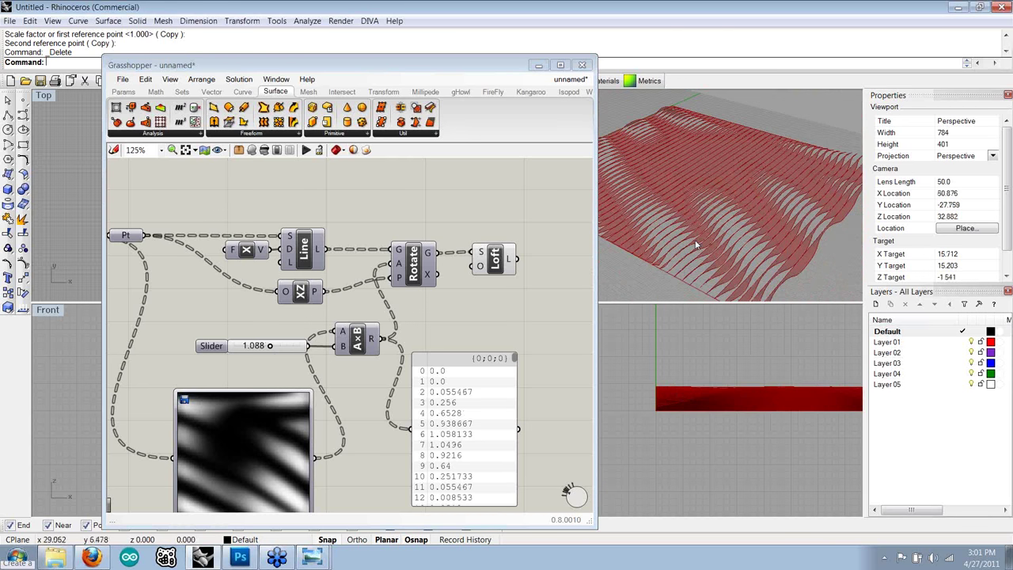
click(438, 70)
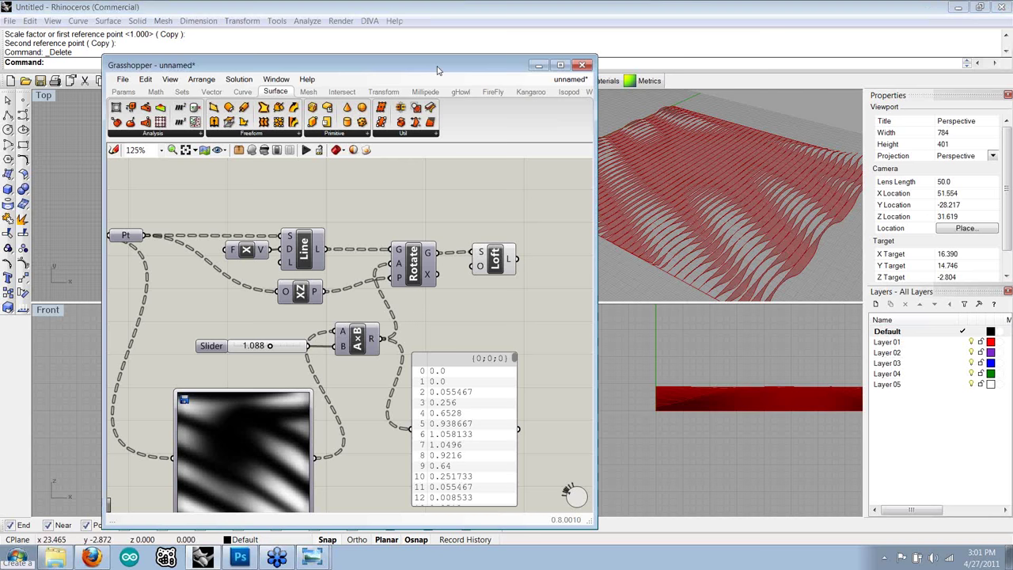
drag(438, 71, 344, 52)
right_click(203, 333)
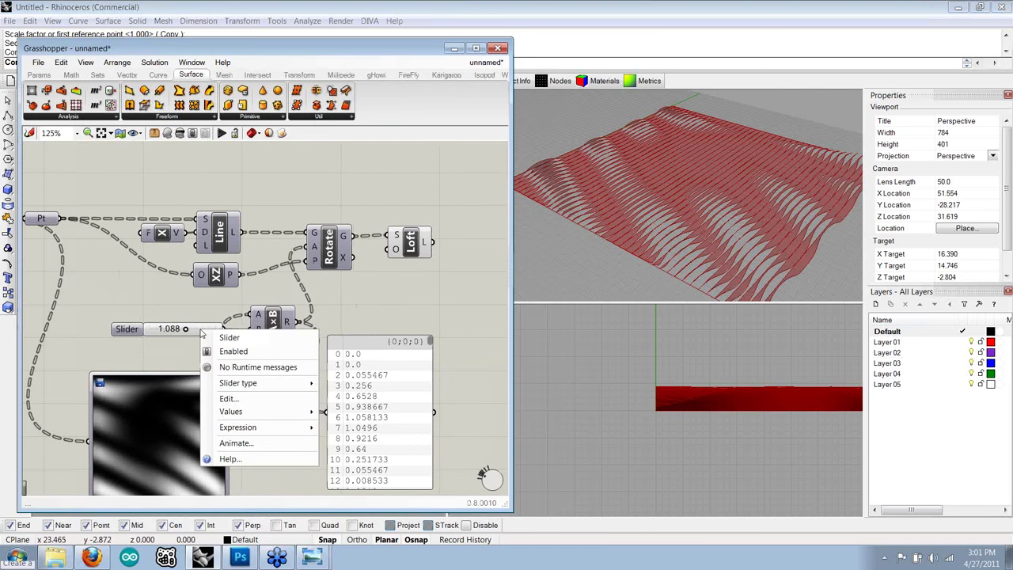
click(236, 442)
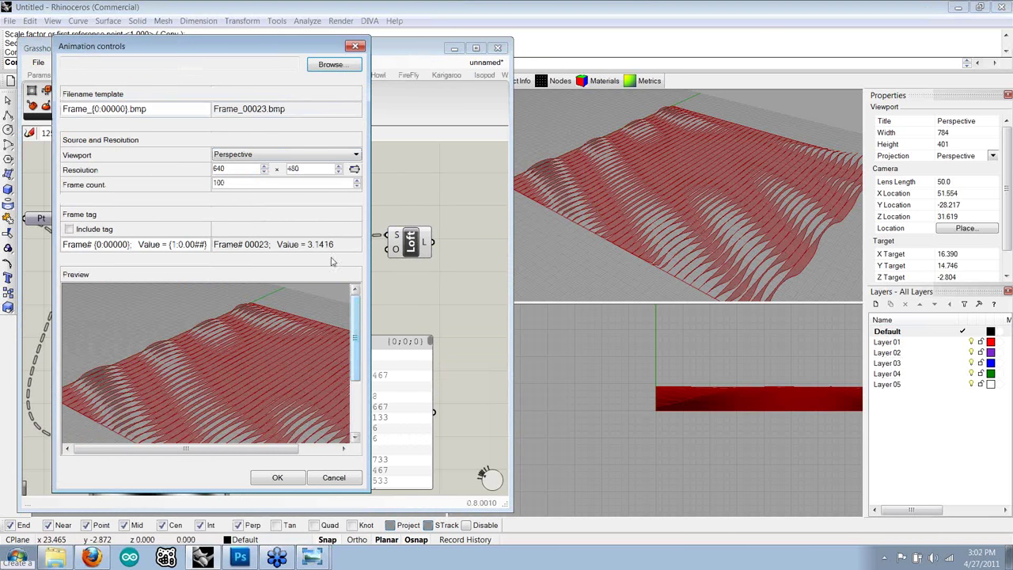
double_click(225, 183)
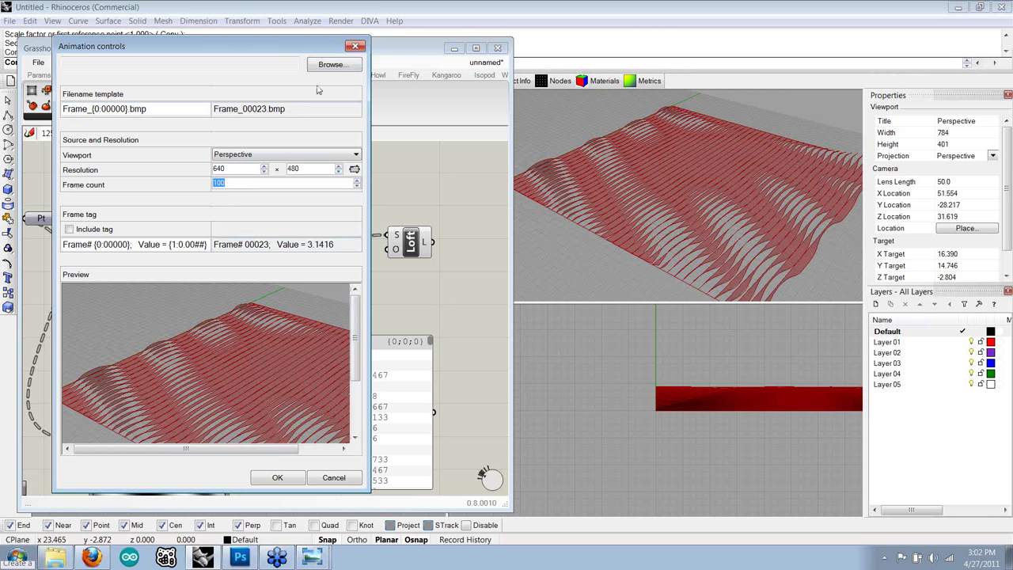
click(349, 479)
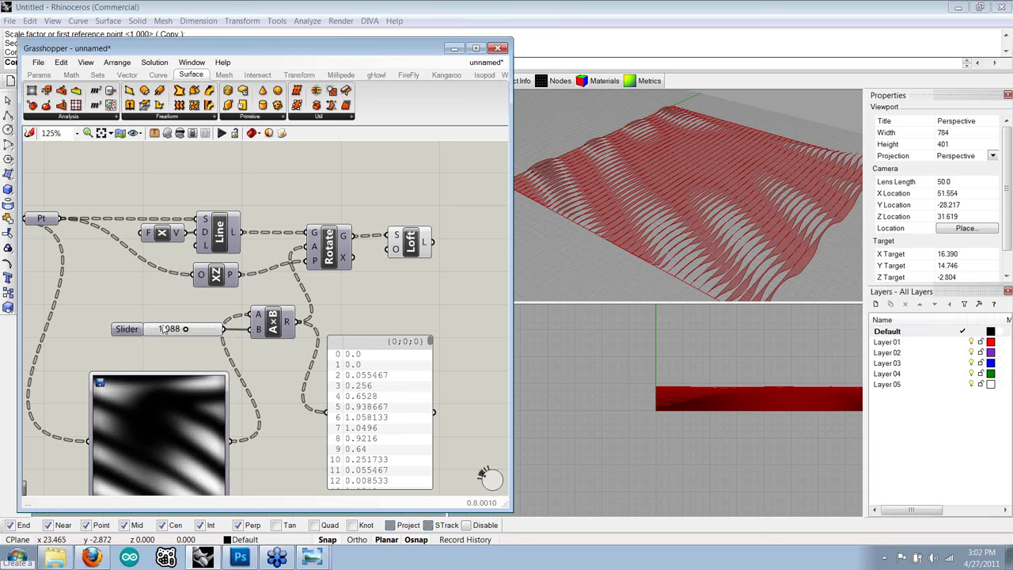
- Set the multiplier slider to 1.264 and inspect the louvers in a widened view of the Perspective viewport
mouse_move(186, 329)
mouse_down()
mouse_move(204, 332)
mouse_move(194, 331)
mouse_up()
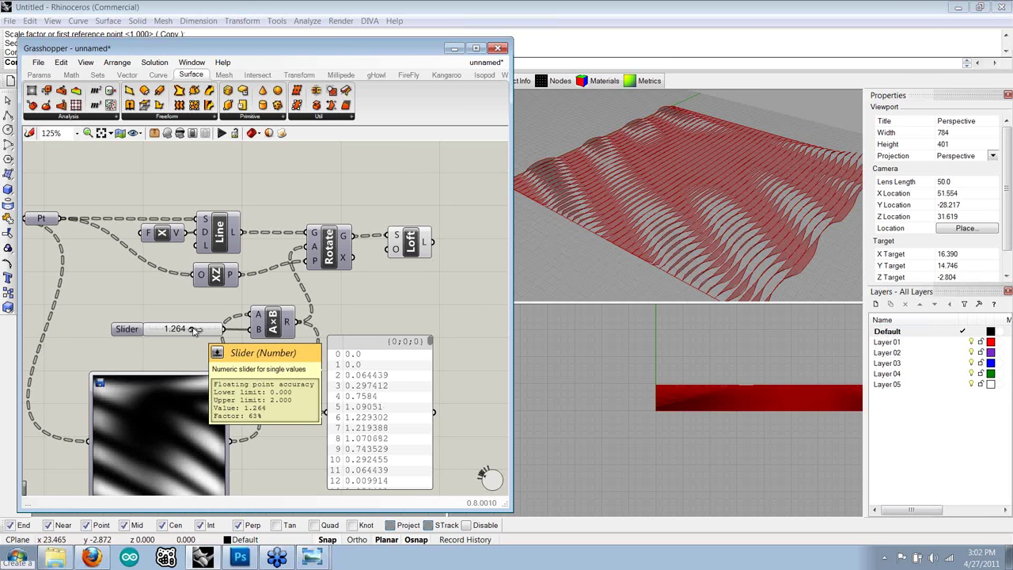
right_drag(638, 212, 515, 170)
scroll(757, 236, up, 2)
drag(515, 170, 440, 166)
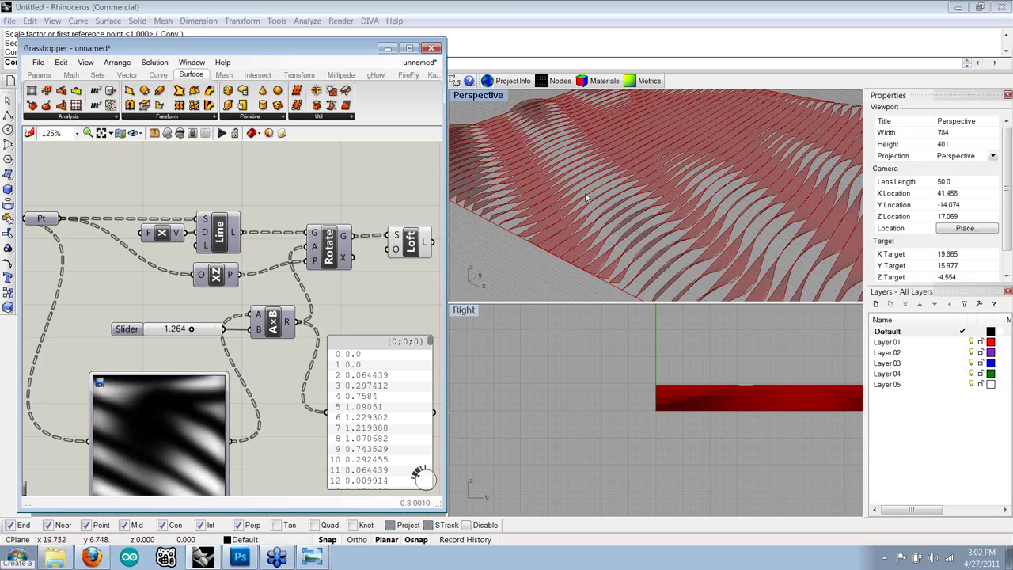
right_drag(575, 214, 547, 207)
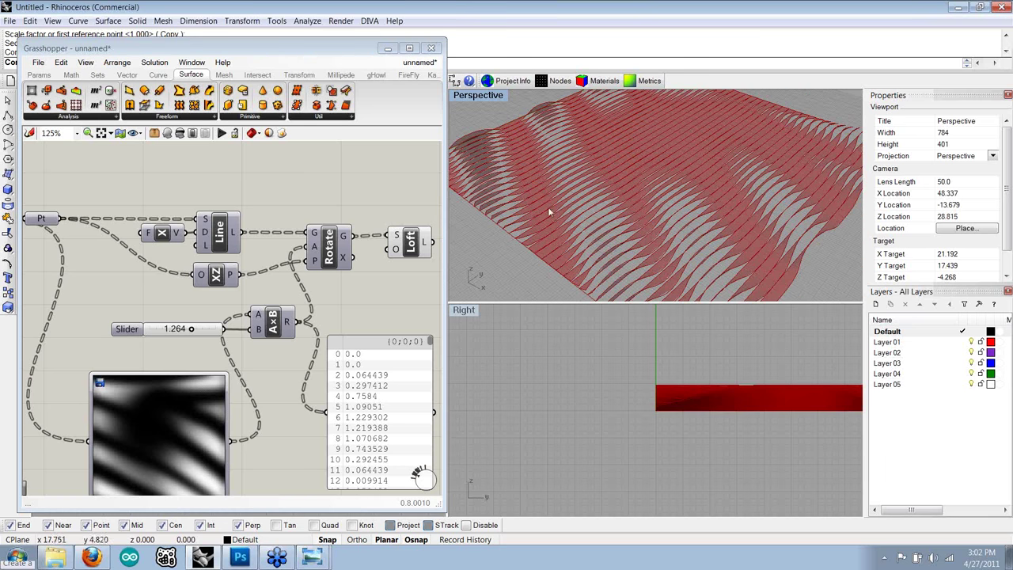
right_drag(408, 228, 399, 230)
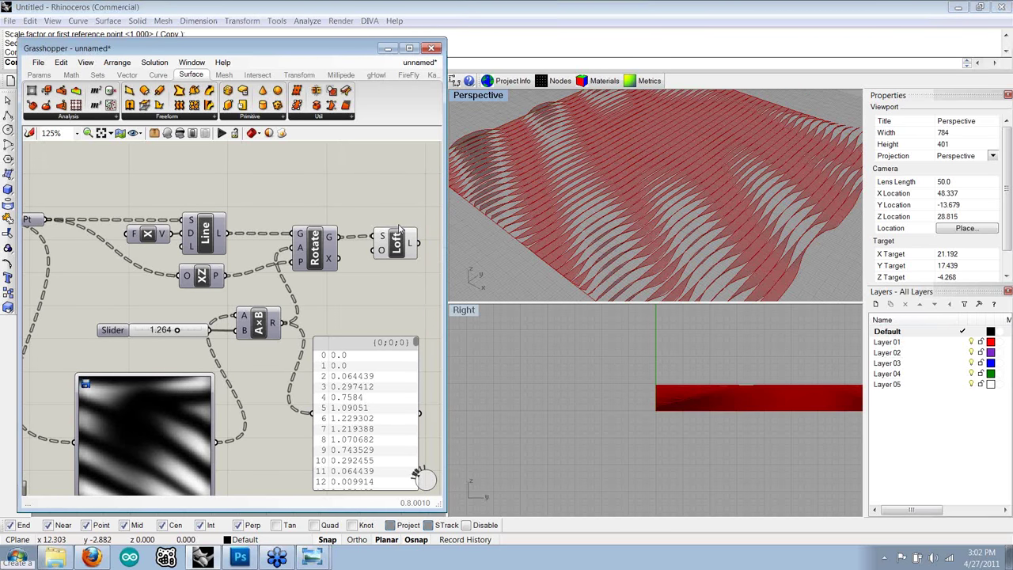
scroll(400, 229, down, 2)
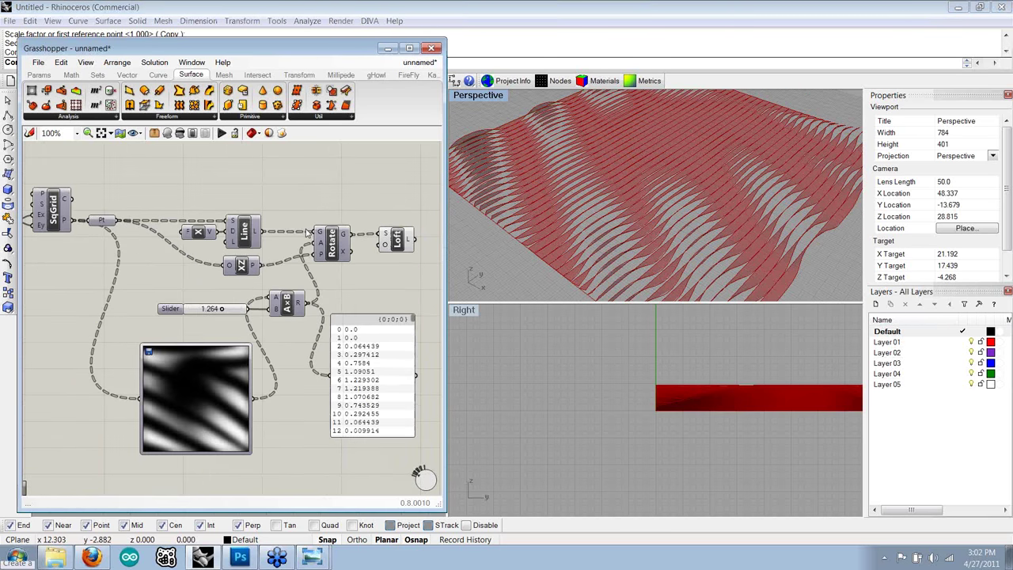
right_drag(308, 232, 325, 248)
scroll(279, 248, up, 2)
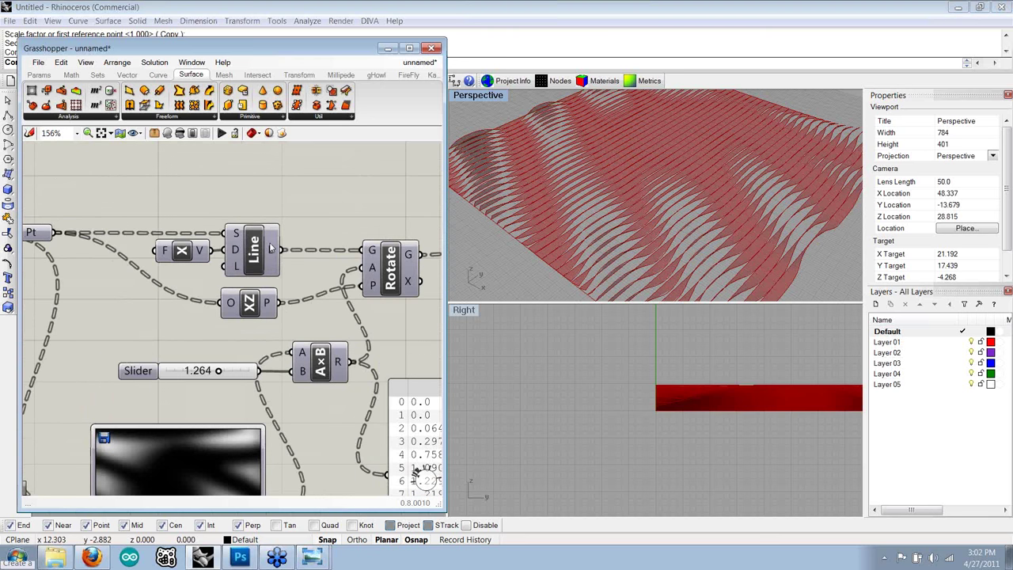
scroll(270, 249, down, 2)
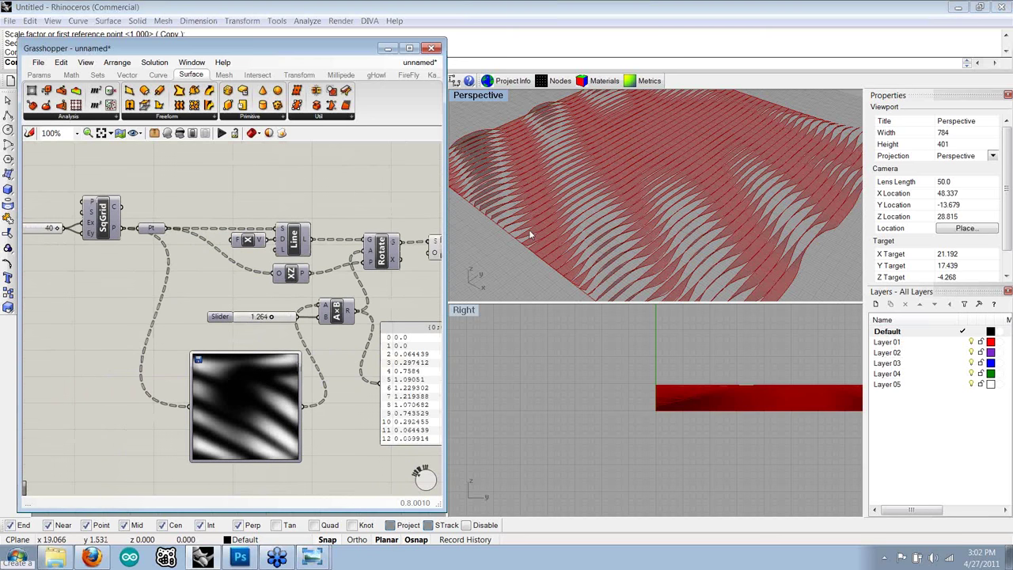
scroll(614, 182, down, 3)
right_drag(614, 178, 615, 200)
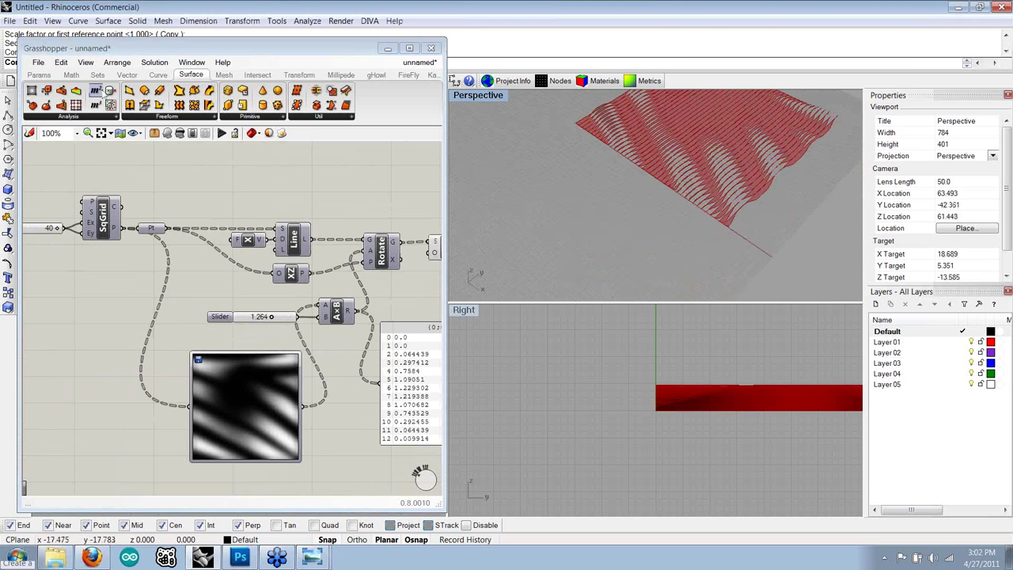
- Place two points beside the louvers in the Top viewport and reference them as the A and B inputs of a new Line component
click(157, 75)
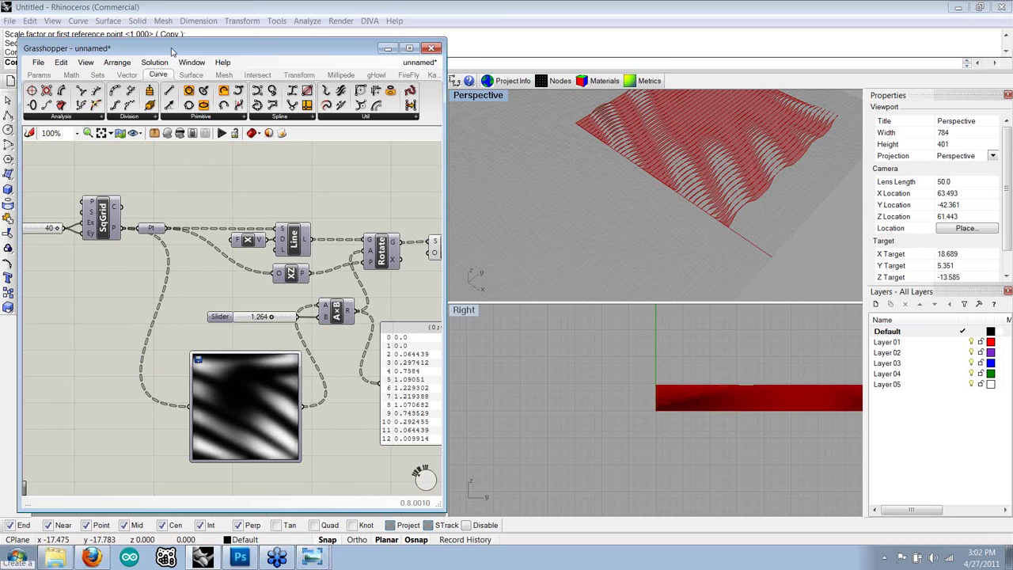
drag(172, 51, 250, 246)
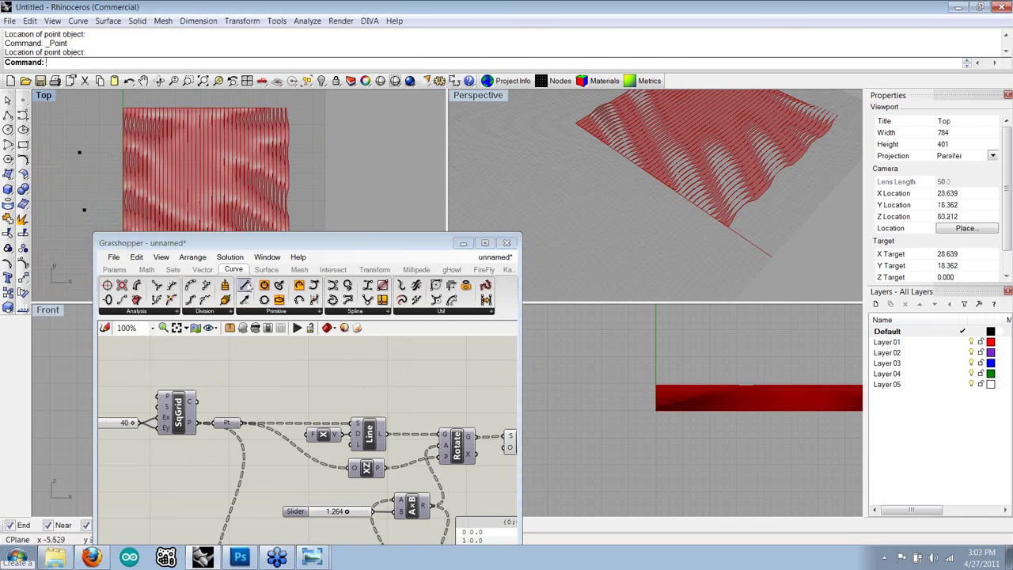
right_click(269, 353)
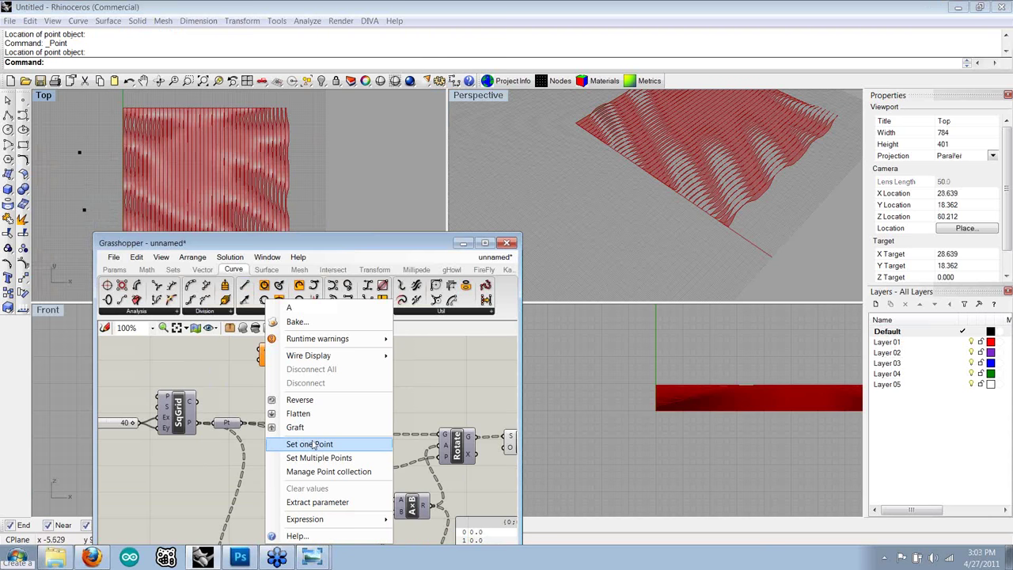
click(310, 444)
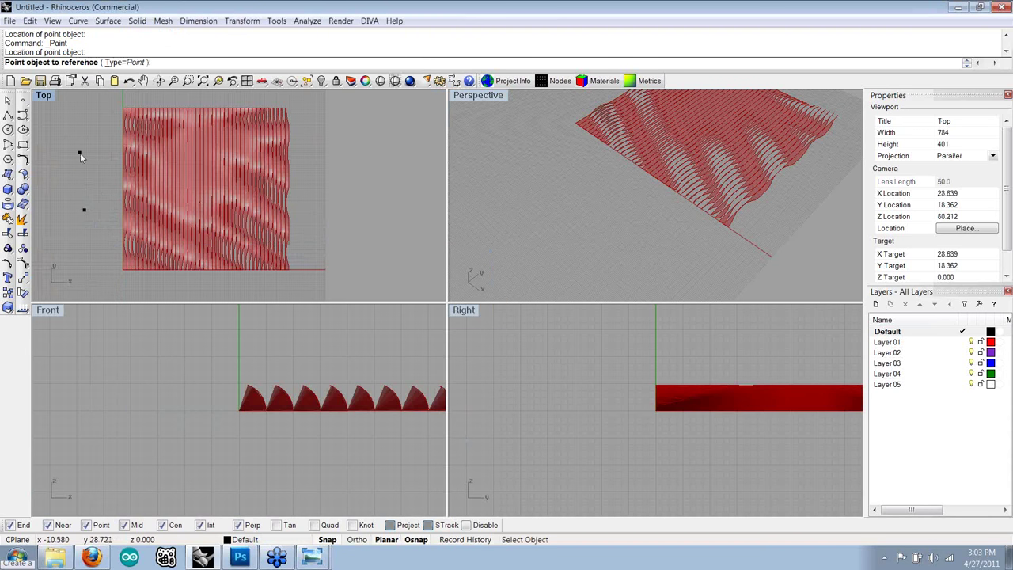
click(80, 153)
right_click(271, 354)
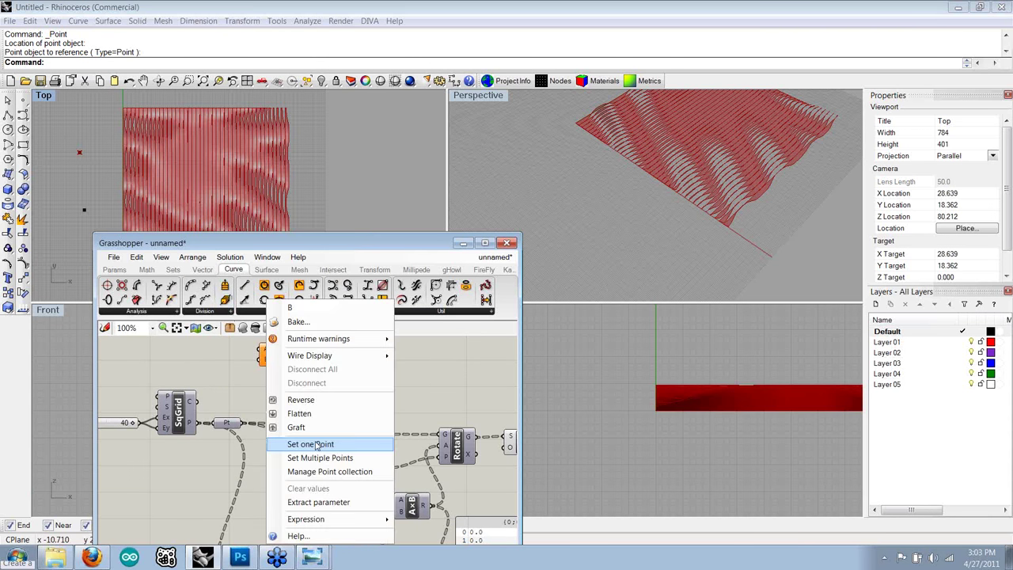
click(316, 444)
click(84, 209)
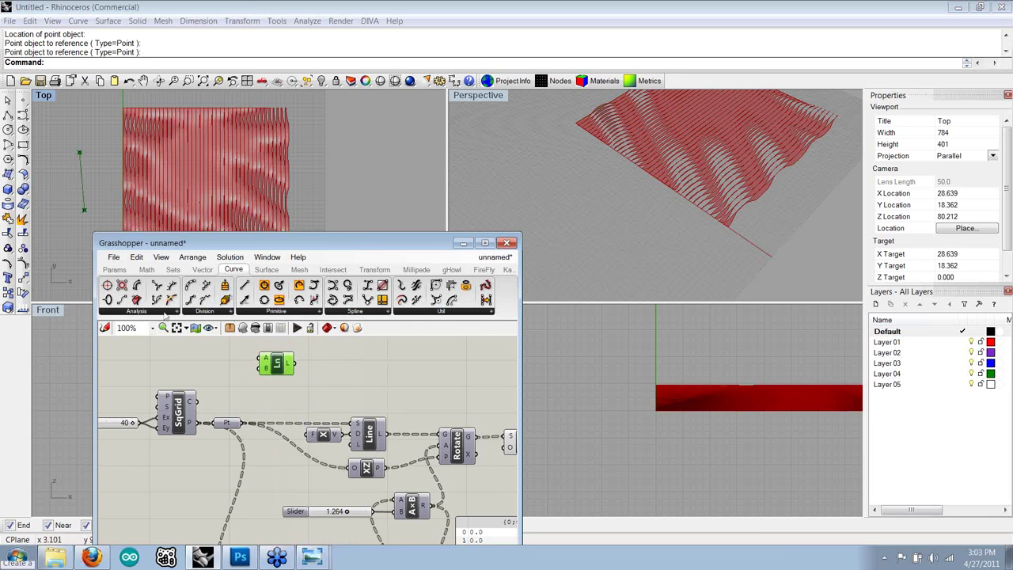
- Add a curve Length component beside the Ln component and connect Ln's L output to its C input
click(165, 313)
click(205, 393)
click(330, 360)
drag(294, 364, 336, 368)
mouse_move(341, 364)
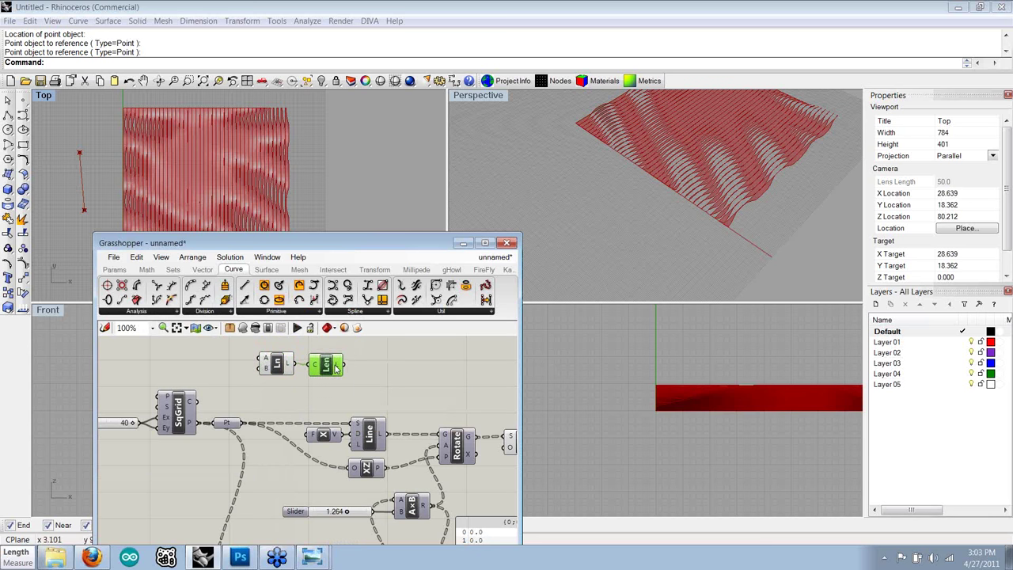
- Add a panel beside the Length component and connect the L output to it to show the line's length
click(116, 270)
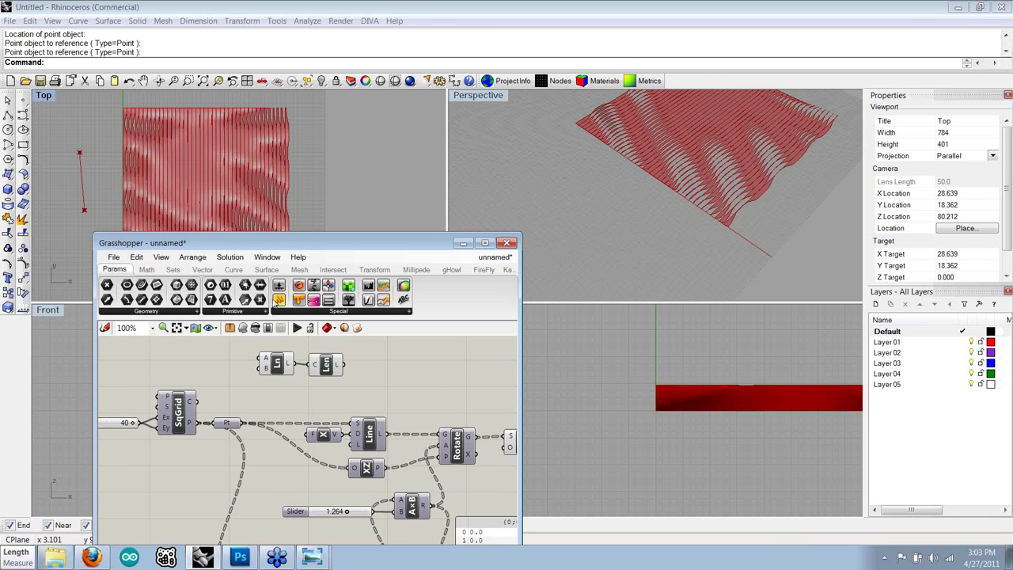
drag(278, 301, 361, 368)
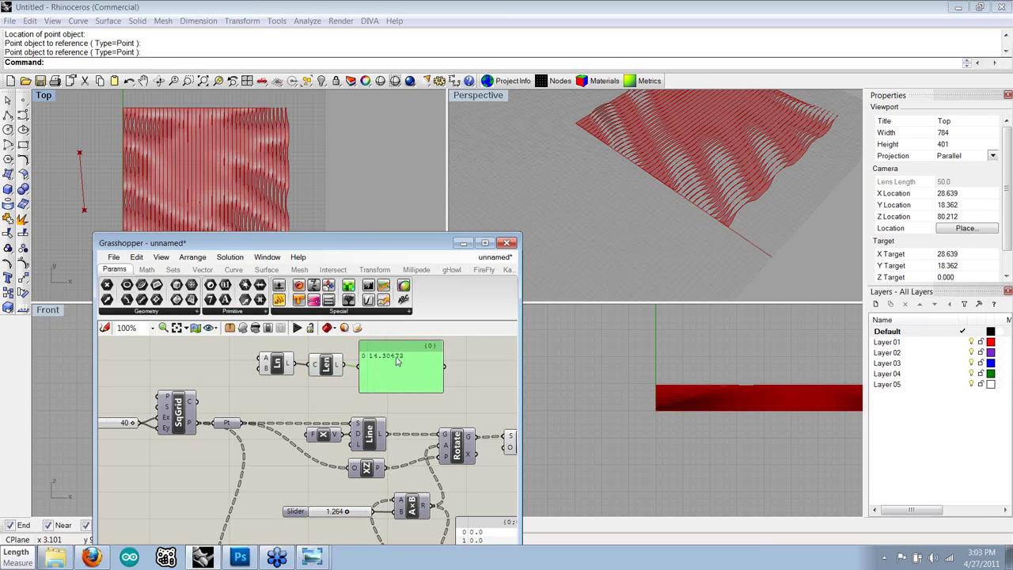
right_drag(398, 356, 396, 357)
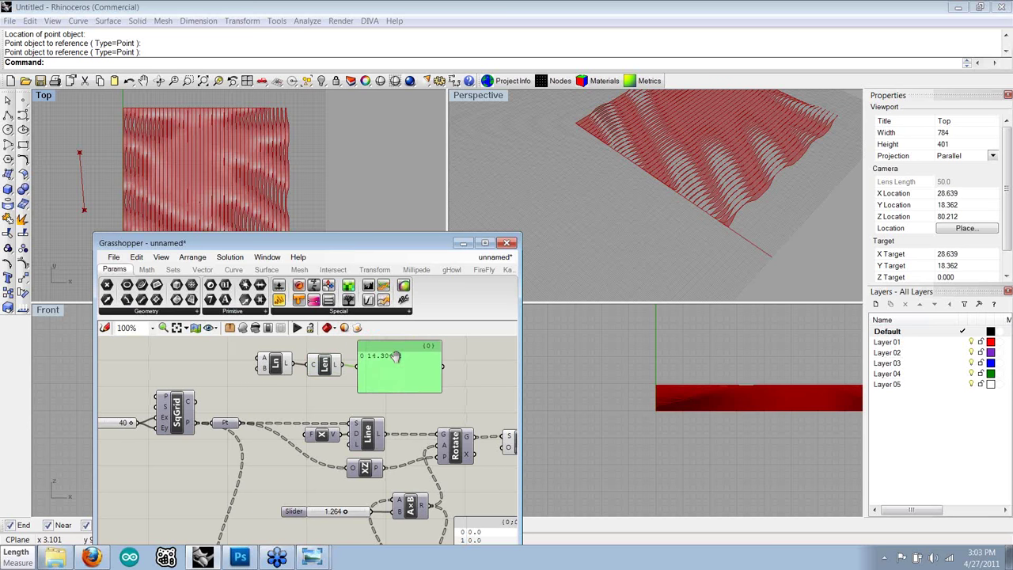
scroll(396, 357, up, 3)
click(453, 387)
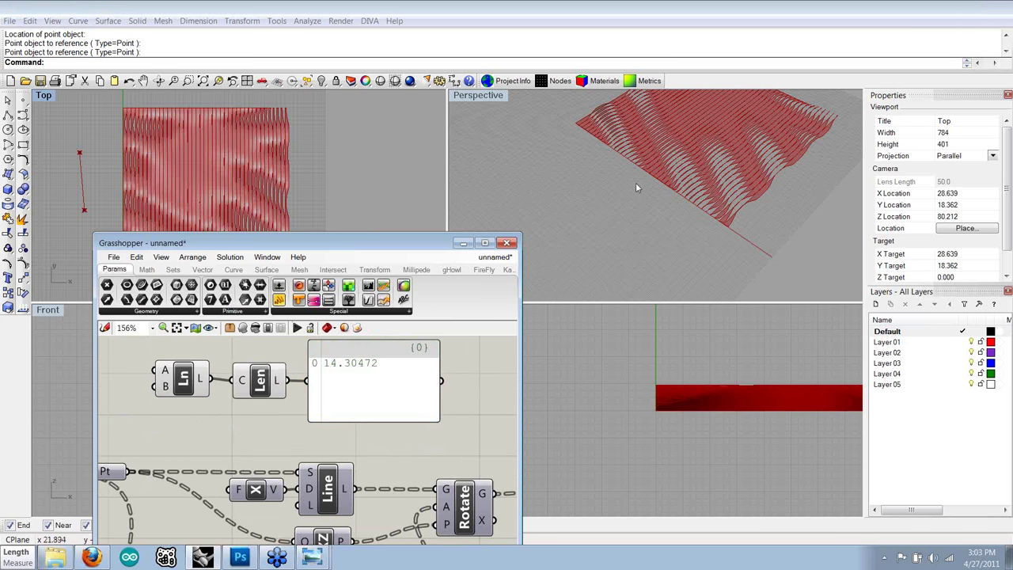
- Examine the line between the two reference points in the Perspective viewport and look through Rhino's dimension commands
right_drag(637, 183, 654, 181)
shift+right_drag(653, 180, 613, 192)
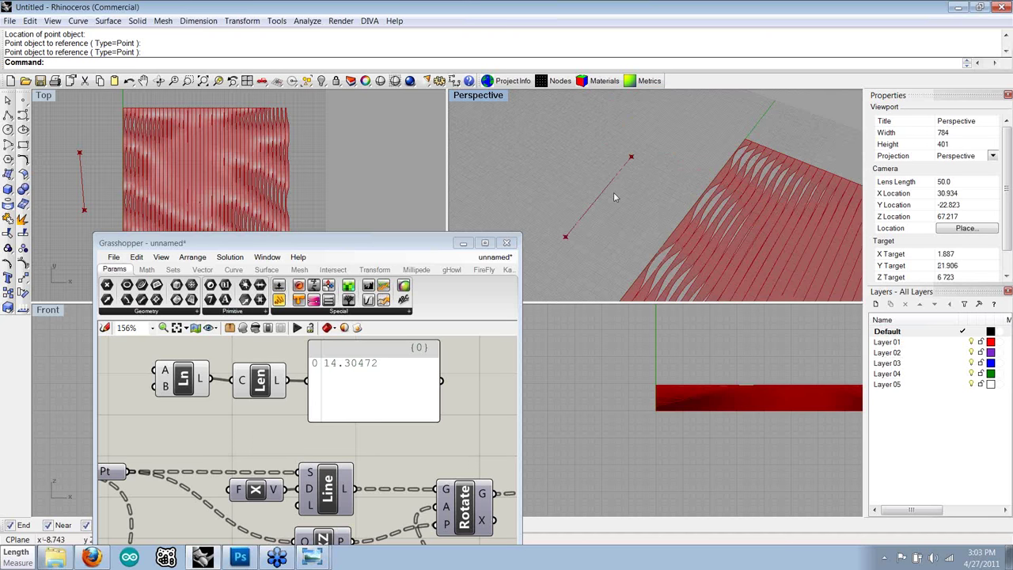
scroll(614, 192, up, 3)
click(330, 393)
right_drag(329, 393, 305, 392)
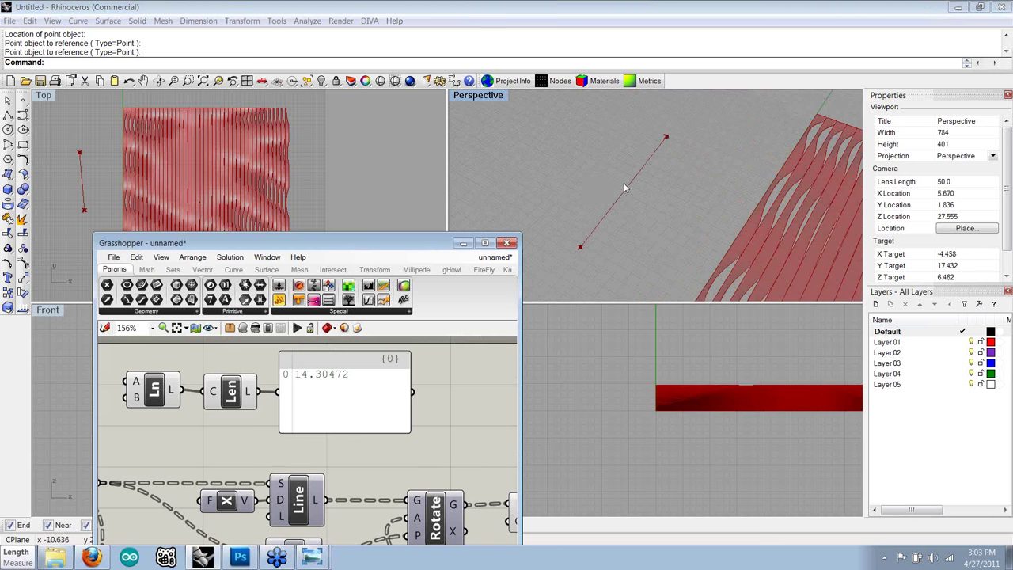
click(347, 6)
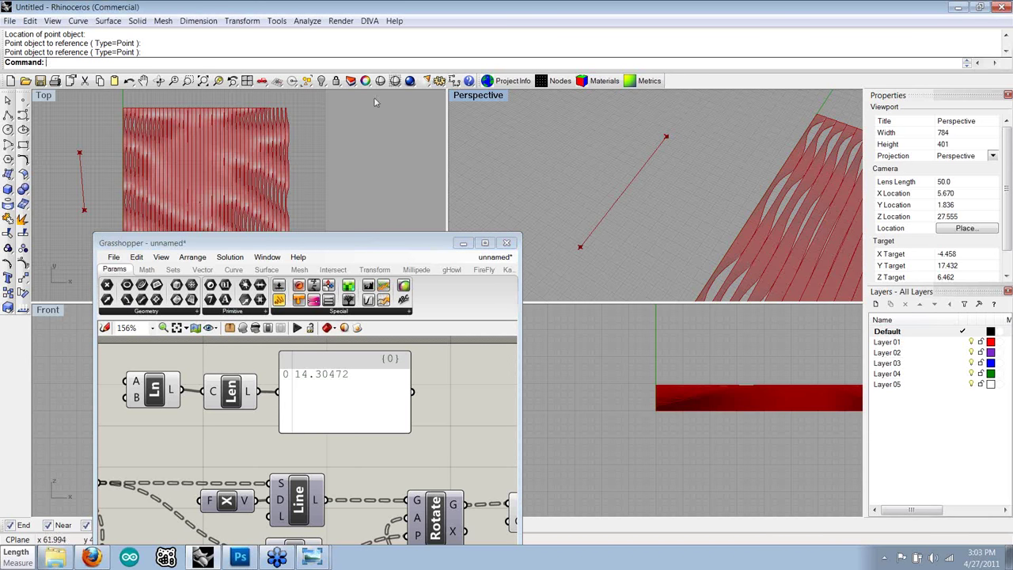
click(198, 22)
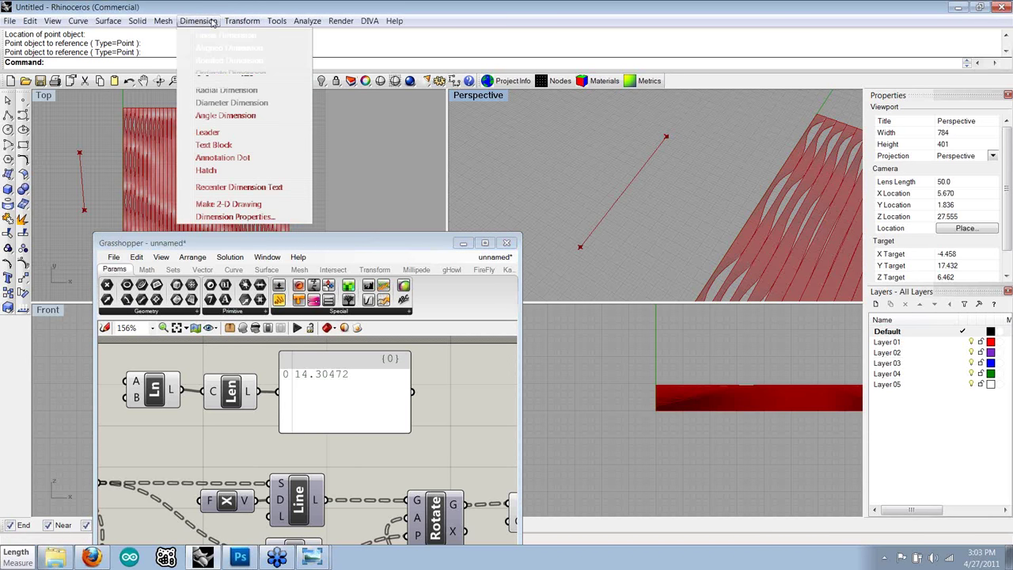
click(449, 388)
right_drag(409, 389, 399, 392)
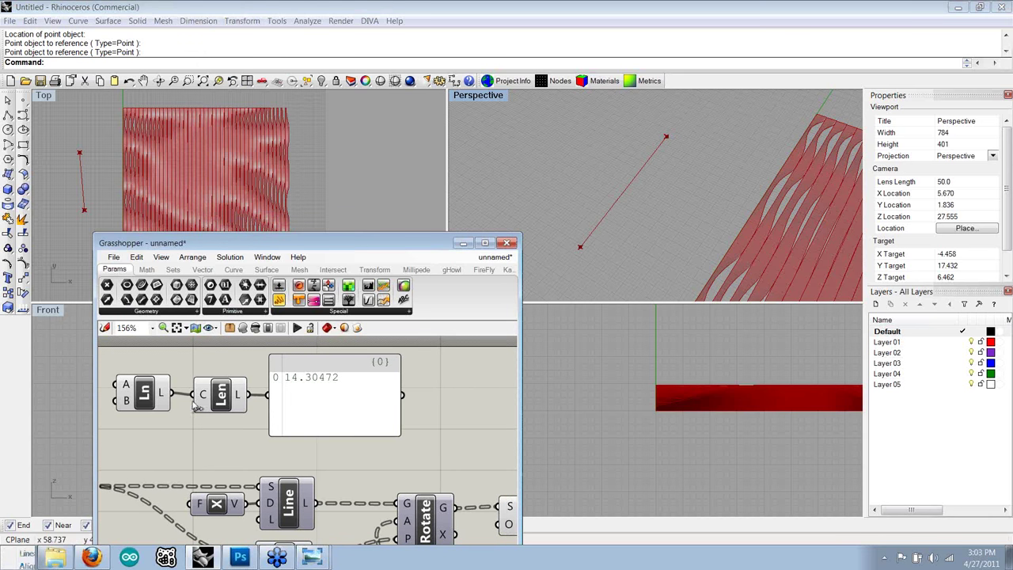
- Move the line's lower reference point toward the other endpoint in the Perspective viewport, shortening the line to about 10.8 units
click(151, 397)
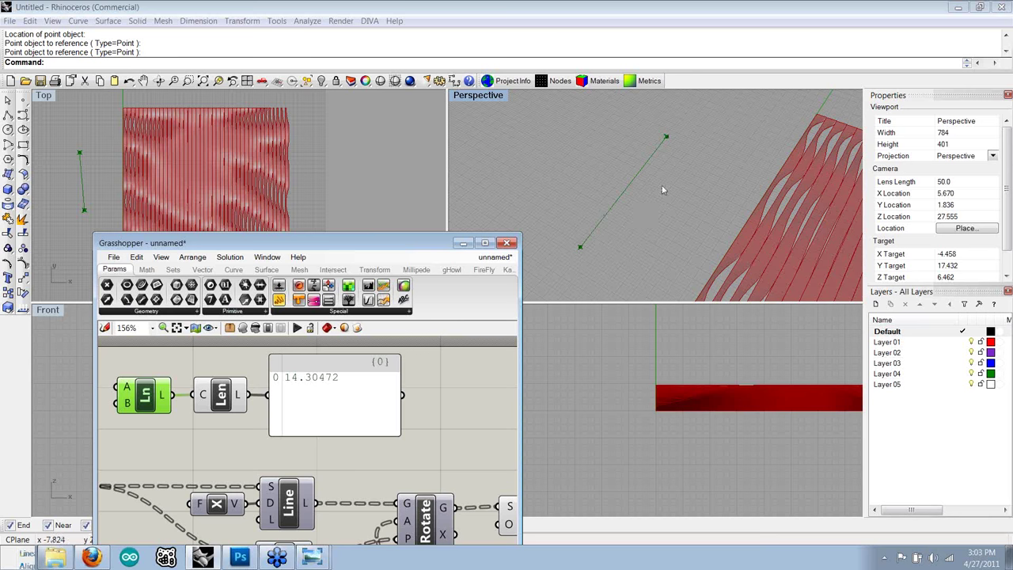
click(578, 250)
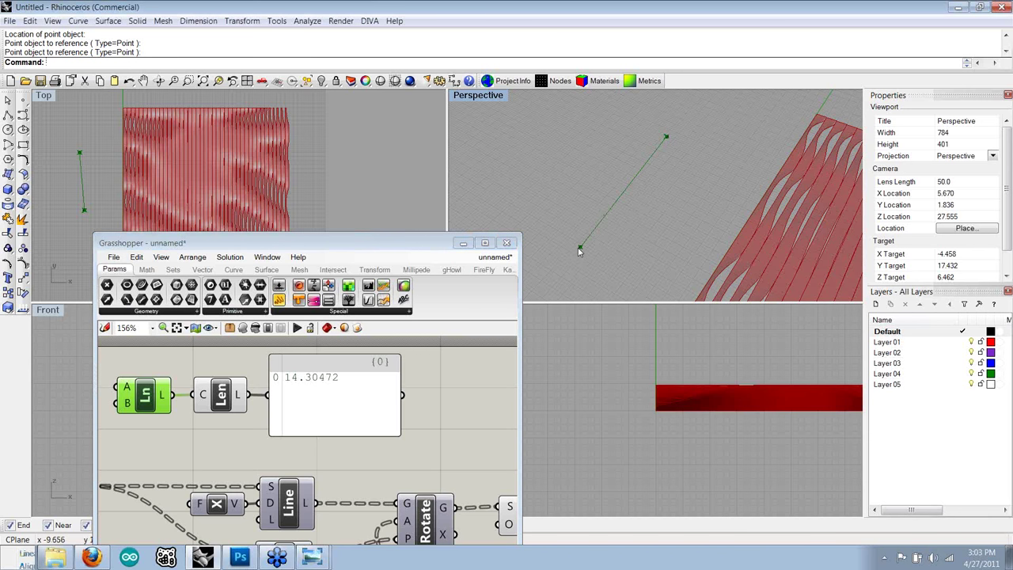
drag(579, 250, 602, 213)
click(570, 206)
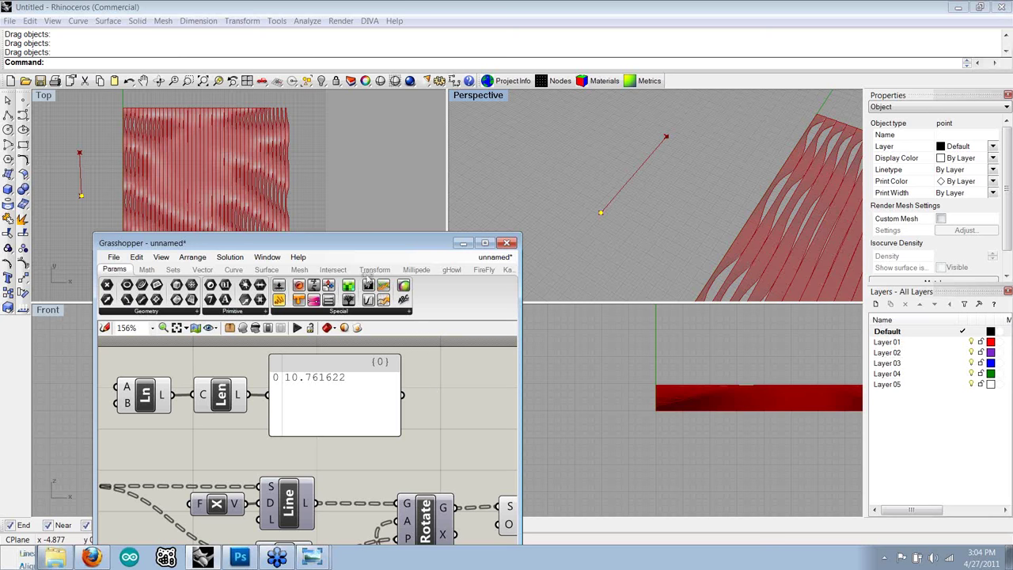
drag(382, 246, 331, 80)
scroll(270, 294, down, 5)
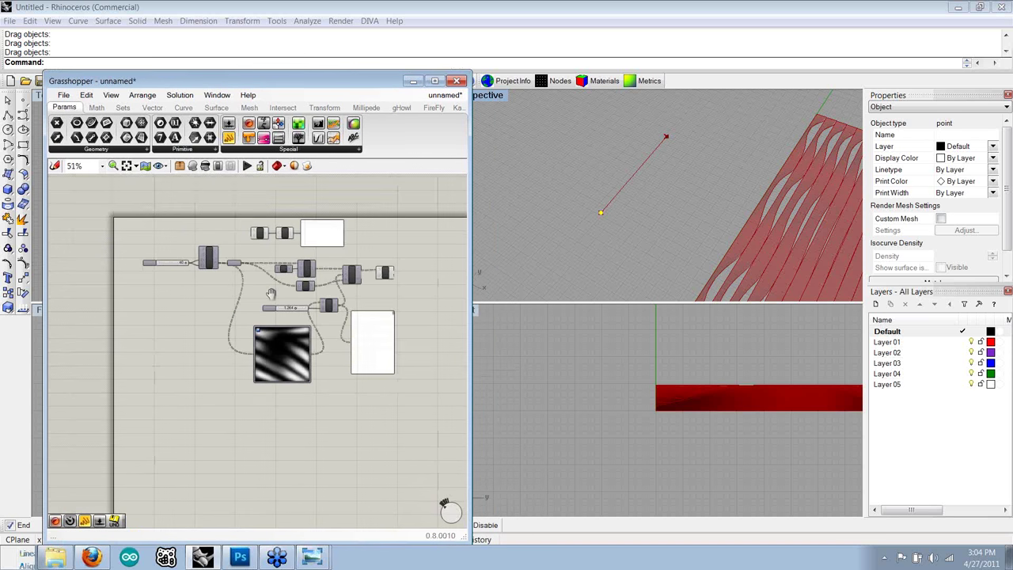
right_drag(271, 294, 277, 339)
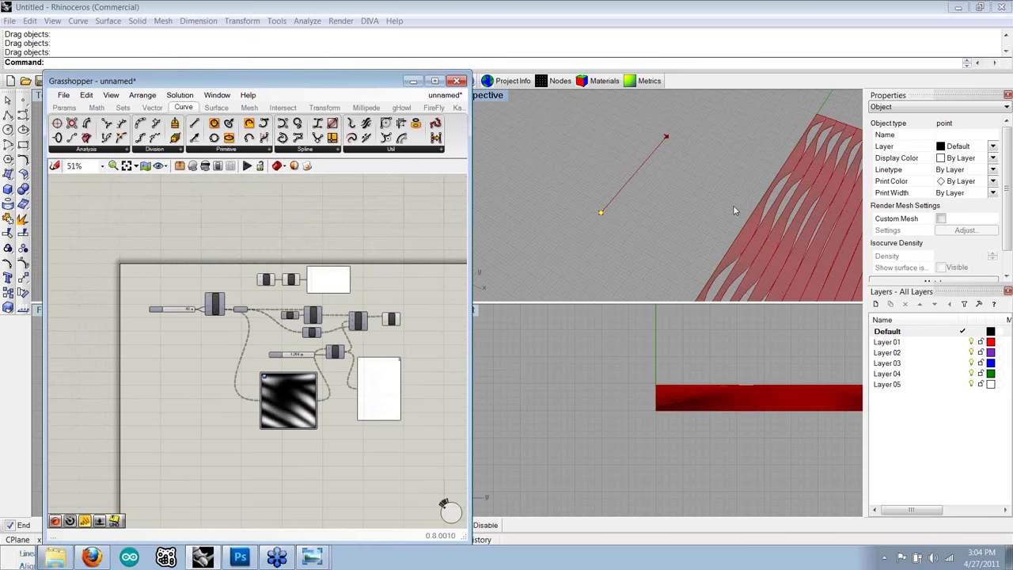
right_drag(738, 205, 708, 218)
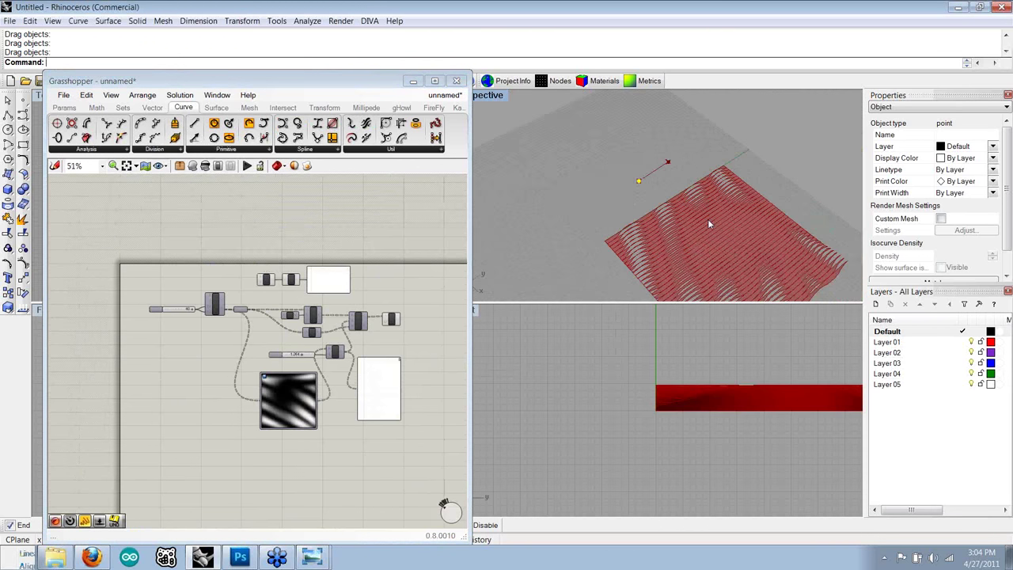
mouse_move(685, 270)
shift+right_down()
mouse_move(647, 236)
mouse_move(686, 251)
mouse_move(683, 241)
mouse_move(690, 258)
shift+right_up()
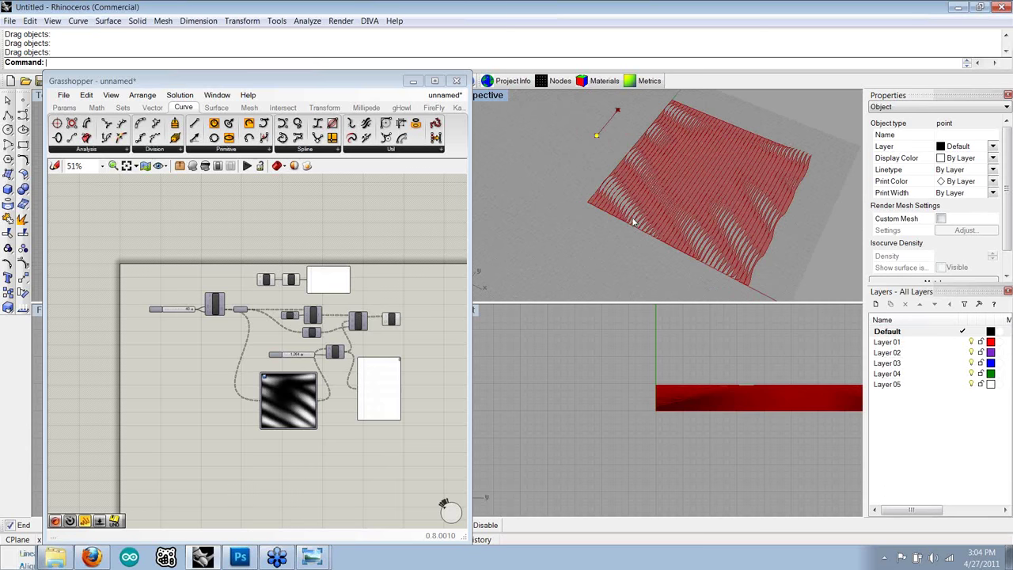
mouse_move(644, 202)
right_down()
mouse_move(671, 203)
mouse_move(662, 218)
mouse_move(702, 197)
mouse_move(672, 244)
mouse_move(647, 213)
right_up()
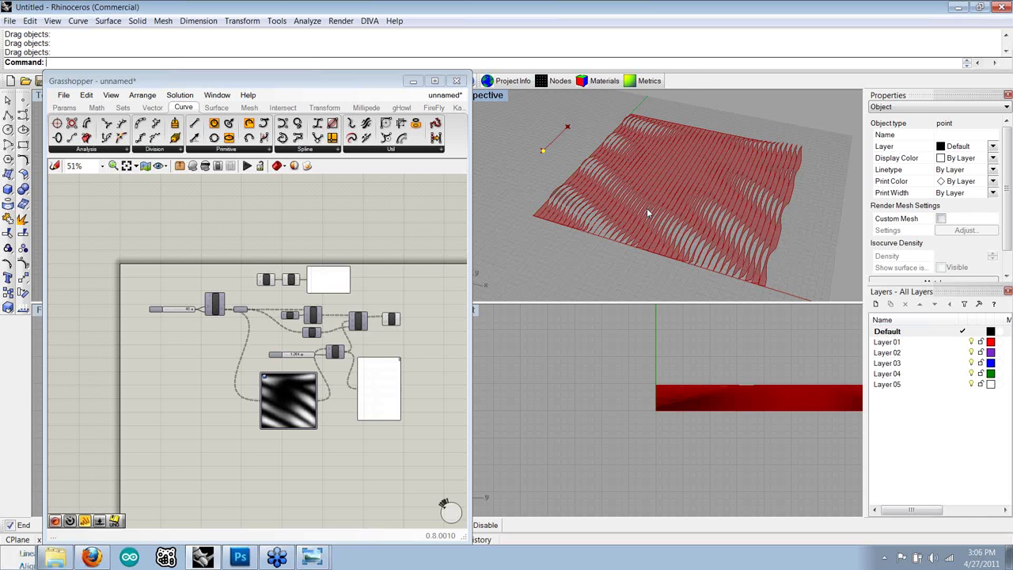
- Move the multiplication results panel farther from the Image Sampler and connect the Image Sampler's output to it in place of the A×B result
click(357, 411)
right_drag(358, 415, 354, 405)
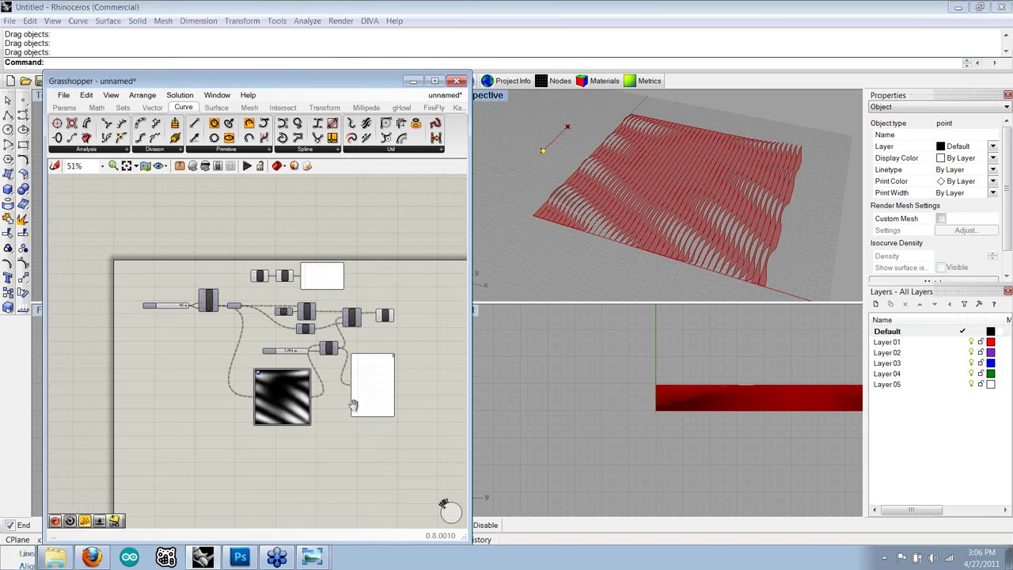
scroll(353, 405, up, 2)
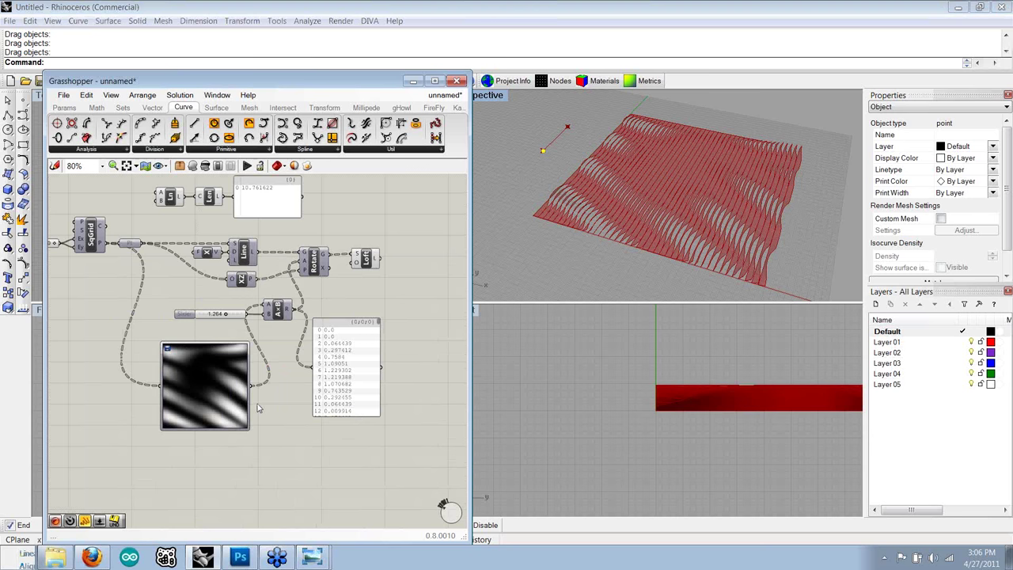
scroll(257, 408, up, 1)
click(215, 383)
click(286, 346)
right_drag(287, 347, 290, 363)
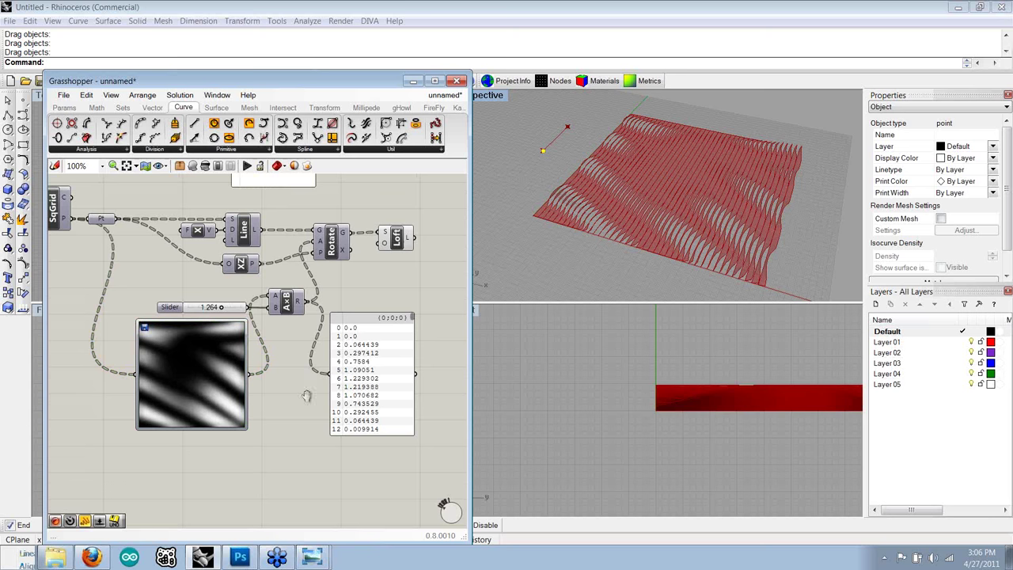
right_drag(306, 396, 314, 387)
drag(355, 369, 373, 370)
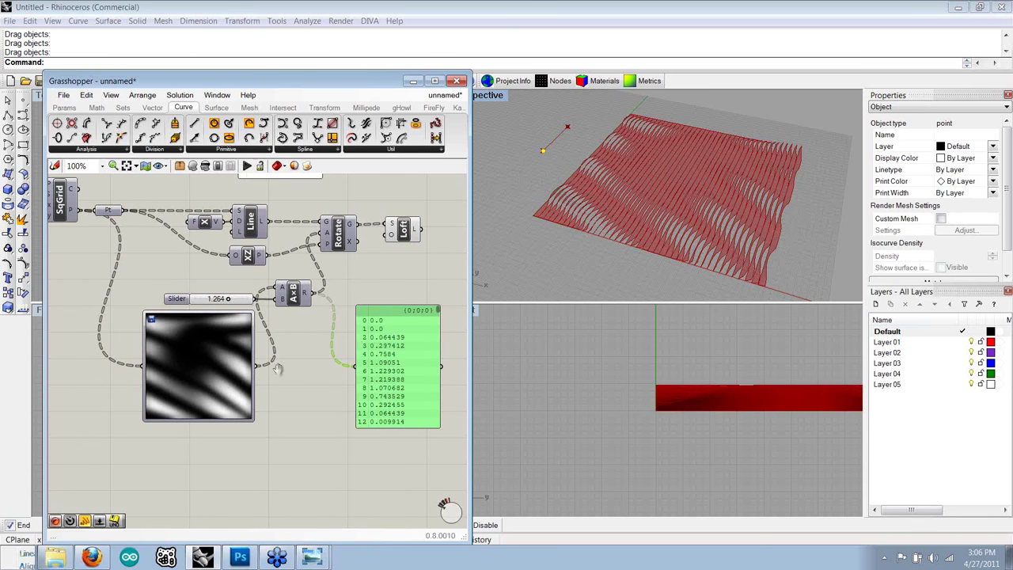
right_drag(277, 370, 291, 360)
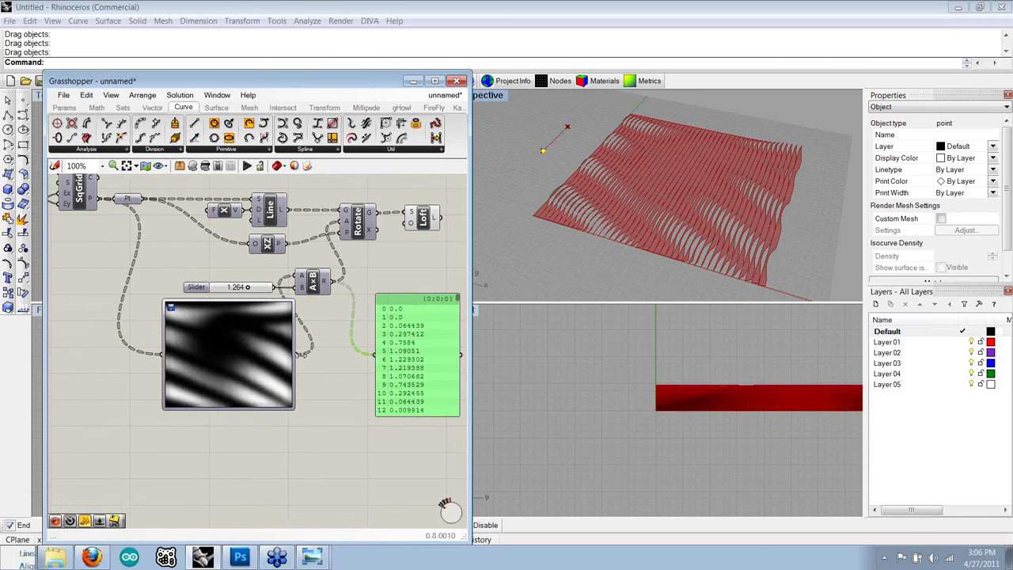
- Duplicate the Image Sampler and place the copy directly below the original
click(226, 353)
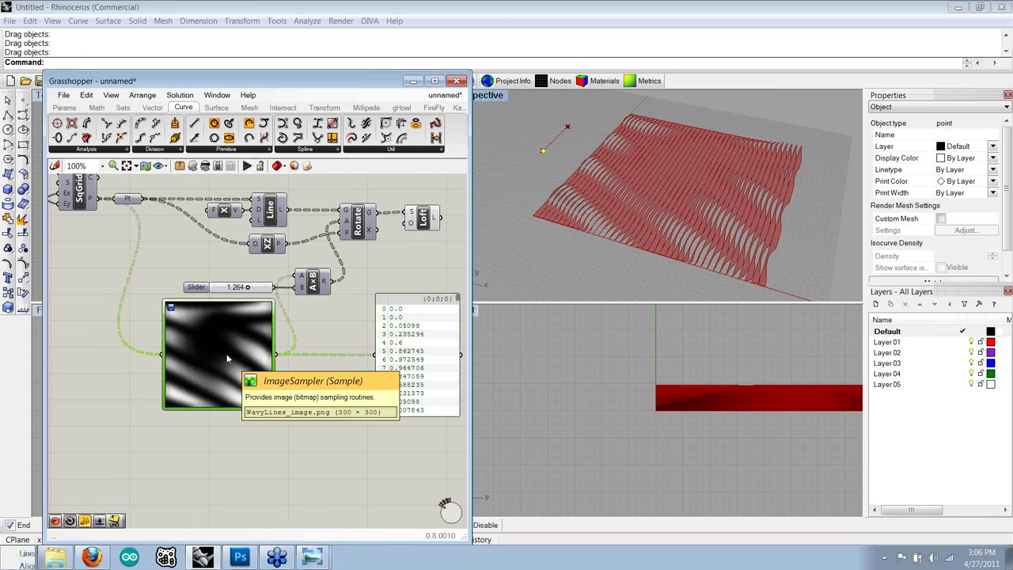
key(ctrl+c)
key(ctrl+v)
alt+drag(228, 359, 217, 441)
- Duplicate the values panel below the original and connect the second Image Sampler's output to the copy
click(427, 382)
alt+drag(427, 382, 399, 461)
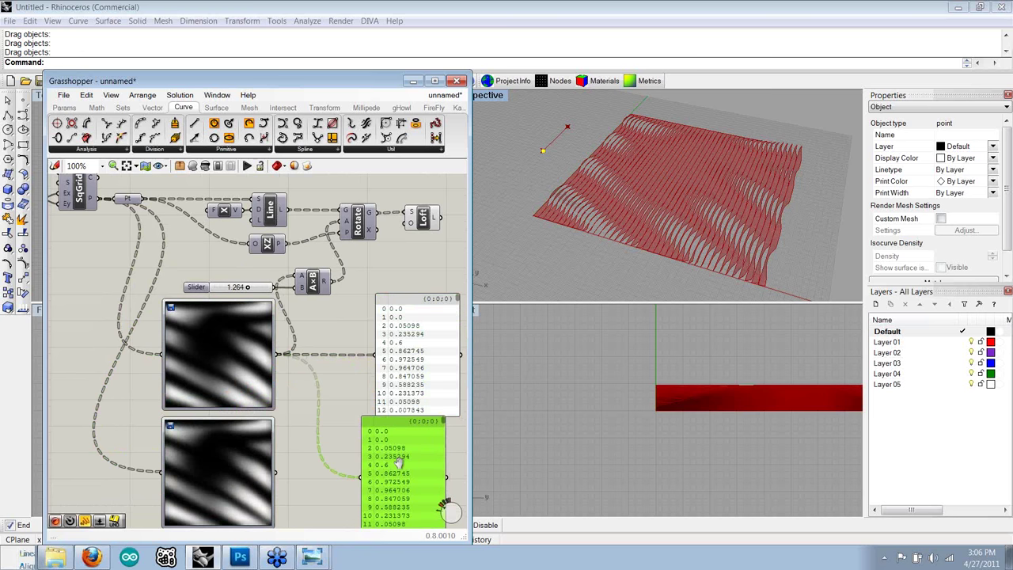
right_drag(399, 463, 398, 453)
alt+drag(396, 450, 381, 397)
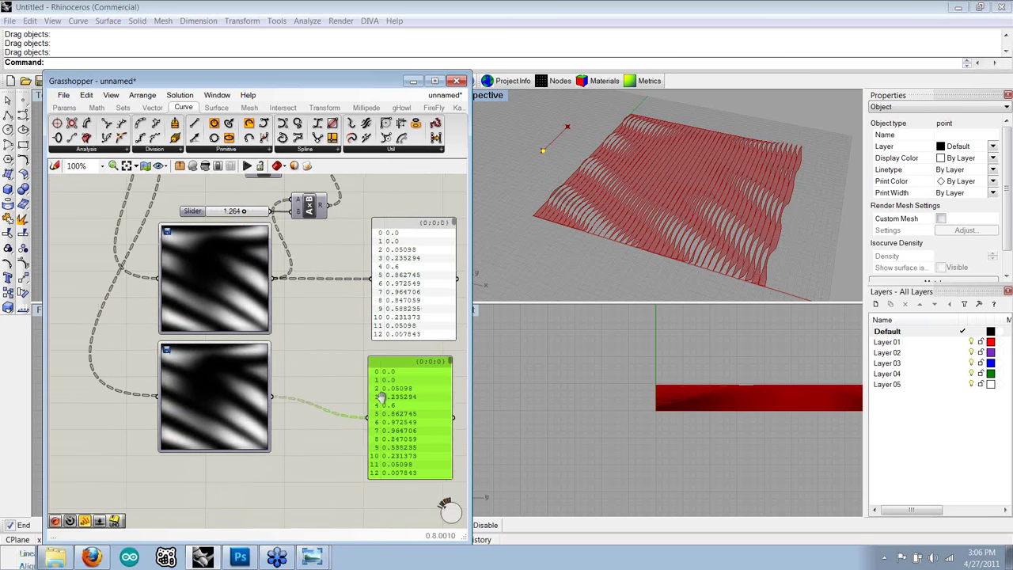
right_drag(381, 397, 366, 402)
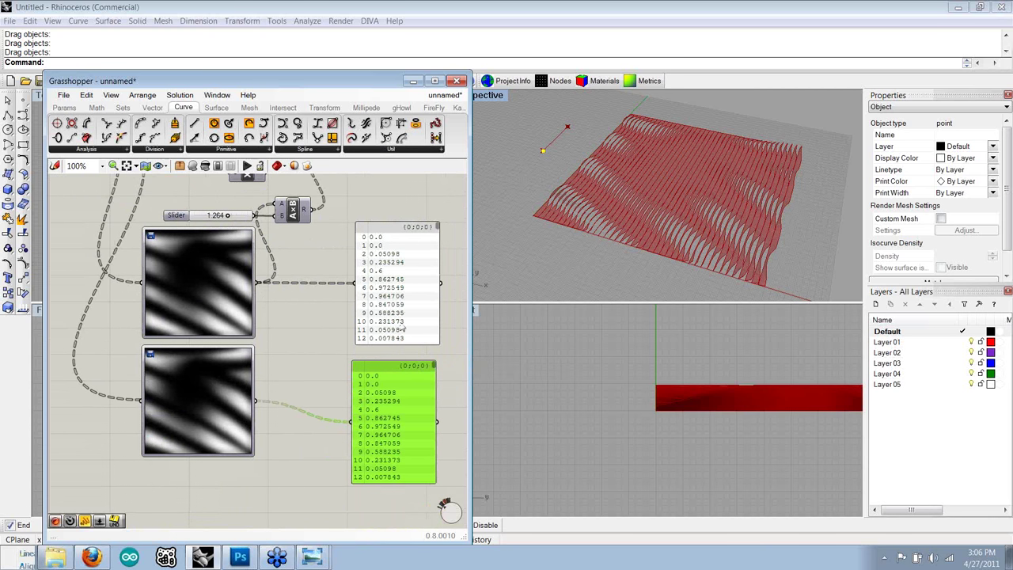
- Line up the two values panels vertically and shift the second Image Sampler slightly down, level with its panel
drag(398, 318, 390, 318)
drag(387, 394, 384, 381)
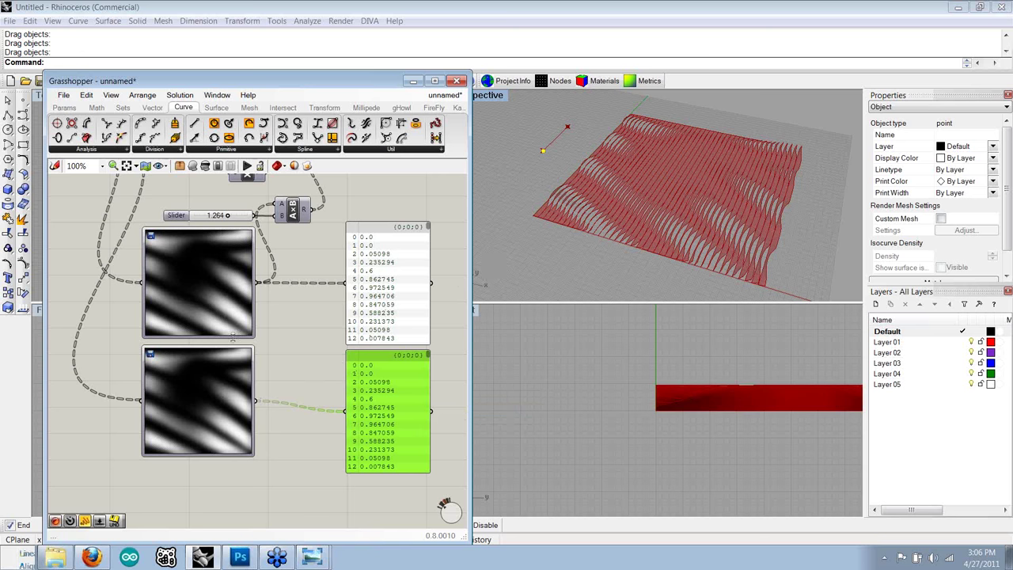
drag(216, 380, 218, 391)
click(300, 368)
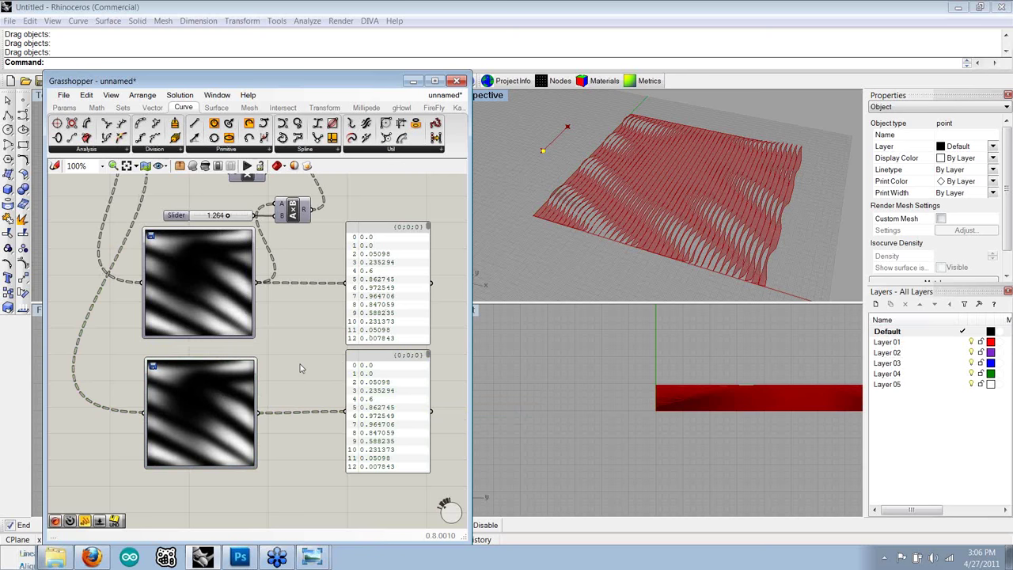
- Nudge the second Image Sampler's values panel slightly down to leave a gap below the upper panel
right_drag(354, 276, 277, 377)
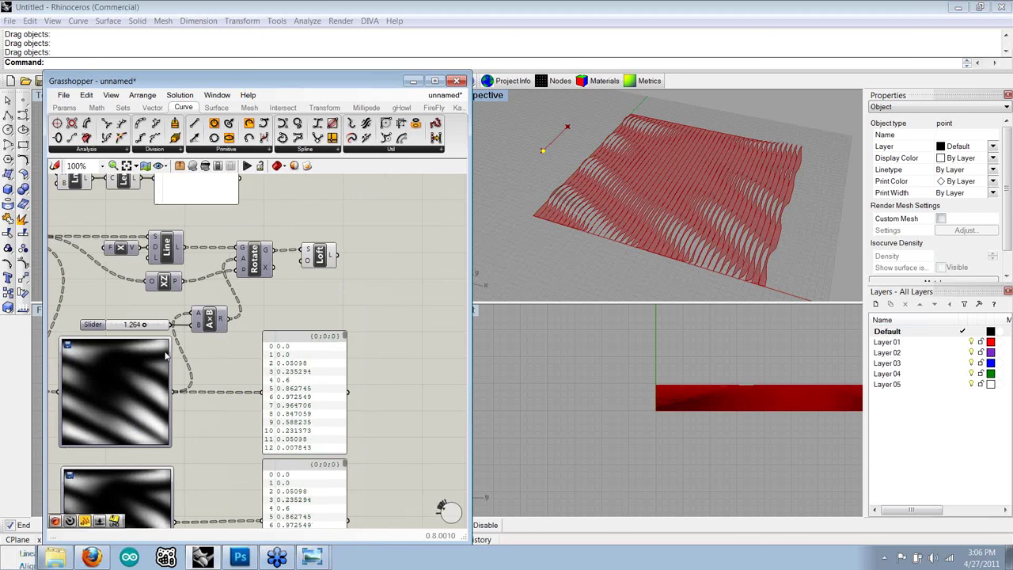
right_drag(165, 357, 190, 352)
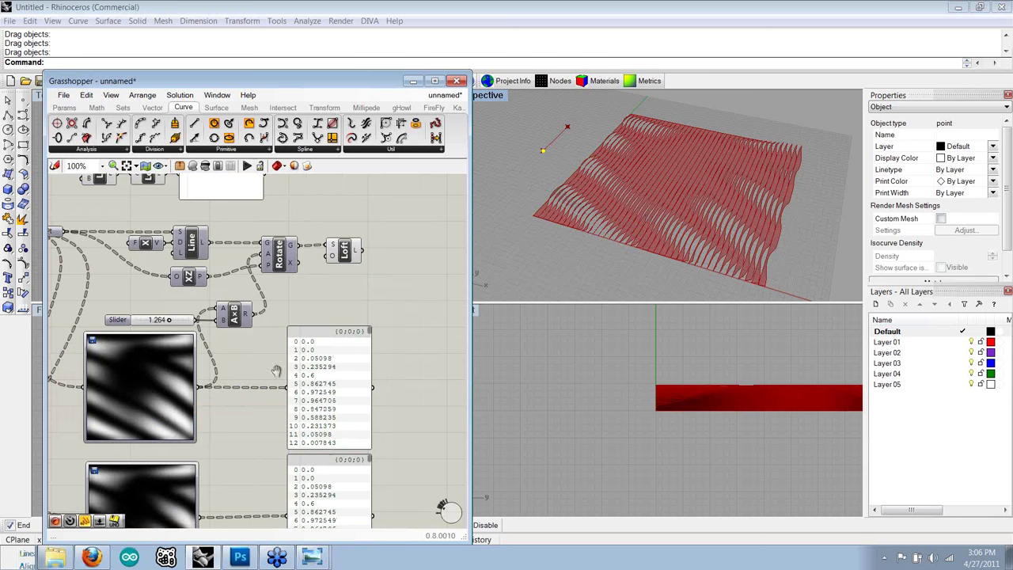
right_drag(277, 371, 306, 352)
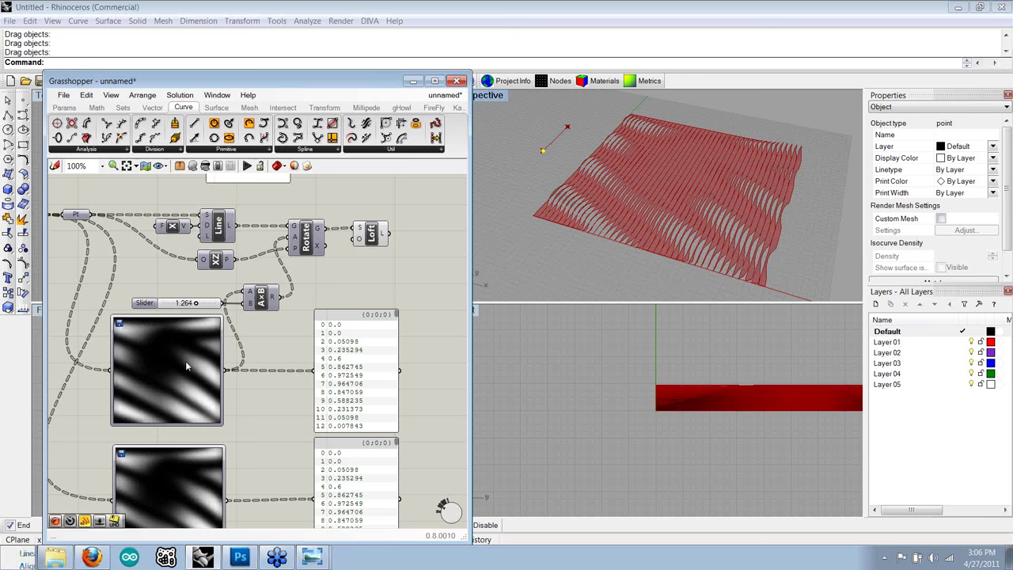
right_drag(217, 509, 222, 457)
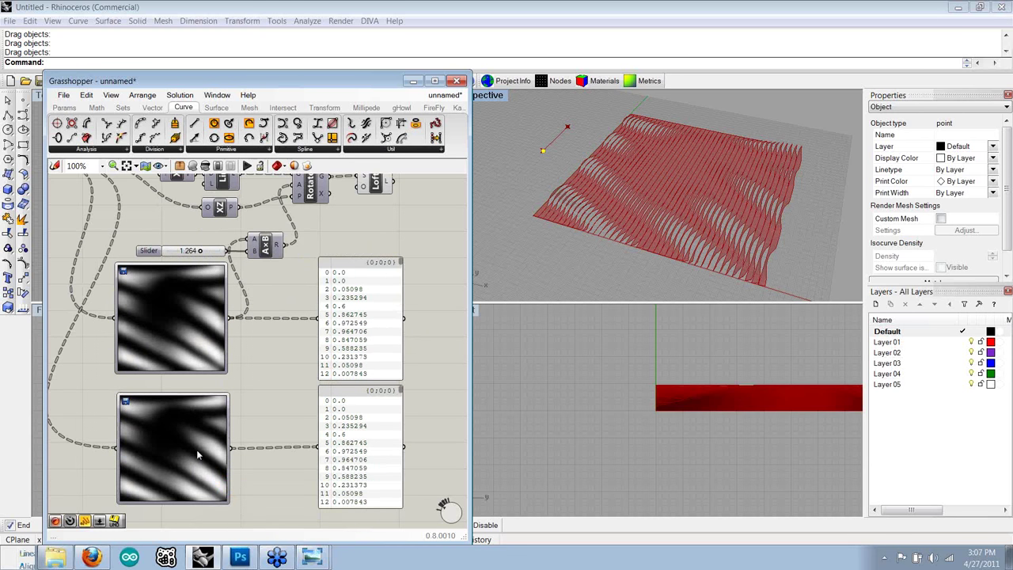
click(369, 449)
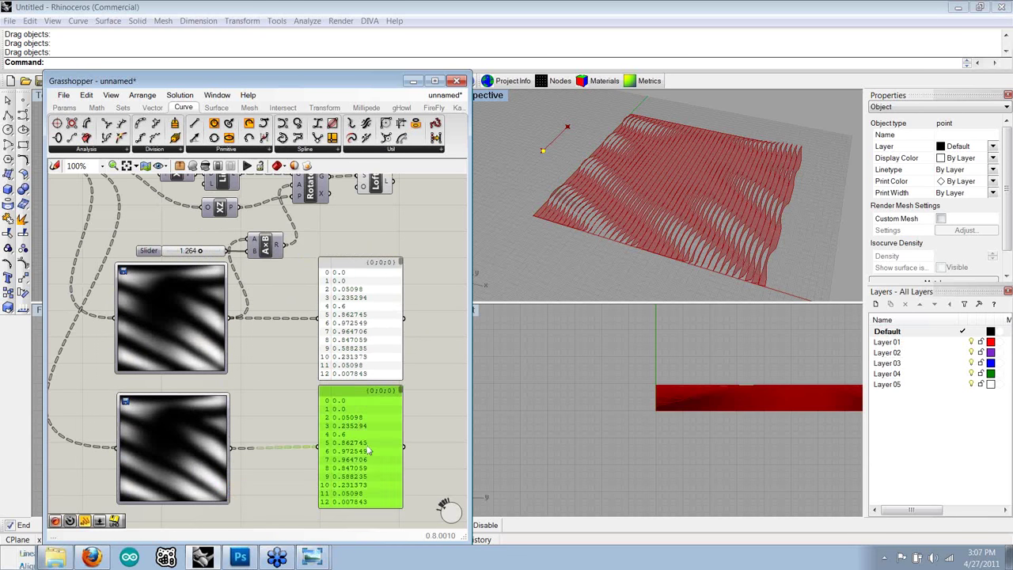
drag(369, 450, 371, 453)
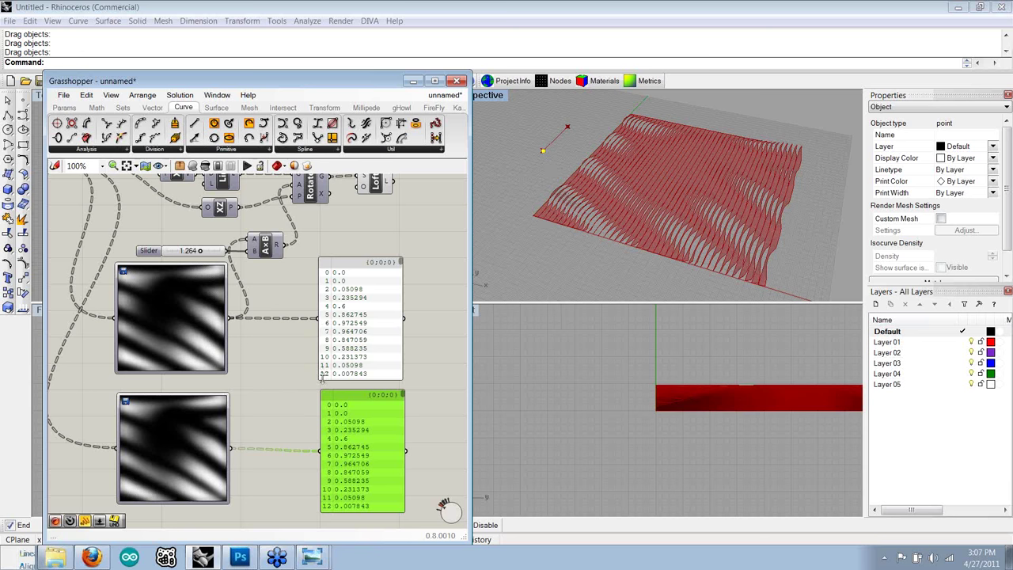
drag(366, 426, 365, 425)
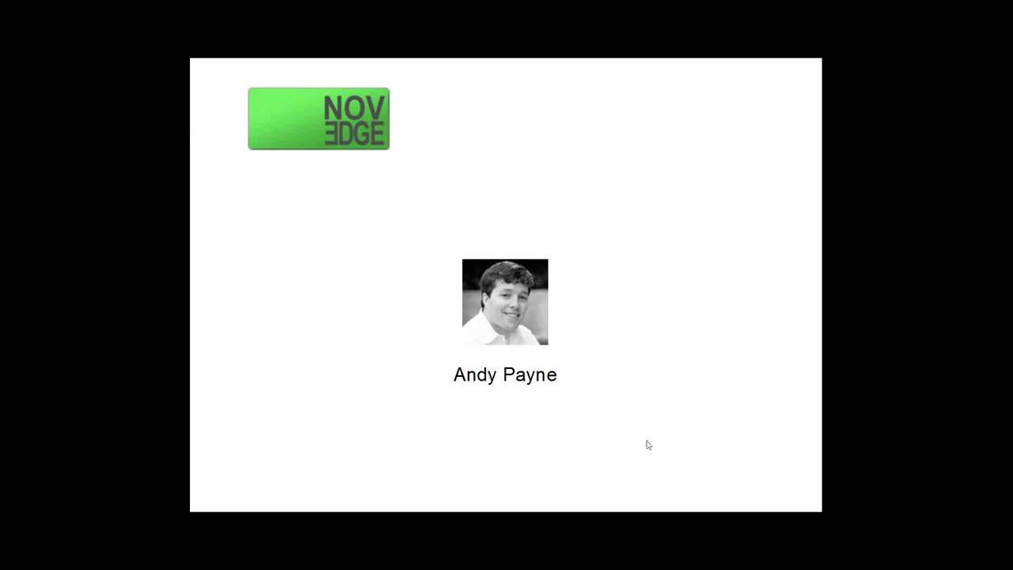
click(396, 321)
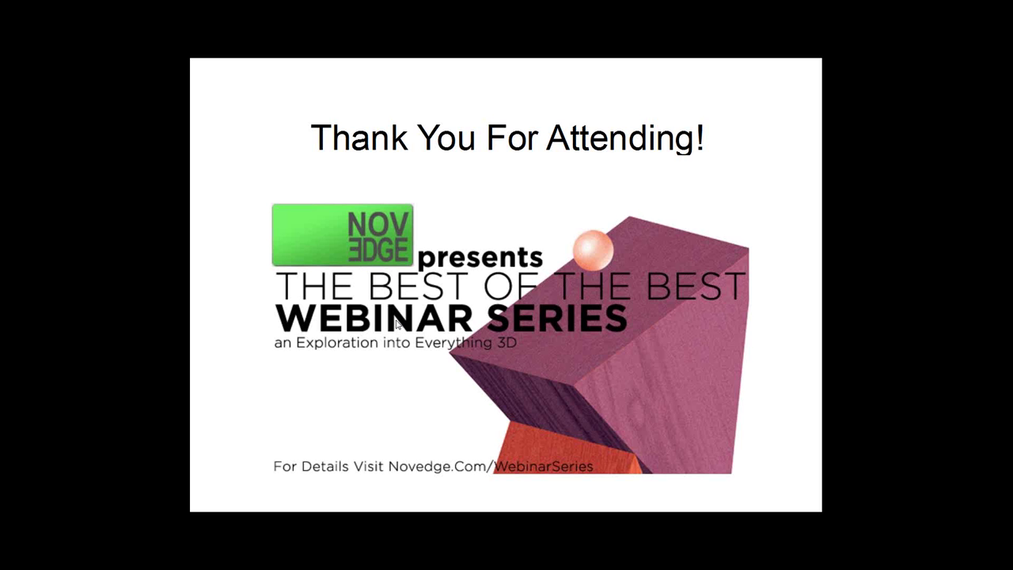
click(397, 325)
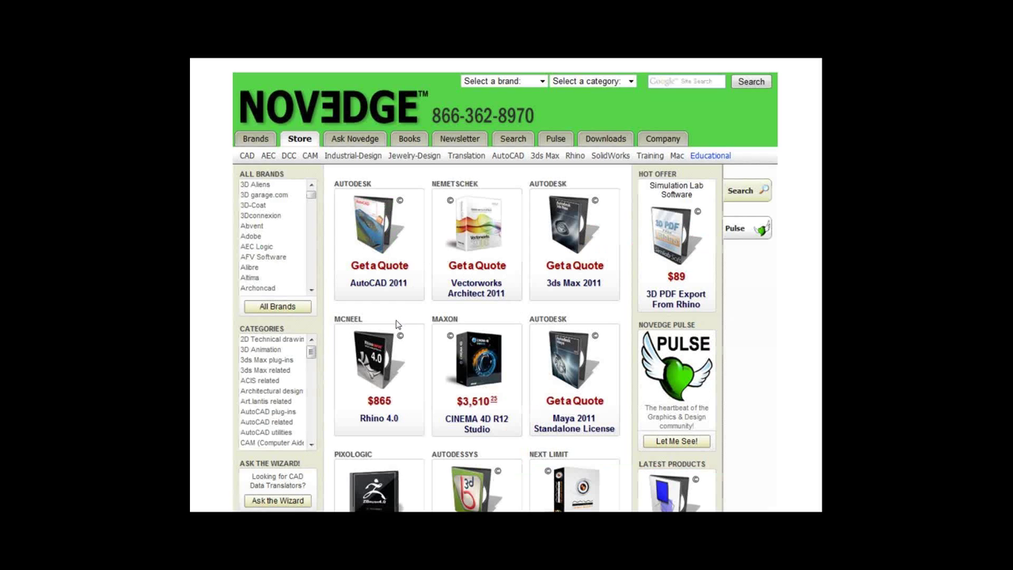